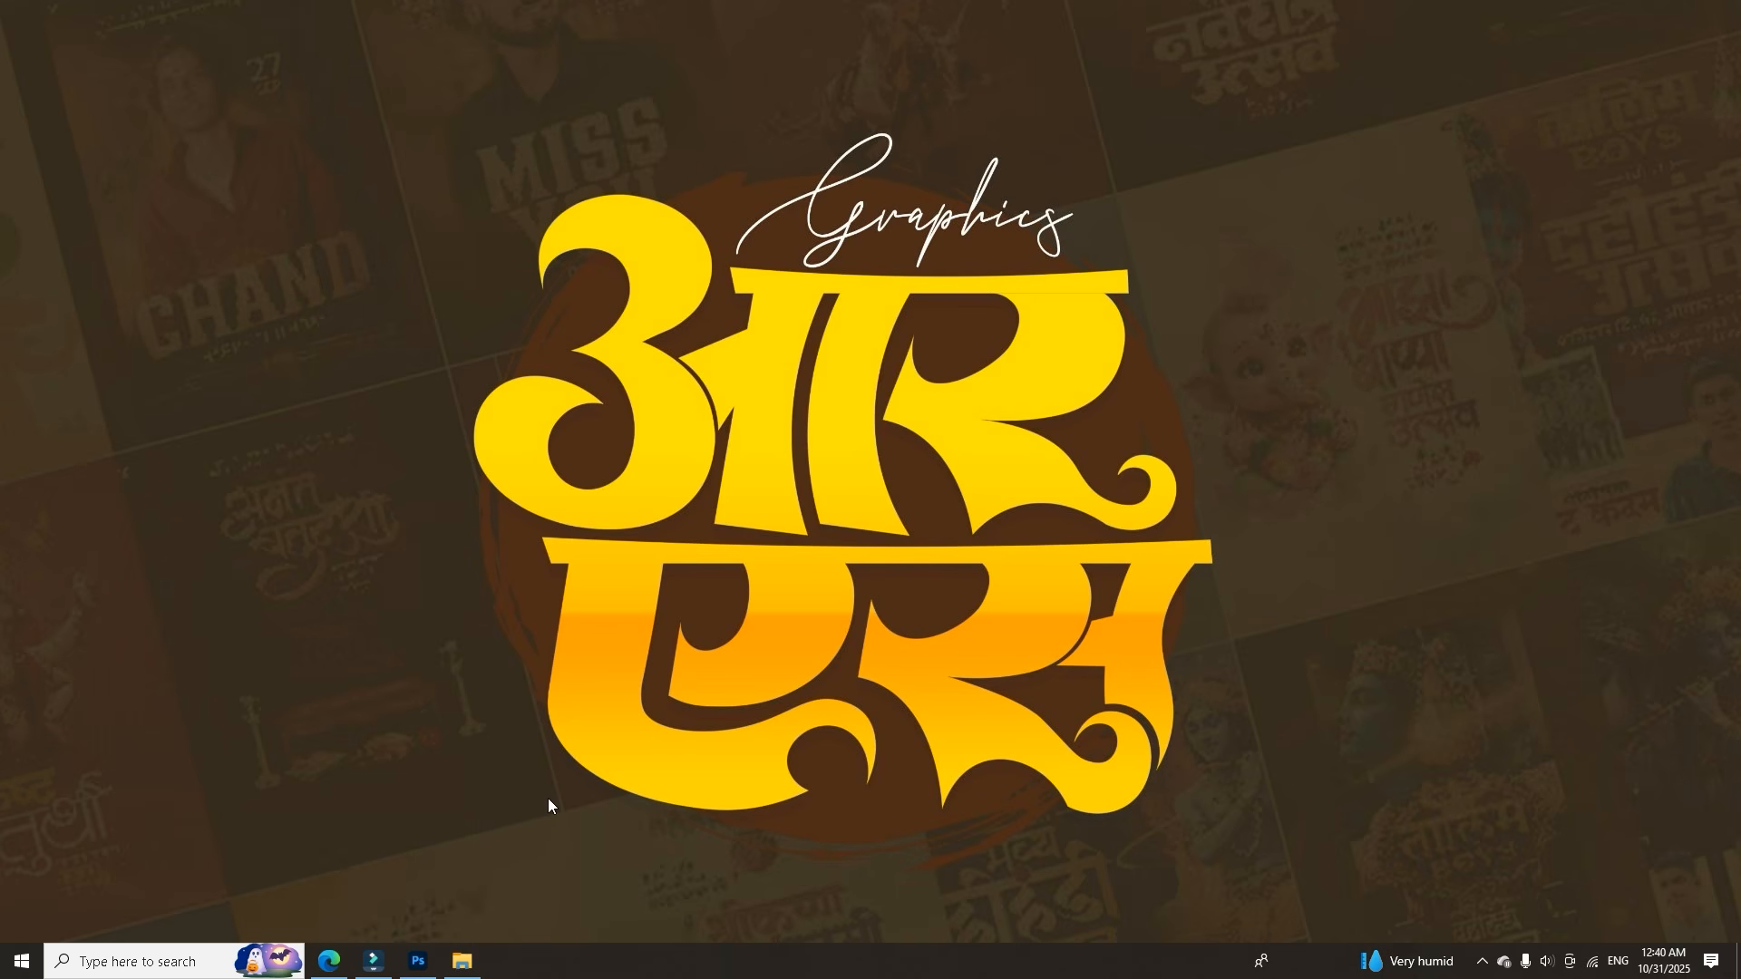
Switch to Photoshop and collapse the layer group named 2 in the political election poster document.
{"action": "mouse_move", "coordinate": [418, 969]}
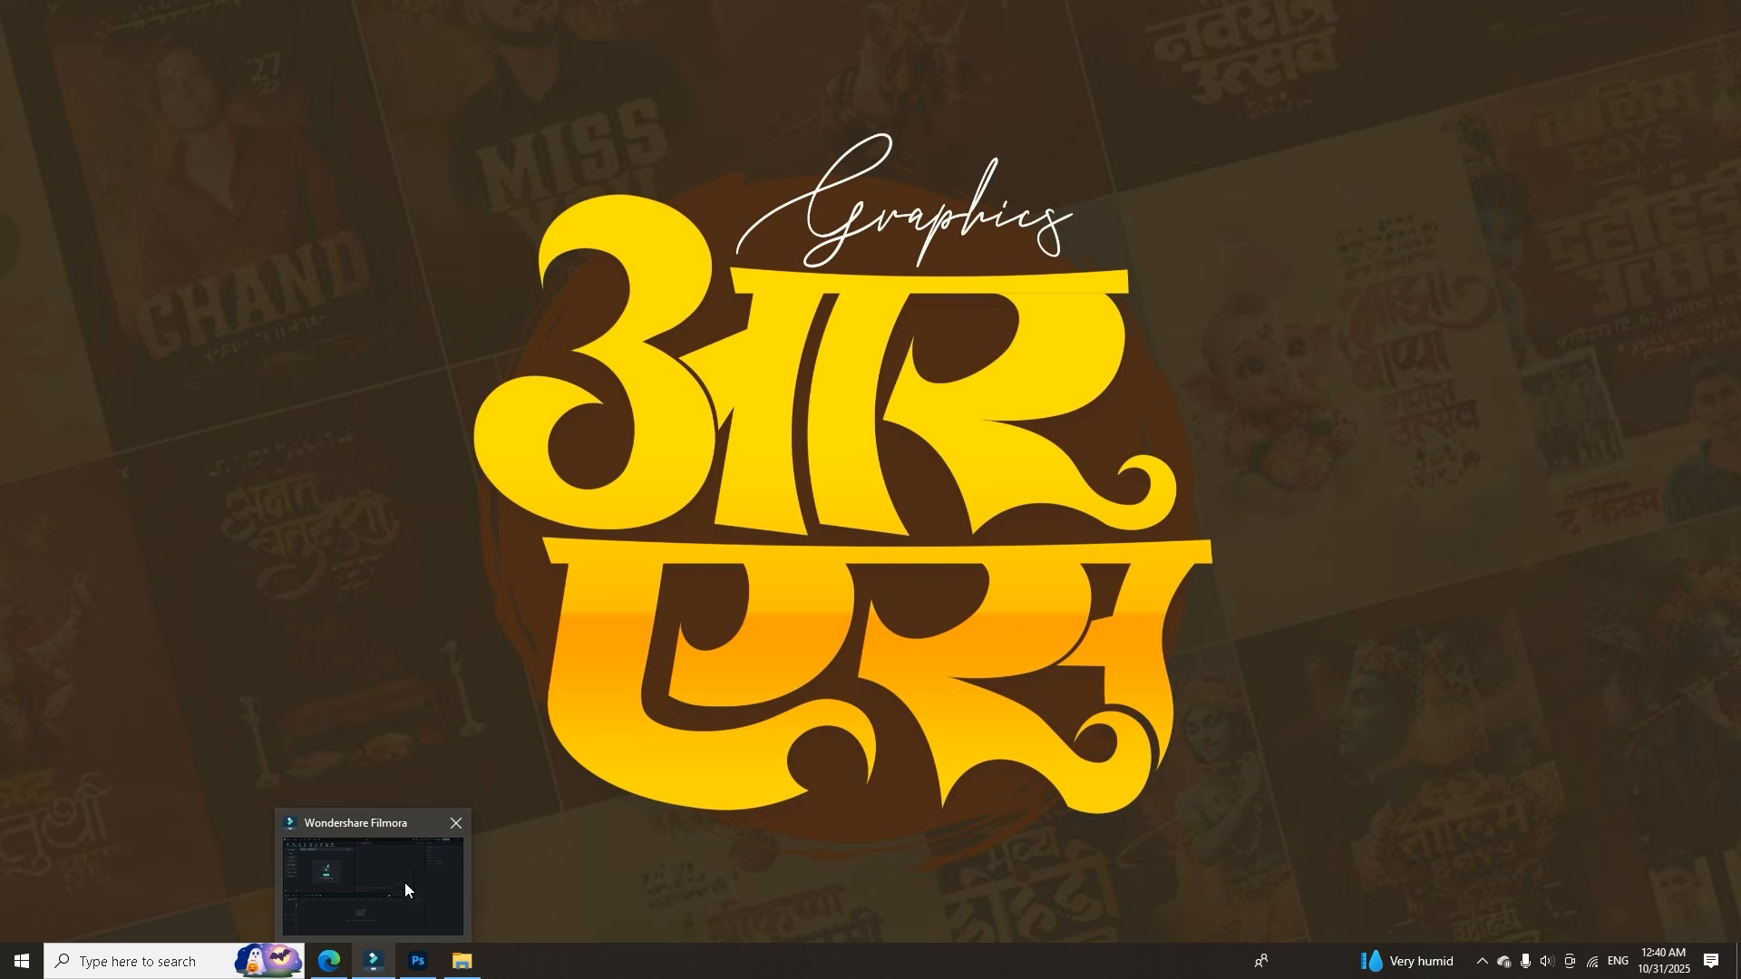
{"action": "left_click", "coordinate": [424, 974]}
{"action": "scroll", "coordinate": [836, 414], "scroll_direction": "down", "scroll_amount": 4}
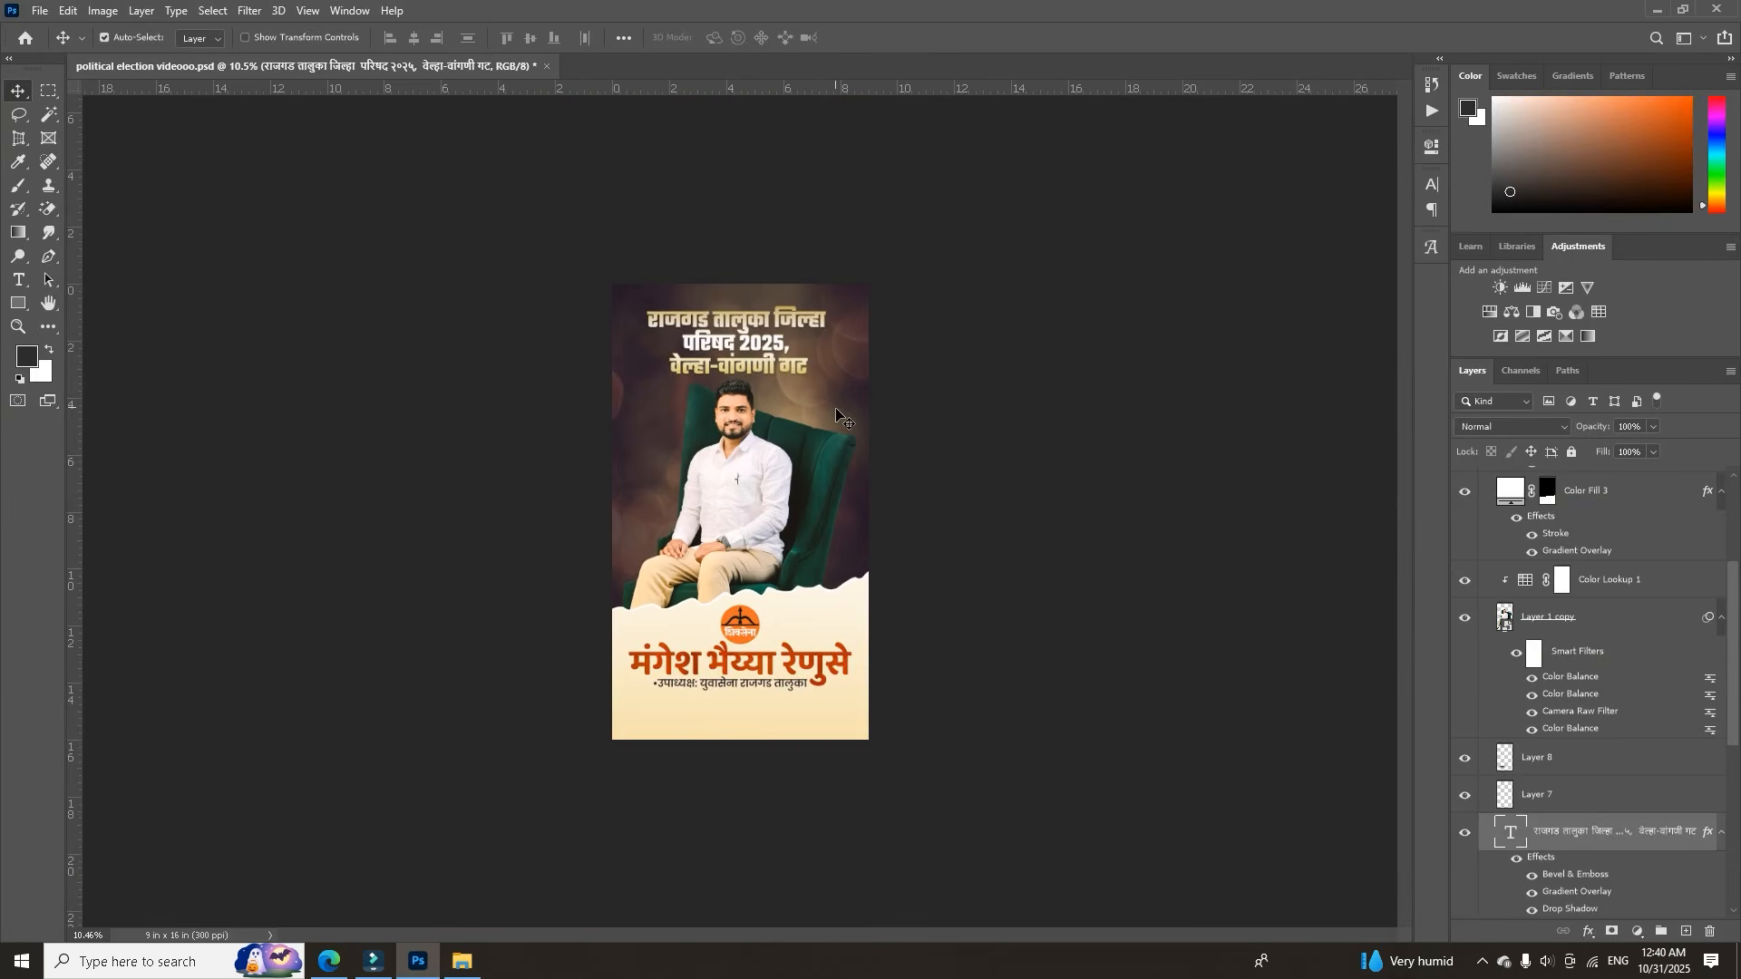
{"action": "scroll", "coordinate": [1644, 561], "scroll_direction": "up", "scroll_amount": 2}
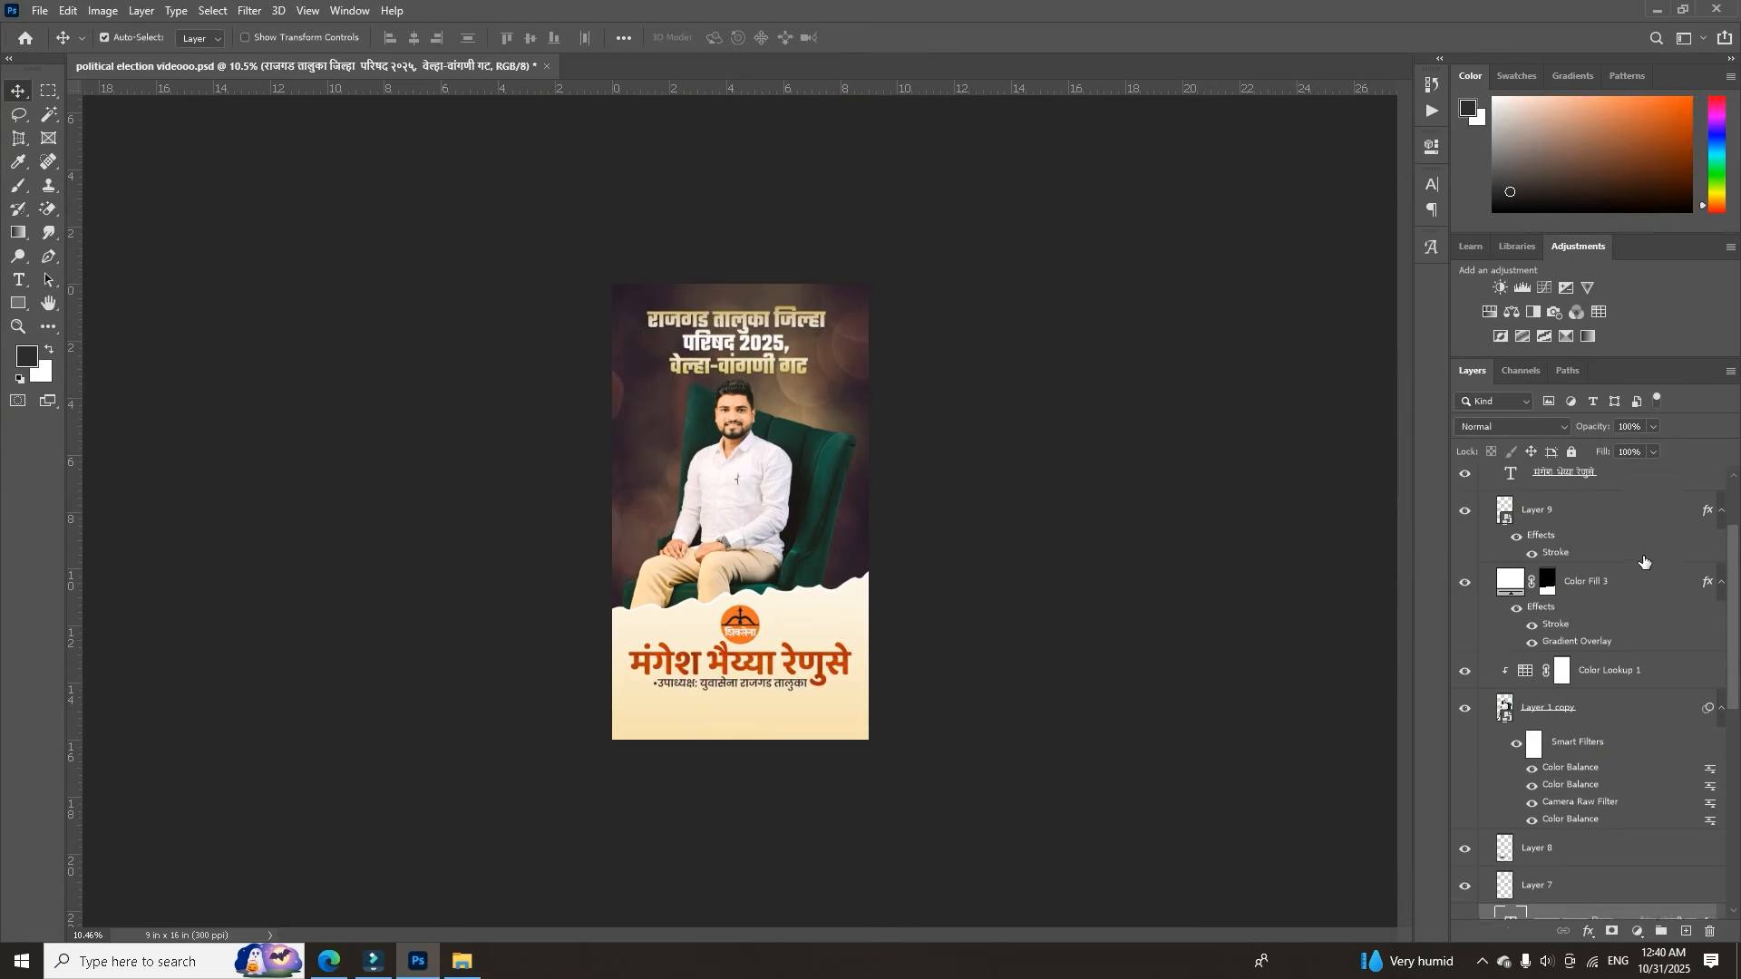
{"action": "scroll", "coordinate": [1641, 560], "scroll_direction": "up", "scroll_amount": 2}
{"action": "left_click", "coordinate": [1494, 479]}
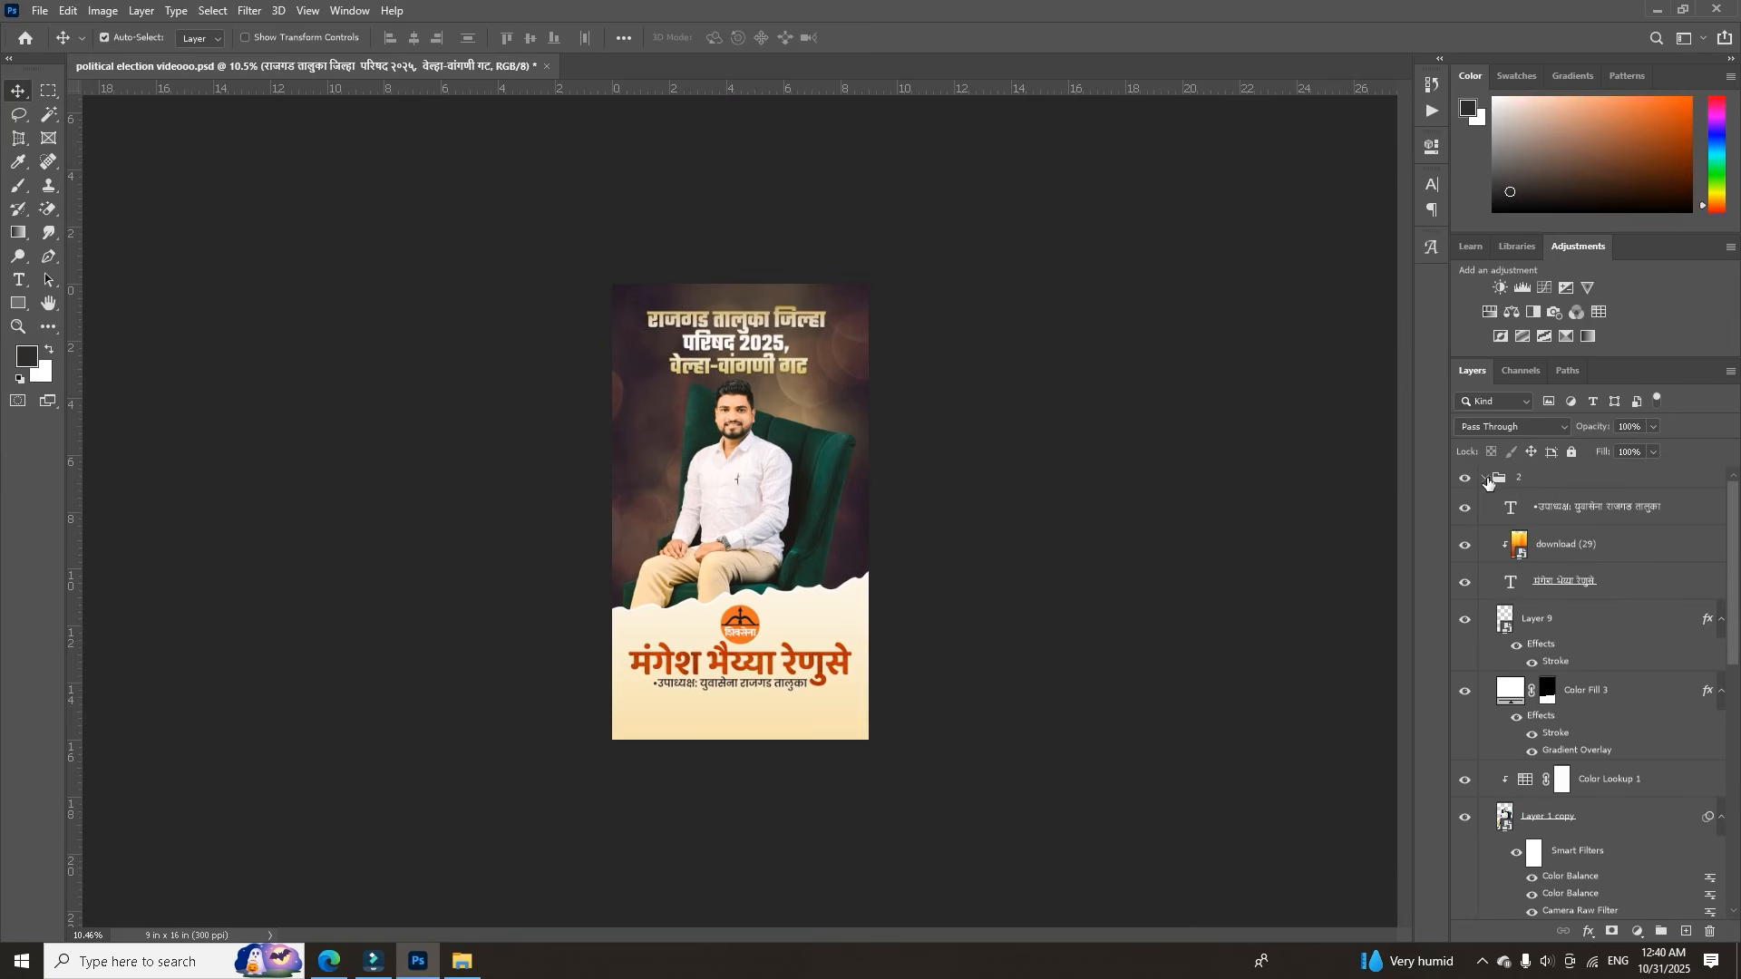
{"action": "left_click", "coordinate": [1485, 478]}
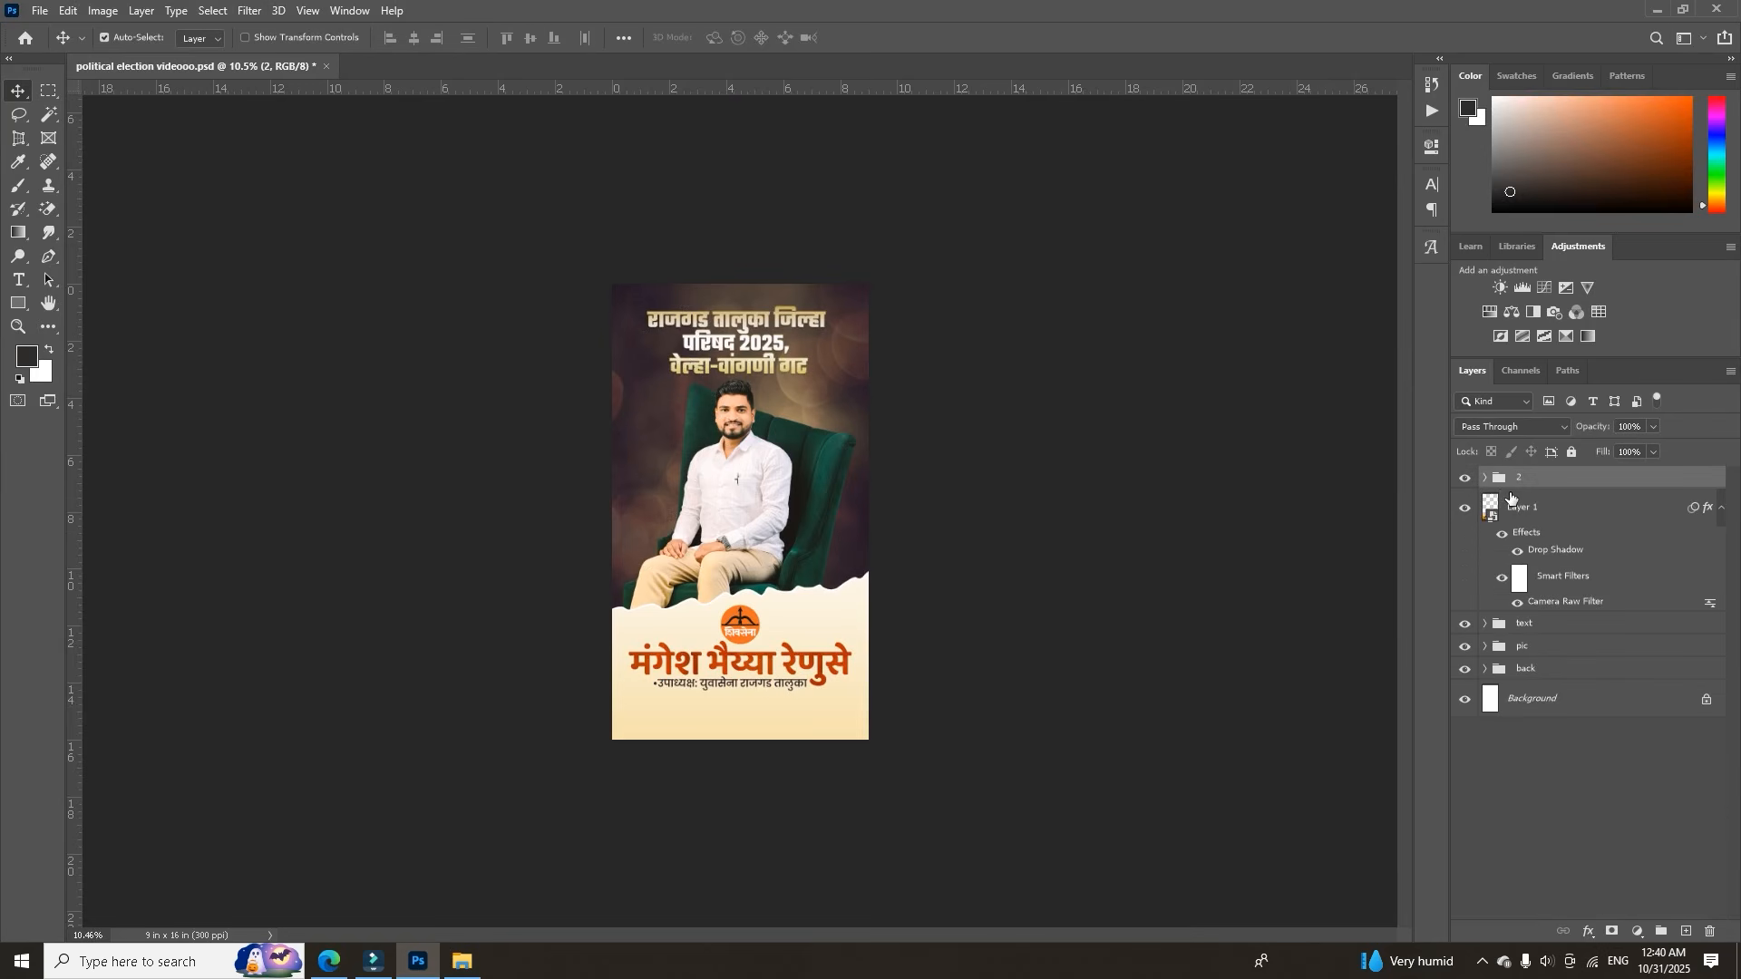
Toggle the visibility of layer group 2 to compare the two poster designs, leaving the group hidden.
{"action": "left_click", "coordinate": [1465, 479]}
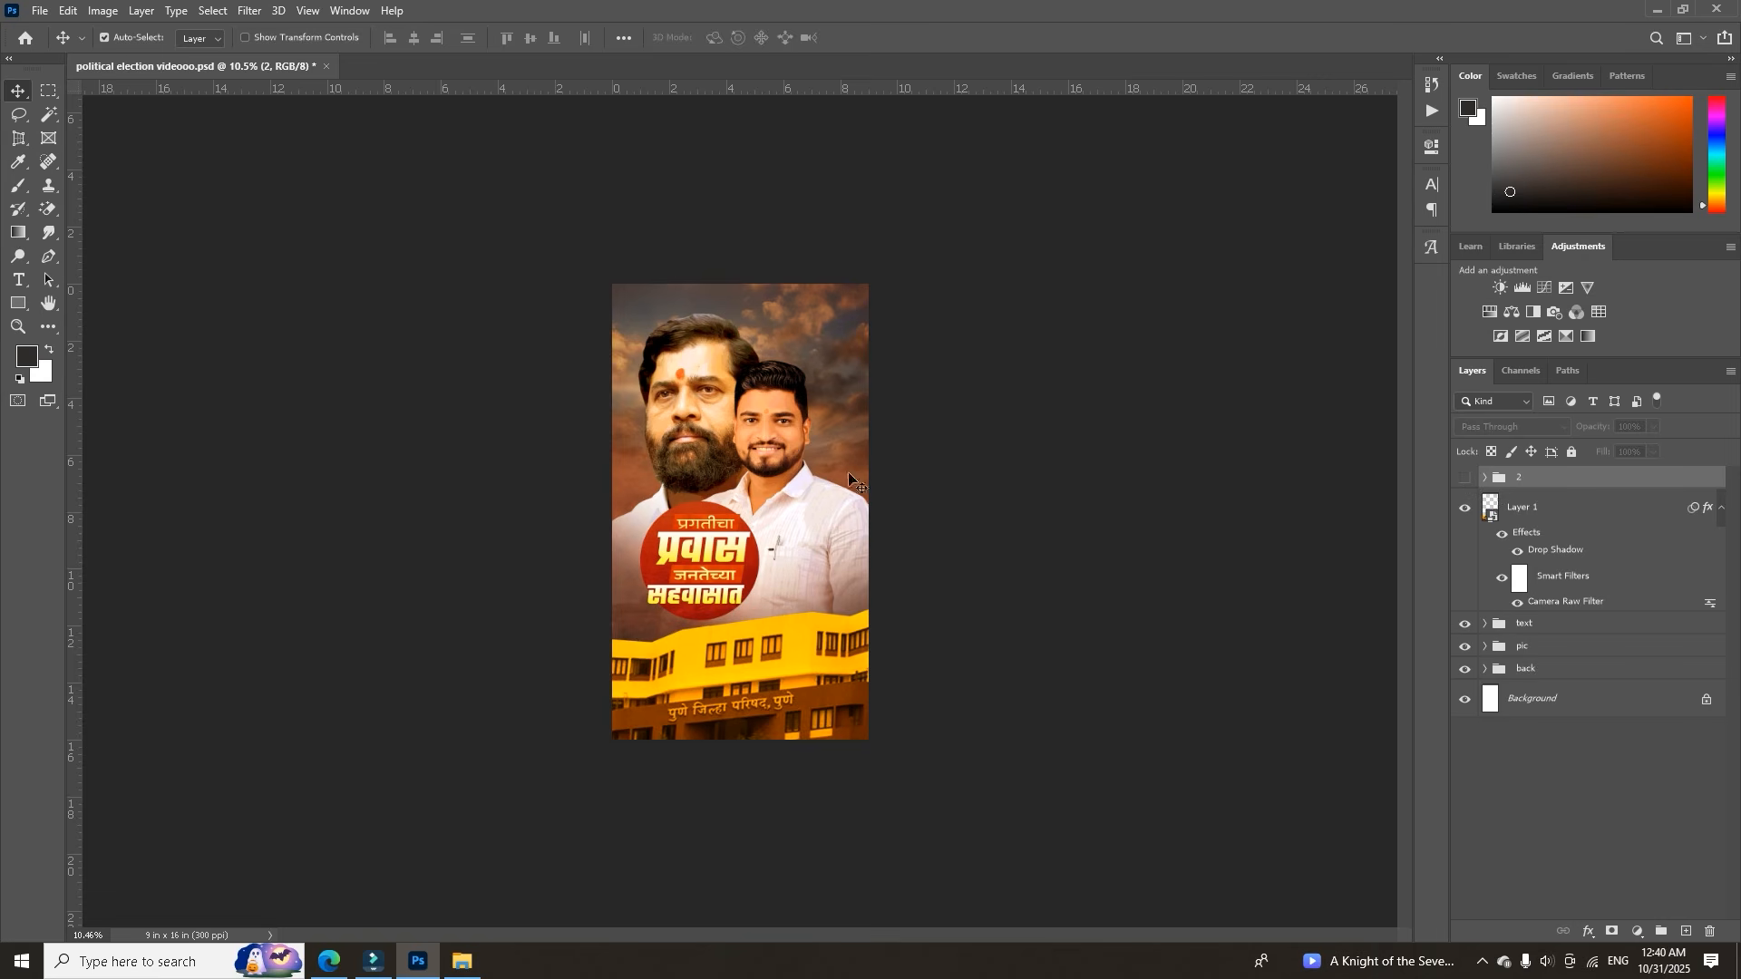
{"action": "left_click", "coordinate": [1465, 478]}
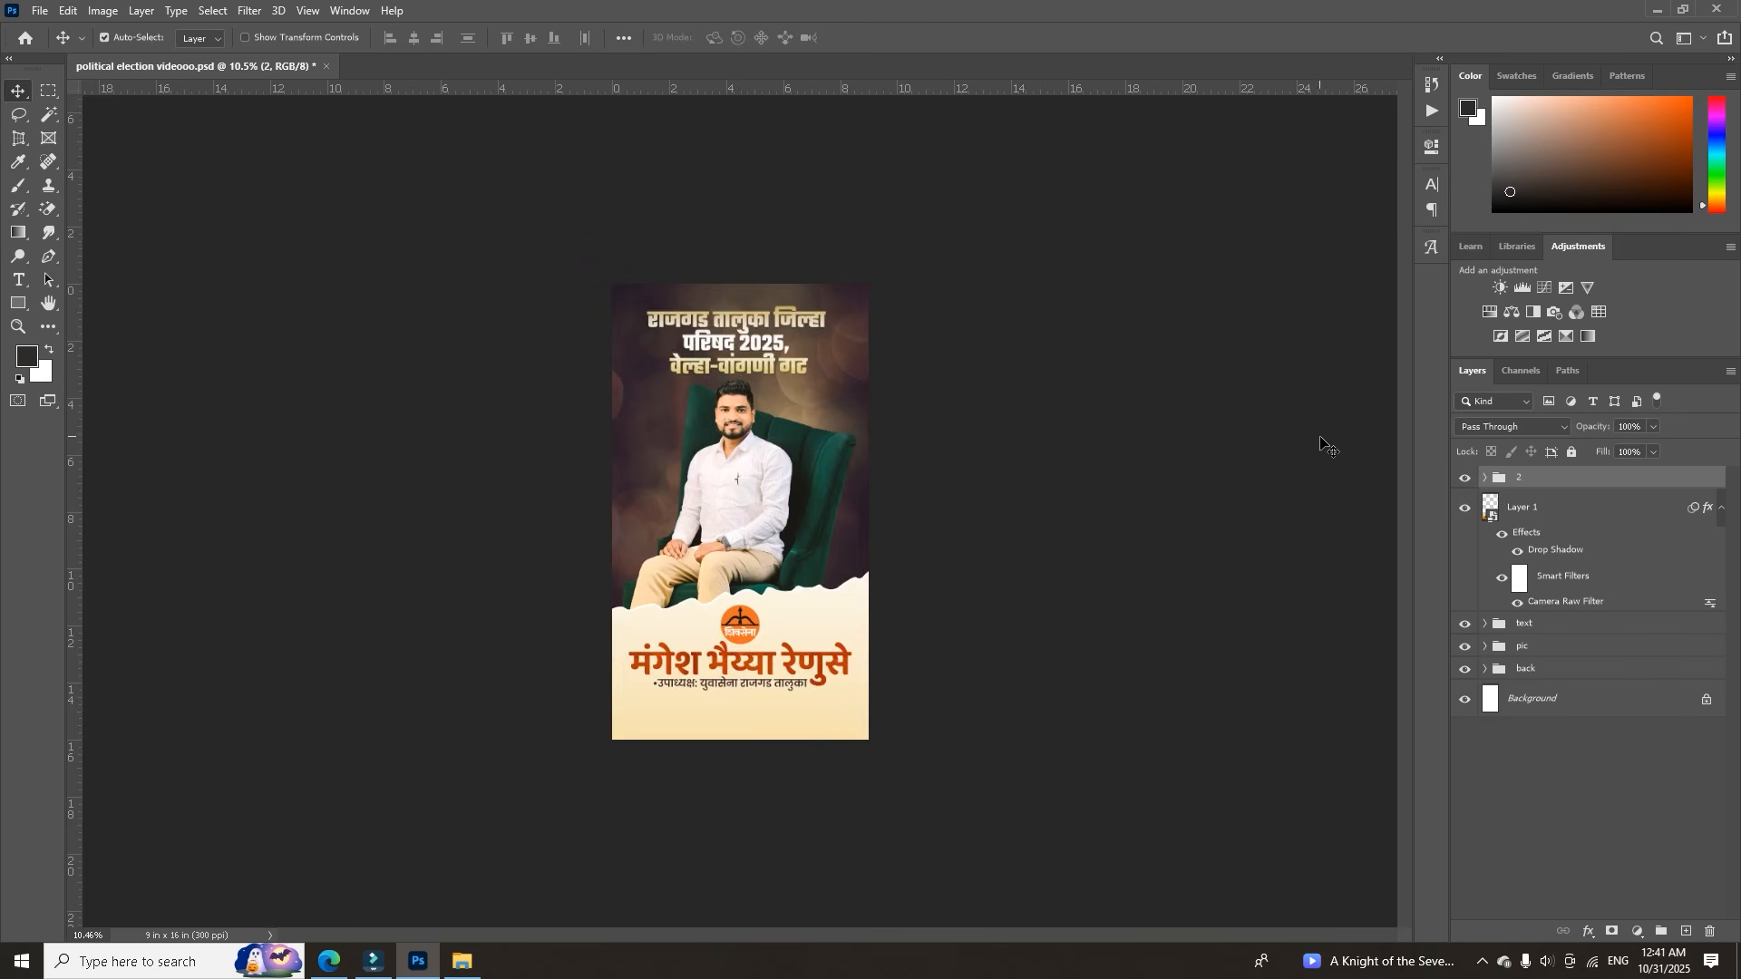
{"action": "left_click", "coordinate": [1466, 478]}
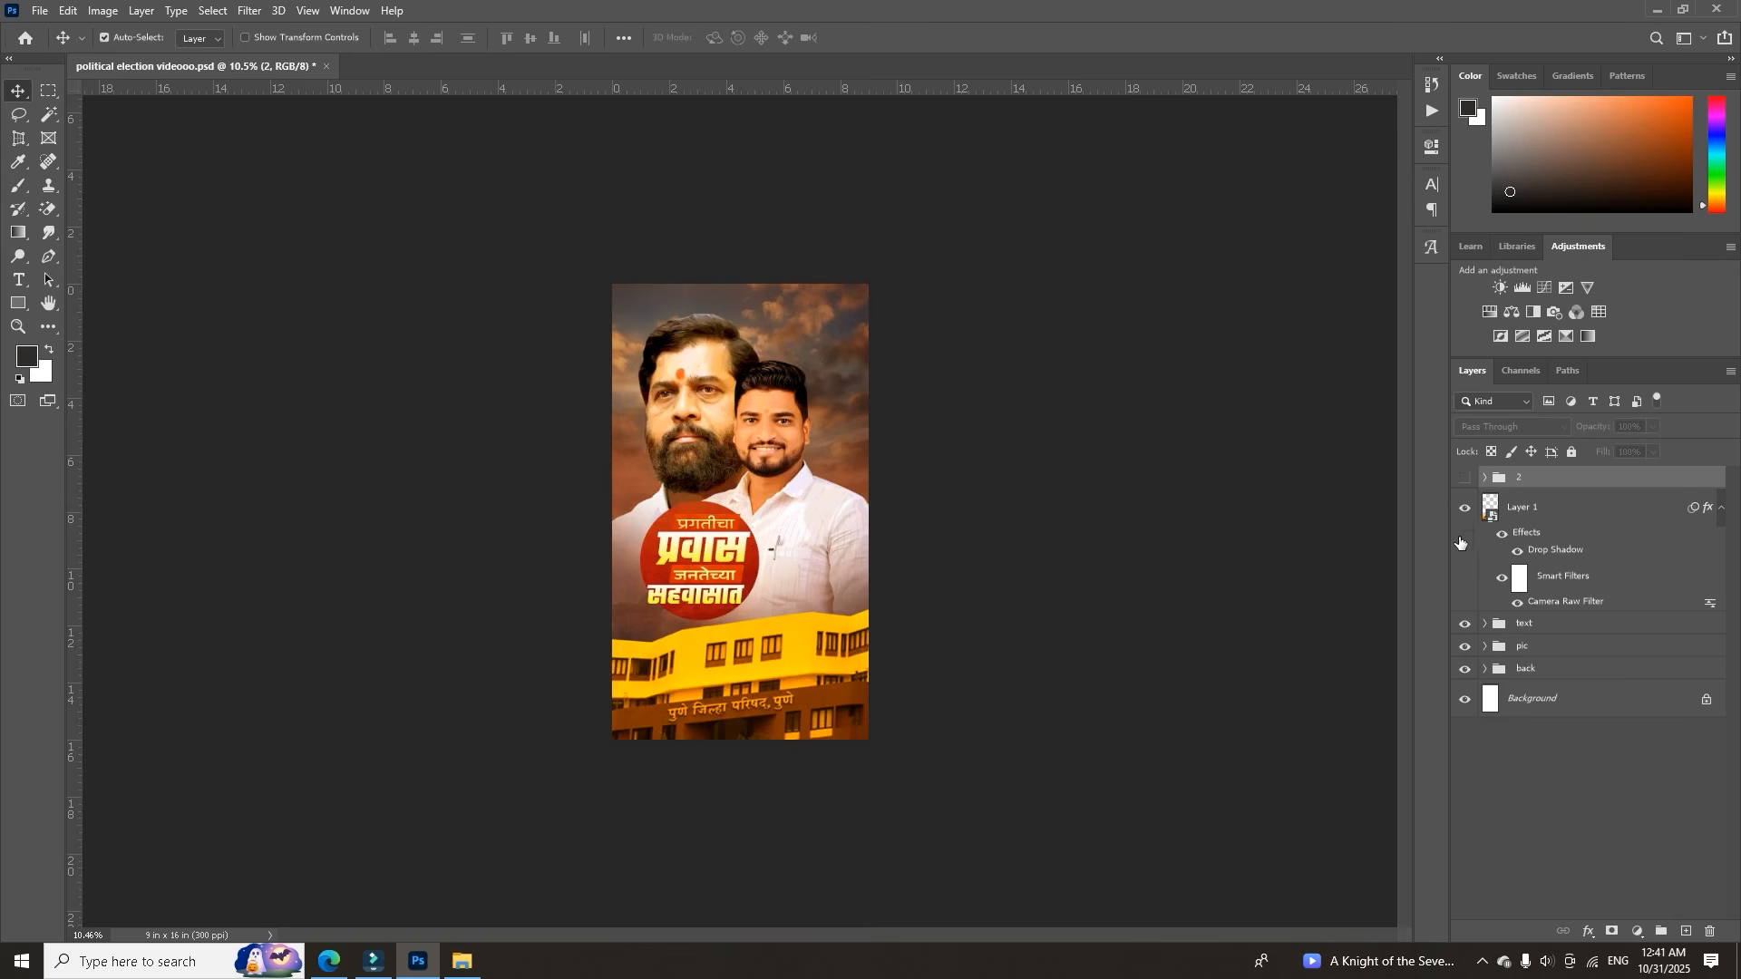
Isolate the Background layer, and show and expand the back group above it.
{"action": "left_click", "coordinate": [1466, 700], "text": "alt"}
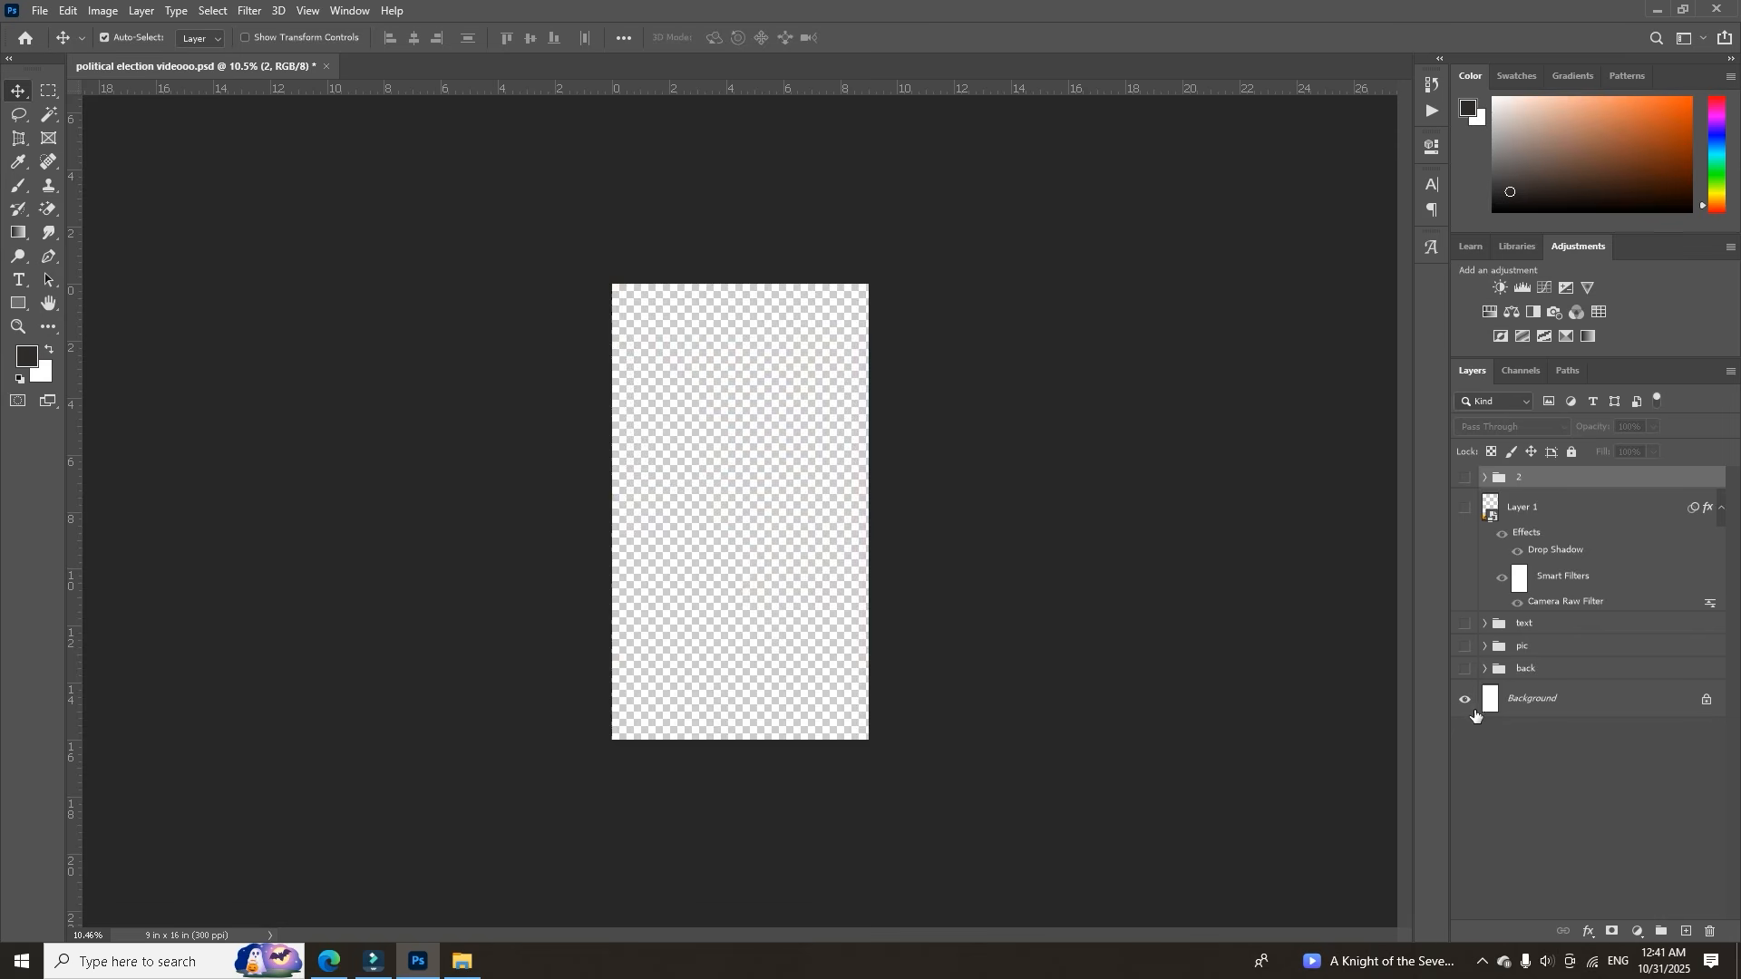
{"action": "scroll", "coordinate": [737, 461], "scroll_direction": "up", "scroll_amount": 2}
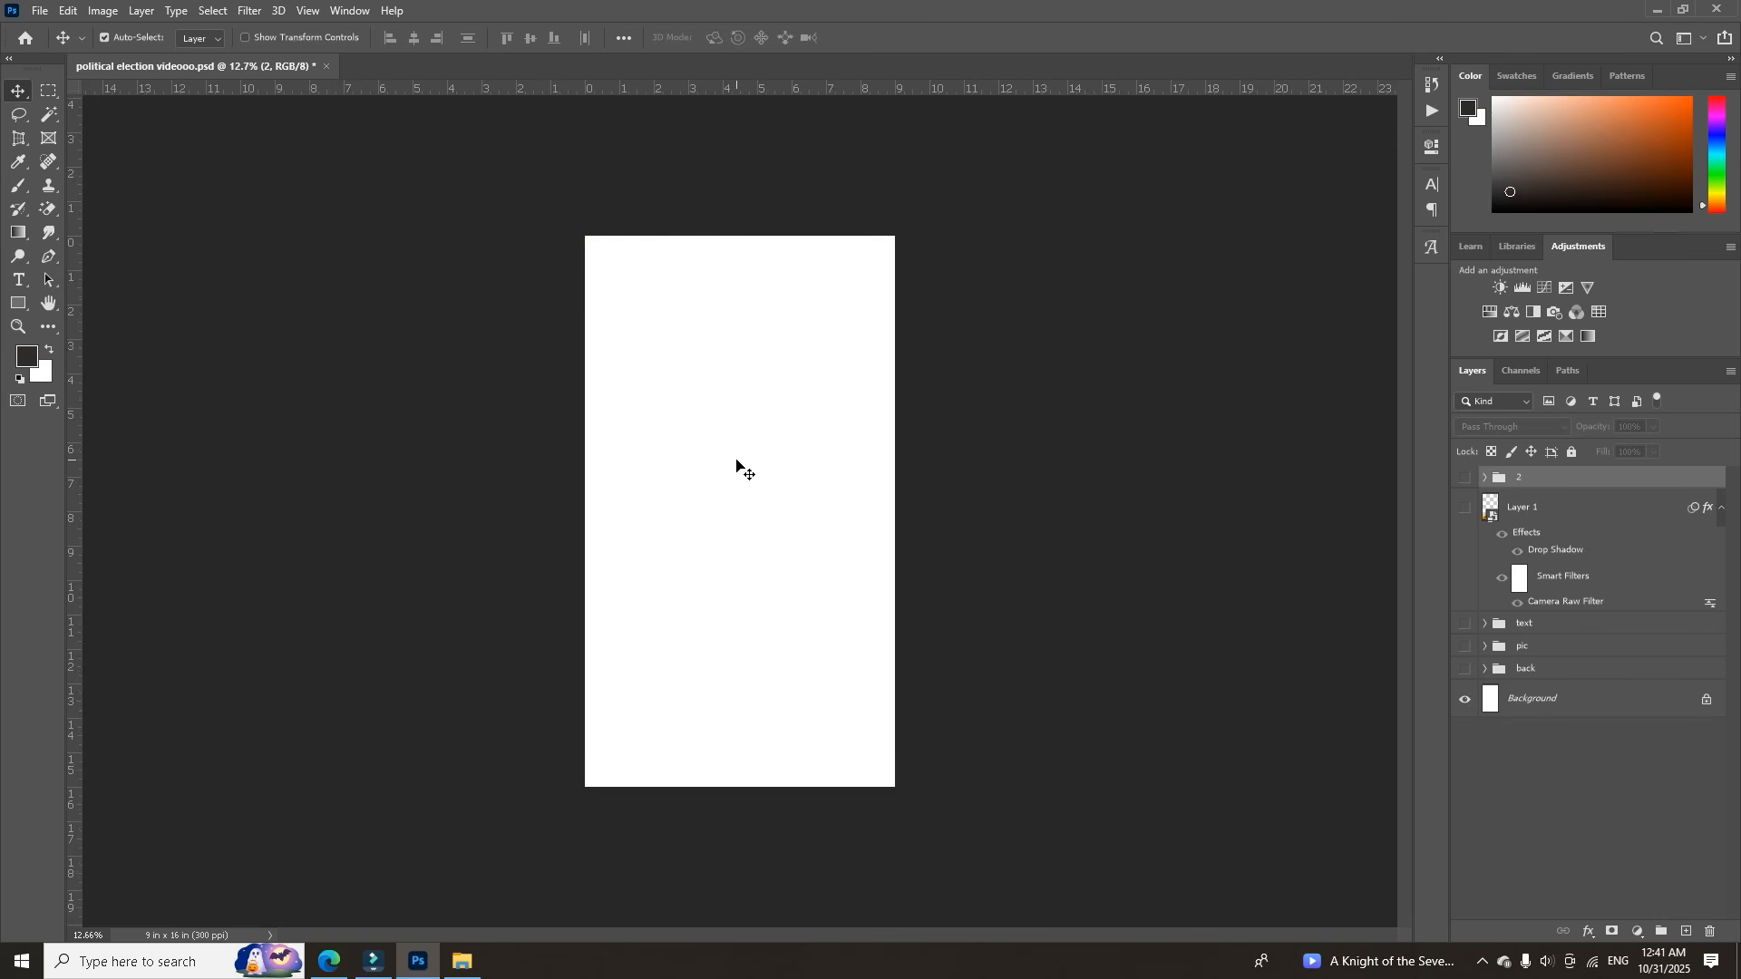
{"action": "left_click", "coordinate": [1464, 670]}
{"action": "left_click", "coordinate": [1484, 670]}
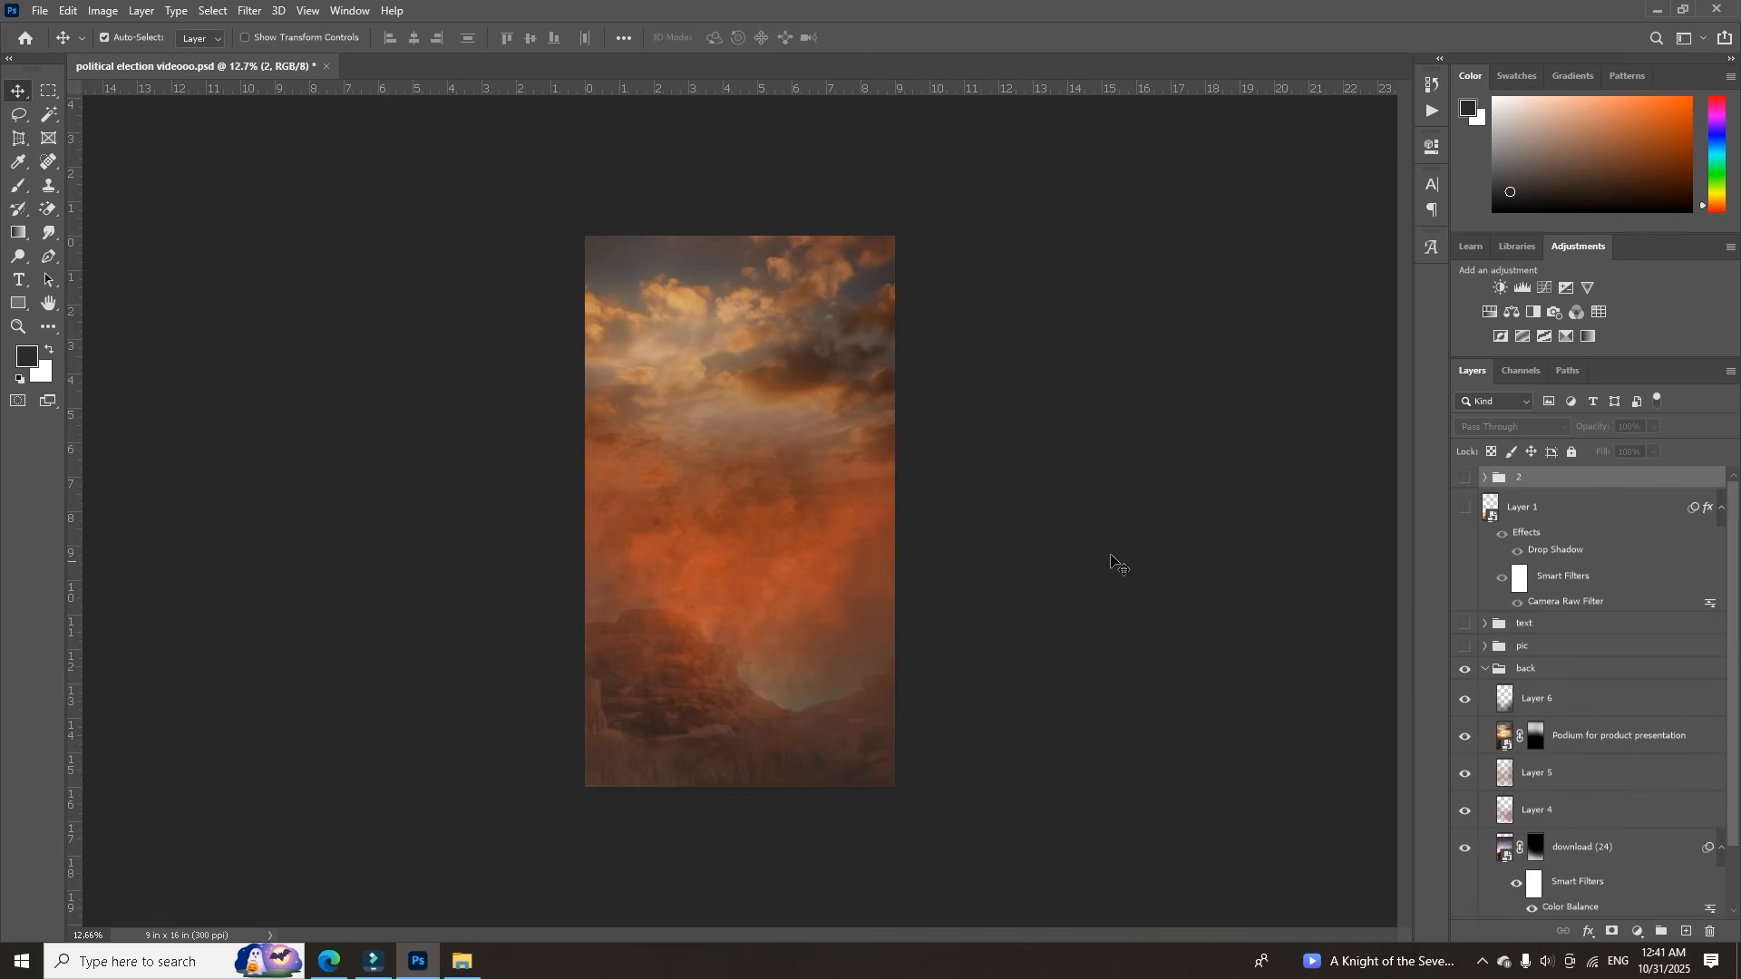
Examine the layer masks of Podium for product presentation and download (24) by disabling and re-enabling each one.
{"action": "left_click", "coordinate": [1555, 741]}
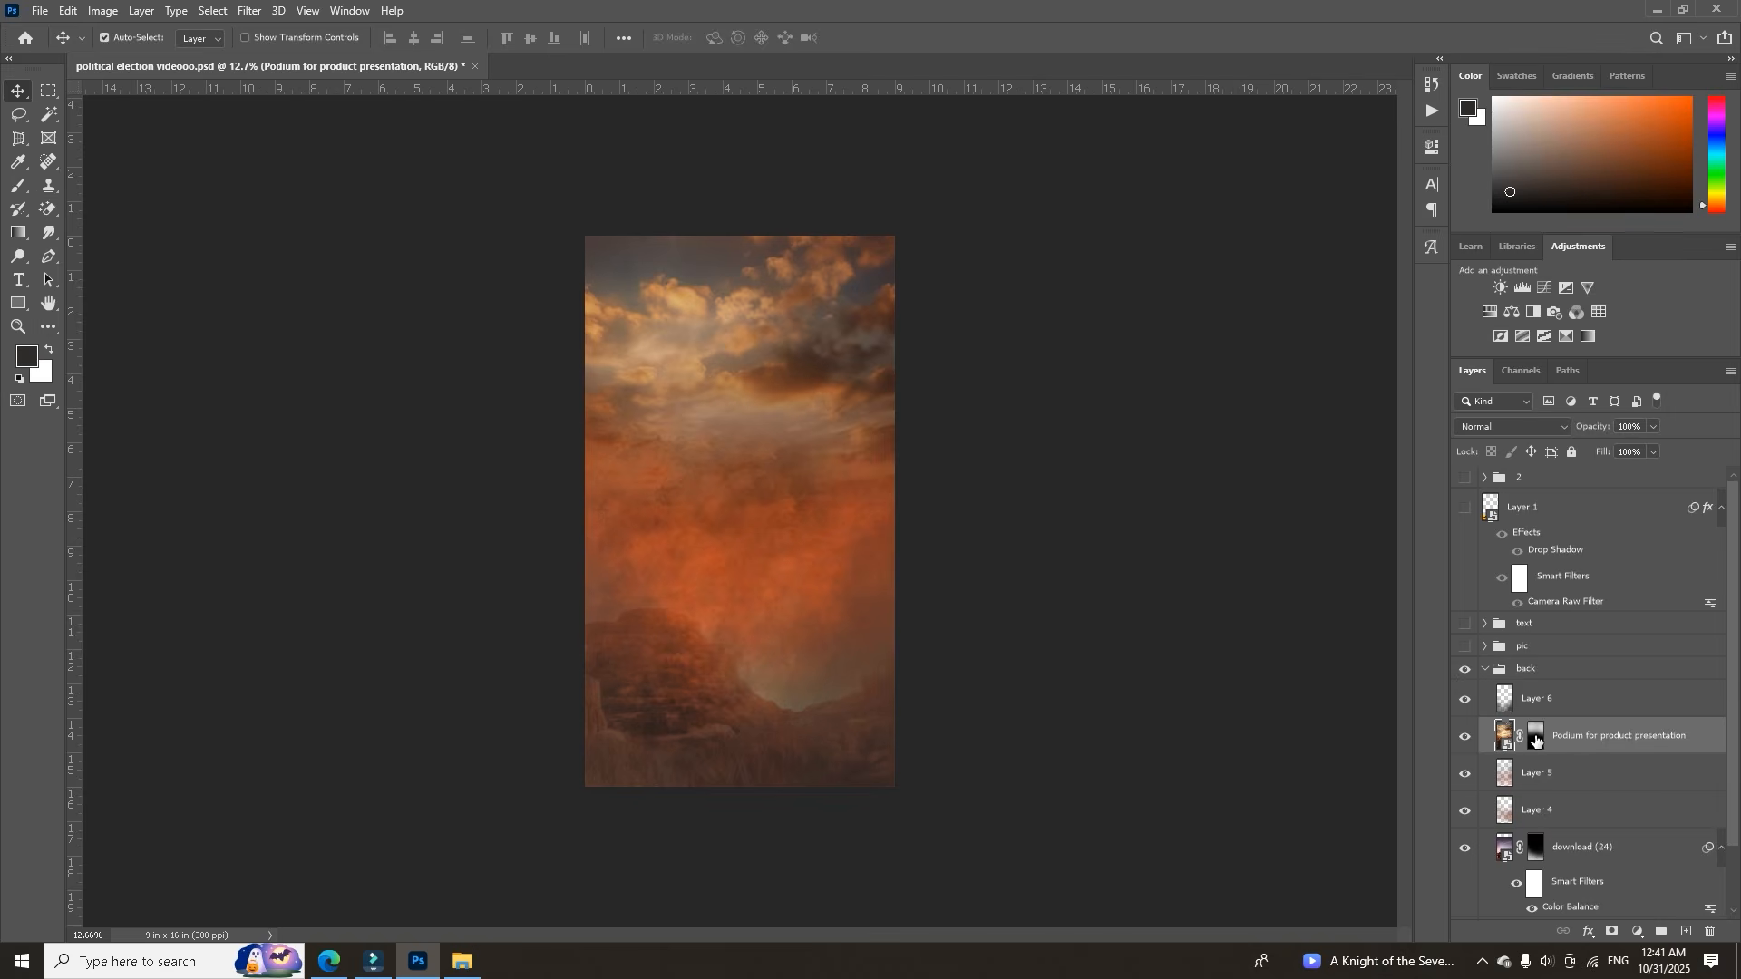
{"action": "left_click", "coordinate": [1535, 740], "text": "shift"}
{"action": "left_click", "coordinate": [1535, 740], "text": "shift"}
{"action": "left_click", "coordinate": [1534, 739], "text": "shift"}
{"action": "left_click", "coordinate": [1535, 740], "text": "shift"}
{"action": "left_click", "coordinate": [1536, 848], "text": "shift"}
{"action": "left_click", "coordinate": [1536, 847], "text": "shift"}
{"action": "scroll", "coordinate": [748, 549], "scroll_direction": "up", "scroll_amount": 3}
{"action": "scroll", "coordinate": [830, 593], "scroll_direction": "down", "scroll_amount": 4}
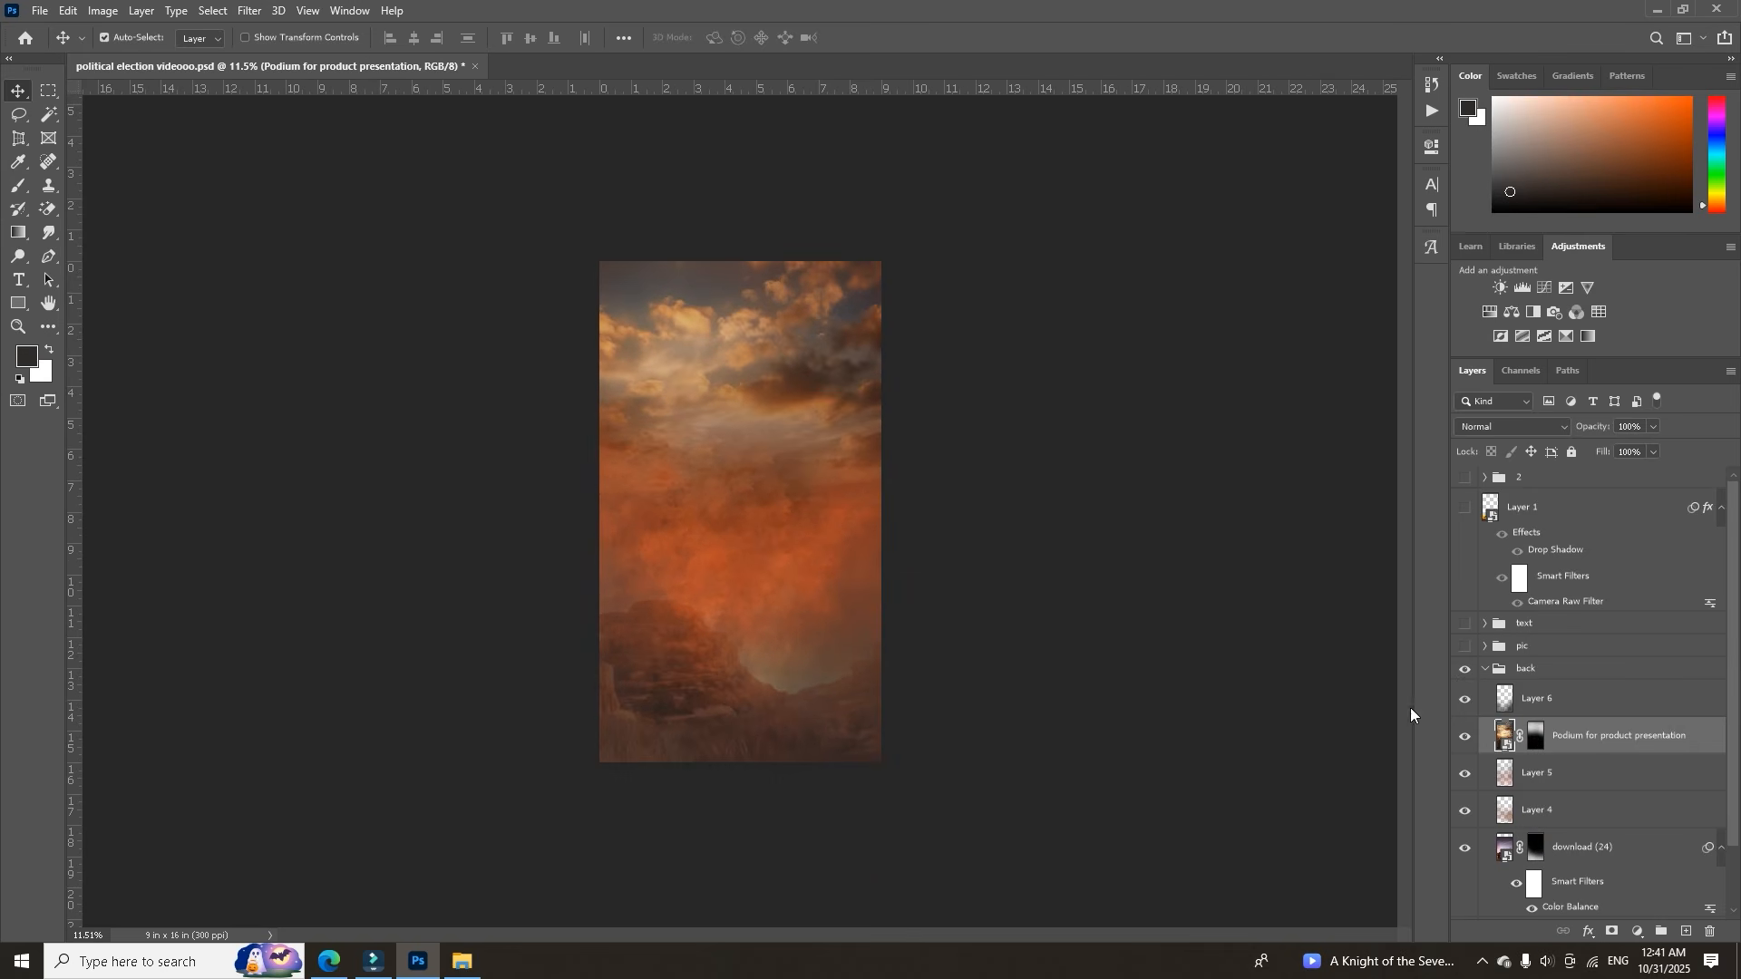
Examine what Layer 6 and Layer 4 contribute to the background by switching their visibility off and on.
{"action": "left_click", "coordinate": [1494, 704]}
{"action": "left_click", "coordinate": [1464, 699]}
{"action": "left_click", "coordinate": [1464, 699]}
{"action": "left_click", "coordinate": [1466, 811]}
{"action": "left_click", "coordinate": [1466, 813]}
{"action": "scroll", "coordinate": [836, 622], "scroll_direction": "up", "scroll_amount": 1}
{"action": "scroll", "coordinate": [838, 617], "scroll_direction": "down", "scroll_amount": 2}
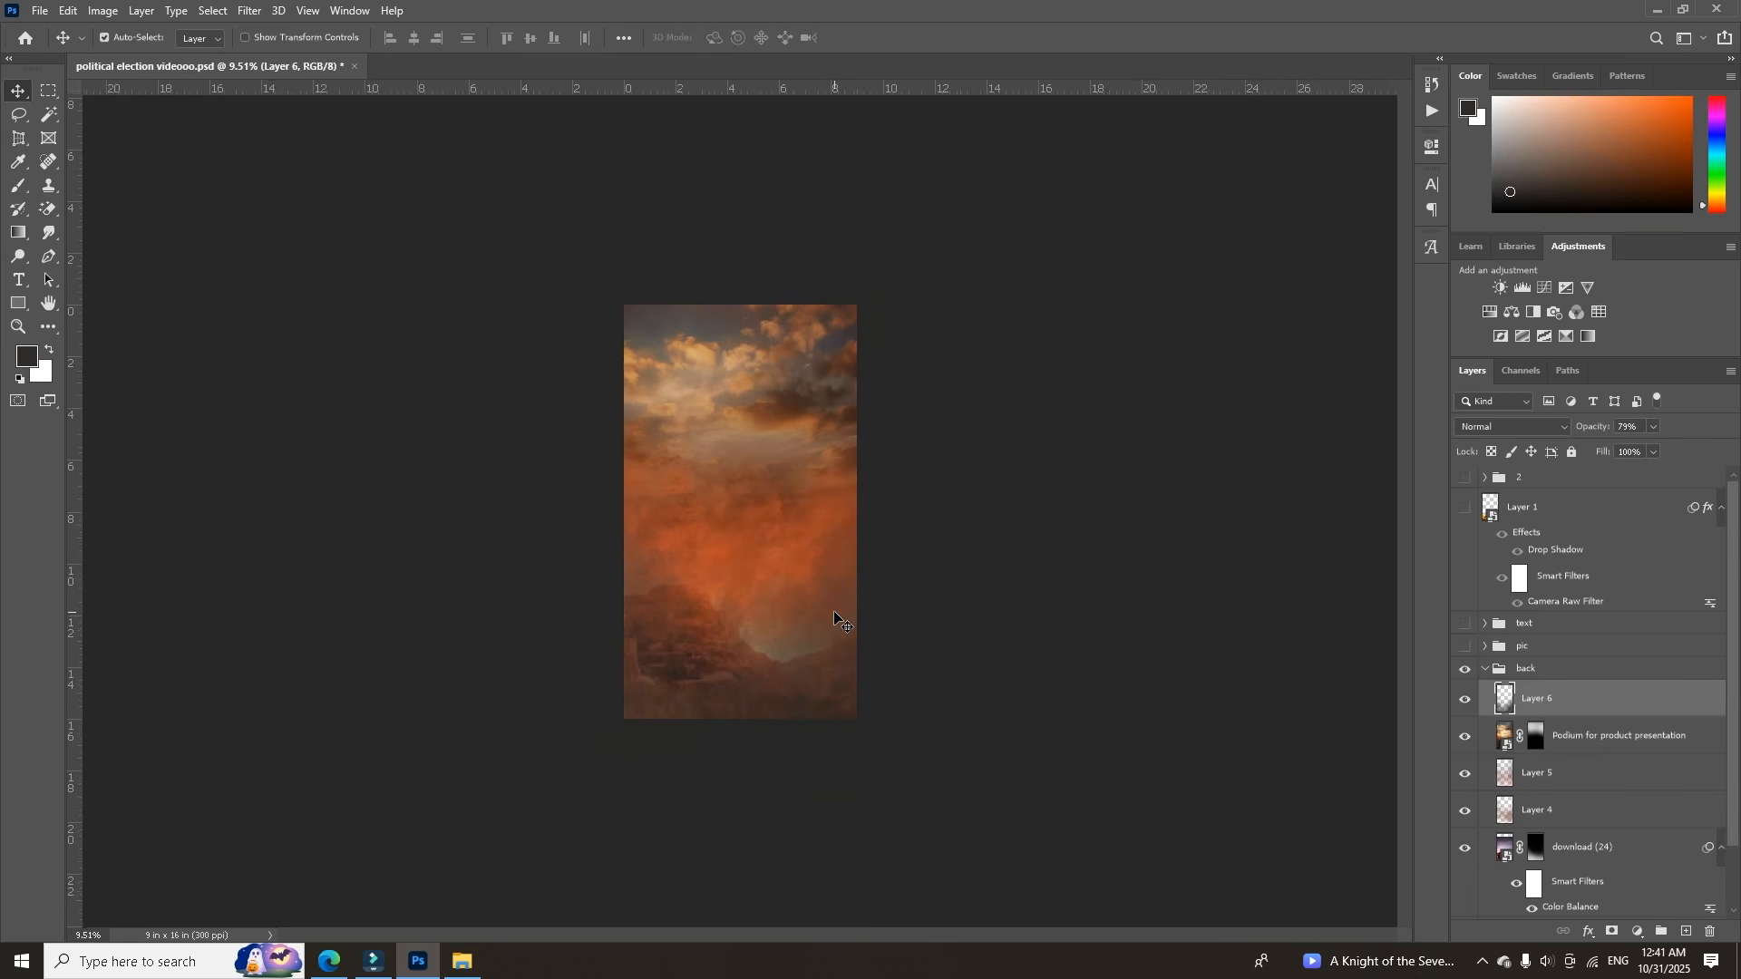
{"action": "scroll", "coordinate": [836, 616], "scroll_direction": "up", "scroll_amount": 1}
{"action": "scroll", "coordinate": [835, 614], "scroll_direction": "up", "scroll_amount": 1}
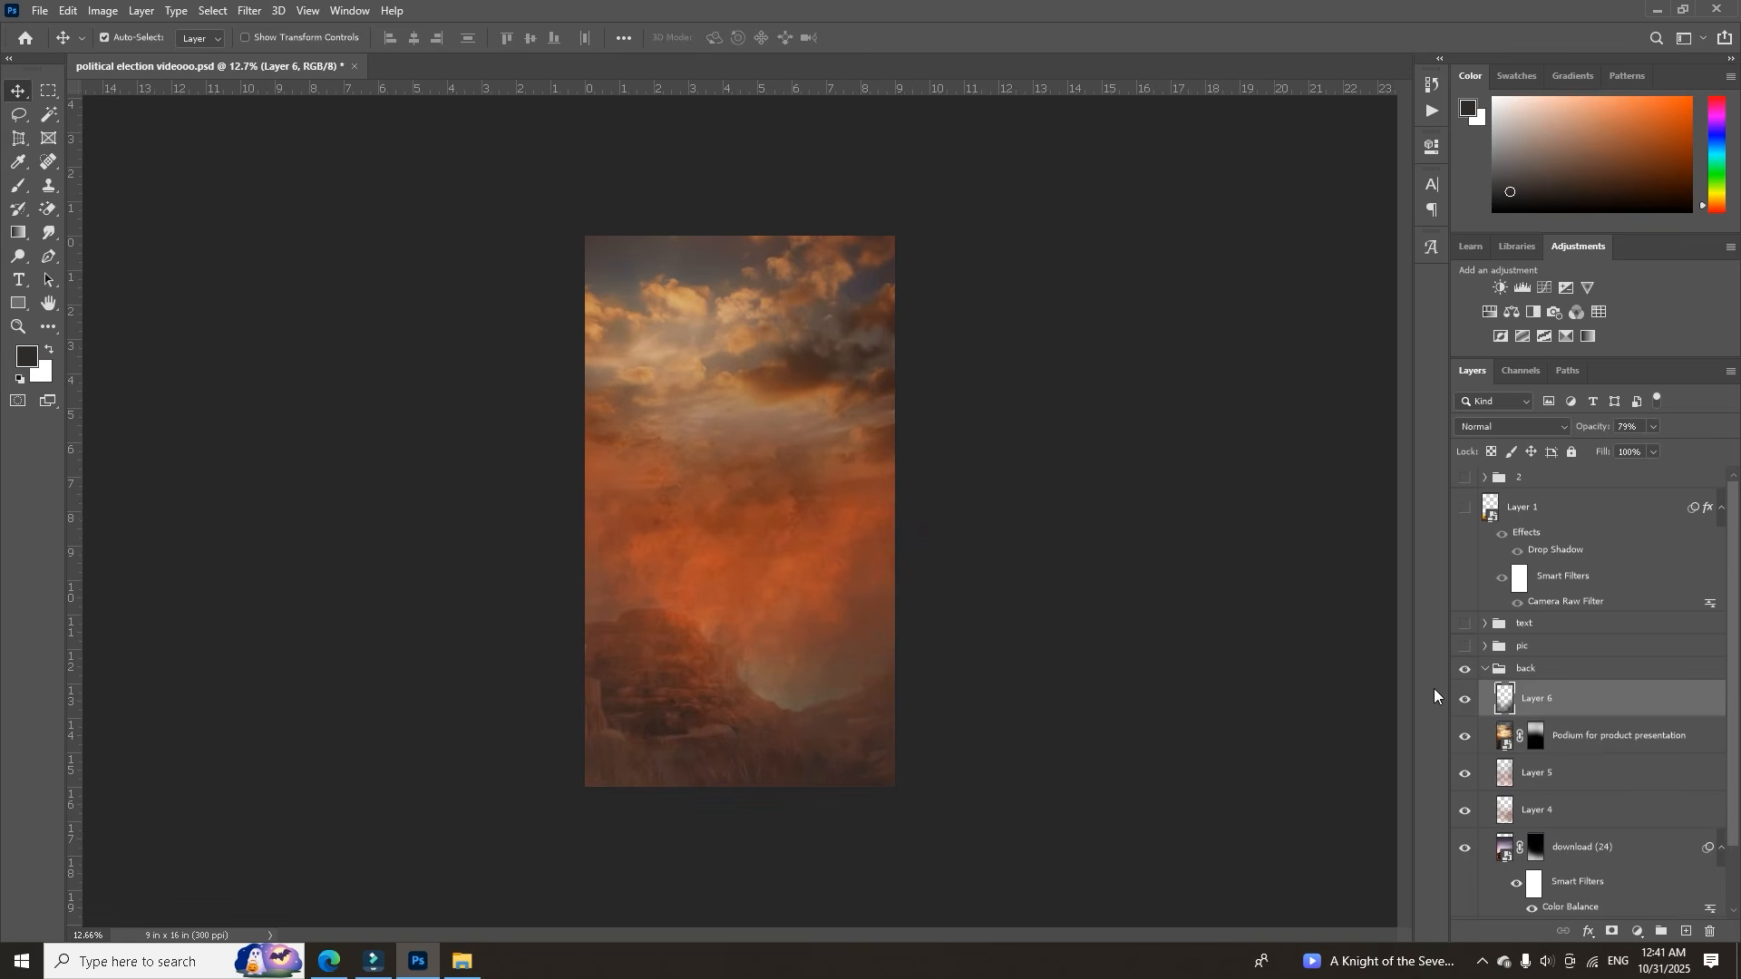
Expand the pic group, collapse the back group, and make the pic group visible.
{"action": "left_click", "coordinate": [1462, 648]}
{"action": "left_click", "coordinate": [1462, 647]}
{"action": "scroll", "coordinate": [1489, 739], "scroll_direction": "down", "scroll_amount": 3}
{"action": "scroll", "coordinate": [1488, 739], "scroll_direction": "up", "scroll_amount": 3}
{"action": "left_click", "coordinate": [1485, 642]}
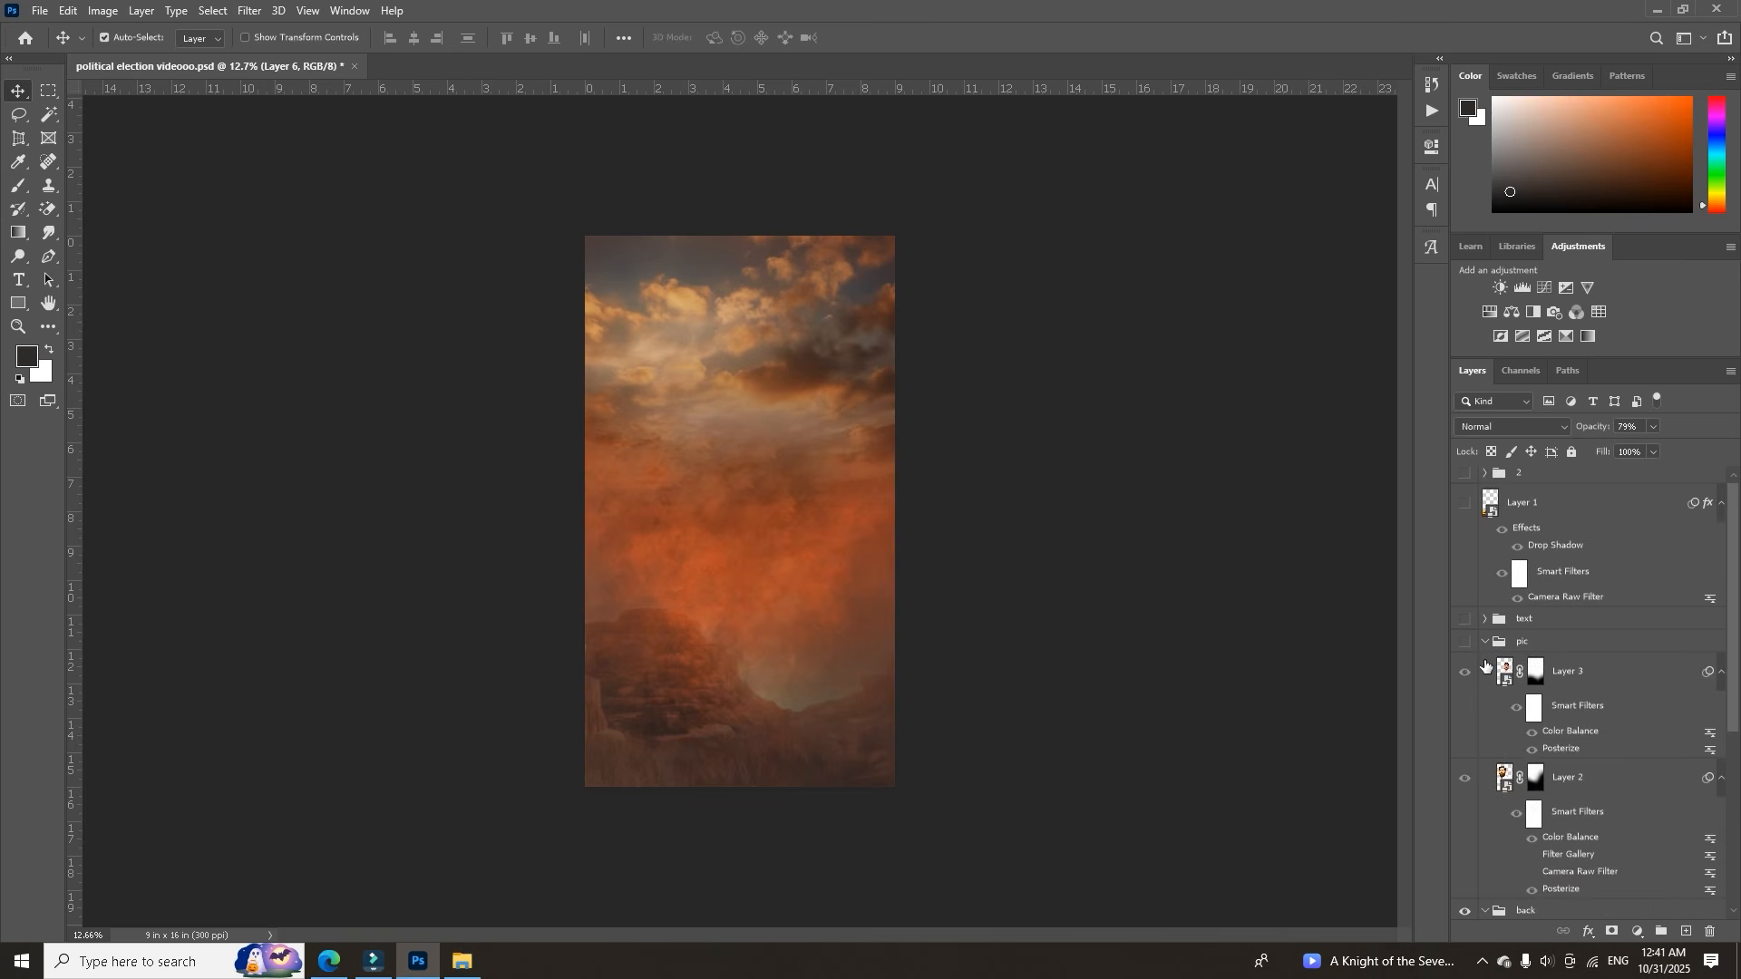
{"action": "scroll", "coordinate": [1485, 671], "scroll_direction": "down", "scroll_amount": 3}
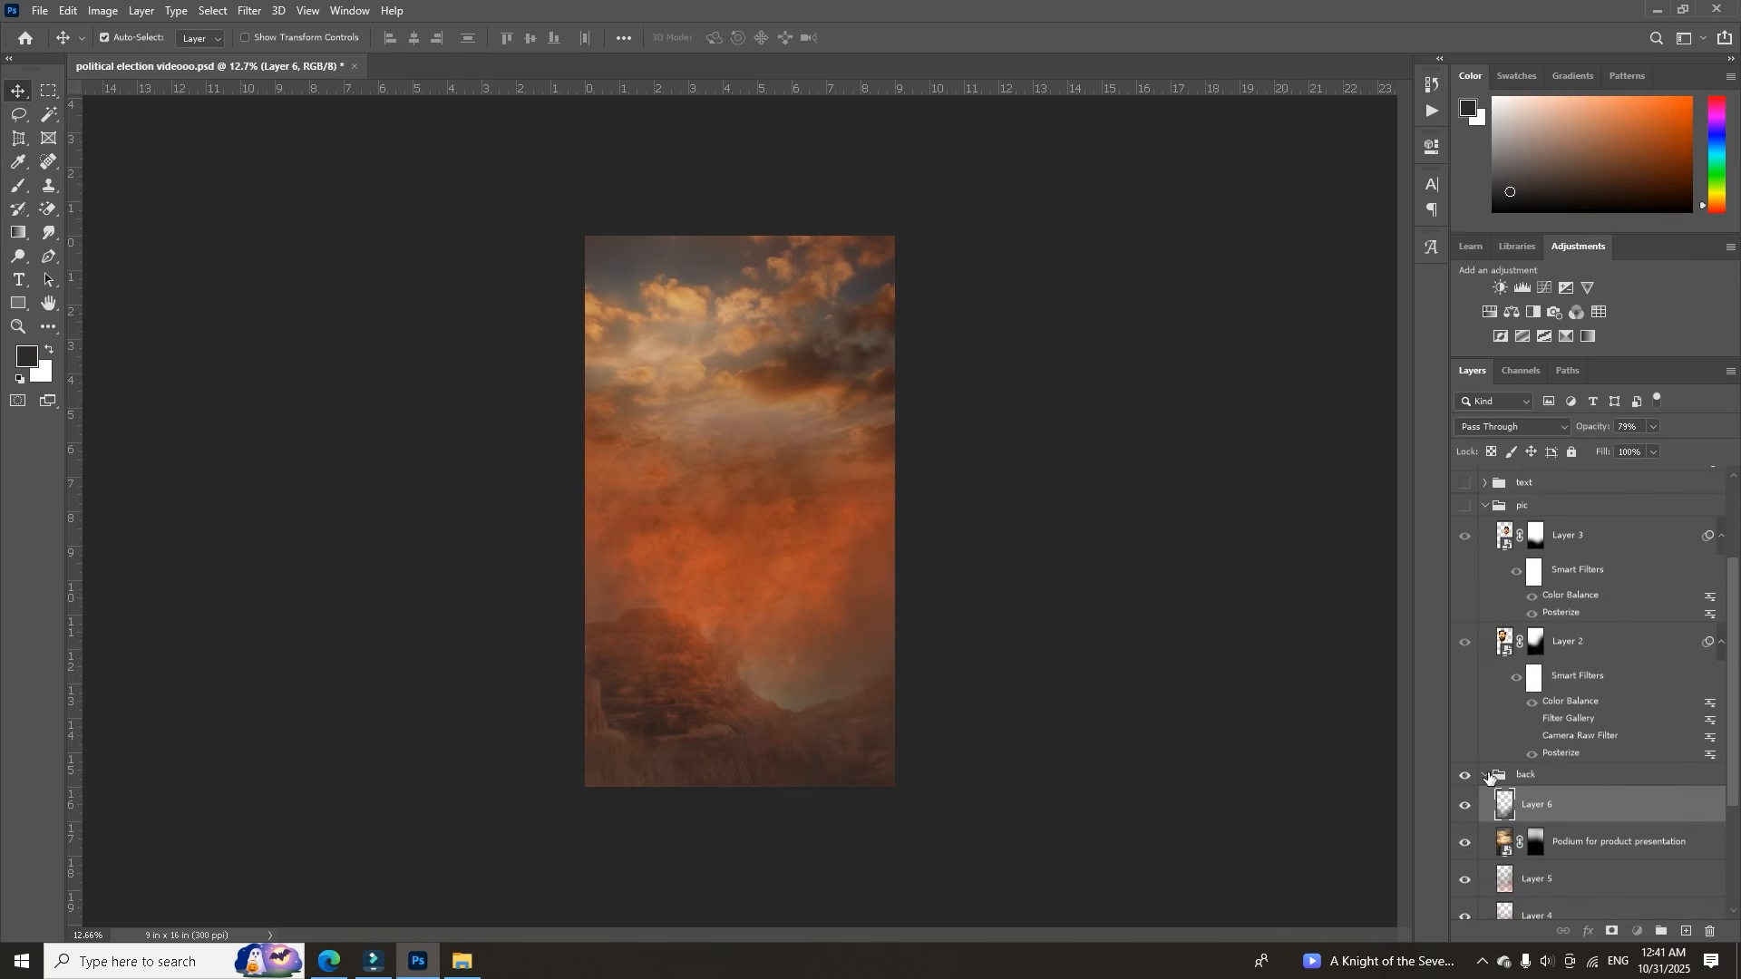
{"action": "left_click", "coordinate": [1473, 776]}
{"action": "left_click", "coordinate": [1485, 776]}
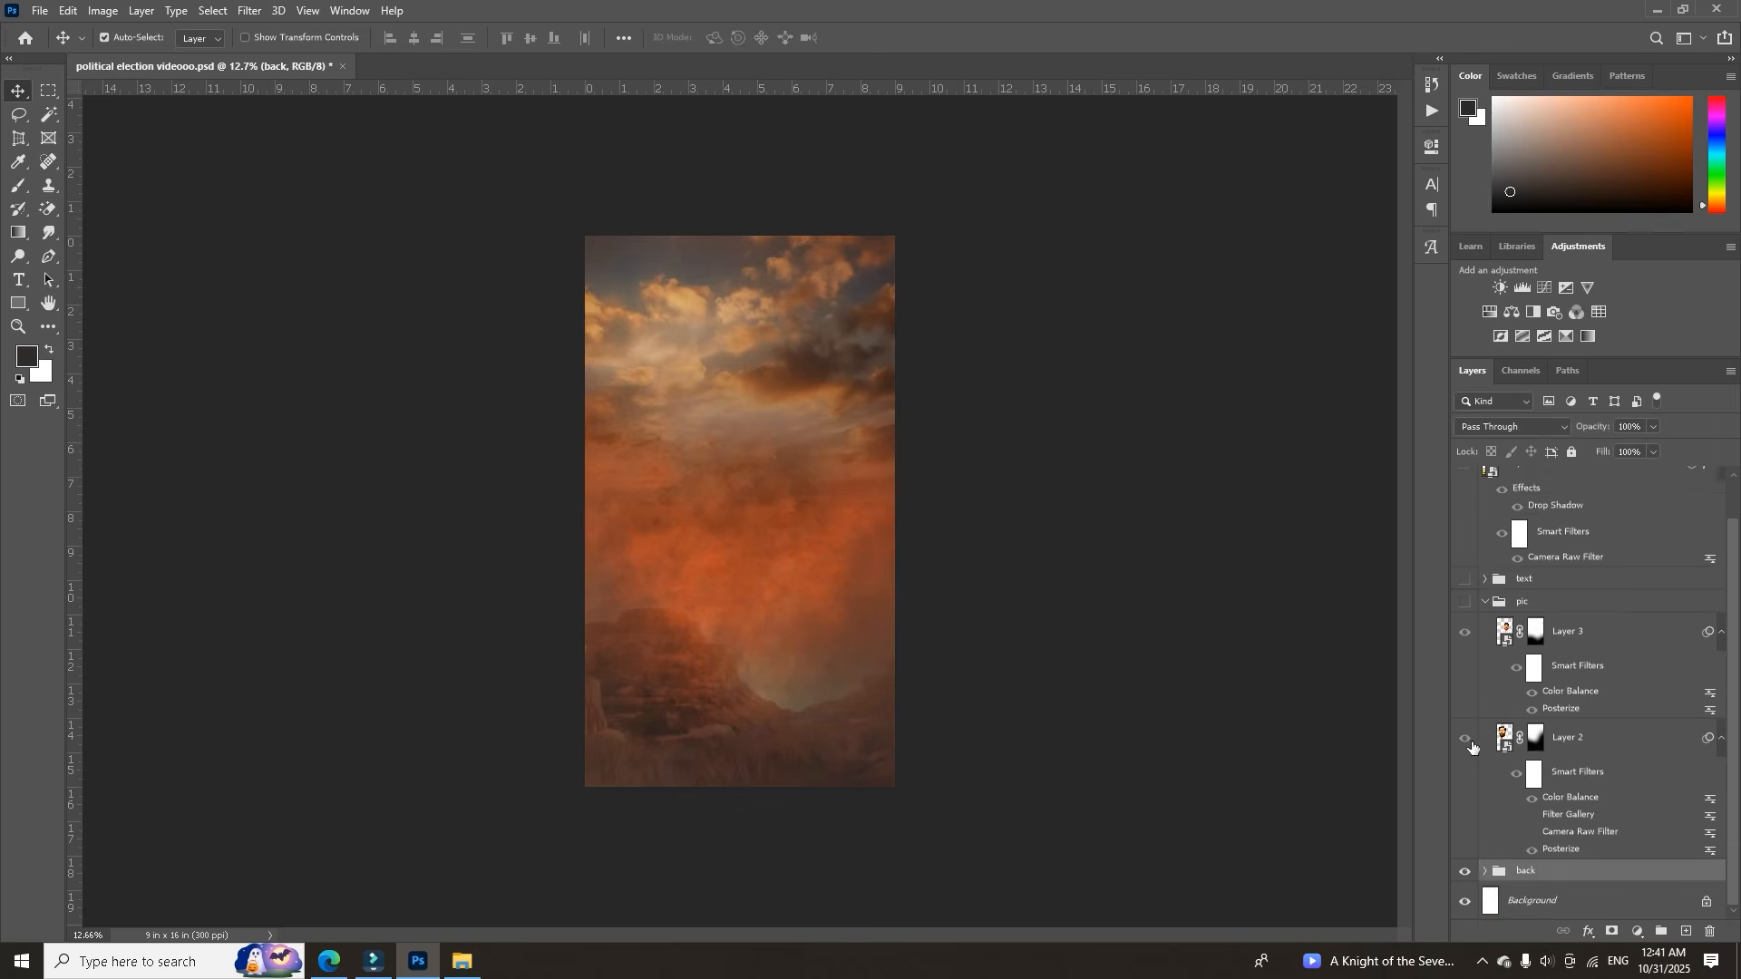
{"action": "left_click", "coordinate": [1465, 601]}
Examine the bearded man's portrait on Layer 2 without its Color Balance smart filter, and review that filter's settings without changing them.
{"action": "scroll", "coordinate": [677, 391], "scroll_direction": "up", "scroll_amount": 3}
{"action": "left_click", "coordinate": [677, 392]}
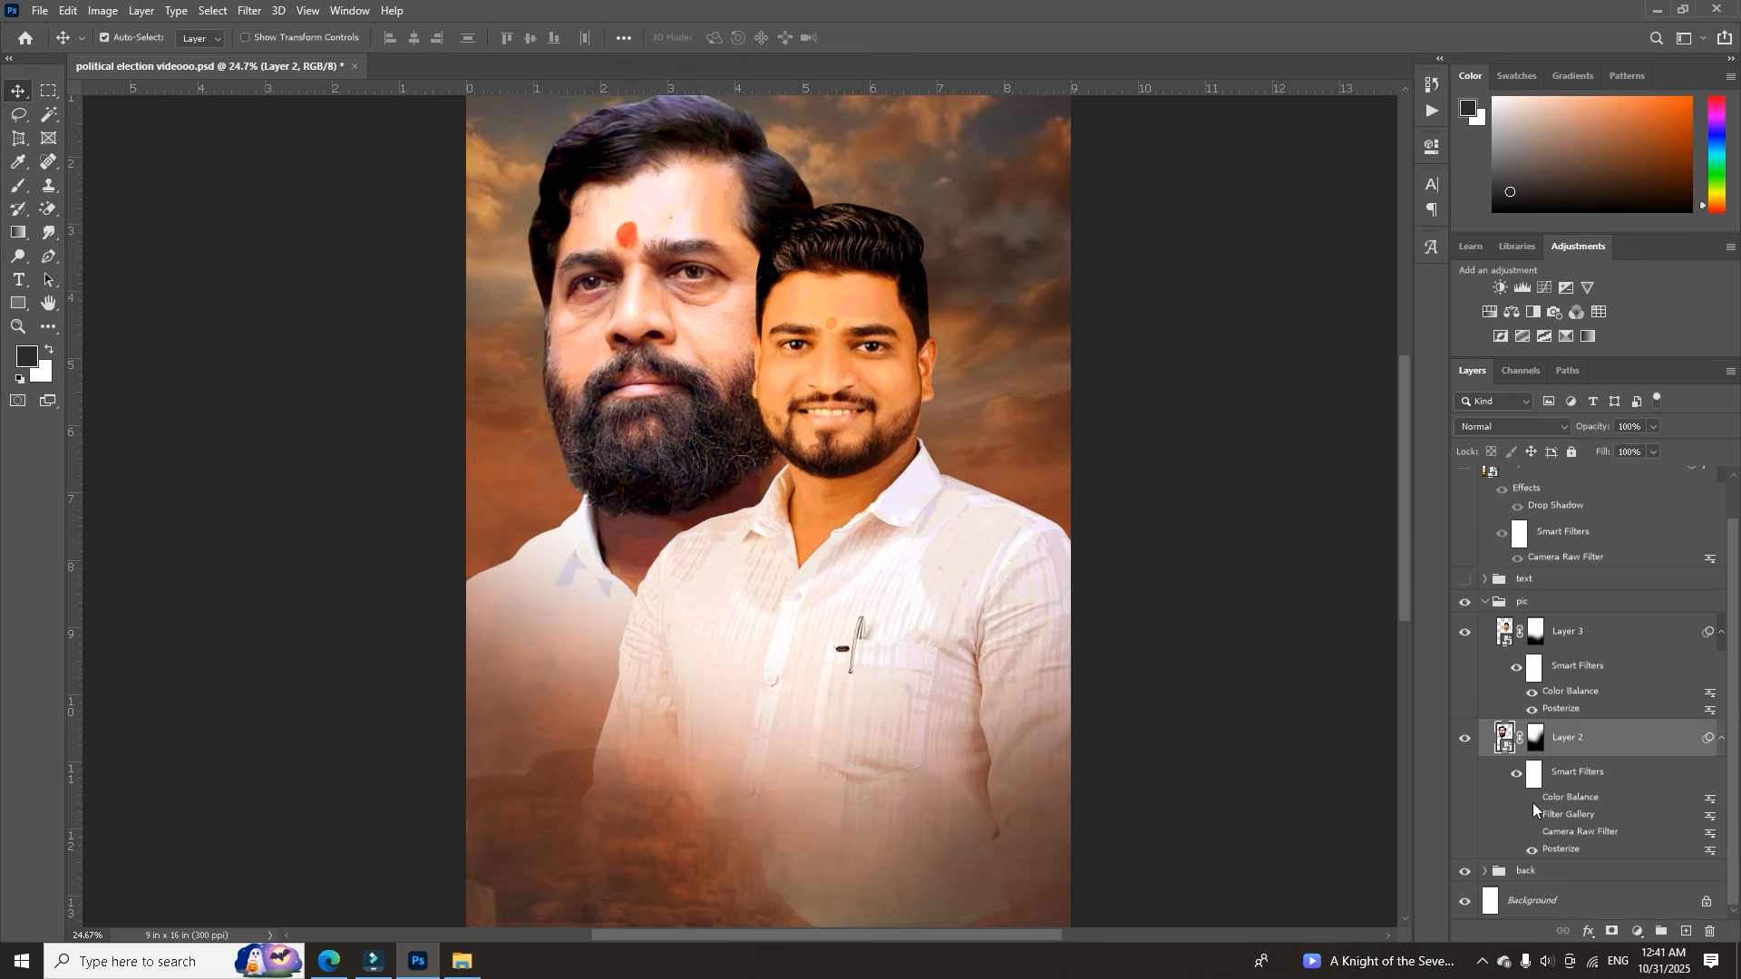
{"action": "scroll", "coordinate": [632, 338], "scroll_direction": "down", "scroll_amount": 2}
{"action": "scroll", "coordinate": [632, 338], "scroll_direction": "up", "scroll_amount": 2}
{"action": "scroll", "coordinate": [632, 338], "scroll_direction": "up", "scroll_amount": 1}
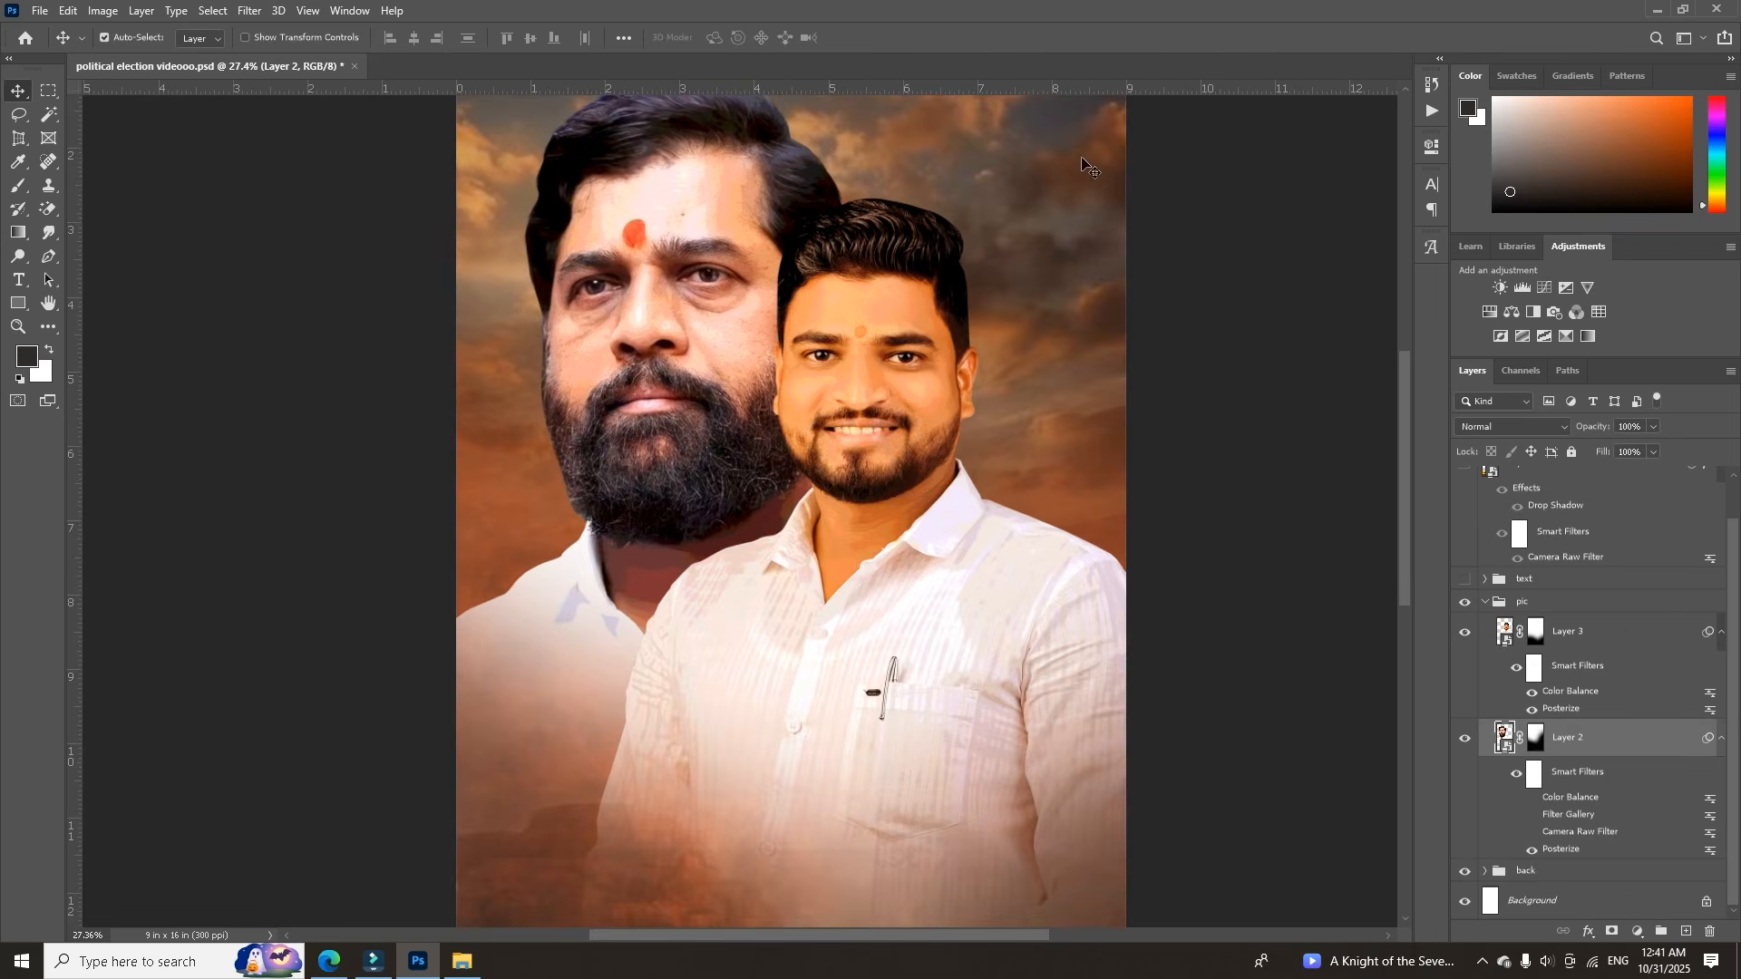
{"action": "scroll", "coordinate": [635, 340], "scroll_direction": "down", "scroll_amount": 2}
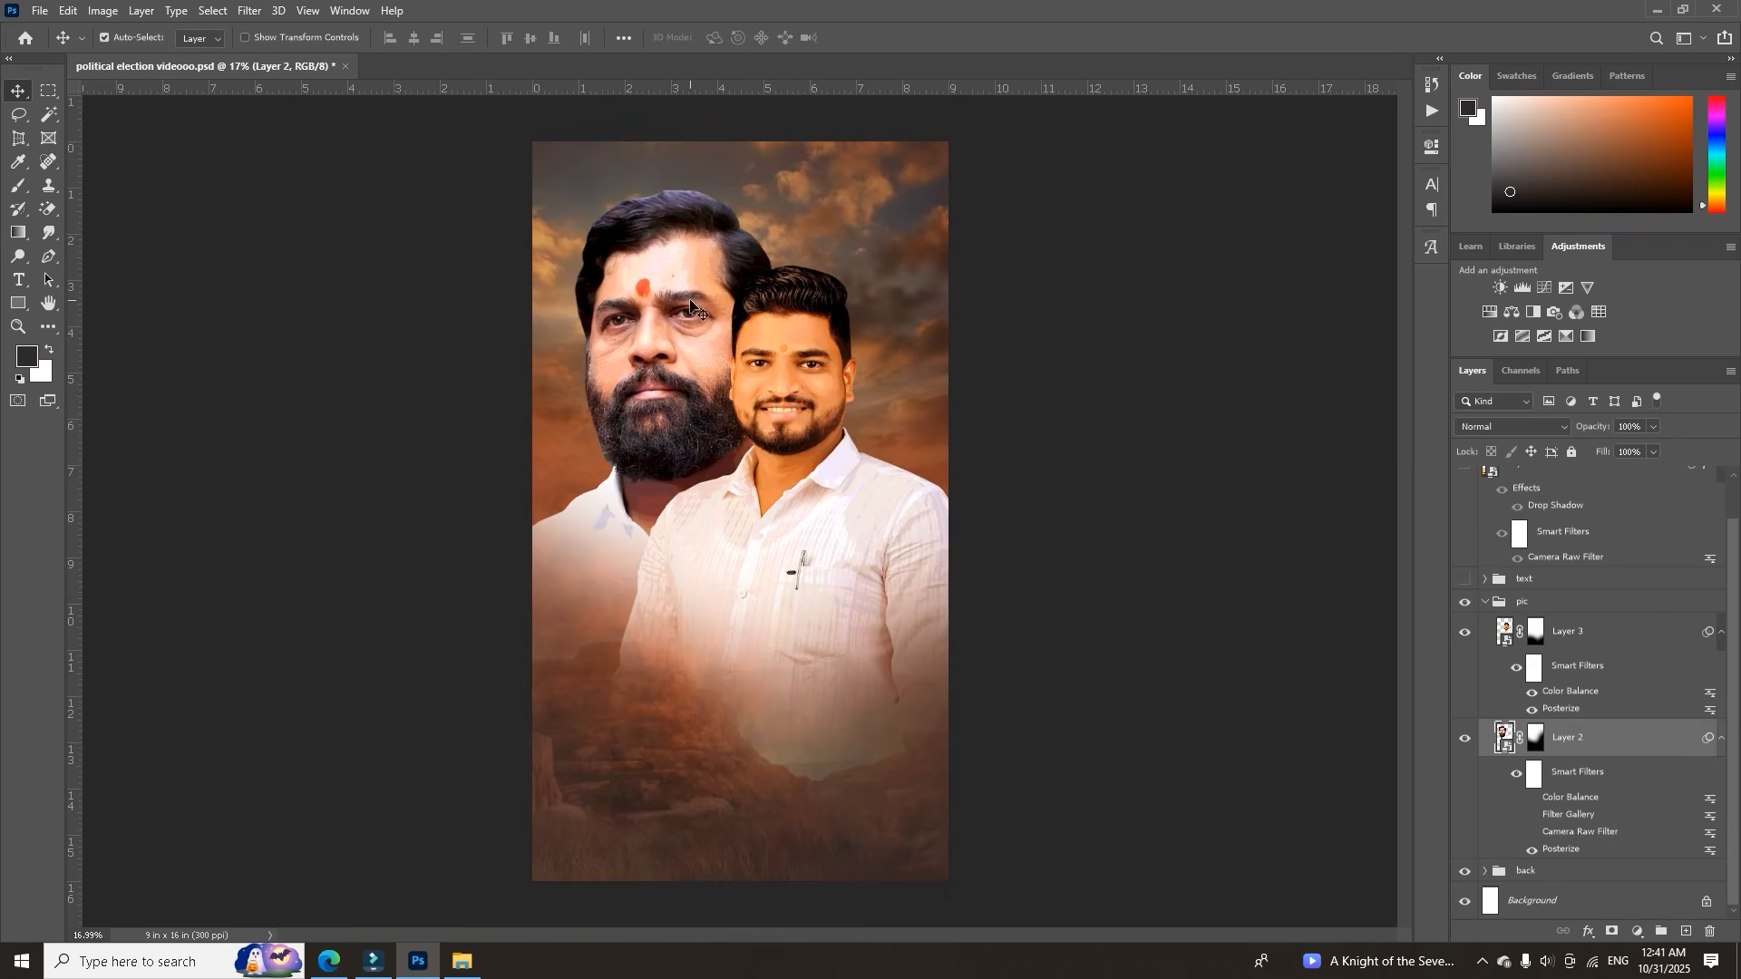
{"action": "double_click", "coordinate": [1539, 799]}
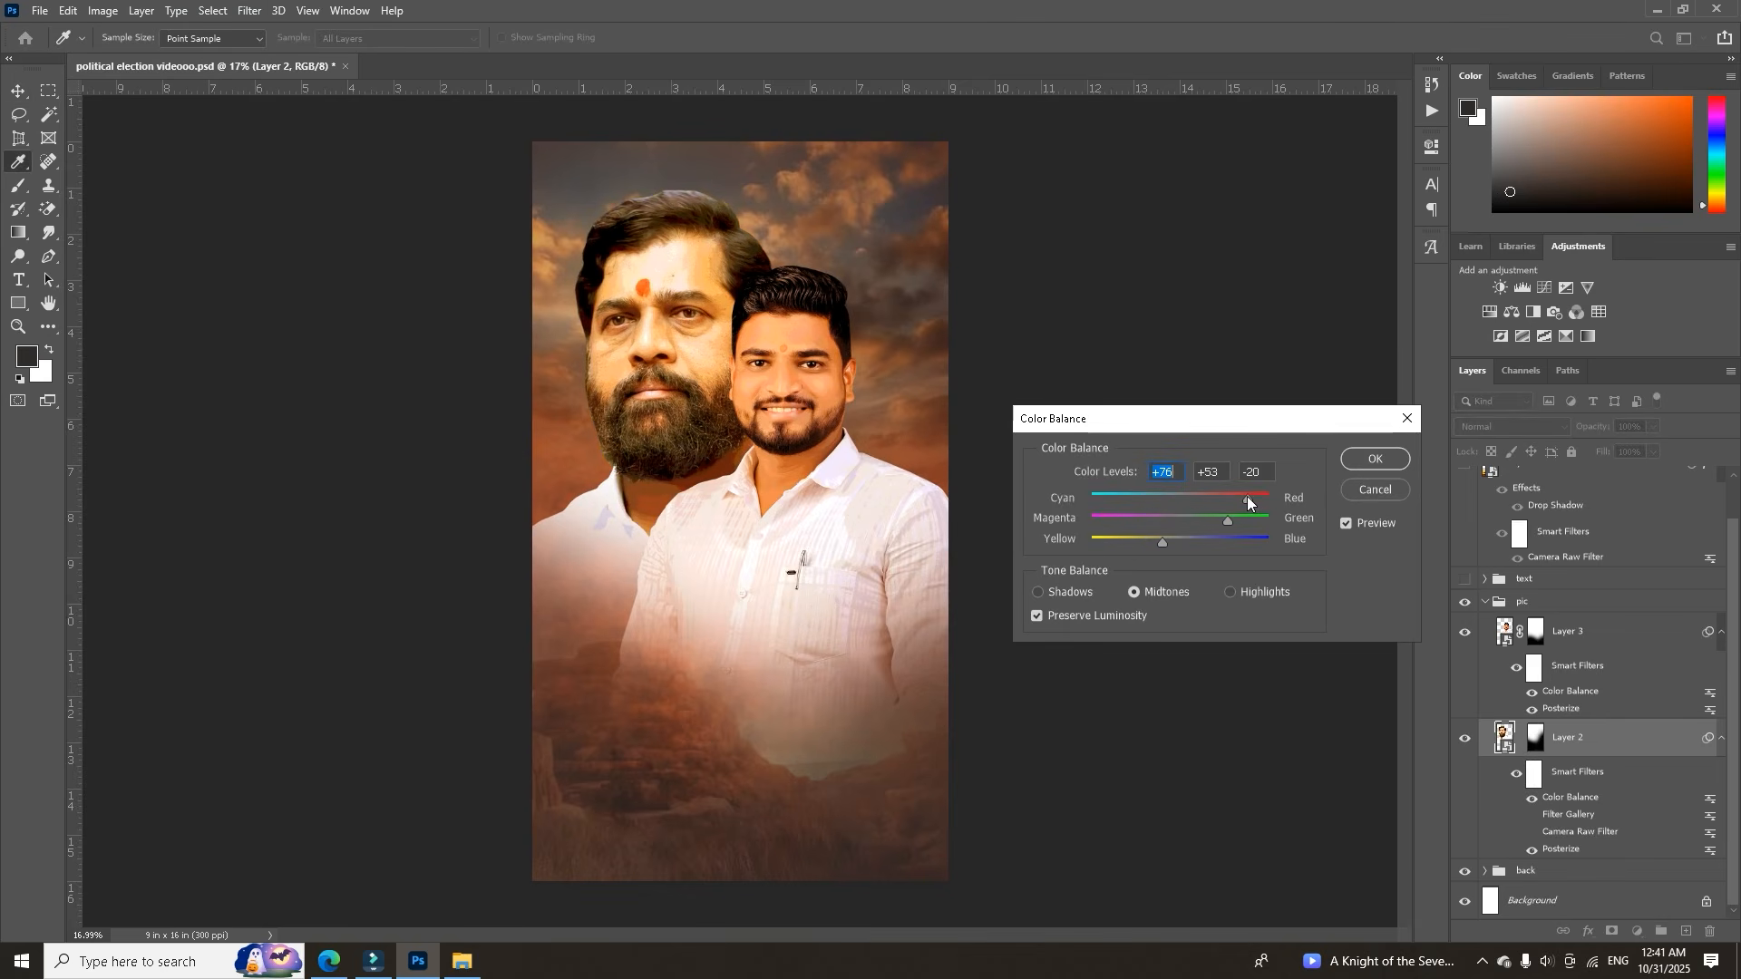
{"action": "left_click_drag", "start_coordinate": [1247, 498], "coordinate": [1244, 495]}
{"action": "left_click", "coordinate": [1388, 487]}
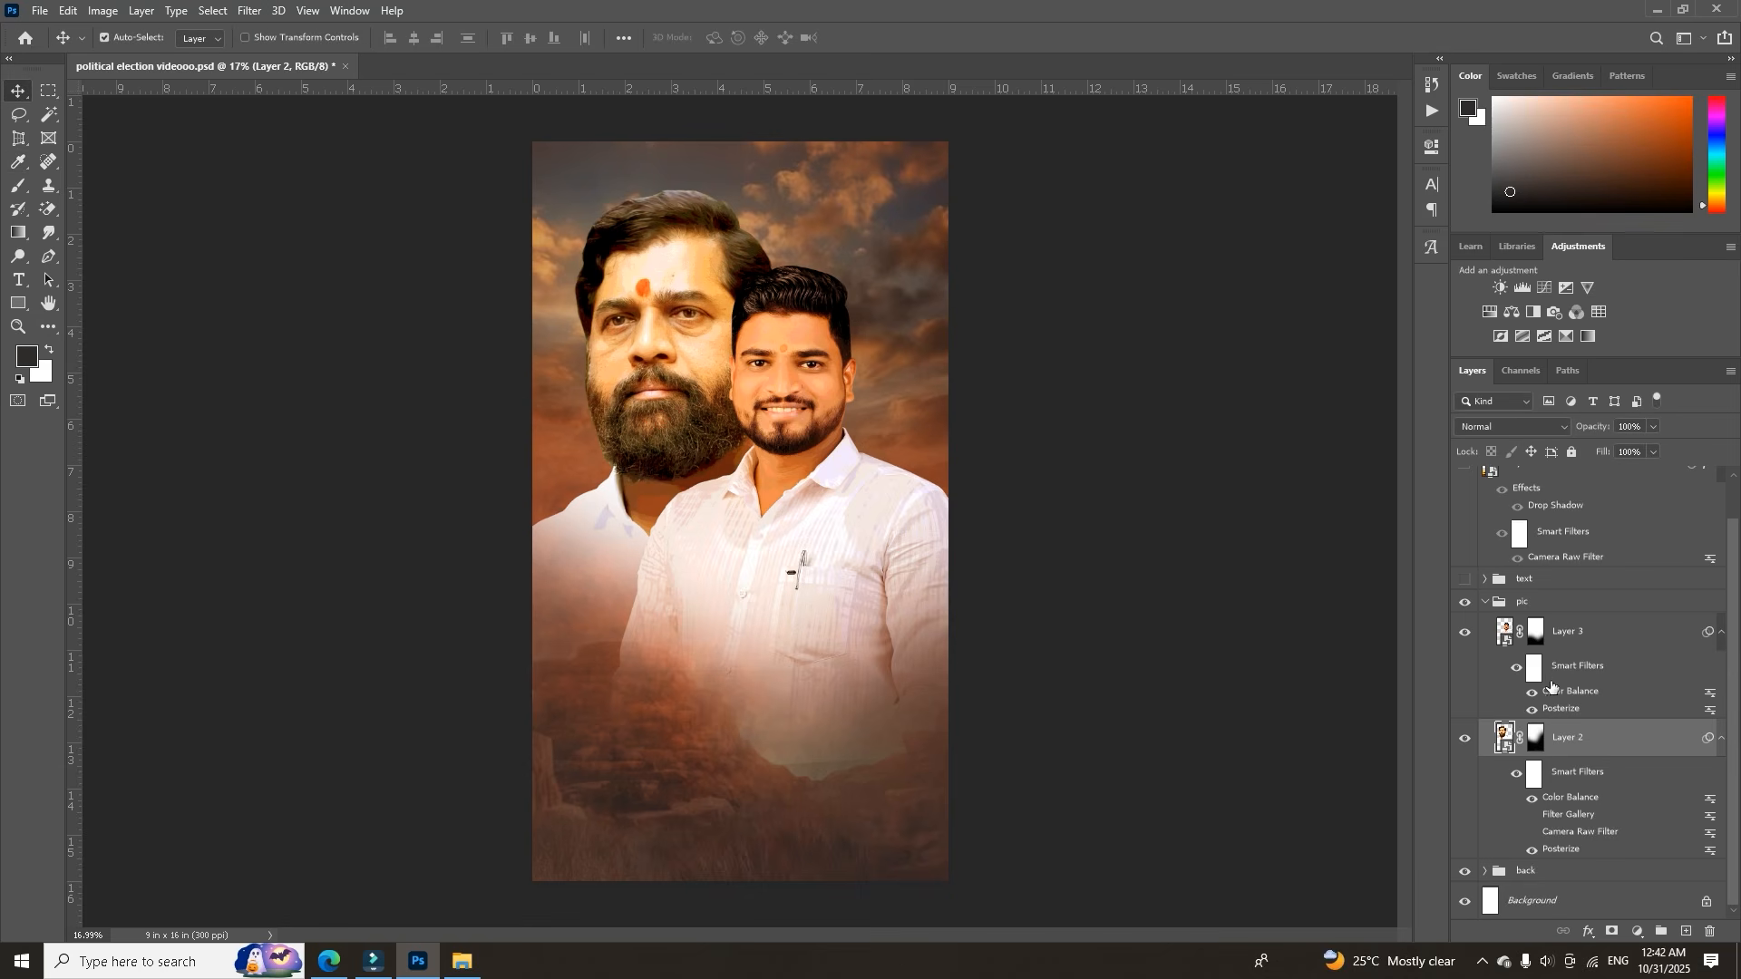
Try an additional Posterize adjustment with 35 levels on Layer 3 and discard it.
{"action": "left_click", "coordinate": [1562, 644]}
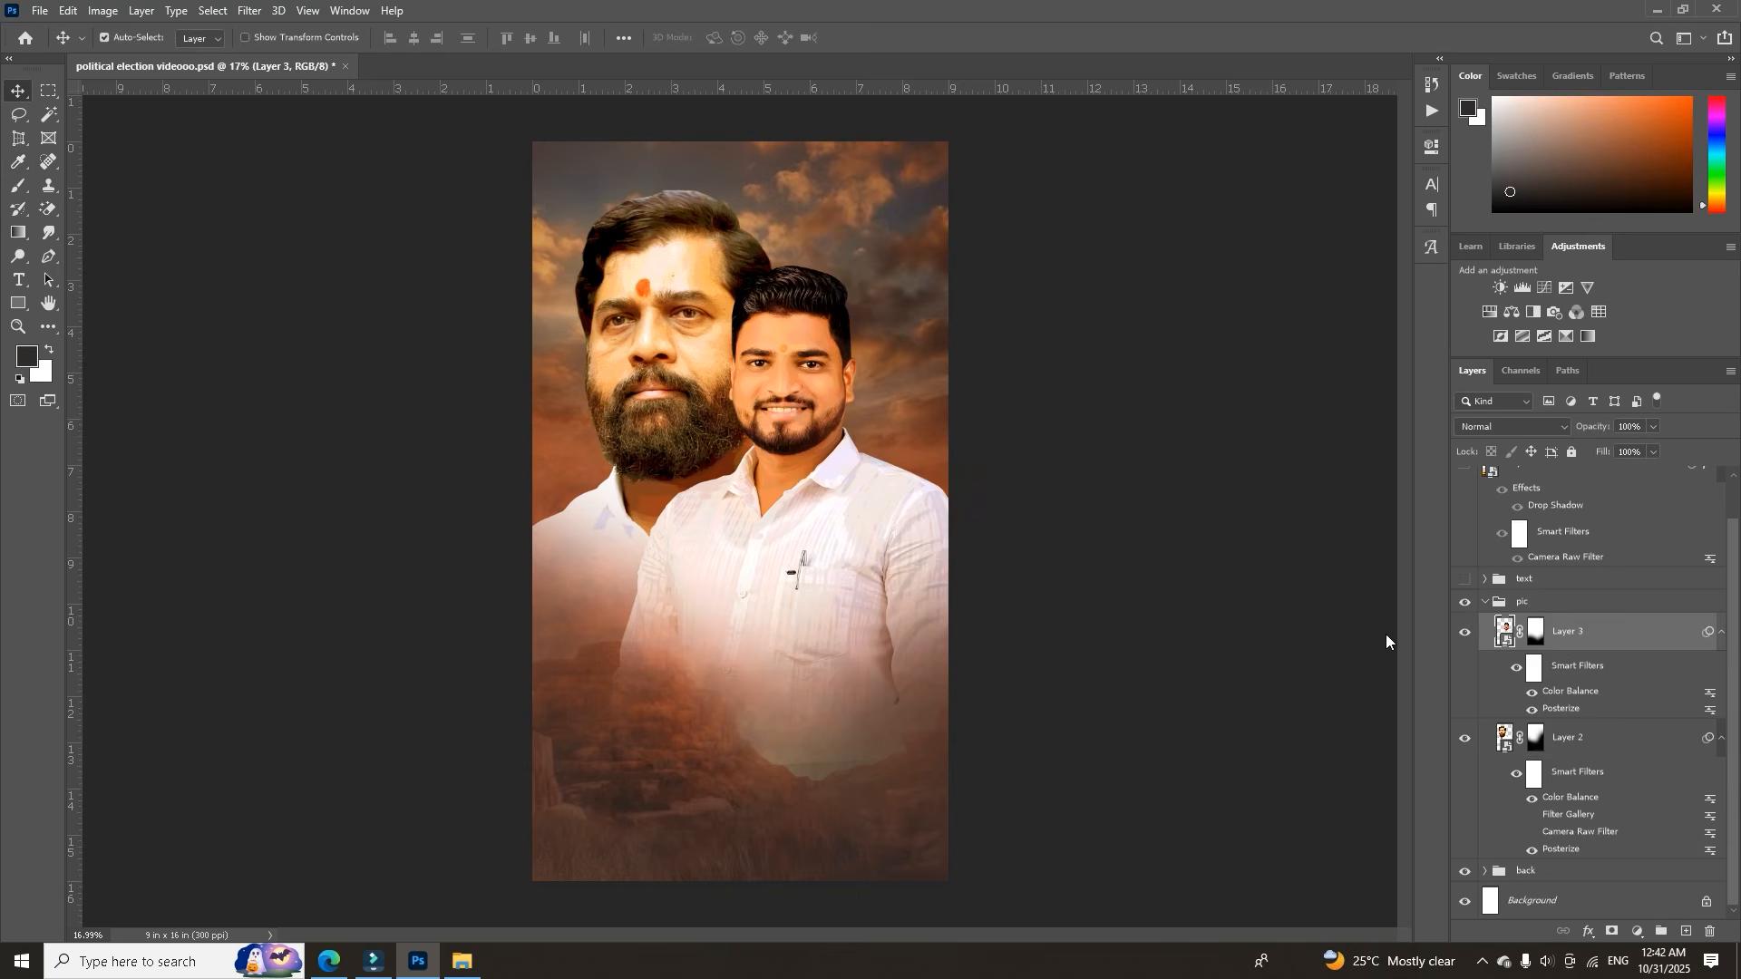
{"action": "scroll", "coordinate": [843, 438], "scroll_direction": "up", "scroll_amount": 6}
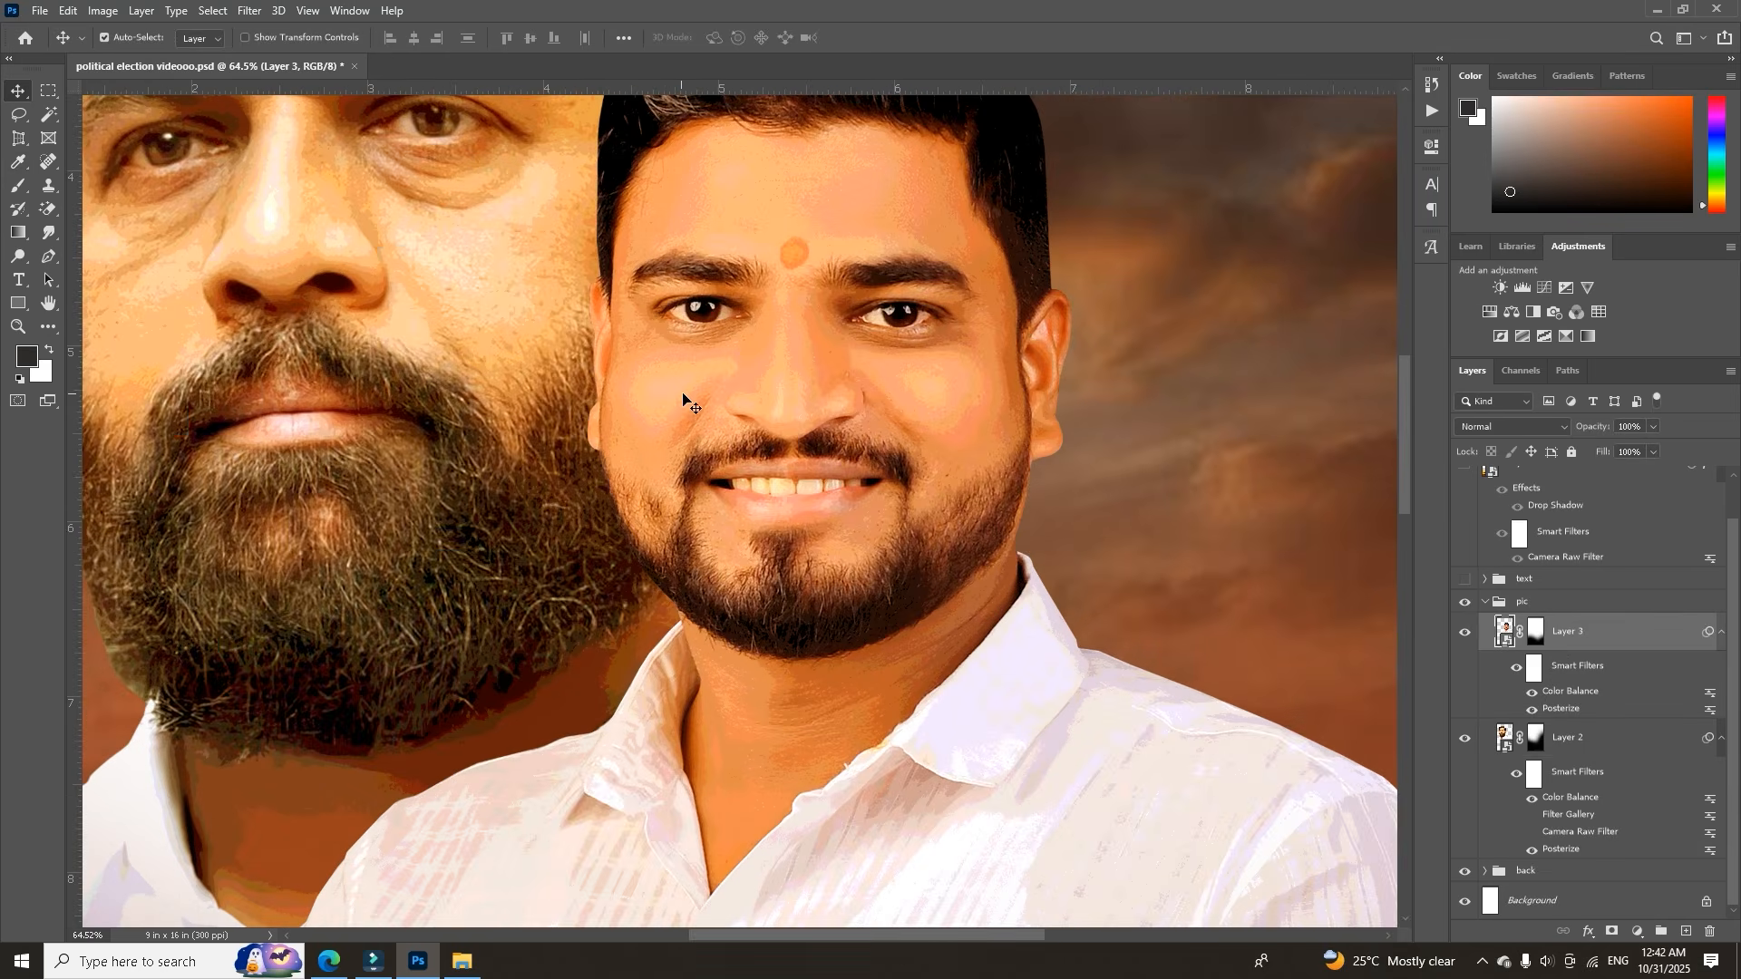
{"action": "left_click_drag", "start_coordinate": [682, 395], "coordinate": [870, 592]}
{"action": "scroll", "coordinate": [871, 592], "scroll_direction": "down", "scroll_amount": 3}
{"action": "left_click", "coordinate": [94, 11]}
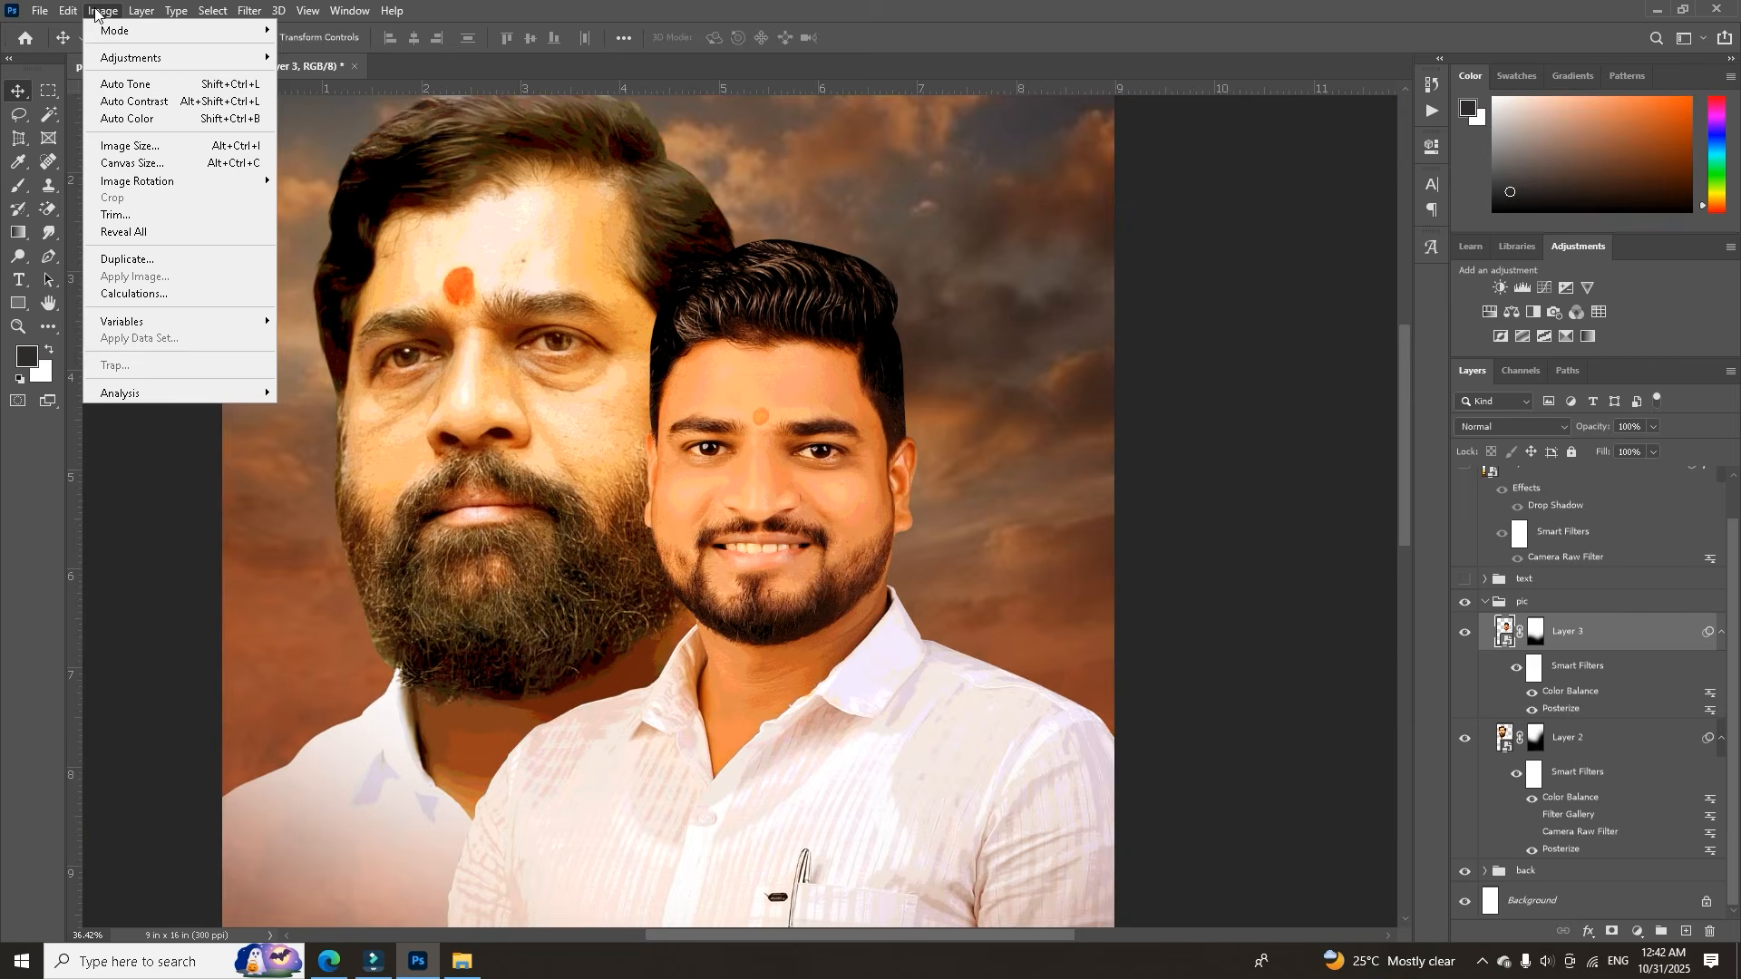
{"action": "mouse_move", "coordinate": [120, 58]}
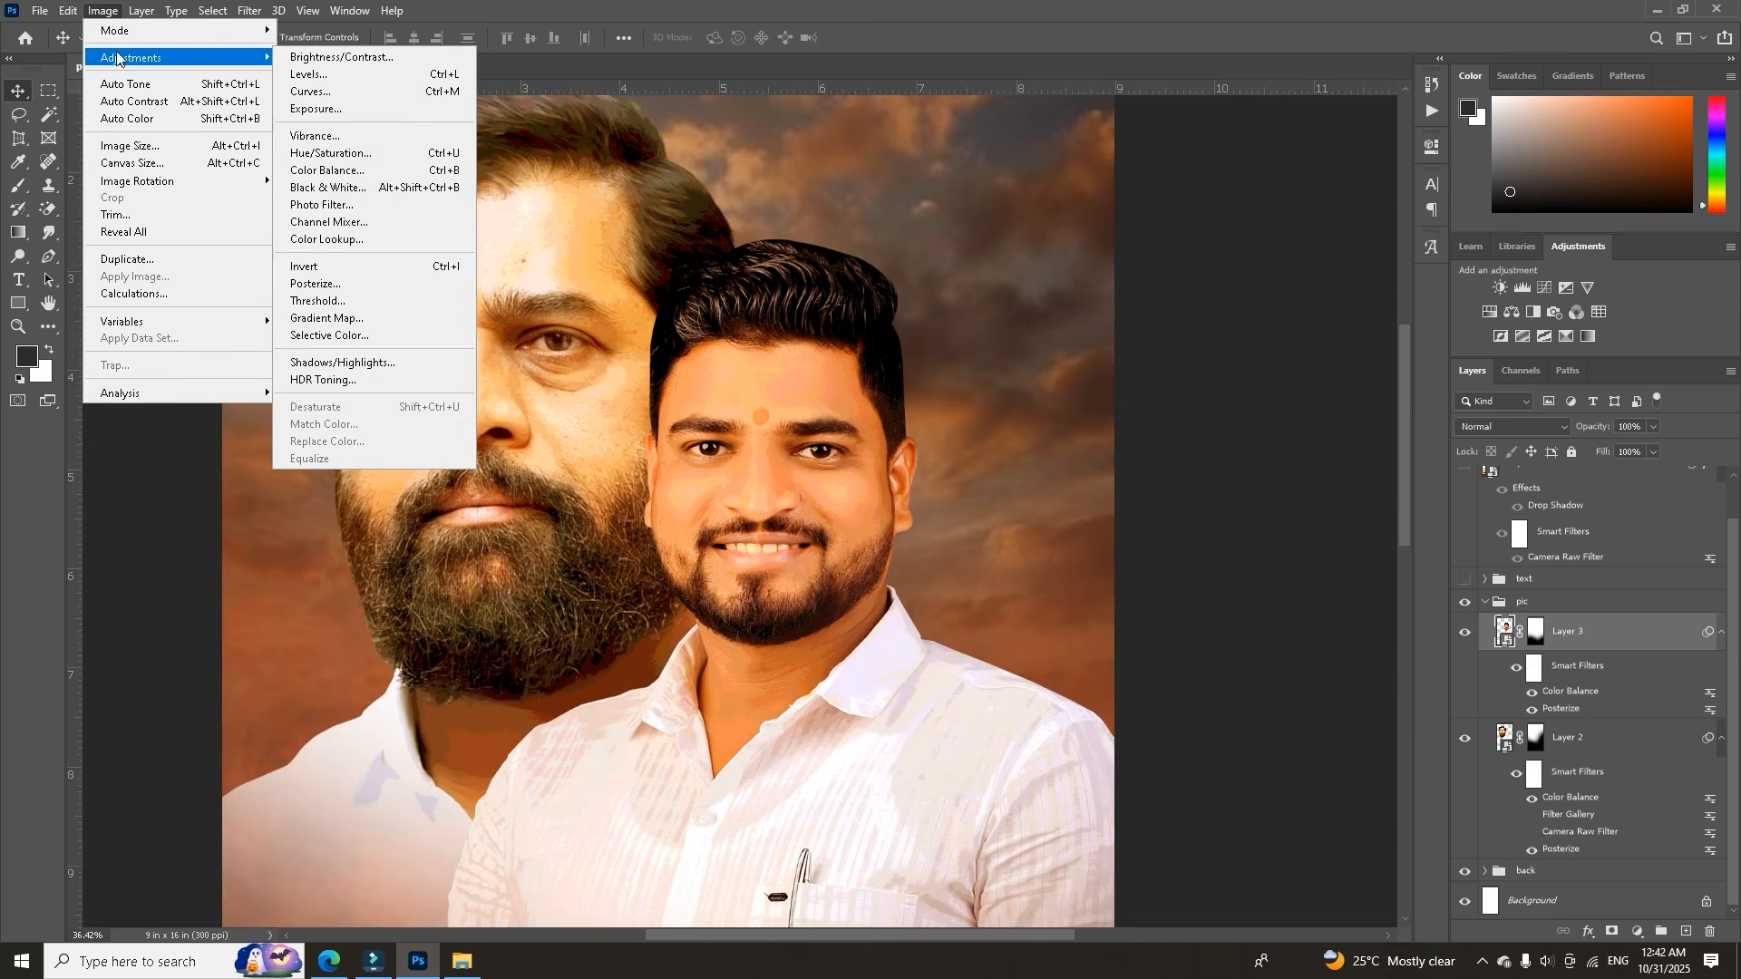
{"action": "left_click", "coordinate": [348, 289]}
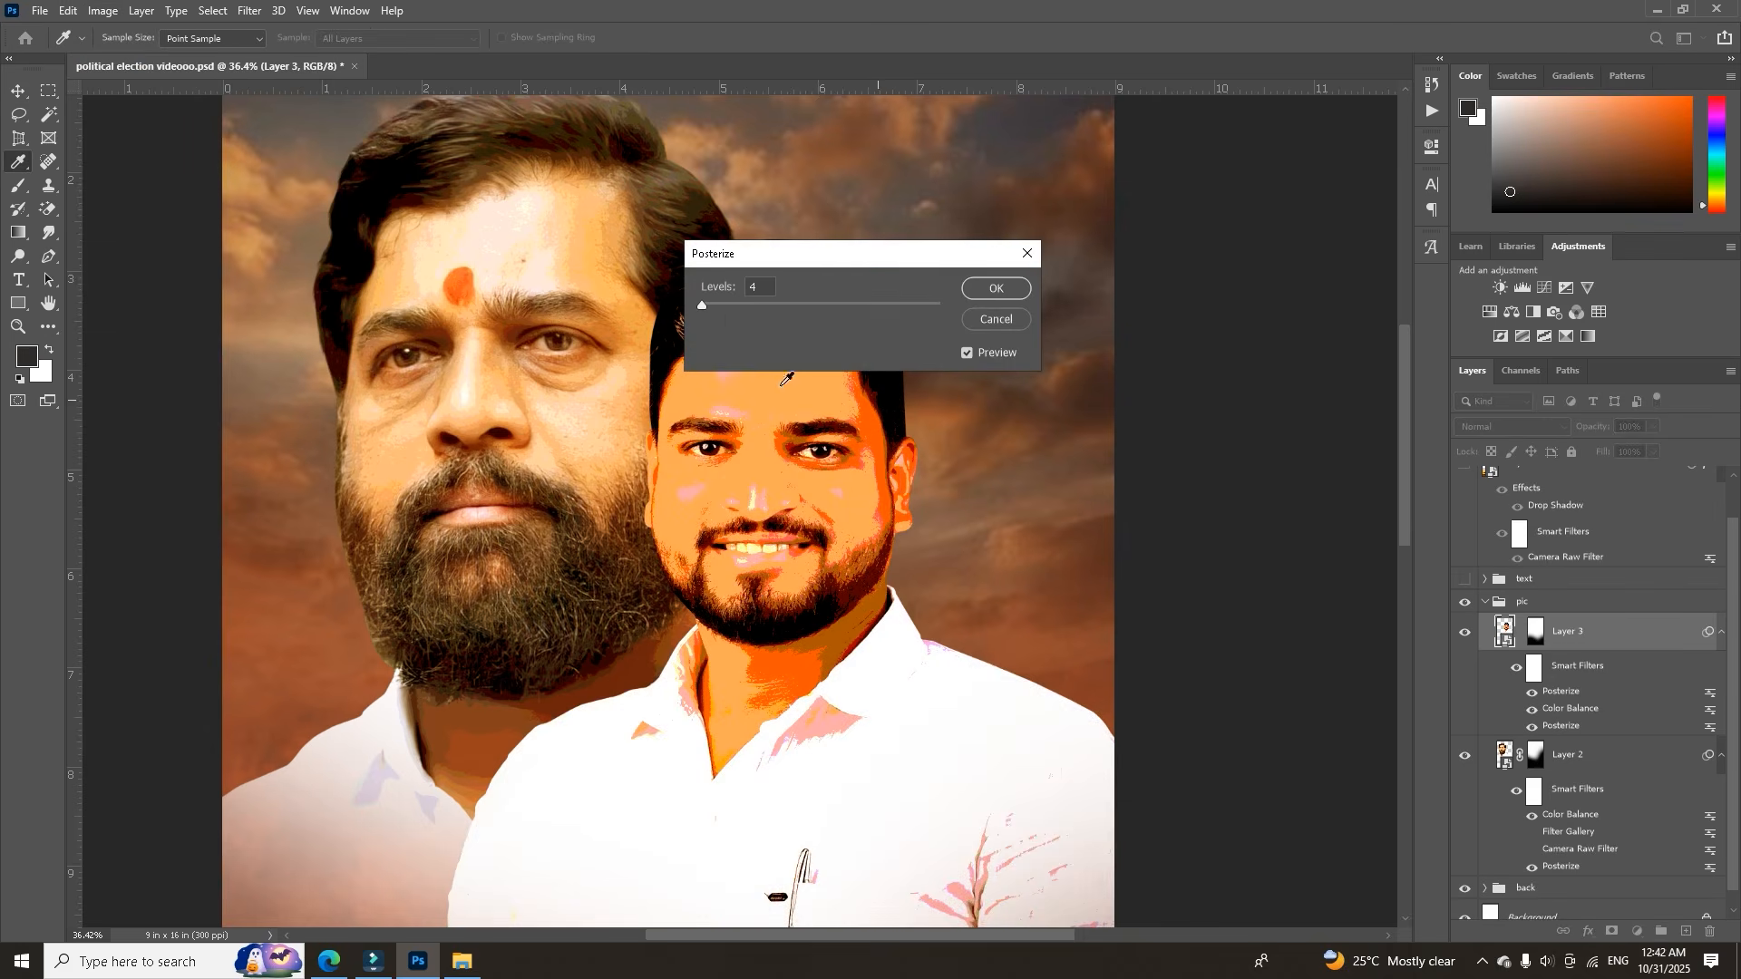
{"action": "left_click", "coordinate": [727, 307]}
{"action": "left_click", "coordinate": [731, 309]}
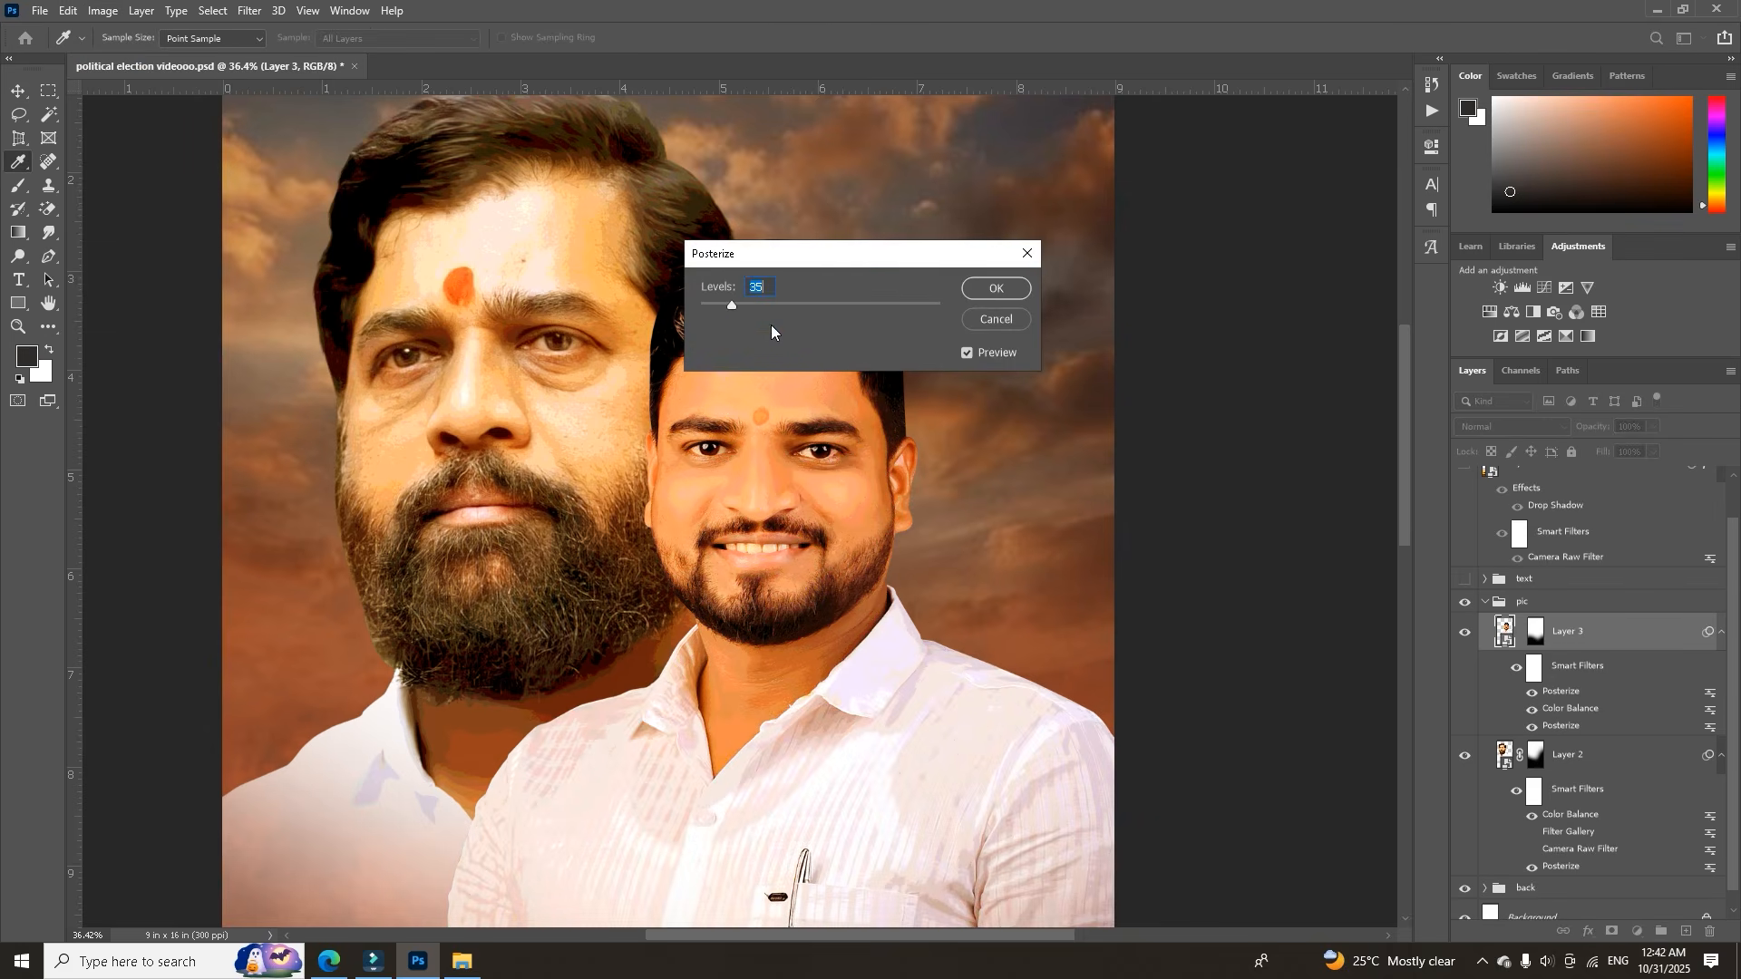
{"action": "left_click", "coordinate": [718, 305]}
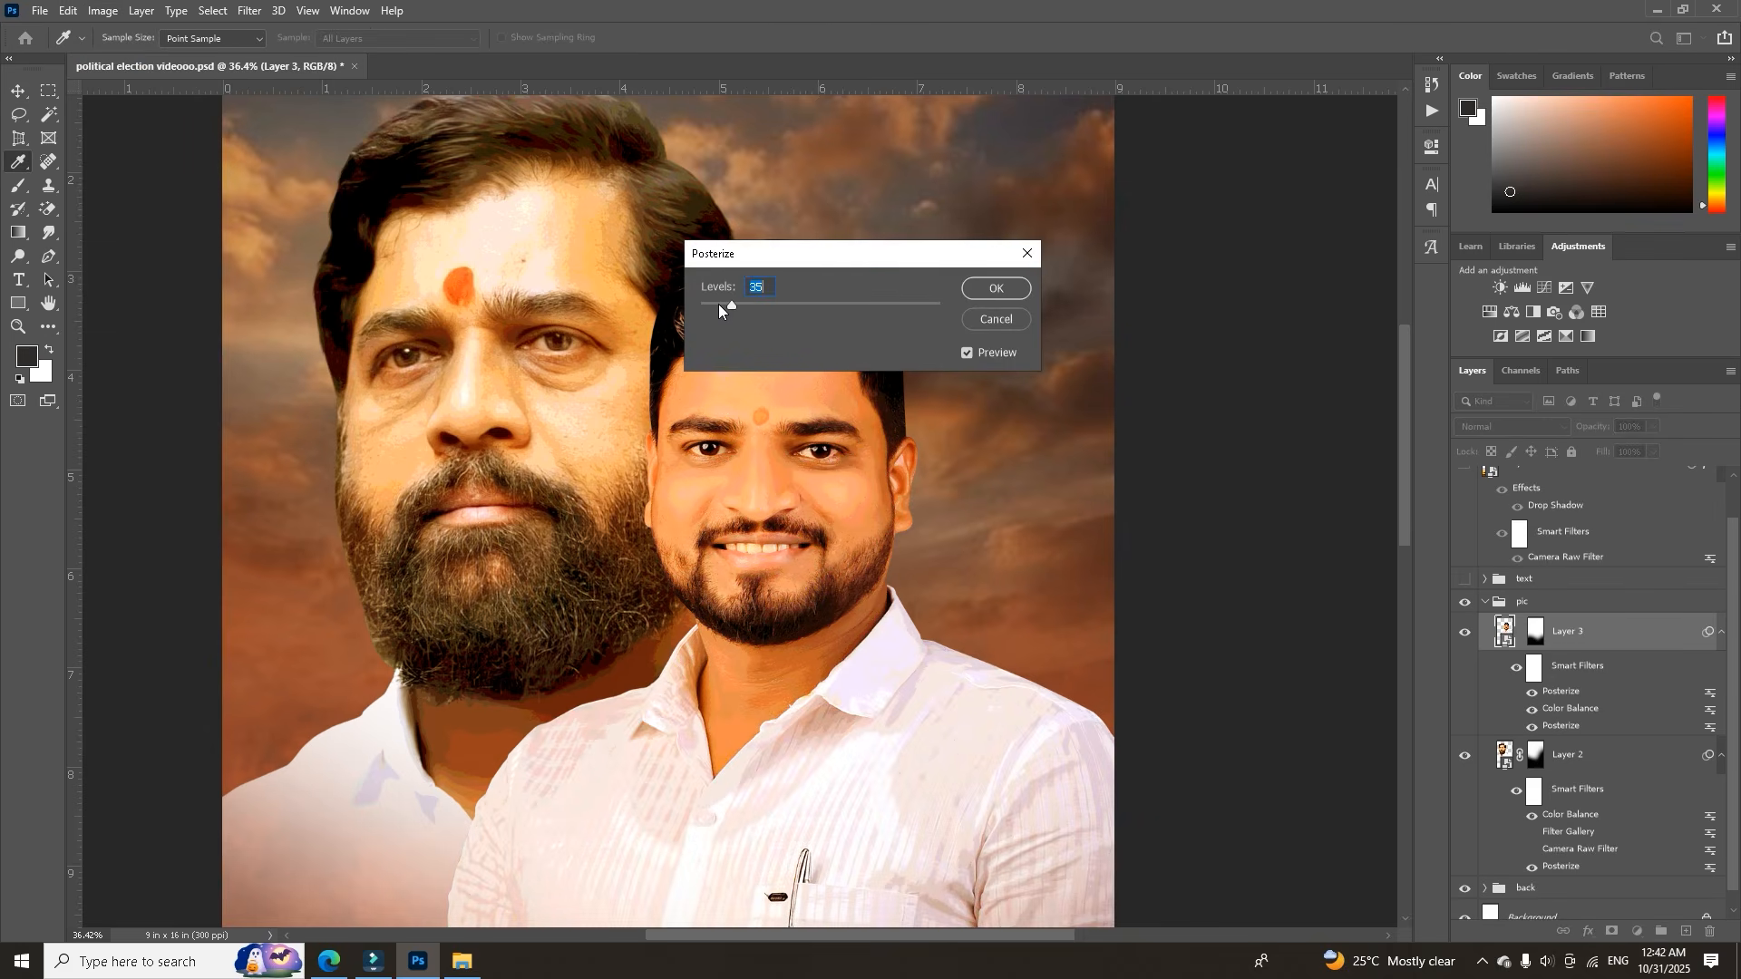
{"action": "left_click", "coordinate": [995, 319]}
{"action": "key", "text": "v"}
{"action": "scroll", "coordinate": [825, 476], "scroll_direction": "down", "scroll_amount": 5}
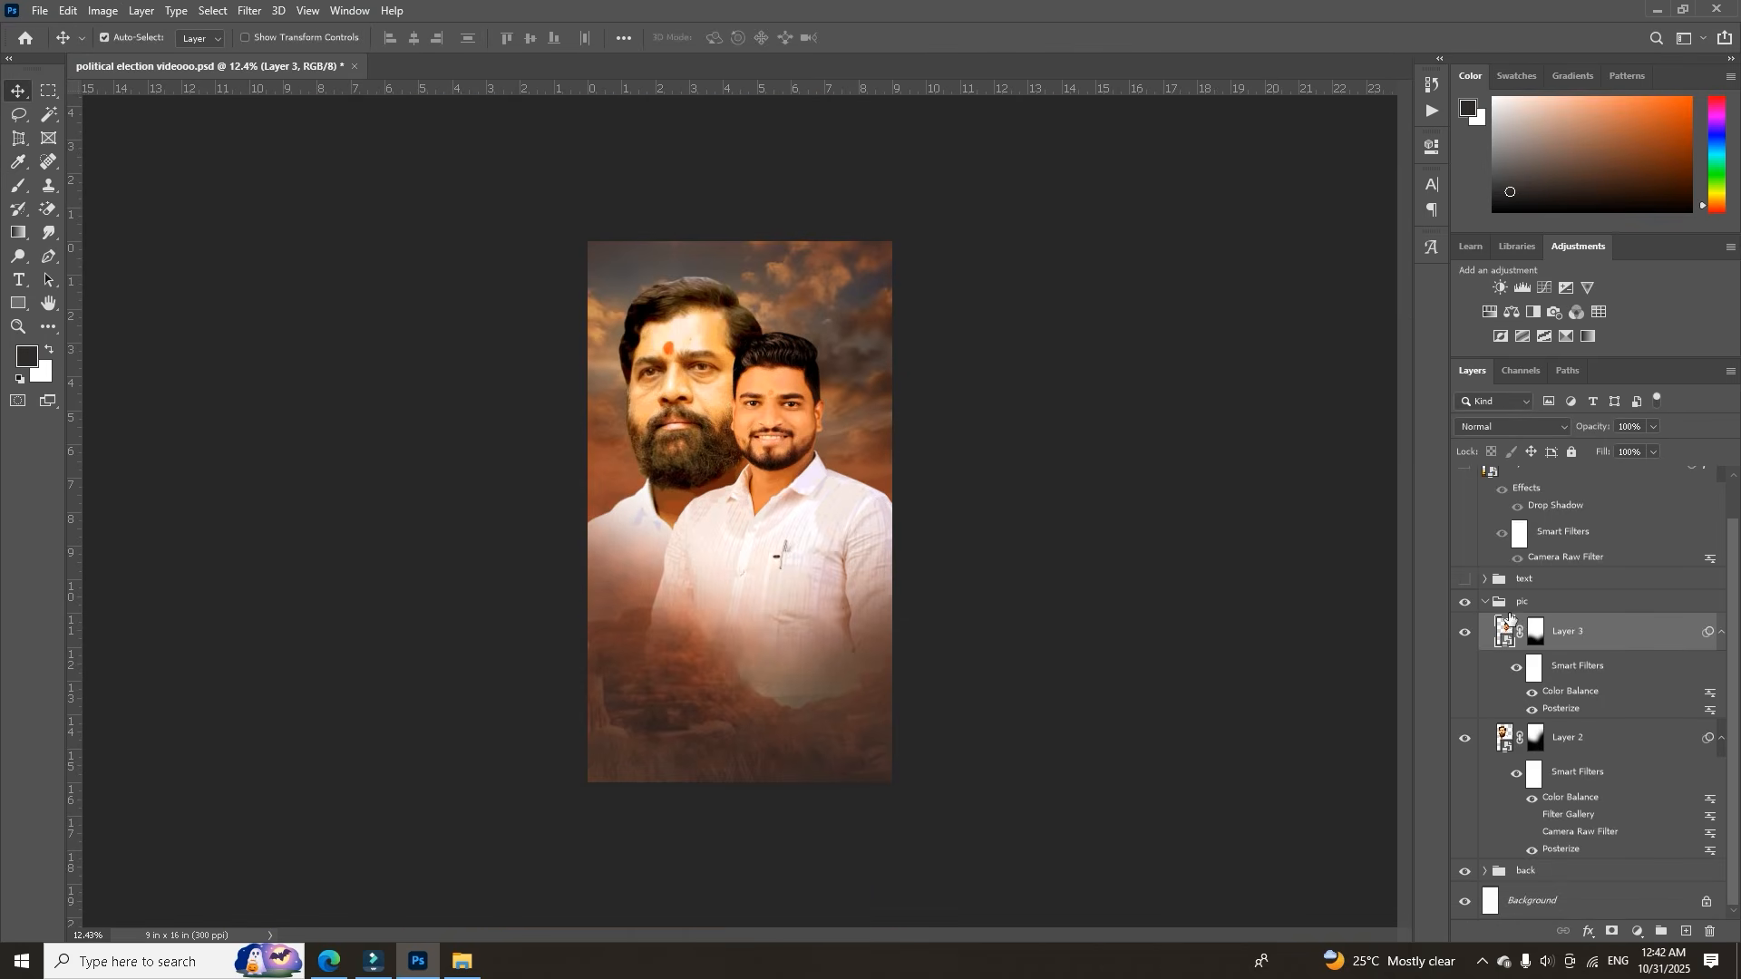
Collapse the pic group, and make the text group and the building image on Layer 1 visible.
{"action": "left_click", "coordinate": [1485, 603]}
{"action": "left_click", "coordinate": [1466, 623]}
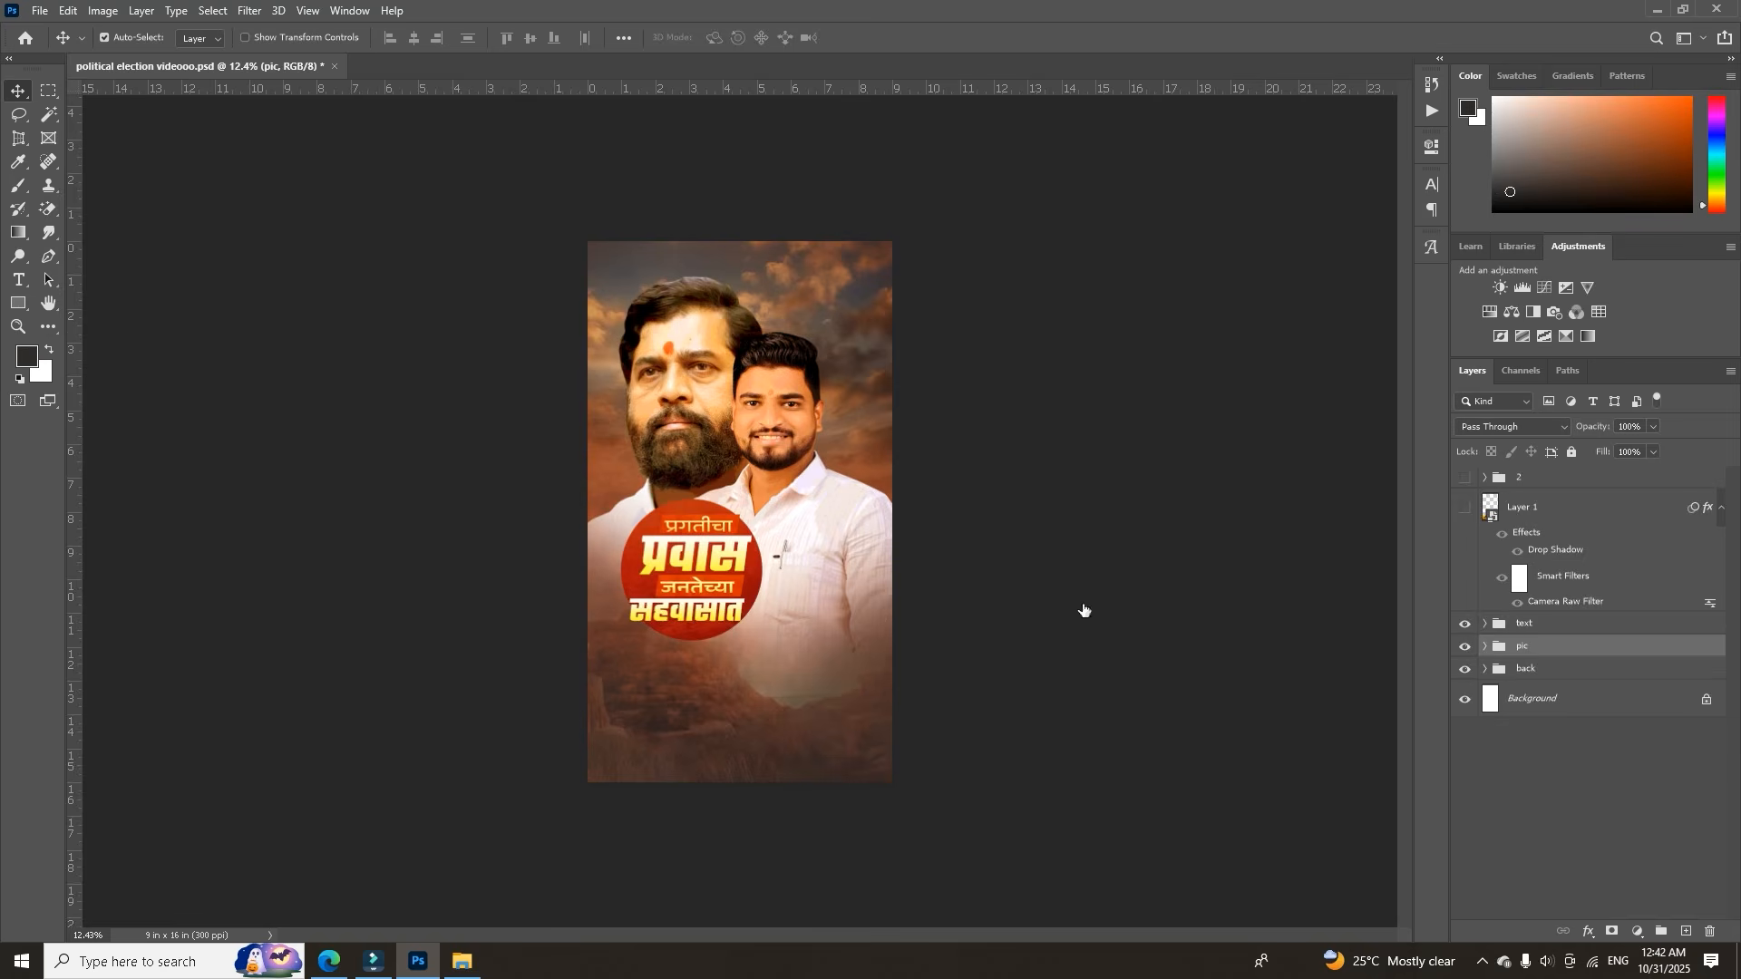
{"action": "scroll", "coordinate": [680, 606], "scroll_direction": "up", "scroll_amount": 5}
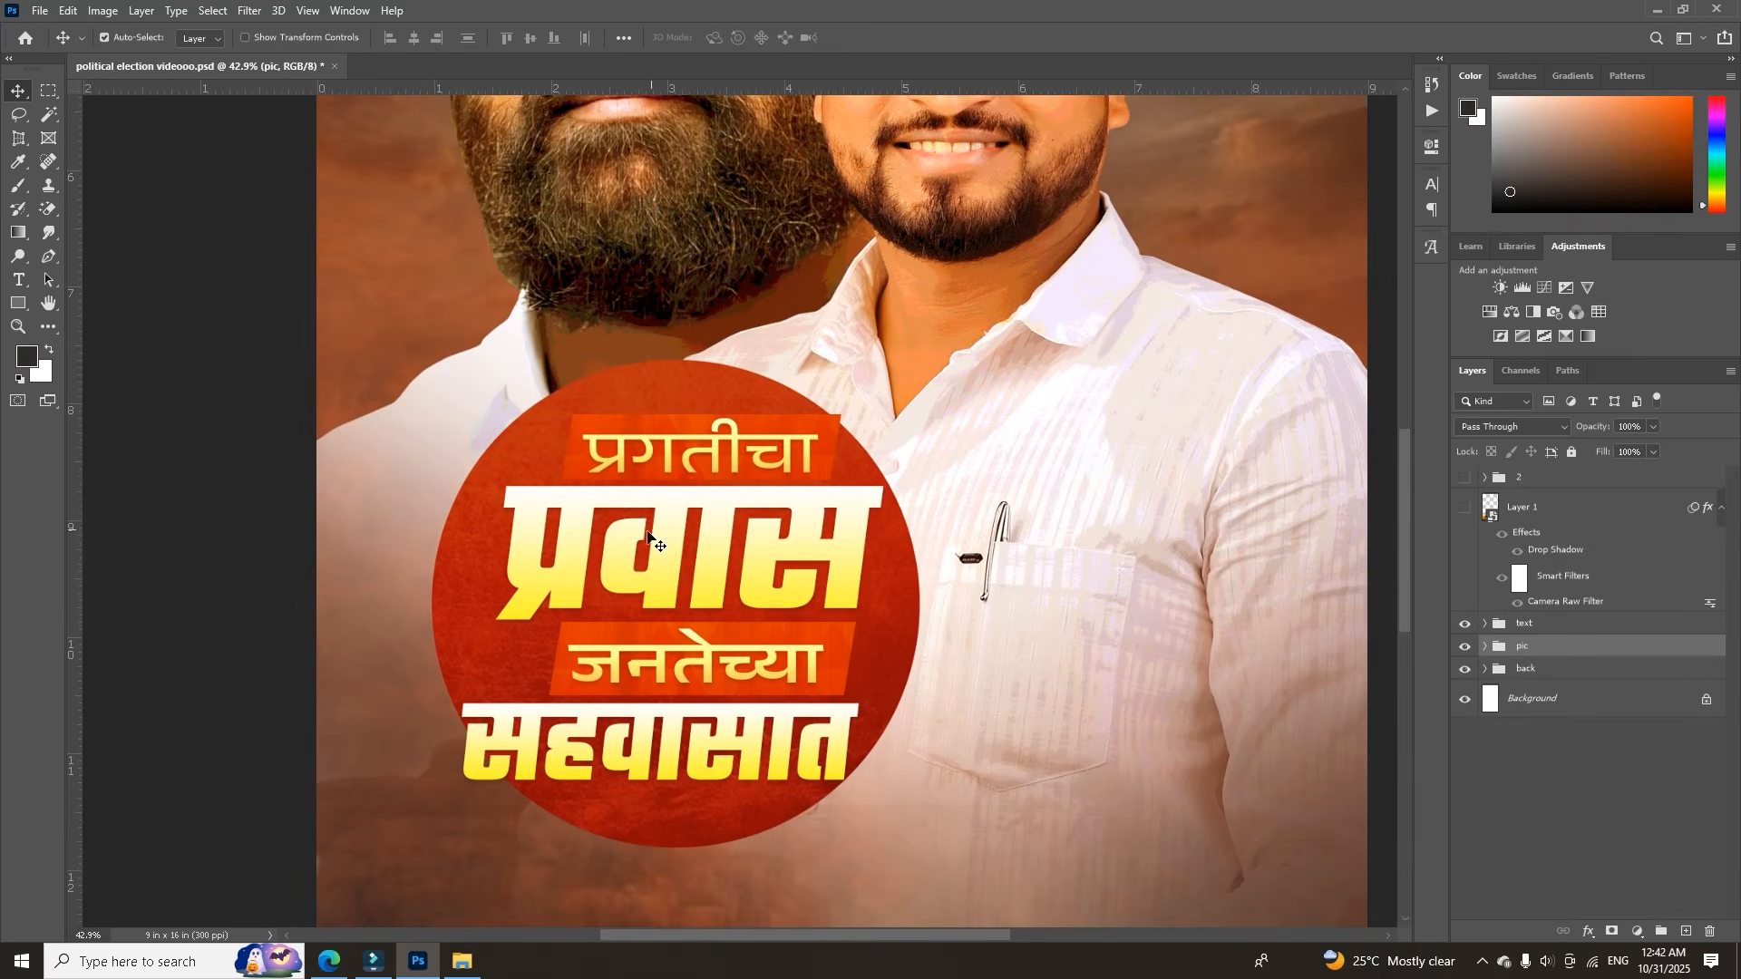
{"action": "key", "text": "ctrl+0"}
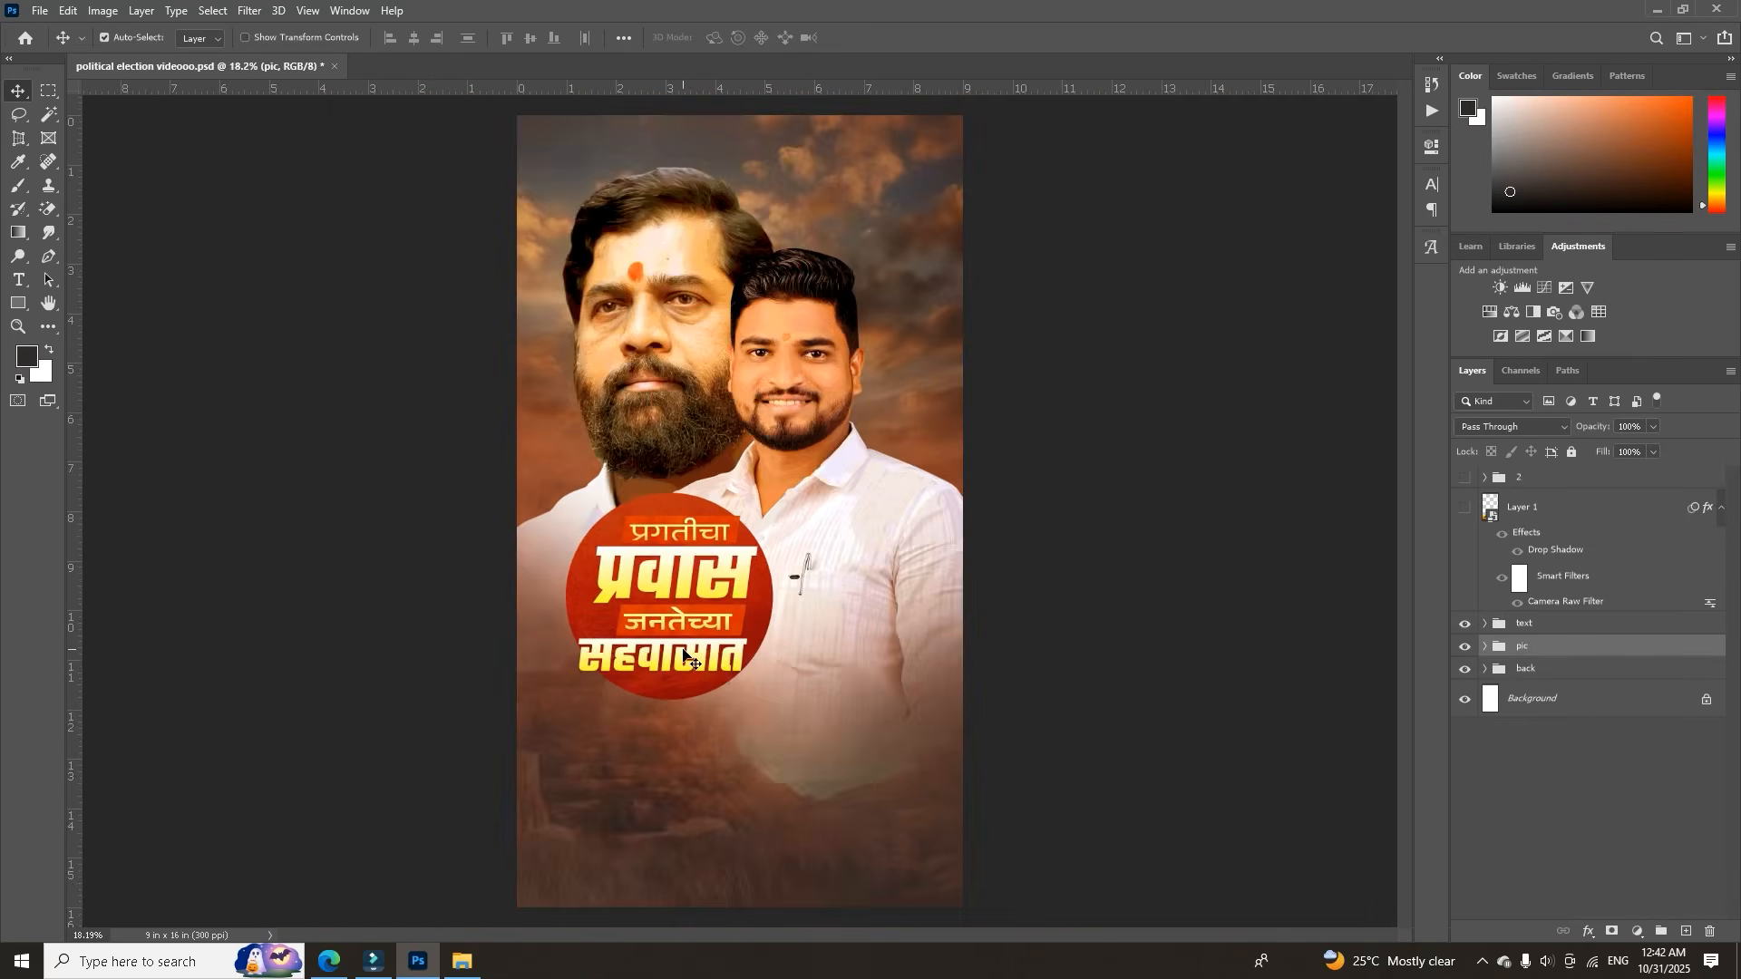
{"action": "left_click", "coordinate": [1462, 511]}
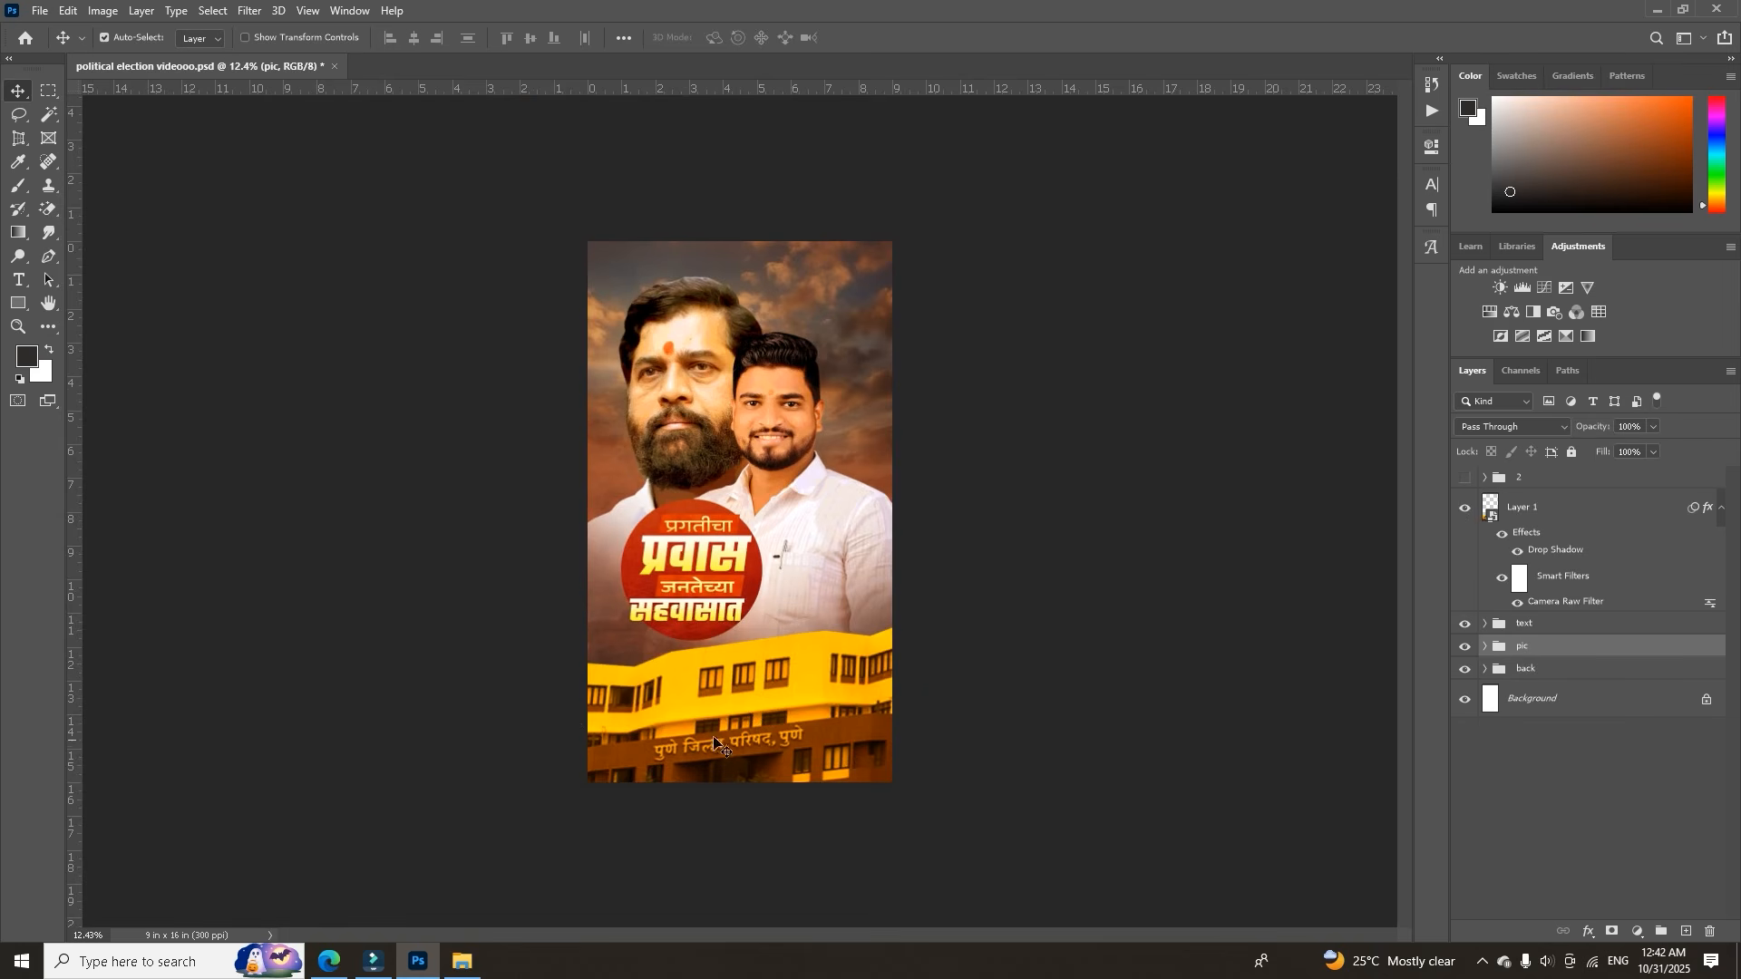
Examine the poster's two portraits by hiding and restoring Layer 3 and Layer 2 in the pic group one after the other.
{"action": "scroll", "coordinate": [734, 671], "scroll_direction": "down", "scroll_amount": 2}
{"action": "scroll", "coordinate": [764, 600], "scroll_direction": "up", "scroll_amount": 4}
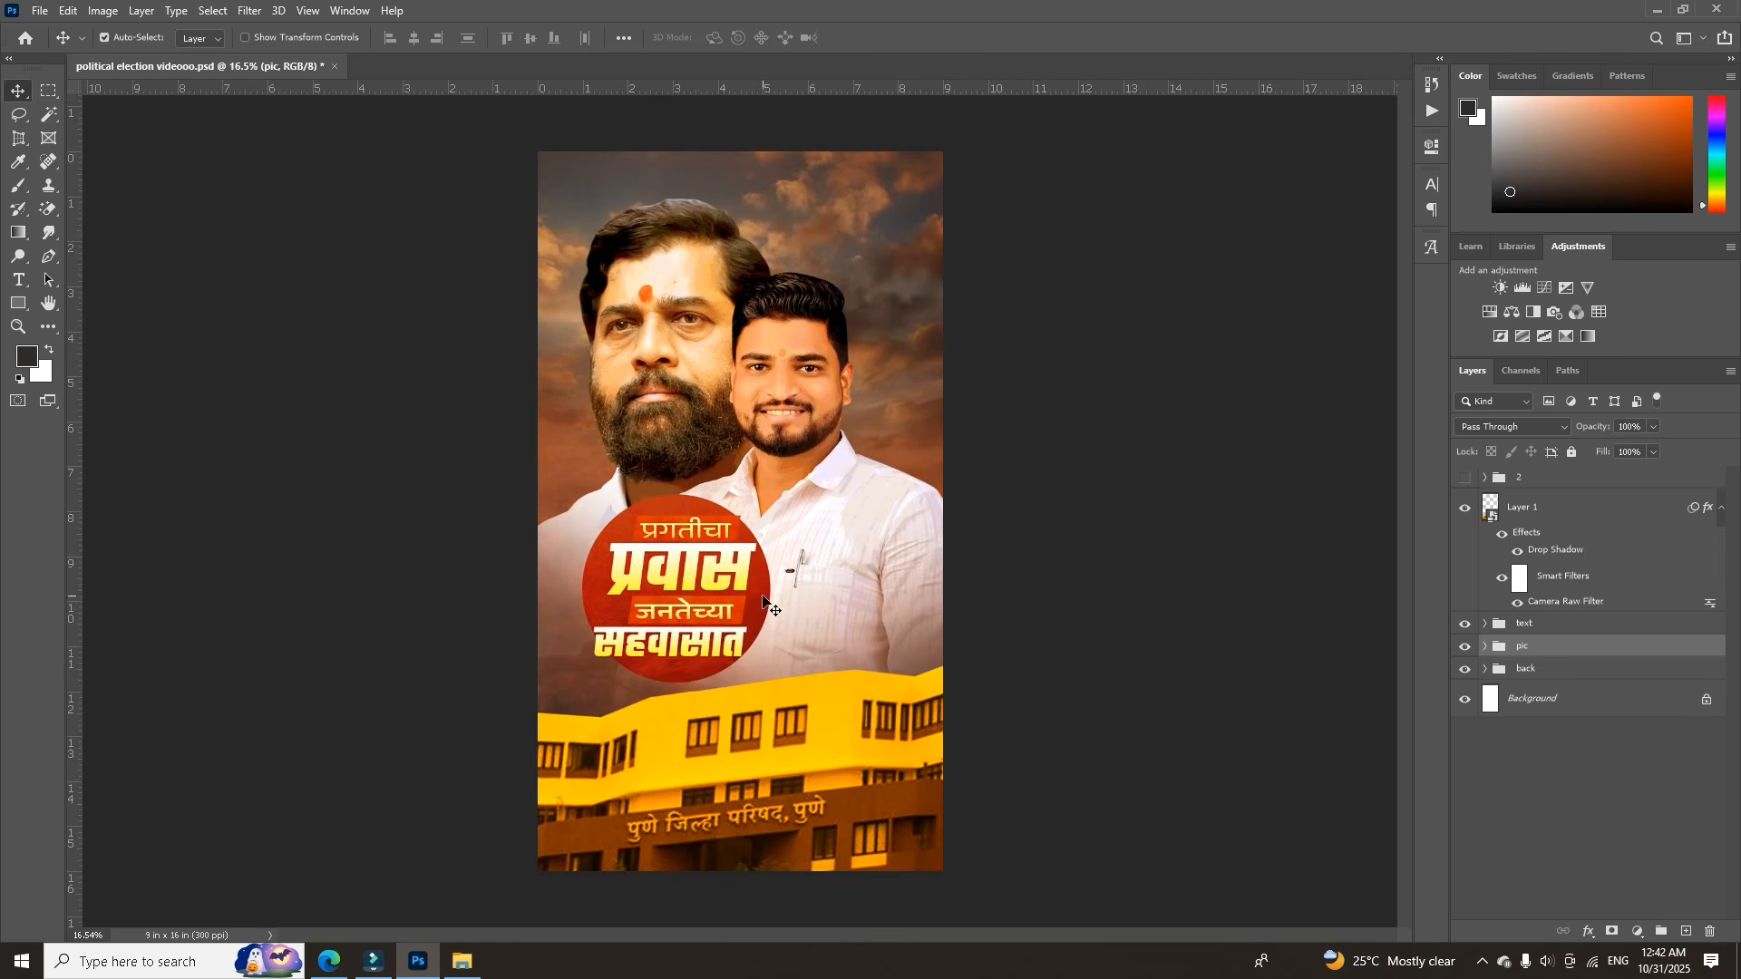
{"action": "key", "text": "ctrl+0"}
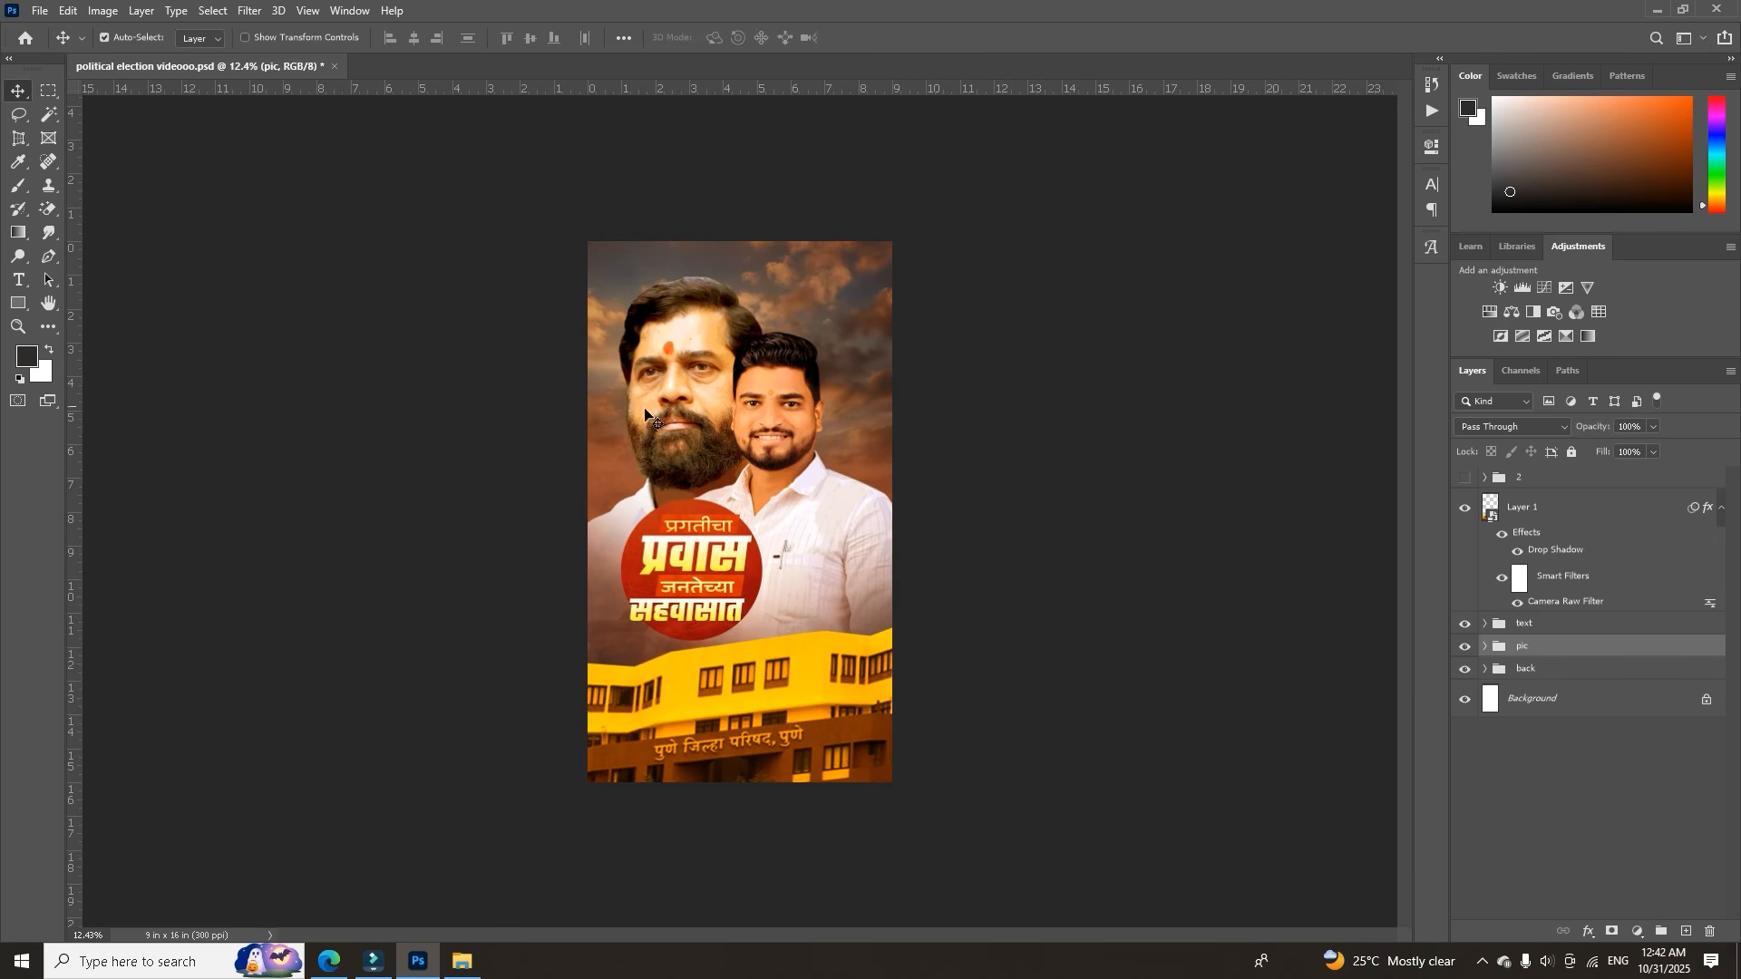
{"action": "left_click", "coordinate": [797, 479]}
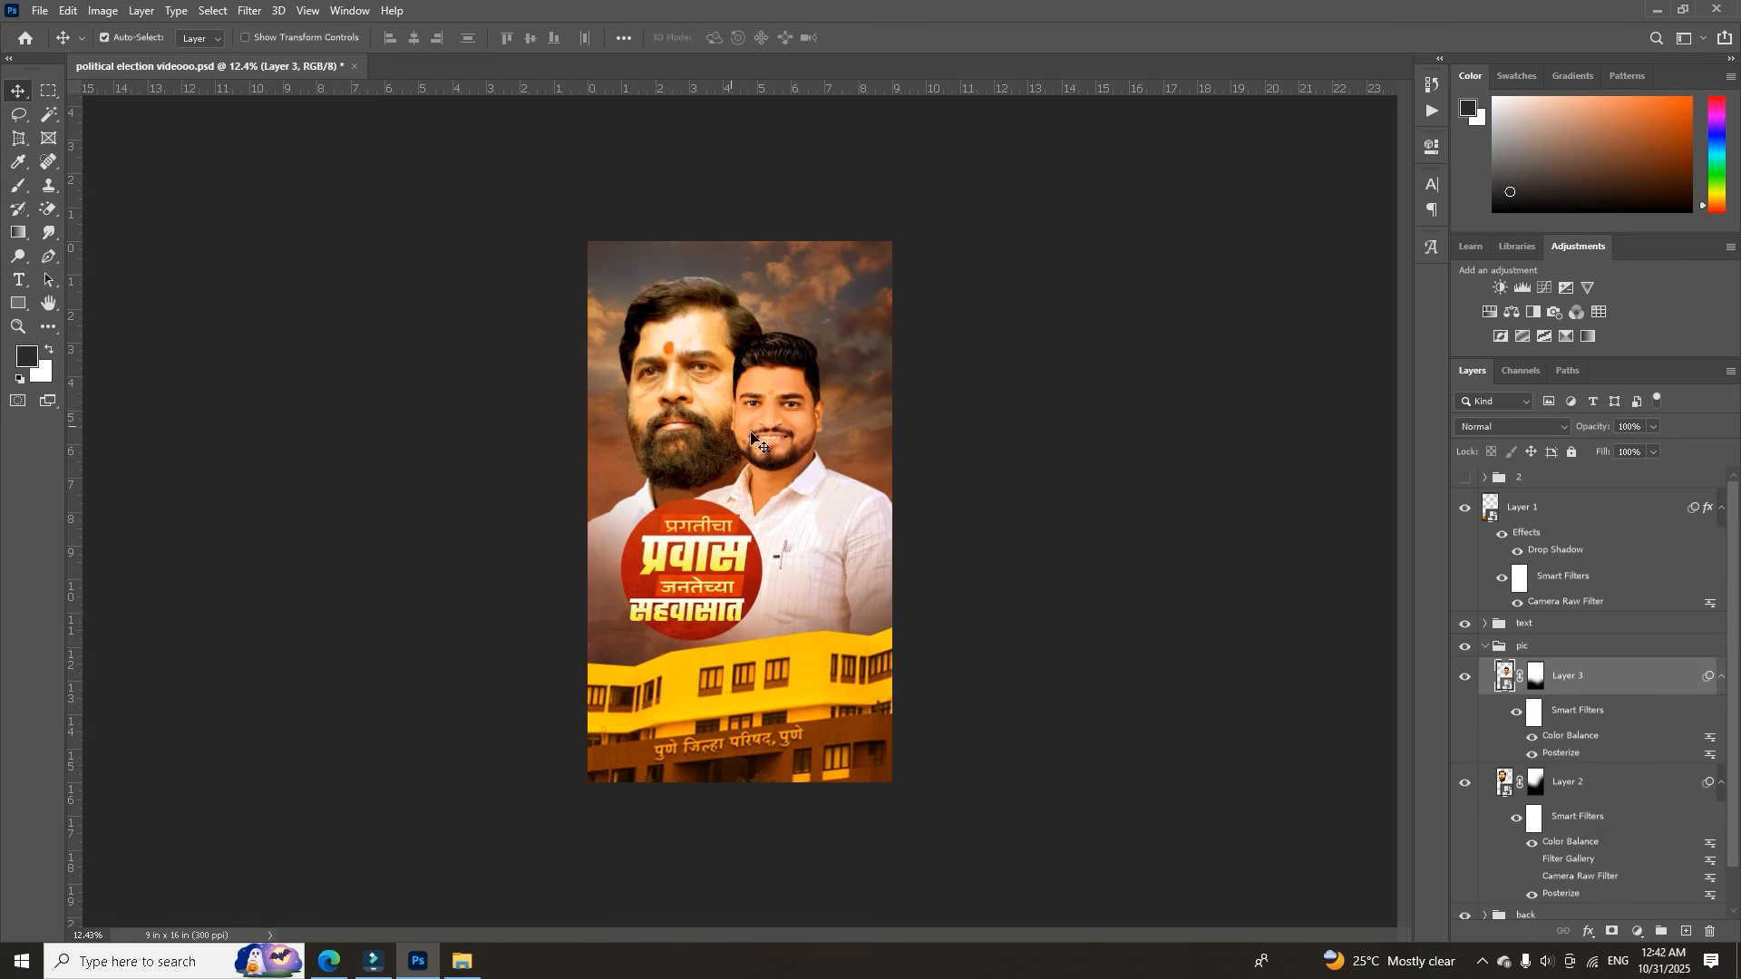
{"action": "left_click", "coordinate": [1465, 682]}
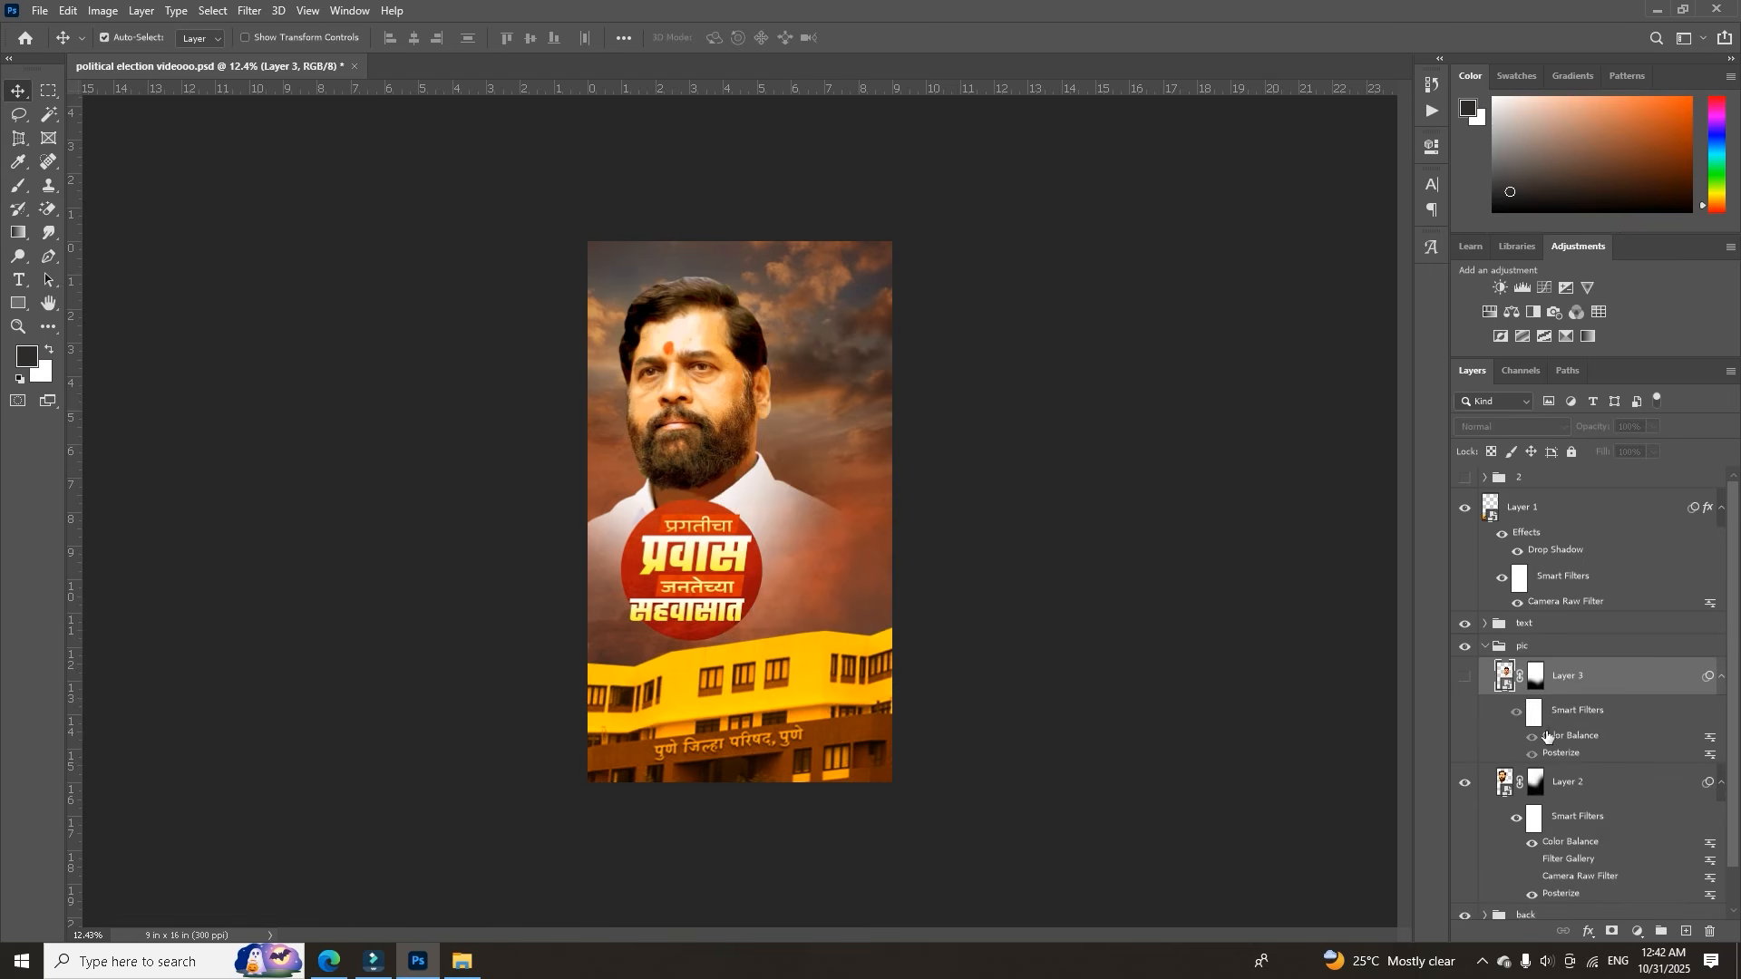
{"action": "left_click", "coordinate": [1464, 782]}
{"action": "left_click", "coordinate": [1464, 677]}
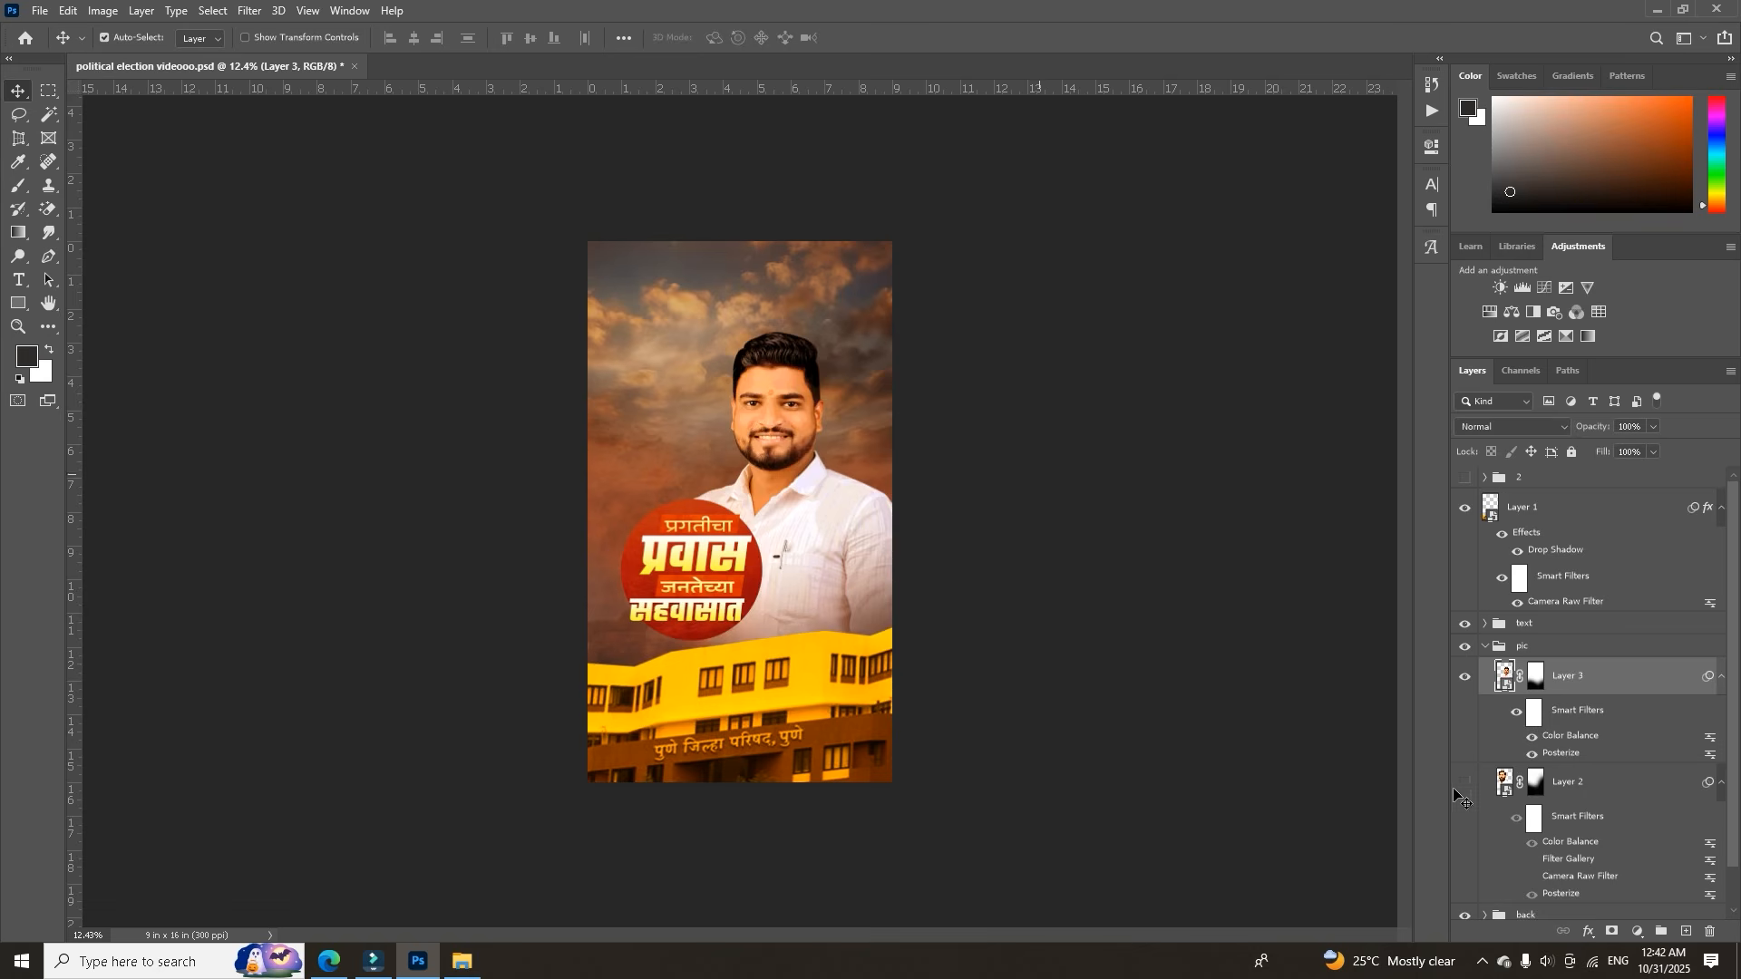
{"action": "left_click", "coordinate": [1465, 783]}
{"action": "scroll", "coordinate": [824, 569], "scroll_direction": "up", "scroll_amount": 1}
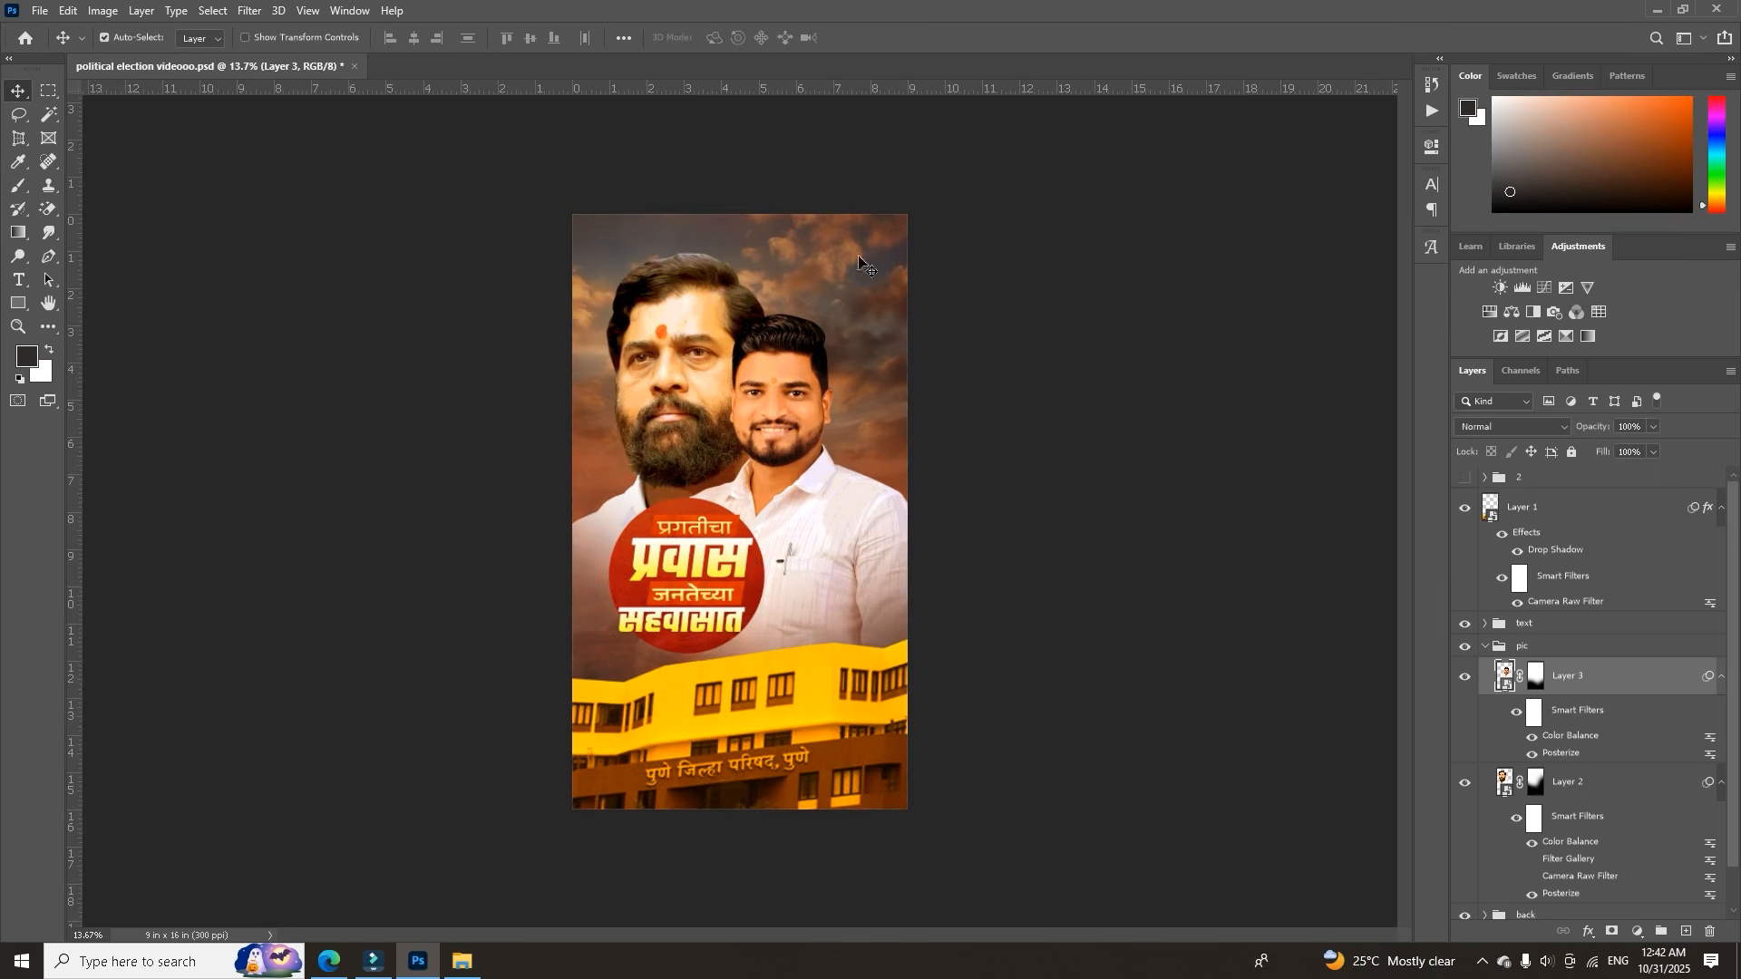
Collapse the pic group and make group 2, which holds the second poster, visible.
{"action": "left_click", "coordinate": [1484, 646]}
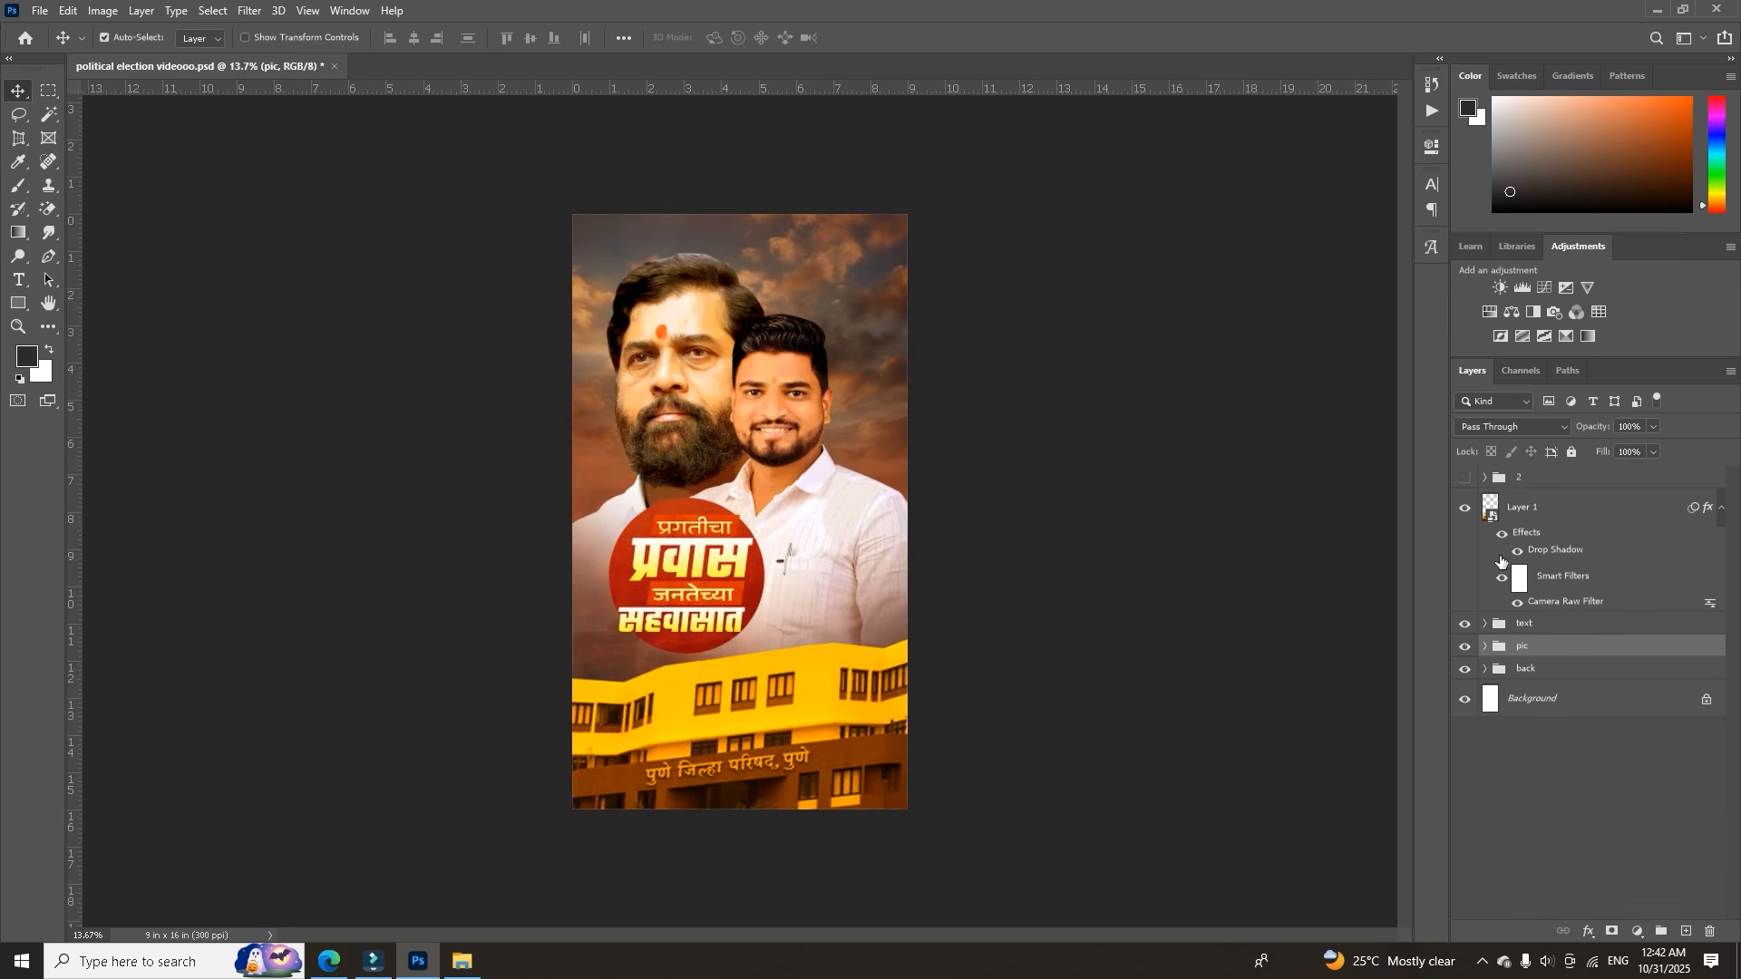
{"action": "left_click", "coordinate": [1465, 478]}
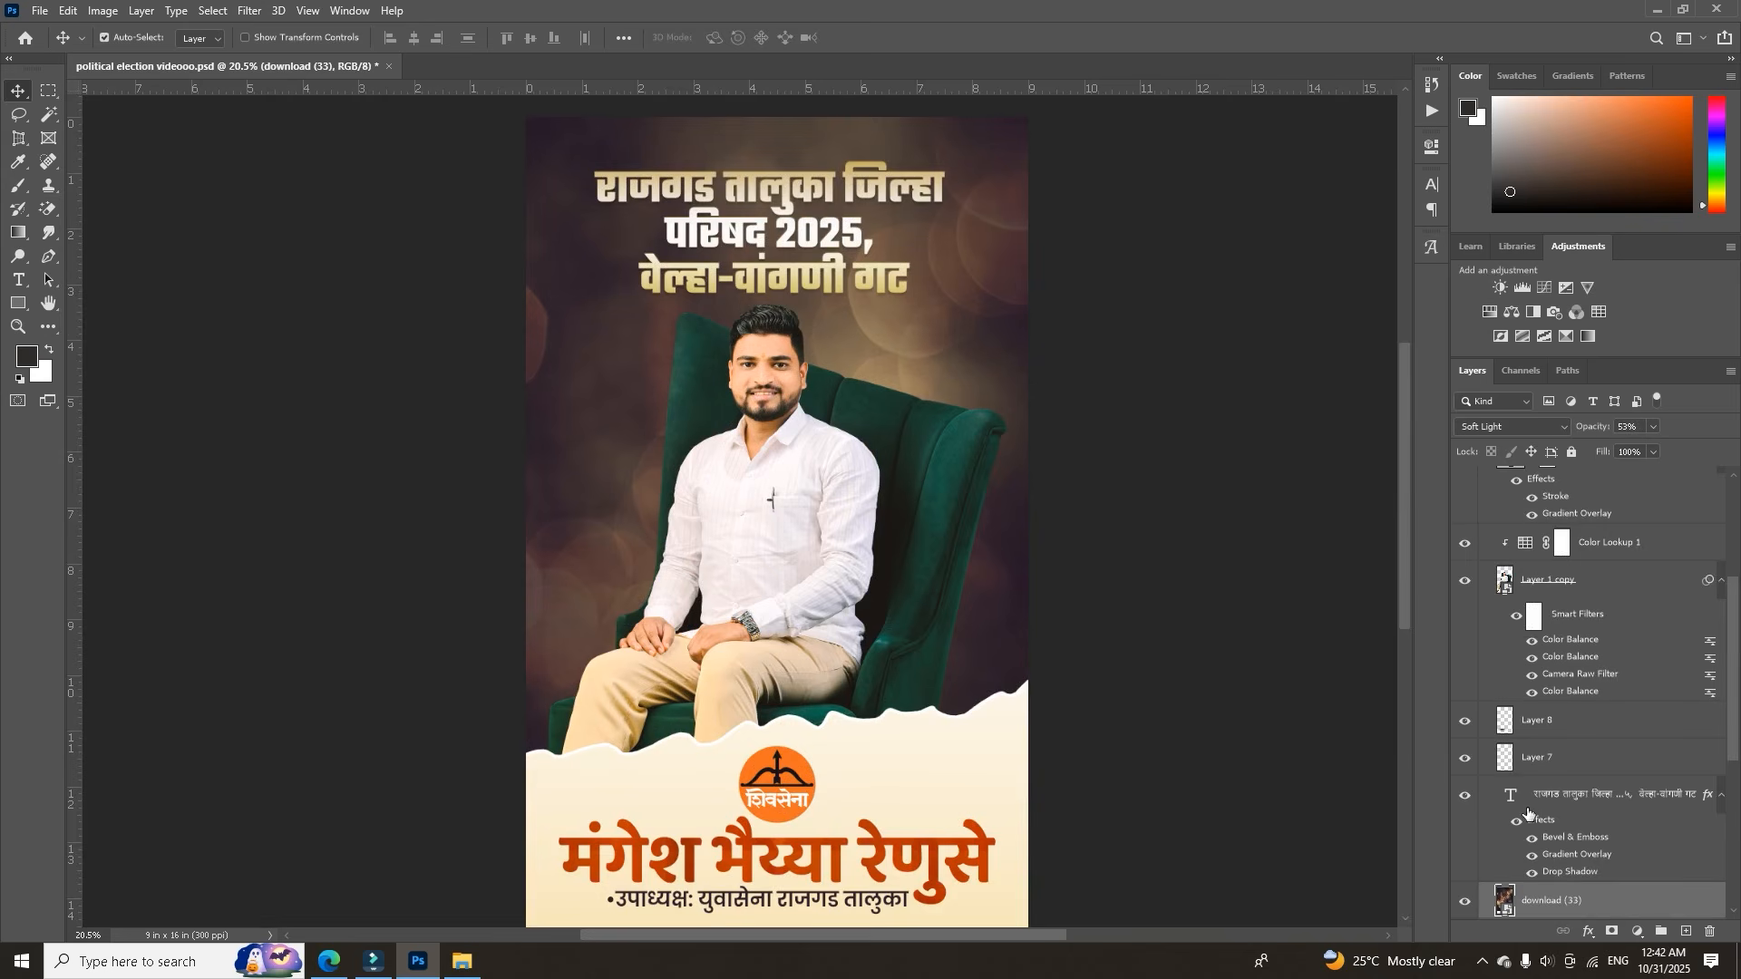
Examine the second poster's background by switching the download (32) and download (33) layers off and on, and inspect its heading and portrait closely.
{"action": "scroll", "coordinate": [1528, 813], "scroll_direction": "down", "scroll_amount": 3}
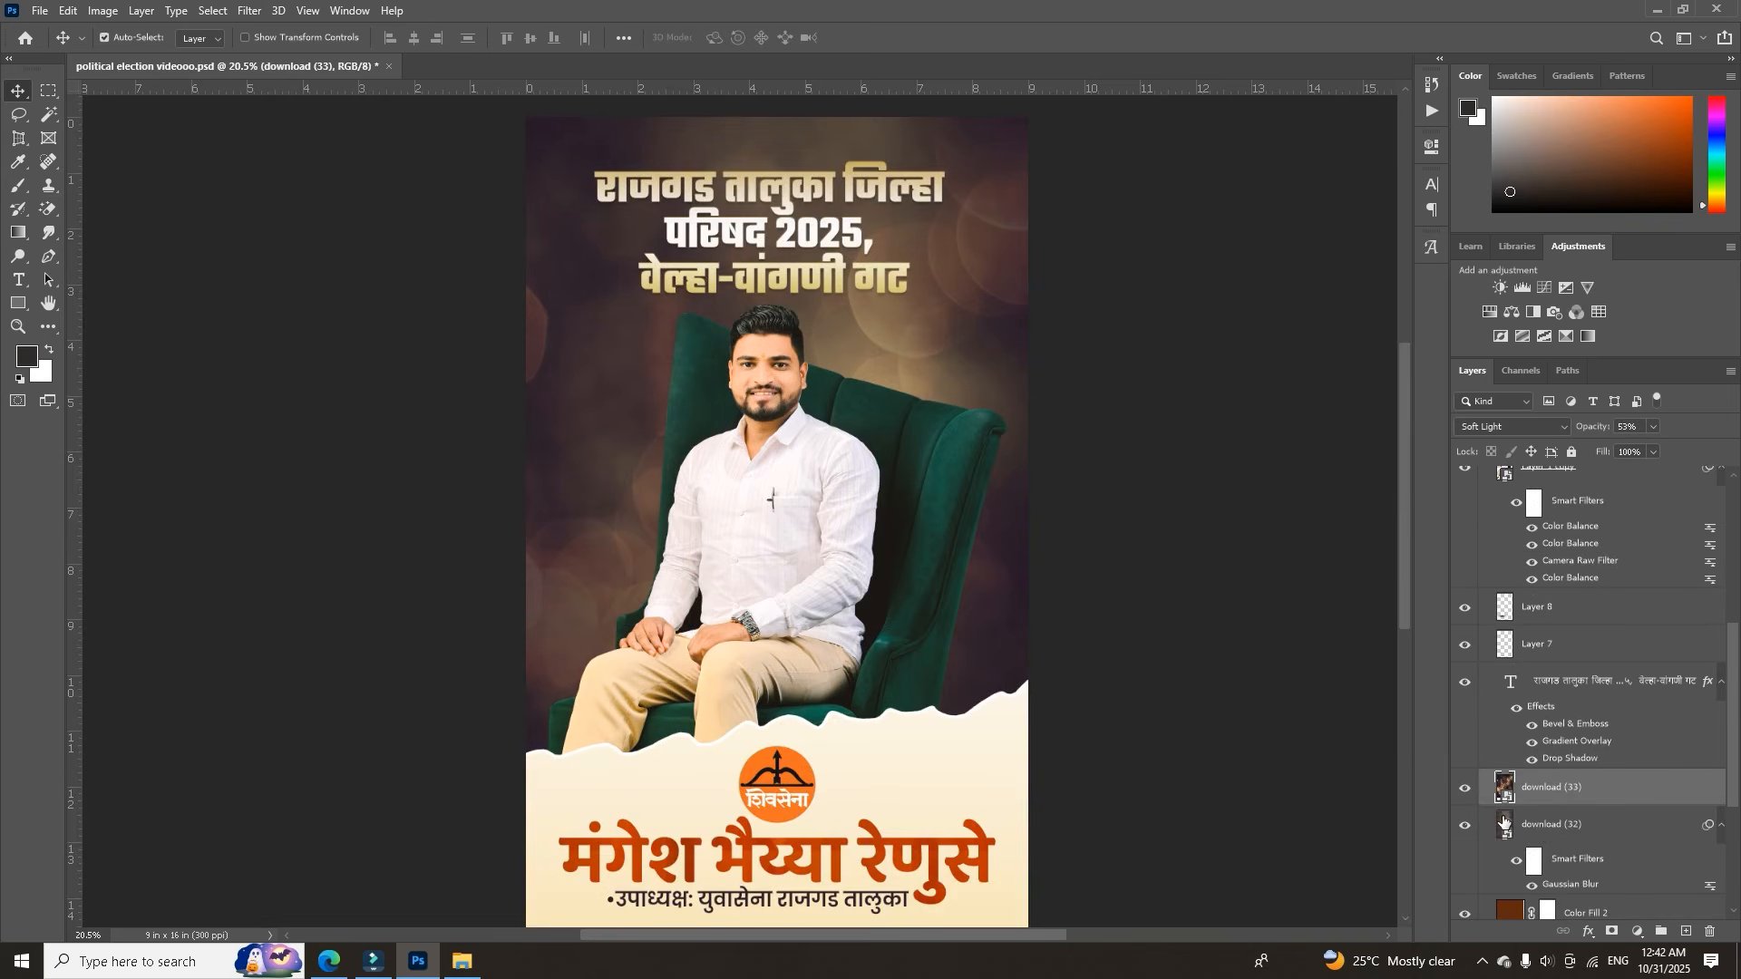
{"action": "left_click", "coordinate": [1465, 827]}
{"action": "left_click", "coordinate": [1465, 824]}
{"action": "scroll", "coordinate": [1483, 829], "scroll_direction": "down", "scroll_amount": 2}
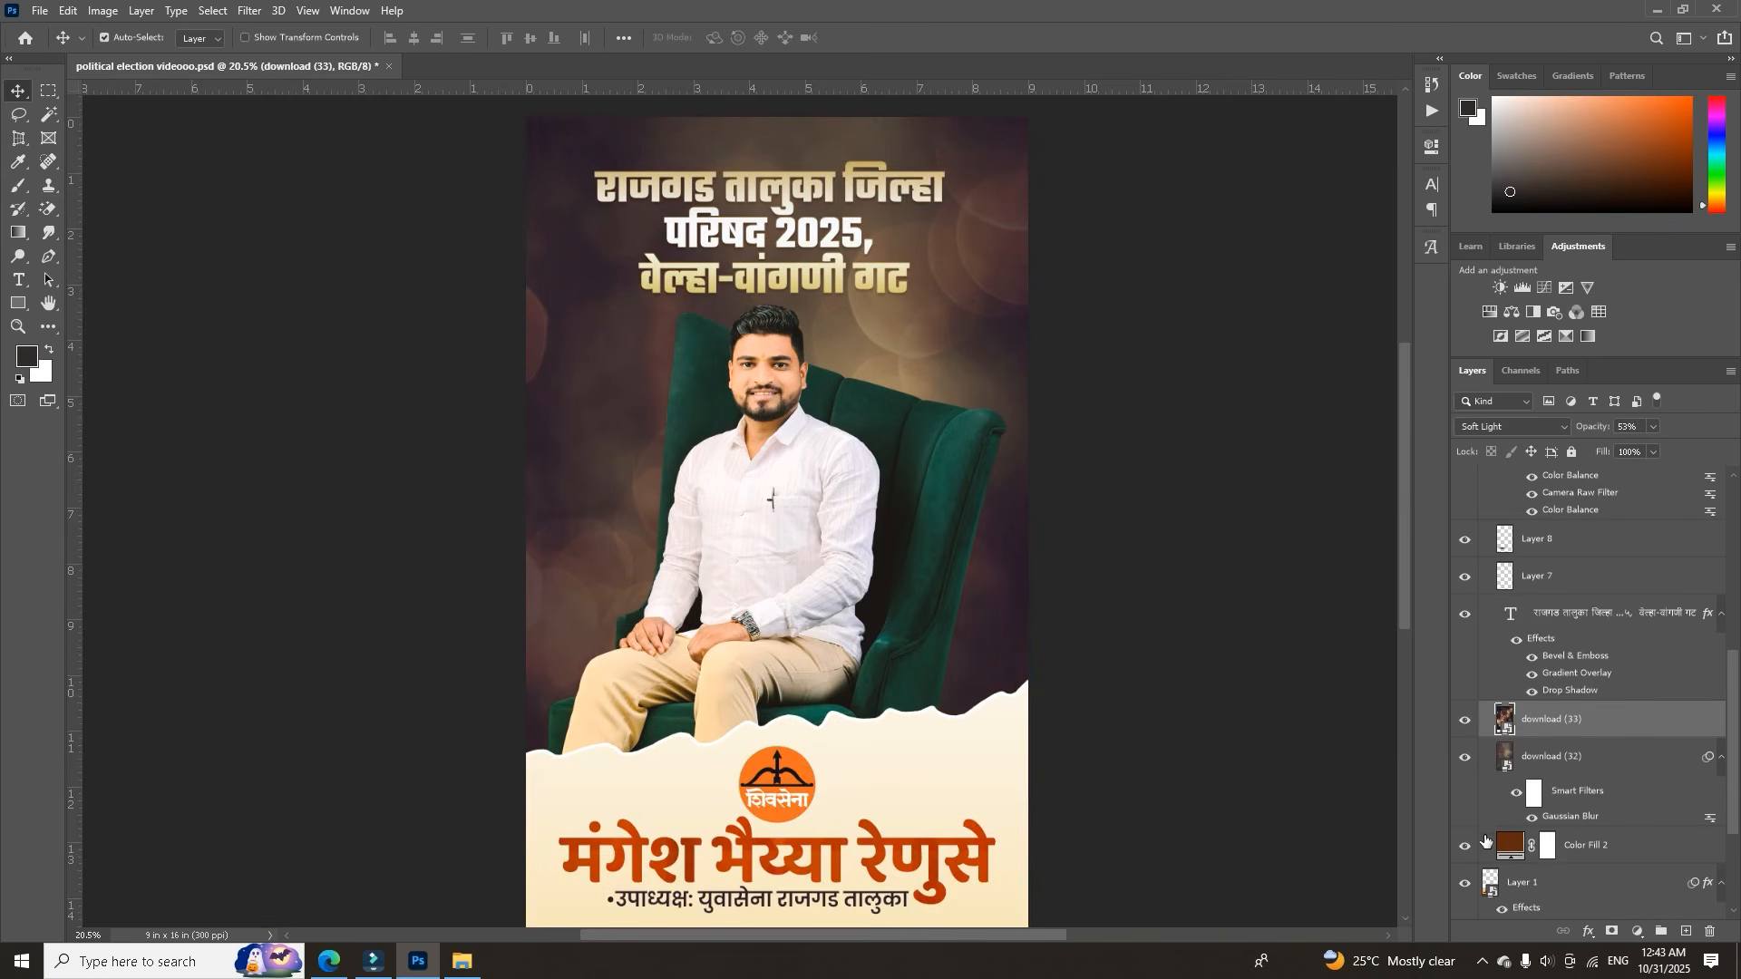
{"action": "left_click", "coordinate": [1463, 719]}
{"action": "left_click", "coordinate": [1464, 719]}
{"action": "scroll", "coordinate": [725, 237], "scroll_direction": "down", "scroll_amount": 1}
{"action": "scroll", "coordinate": [725, 237], "scroll_direction": "up", "scroll_amount": 3}
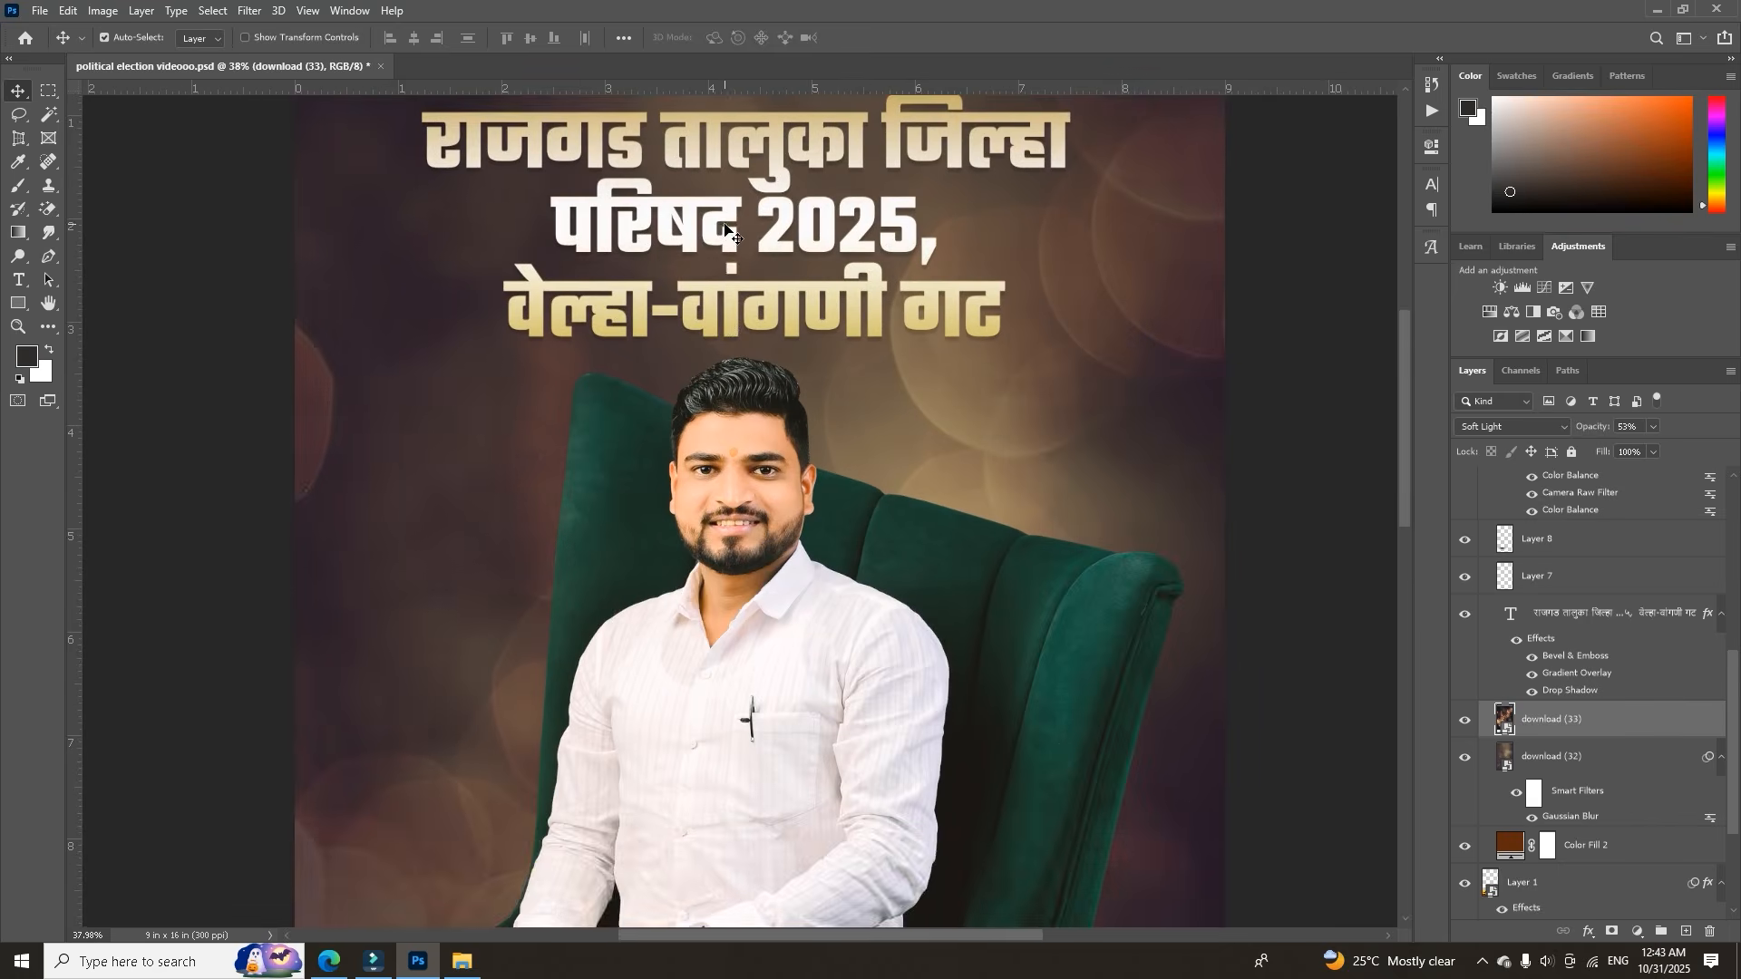
{"action": "scroll", "coordinate": [733, 234], "scroll_direction": "down", "scroll_amount": 5}
{"action": "scroll", "coordinate": [807, 717], "scroll_direction": "up", "scroll_amount": 6}
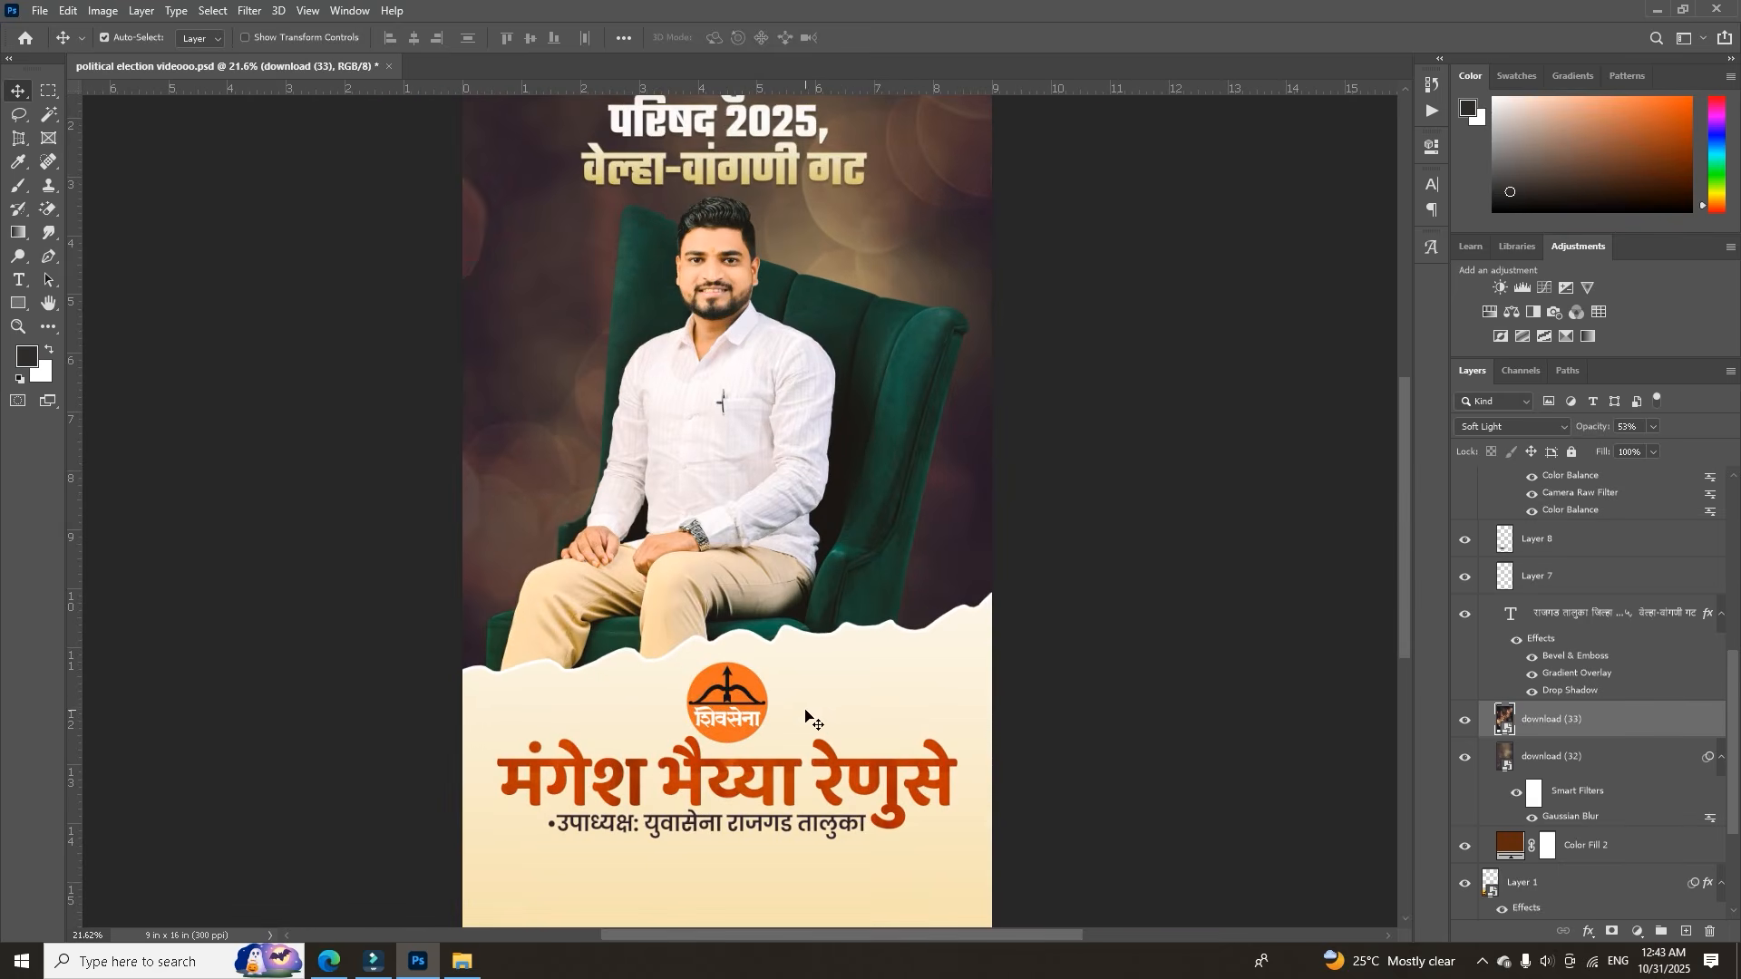
Compare the cream Color Fill 3 layer with its mask temporarily disabled and enabled again.
{"action": "left_click", "coordinate": [893, 703]}
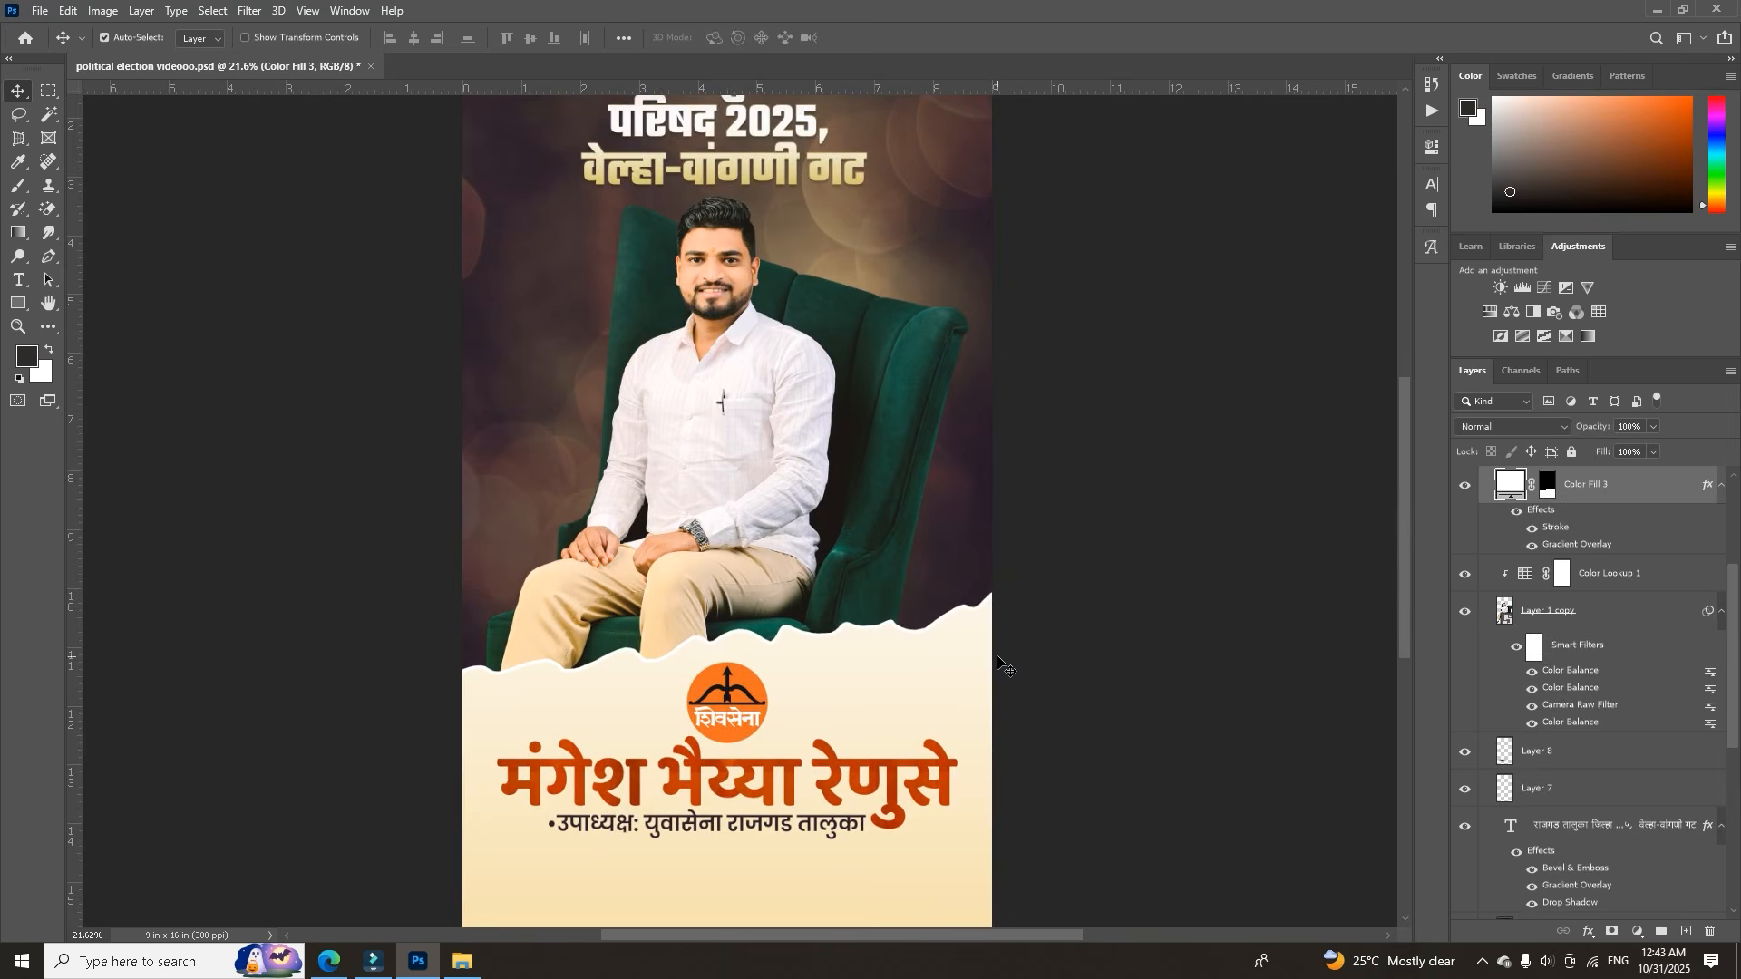
{"action": "left_click", "coordinate": [1548, 492], "text": "shift"}
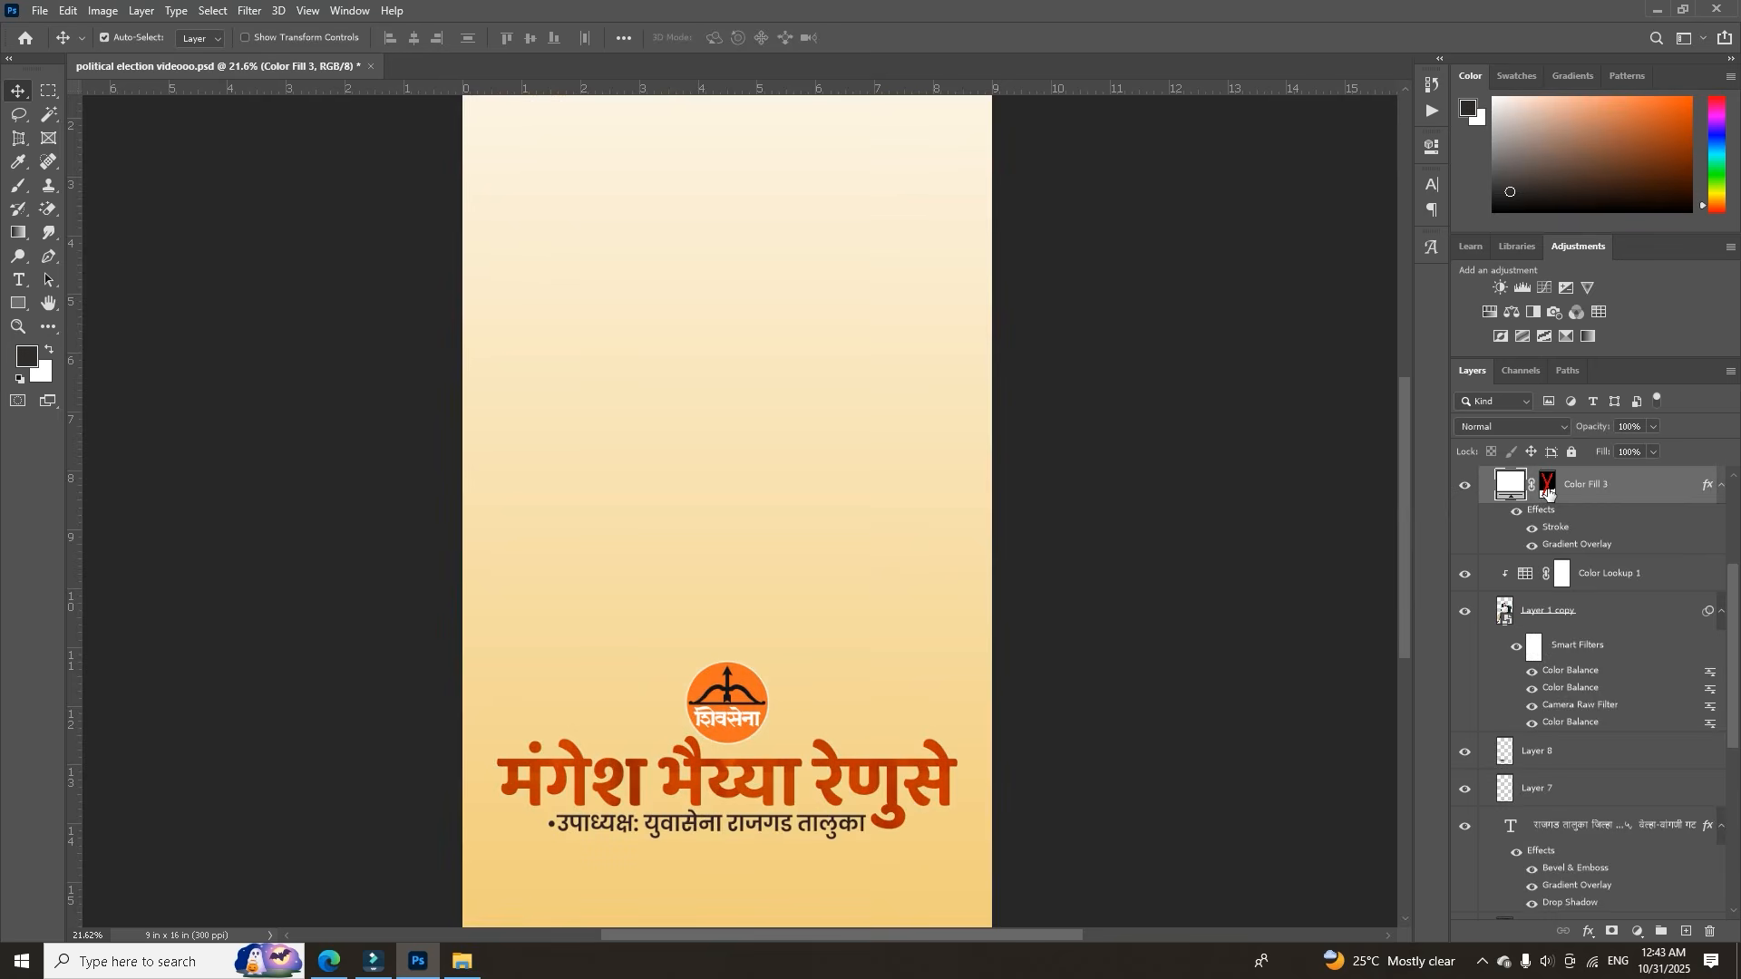
{"action": "left_click", "coordinate": [1548, 493], "text": "shift"}
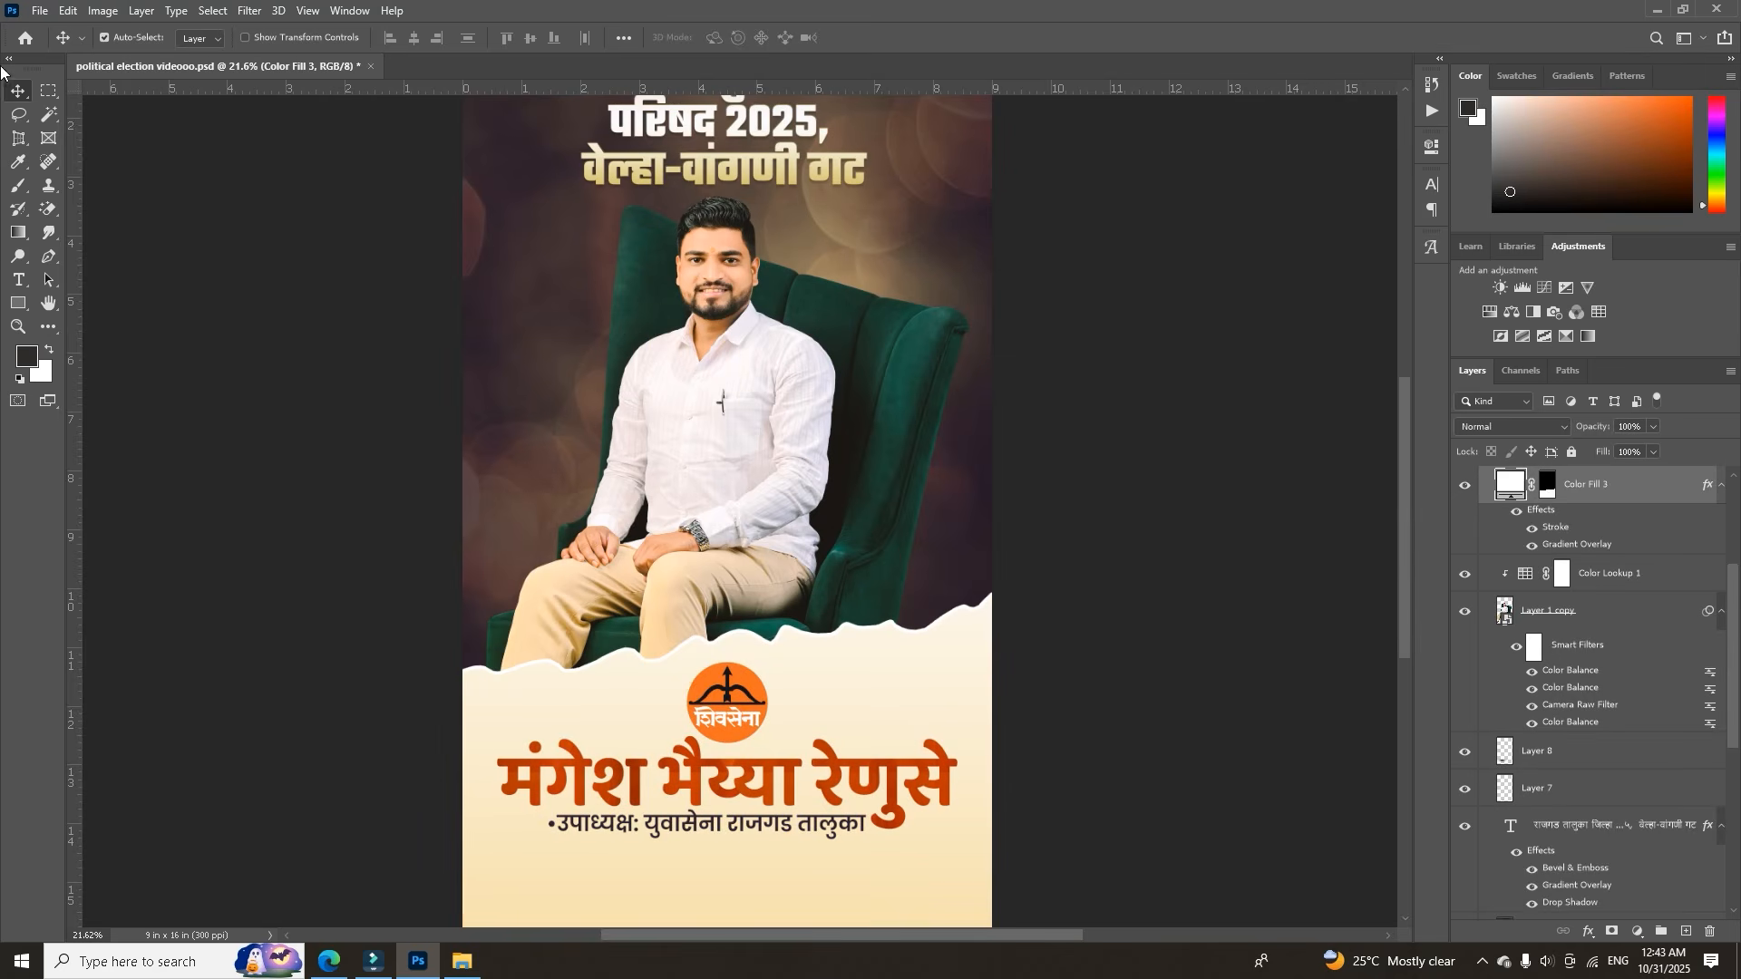
Examine the seated man on Layer 1 copy and review the effect of its first Color Balance smart filter.
{"action": "key", "text": "ctrl+0"}
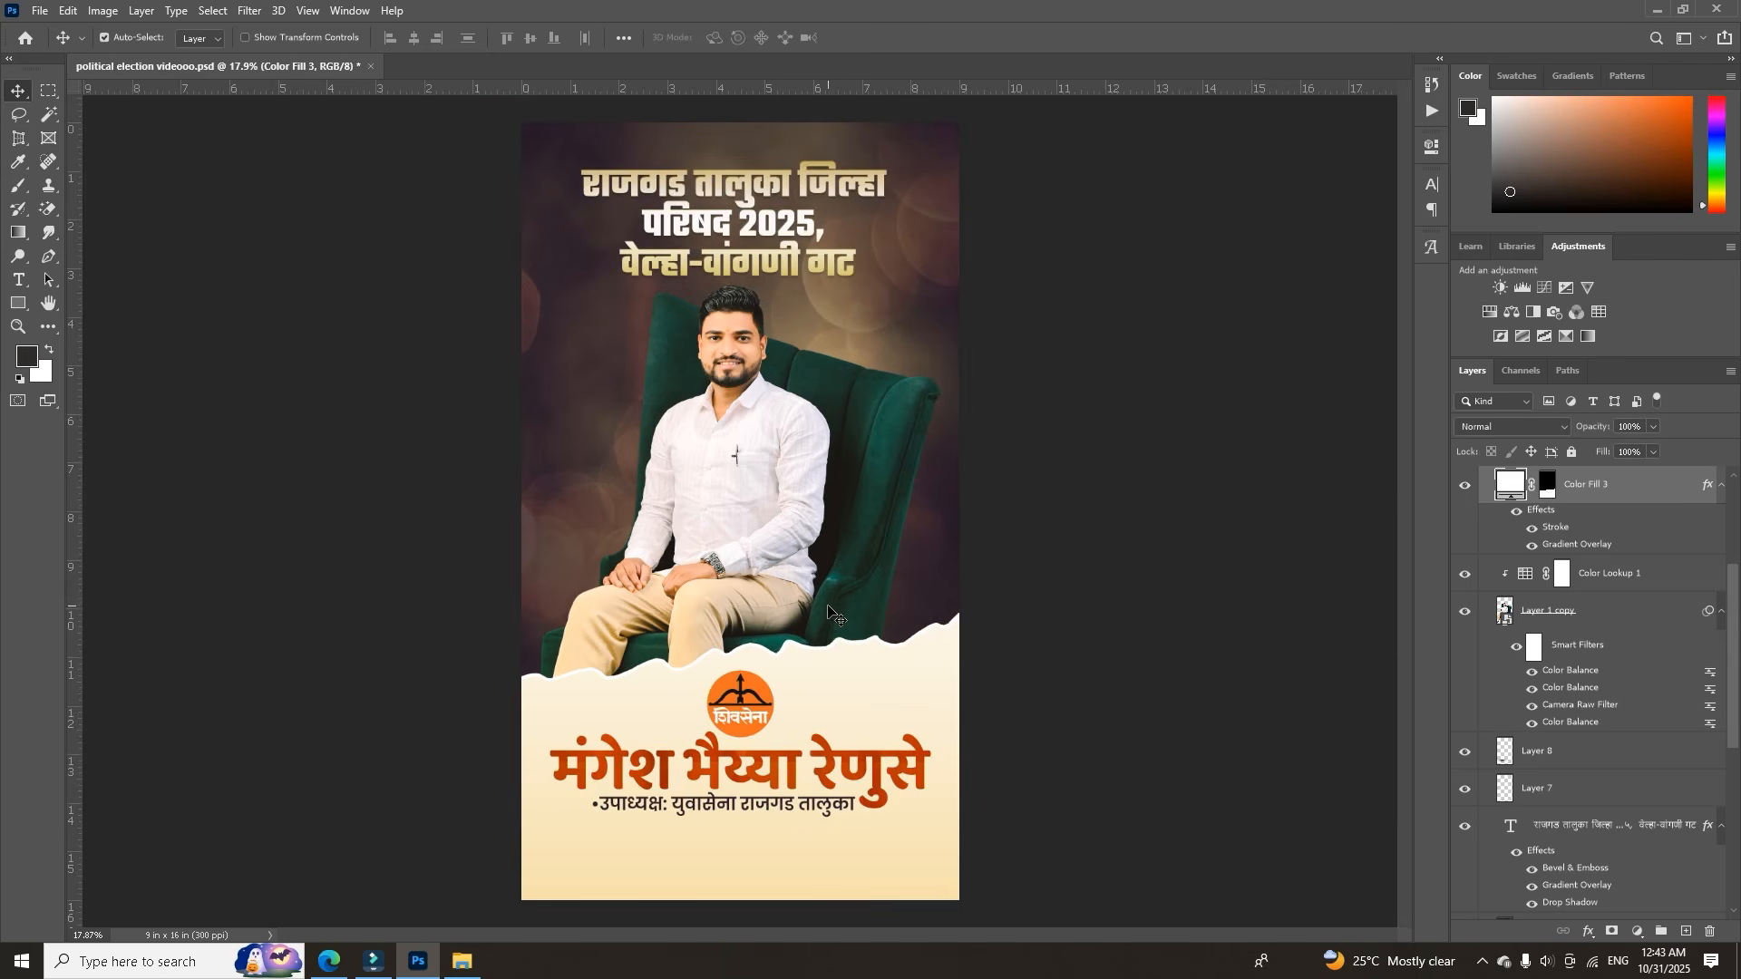
{"action": "left_click", "coordinate": [779, 457]}
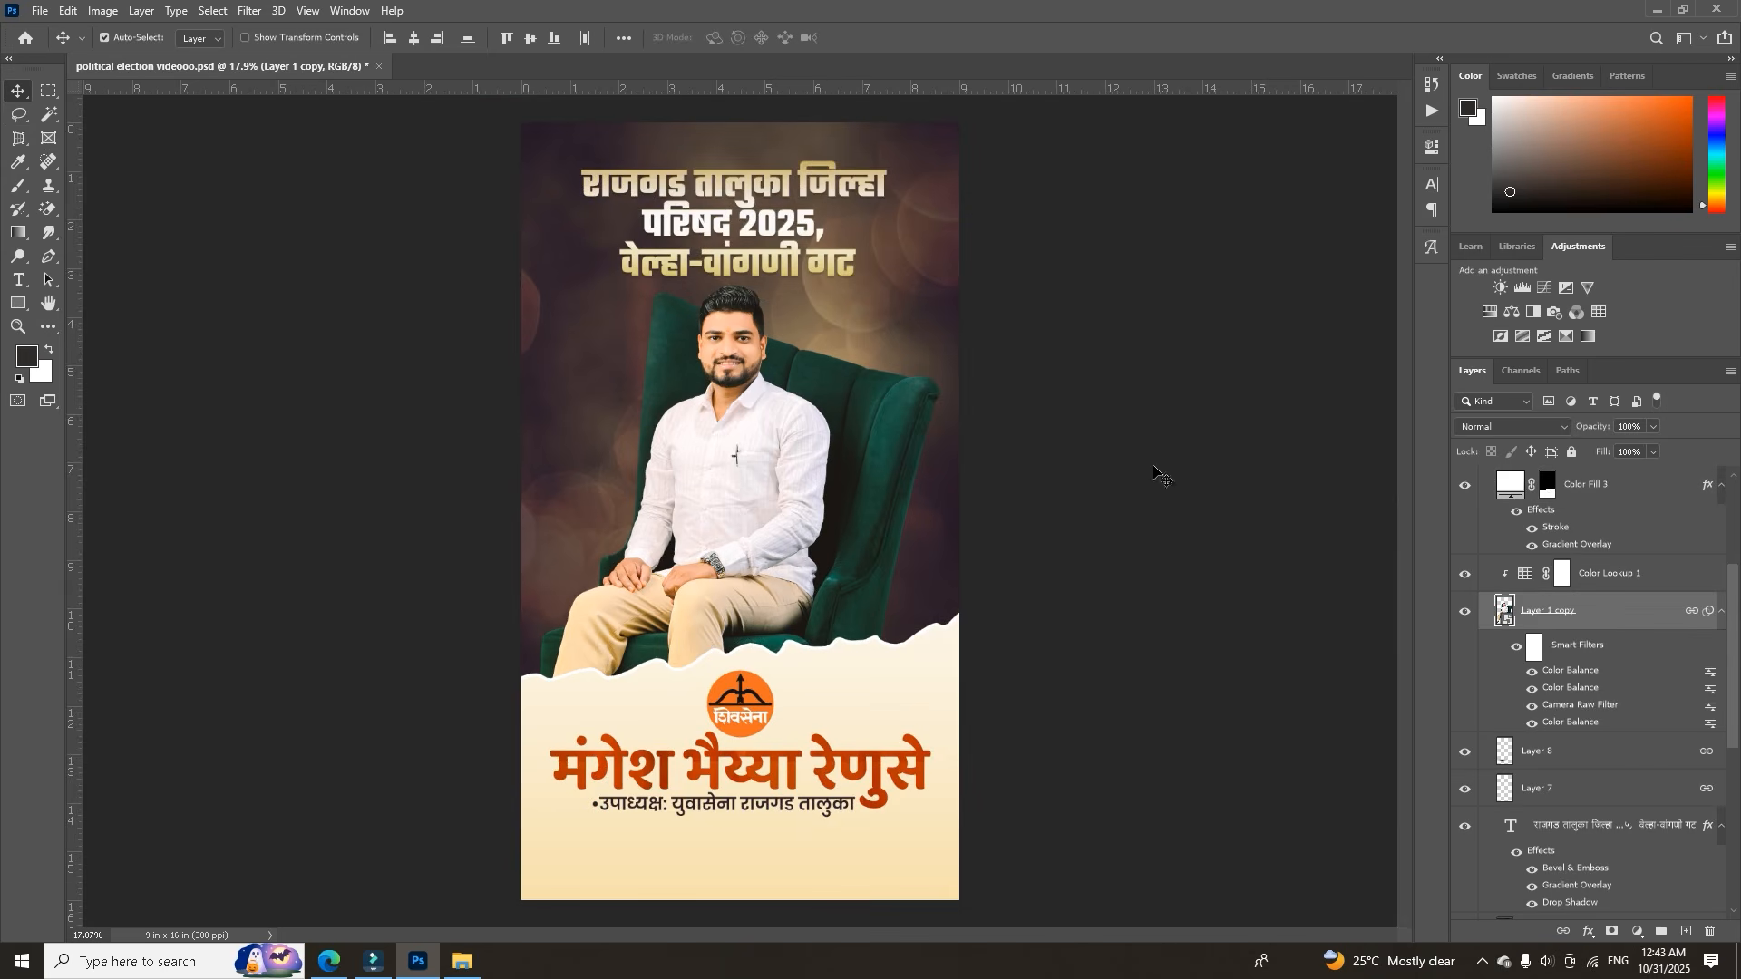
{"action": "left_click", "coordinate": [1531, 672]}
{"action": "scroll", "coordinate": [746, 375], "scroll_direction": "up", "scroll_amount": 2}
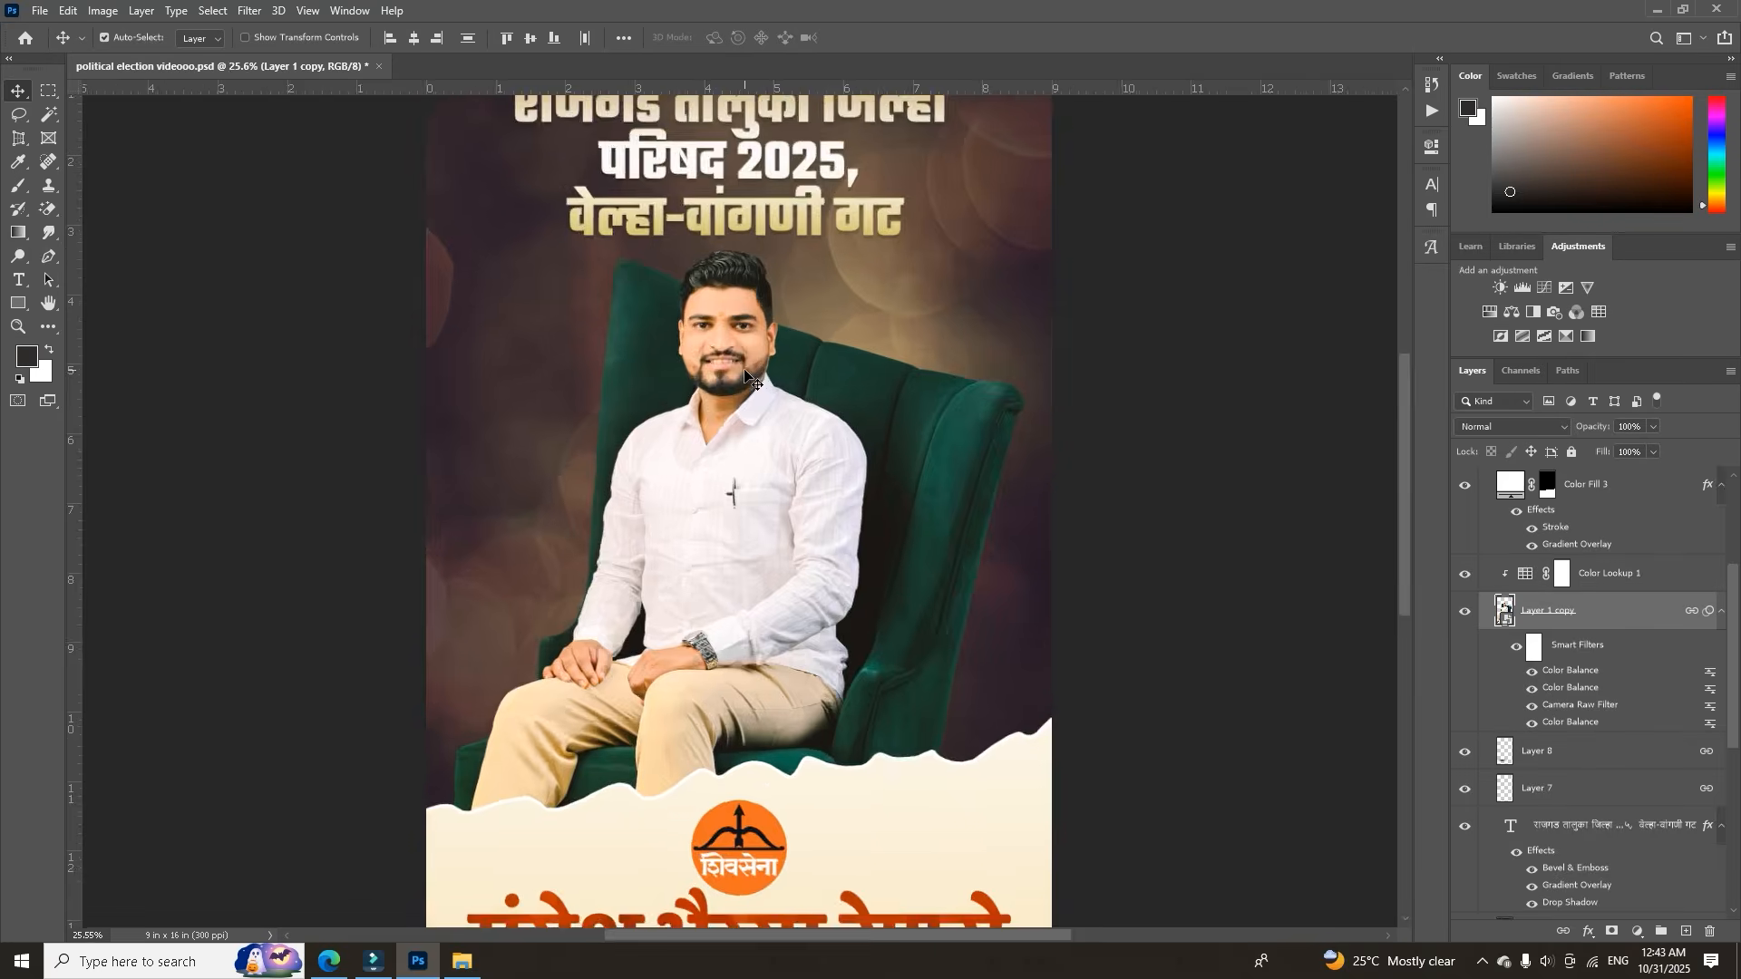
{"action": "scroll", "coordinate": [746, 375], "scroll_direction": "down", "scroll_amount": 2}
{"action": "scroll", "coordinate": [1595, 585], "scroll_direction": "up", "scroll_amount": 3}
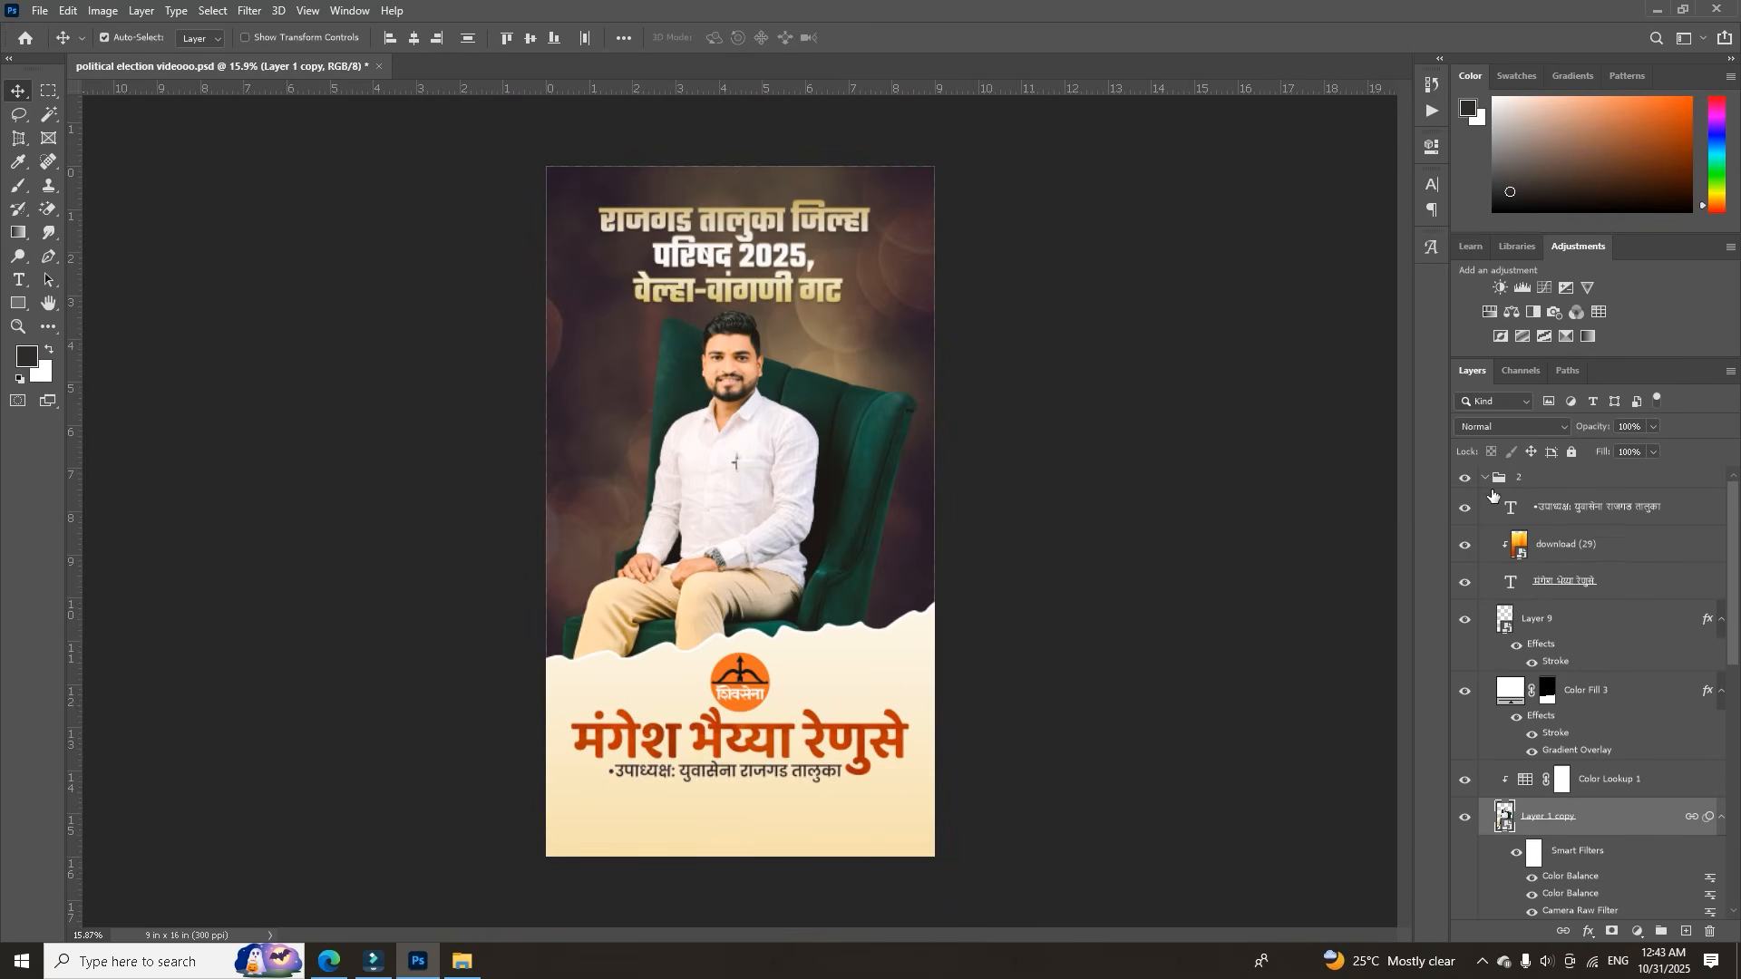
Collapse group 2 and hide group 2, Layer 1, text and pic, keeping only the back group and Background visible.
{"action": "left_click", "coordinate": [1485, 479]}
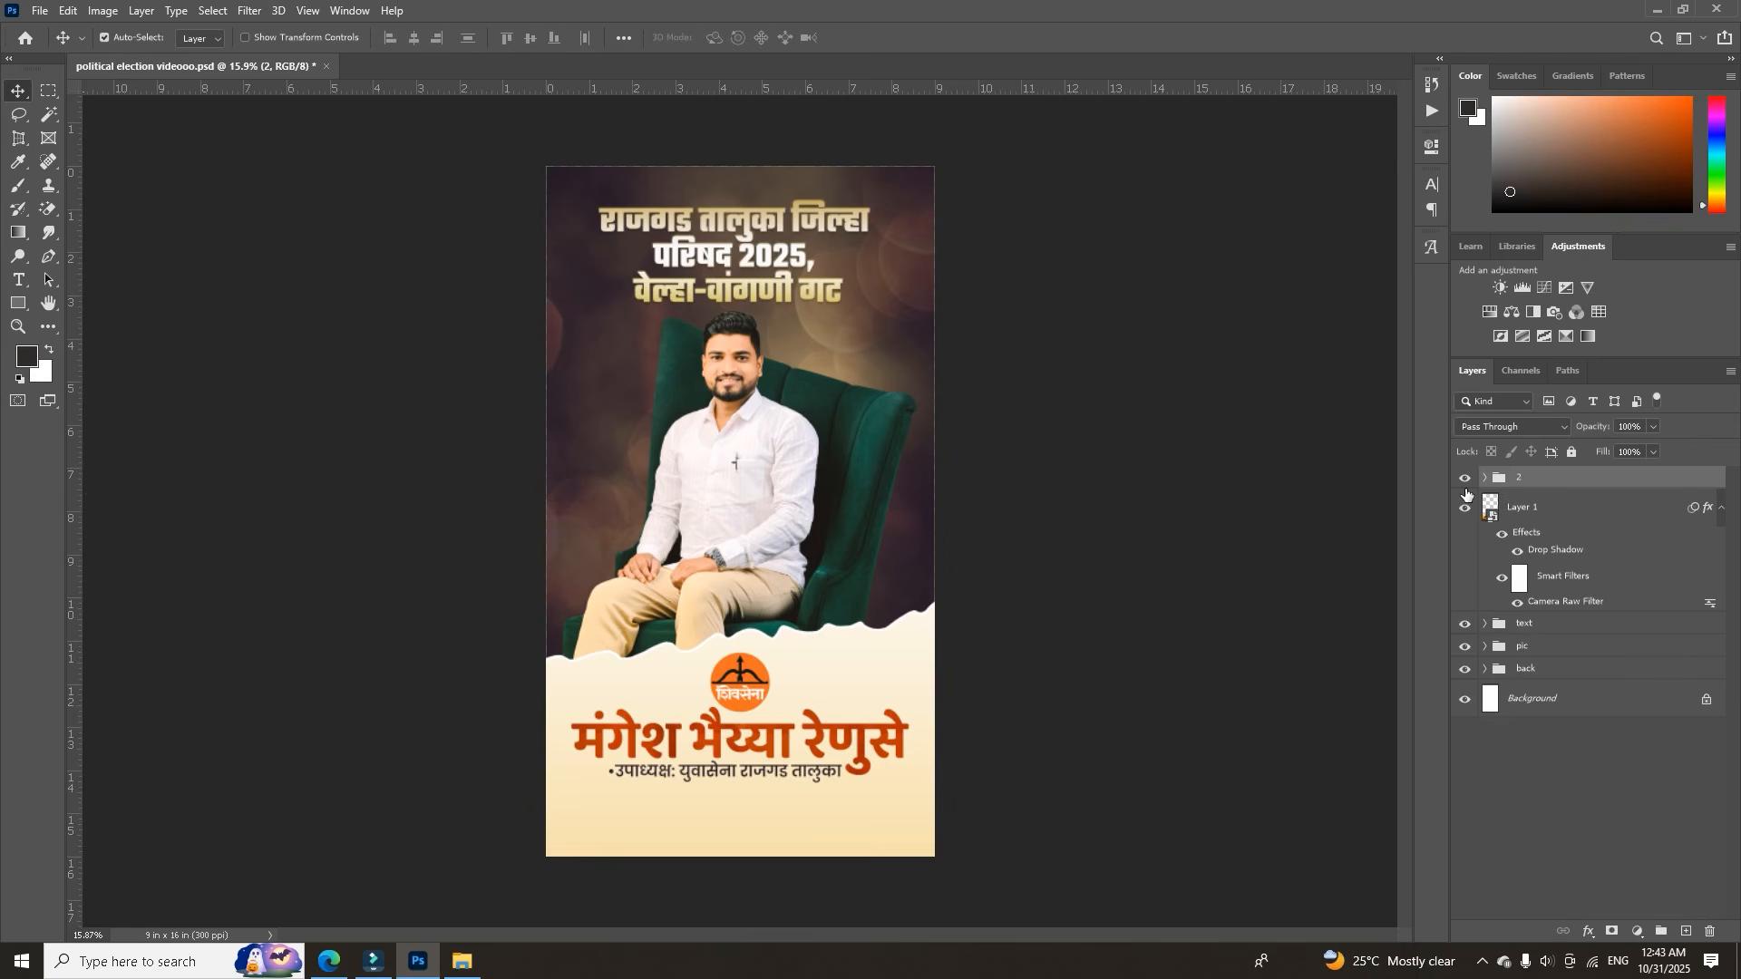
{"action": "left_click_drag", "start_coordinate": [1464, 477], "coordinate": [1464, 668]}
{"action": "left_click", "coordinate": [1464, 699]}
{"action": "left_click", "coordinate": [1462, 668]}
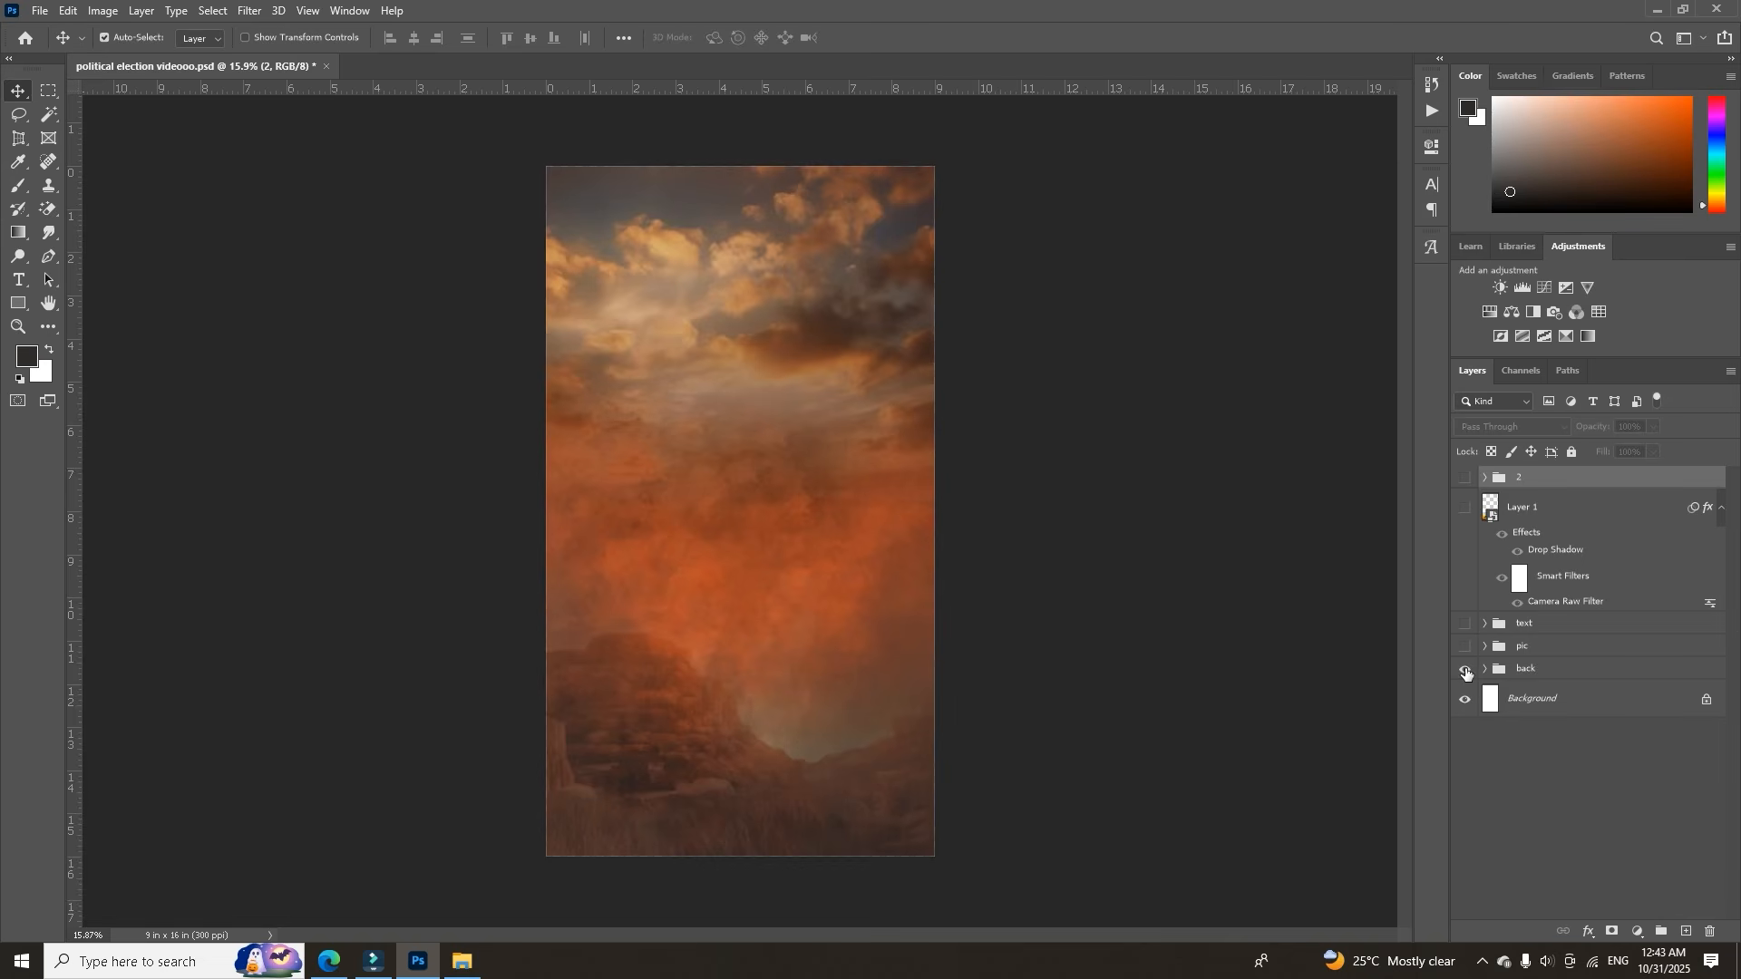
Hide the back group, show the pic group, and hide Layer 3 to isolate the bearded man's portrait.
{"action": "left_click", "coordinate": [1464, 670]}
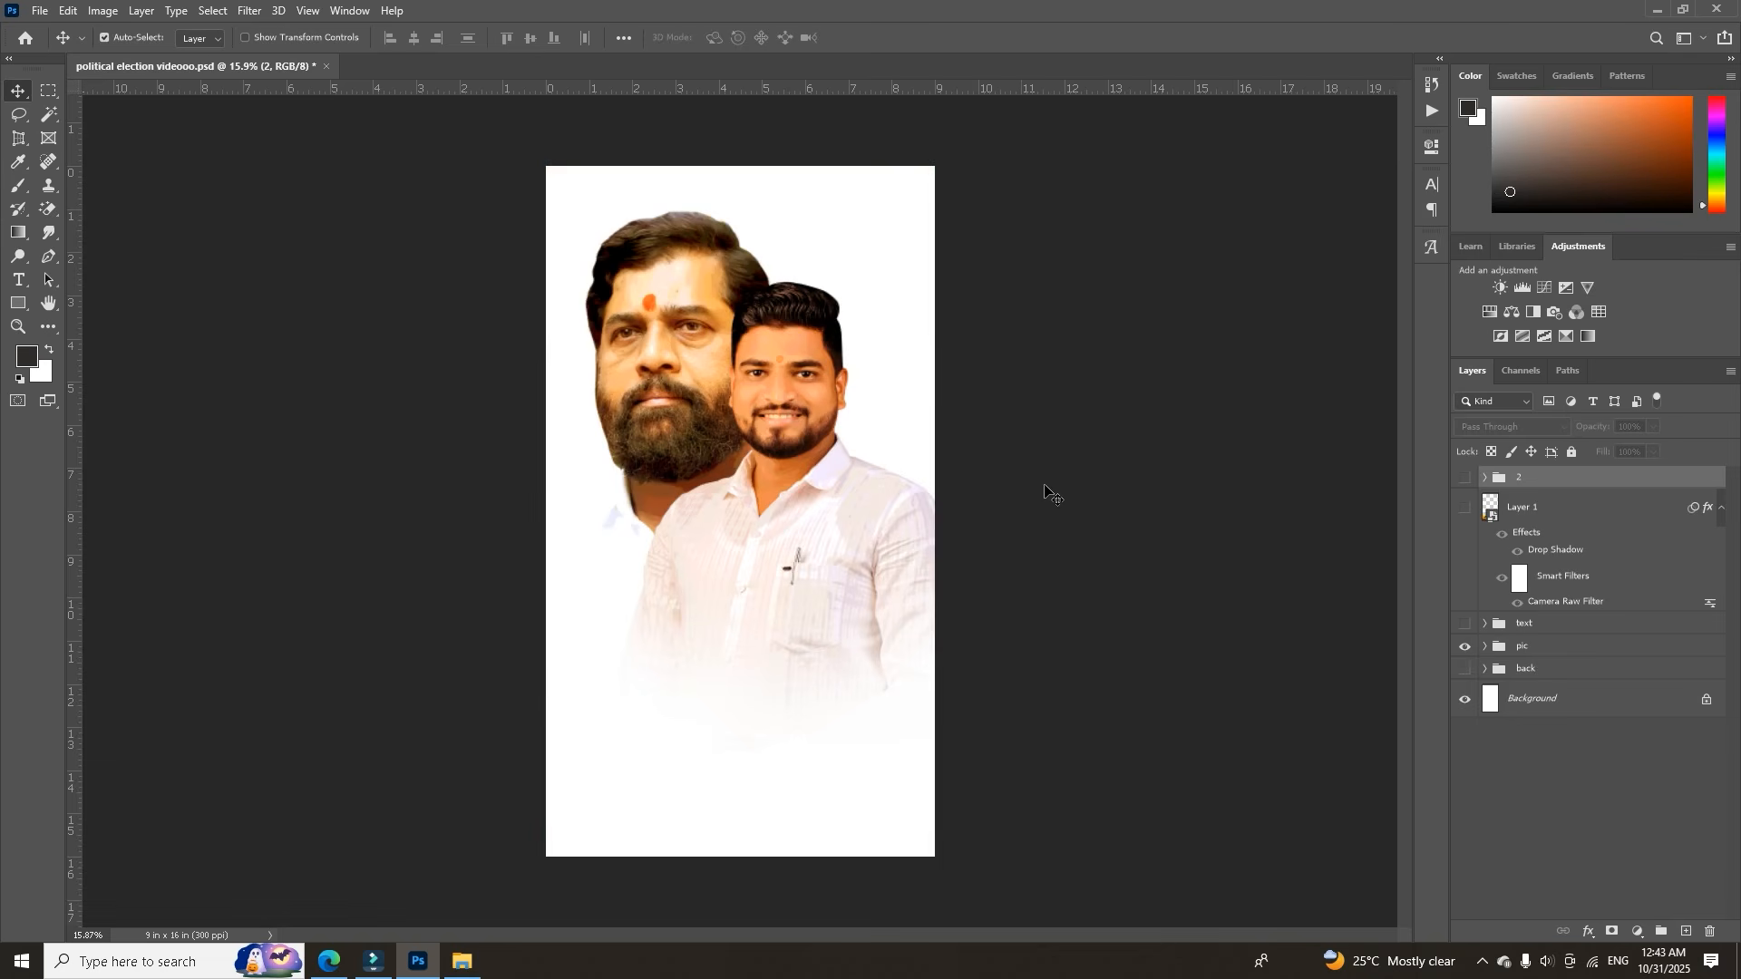
{"action": "left_click", "coordinate": [819, 394]}
{"action": "left_click", "coordinate": [1465, 678]}
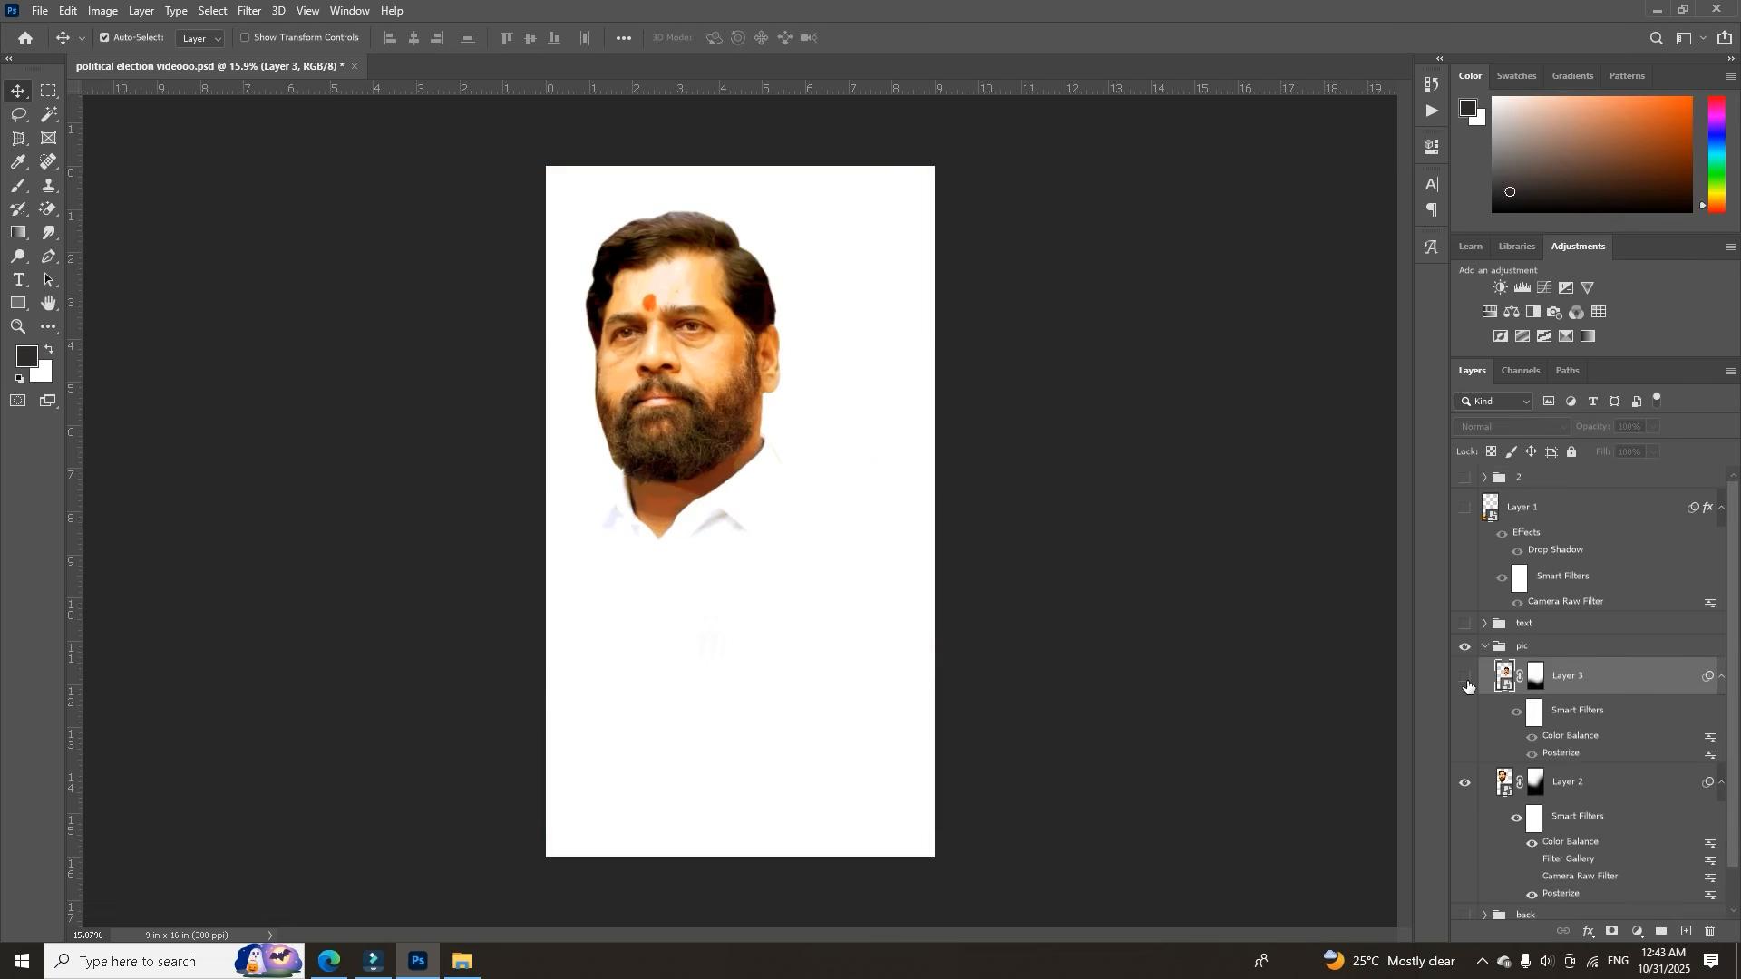
{"action": "scroll", "coordinate": [1489, 773], "scroll_direction": "down", "scroll_amount": 1}
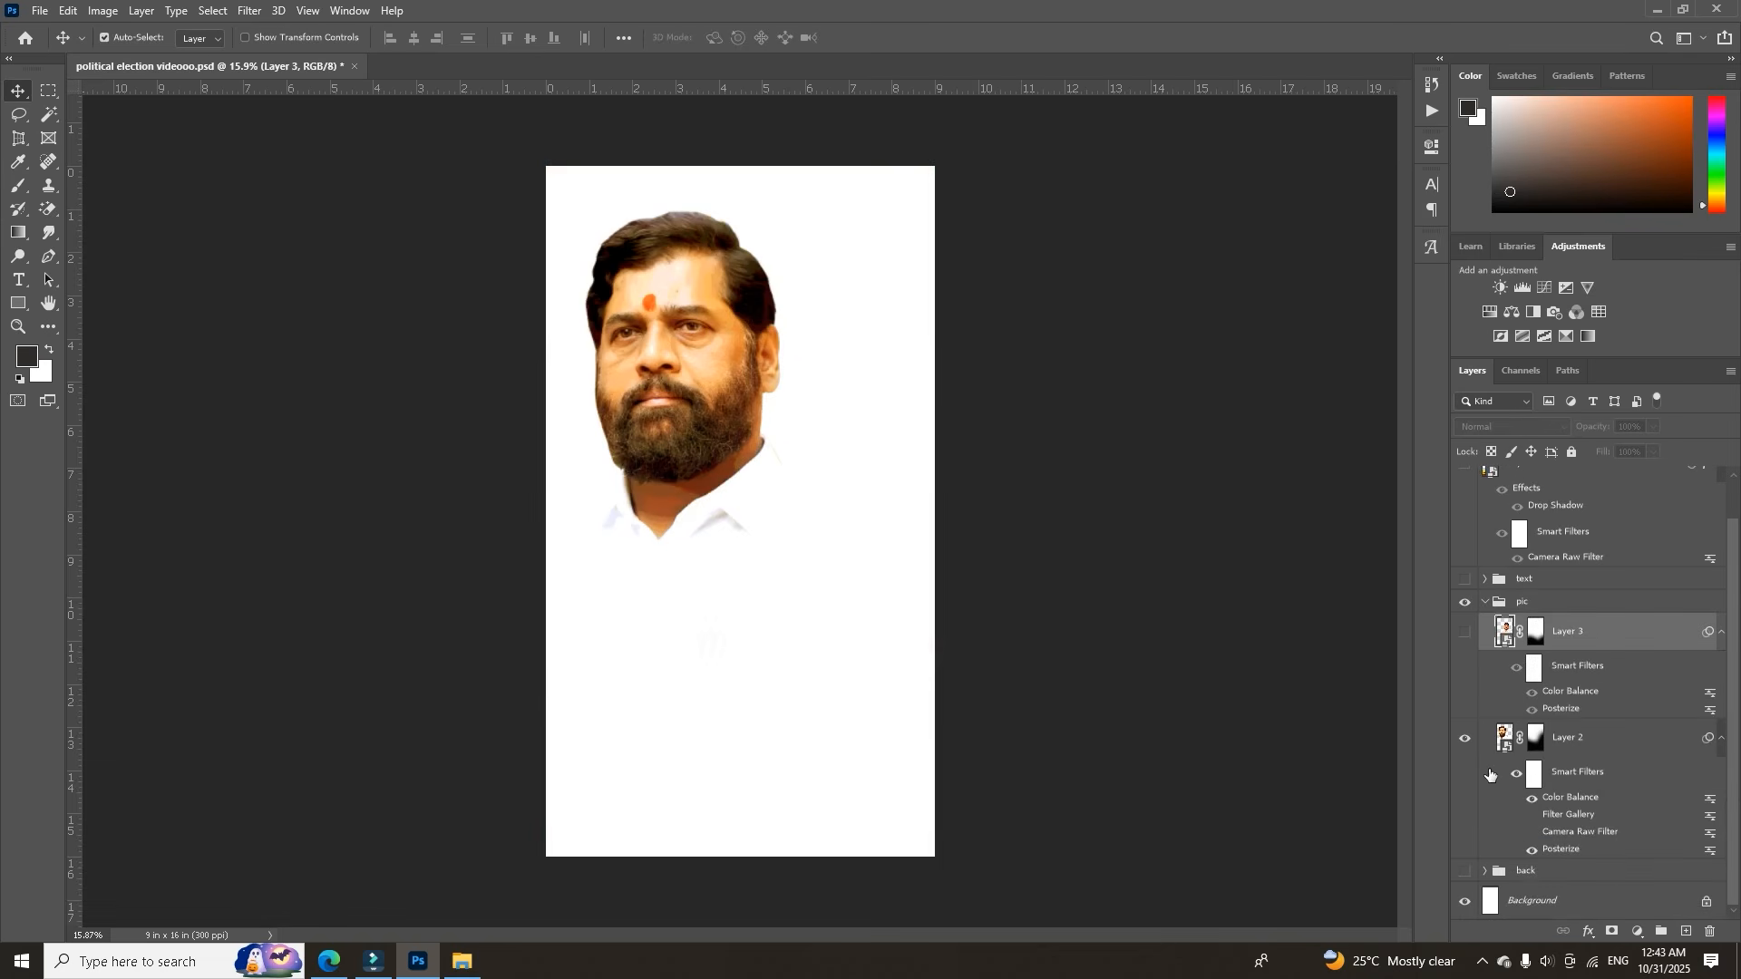
View the portrait on transparency by temporarily hiding Background, and make the back group visible behind it.
{"action": "left_click", "coordinate": [1514, 906]}
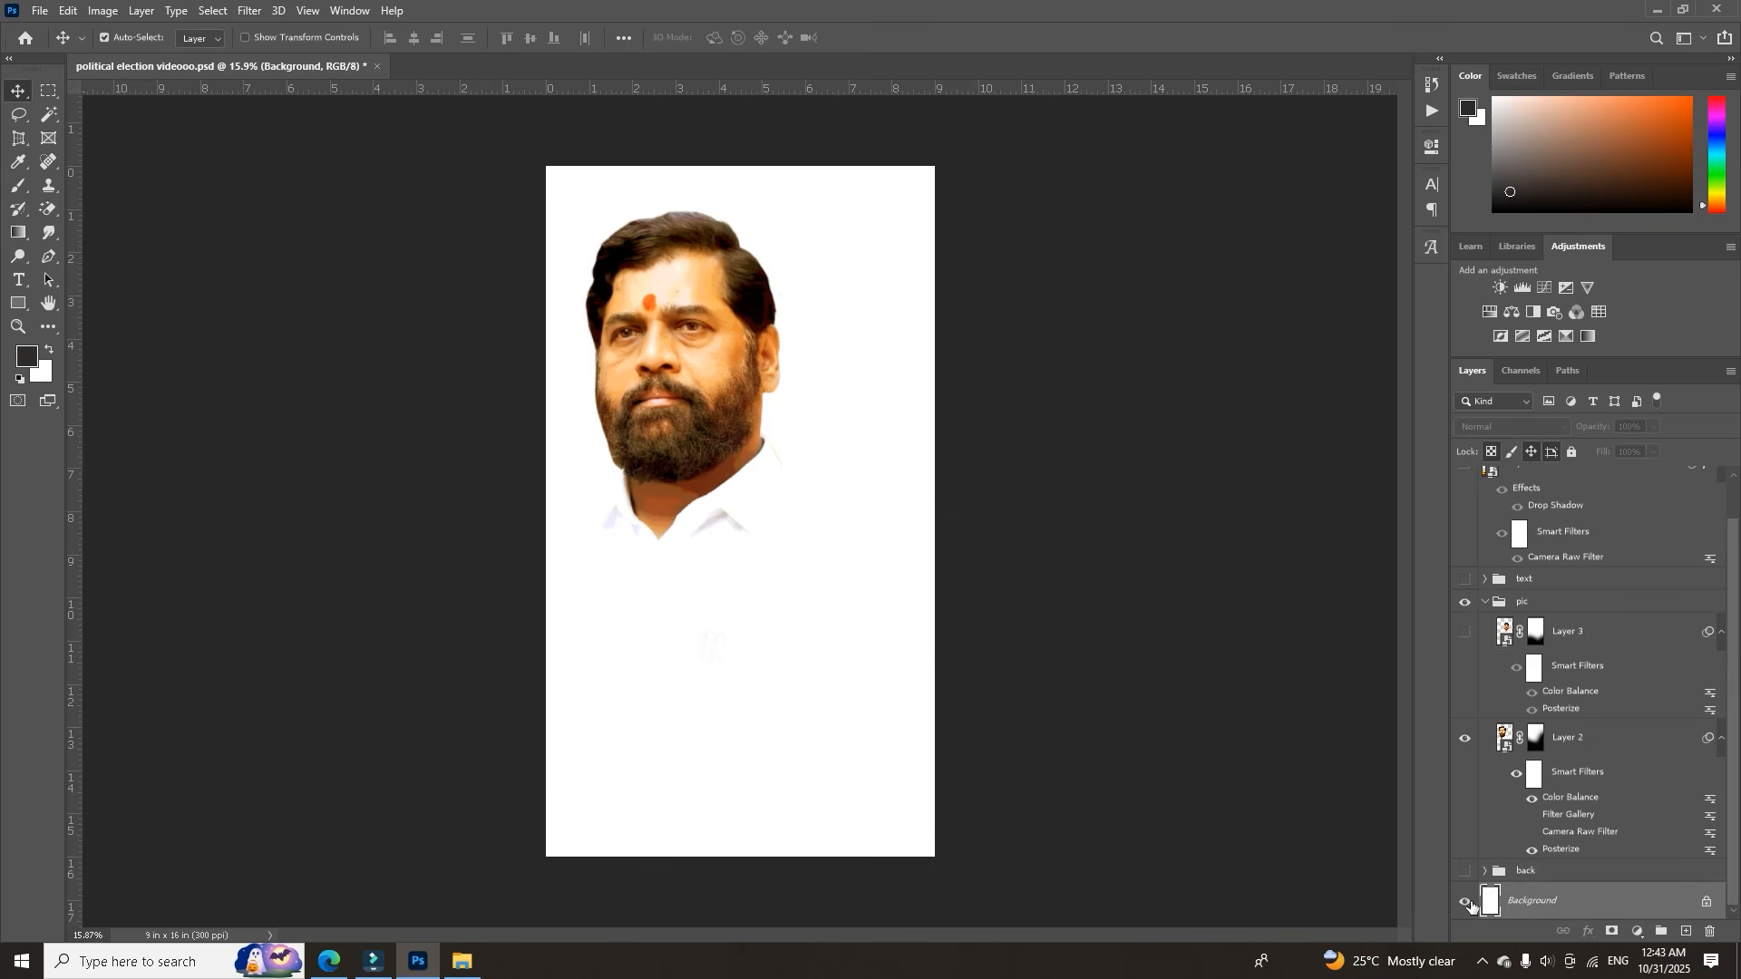
{"action": "left_click", "coordinate": [1466, 902]}
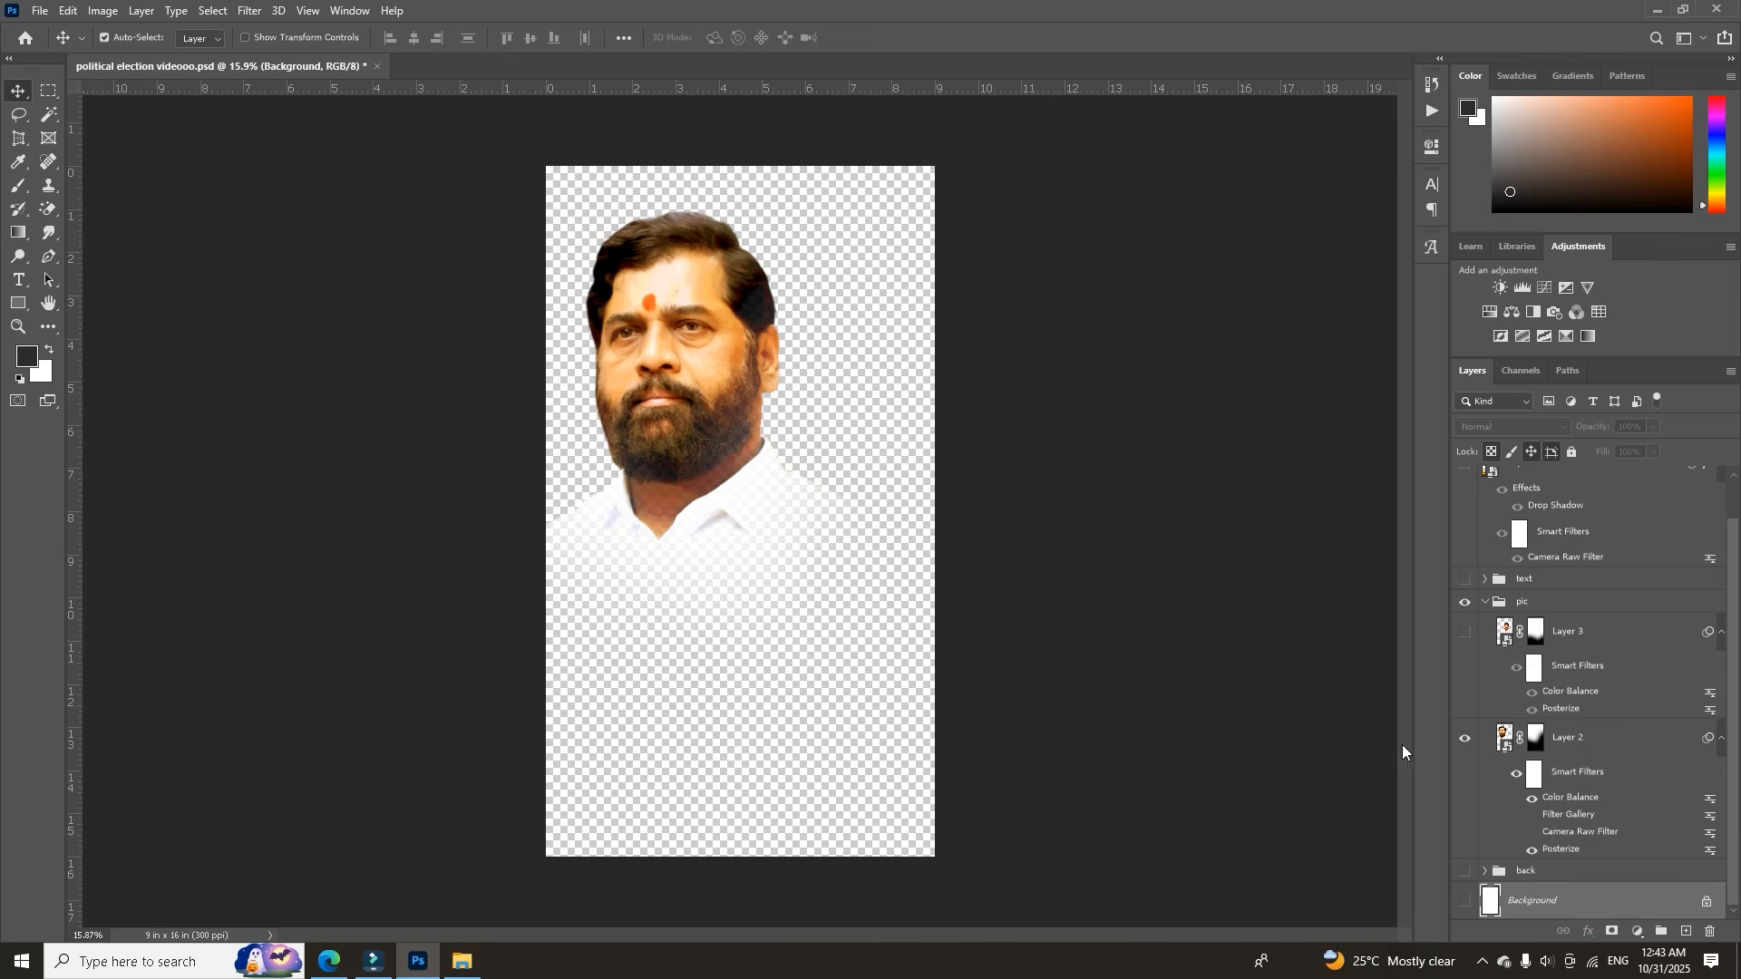
{"action": "left_click", "coordinate": [1464, 901]}
{"action": "left_click", "coordinate": [1464, 871]}
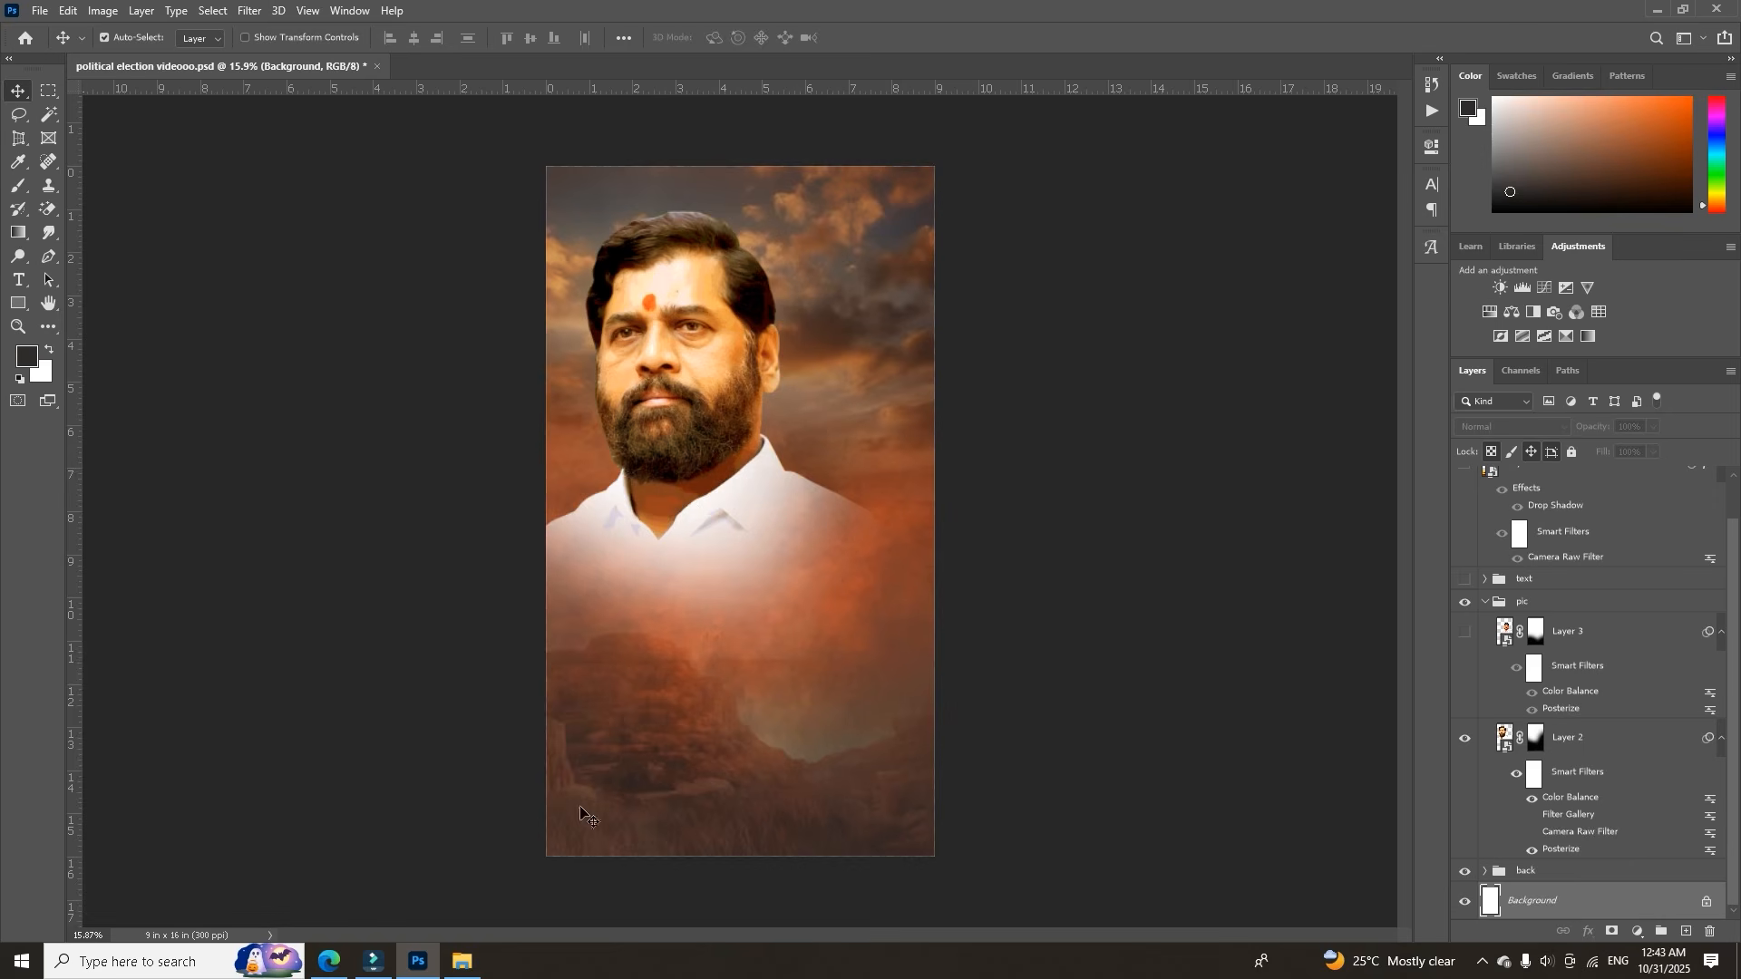
Switch to File Explorer, review the exported images in the video folder, and view image 4 in Paint 3D before closing it.
{"action": "left_click", "coordinate": [462, 961]}
{"action": "left_click", "coordinate": [291, 236]}
{"action": "left_click", "coordinate": [298, 170]}
{"action": "left_click", "coordinate": [333, 253]}
{"action": "left_click", "coordinate": [379, 180]}
{"action": "left_click", "coordinate": [422, 271]}
{"action": "left_click", "coordinate": [494, 158]}
{"action": "left_click", "coordinate": [606, 172]}
{"action": "double_click", "coordinate": [597, 142]}
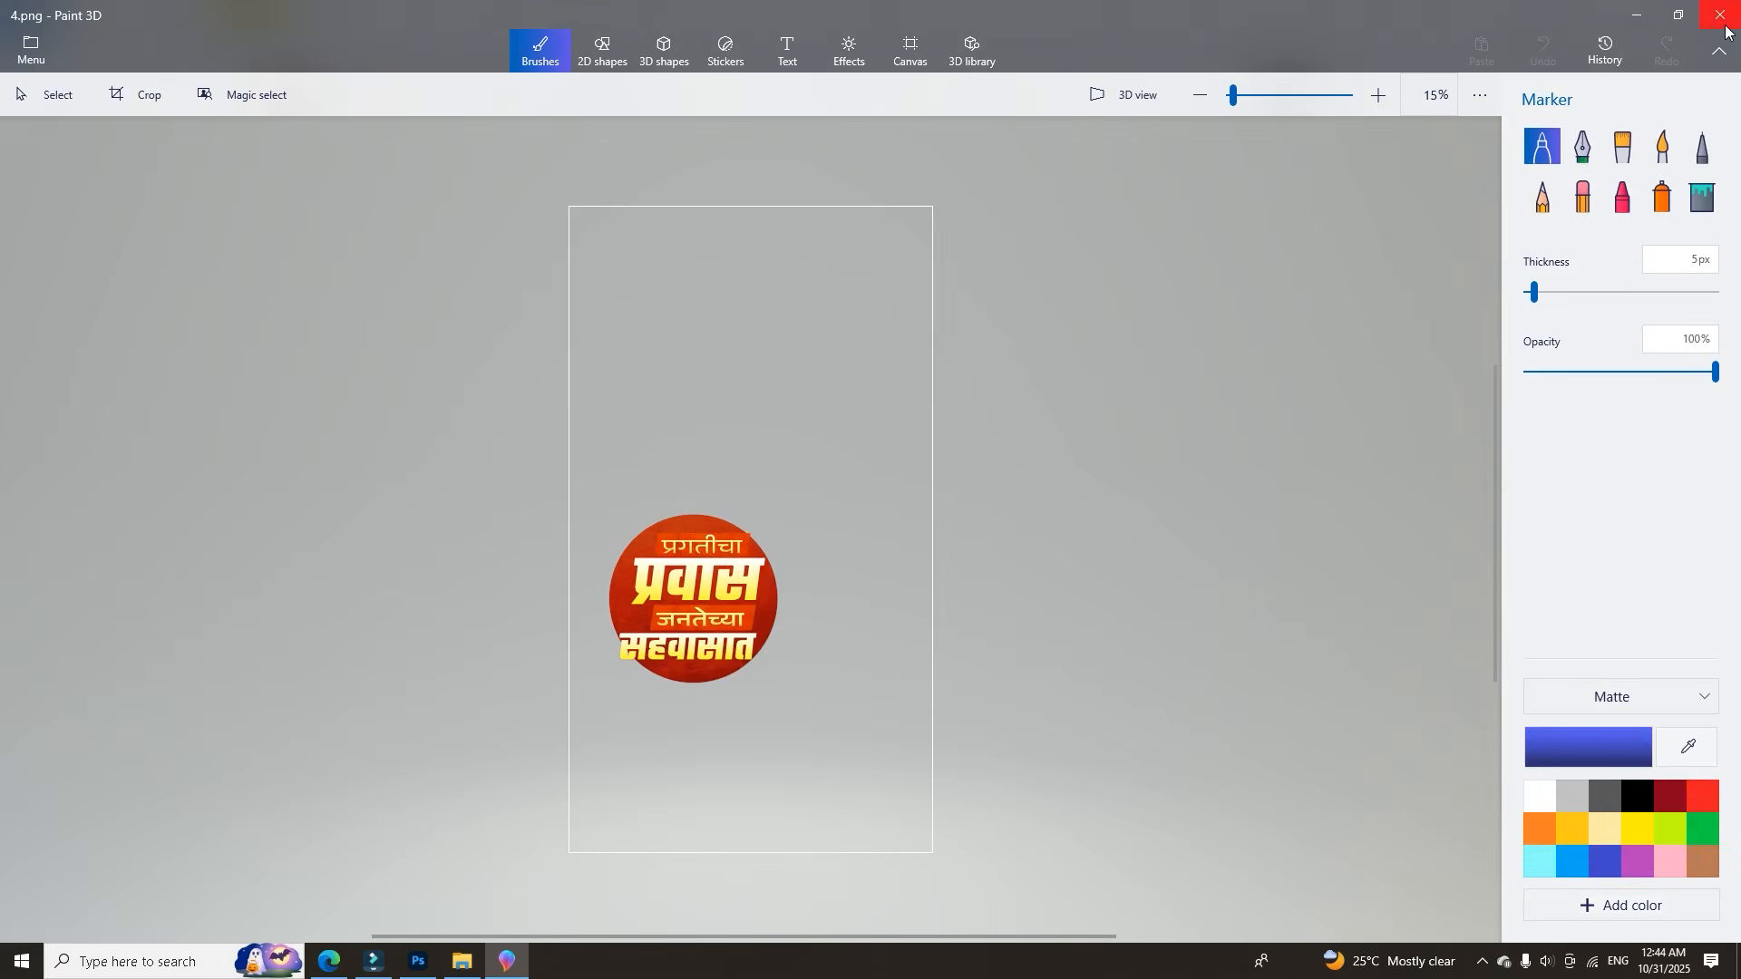
{"action": "left_click", "coordinate": [1720, 15]}
{"action": "left_click", "coordinate": [787, 283]}
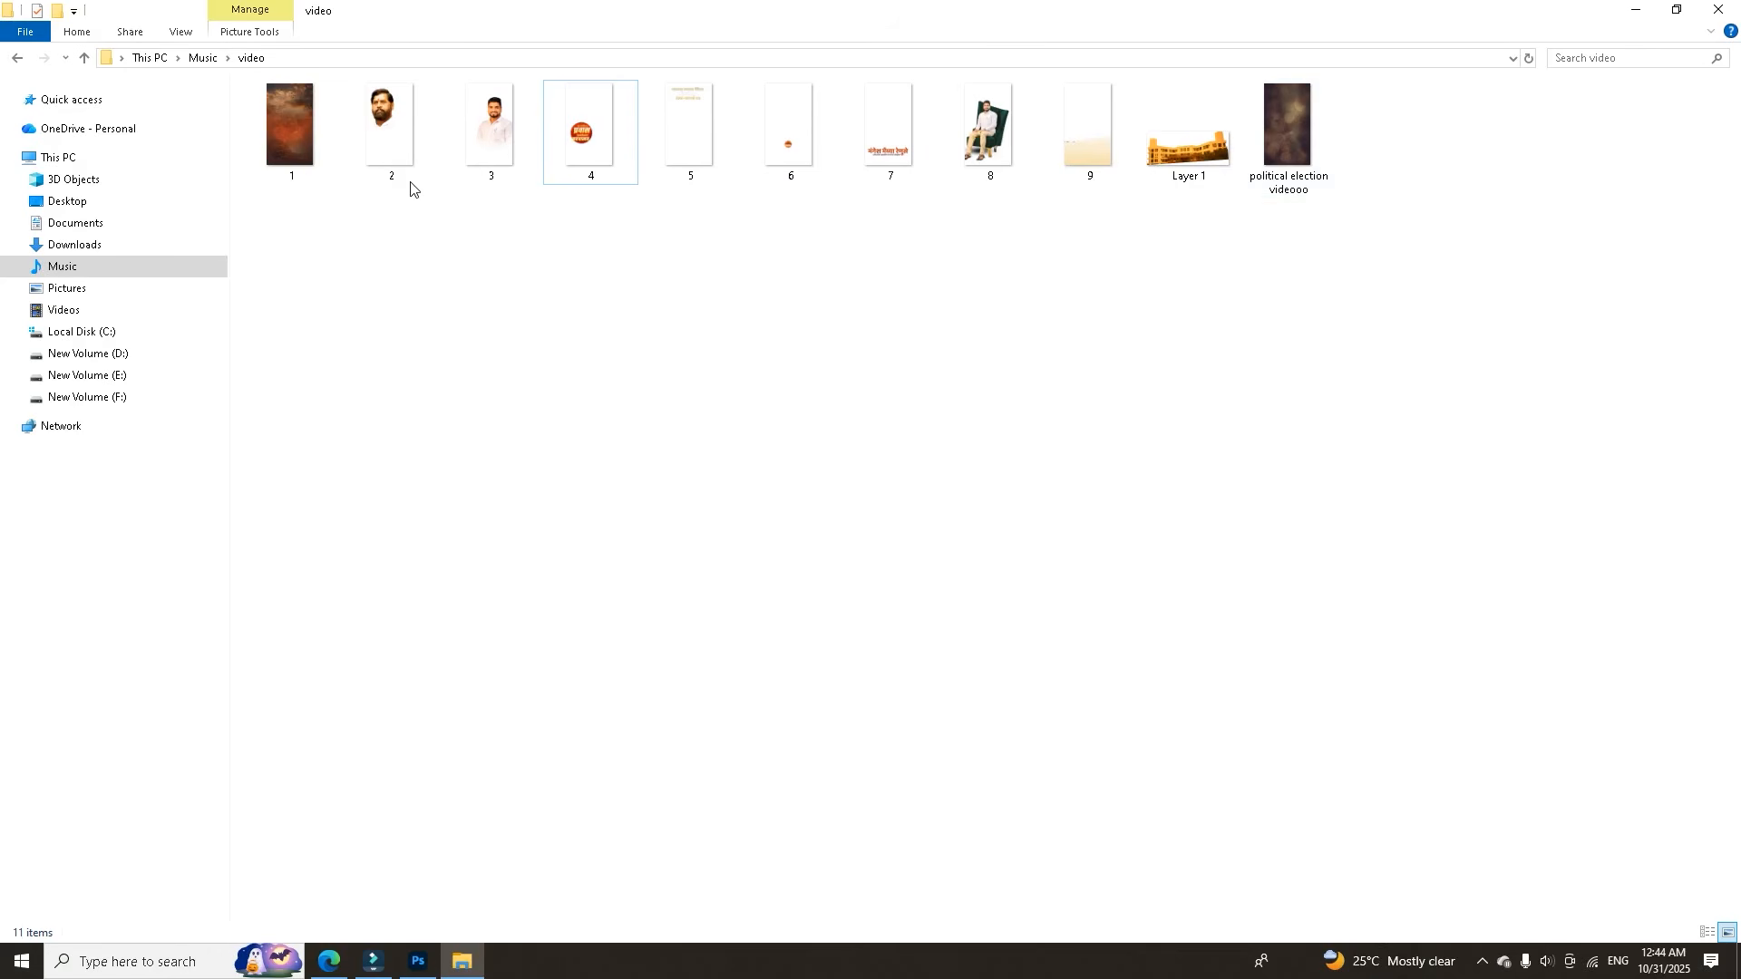
Switch back to Photoshop and select the bearded man's Layer 2.
{"action": "left_click", "coordinate": [418, 961]}
{"action": "left_click", "coordinate": [1507, 750]}
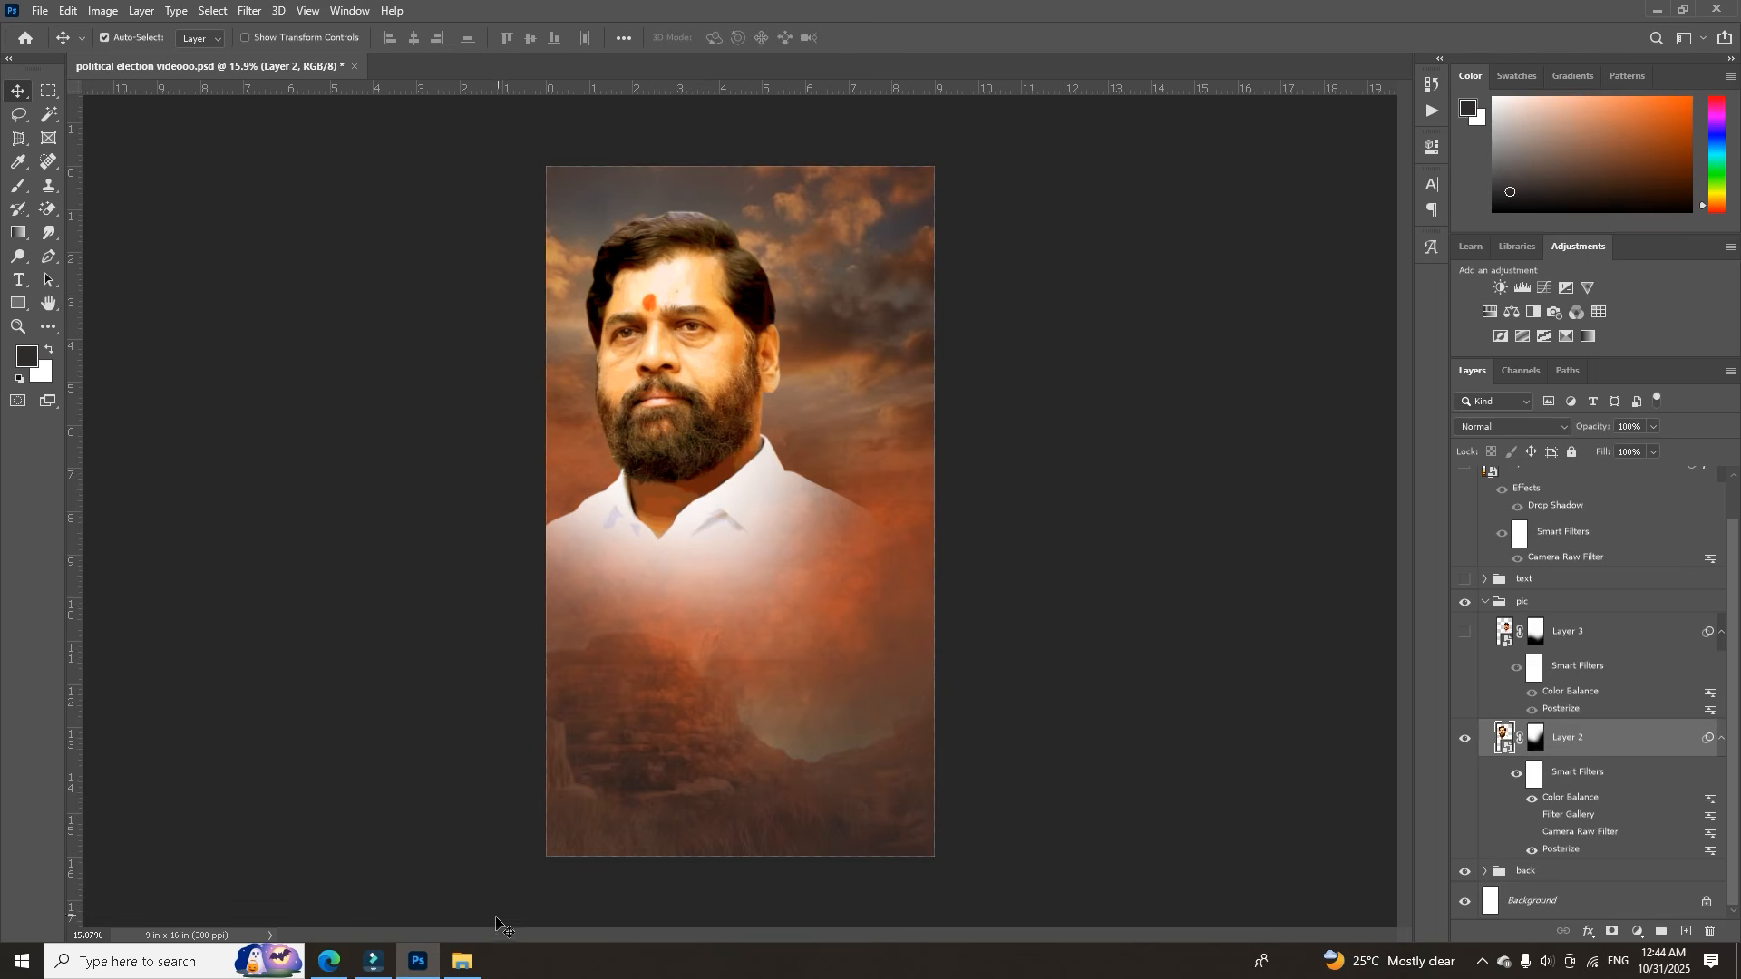
Return to the video folder in File Explorer, review the folder's properties, and select all of its files.
{"action": "left_click", "coordinate": [462, 961]}
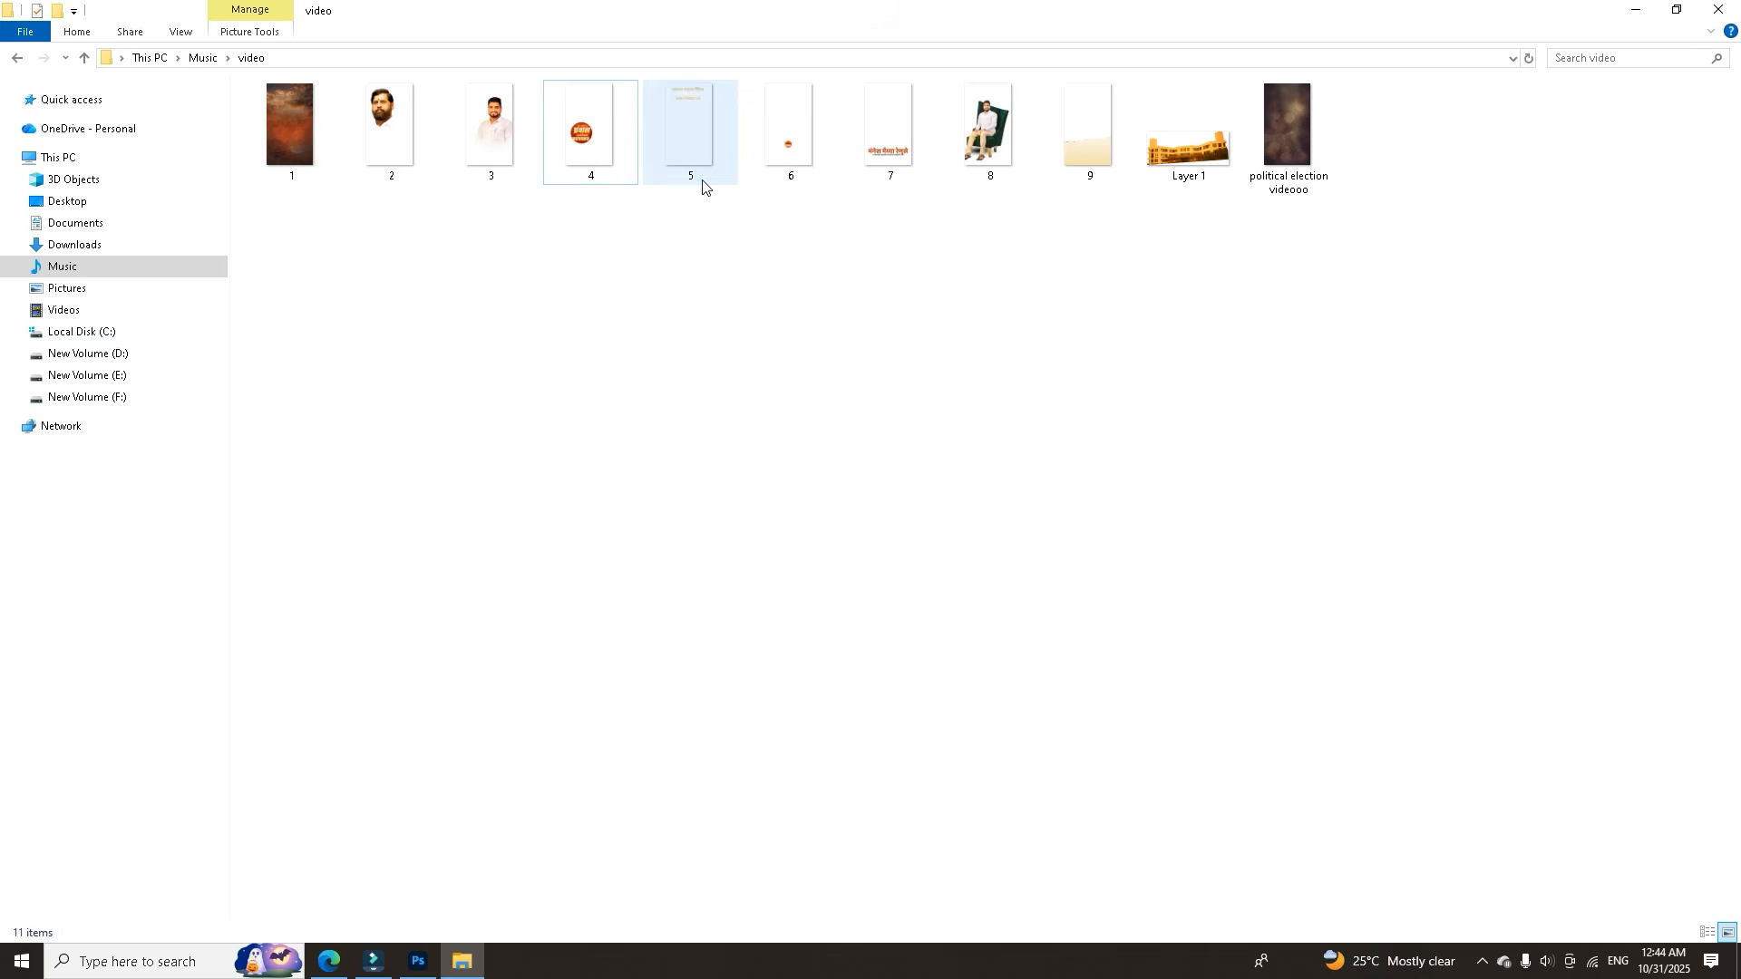
{"action": "right_click", "coordinate": [958, 114]}
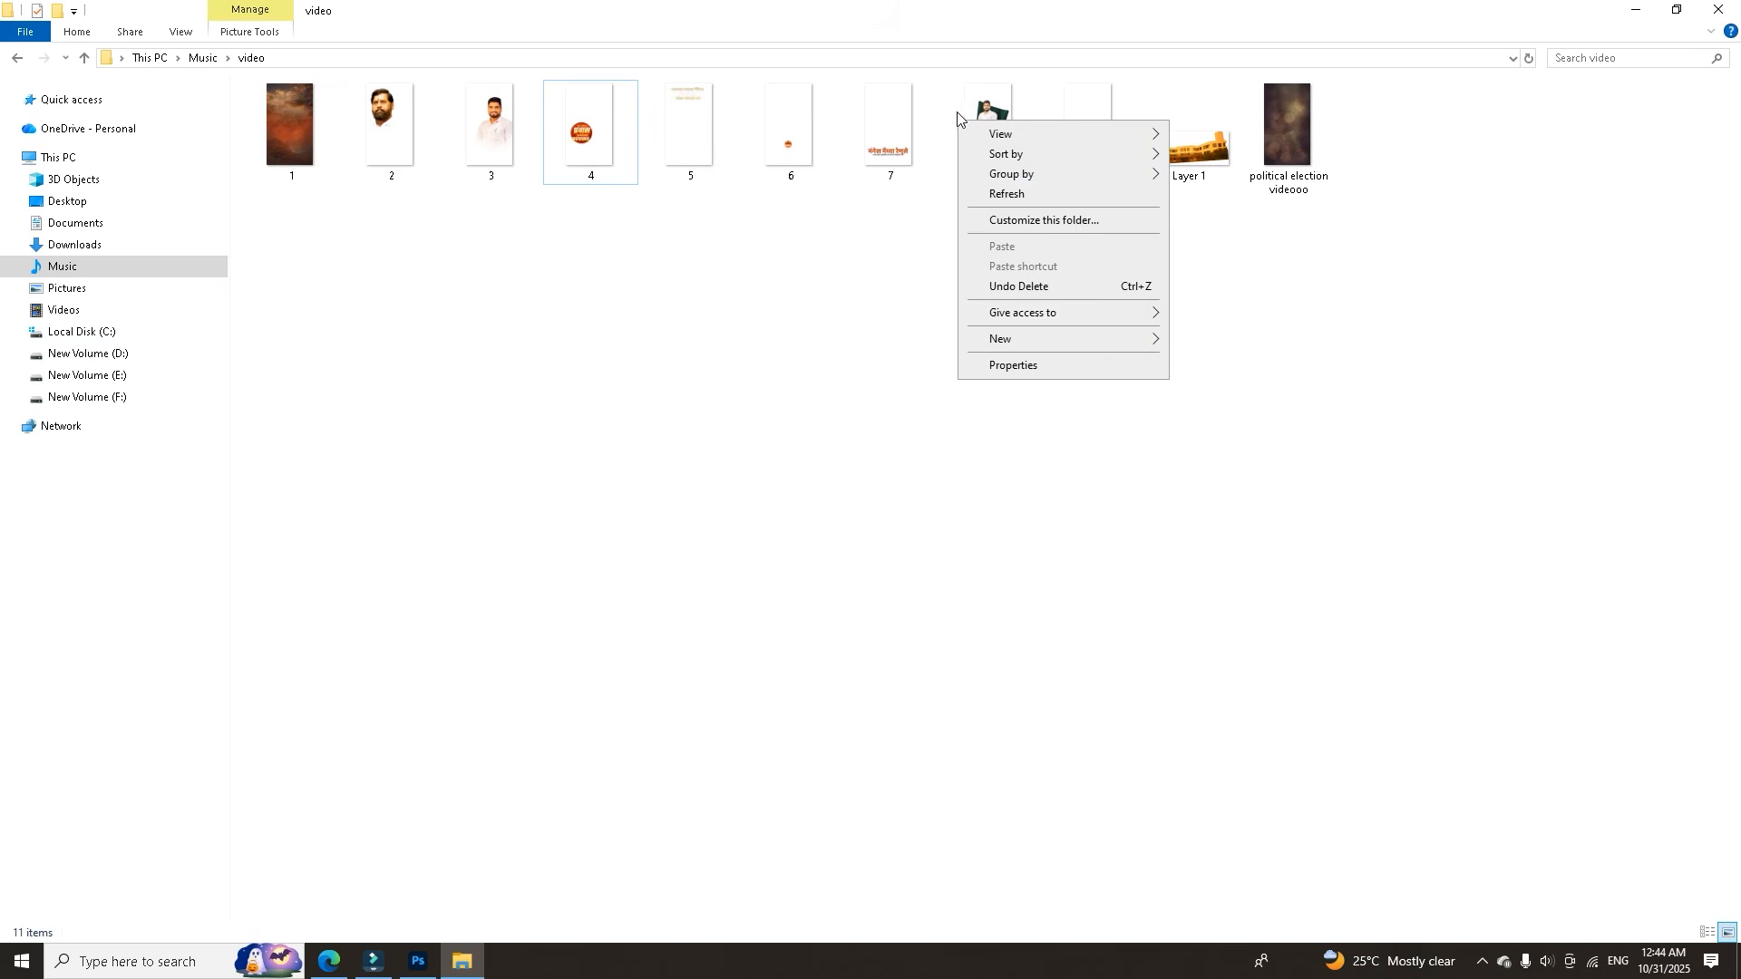
{"action": "left_click", "coordinate": [1064, 370]}
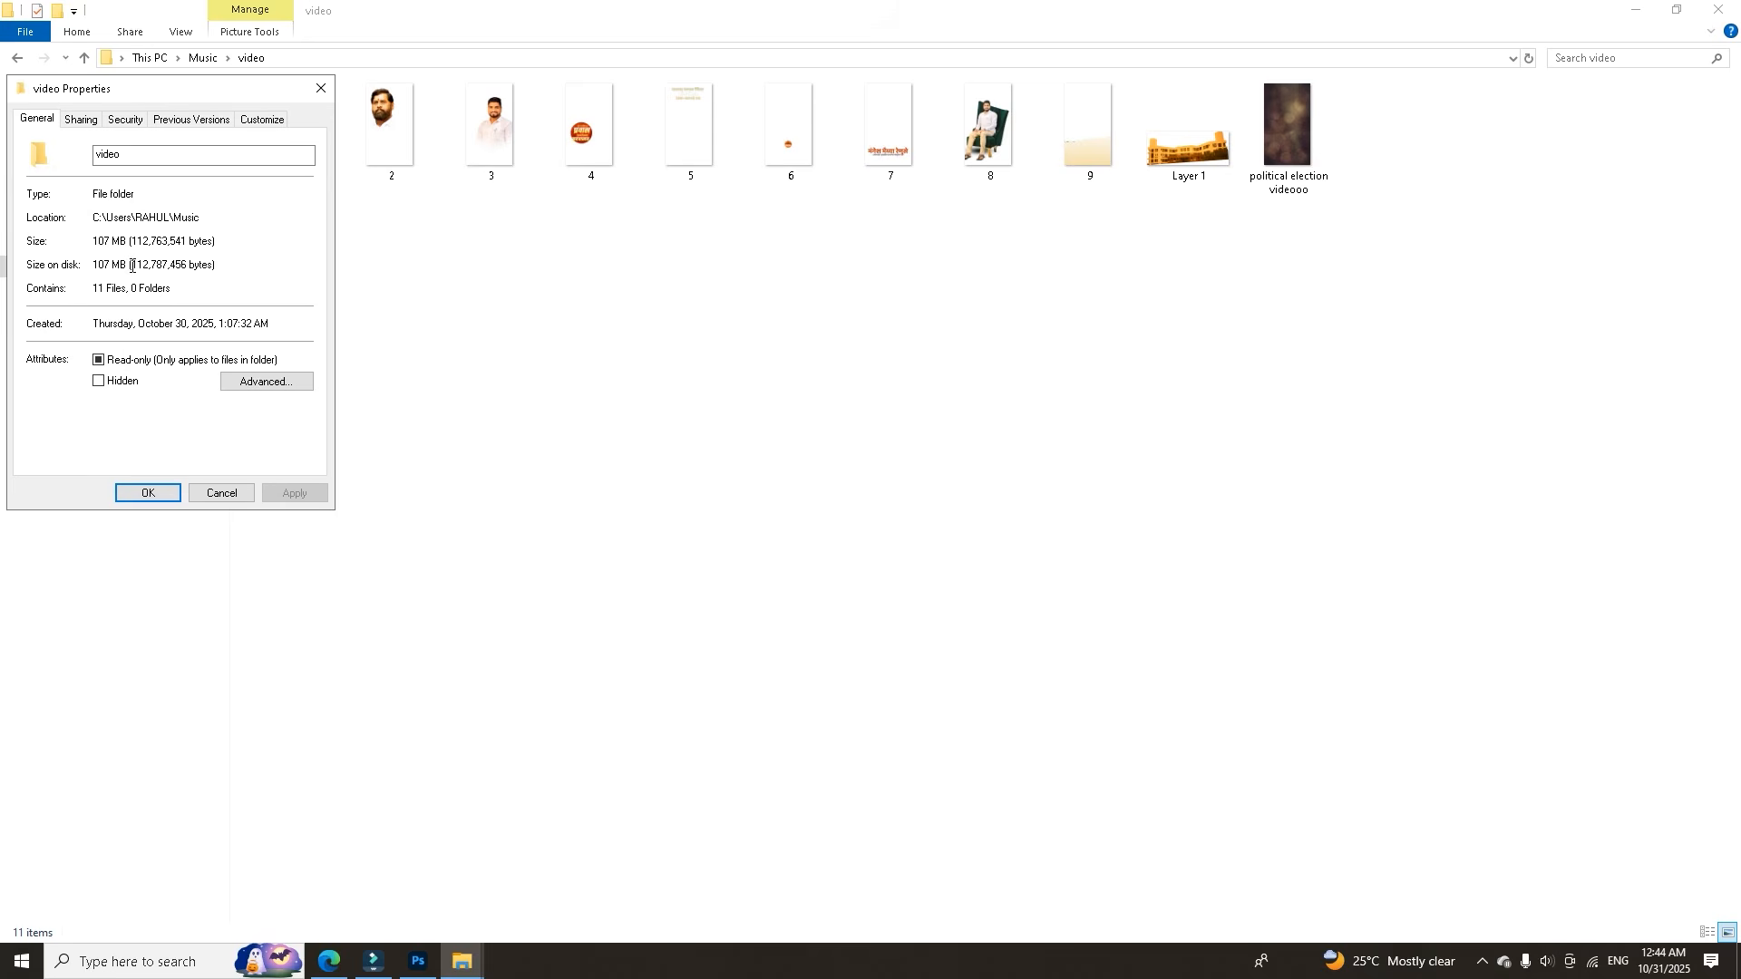
{"action": "left_click", "coordinate": [317, 88]}
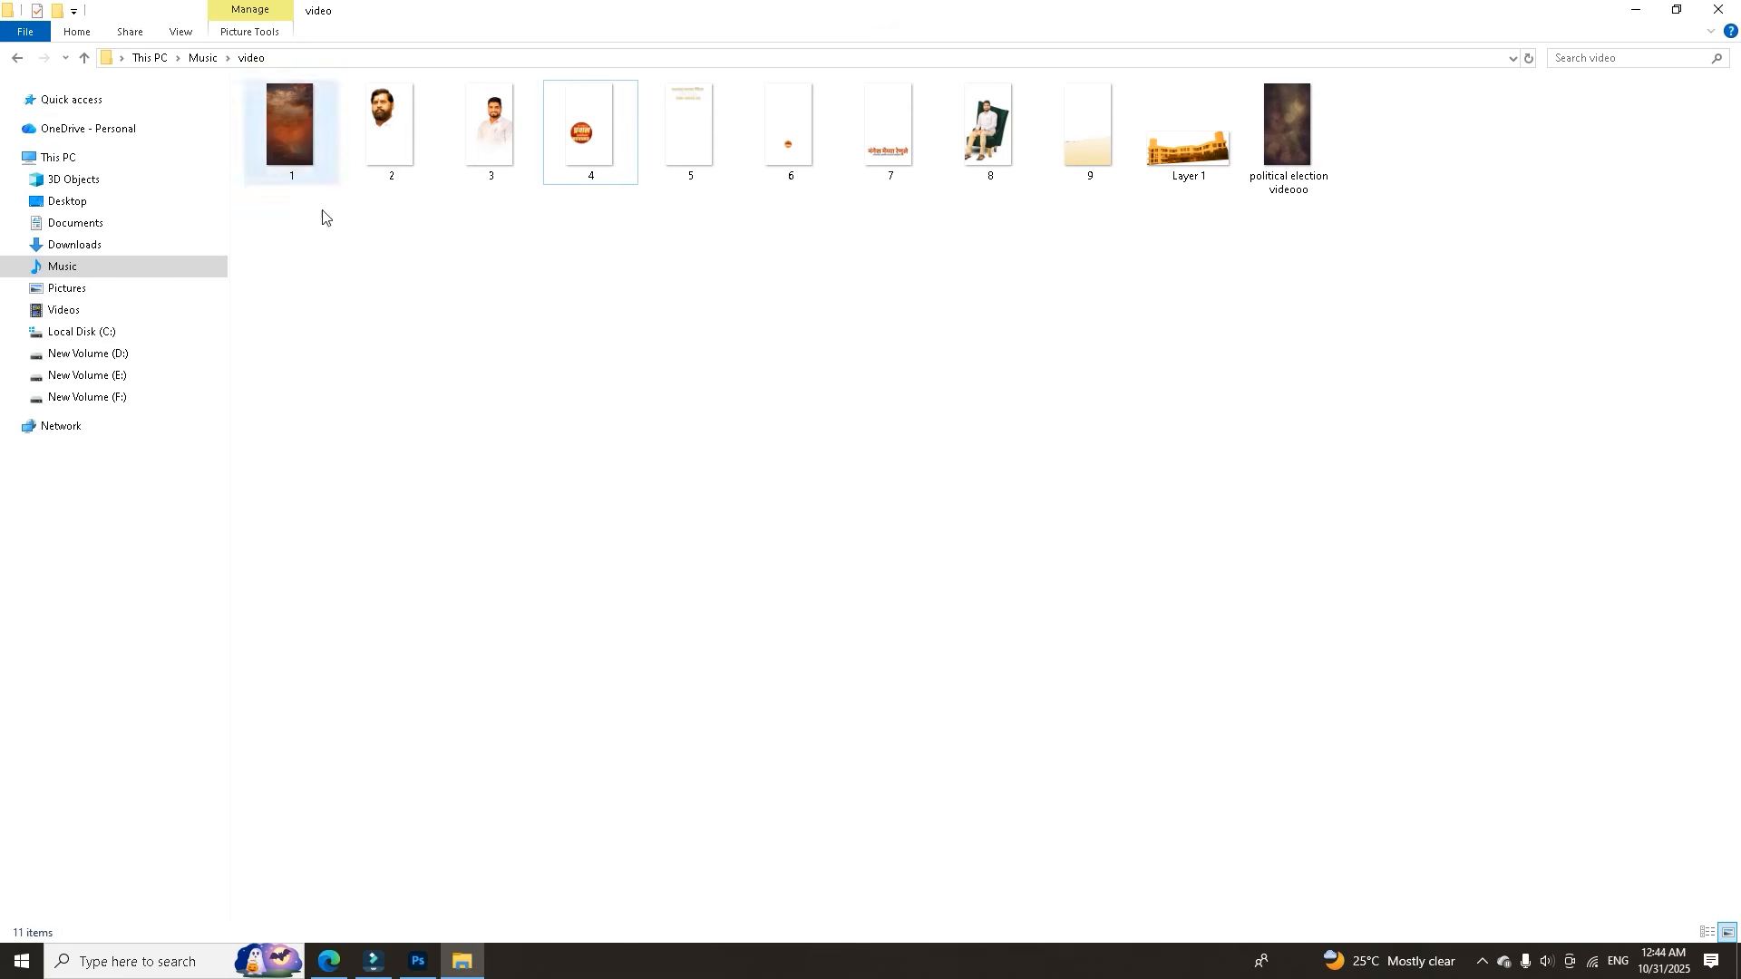
{"action": "left_click_drag", "start_coordinate": [274, 265], "coordinate": [1369, 110]}
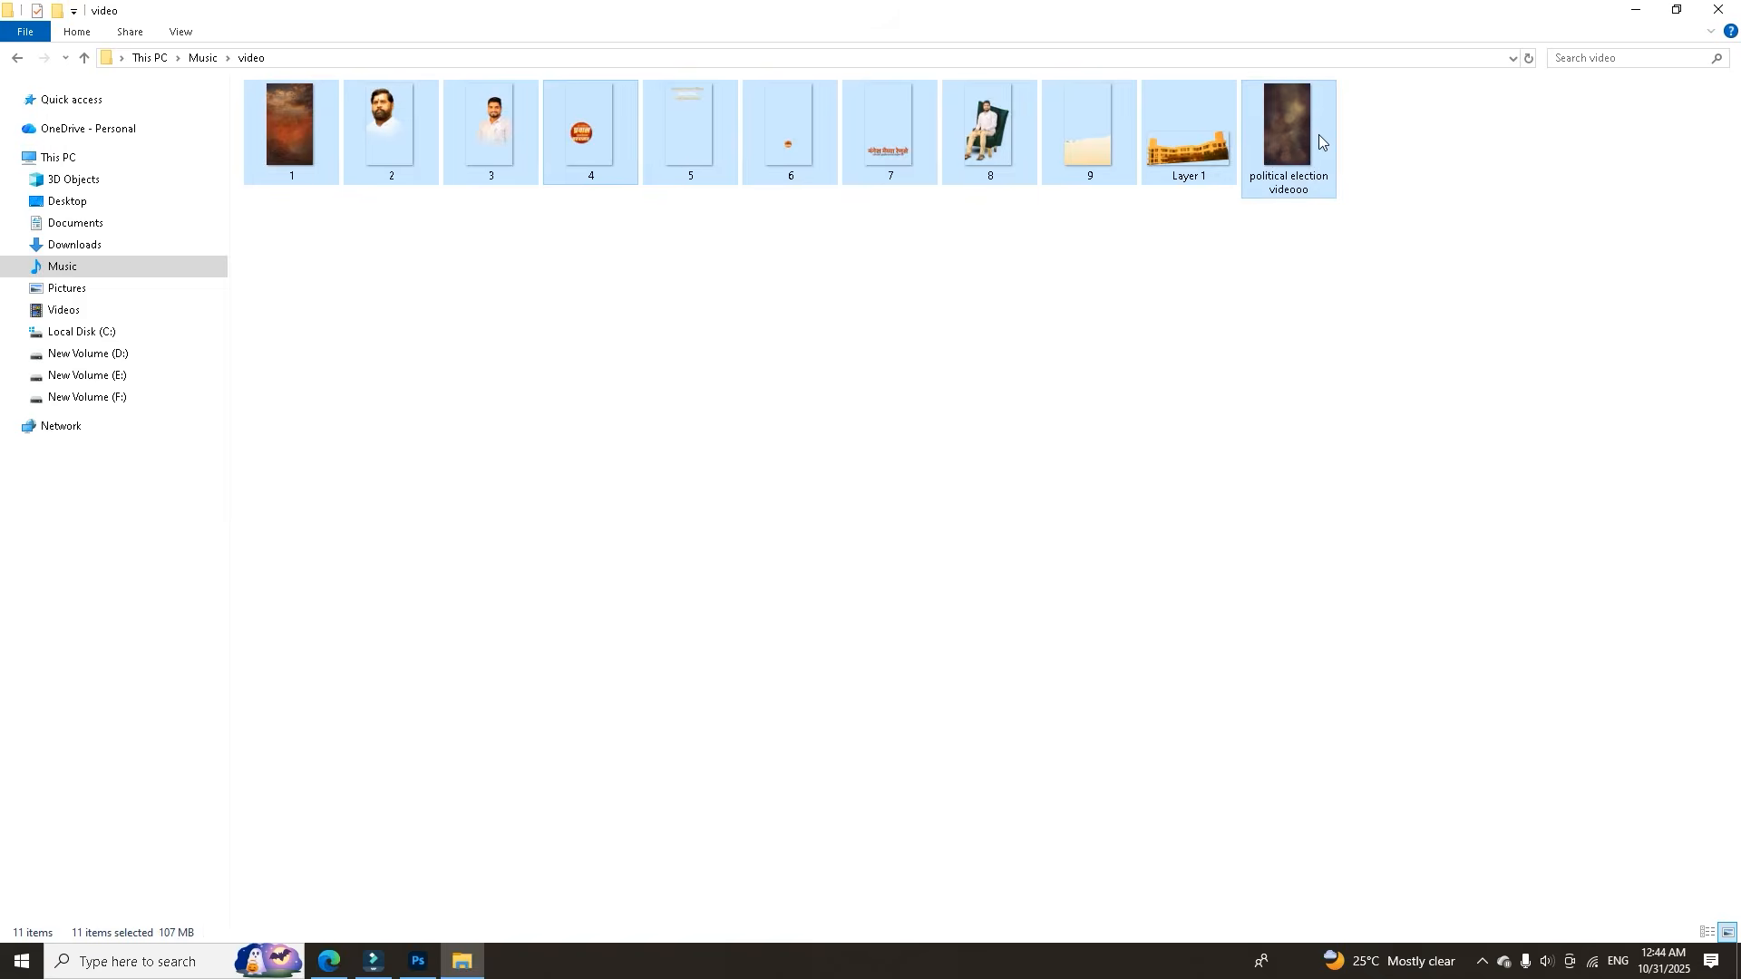
Review the combined properties of all the selected files in the video folder, including their total size.
{"action": "right_click", "coordinate": [1321, 136]}
{"action": "left_click", "coordinate": [1395, 693]}
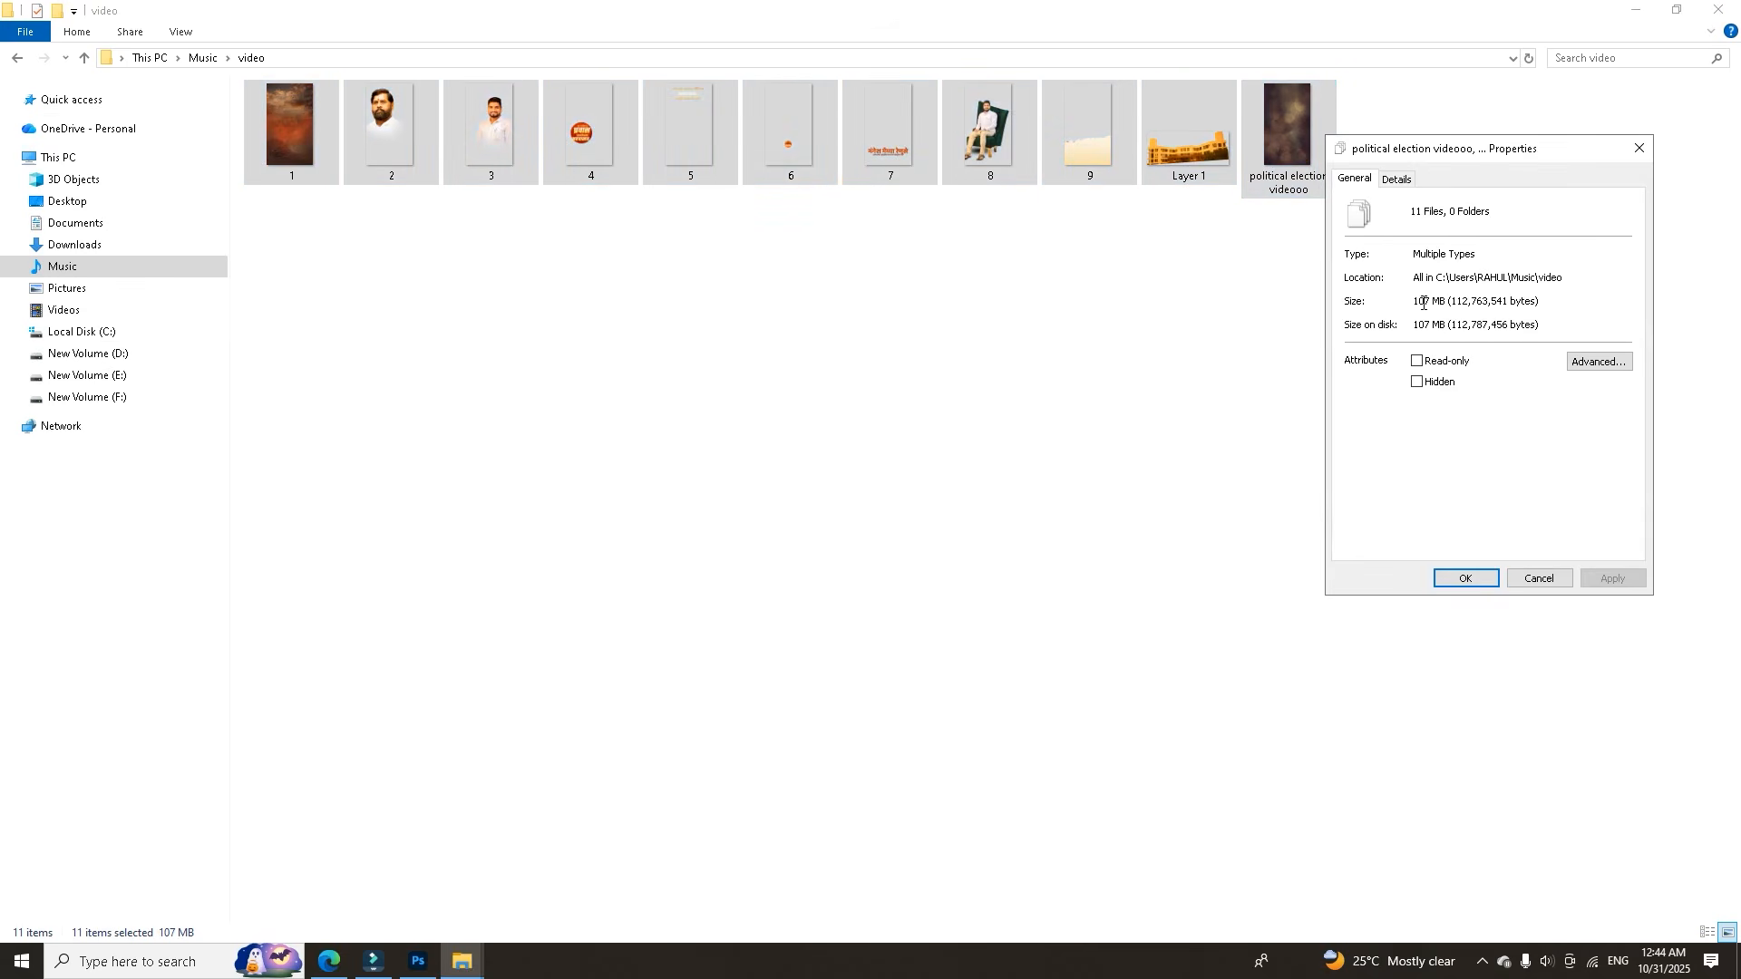
{"action": "left_click", "coordinate": [1638, 148]}
{"action": "left_click", "coordinate": [1029, 208]}
Check the file properties of images 8 and 4 in the video folder.
{"action": "right_click", "coordinate": [966, 136]}
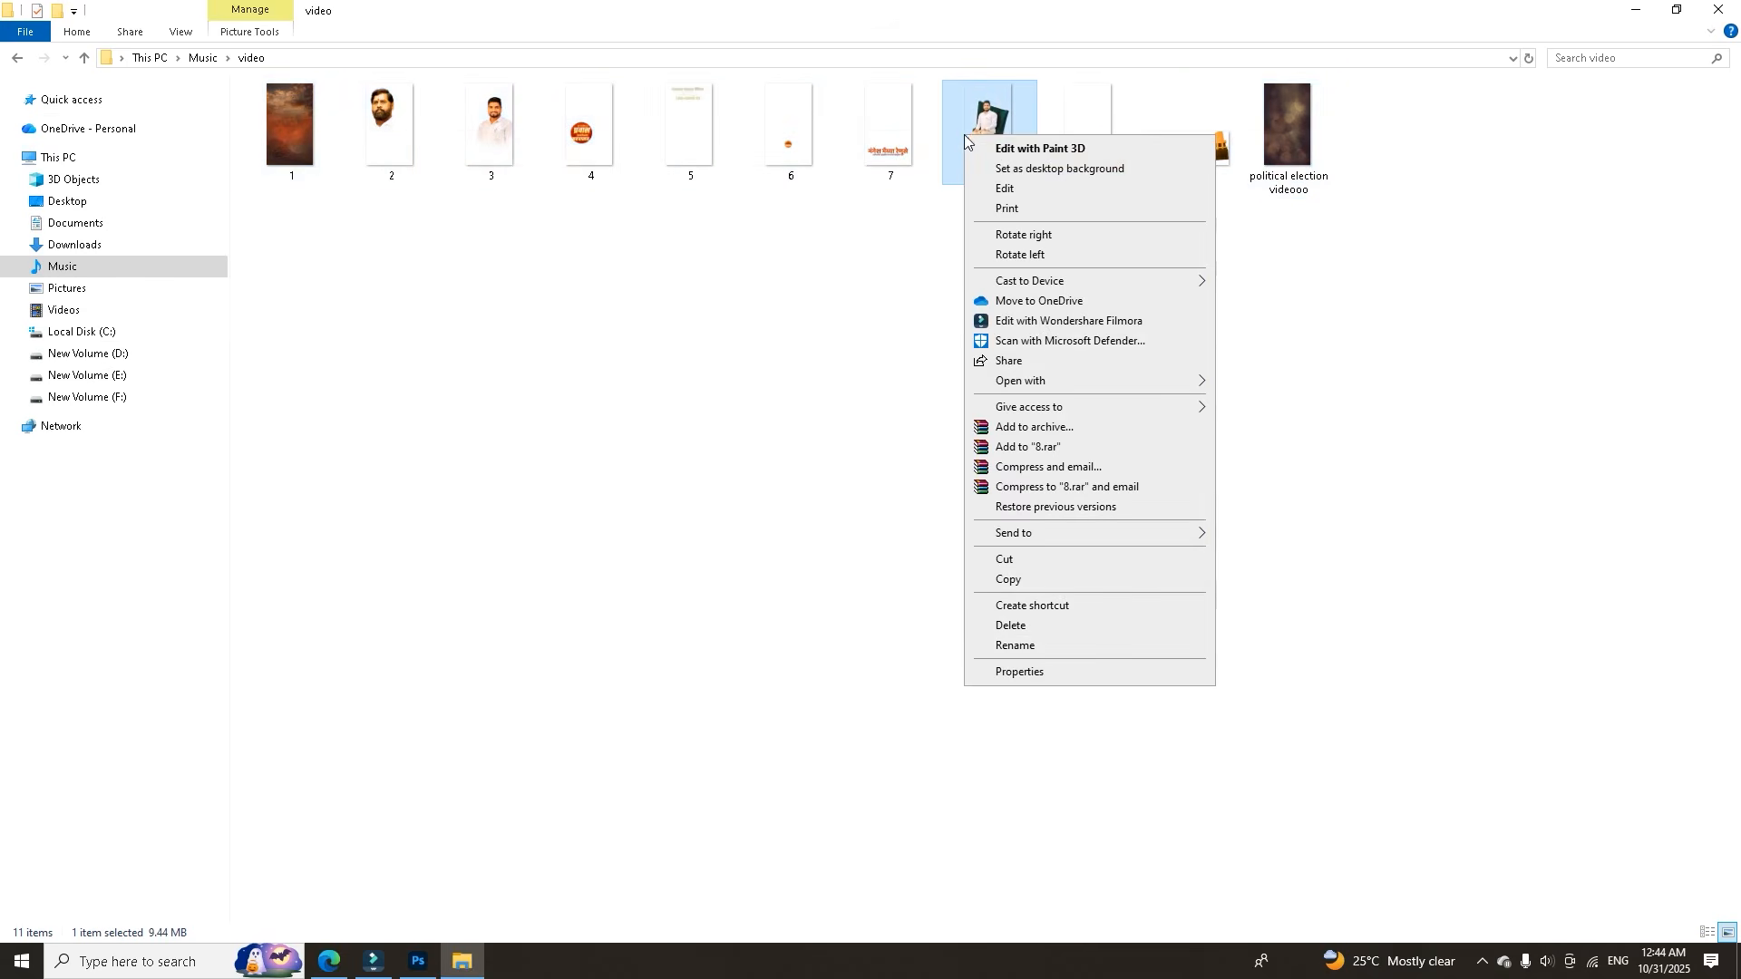
{"action": "left_click", "coordinate": [1033, 671]}
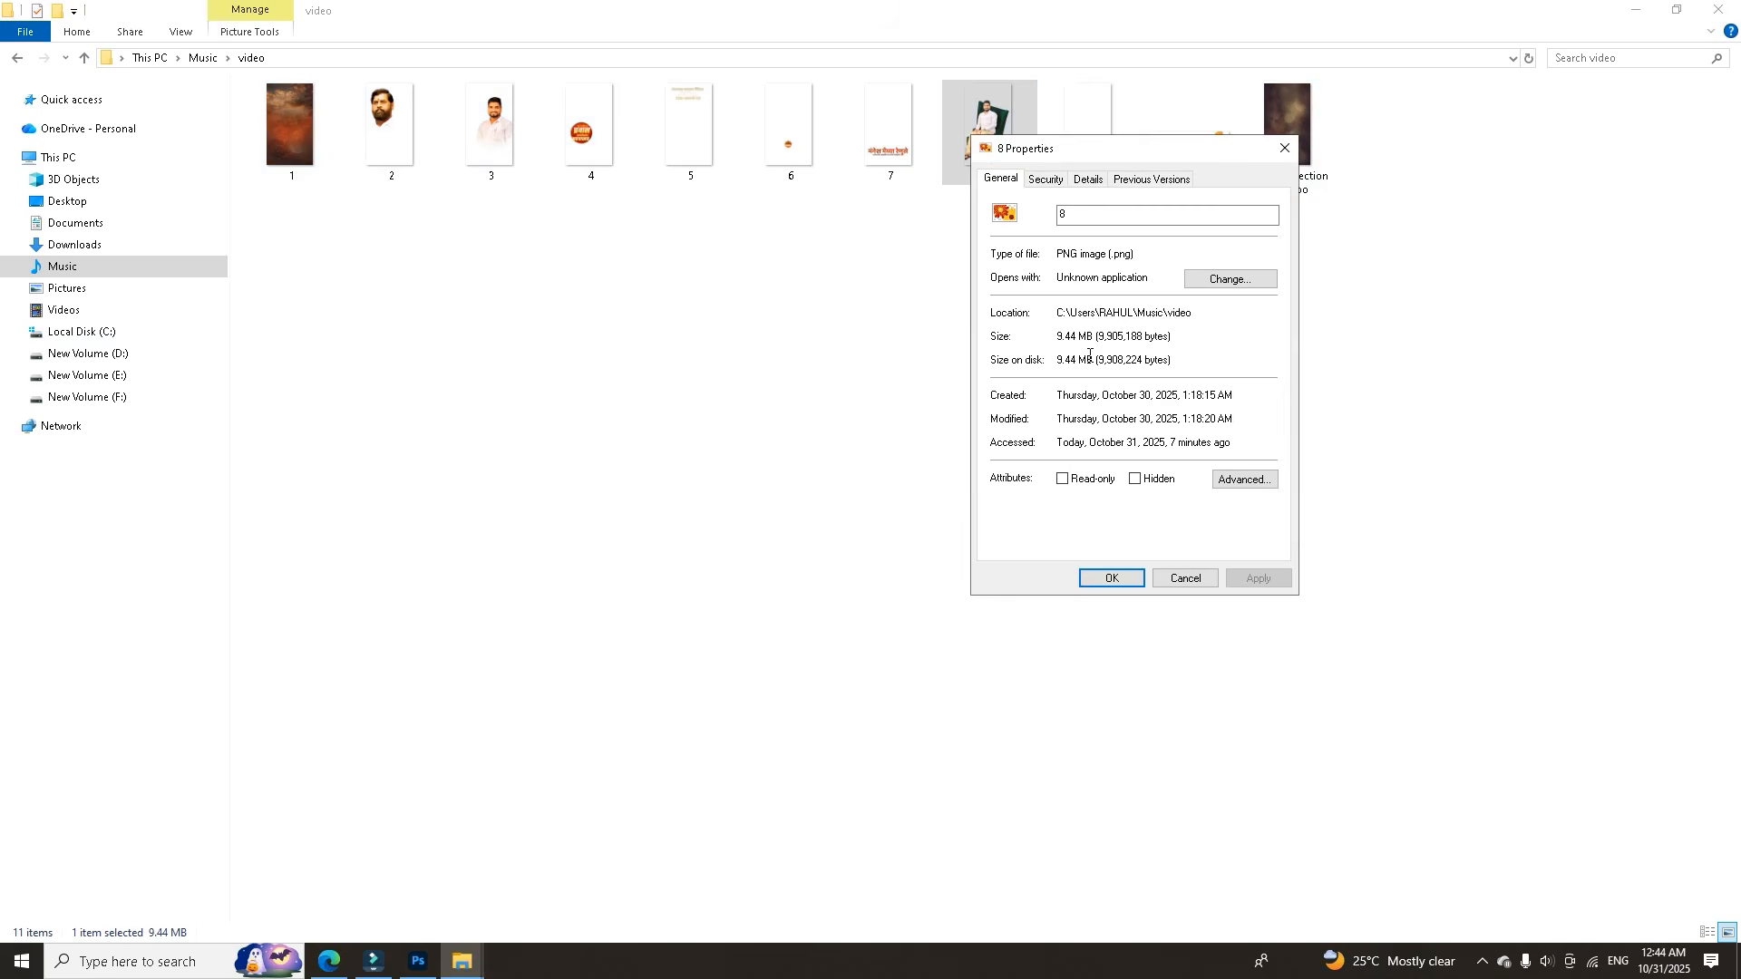
{"action": "left_click", "coordinate": [1284, 148]}
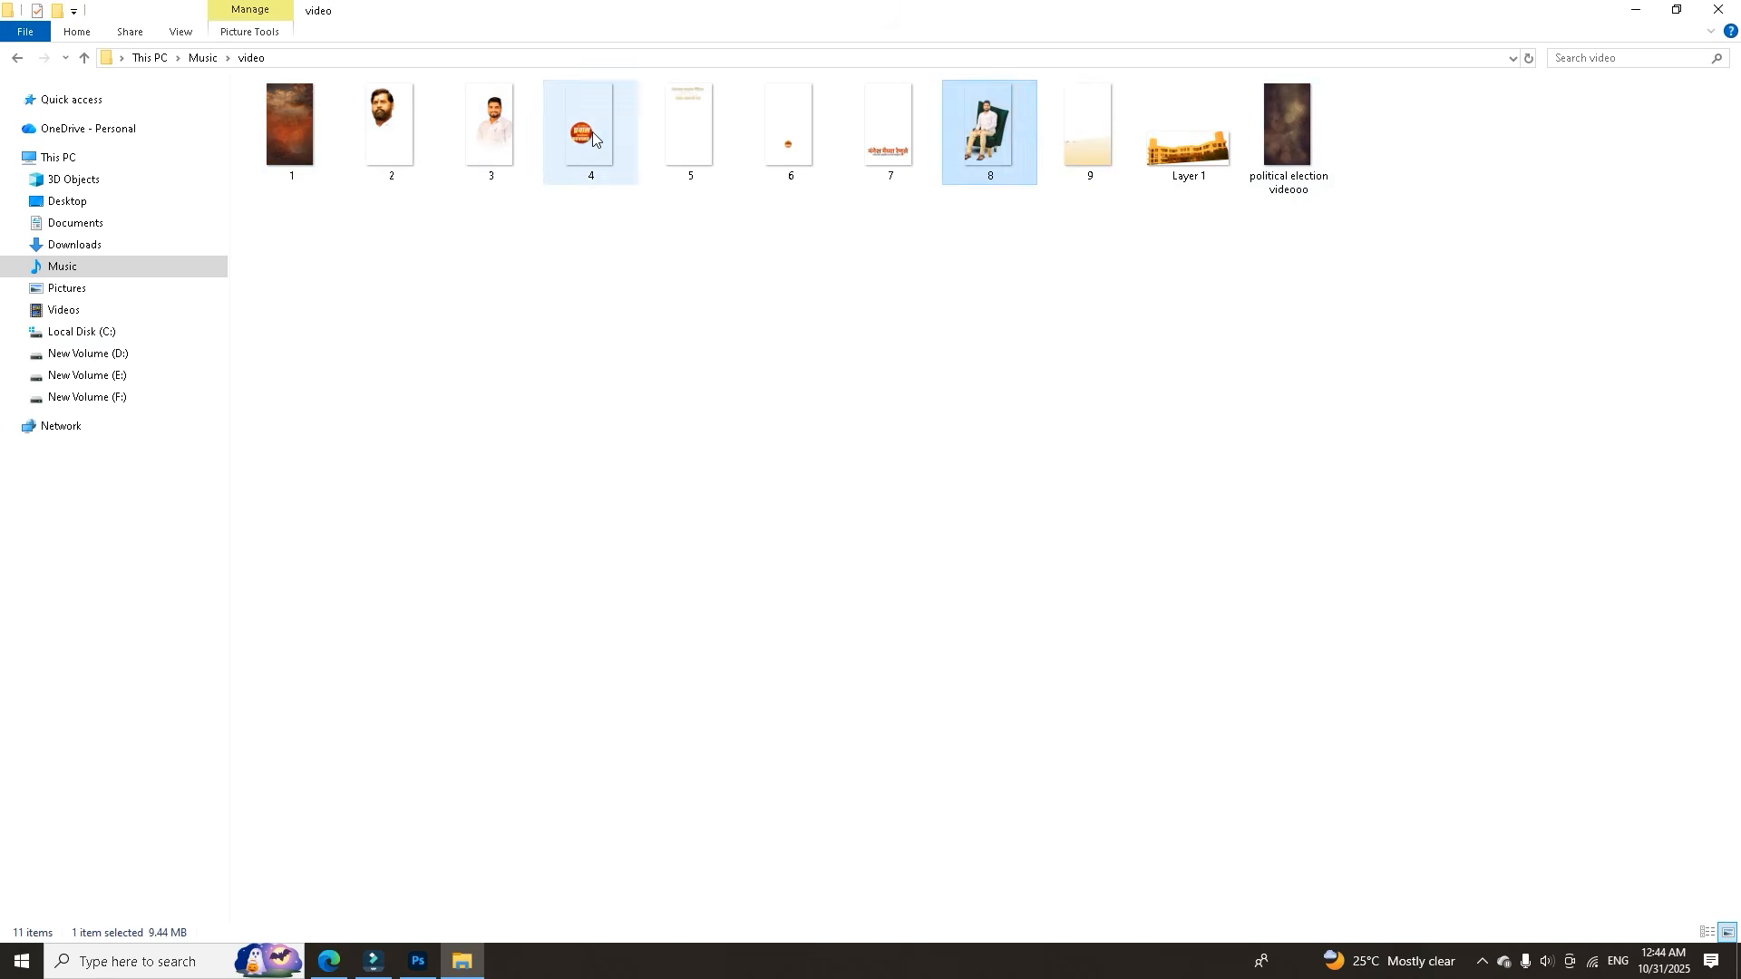
{"action": "right_click", "coordinate": [591, 132]}
{"action": "left_click", "coordinate": [666, 669]}
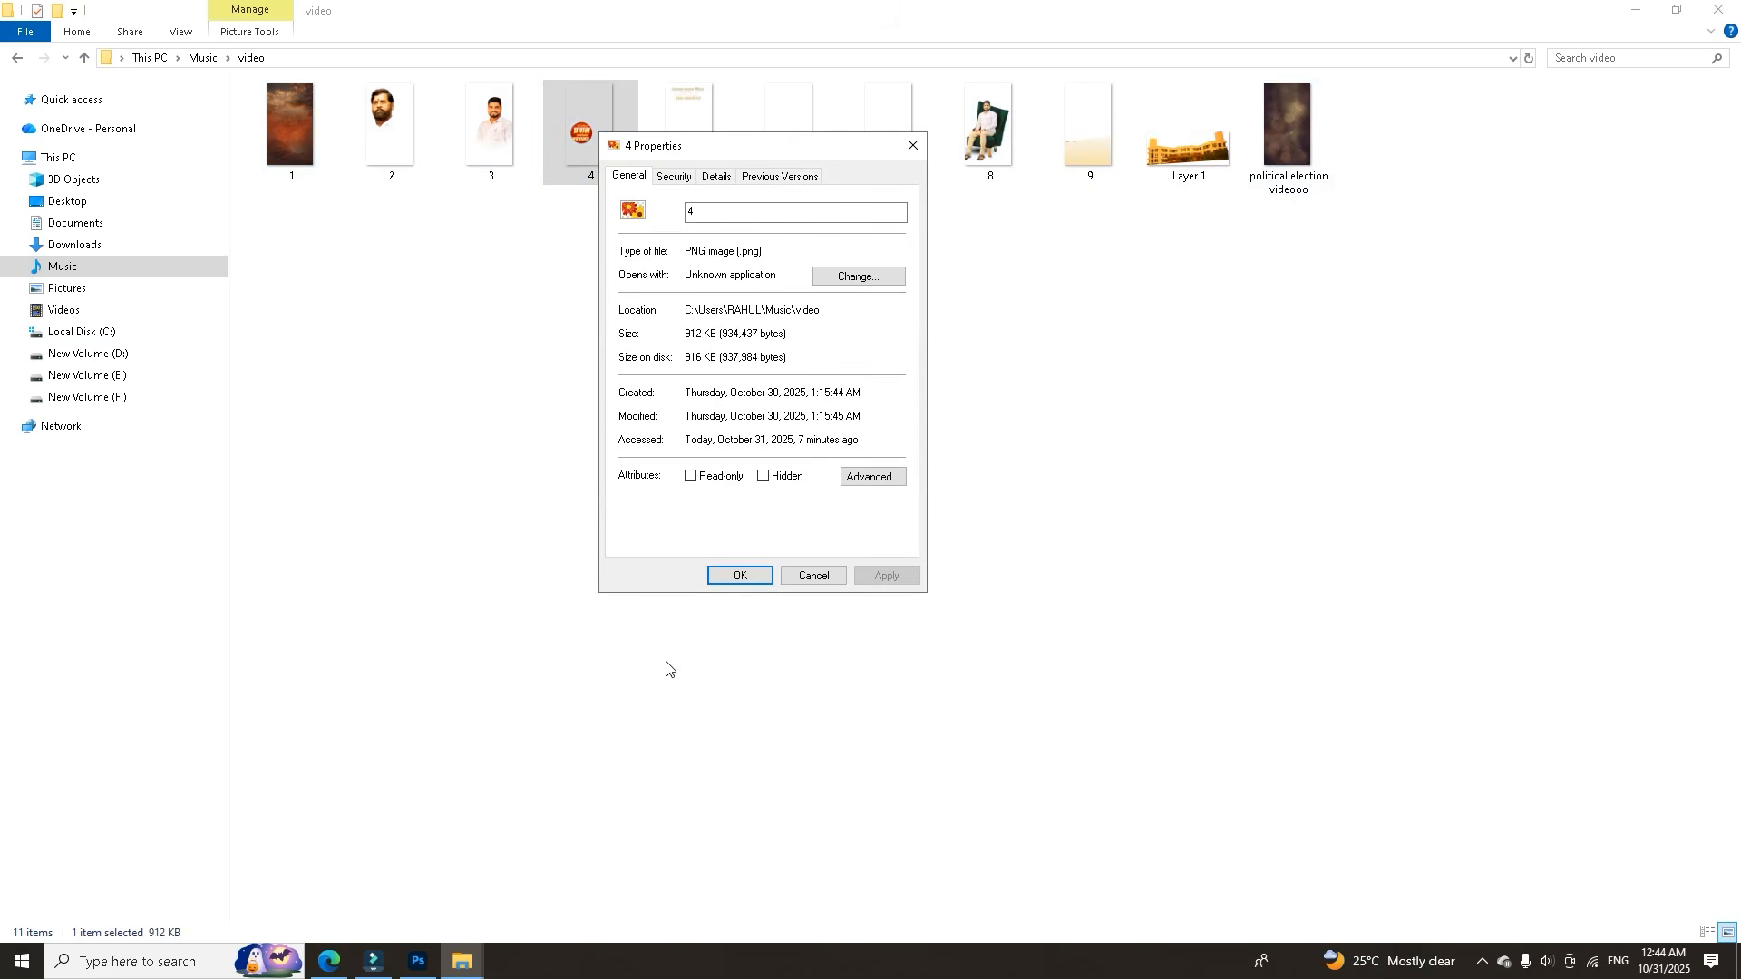
{"action": "left_click", "coordinate": [913, 148]}
{"action": "left_click", "coordinate": [708, 282]}
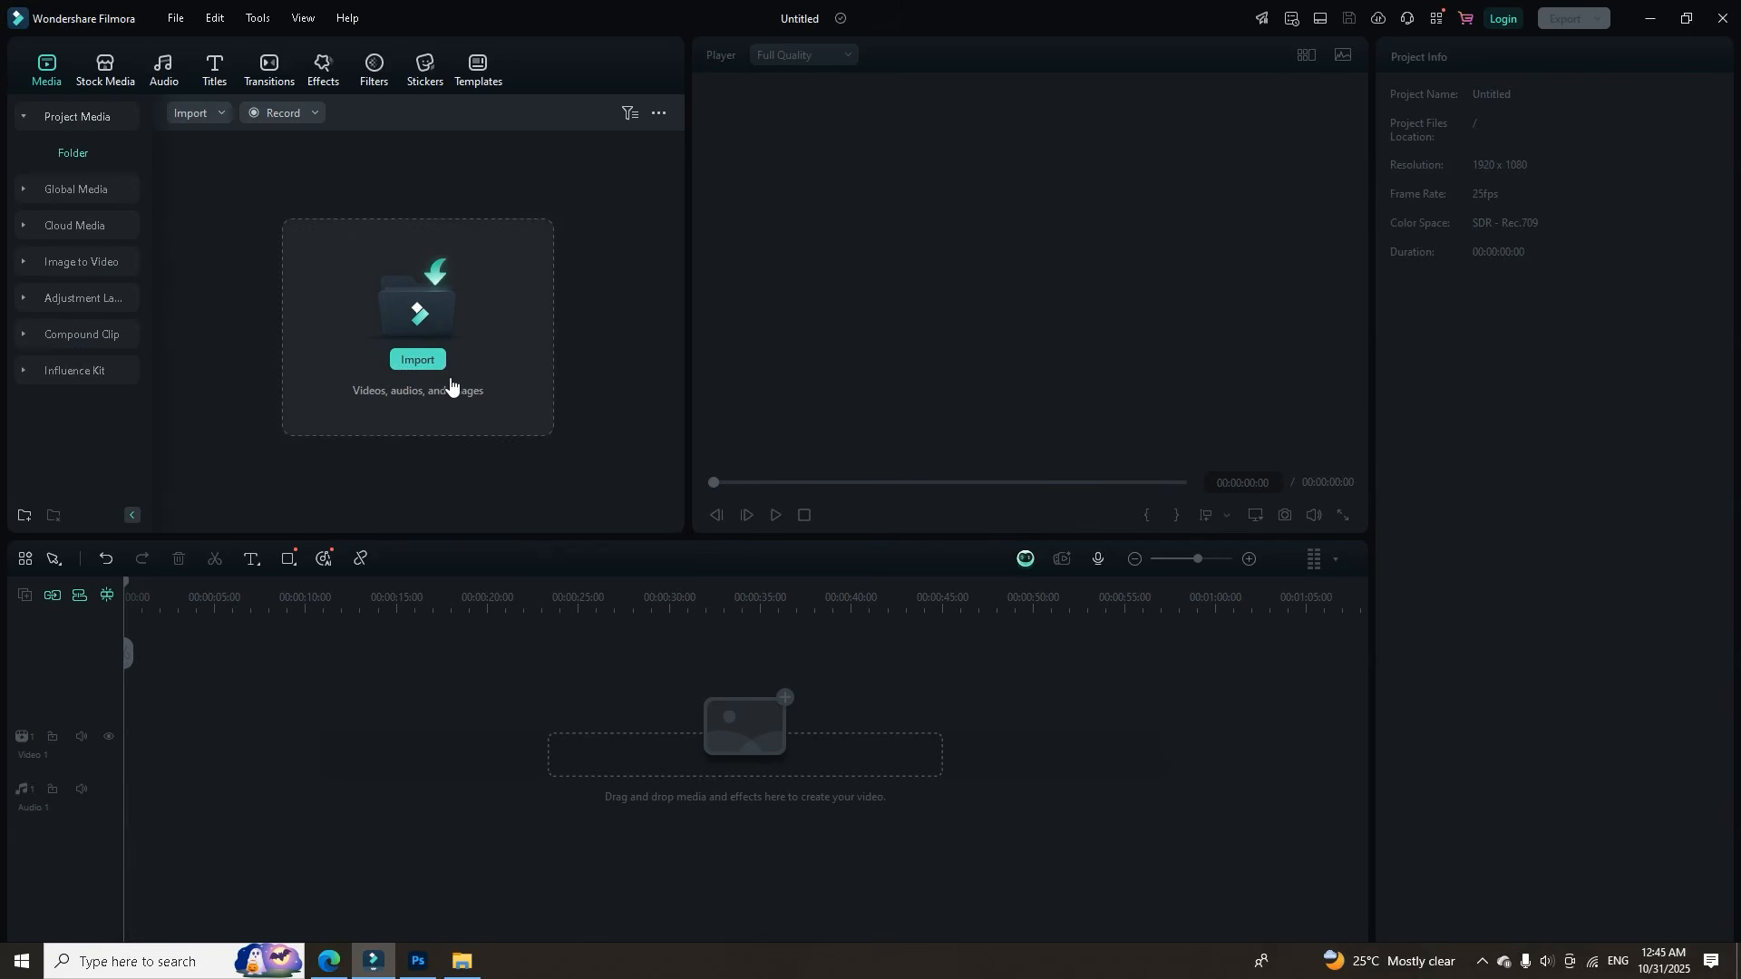
In Wondershare Filmora, import all eleven images from the video folder and place image 1 at the start of the Video 1 track.
{"action": "left_click", "coordinate": [420, 362]}
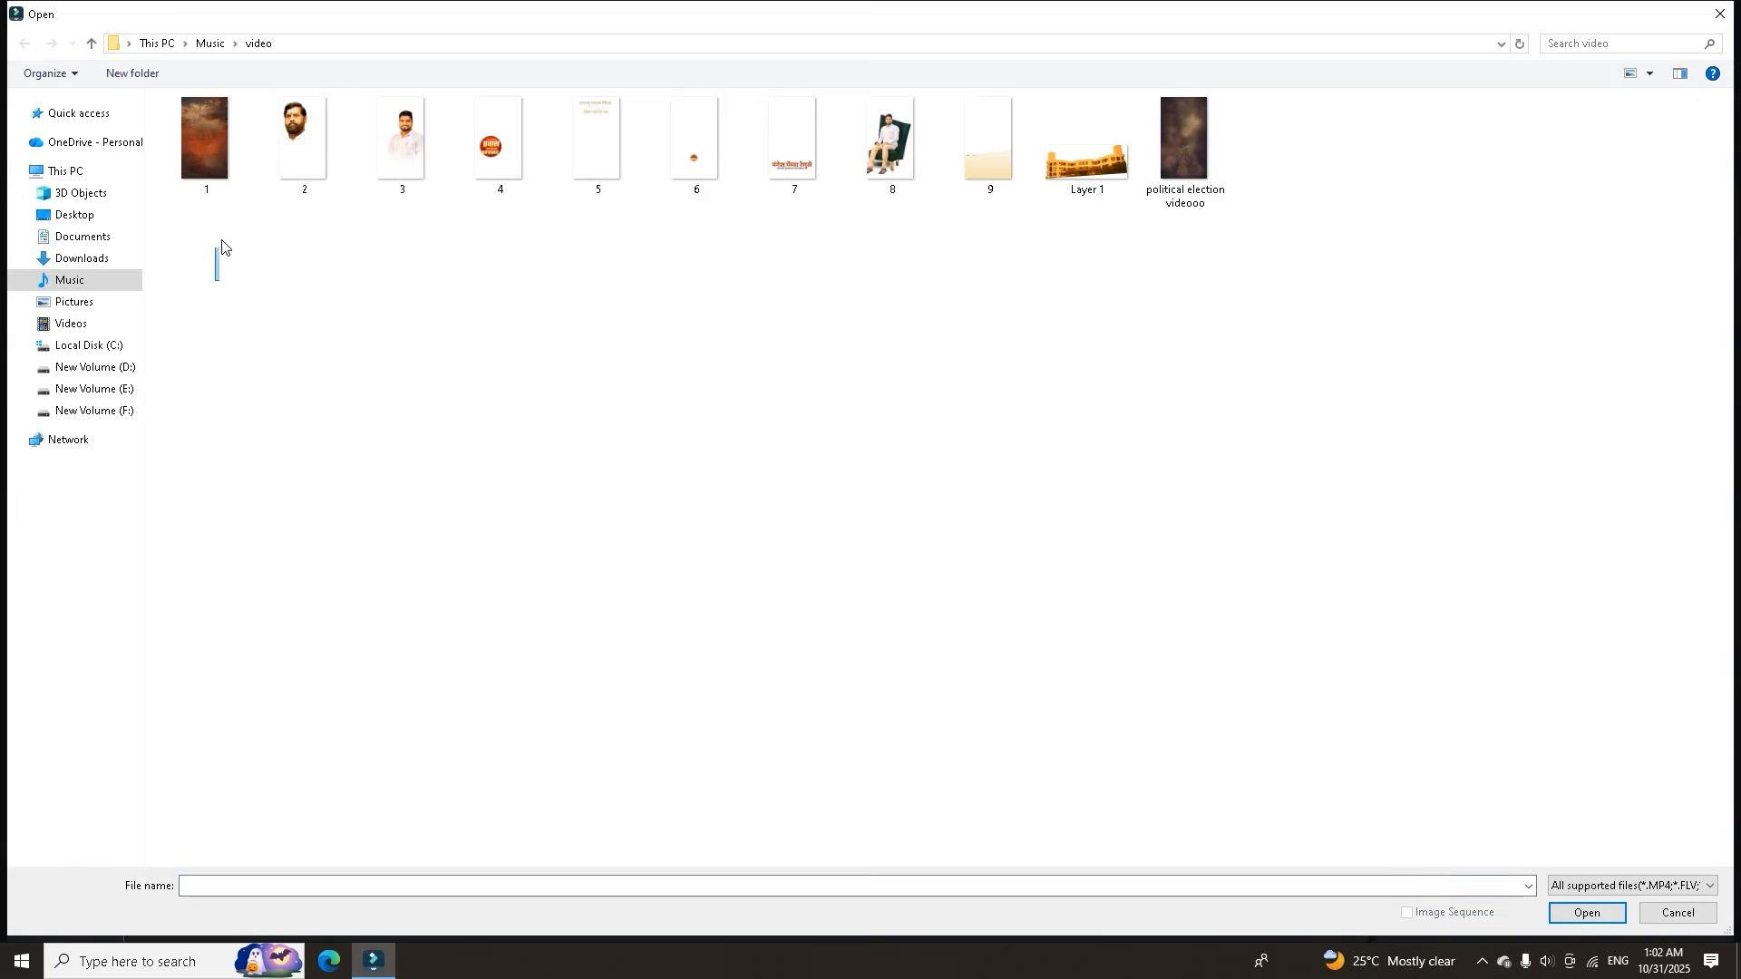
{"action": "left_click_drag", "start_coordinate": [215, 281], "coordinate": [1255, 171]}
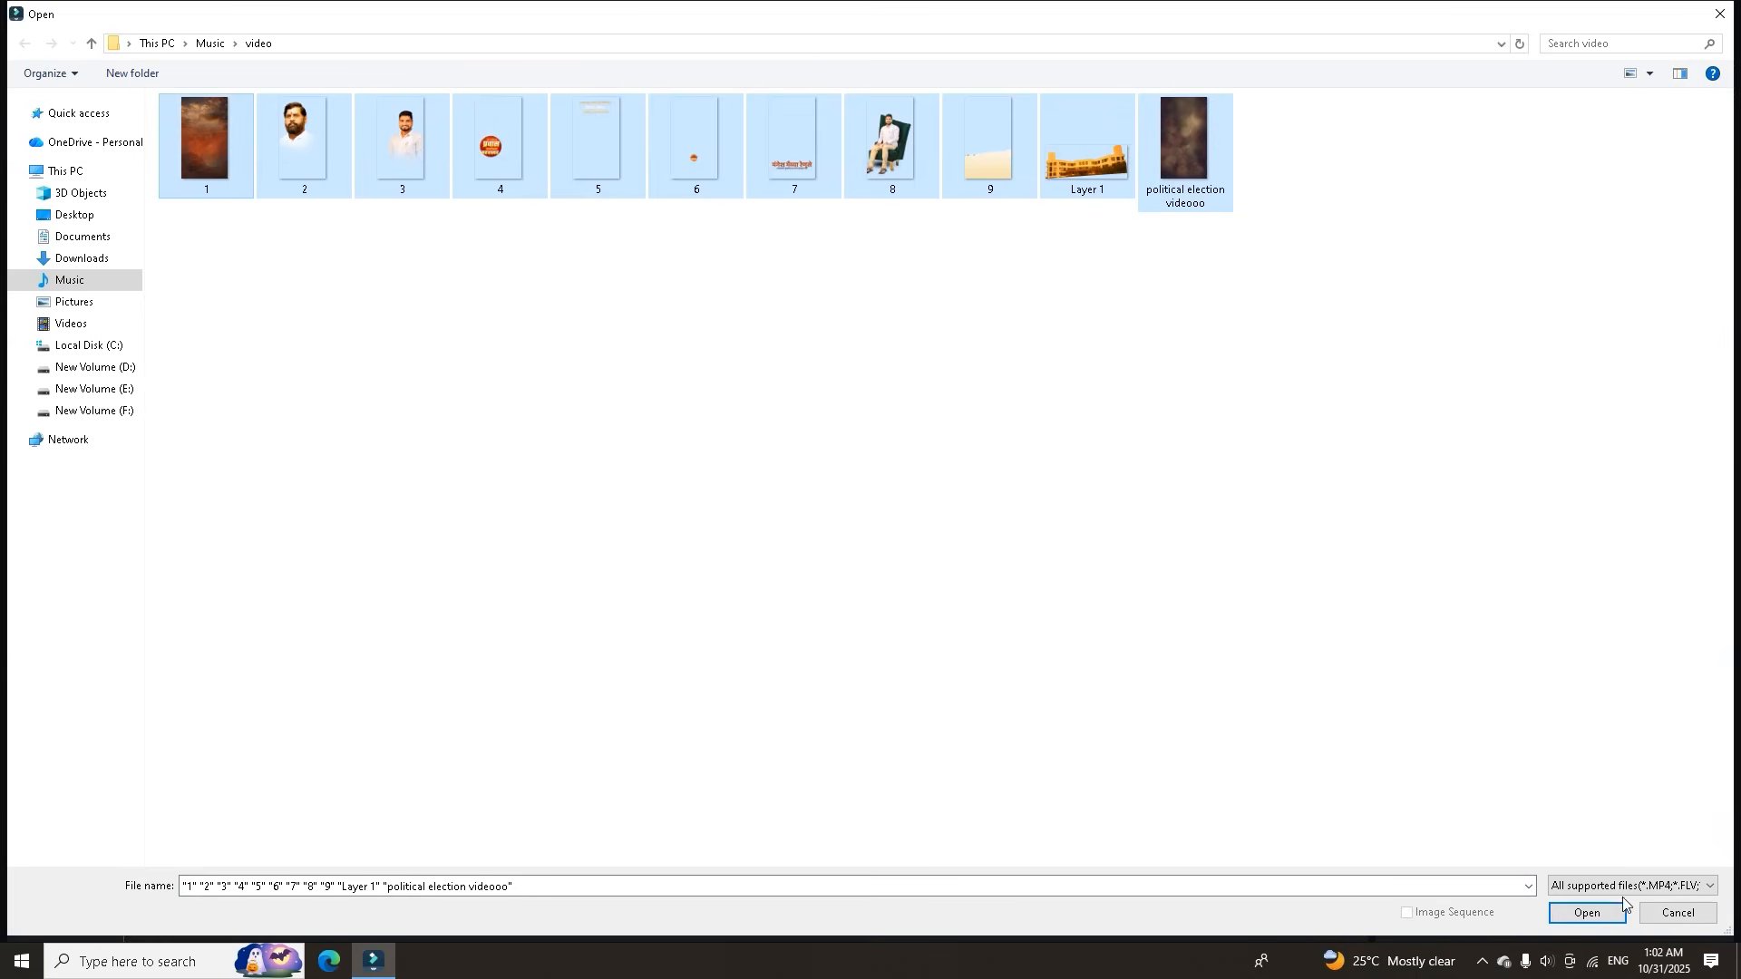
{"action": "left_click", "coordinate": [1586, 913]}
{"action": "left_click", "coordinate": [433, 412]}
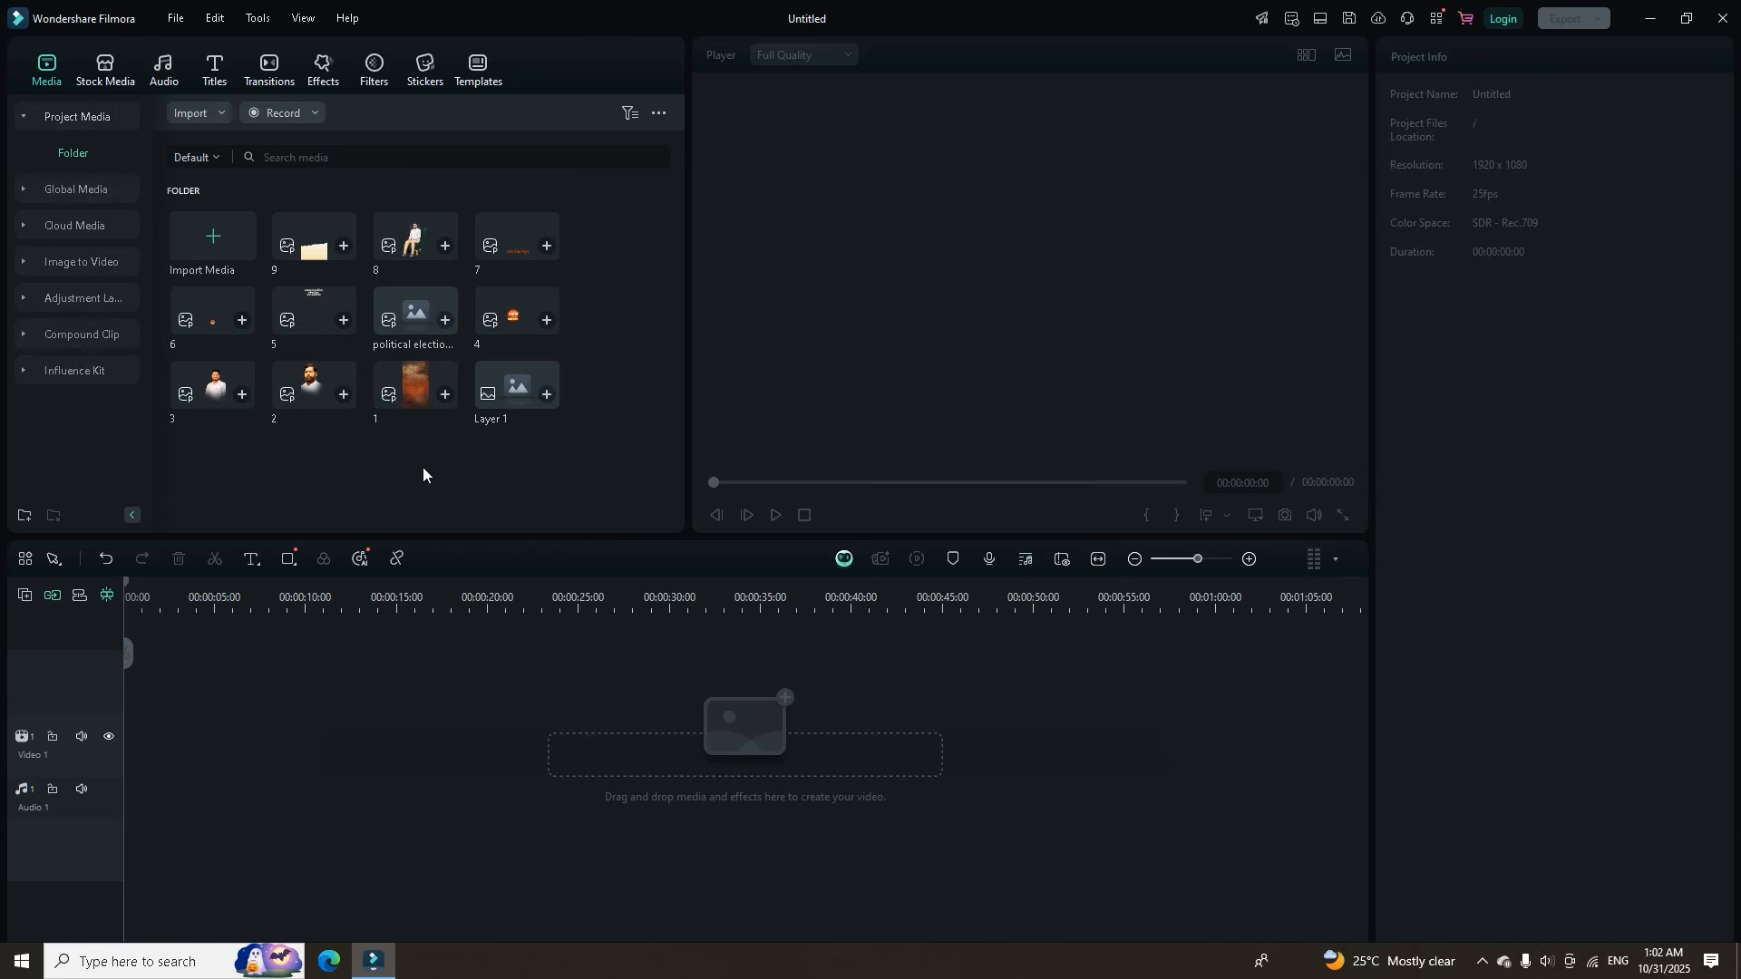
{"action": "left_click_drag", "start_coordinate": [411, 404], "coordinate": [169, 759]}
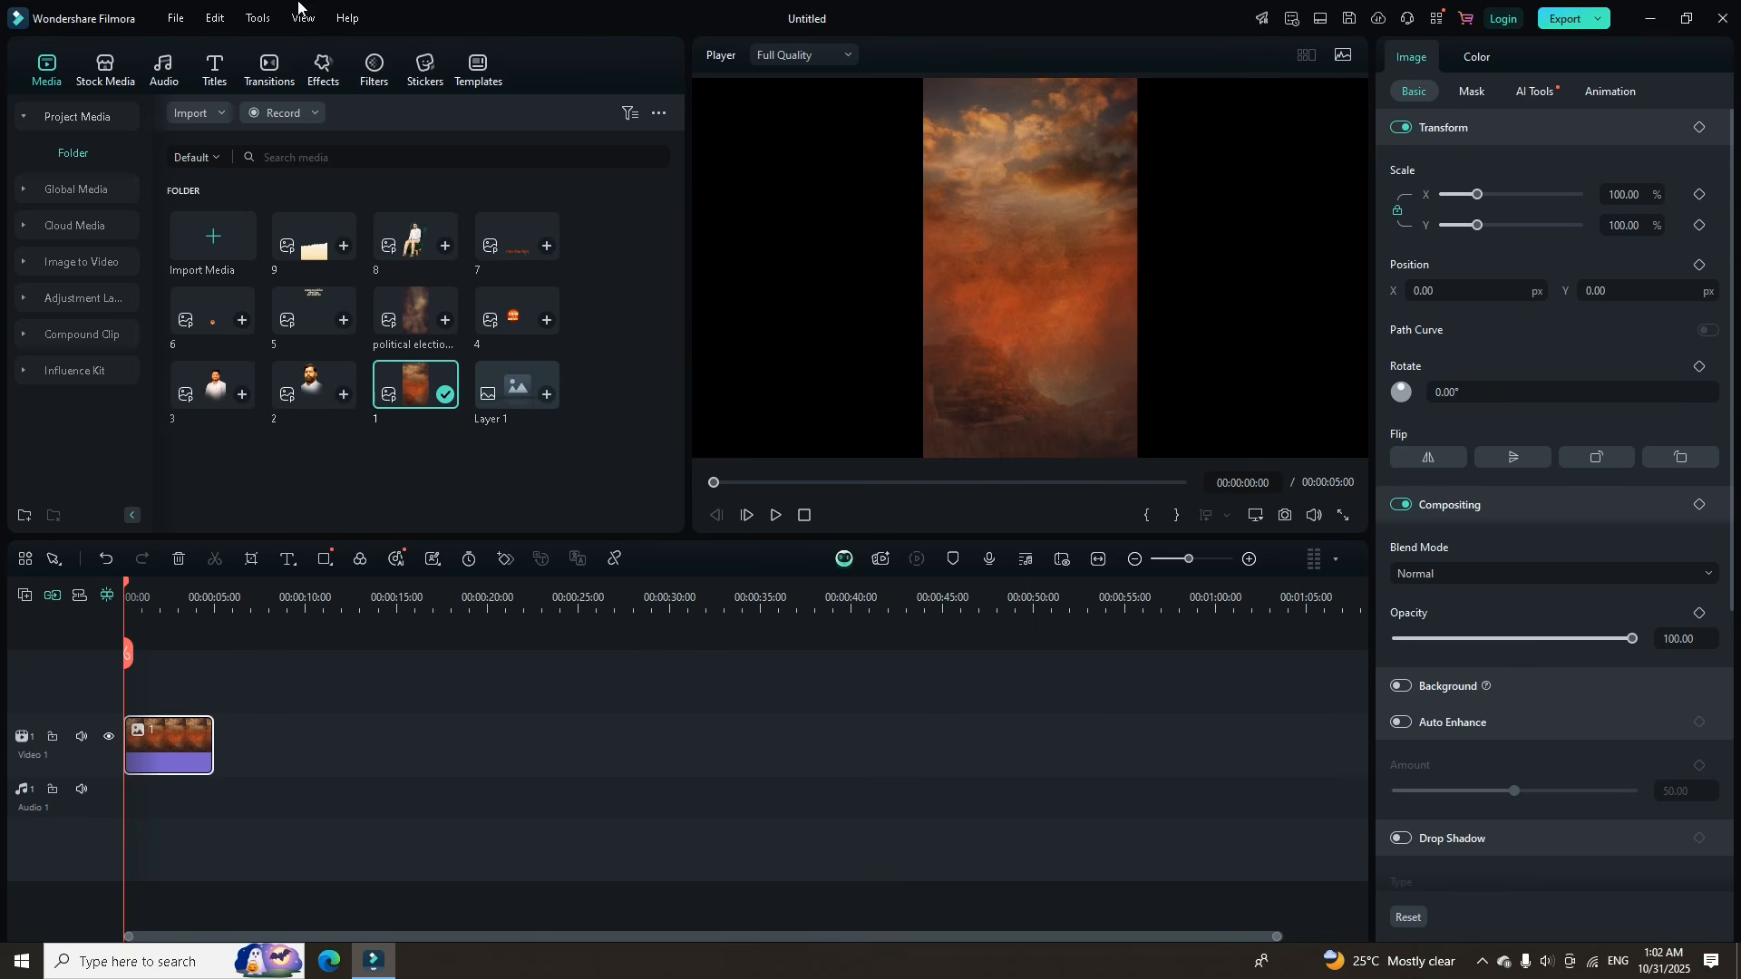
Set the project's aspect ratio to 9:16 (Portrait) with a resolution of 1080x1920.
{"action": "left_click", "coordinate": [175, 18]}
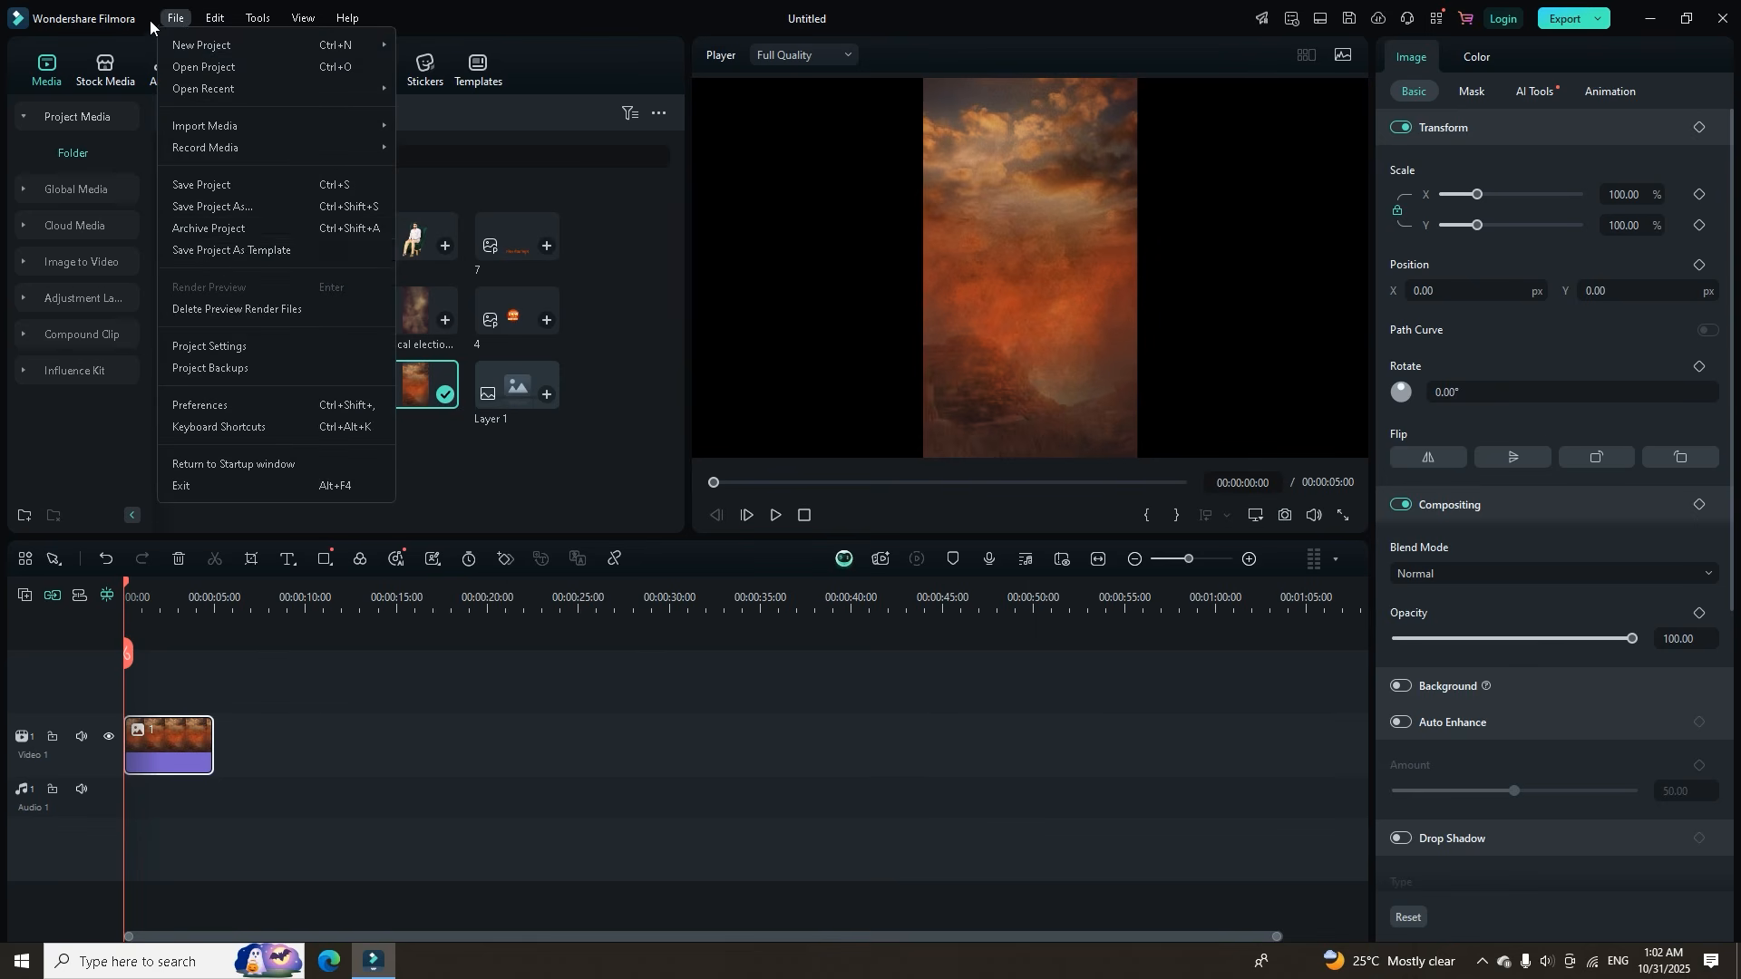
{"action": "left_click", "coordinate": [274, 343]}
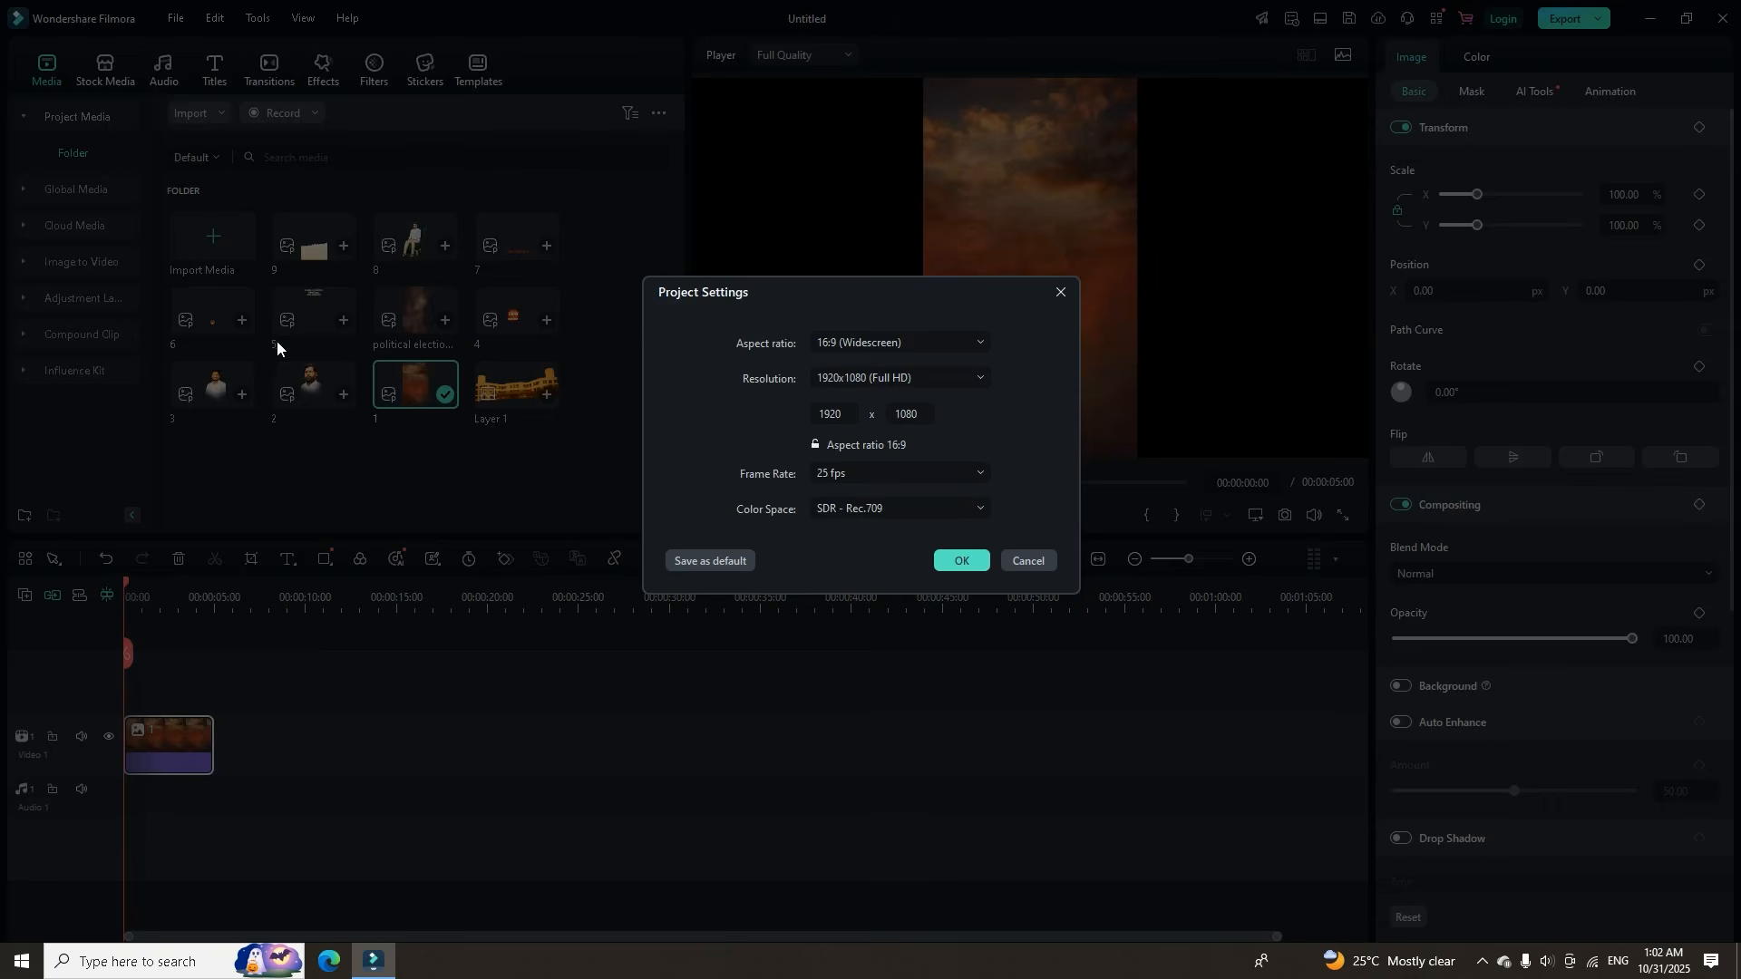
{"action": "left_click", "coordinate": [897, 345]}
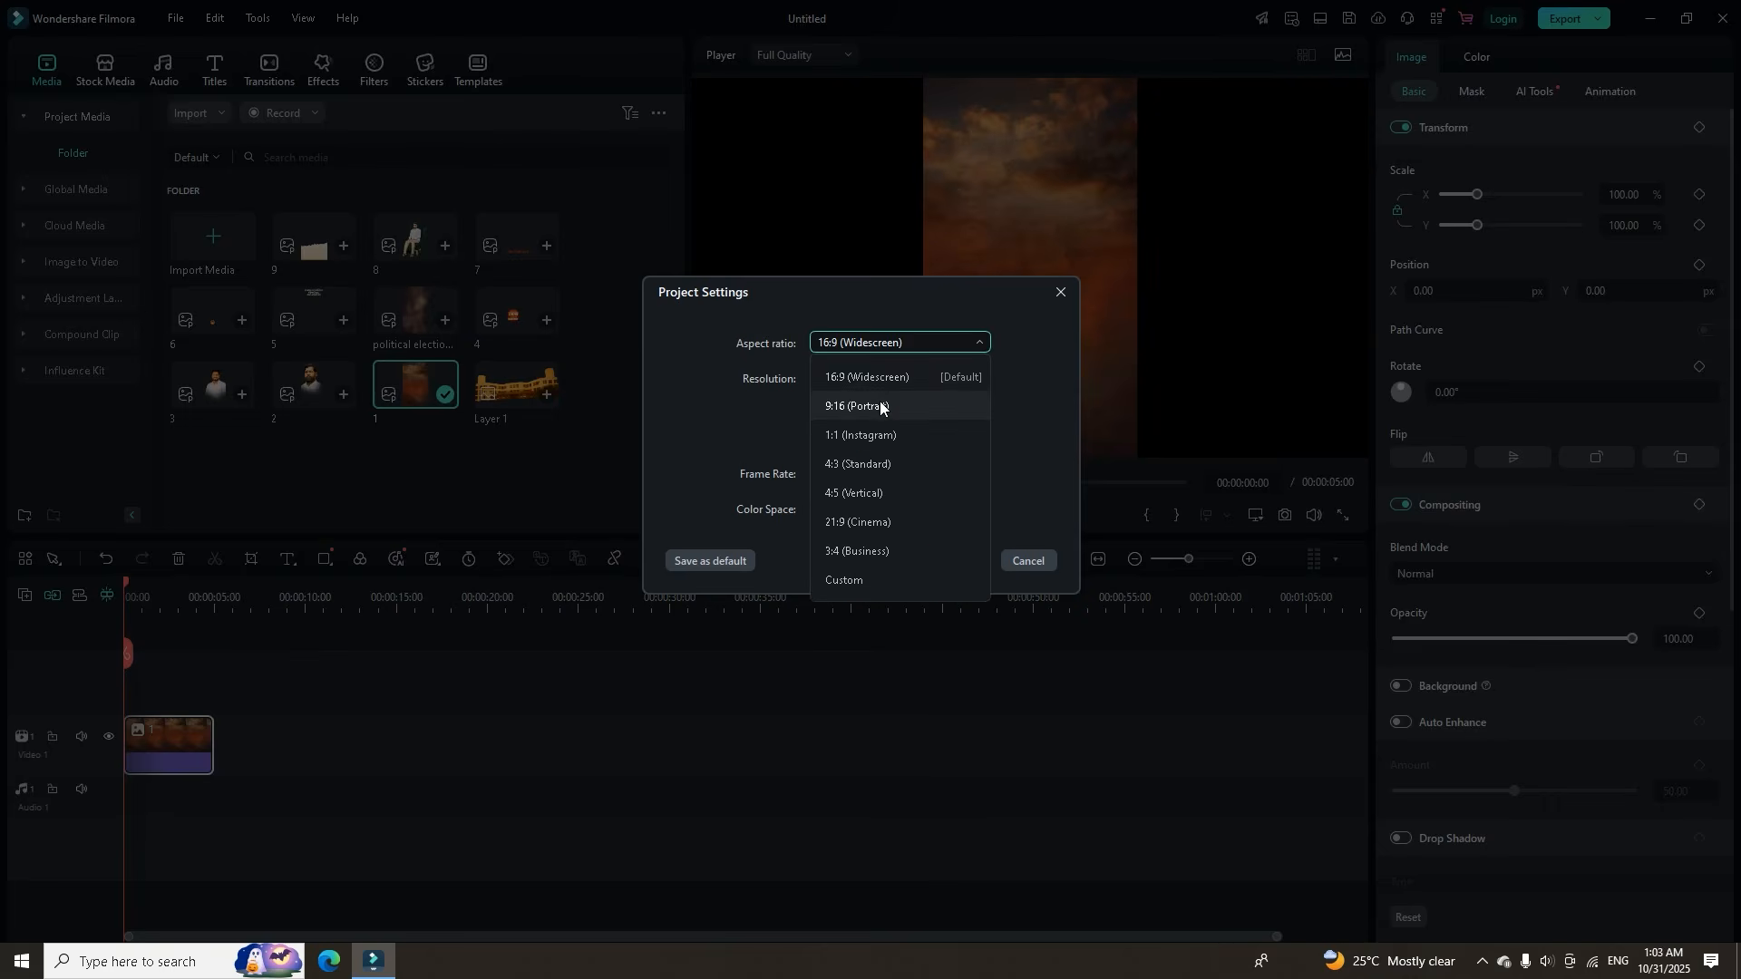
{"action": "left_click", "coordinate": [880, 400]}
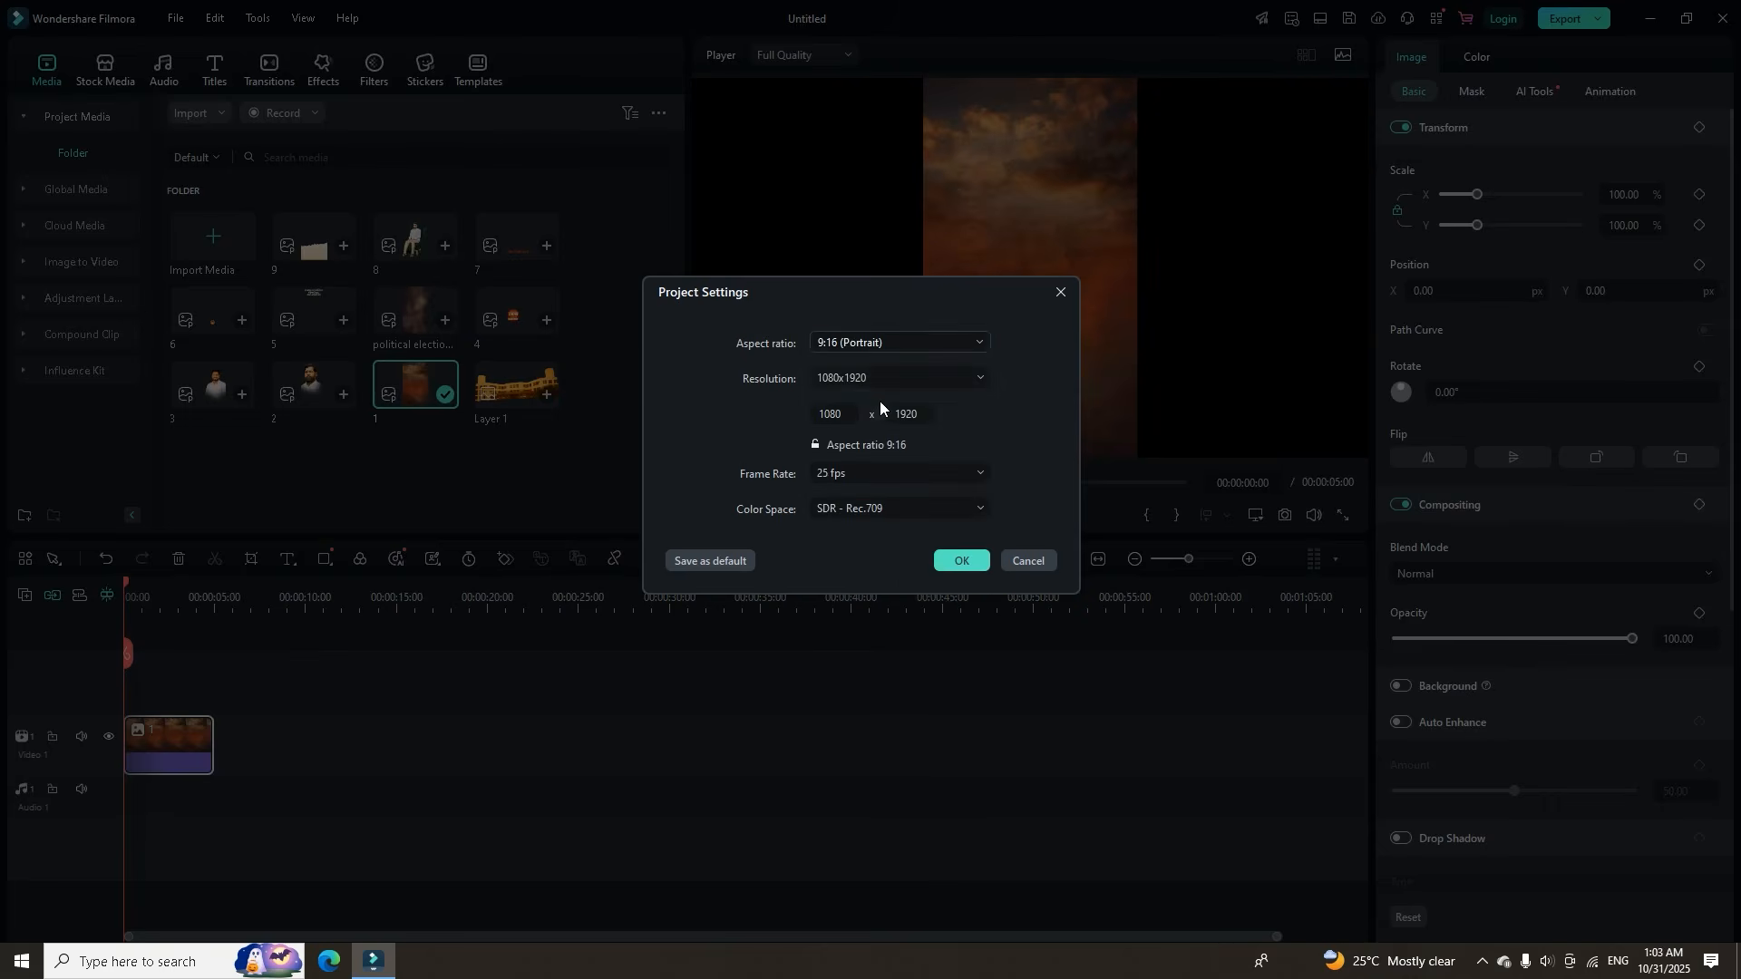
{"action": "left_click", "coordinate": [986, 568]}
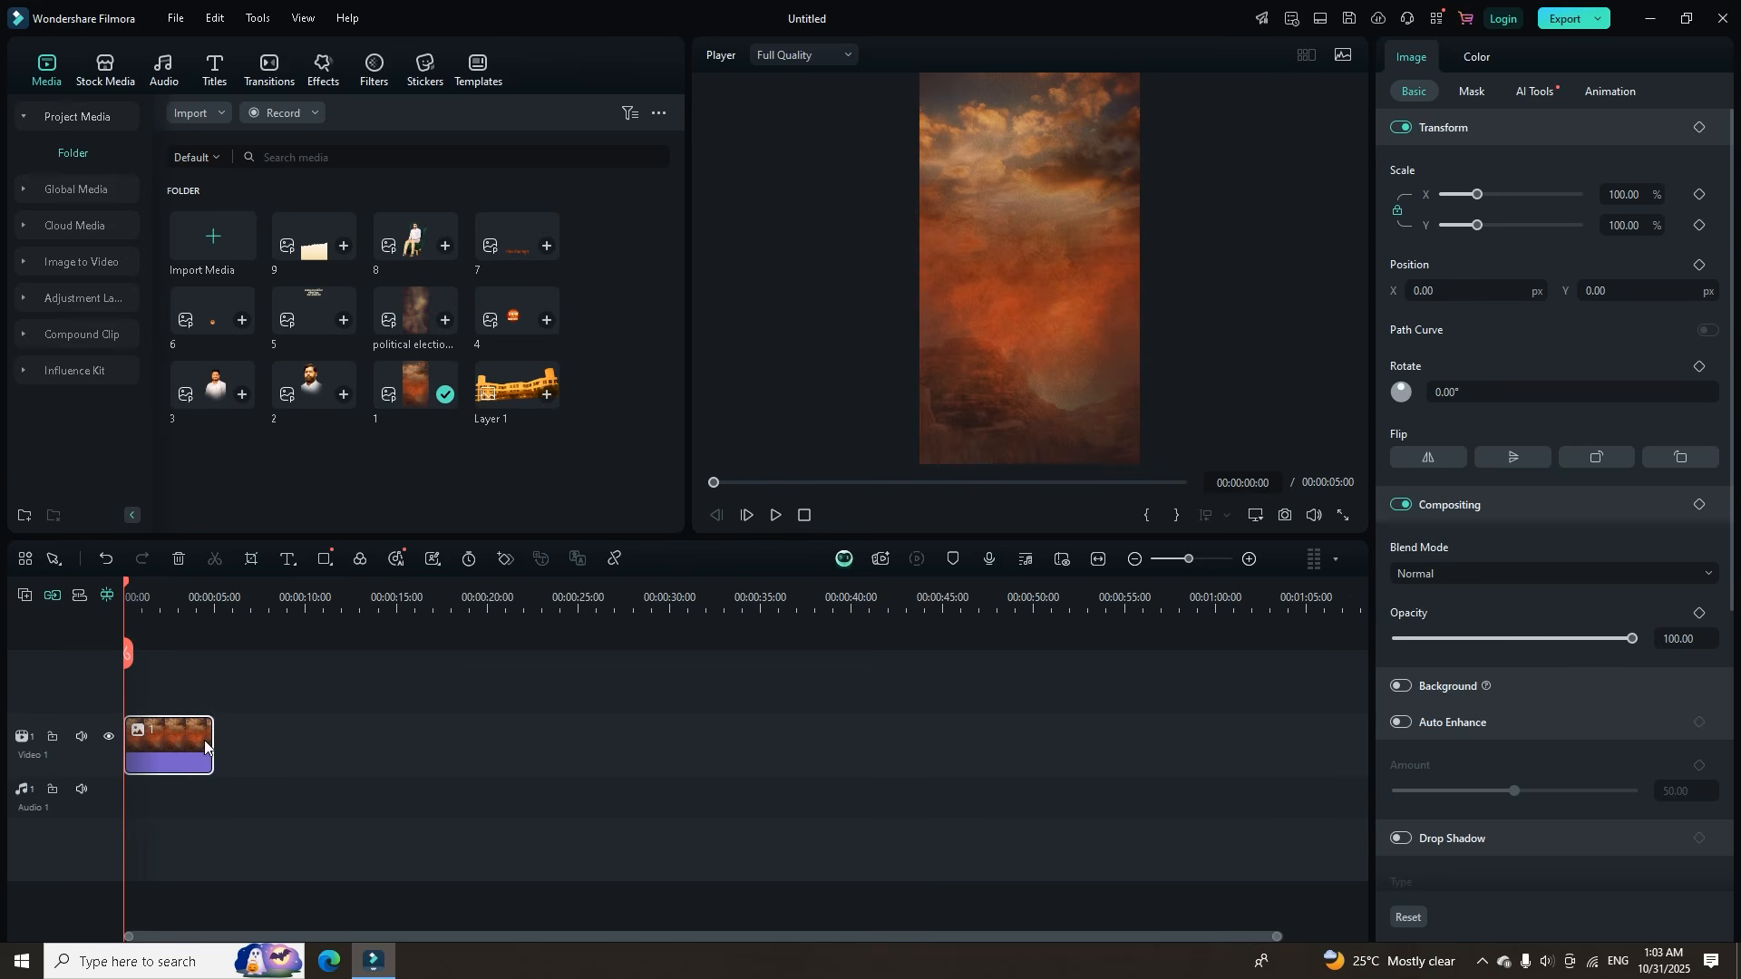
Extend the image 1 clip to about 15 seconds and return the playhead to the start of the timeline.
{"action": "left_click_drag", "start_coordinate": [212, 760], "coordinate": [397, 760]}
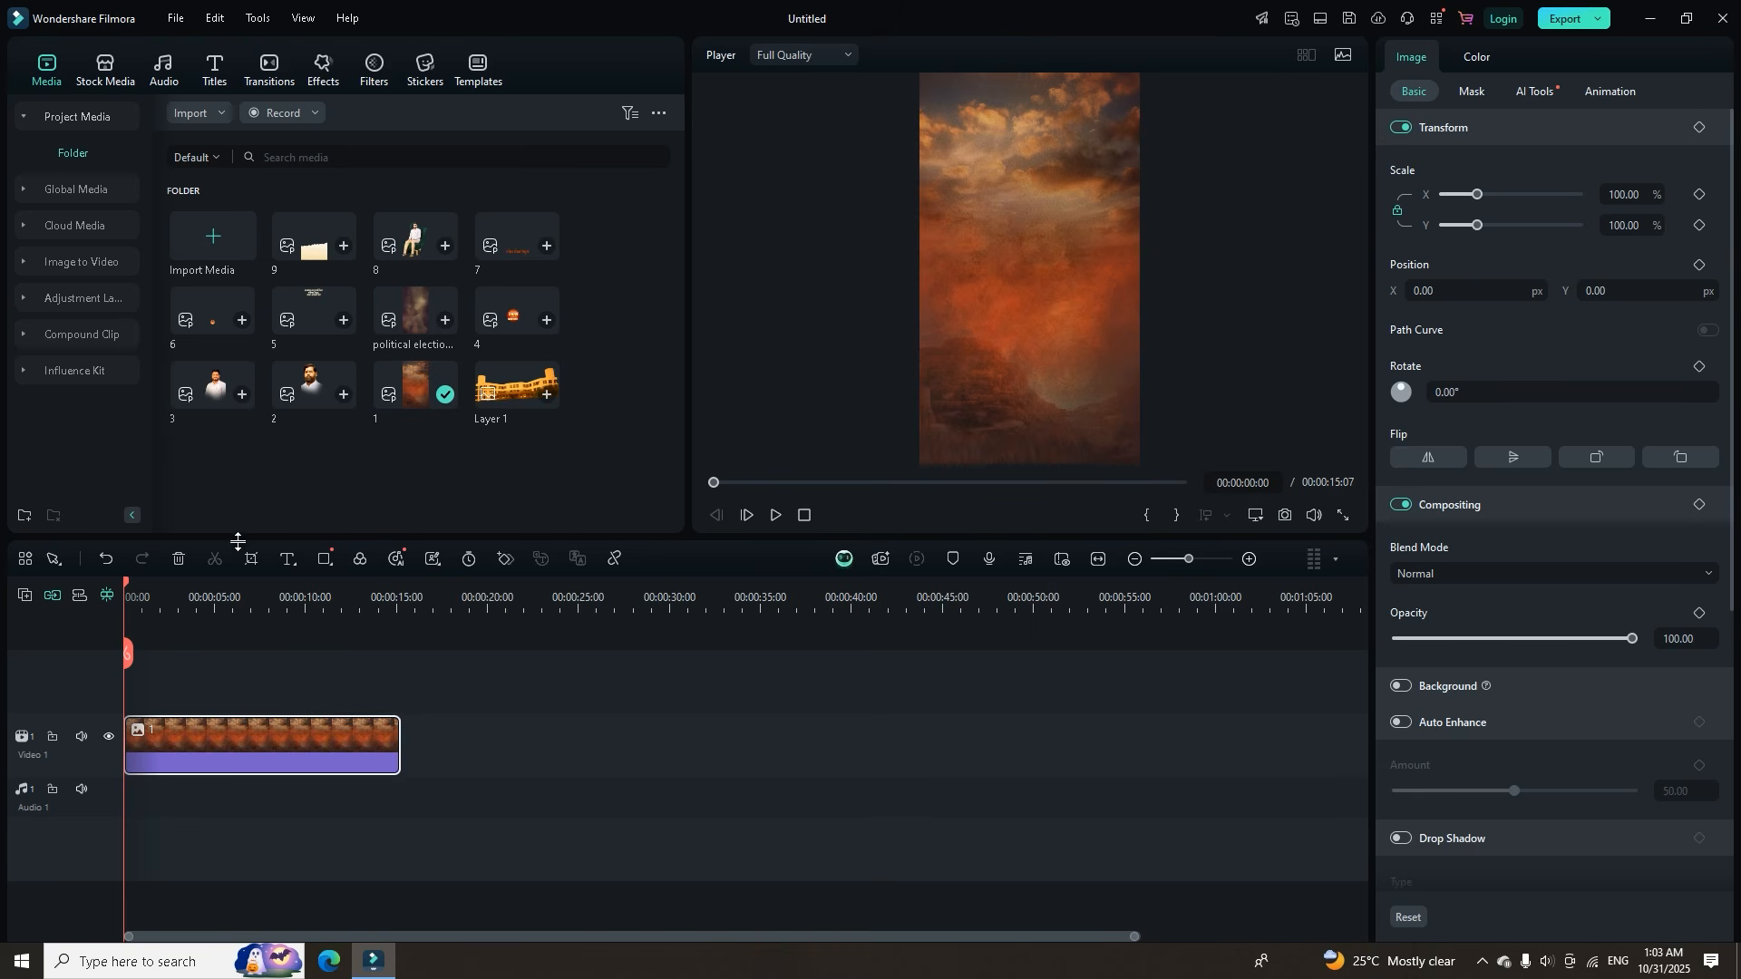
{"action": "left_click_drag", "start_coordinate": [143, 598], "coordinate": [95, 646]}
Browse the Scan effects, select Edge Glow 04, and go back to the project media.
{"action": "left_click", "coordinate": [325, 72]}
{"action": "scroll", "coordinate": [74, 371], "scroll_direction": "down", "scroll_amount": 5}
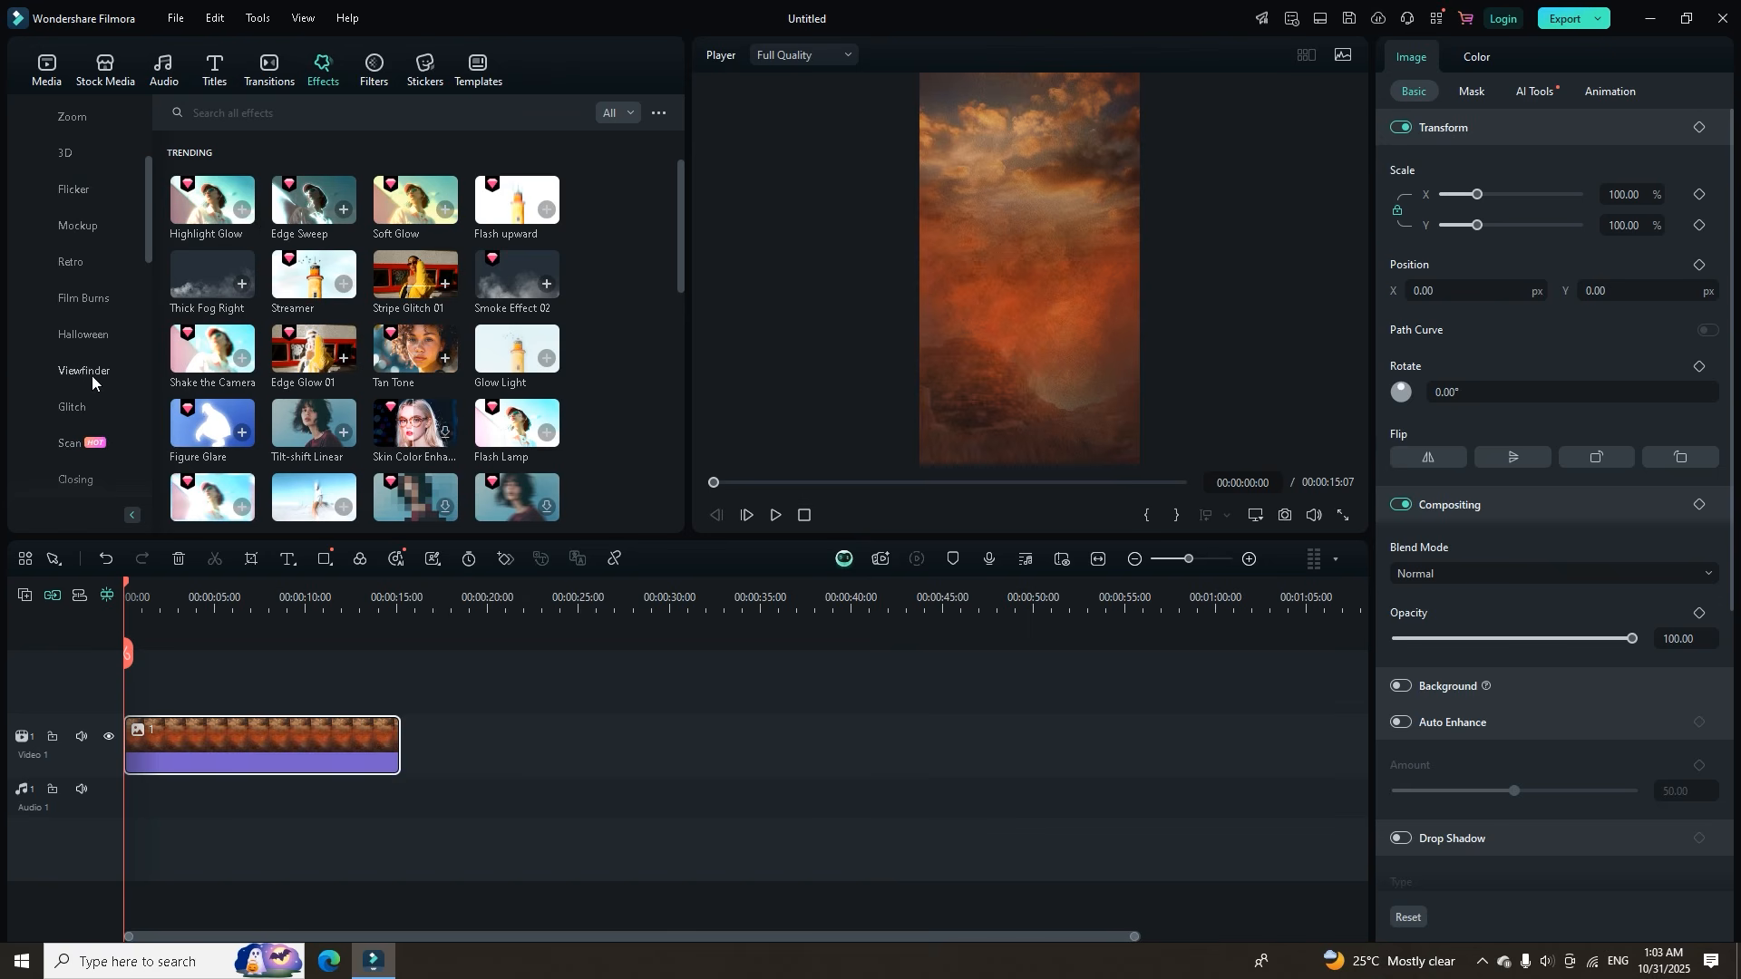
{"action": "left_click", "coordinate": [69, 227]}
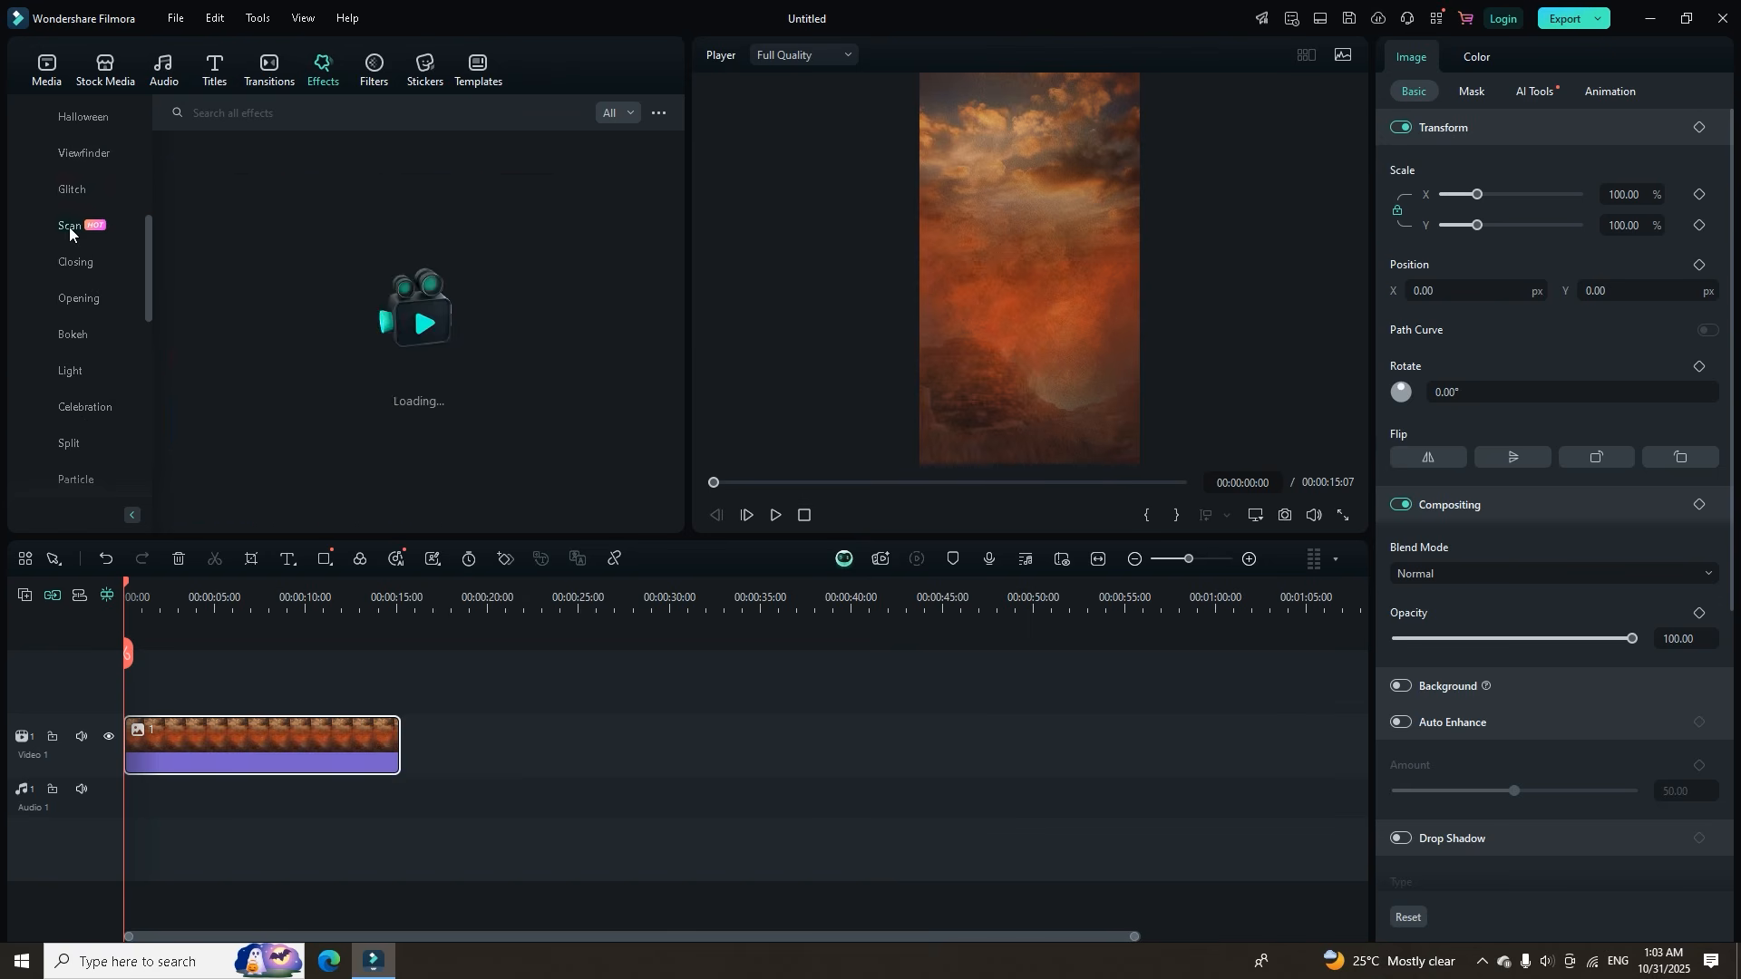
{"action": "scroll", "coordinate": [295, 434], "scroll_direction": "down", "scroll_amount": 1}
{"action": "left_click", "coordinate": [281, 345]}
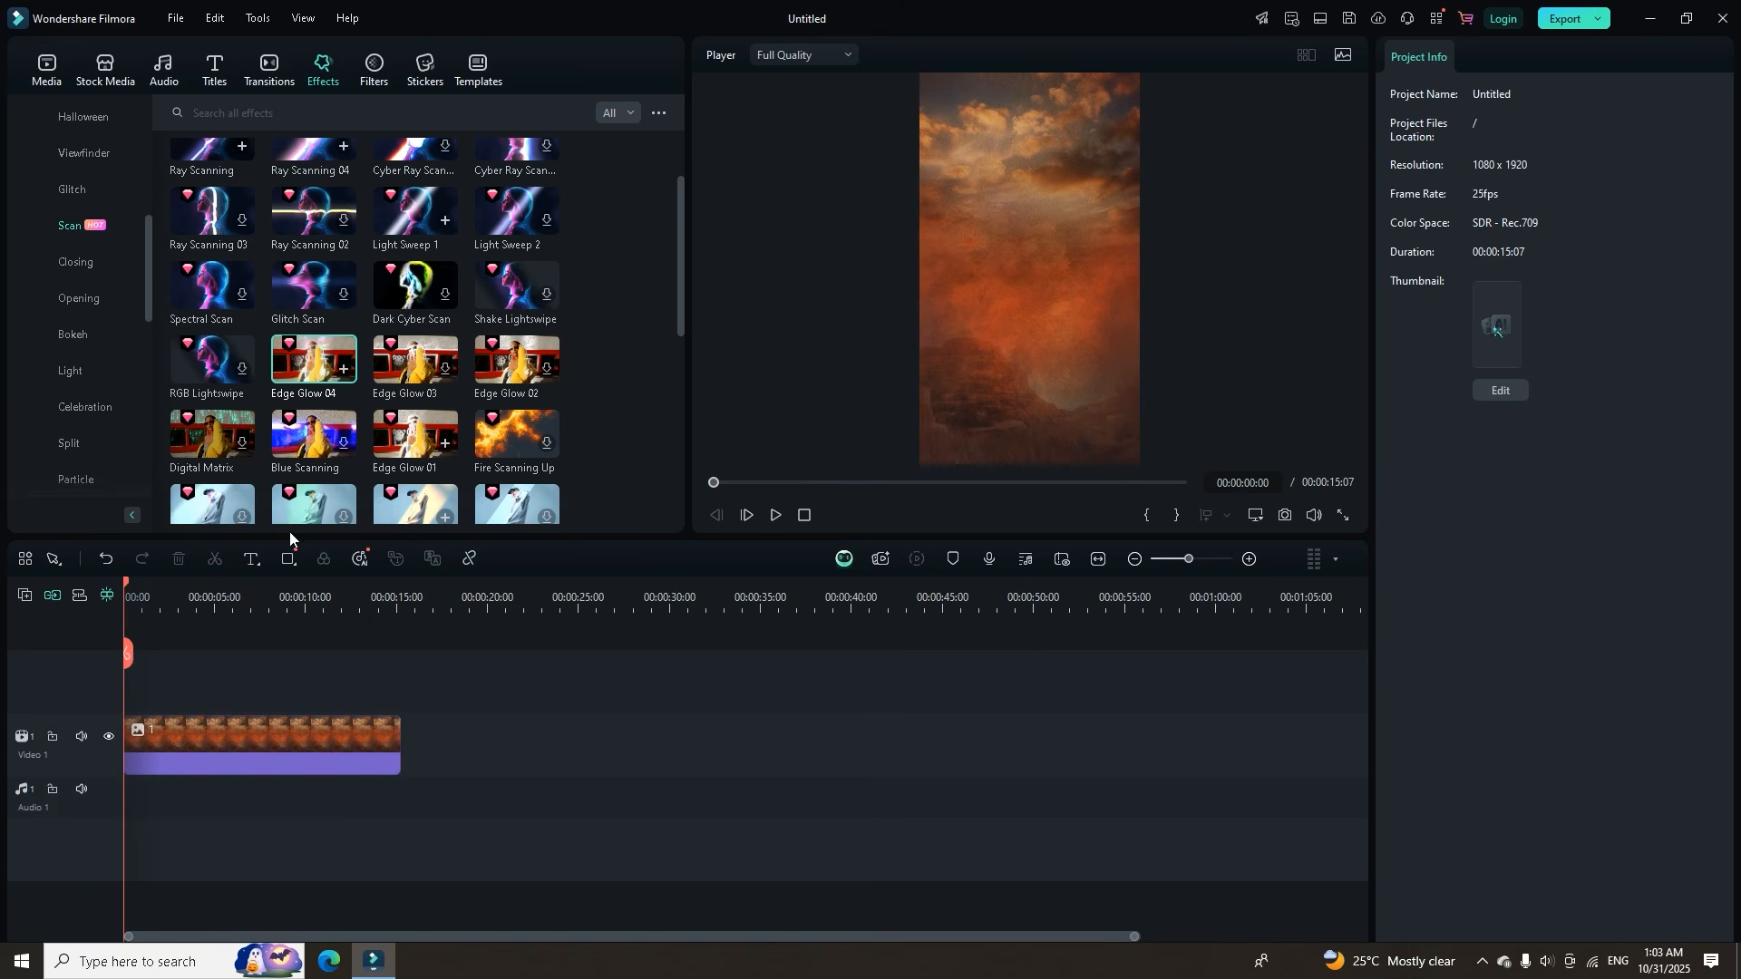
{"action": "left_click", "coordinate": [48, 73]}
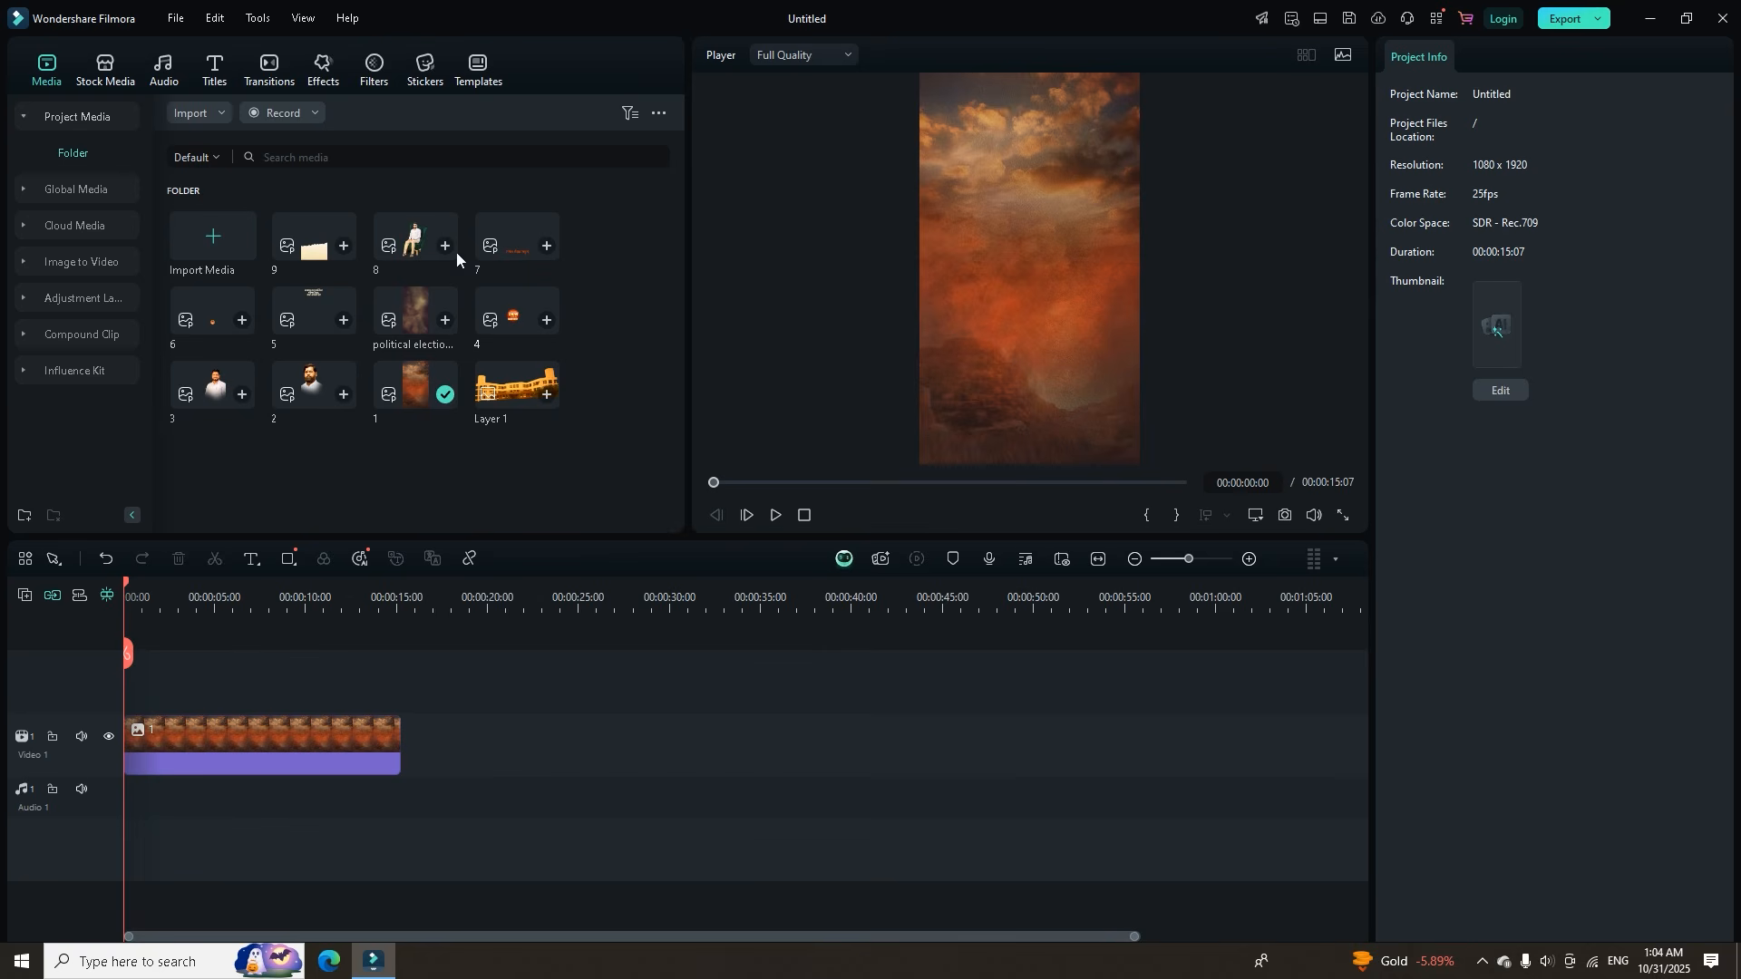
Browse the Light effects for an overlay that suits the cloudy background clip.
{"action": "left_click", "coordinate": [334, 72]}
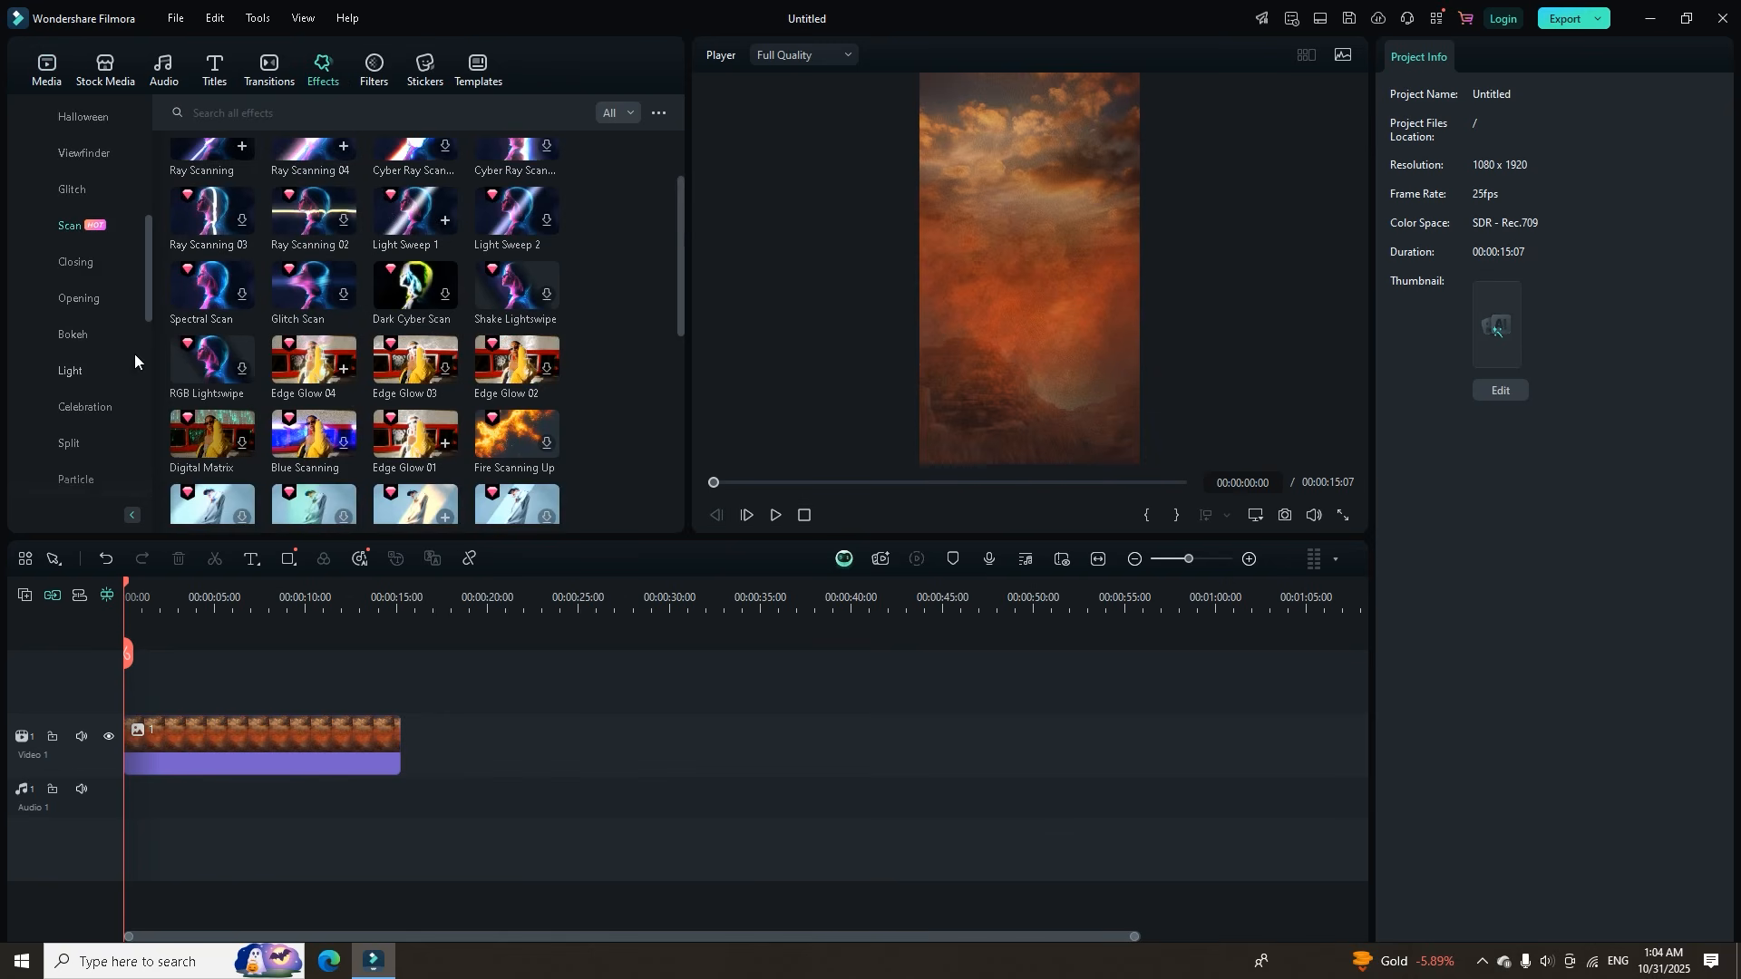
{"action": "scroll", "coordinate": [106, 363], "scroll_direction": "down", "scroll_amount": 1}
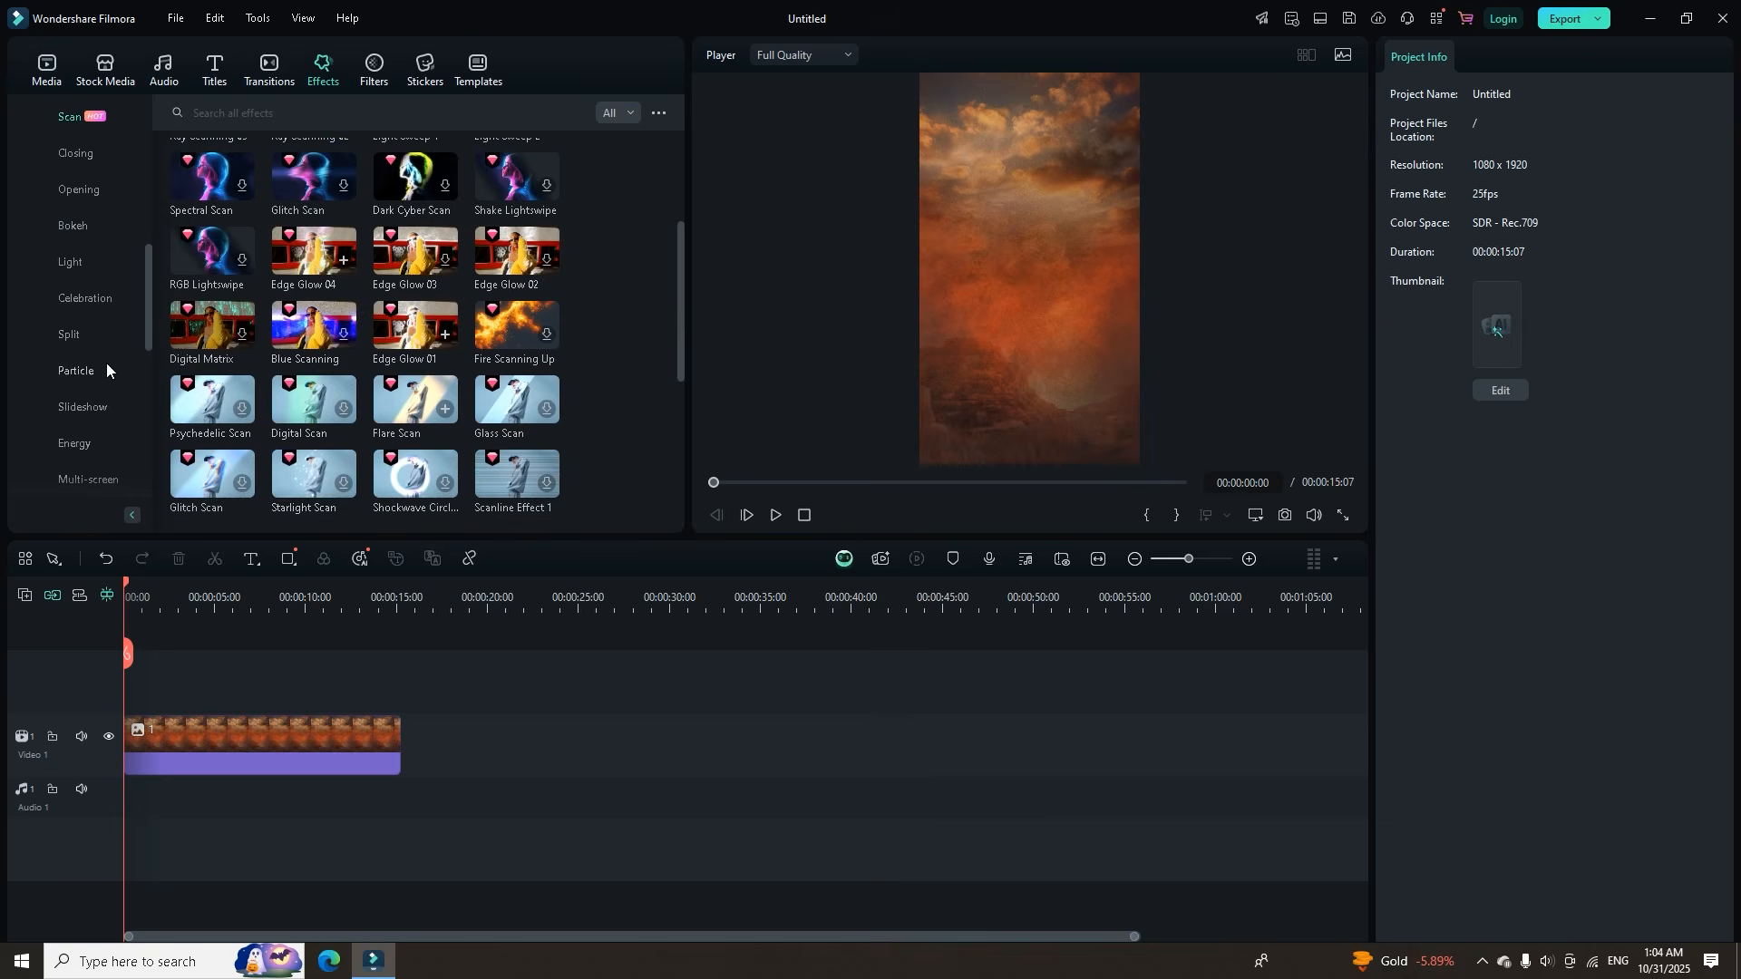
{"action": "left_click", "coordinate": [71, 262]}
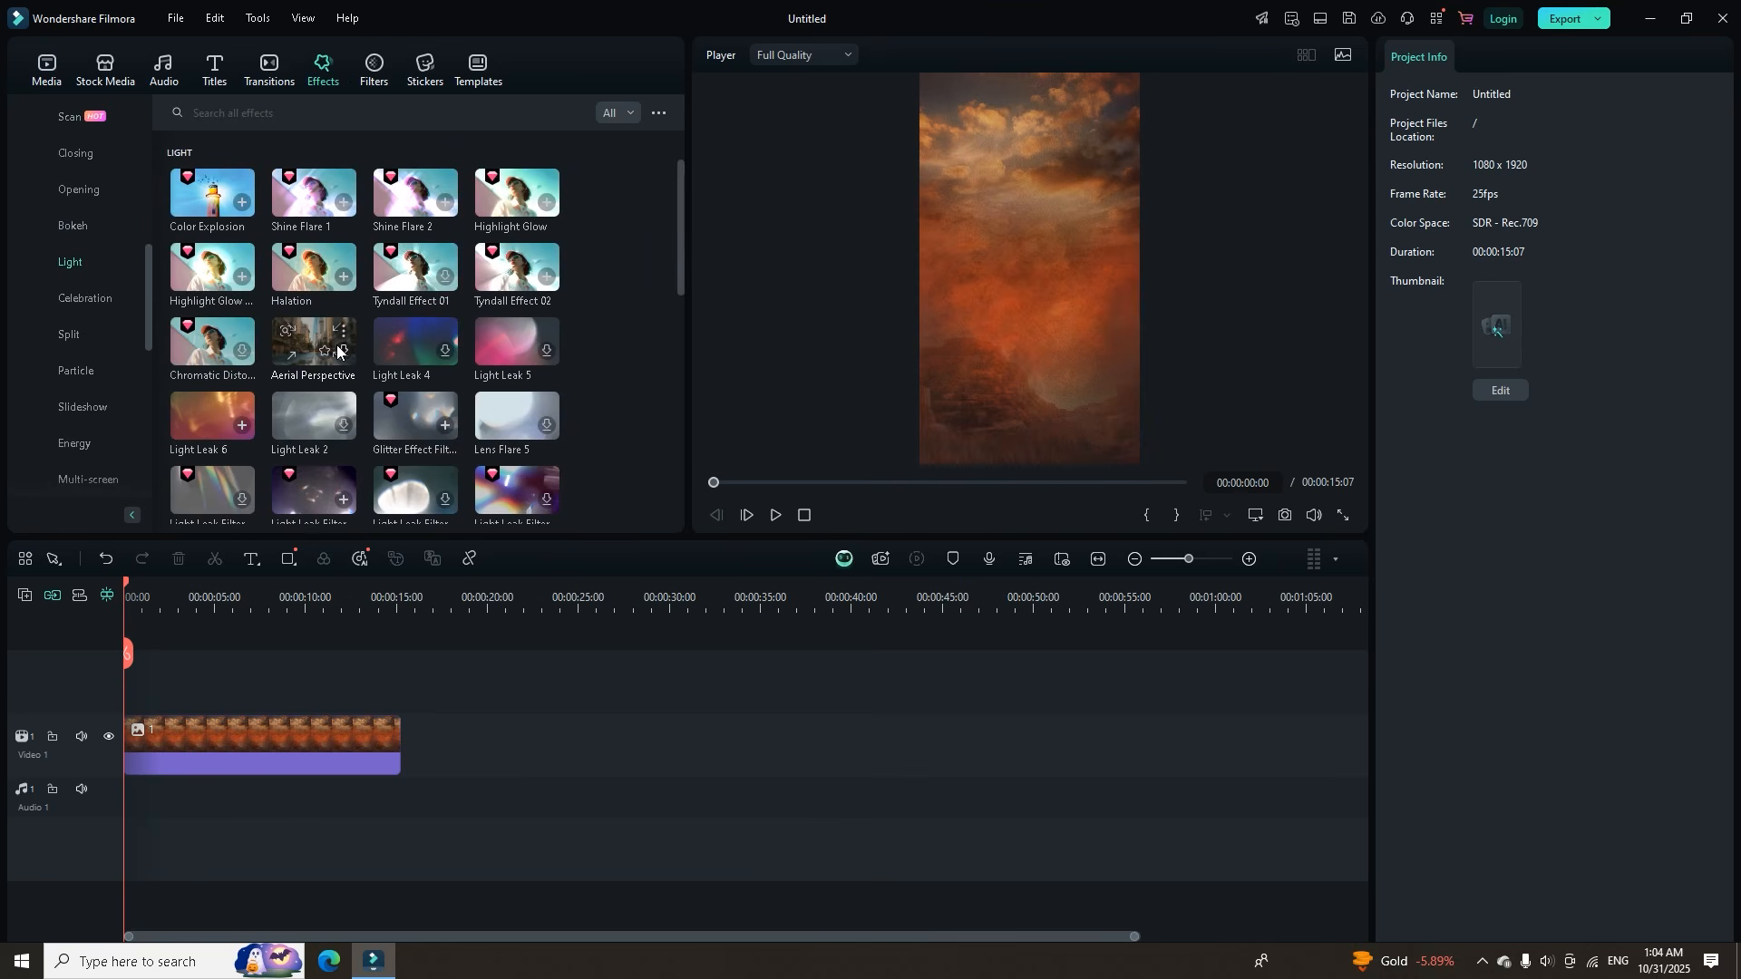
{"action": "scroll", "coordinate": [399, 319], "scroll_direction": "down", "scroll_amount": 10}
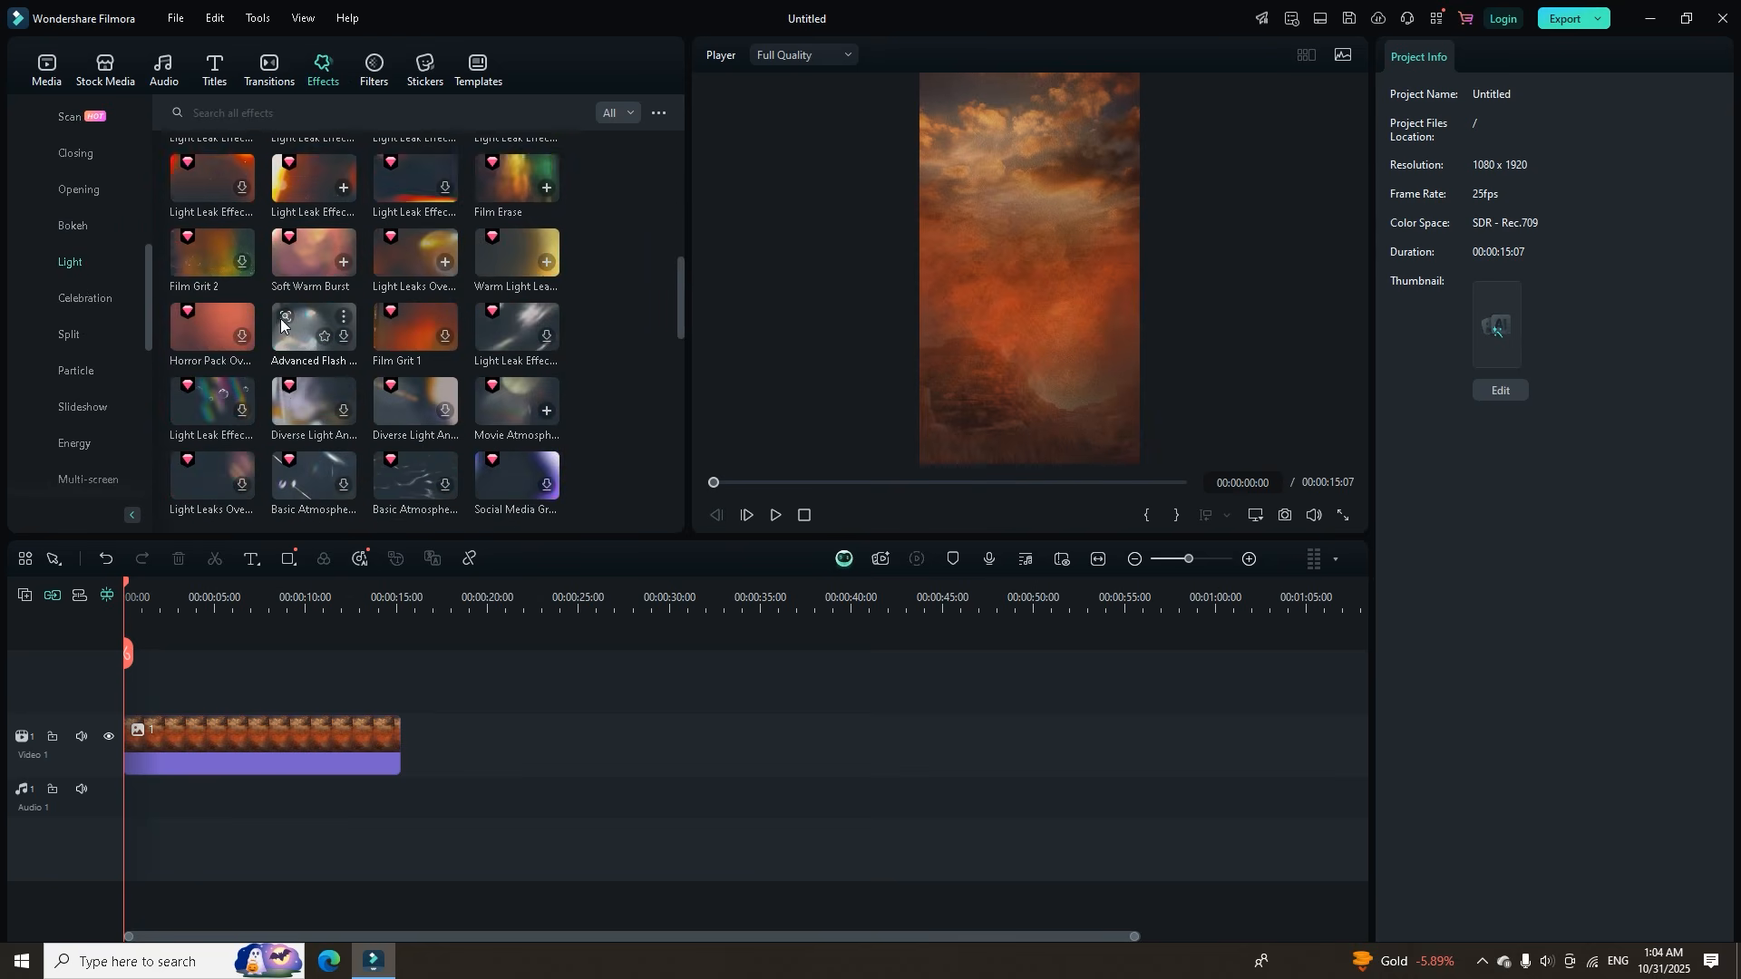
{"action": "scroll", "coordinate": [399, 444], "scroll_direction": "down", "scroll_amount": 5}
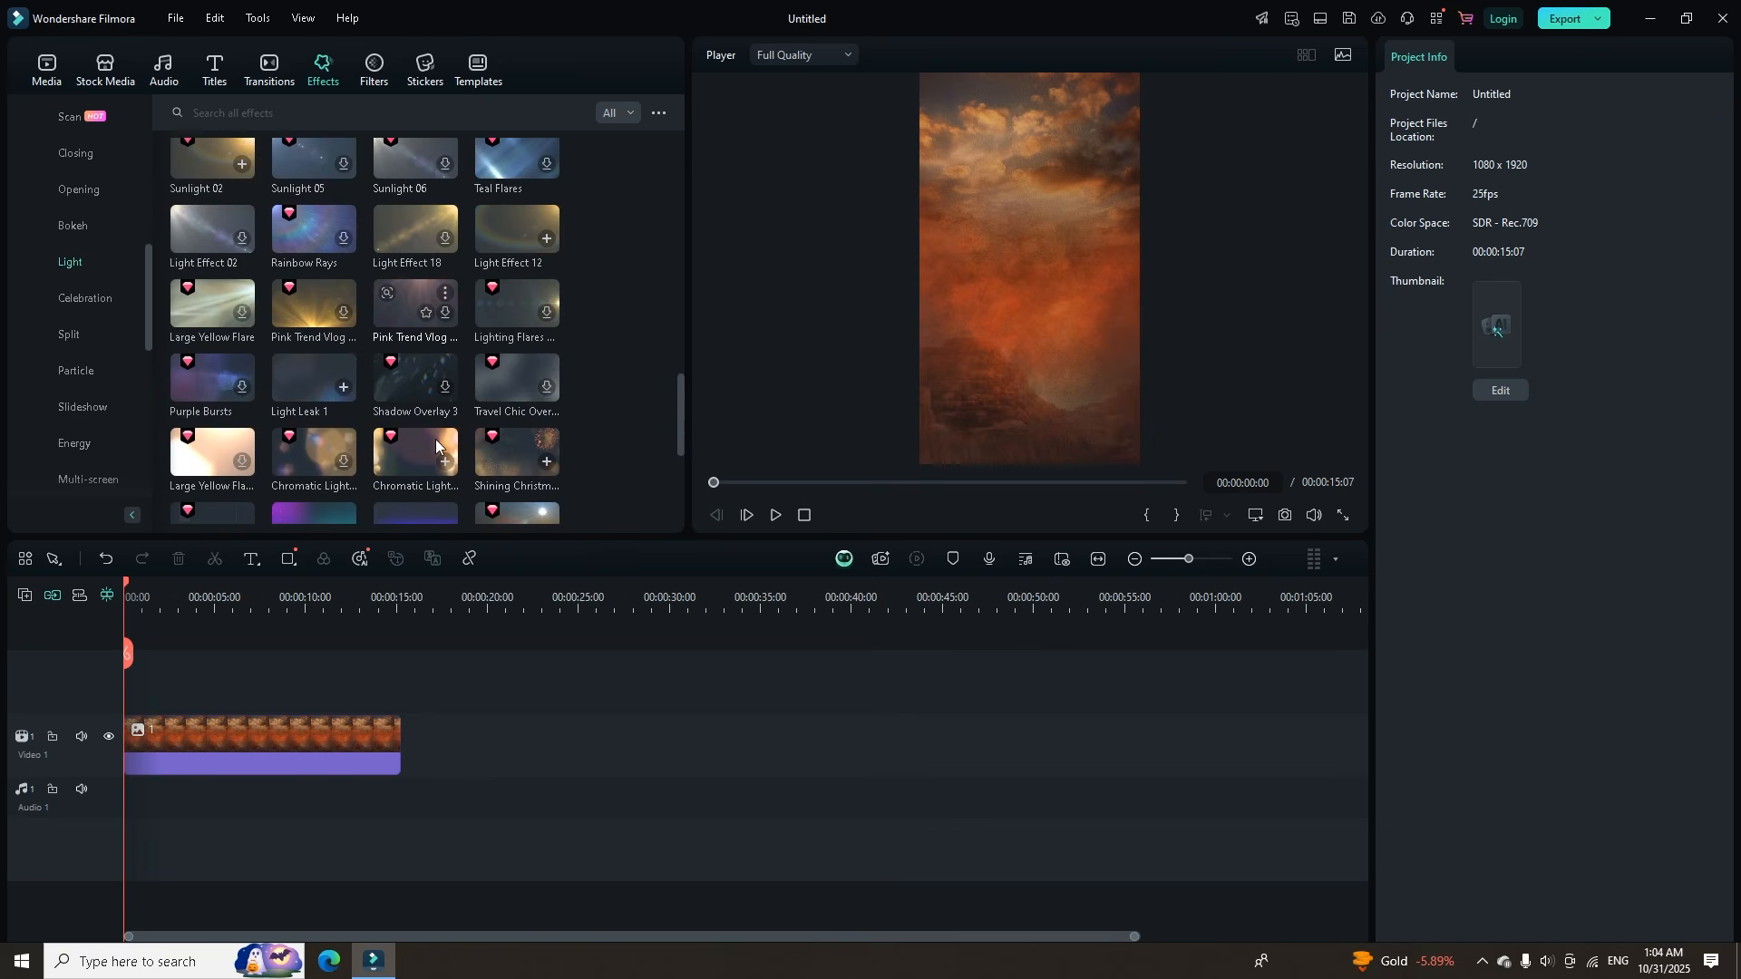
{"action": "scroll", "coordinate": [435, 439], "scroll_direction": "down", "scroll_amount": 10}
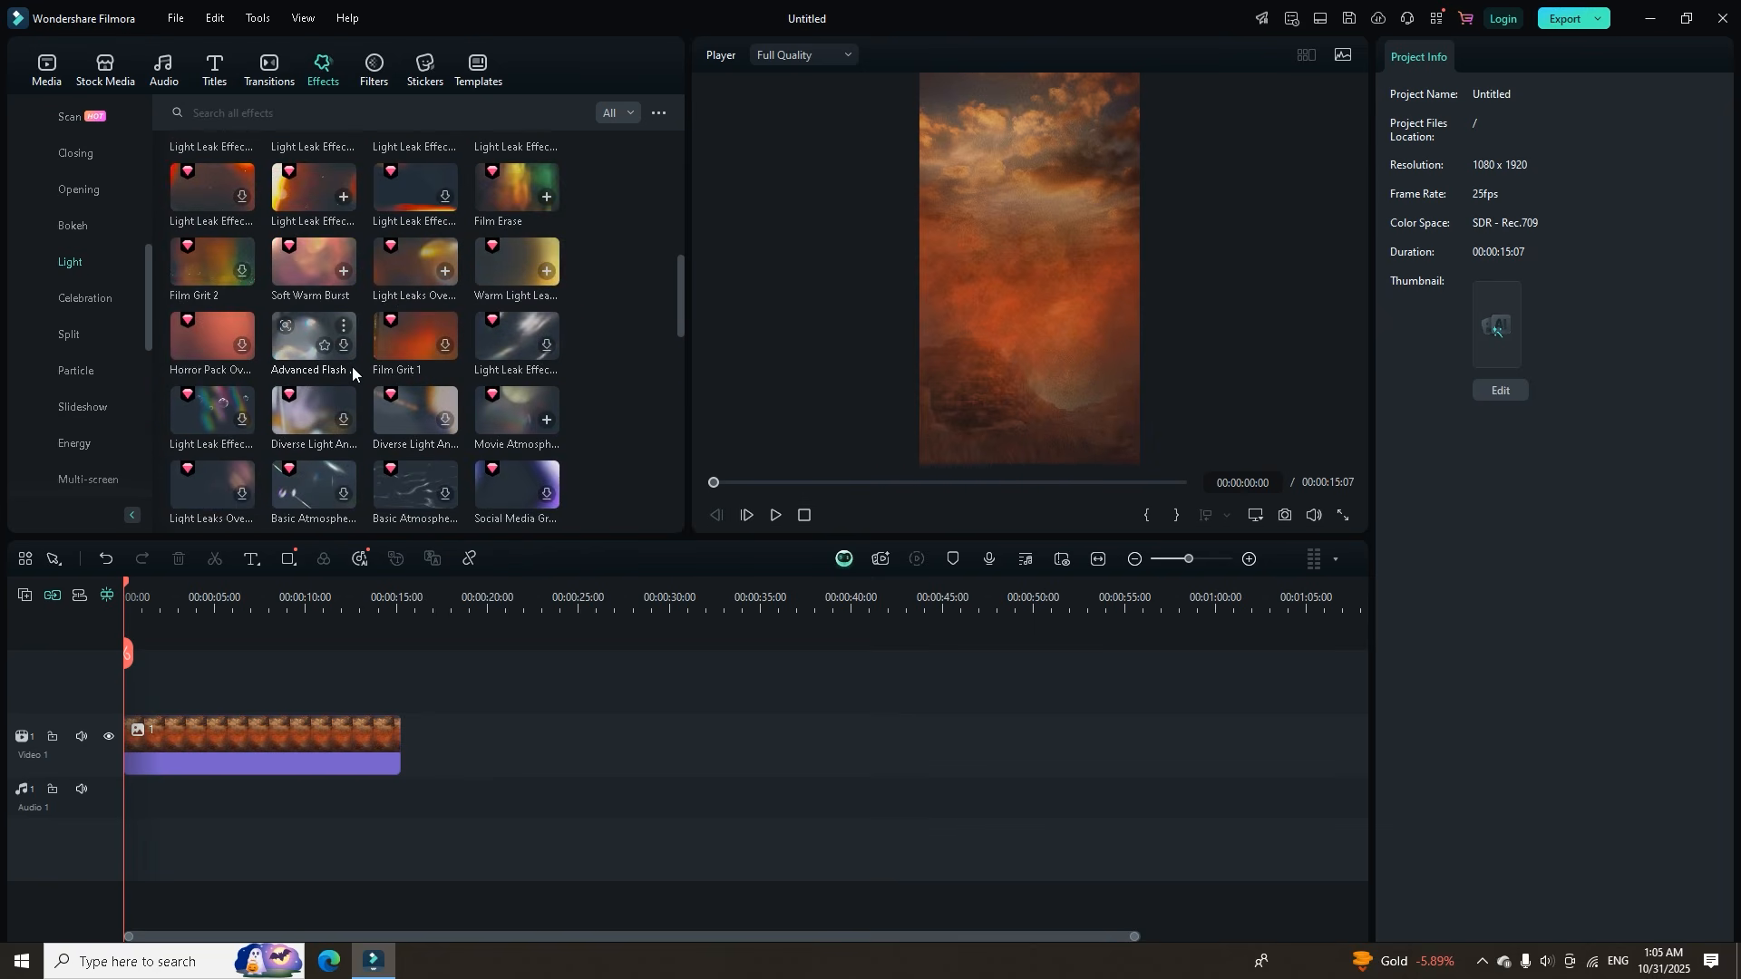
{"action": "scroll", "coordinate": [352, 366], "scroll_direction": "up", "scroll_amount": 2}
{"action": "scroll", "coordinate": [351, 366], "scroll_direction": "up", "scroll_amount": 4}
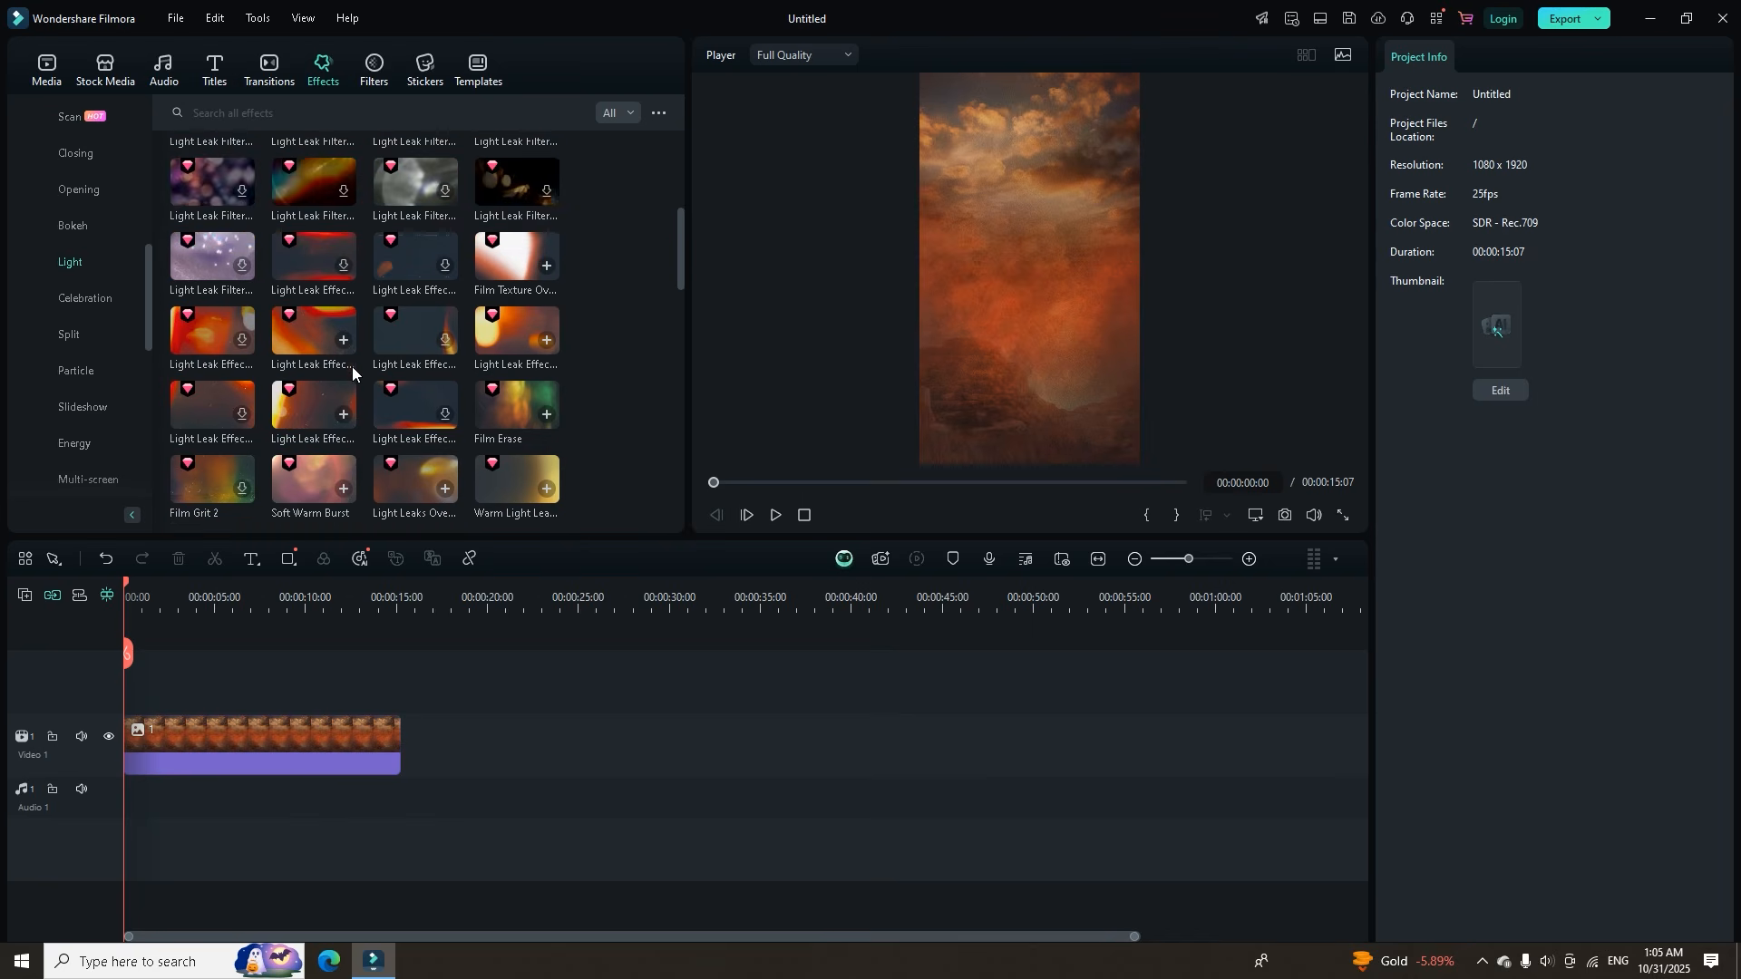
{"action": "scroll", "coordinate": [296, 363], "scroll_direction": "up", "scroll_amount": 3}
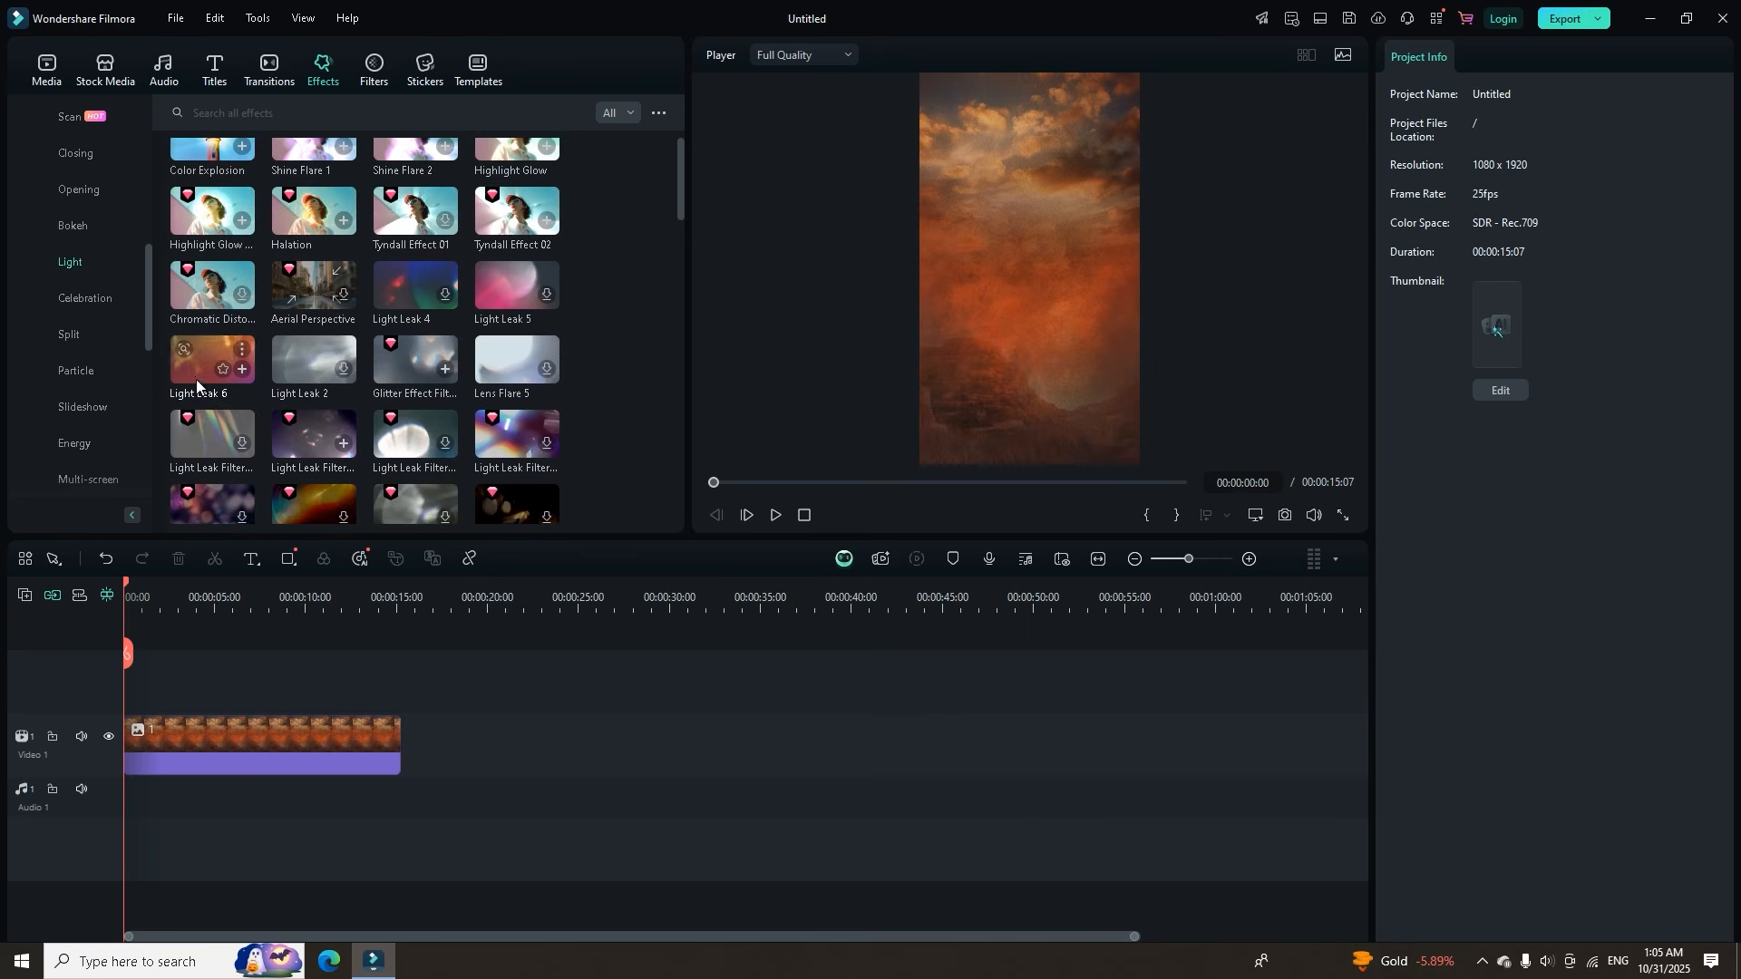
Try the Light Leak 6 effect above the image 1 clip, preview it, and delete it.
{"action": "left_click_drag", "start_coordinate": [200, 372], "coordinate": [150, 698]}
{"action": "key", "text": "space"}
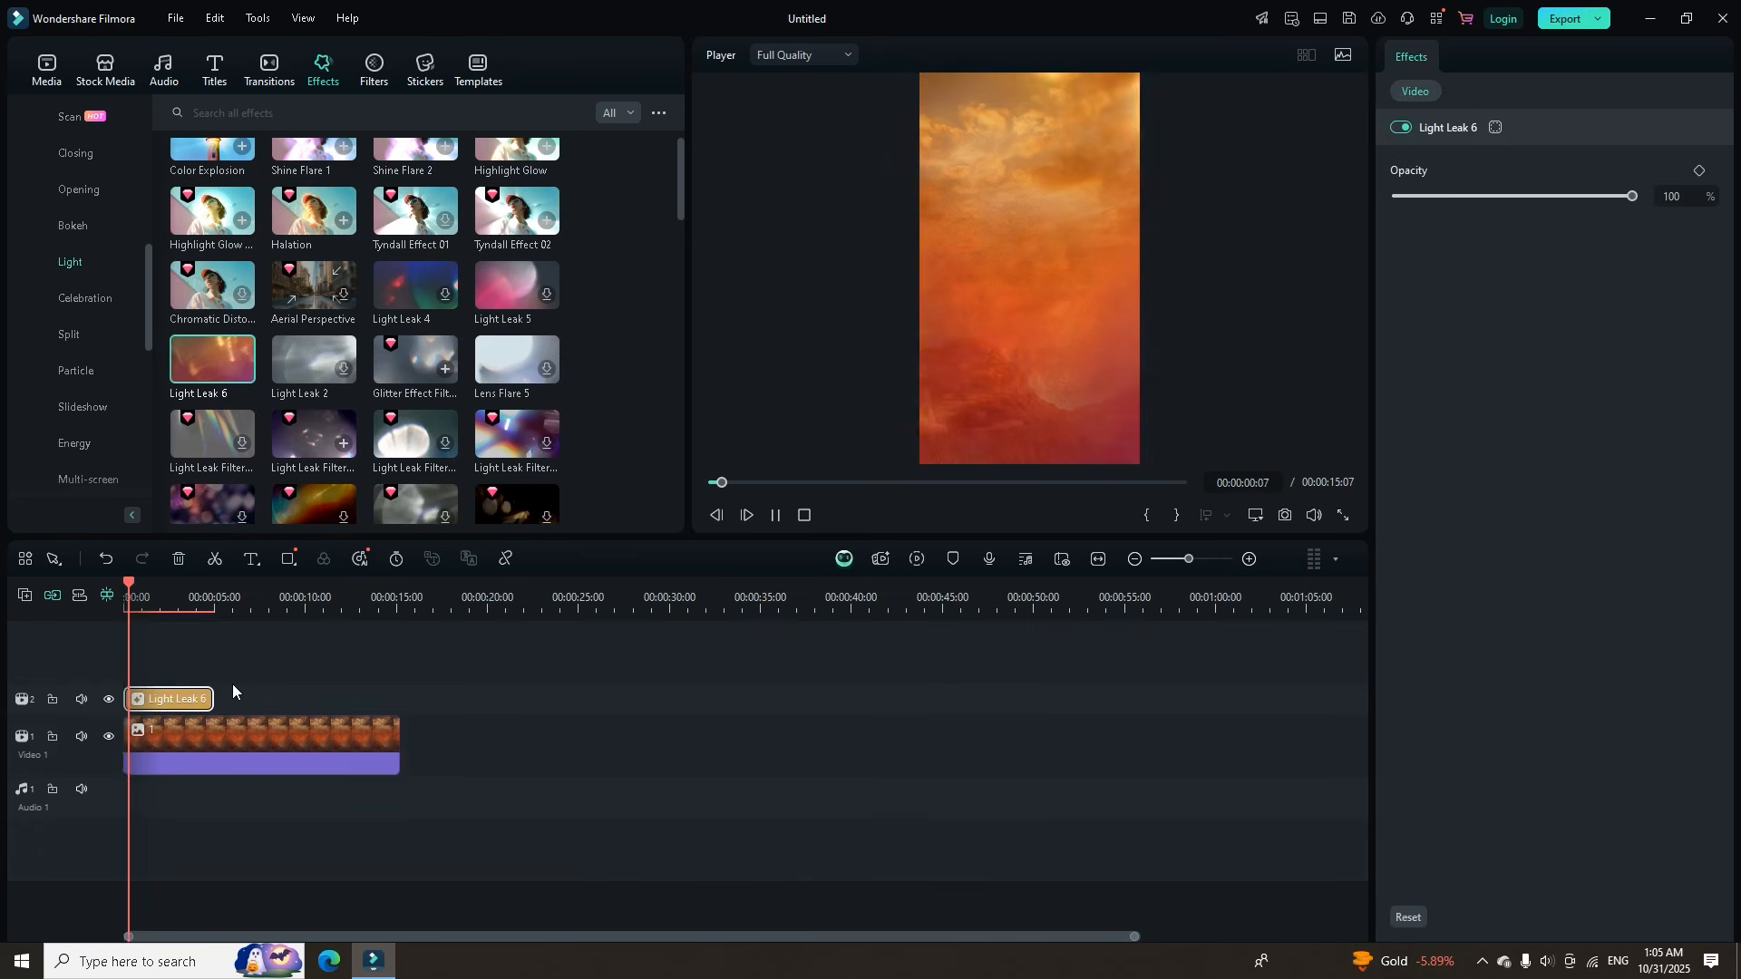
{"action": "key", "text": "space"}
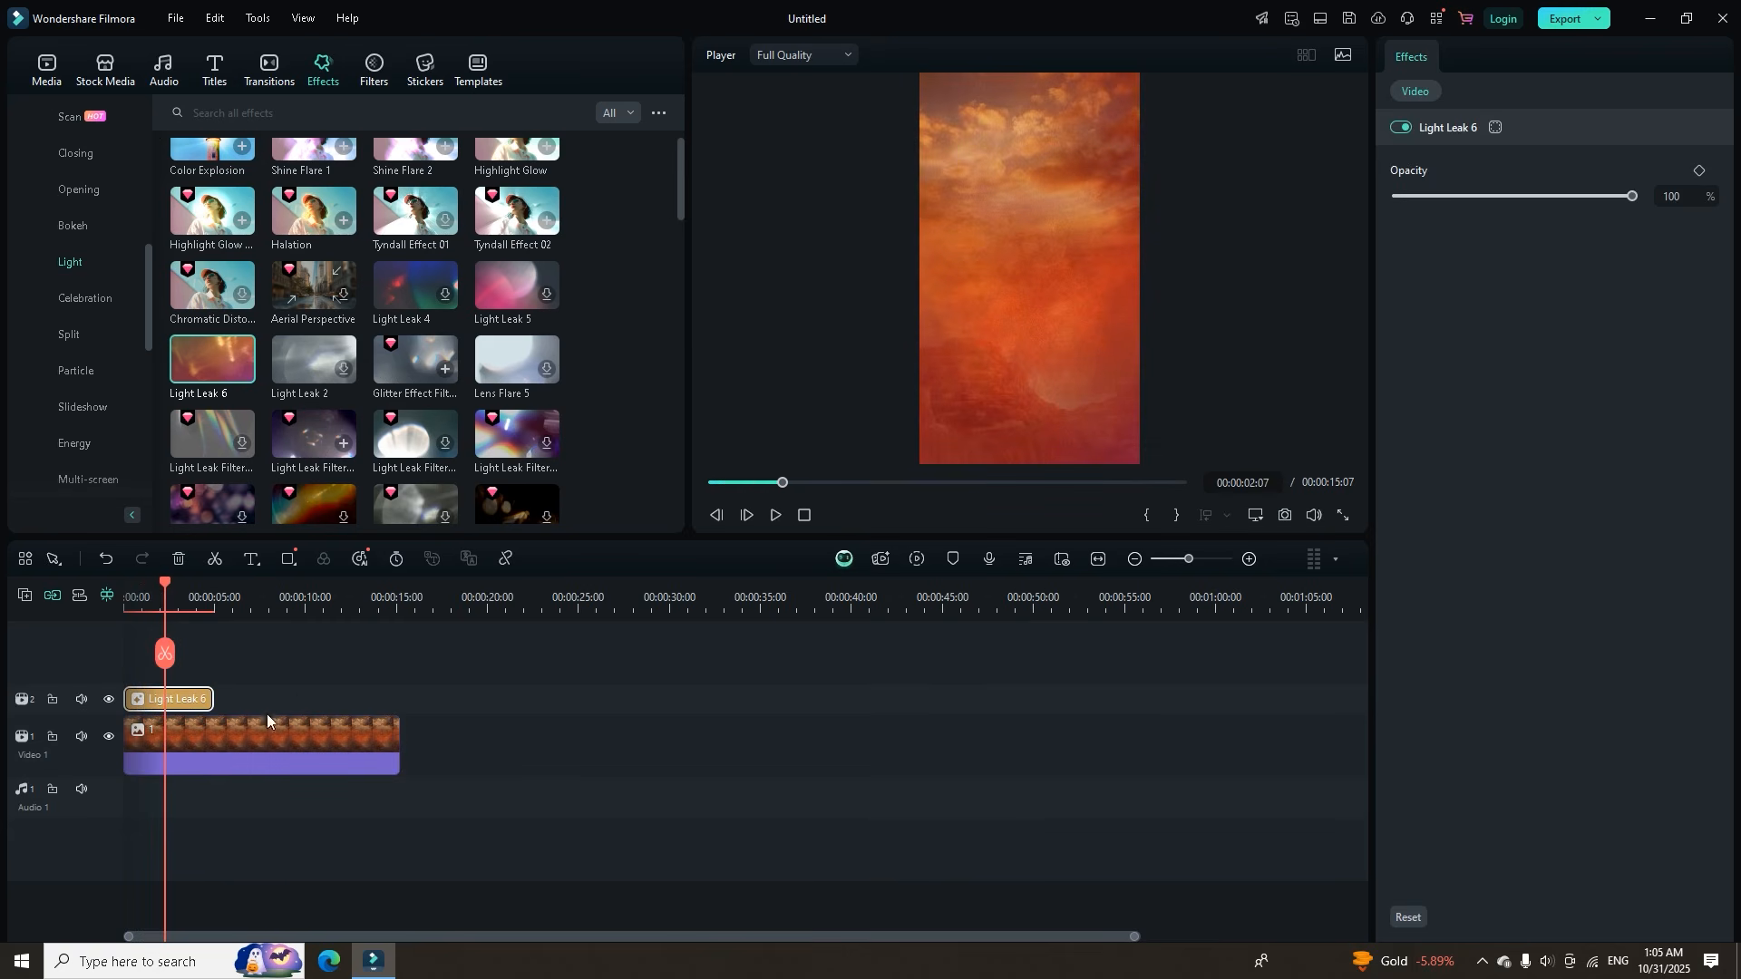
{"action": "key", "text": "Delete"}
Place the Soft Warm Burst effect above the start of the image 1 clip and preview it from the beginning.
{"action": "scroll", "coordinate": [334, 354], "scroll_direction": "down", "scroll_amount": 5}
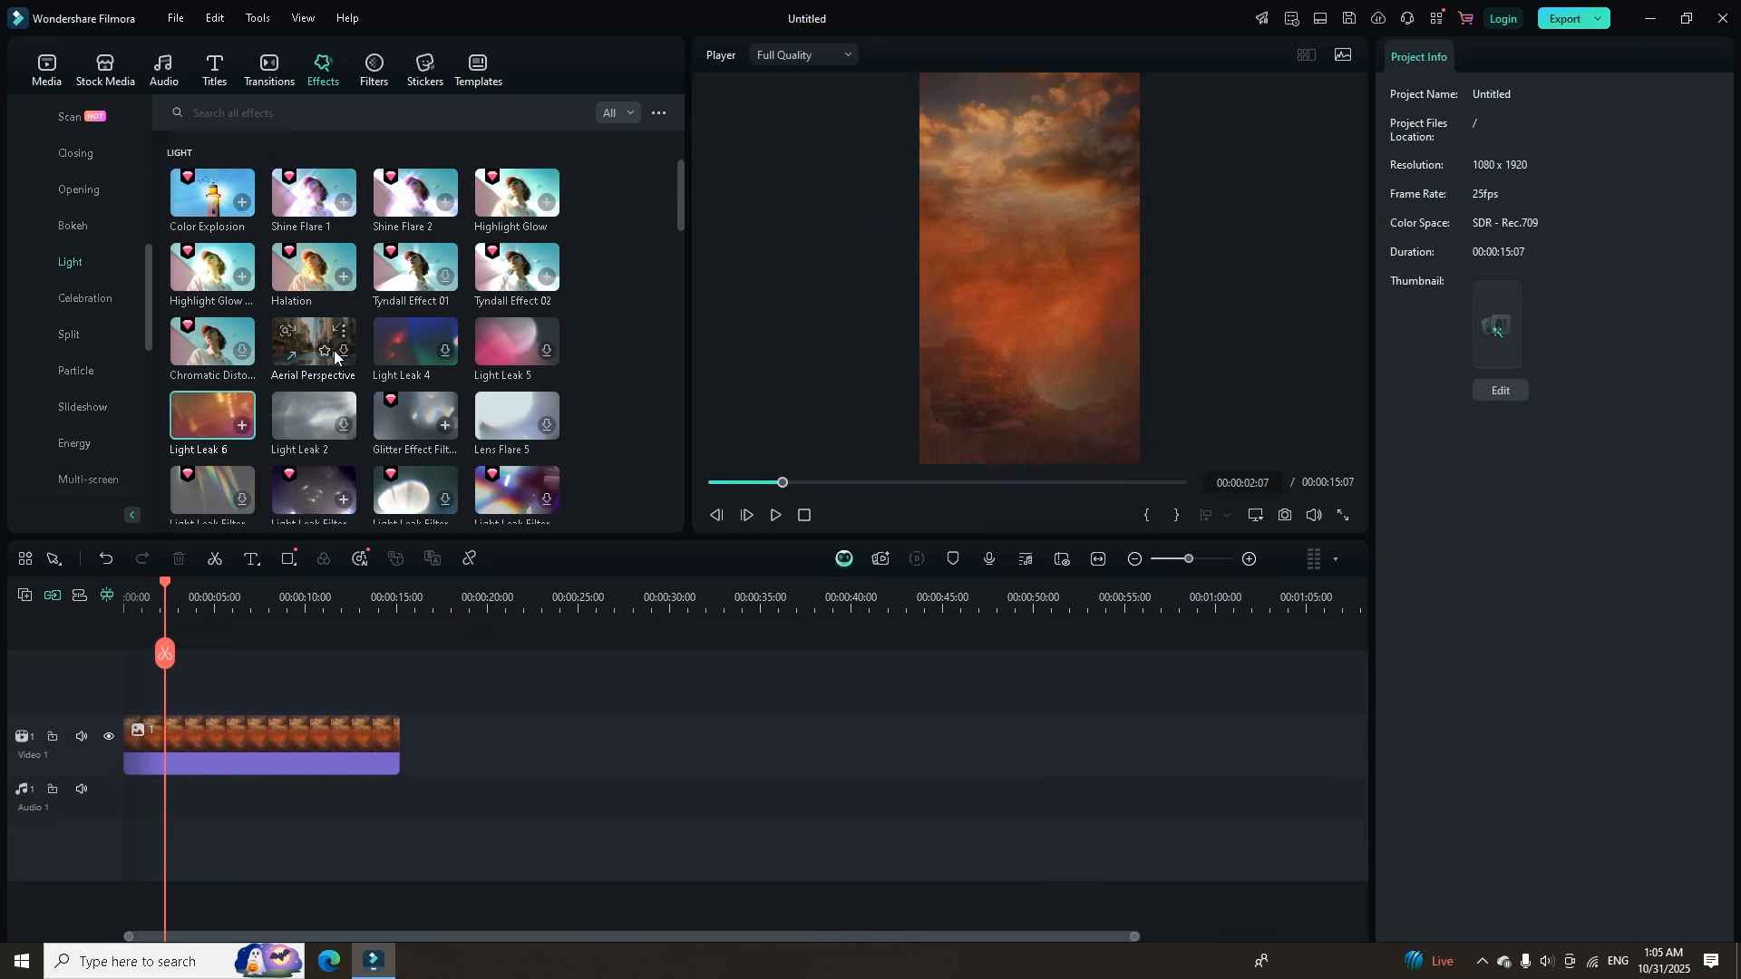
{"action": "scroll", "coordinate": [333, 350], "scroll_direction": "down", "scroll_amount": 5}
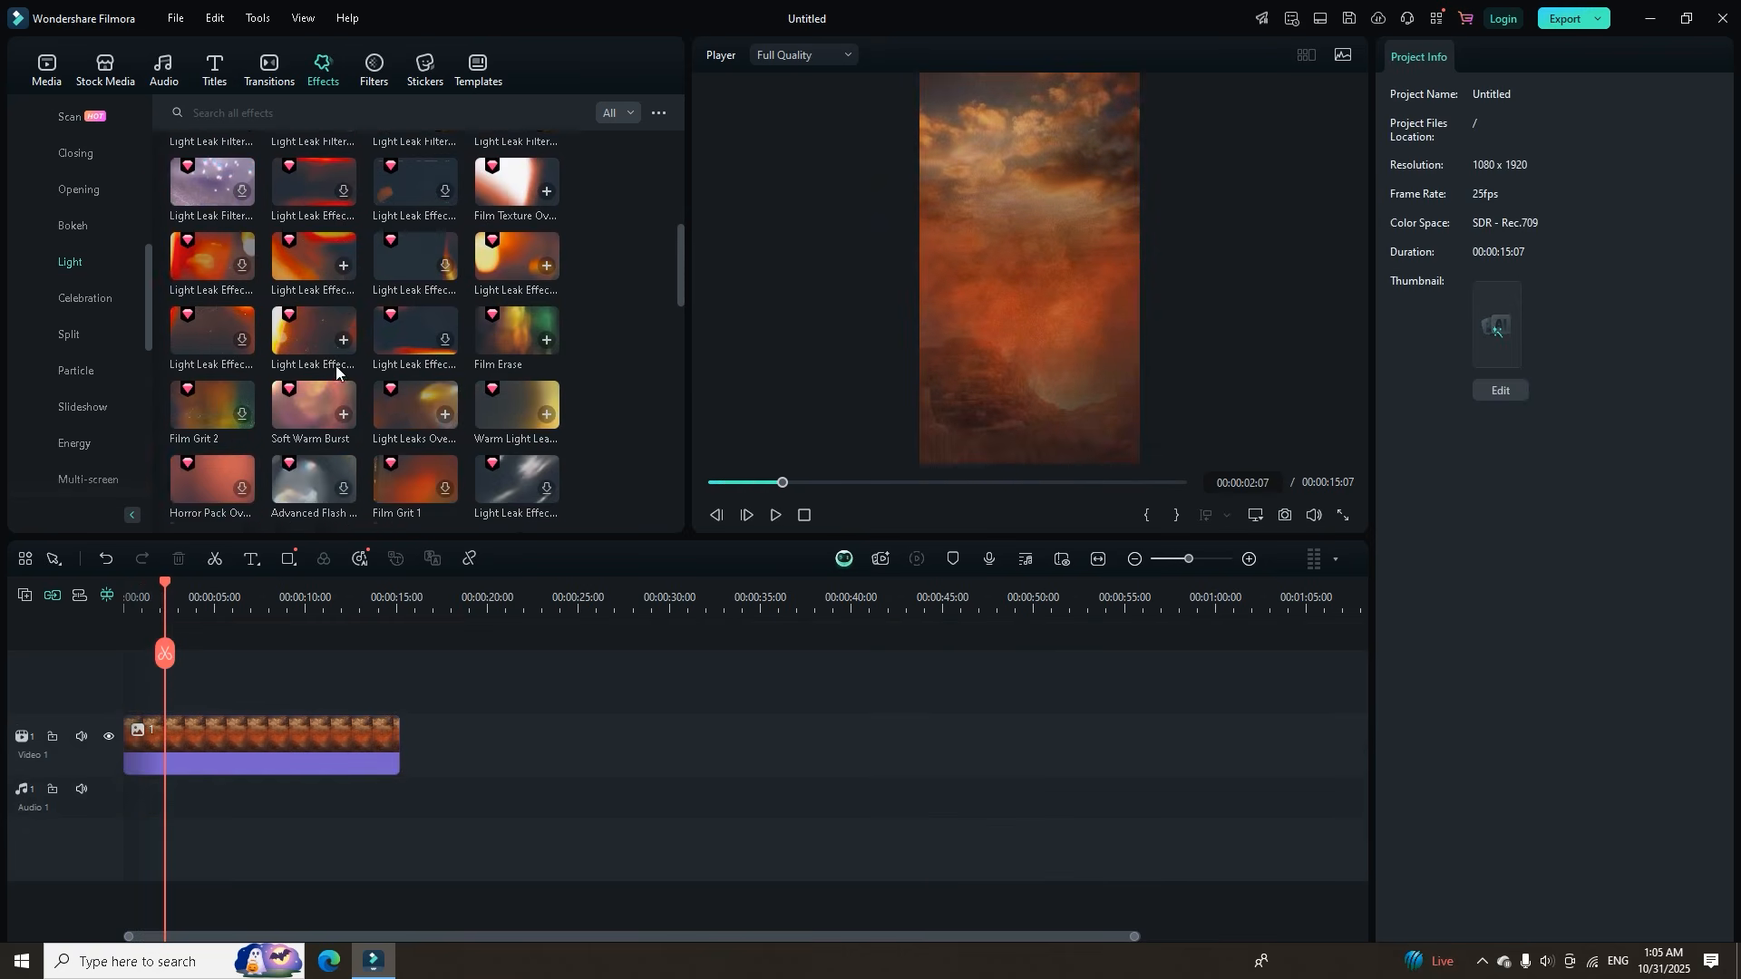
{"action": "scroll", "coordinate": [335, 354], "scroll_direction": "up", "scroll_amount": 2}
{"action": "left_click_drag", "start_coordinate": [311, 303], "coordinate": [145, 700]}
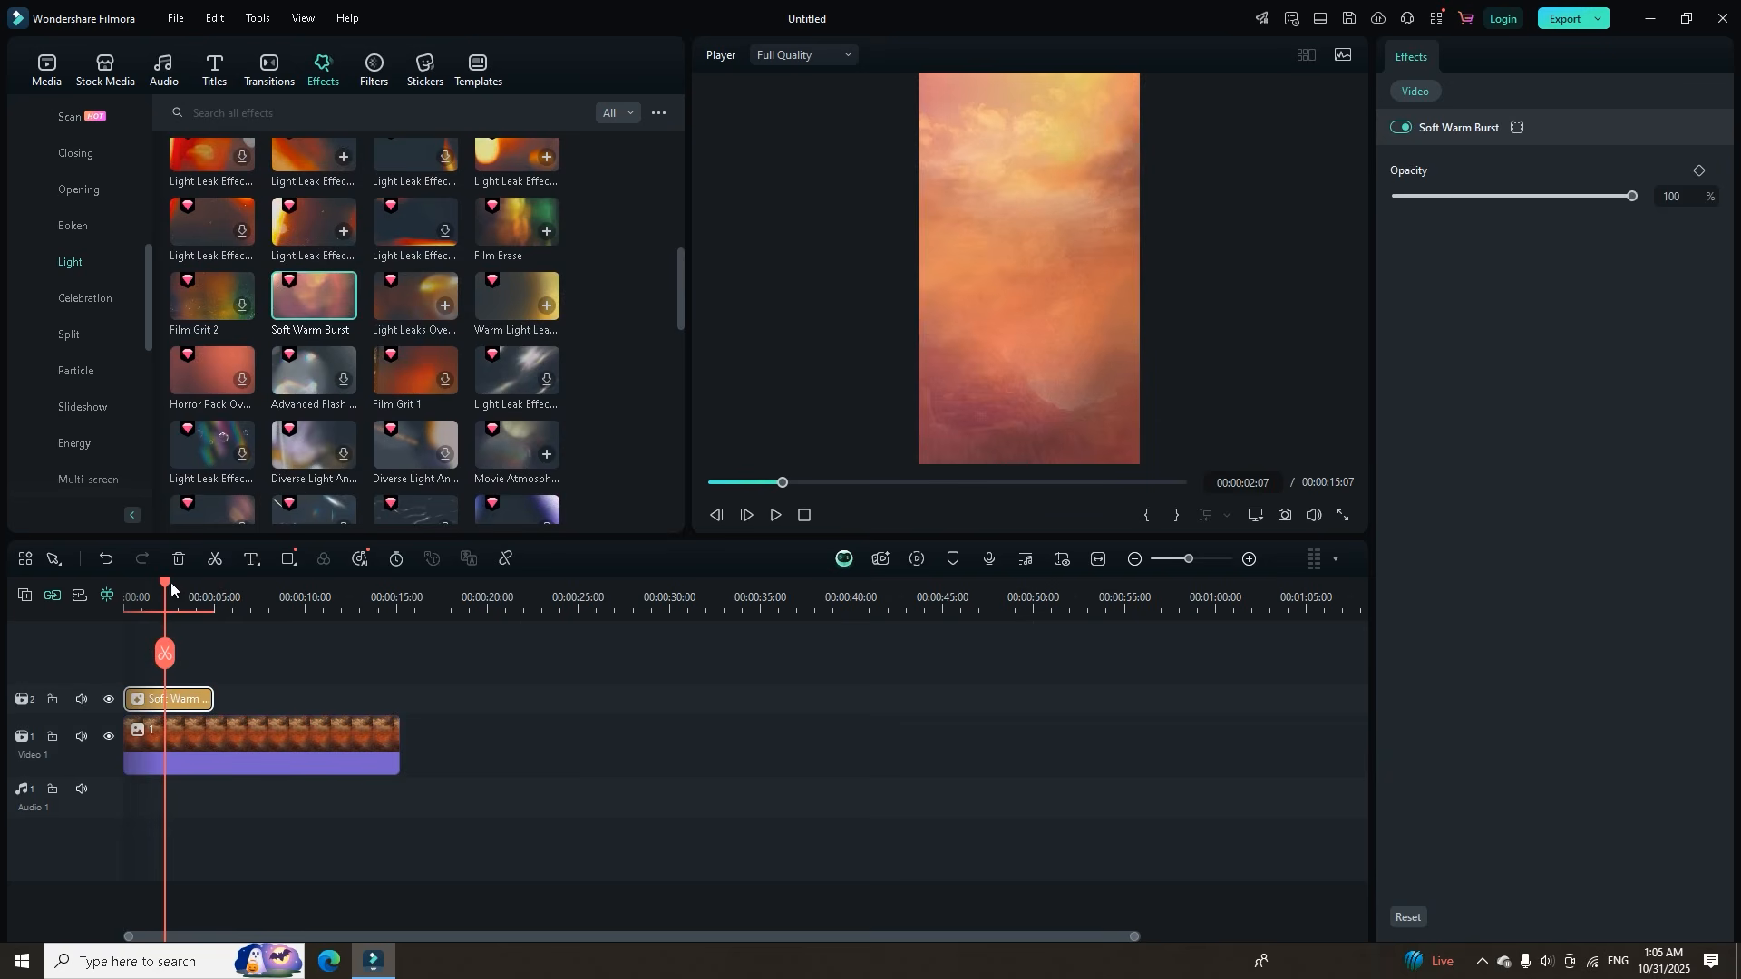
{"action": "left_click_drag", "start_coordinate": [171, 583], "coordinate": [66, 642]}
{"action": "key", "text": "space"}
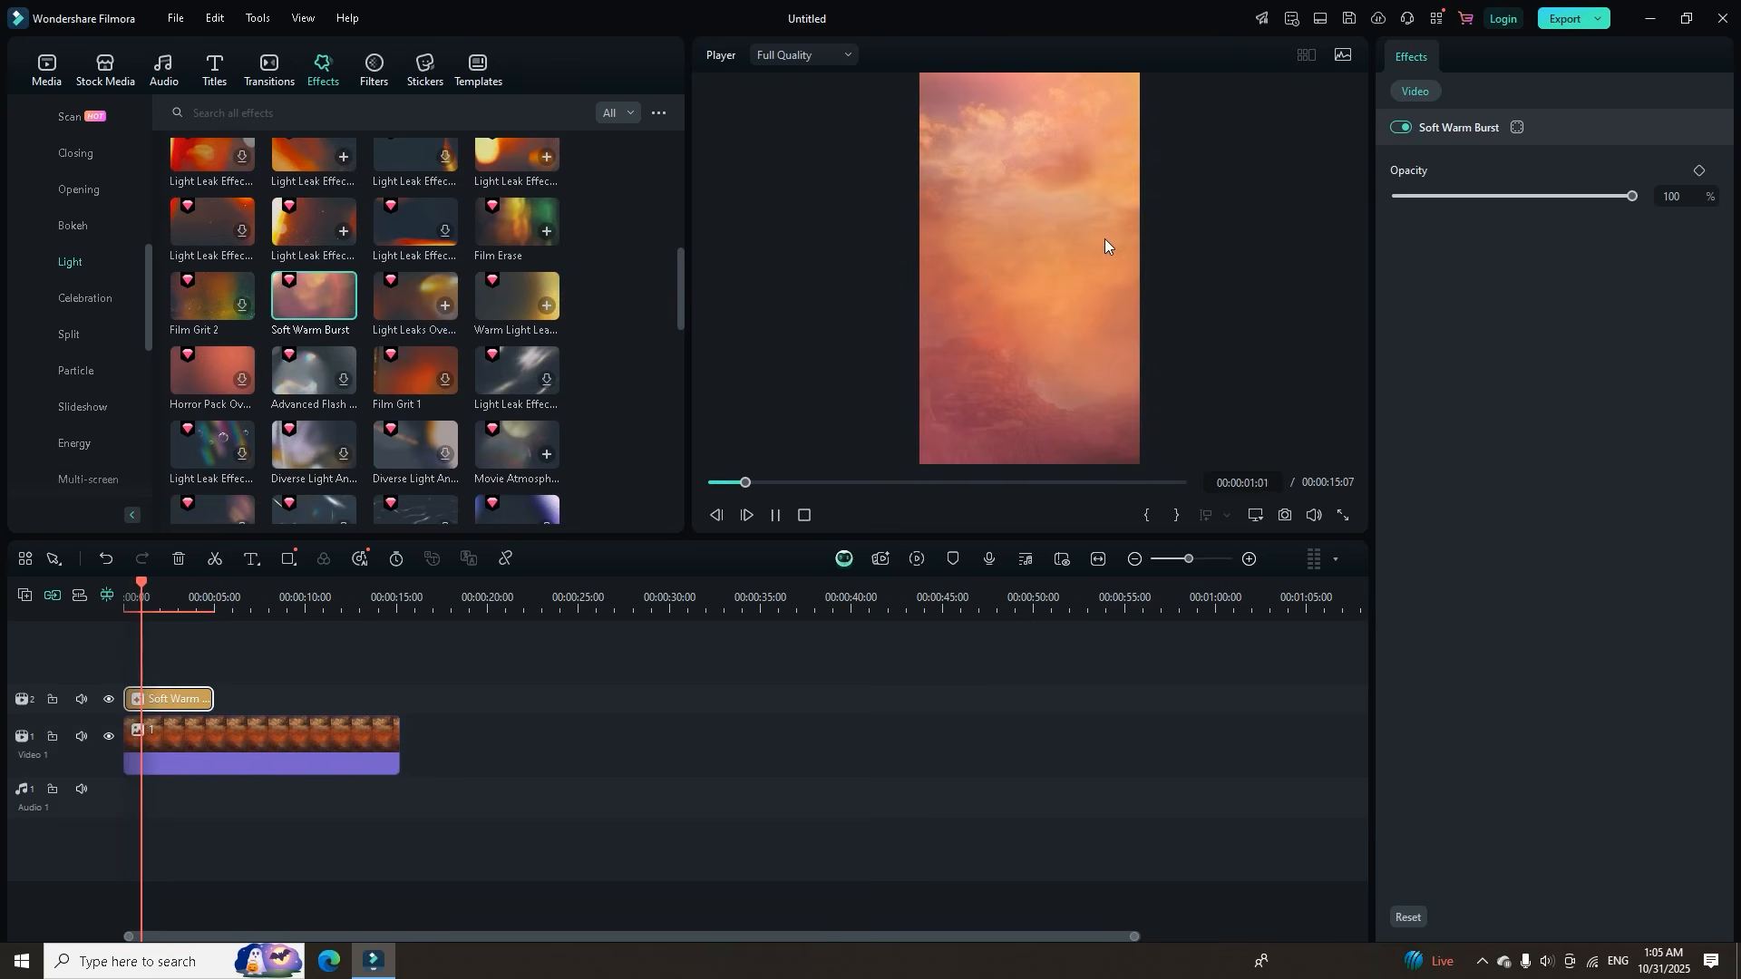
{"action": "key", "text": "space"}
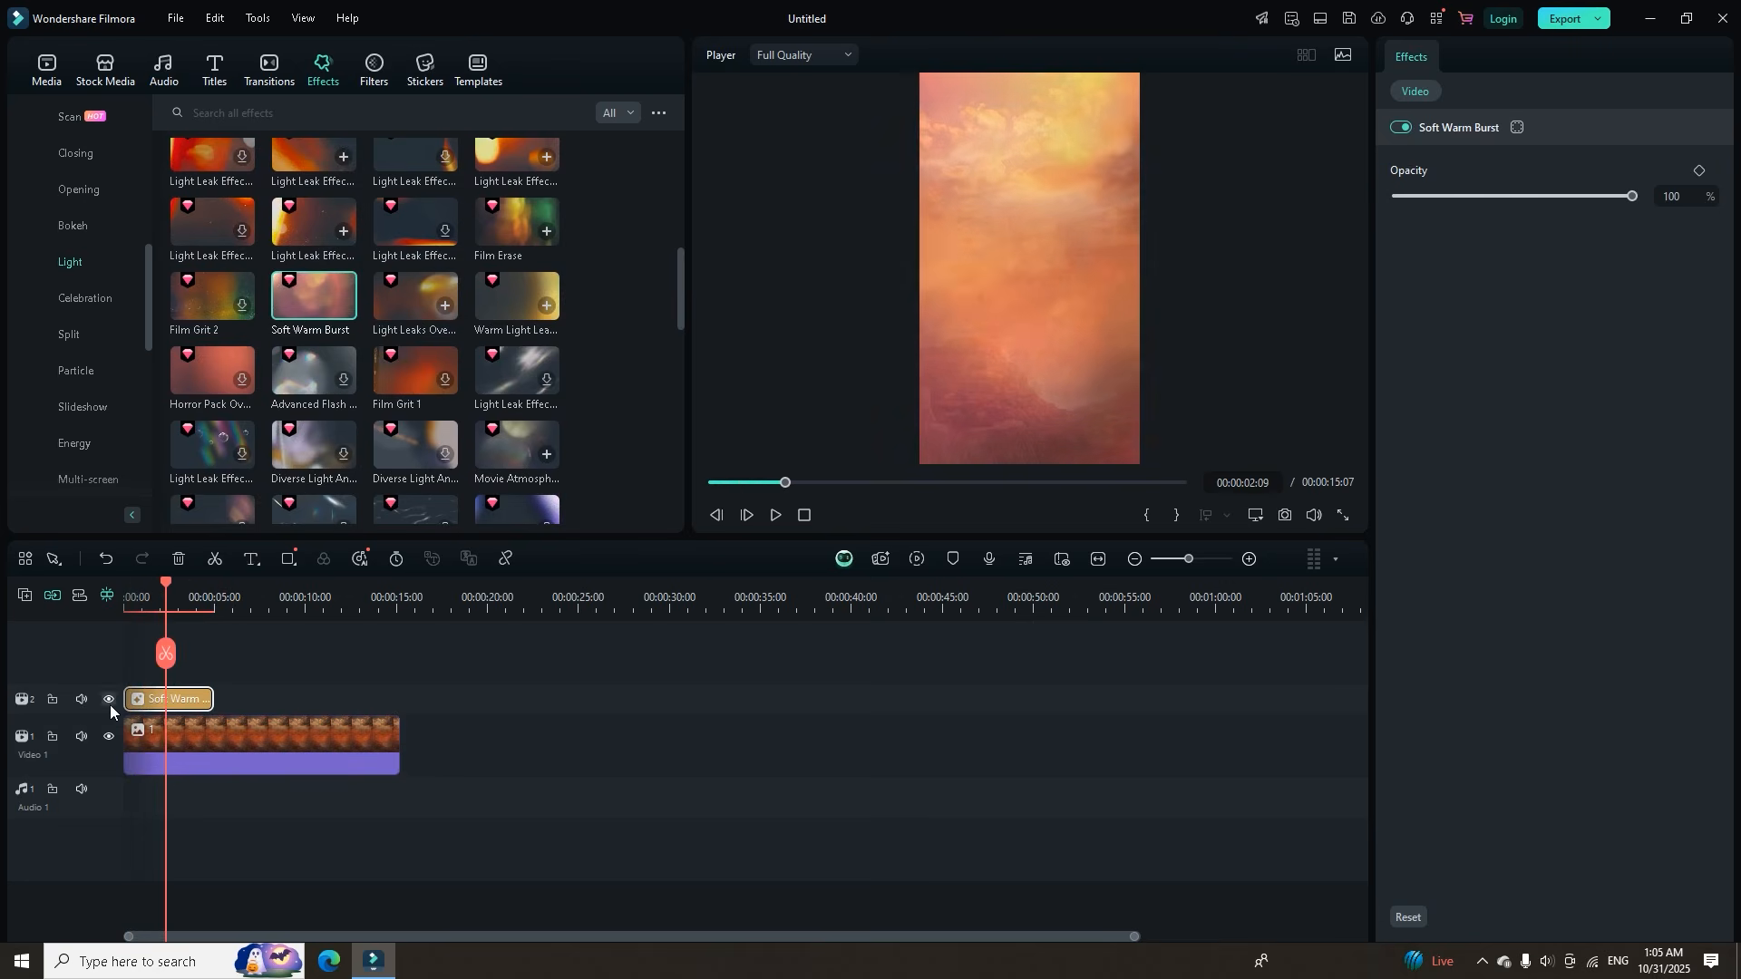
Compare the background with and without the Soft Warm Burst effect, hiding its track and lowering its opacity to 0, and restore both.
{"action": "left_click", "coordinate": [108, 699]}
{"action": "left_click", "coordinate": [108, 700]}
{"action": "left_click_drag", "start_coordinate": [1630, 196], "coordinate": [1342, 206]}
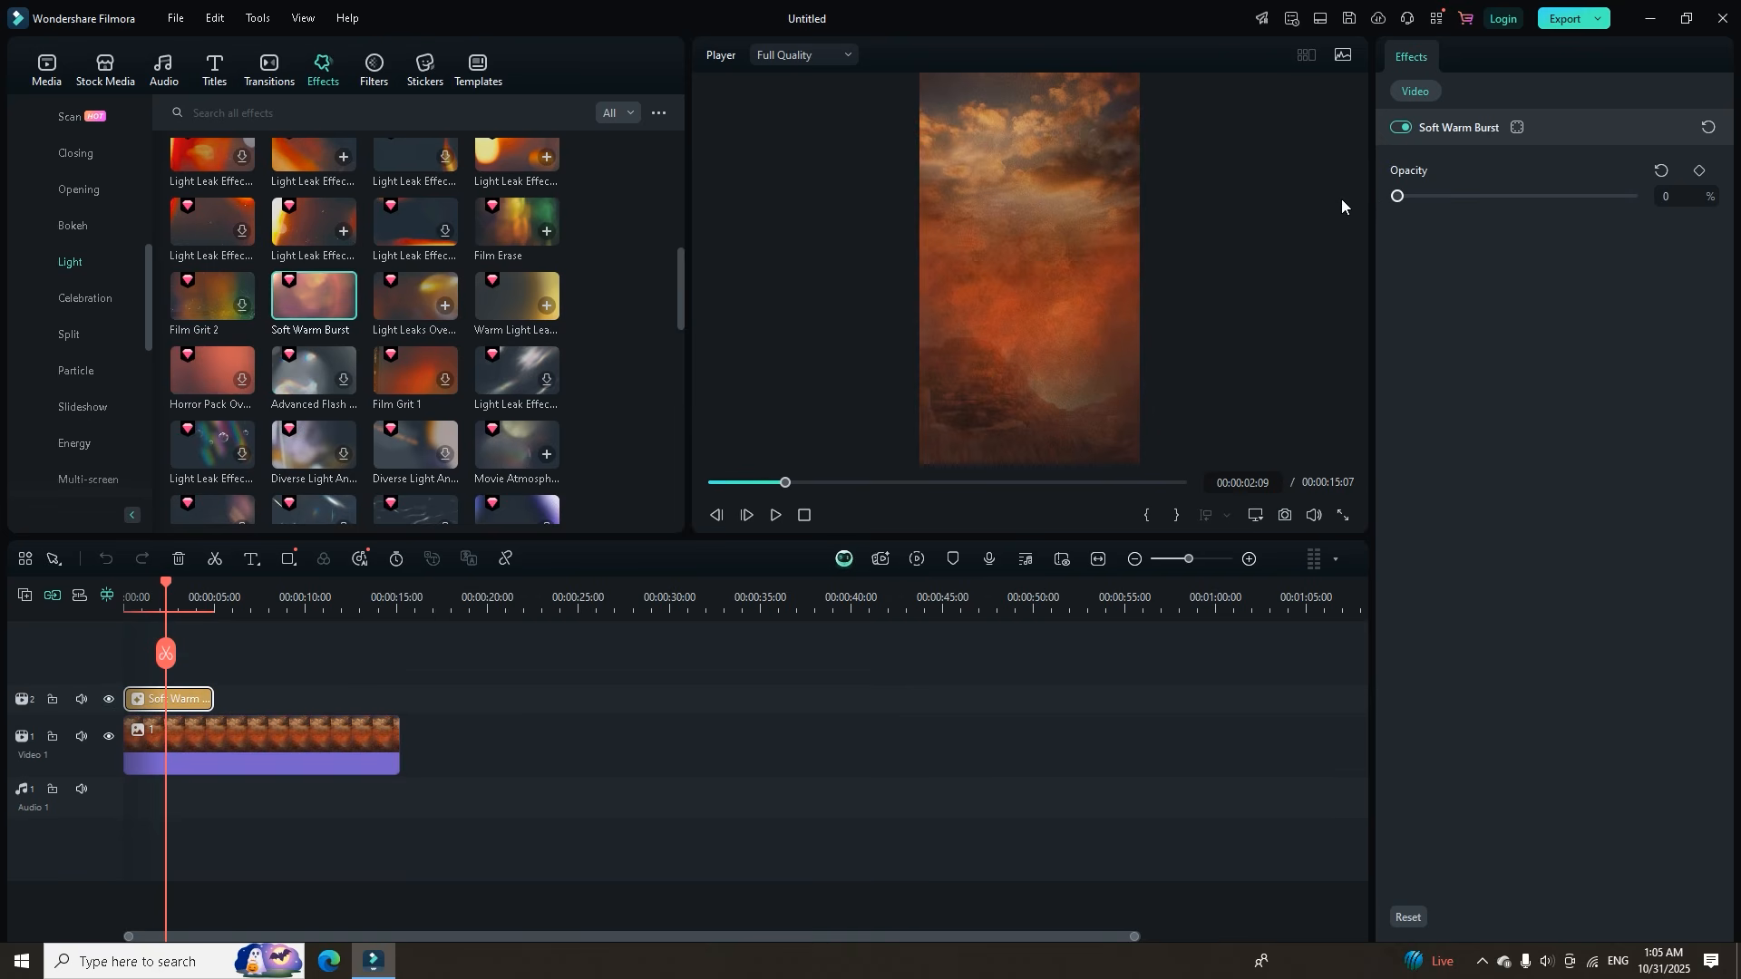
{"action": "left_click_drag", "start_coordinate": [1380, 207], "coordinate": [1644, 231]}
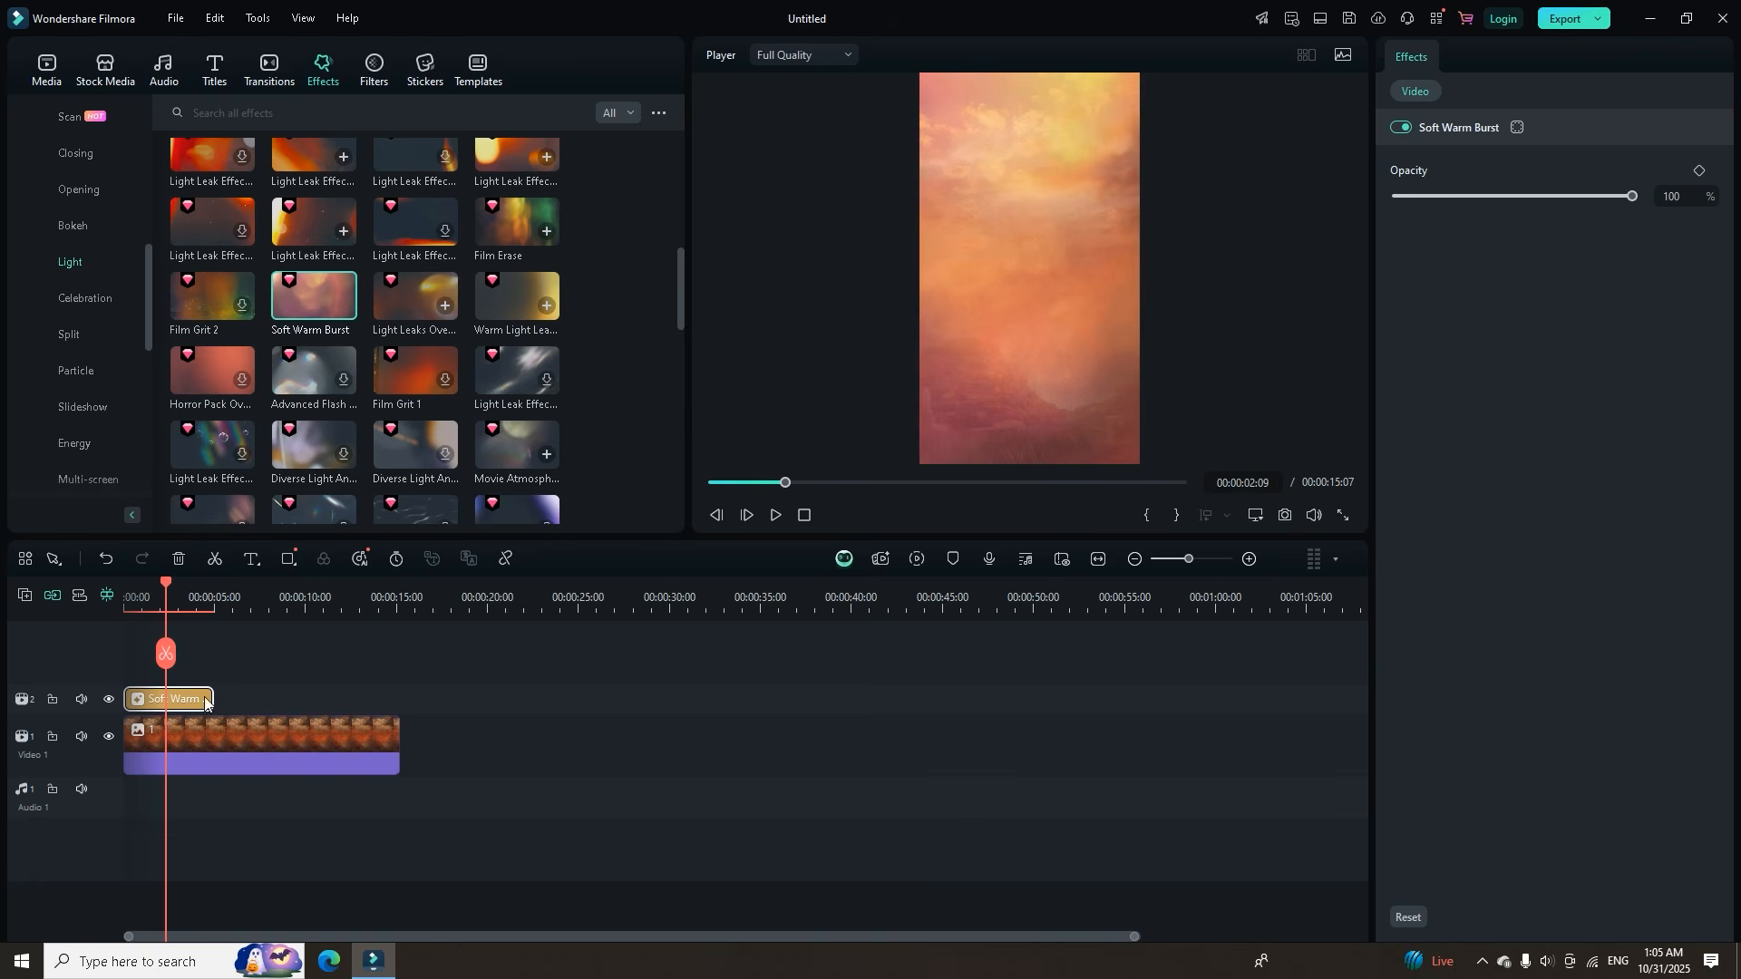
Extend the Soft Warm Burst effect to the end of the image 1 clip and return to the timeline start.
{"action": "left_click_drag", "start_coordinate": [210, 697], "coordinate": [400, 719]}
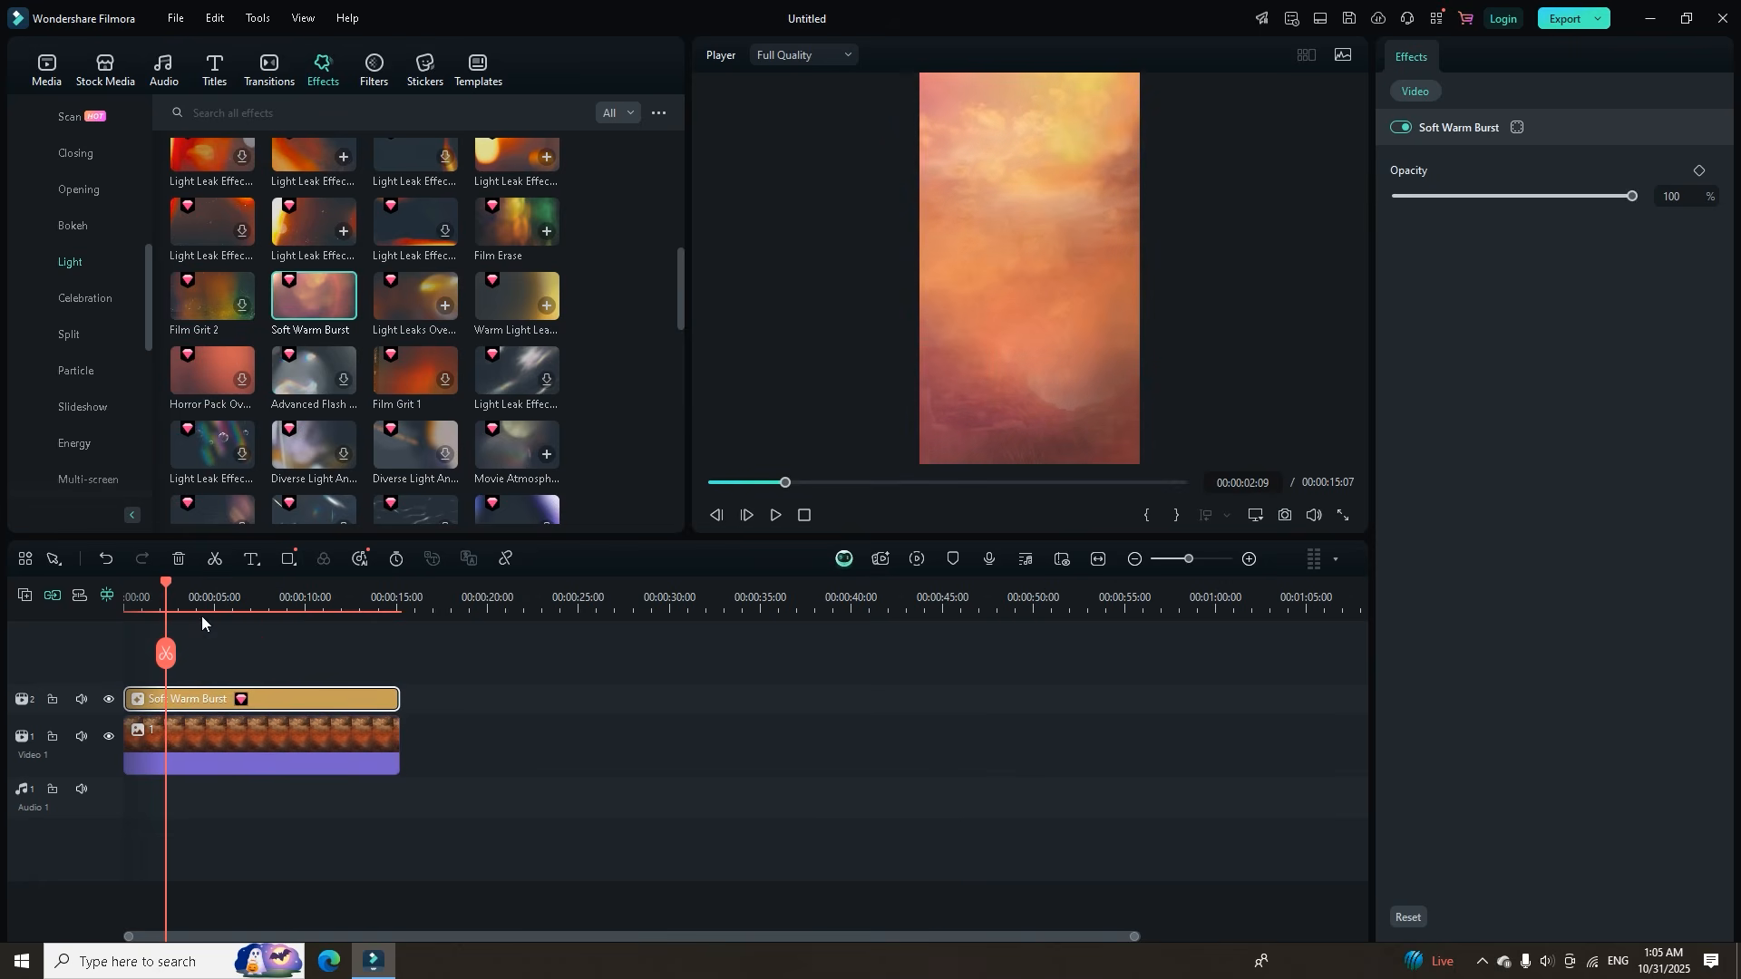
{"action": "left_click_drag", "start_coordinate": [169, 590], "coordinate": [125, 592]}
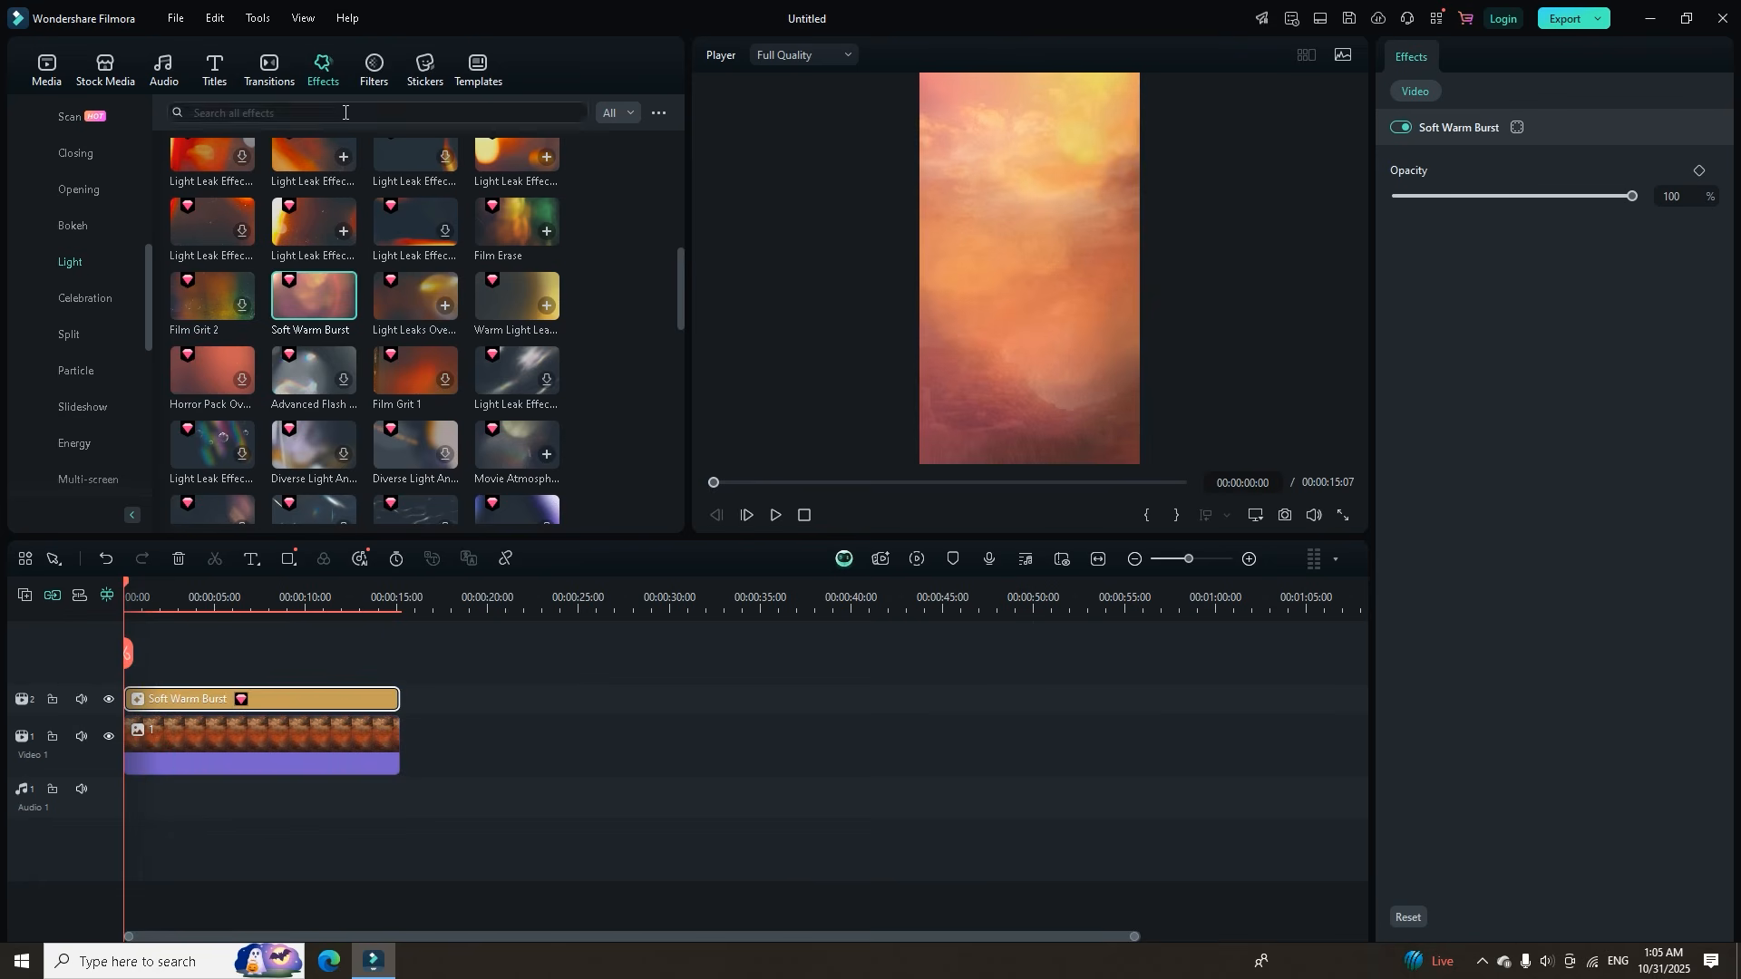
{"action": "left_click", "coordinate": [47, 68]}
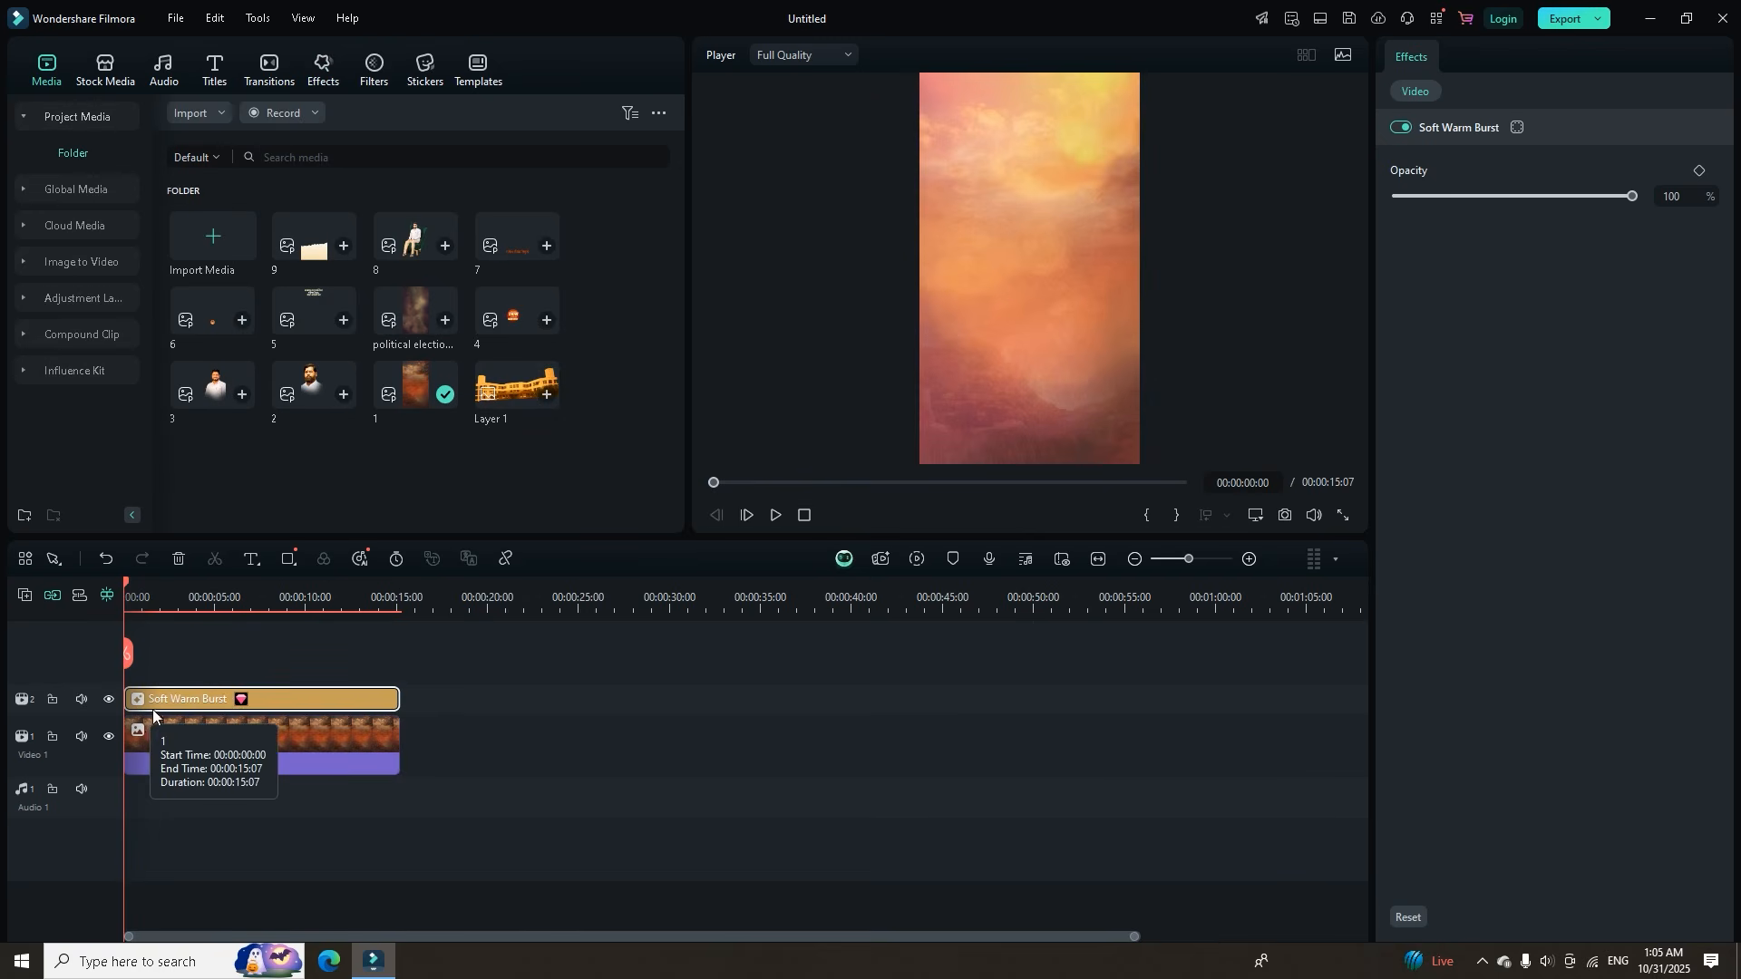
Add the trending Light Leaks transition to the start of the image 1 clip and preview it.
{"action": "left_click", "coordinate": [178, 748]}
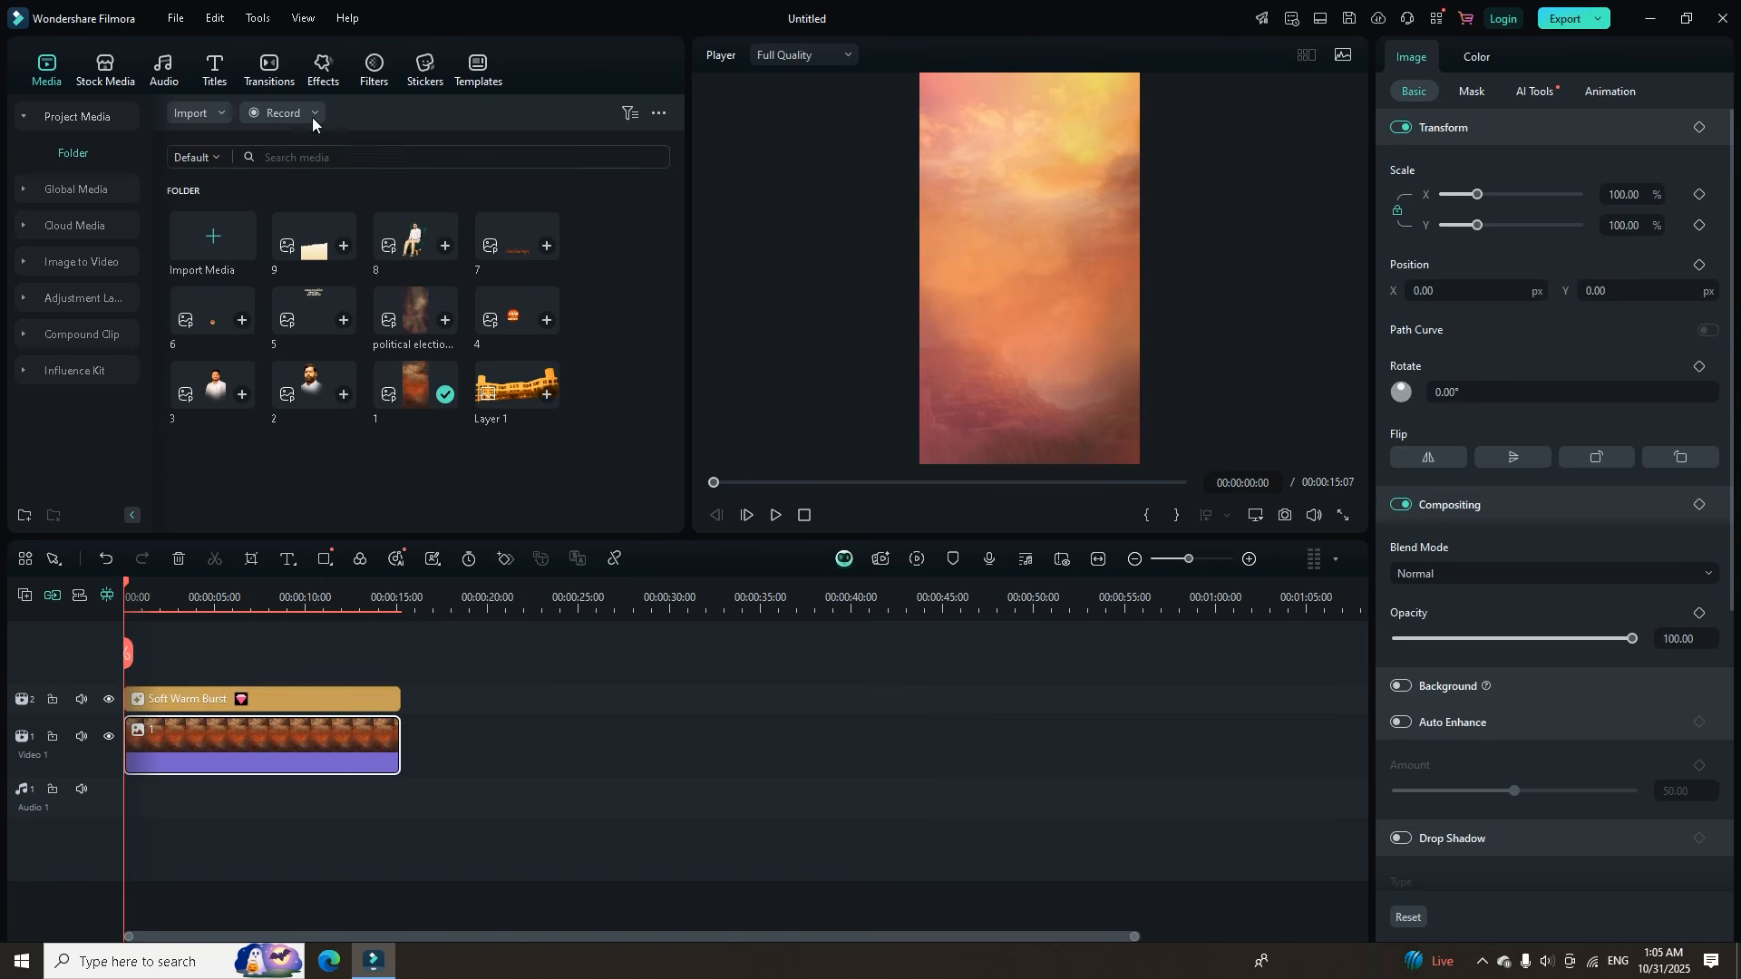
{"action": "left_click", "coordinate": [275, 75]}
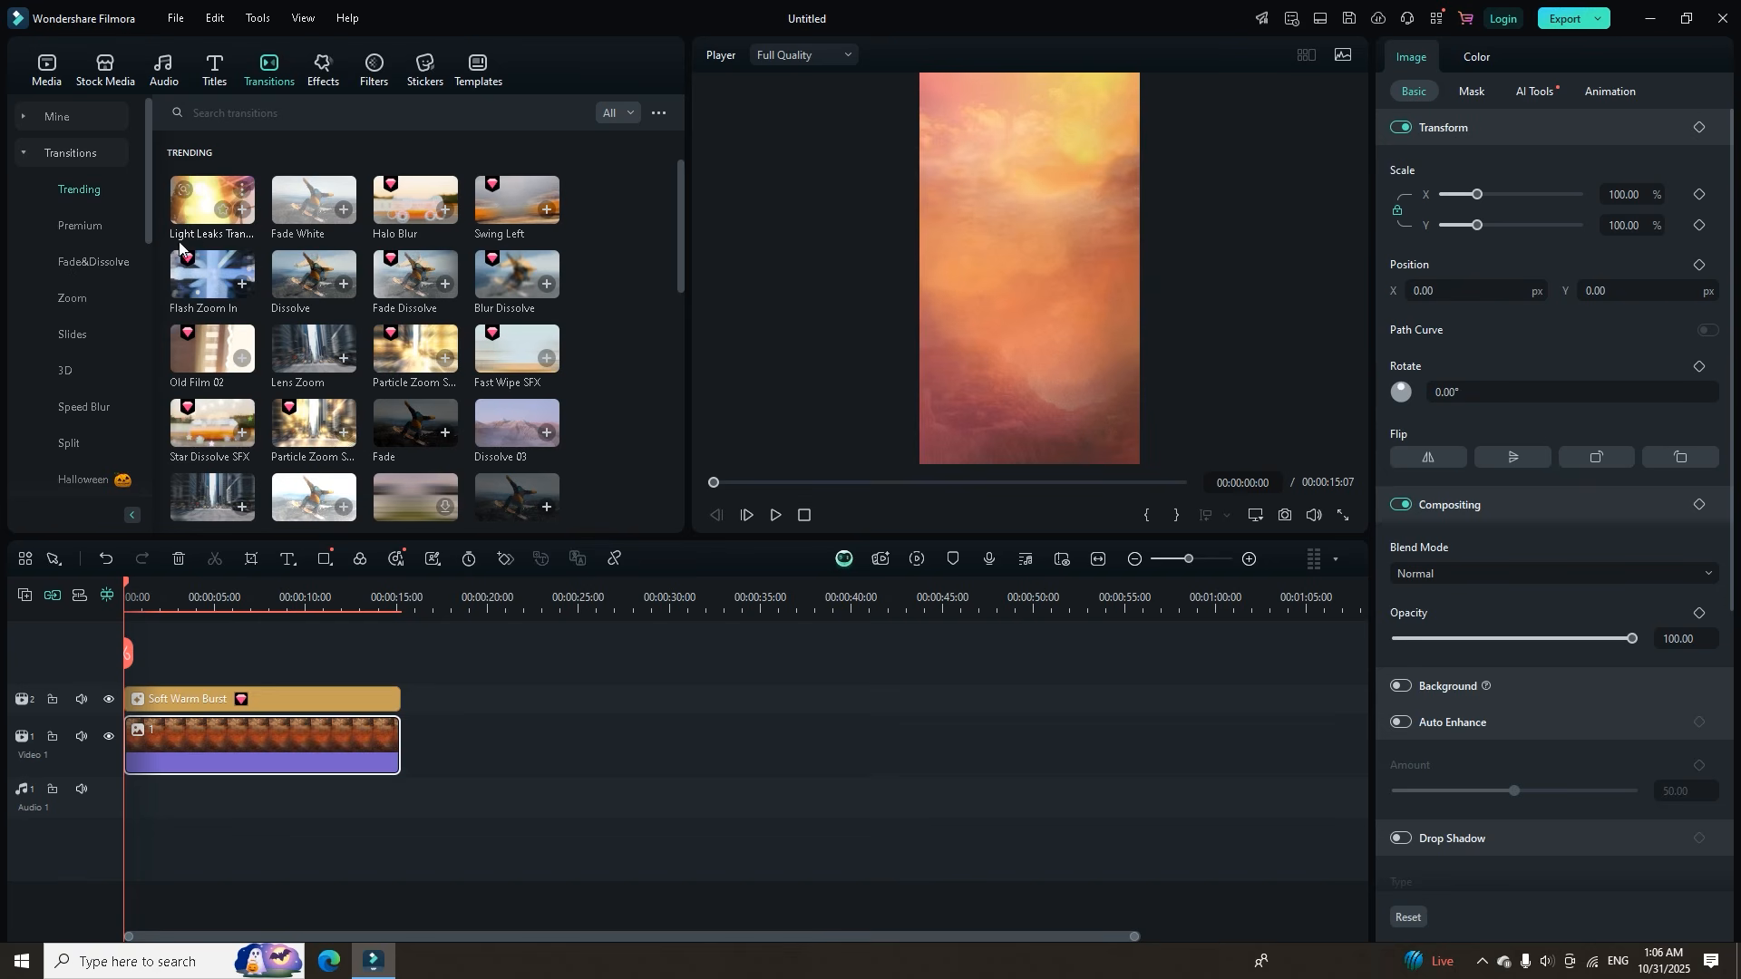
{"action": "left_click_drag", "start_coordinate": [192, 220], "coordinate": [127, 752]}
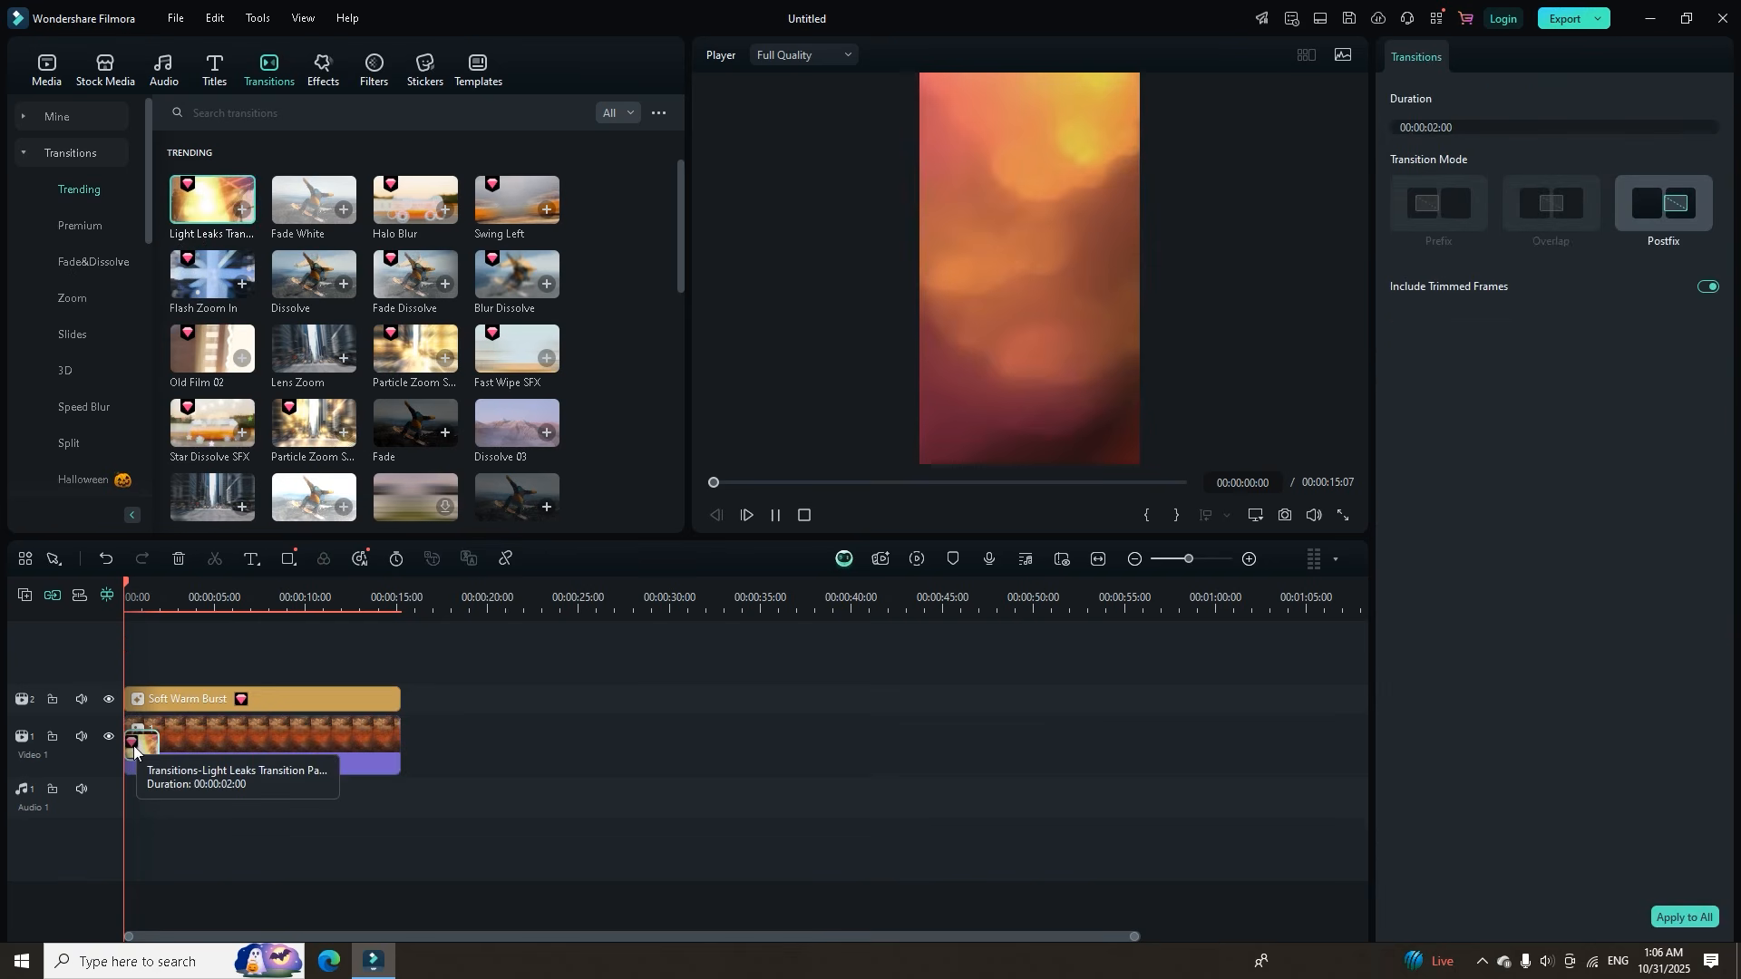
{"action": "left_click", "coordinate": [775, 514]}
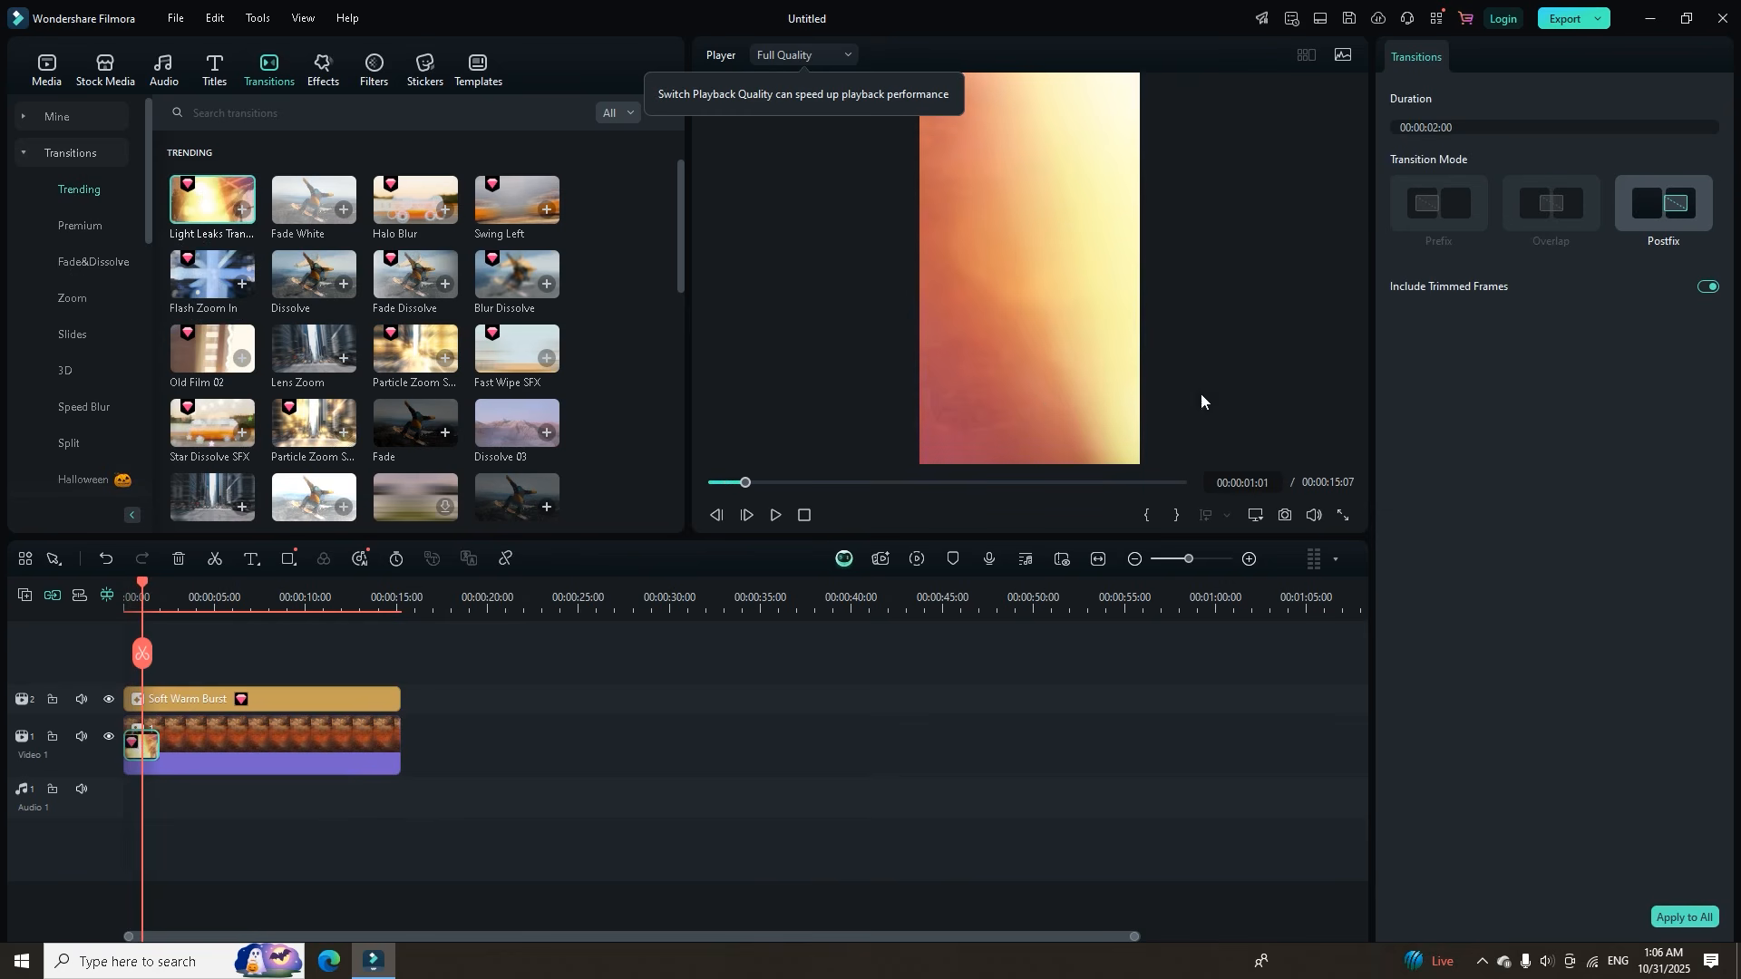
Place the Layer 1 building image on a new track at 00:00:01:01 and enlarge it to 204.08% low in the frame.
{"action": "left_click", "coordinate": [46, 68]}
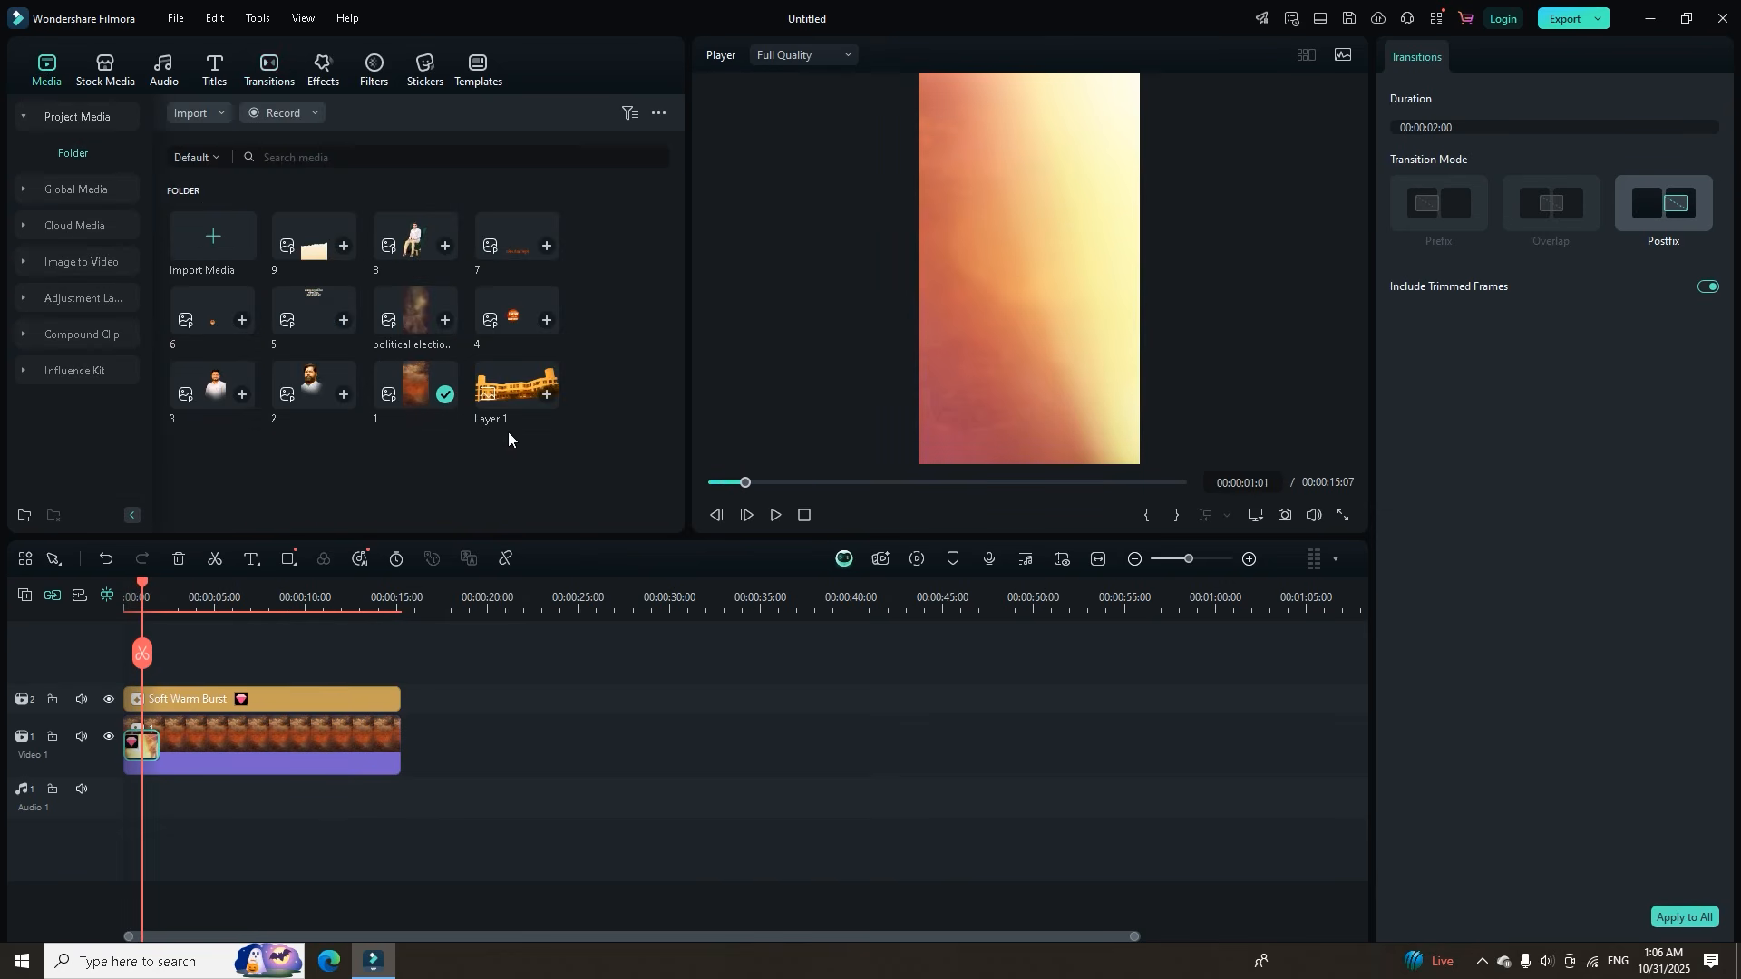
{"action": "left_click_drag", "start_coordinate": [505, 405], "coordinate": [176, 662]}
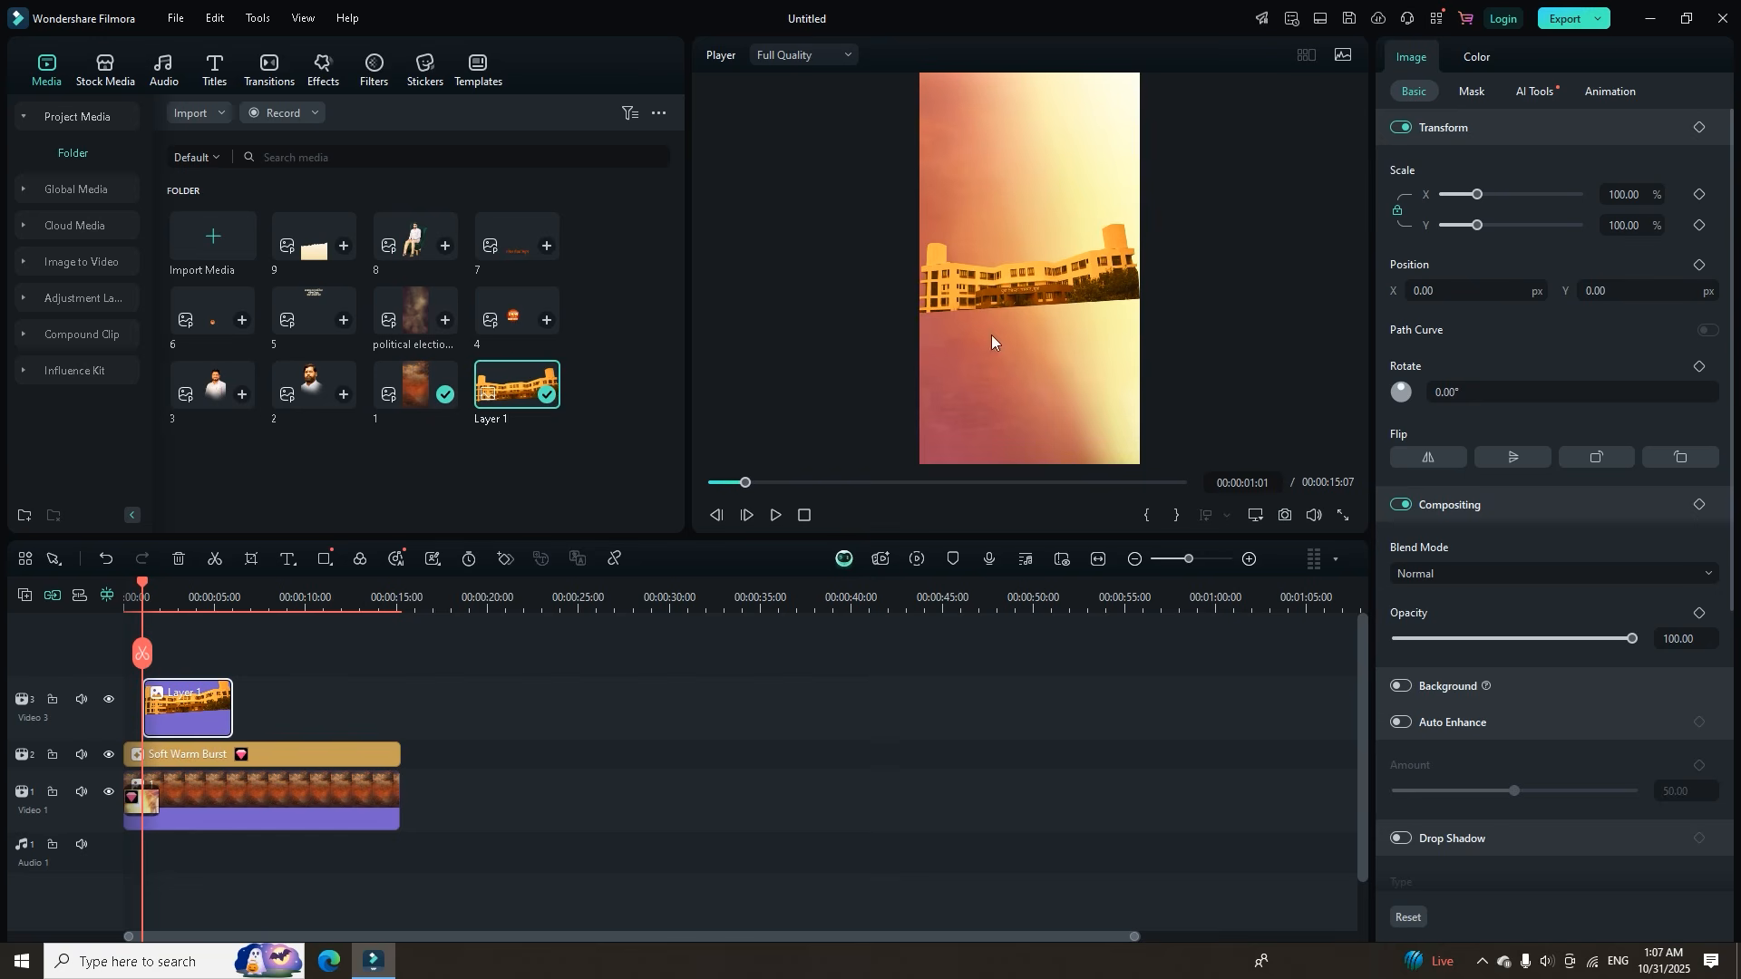
{"action": "left_click_drag", "start_coordinate": [1478, 202], "coordinate": [1504, 210]}
{"action": "left_click_drag", "start_coordinate": [1605, 291], "coordinate": [973, 291]}
{"action": "left_click_drag", "start_coordinate": [1506, 199], "coordinate": [1515, 204]}
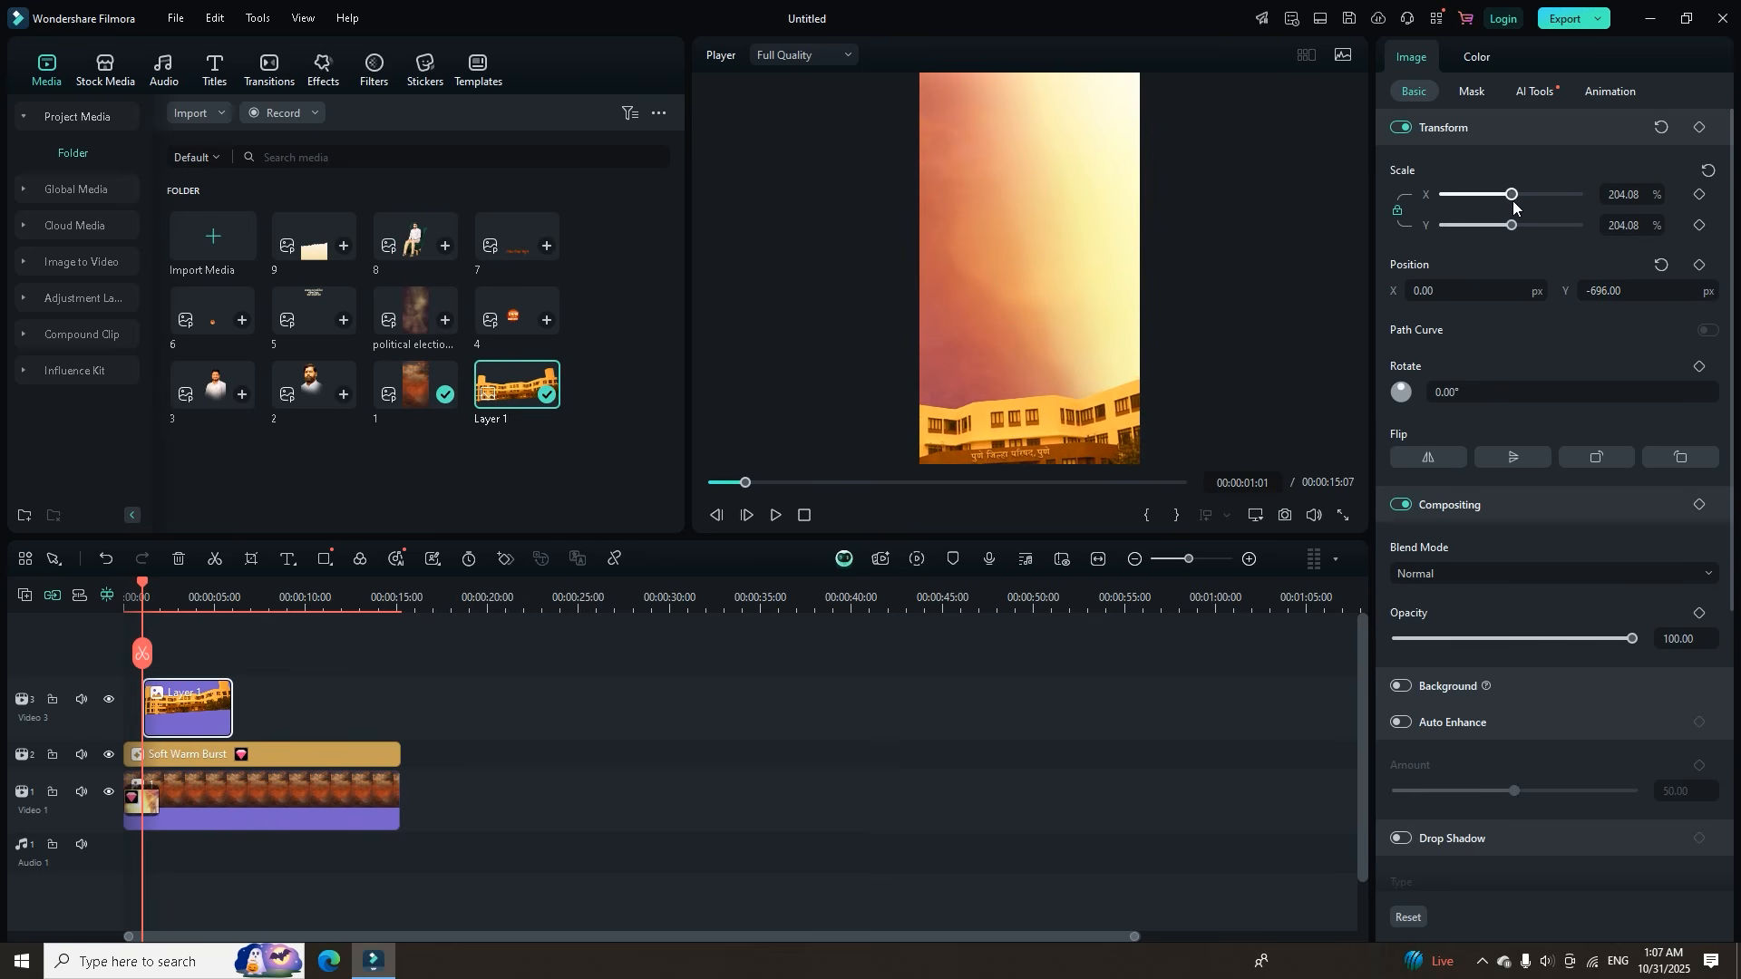
Position the building image at X 223 and Y -639 so it fills the bottom of the frame.
{"action": "left_click_drag", "start_coordinate": [1532, 291], "coordinate": [1656, 291]}
{"action": "left_click_drag", "start_coordinate": [1430, 291], "coordinate": [1648, 292]}
{"action": "mouse_move", "coordinate": [1419, 290]}
{"action": "left_mouse_down"}
{"action": "mouse_move", "coordinate": [1465, 290]}
{"action": "mouse_move", "coordinate": [1397, 290]}
{"action": "left_mouse_up"}
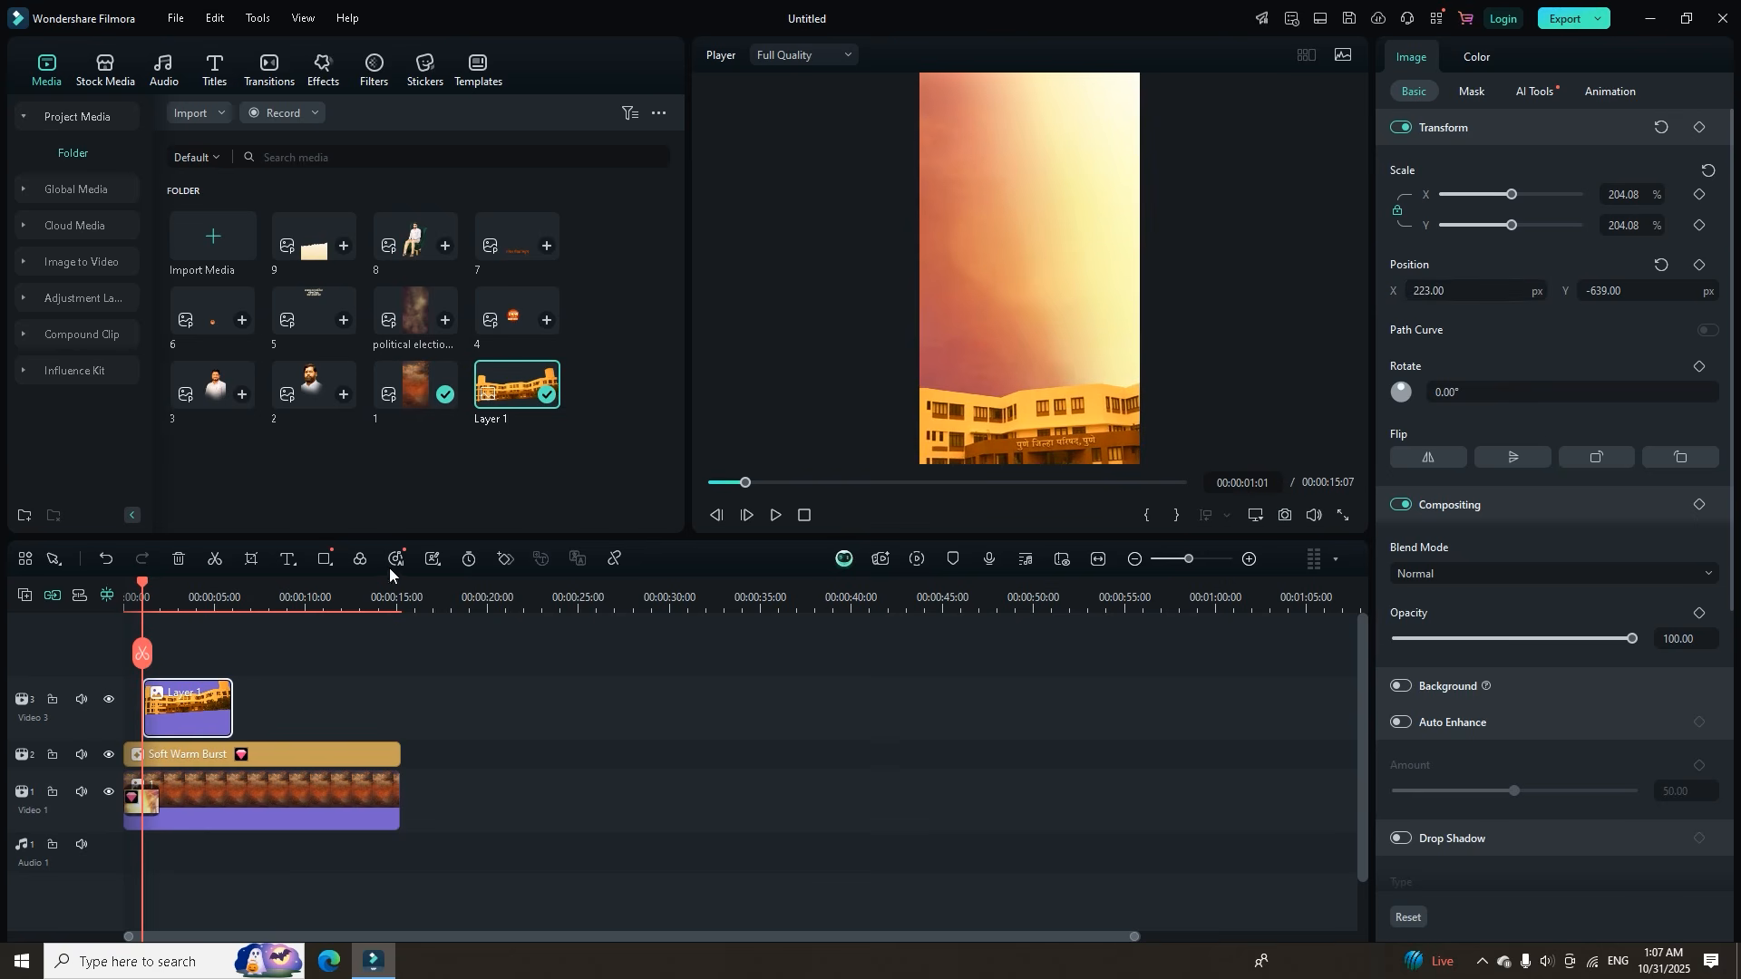
Keyframe the building's horizontal slide from X 217 at 00:00:01:01 to X 9 at 00:00:04:03.
{"action": "left_click", "coordinate": [500, 562]}
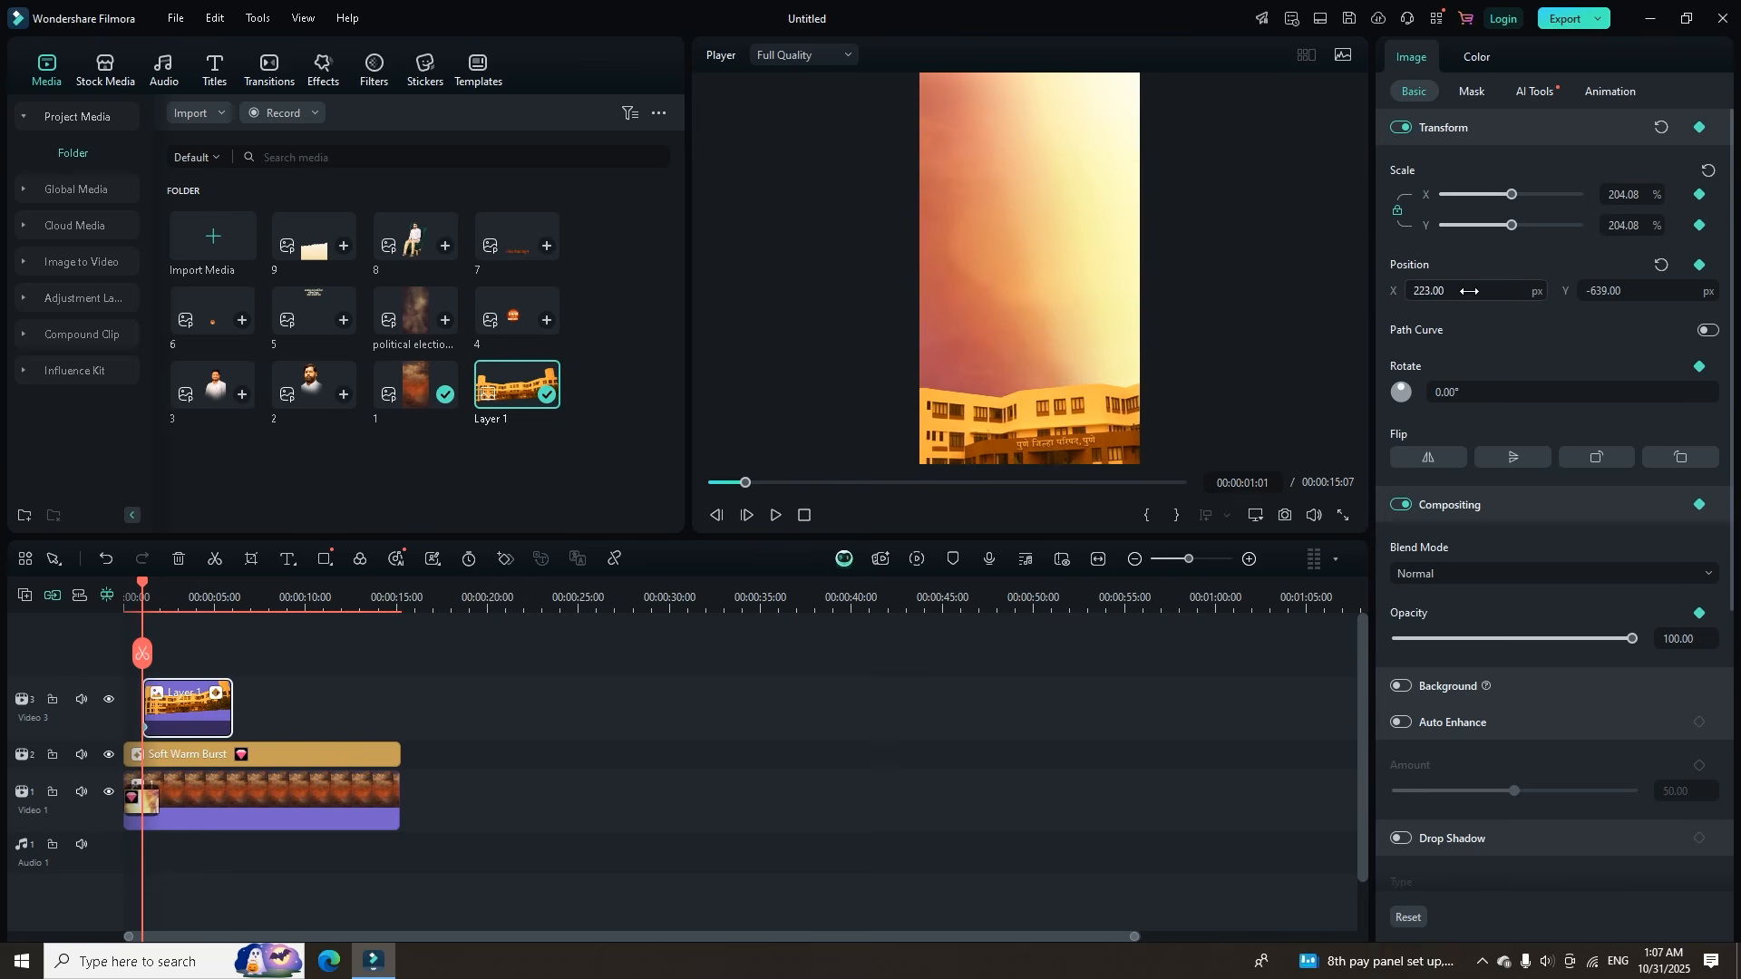
{"action": "left_click_drag", "start_coordinate": [1475, 289], "coordinate": [1470, 289]}
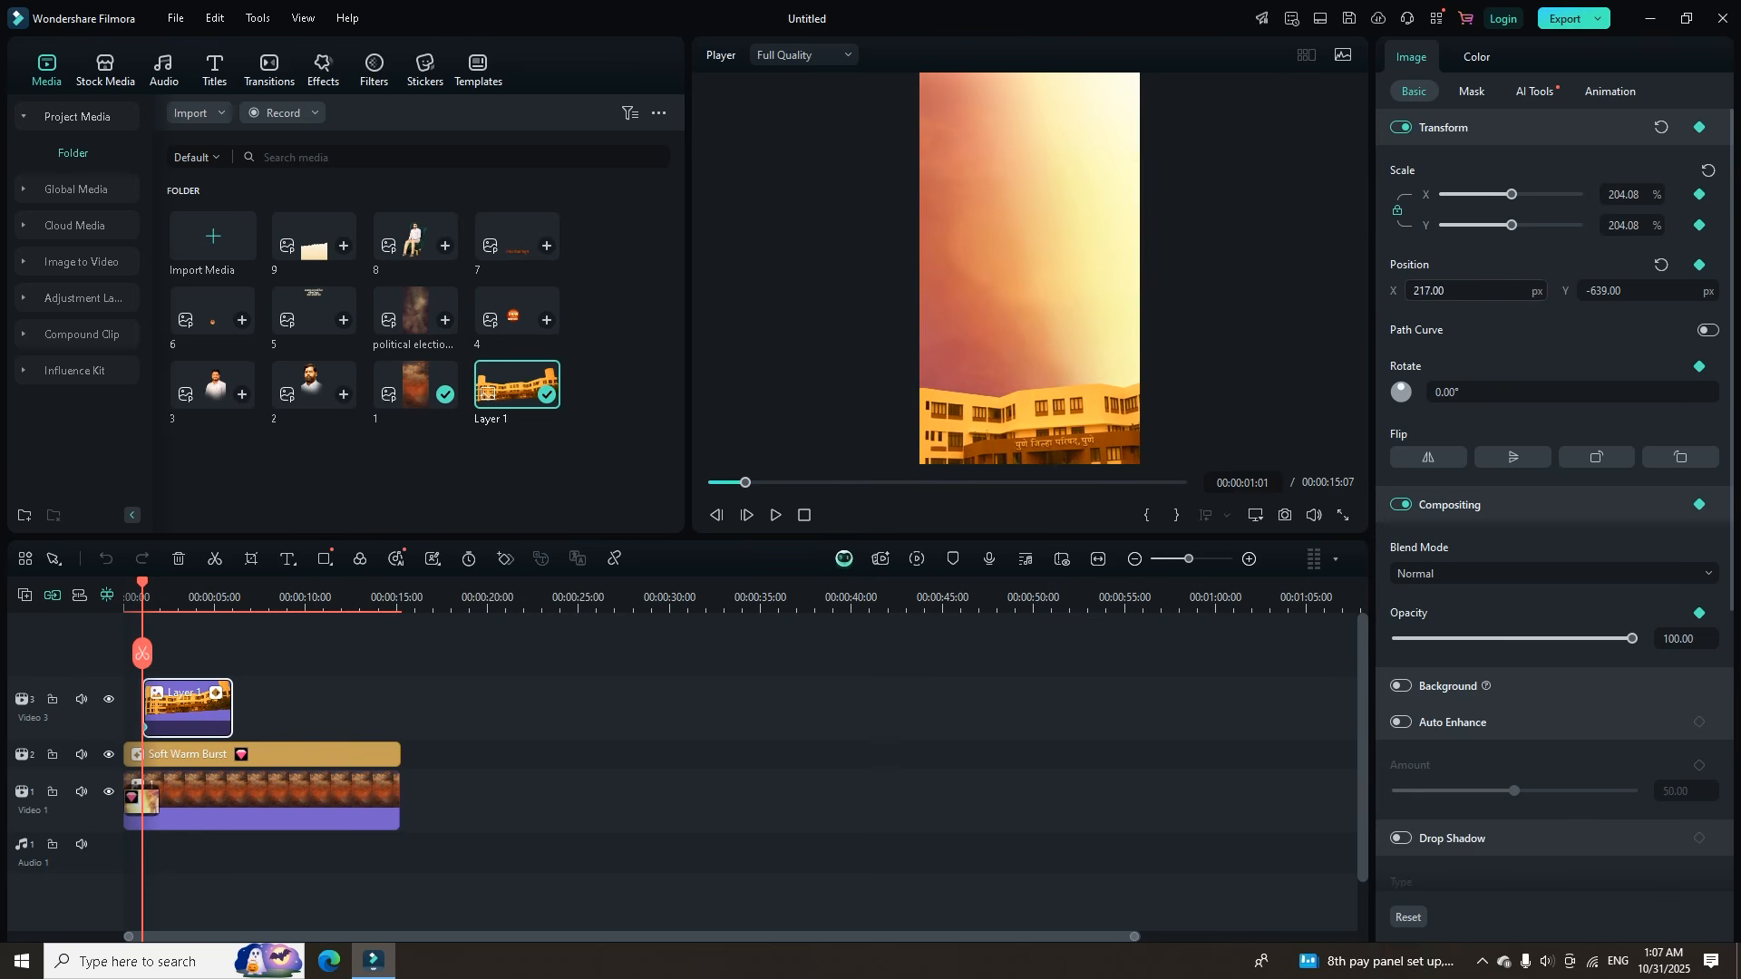
{"action": "left_click_drag", "start_coordinate": [140, 583], "coordinate": [199, 589]}
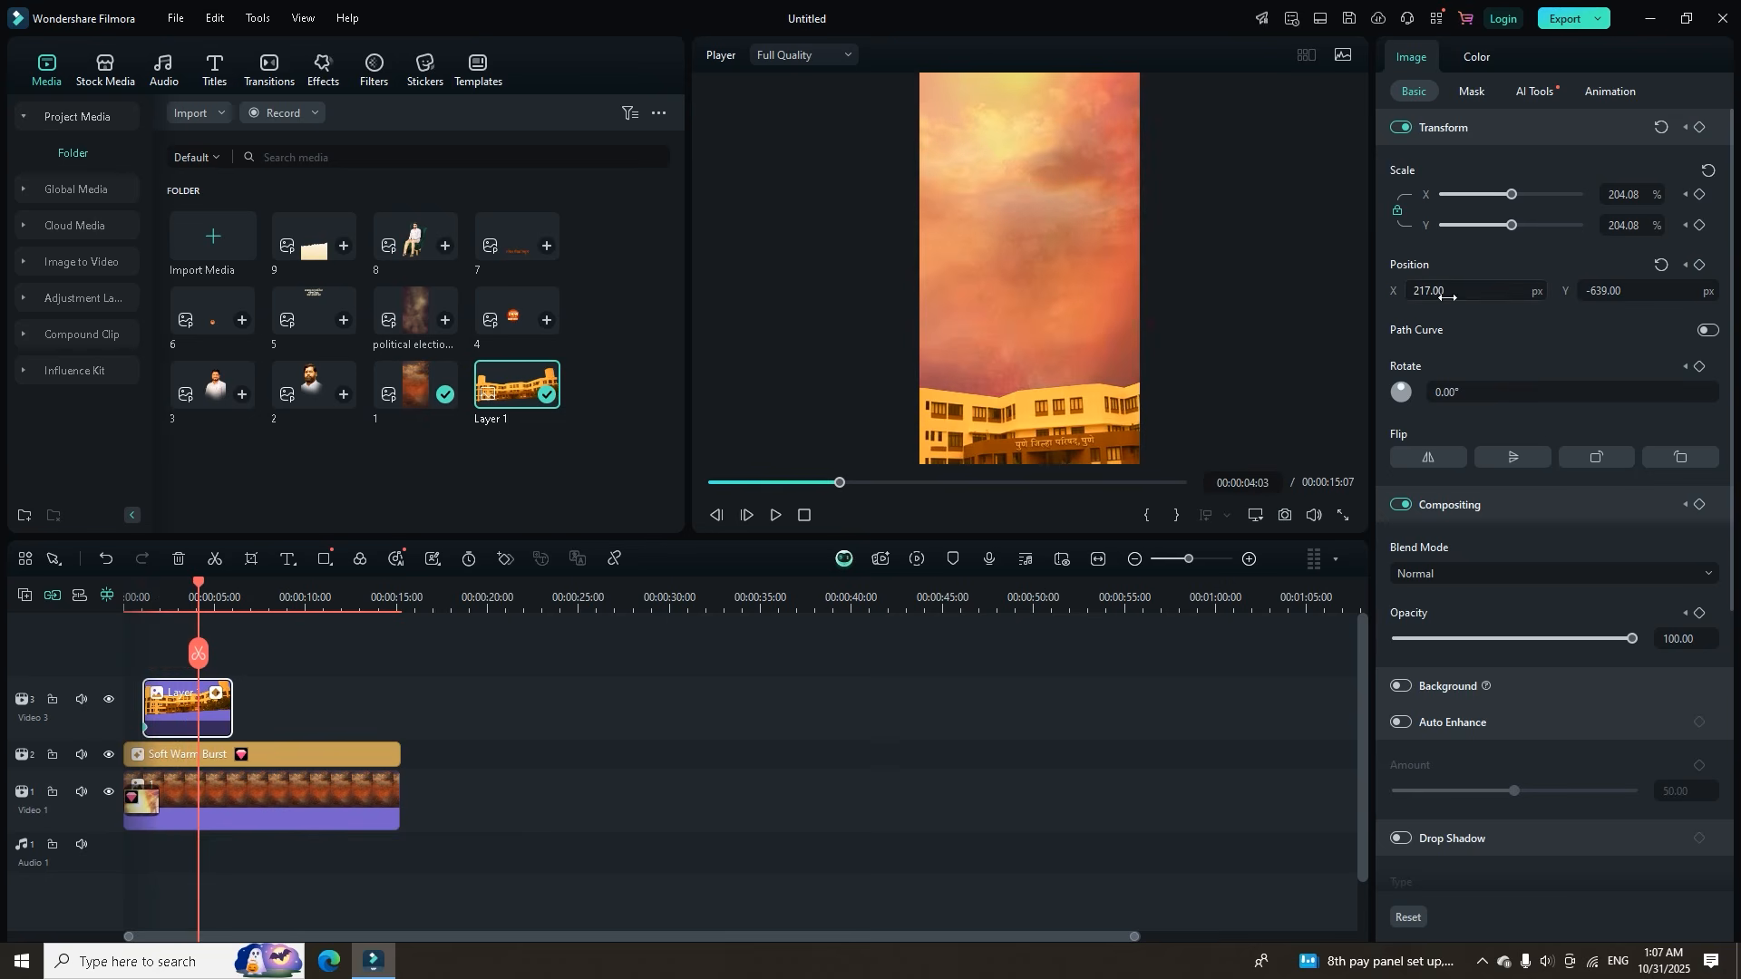
{"action": "left_click_drag", "start_coordinate": [1457, 291], "coordinate": [1269, 291]}
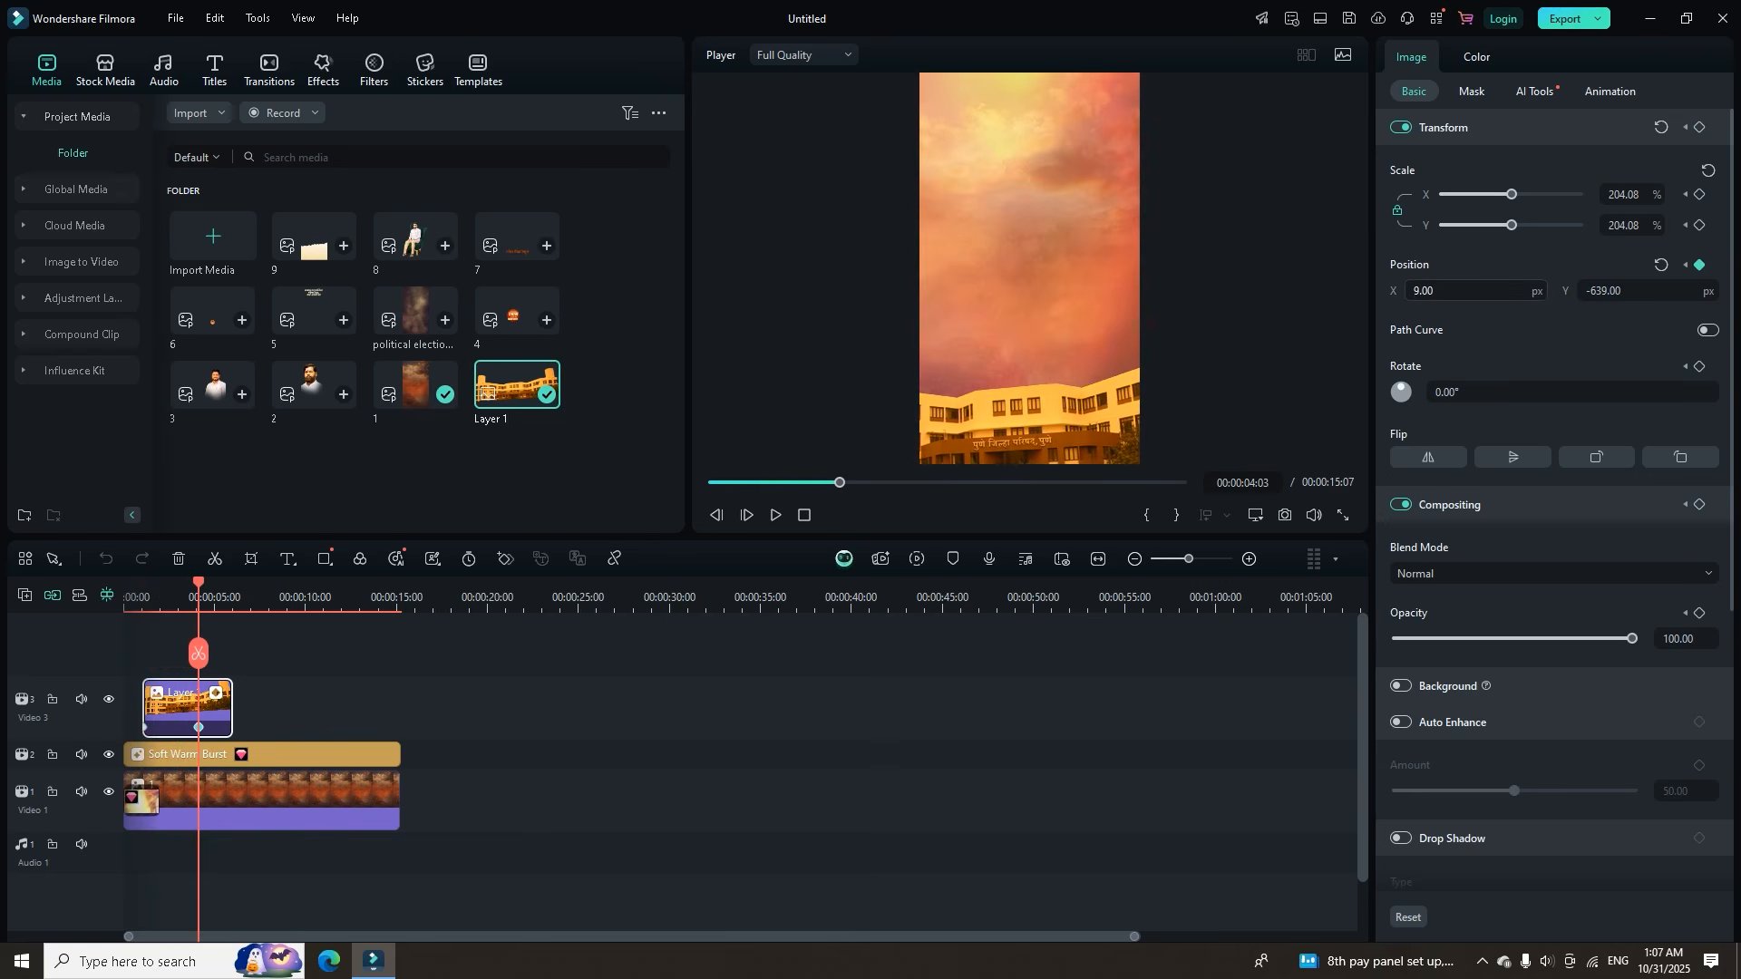
Preview the building's slide animation together with the light leak transition from the start of the video.
{"action": "left_click_drag", "start_coordinate": [198, 589], "coordinate": [121, 606]}
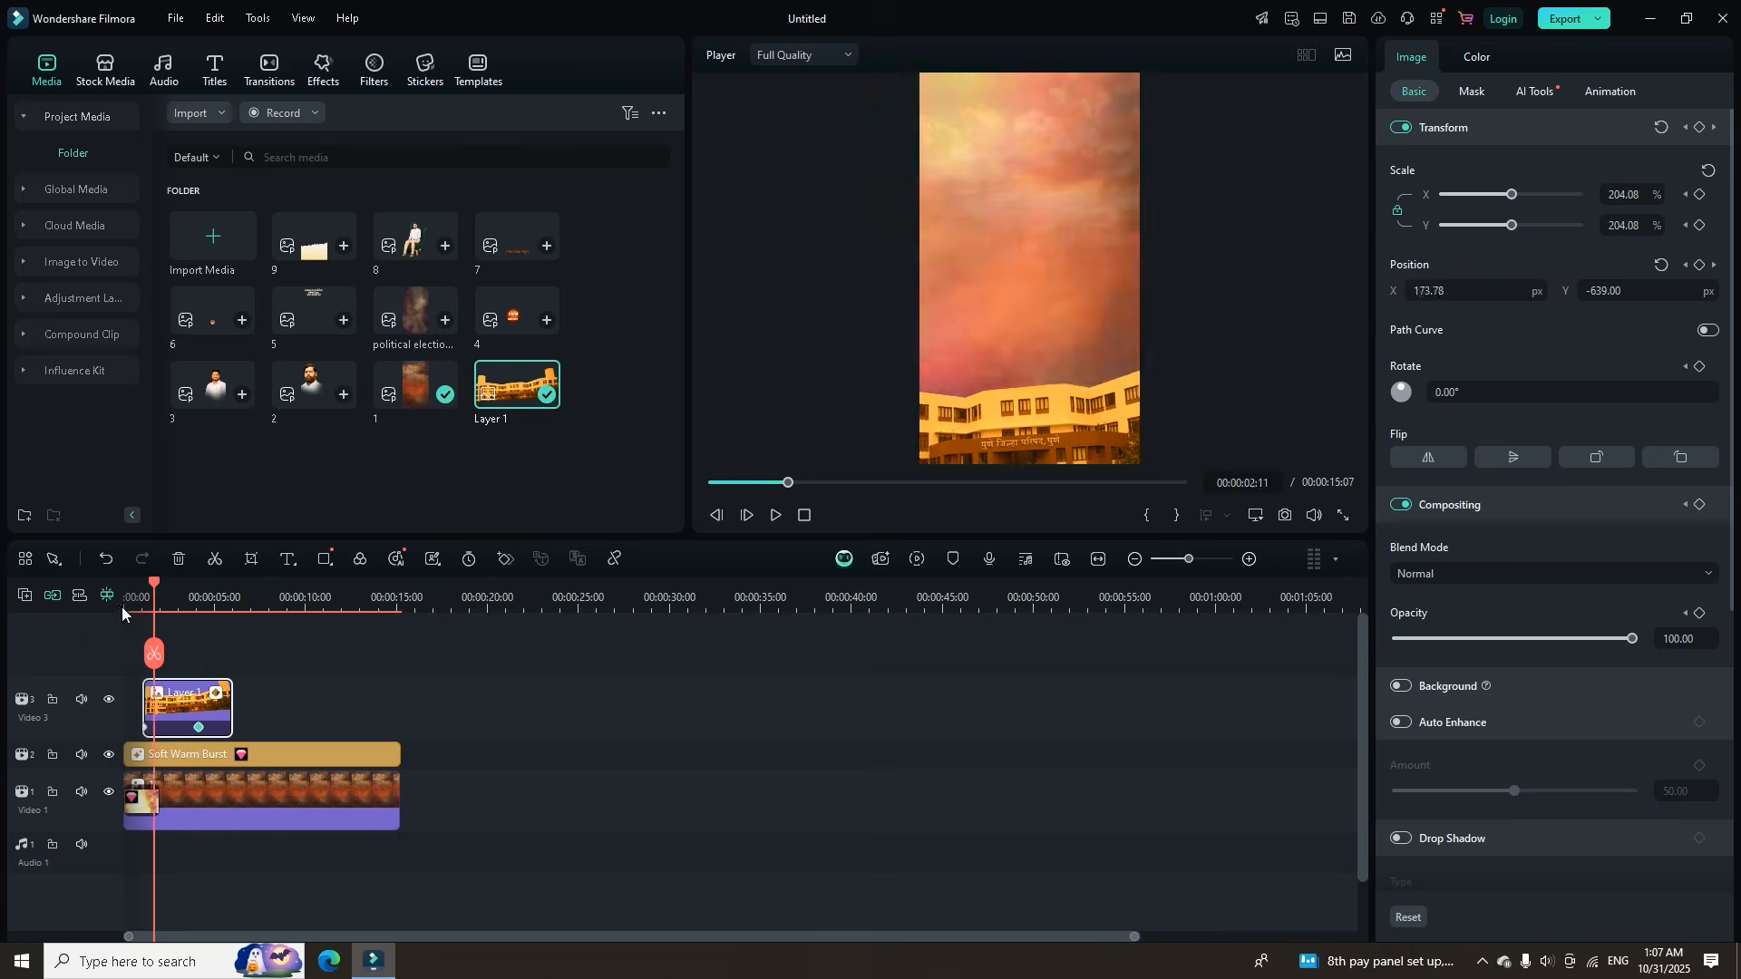
{"action": "key", "text": "space"}
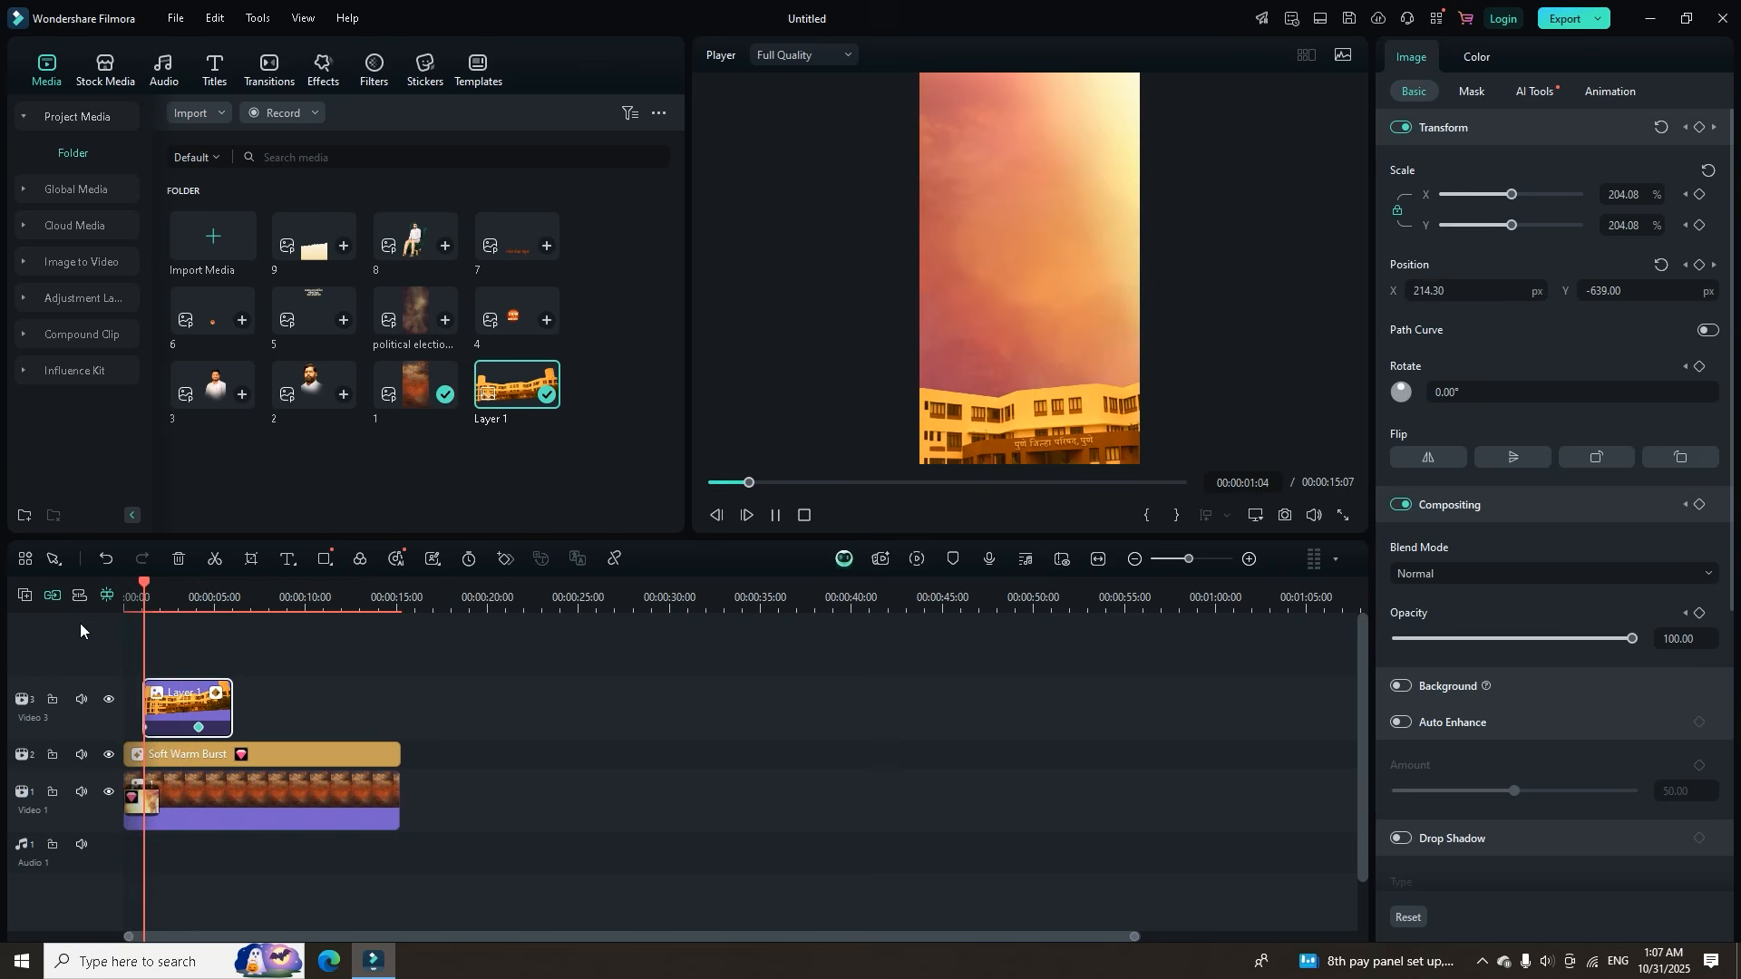
{"action": "key", "text": "space"}
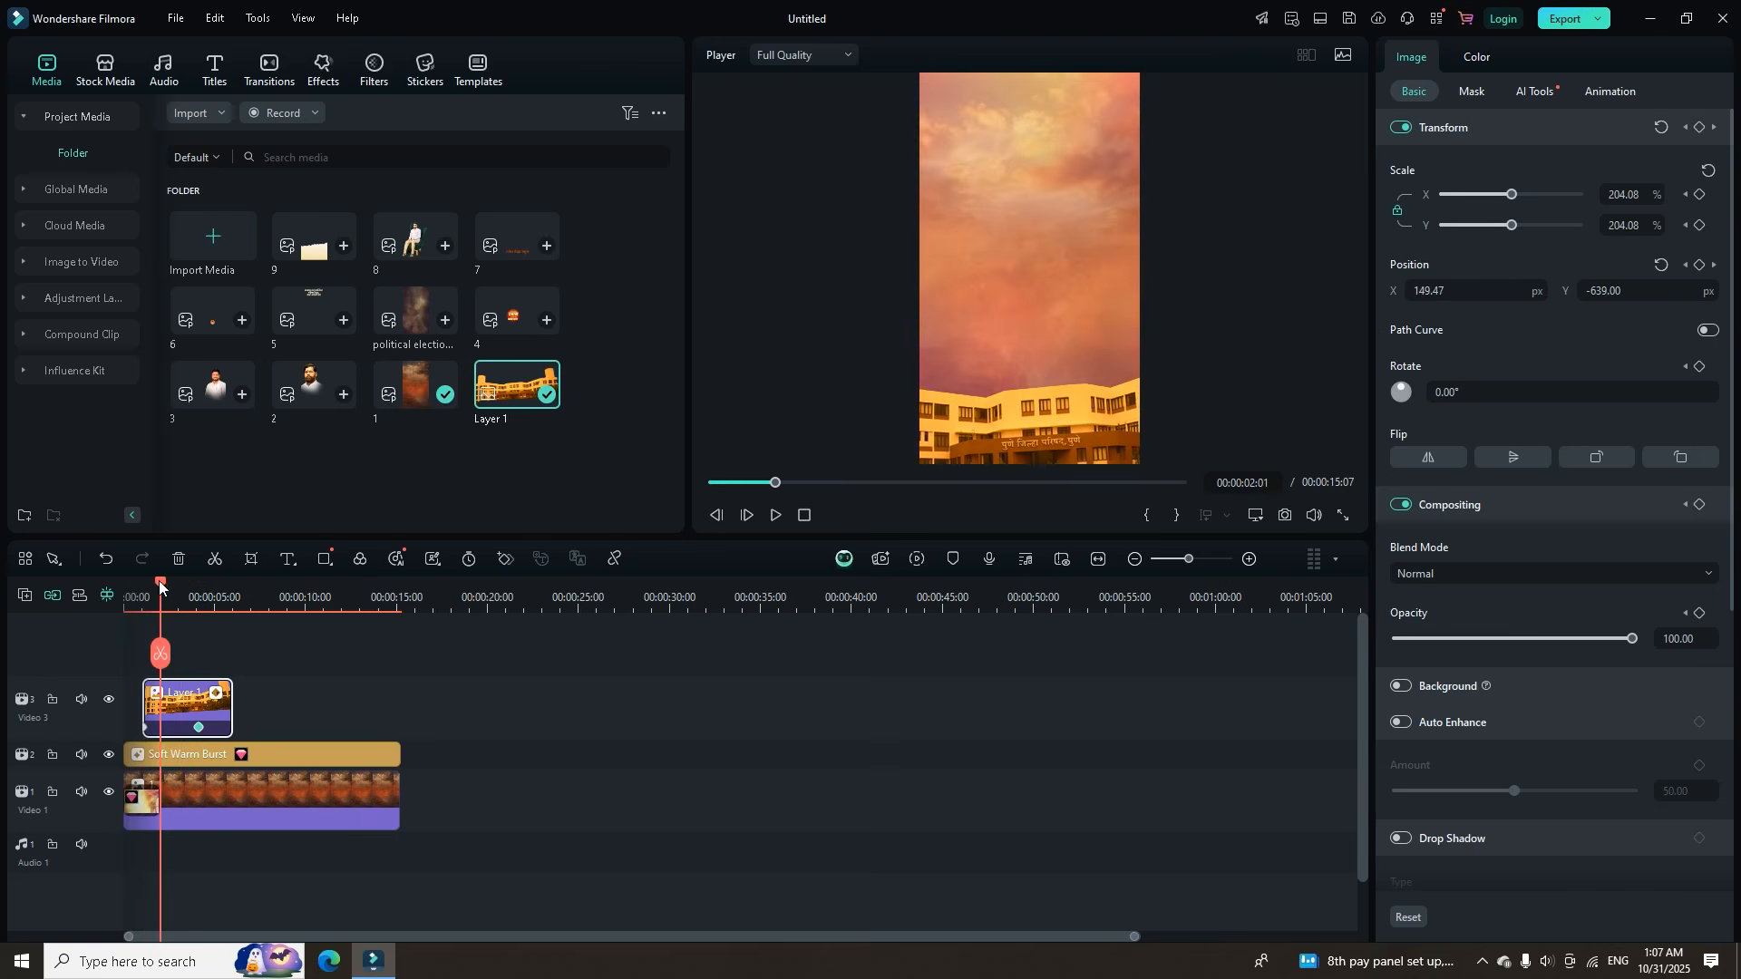
{"action": "left_click_drag", "start_coordinate": [158, 591], "coordinate": [124, 592]}
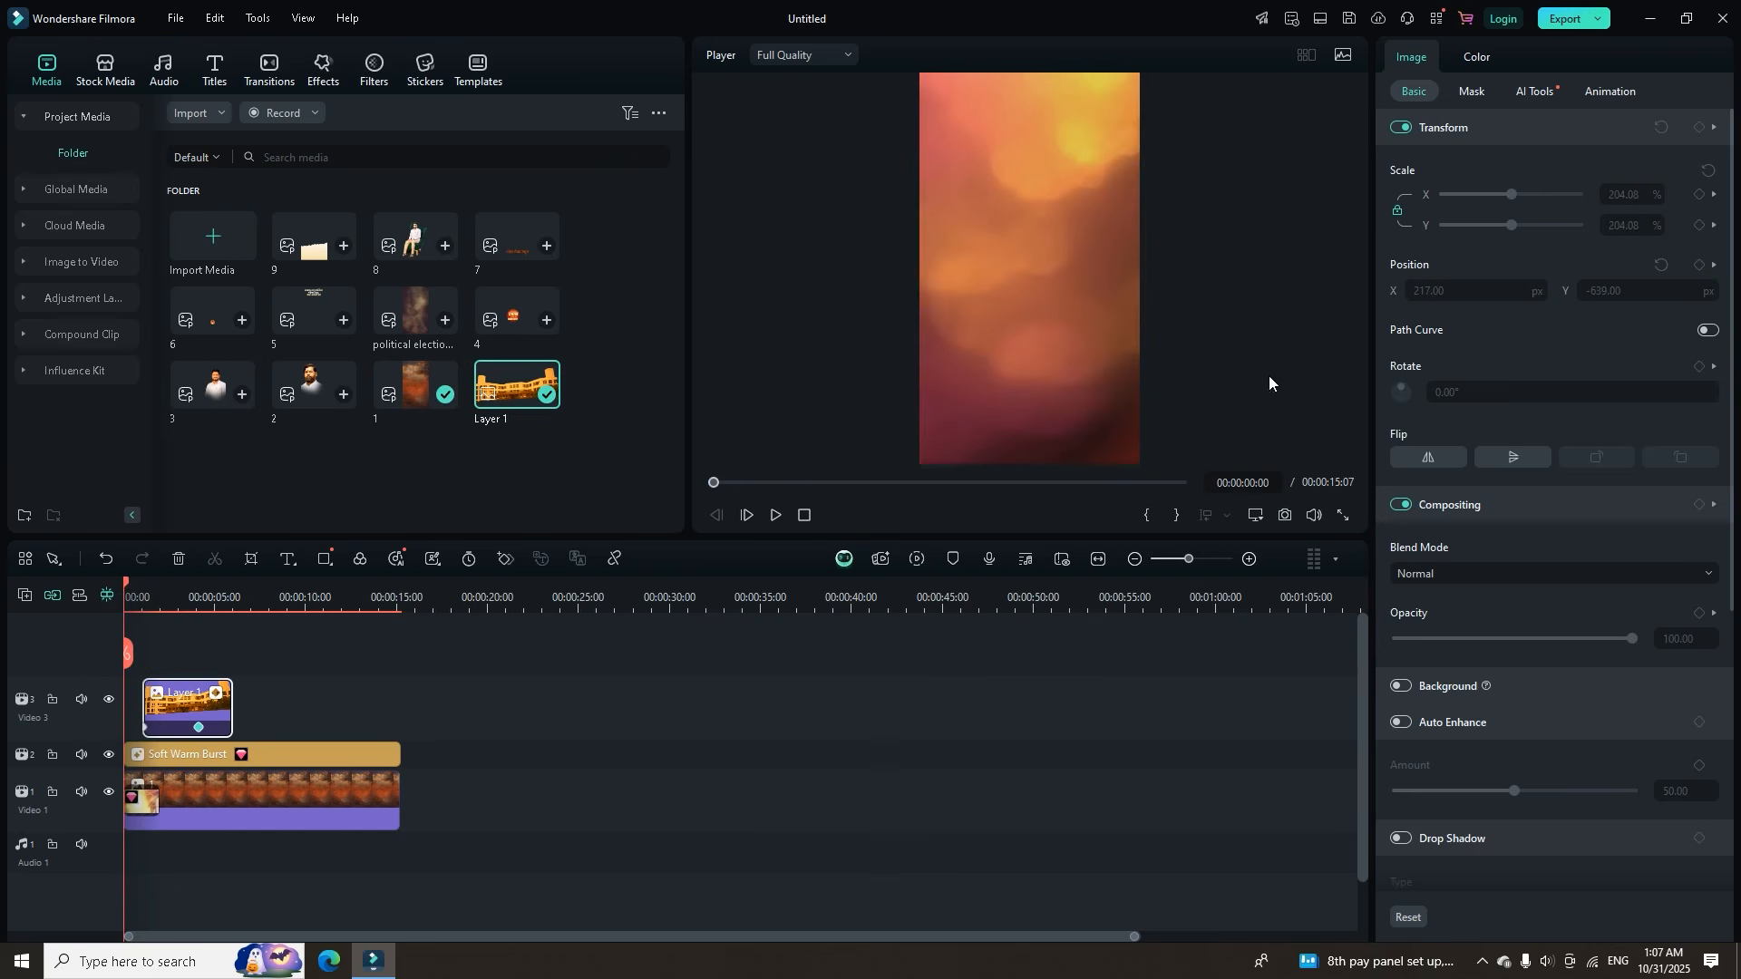
{"action": "key", "text": "space"}
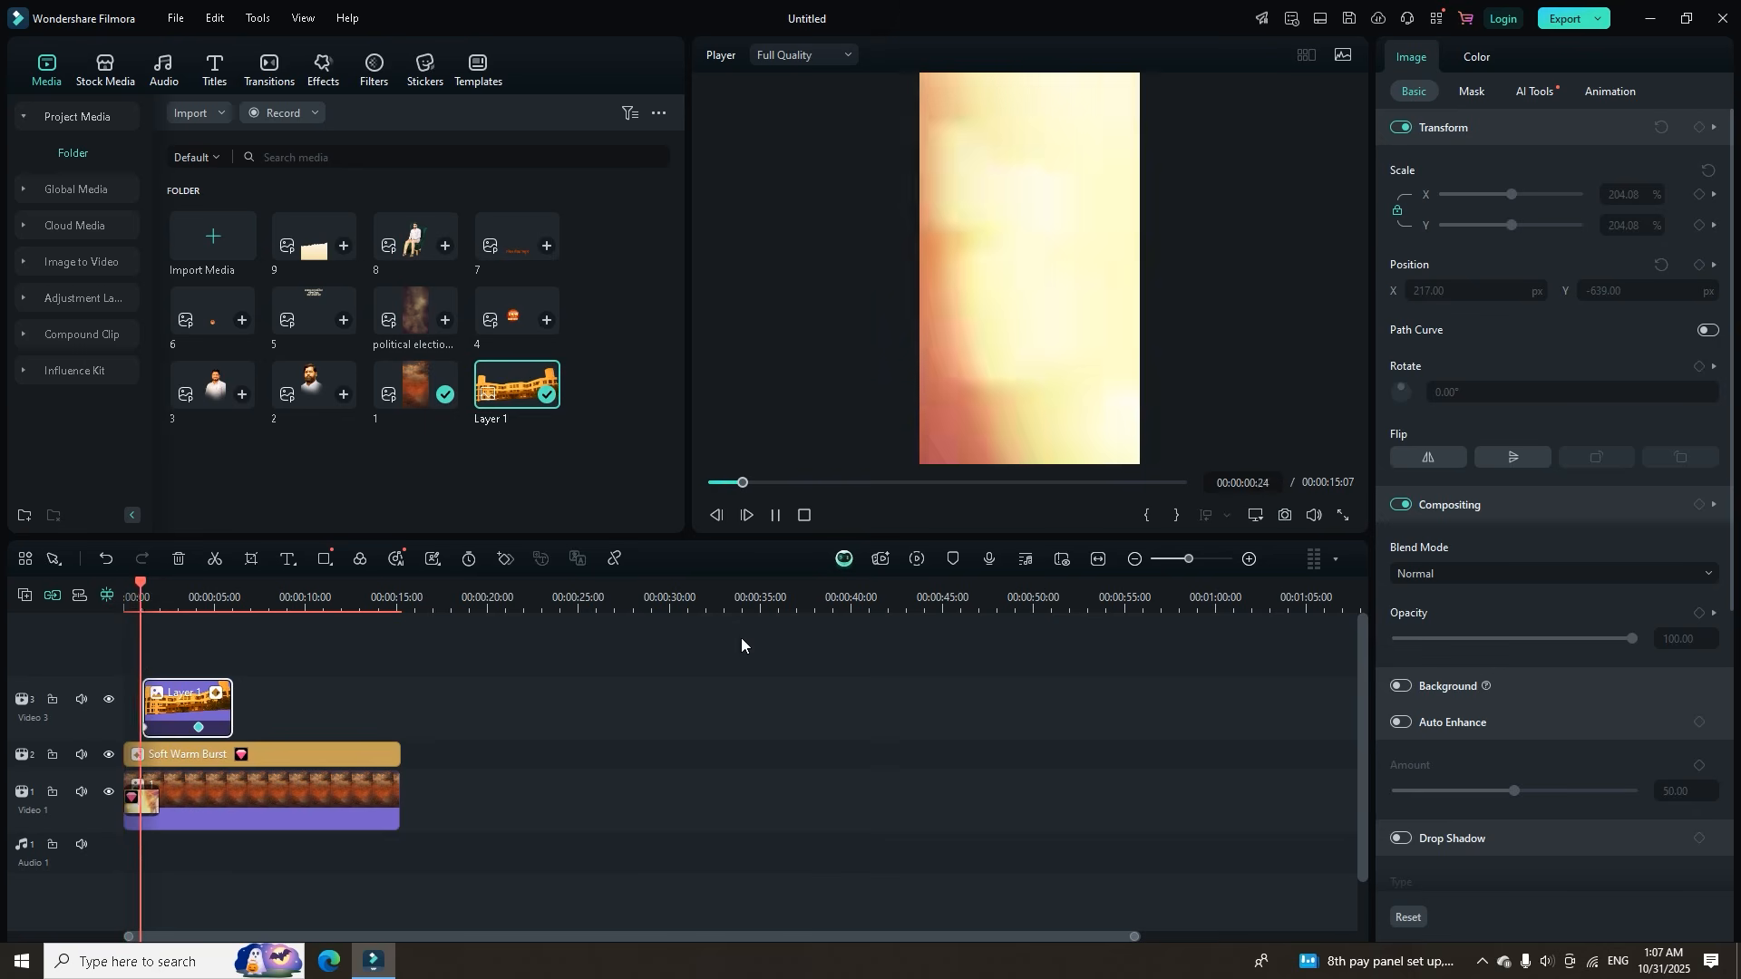
{"action": "key", "text": "space"}
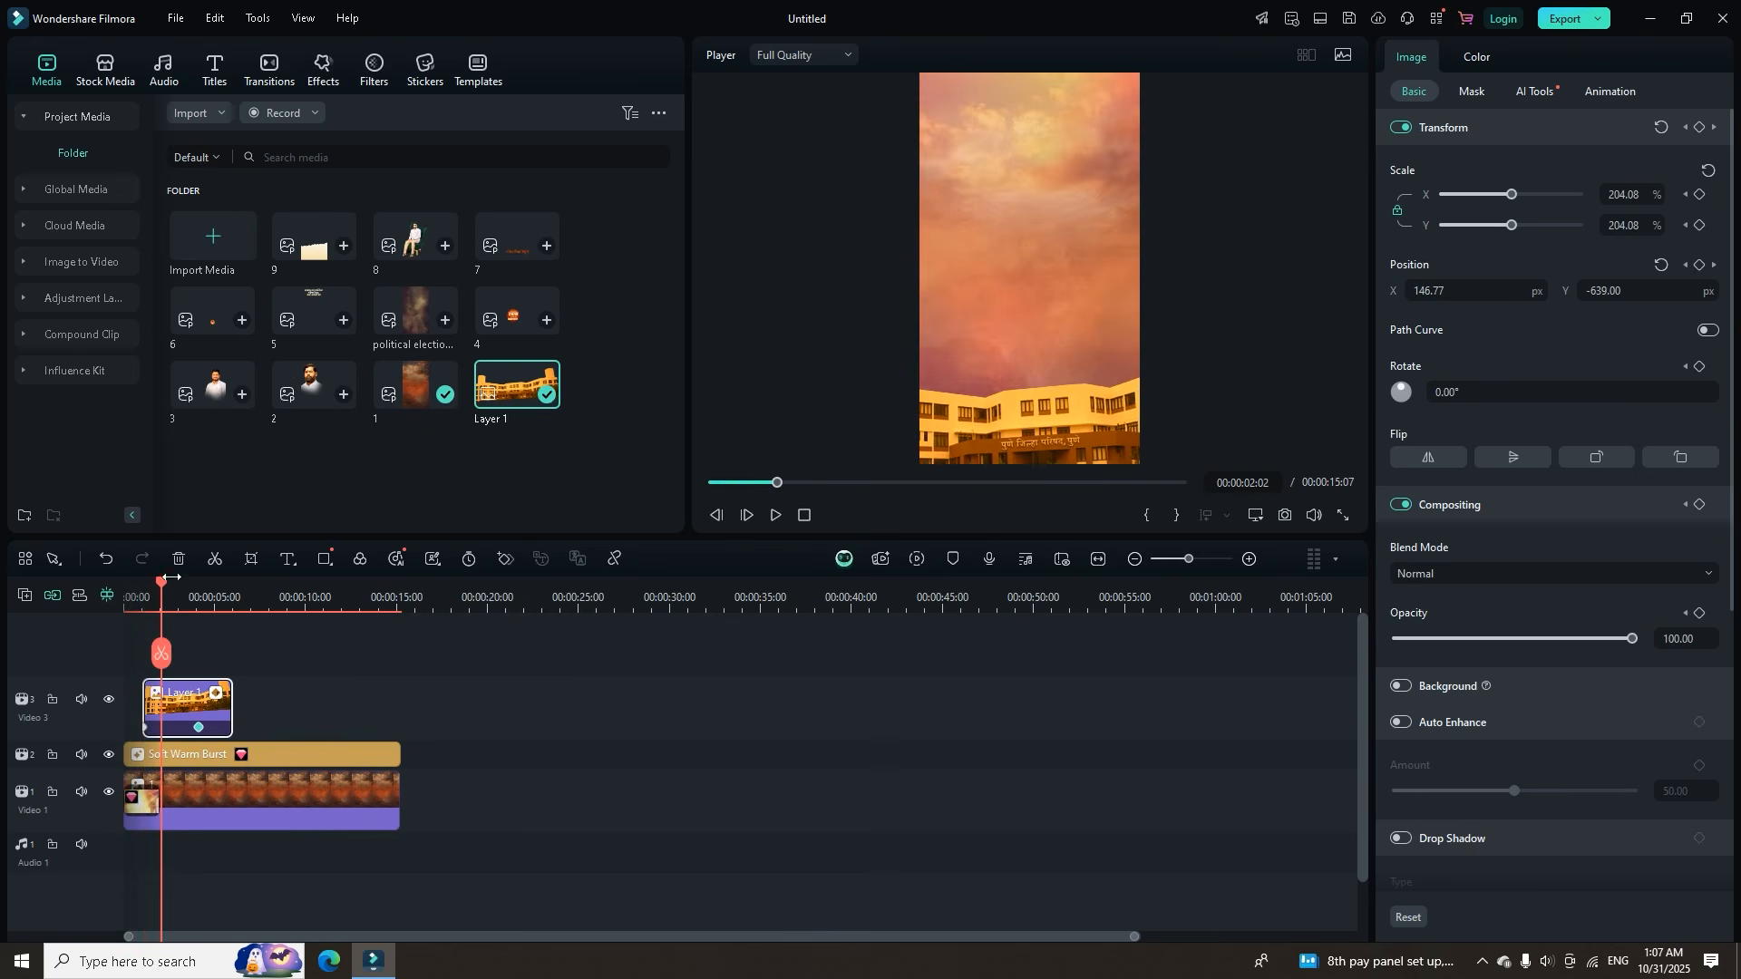
Try starting the building clip at 00:00:02:02 and preview the timing from the beginning.
{"action": "left_click_drag", "start_coordinate": [202, 699], "coordinate": [220, 698]}
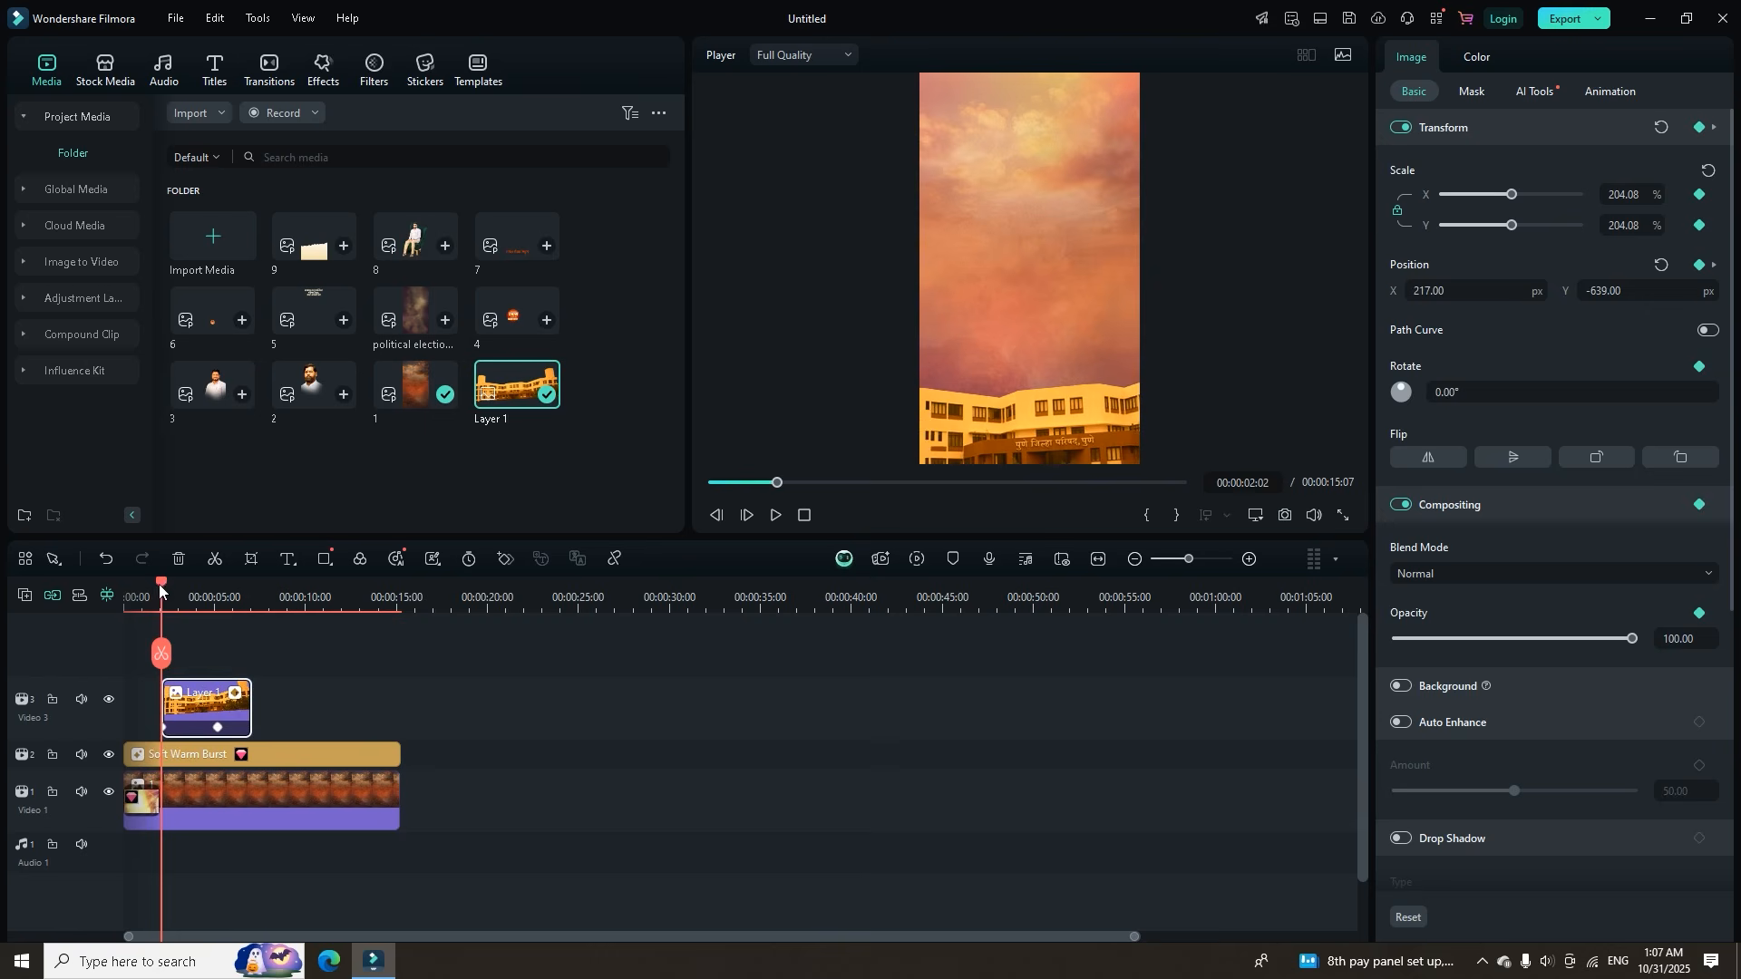
{"action": "left_click_drag", "start_coordinate": [159, 591], "coordinate": [127, 590]}
{"action": "key", "text": "space"}
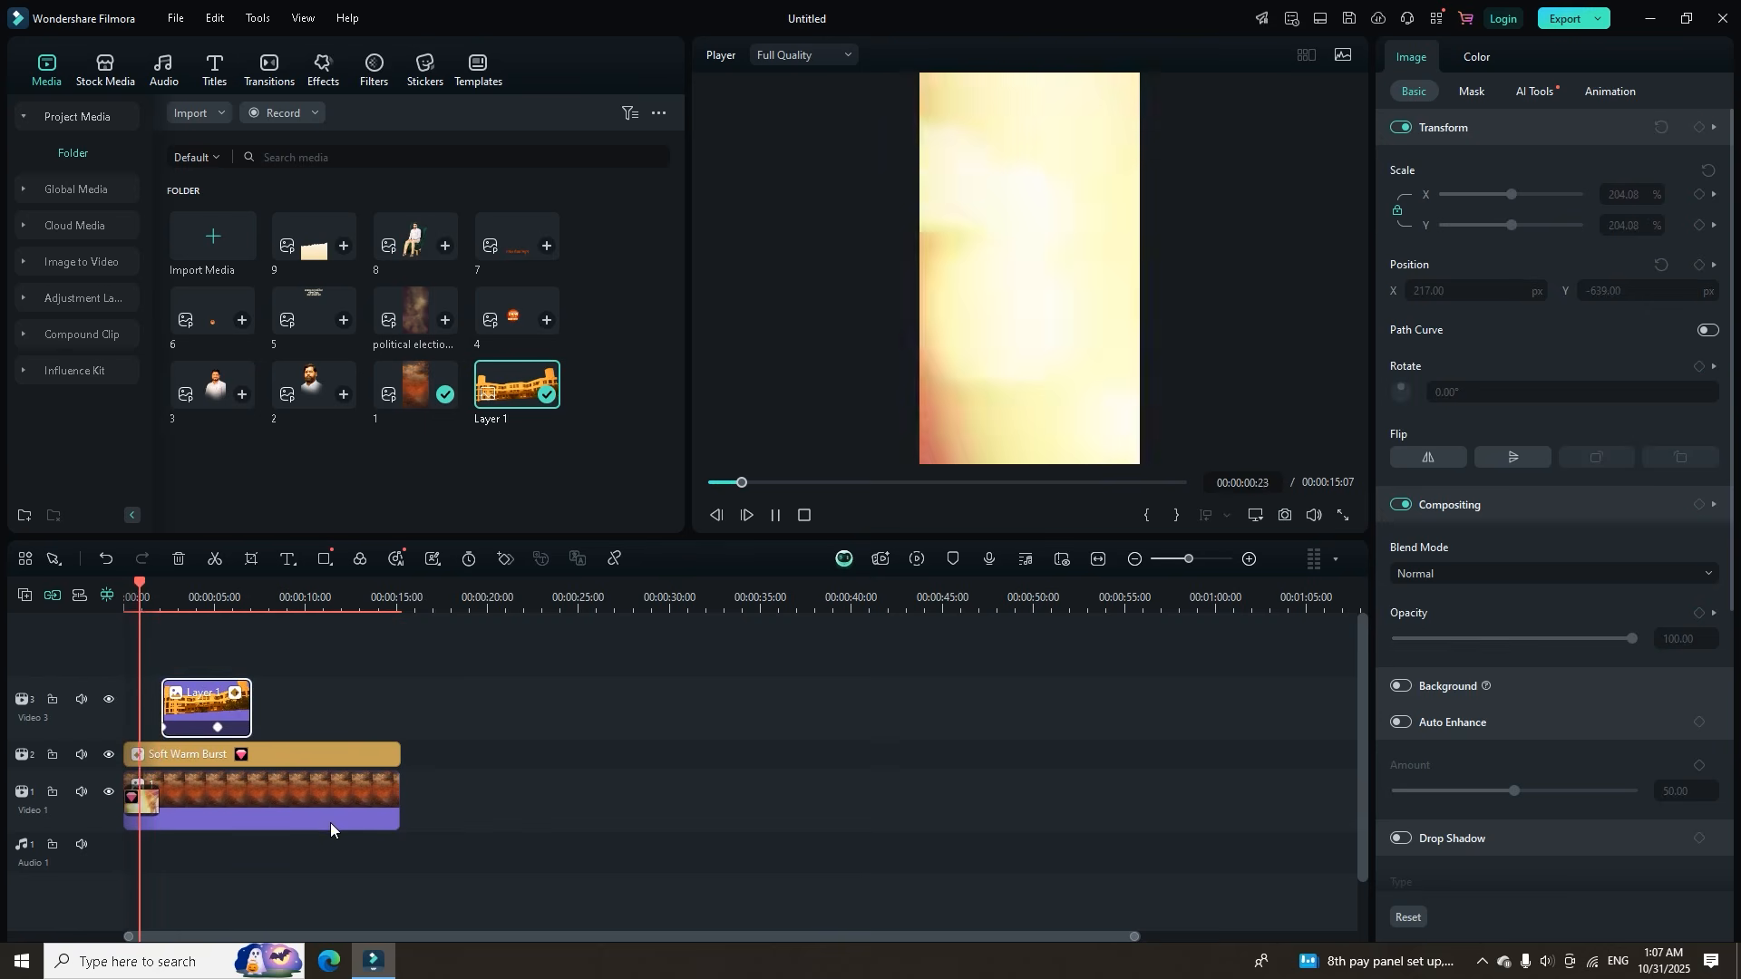
{"action": "key", "text": "space"}
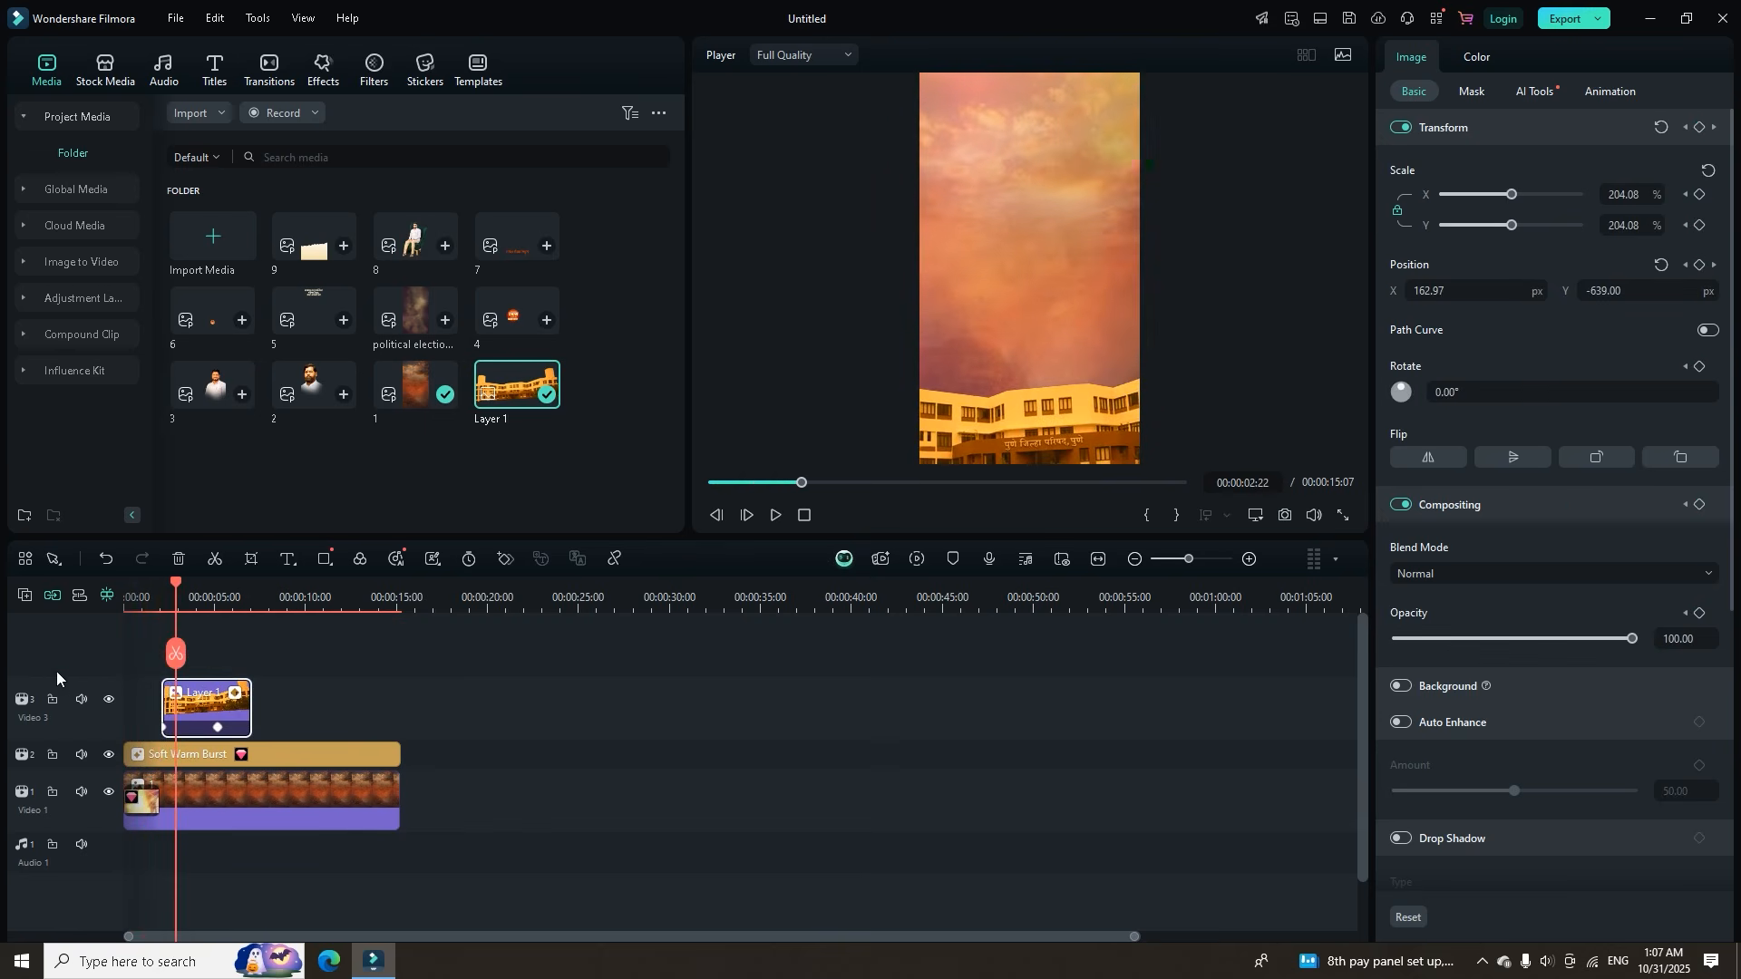
Move the building clip earlier so it starts at 00:00:01:04, during the light leak transition.
{"action": "left_click", "coordinate": [163, 595]}
{"action": "left_click", "coordinate": [146, 598]}
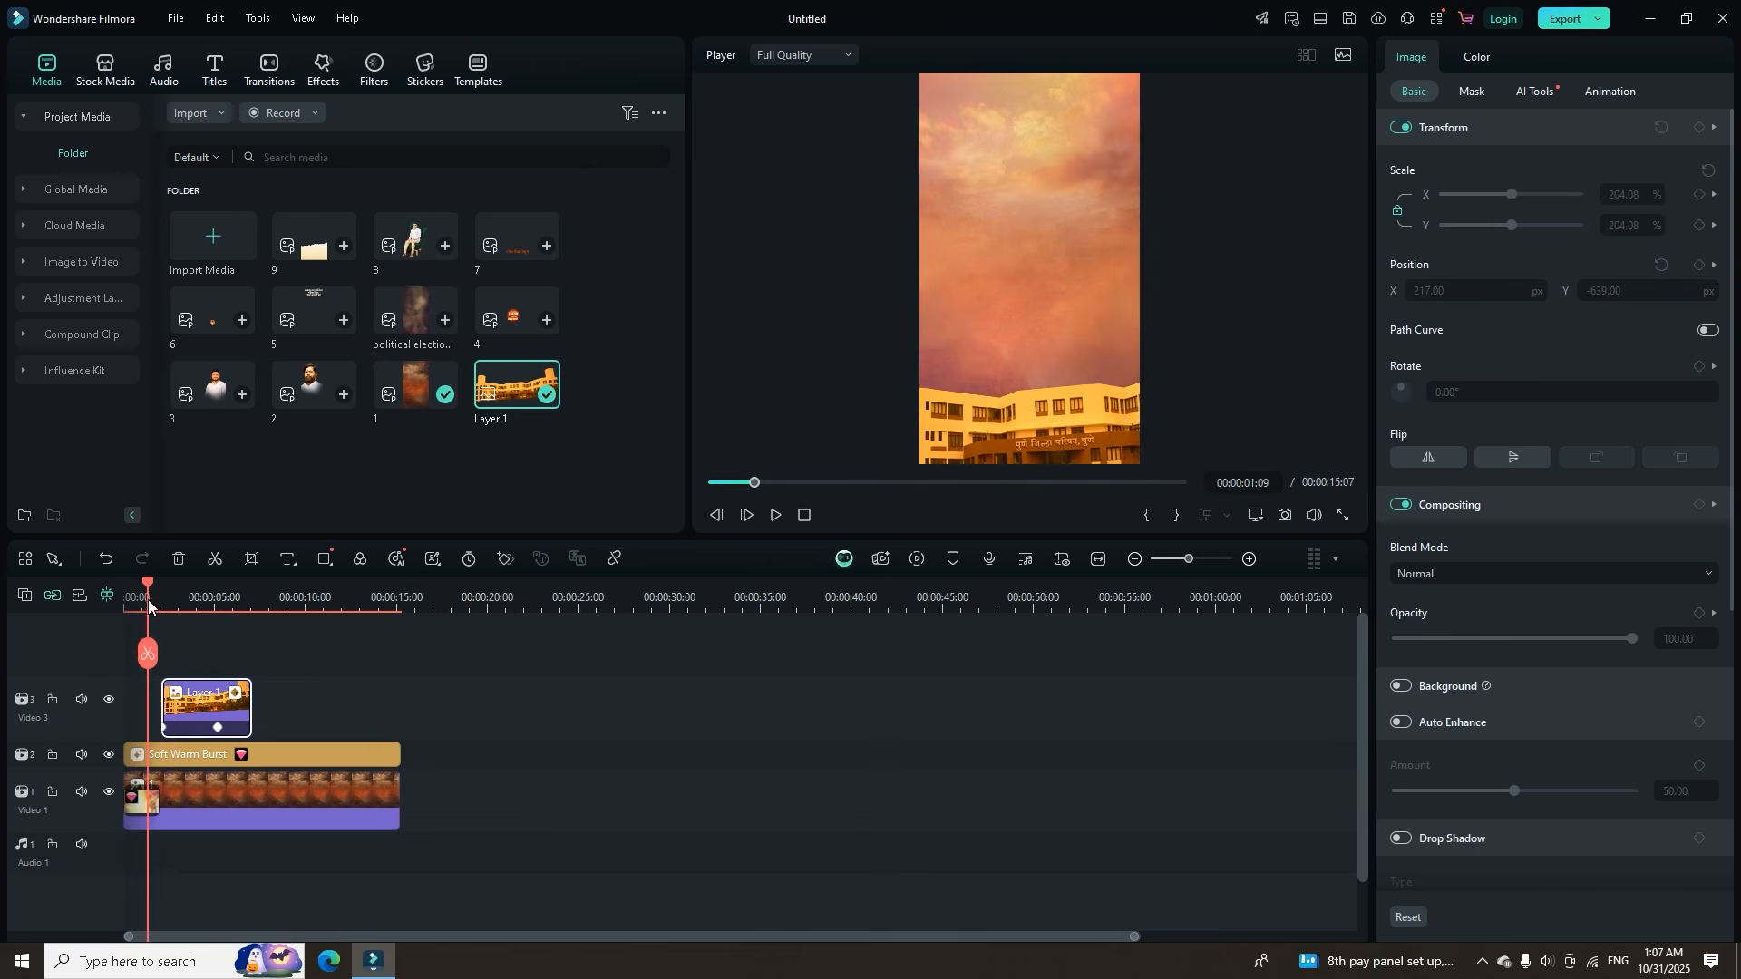
{"action": "left_click_drag", "start_coordinate": [146, 605], "coordinate": [144, 610]}
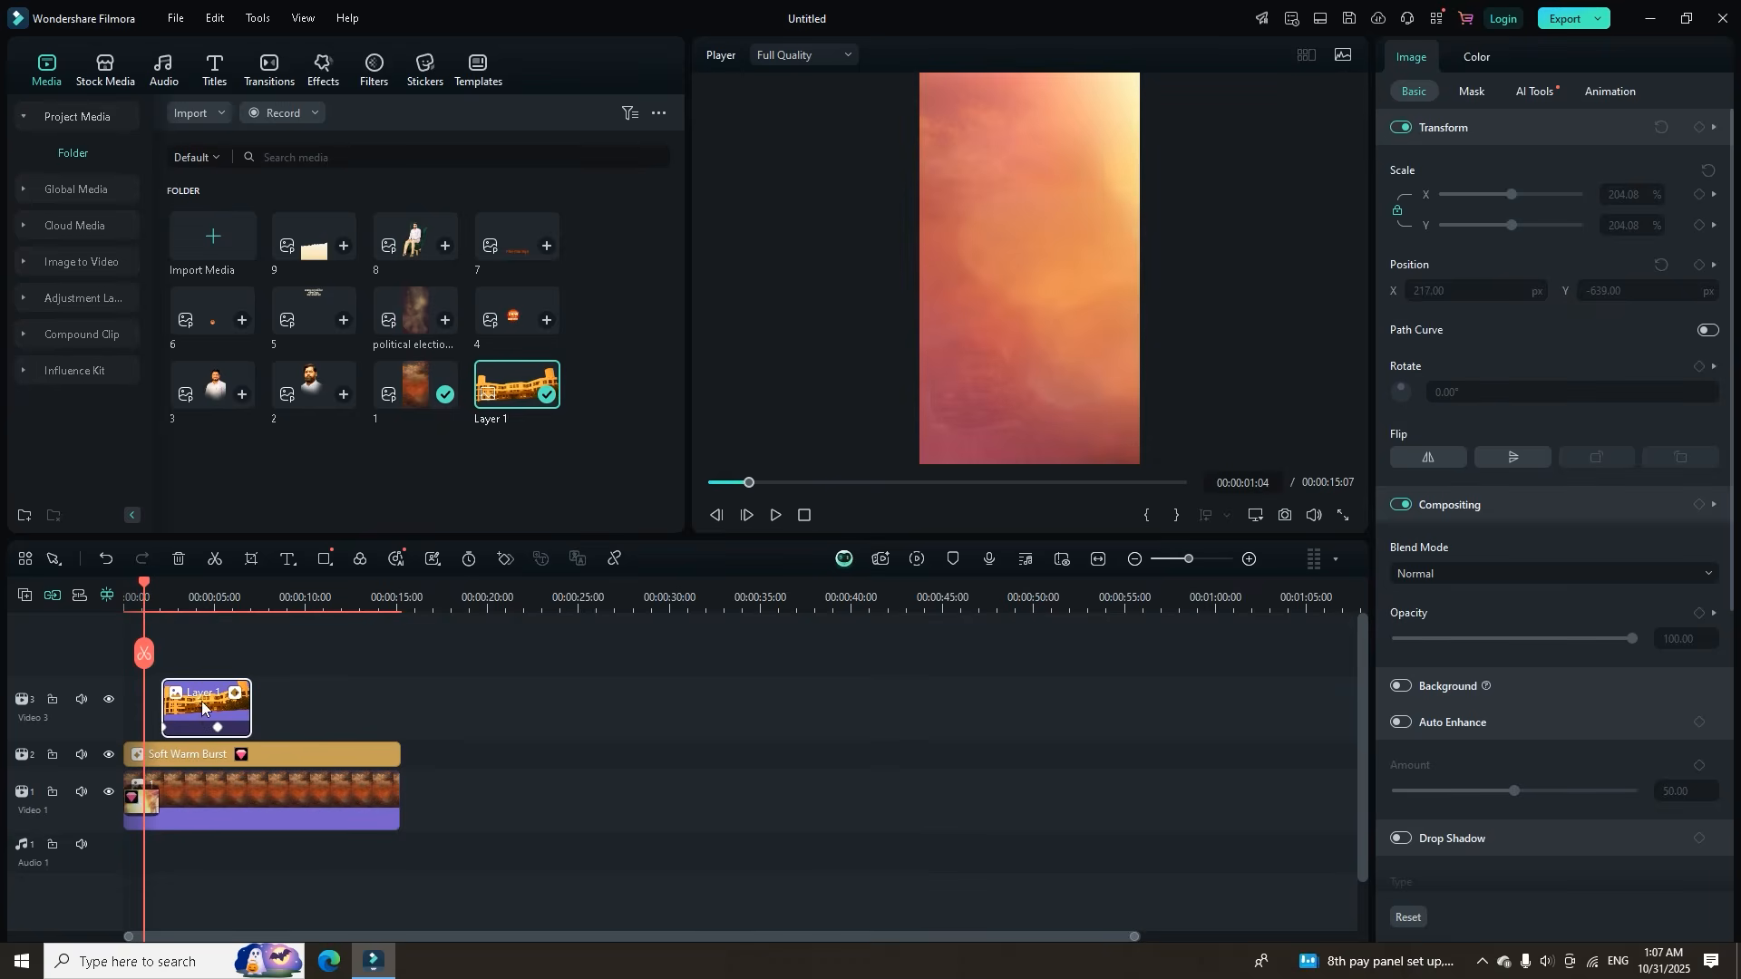
{"action": "left_click_drag", "start_coordinate": [195, 709], "coordinate": [178, 709]}
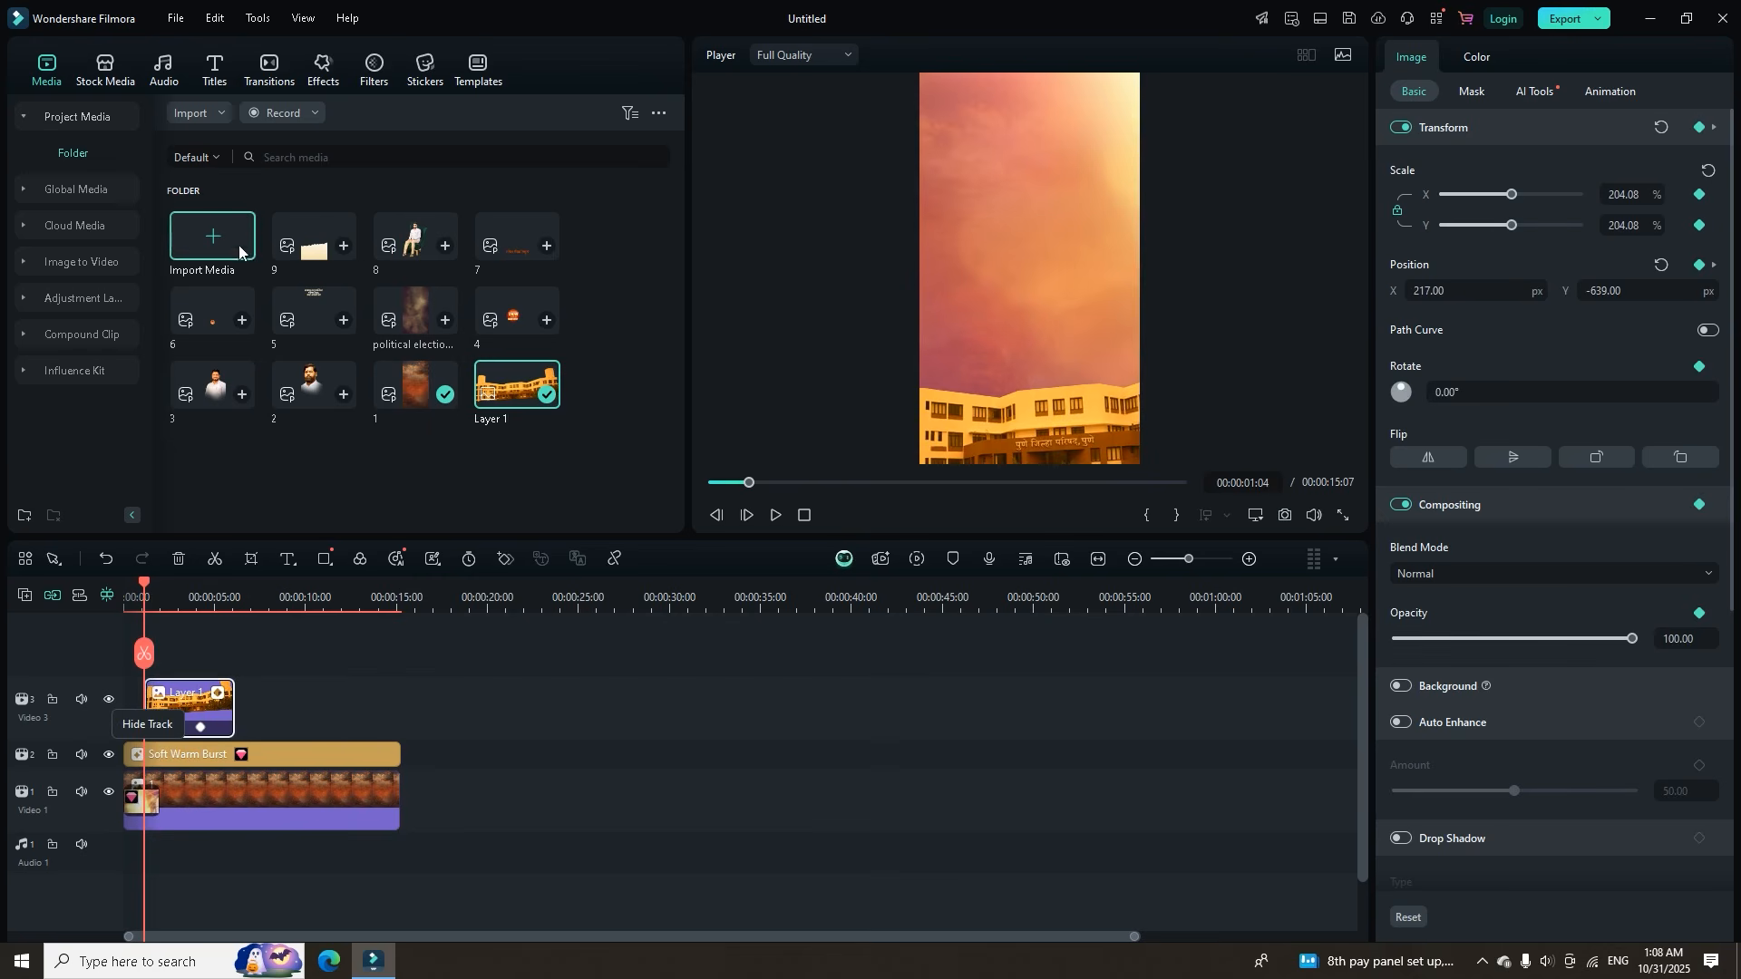
Add the Fade White transition to the start of the building clip and preview it from the beginning.
{"action": "left_click", "coordinate": [263, 72]}
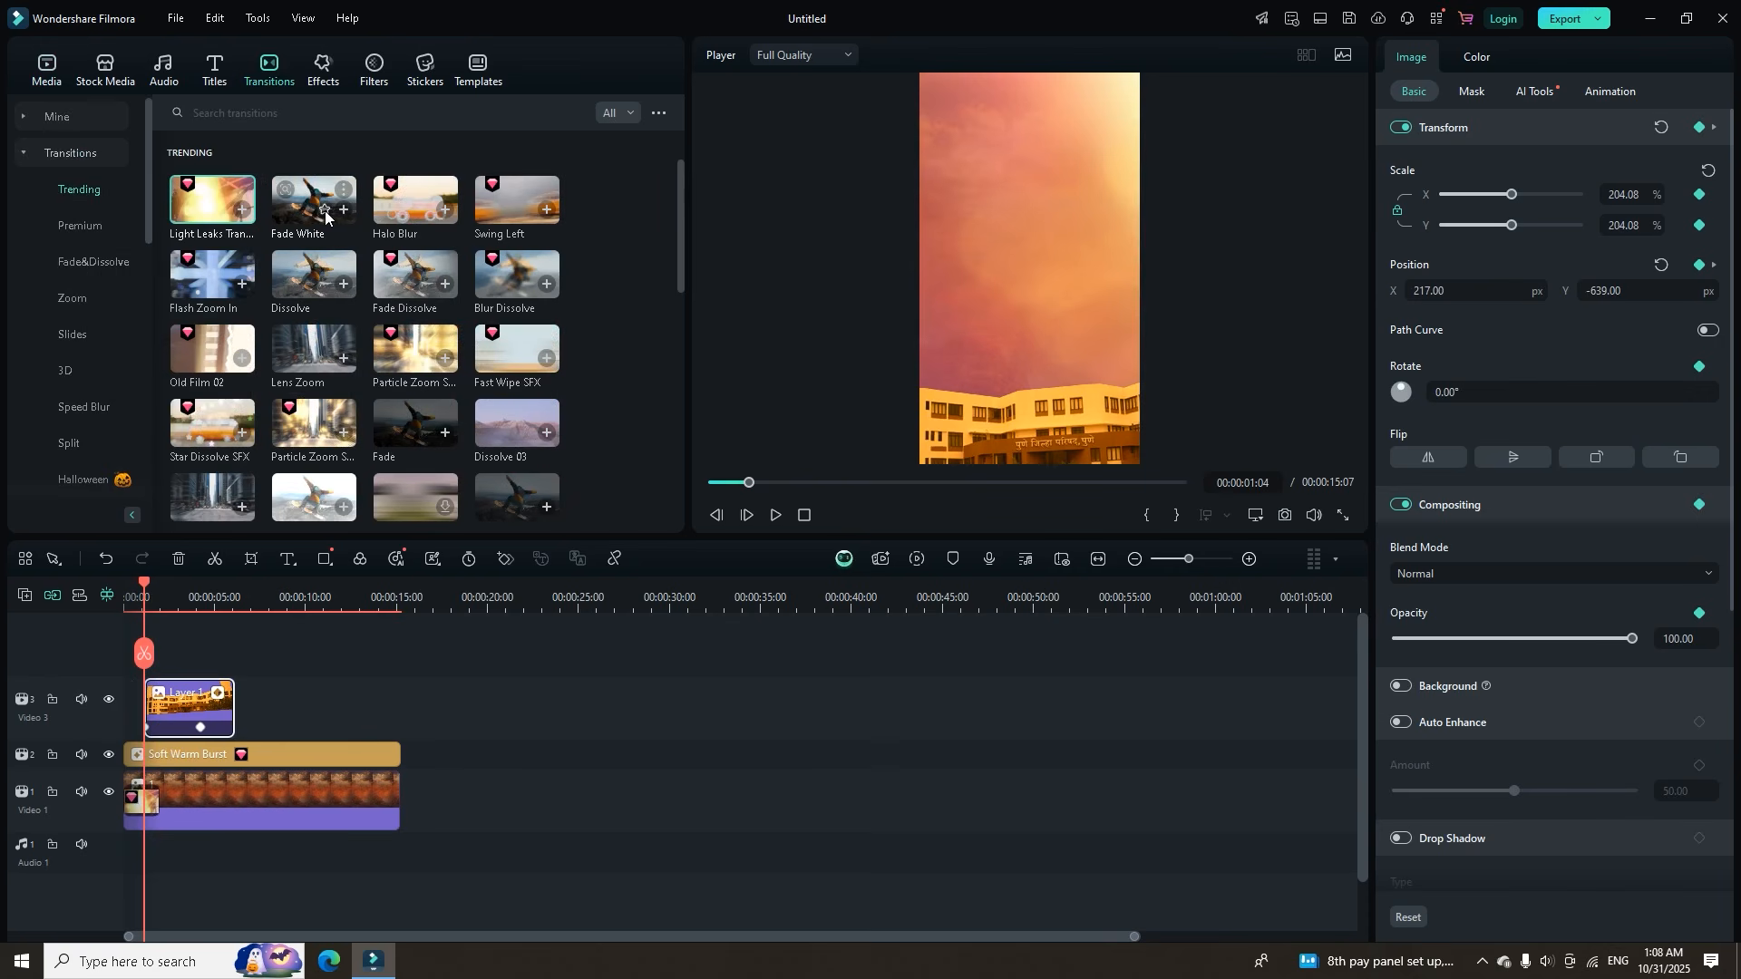
{"action": "left_click_drag", "start_coordinate": [312, 210], "coordinate": [163, 706]}
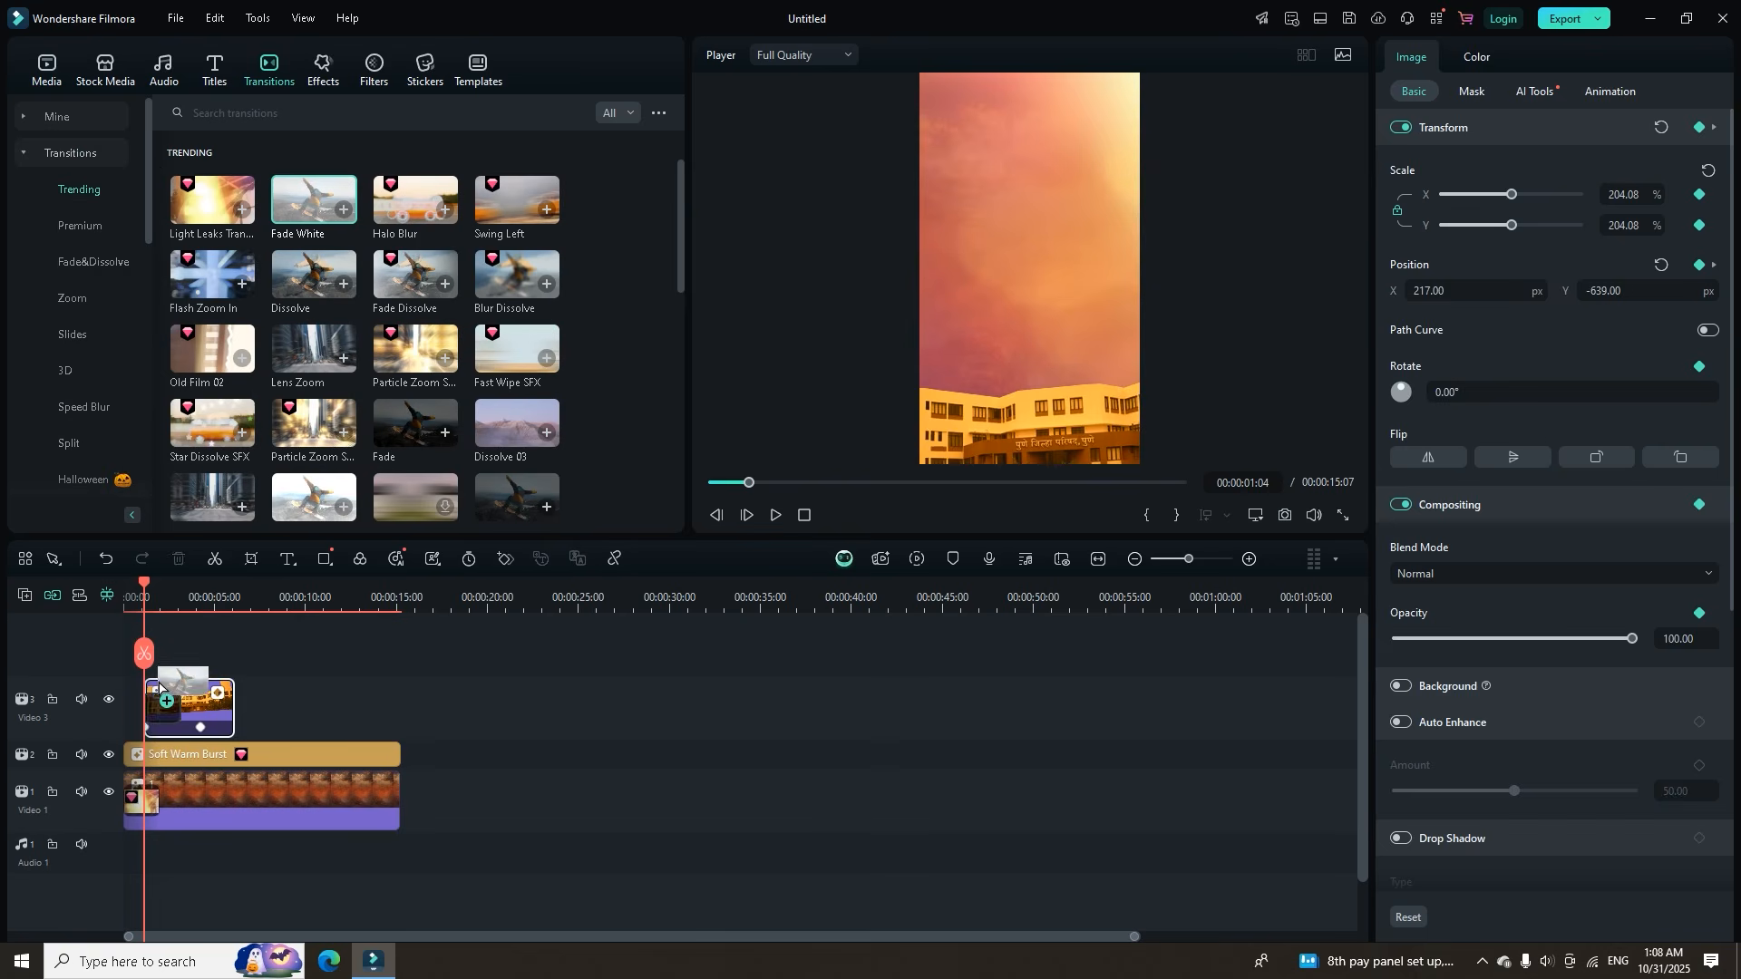
{"action": "left_click_drag", "start_coordinate": [142, 603], "coordinate": [125, 603]}
{"action": "key", "text": "space"}
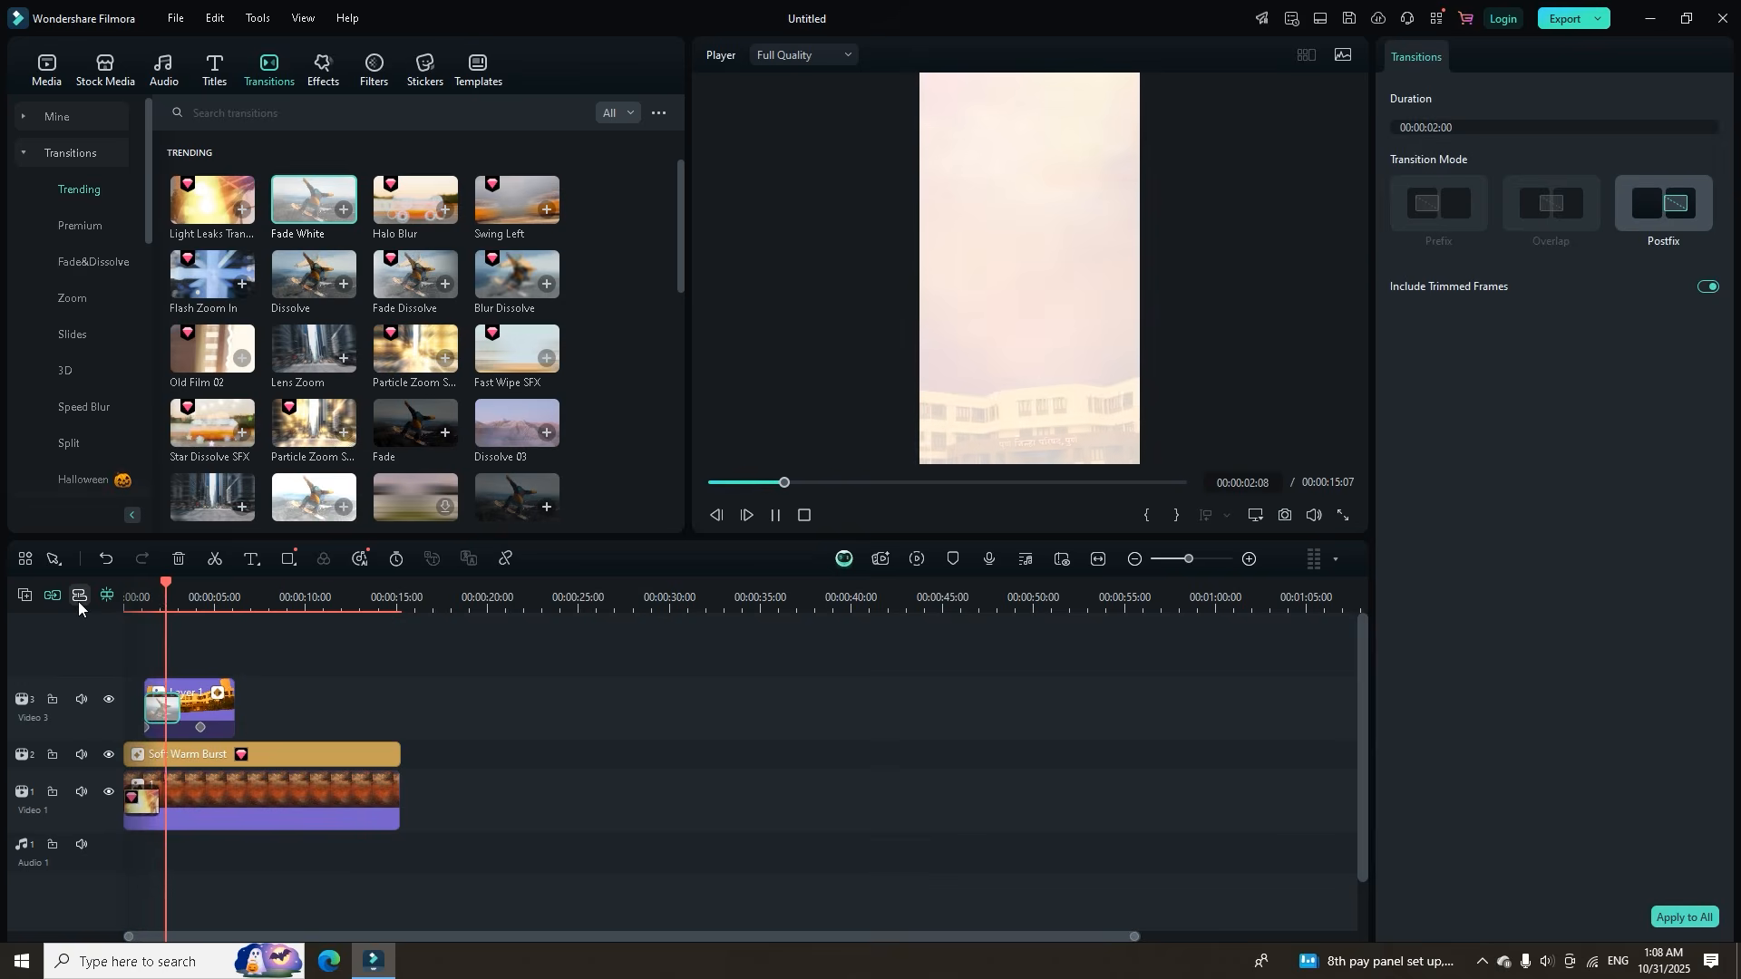
{"action": "key", "text": "space"}
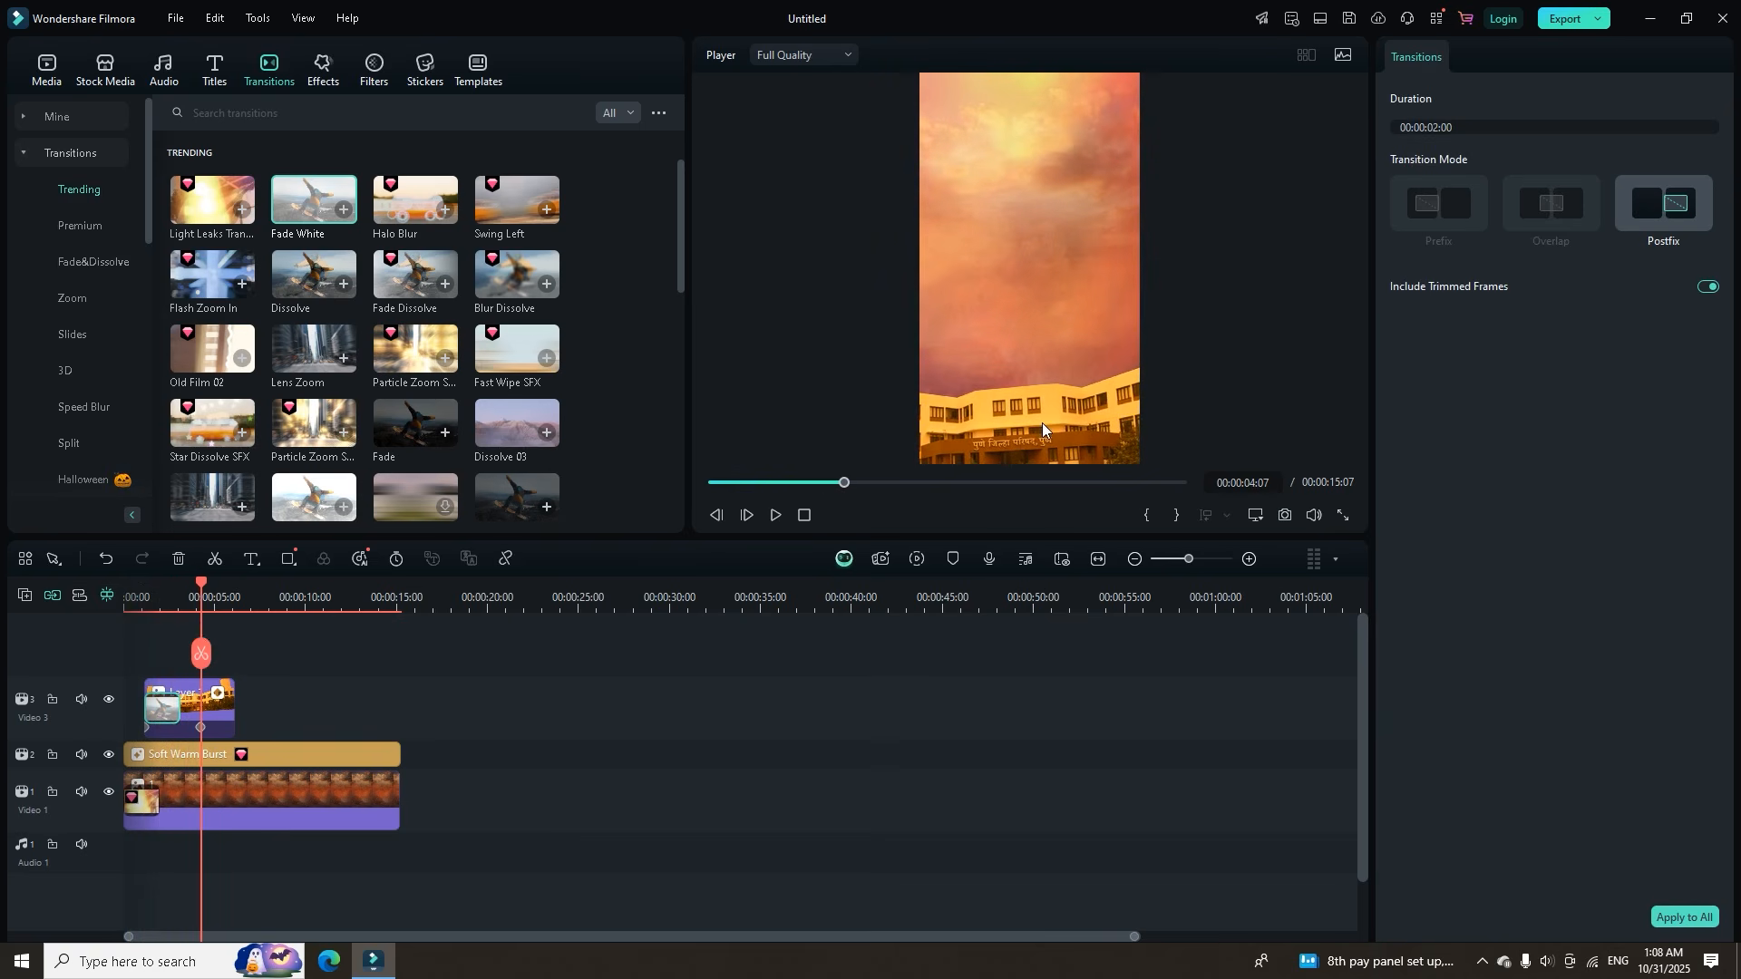
Extend the building clip to the end of the background clip and place the playhead at 00:00:04:06.
{"action": "left_click_drag", "start_coordinate": [237, 703], "coordinate": [400, 705]}
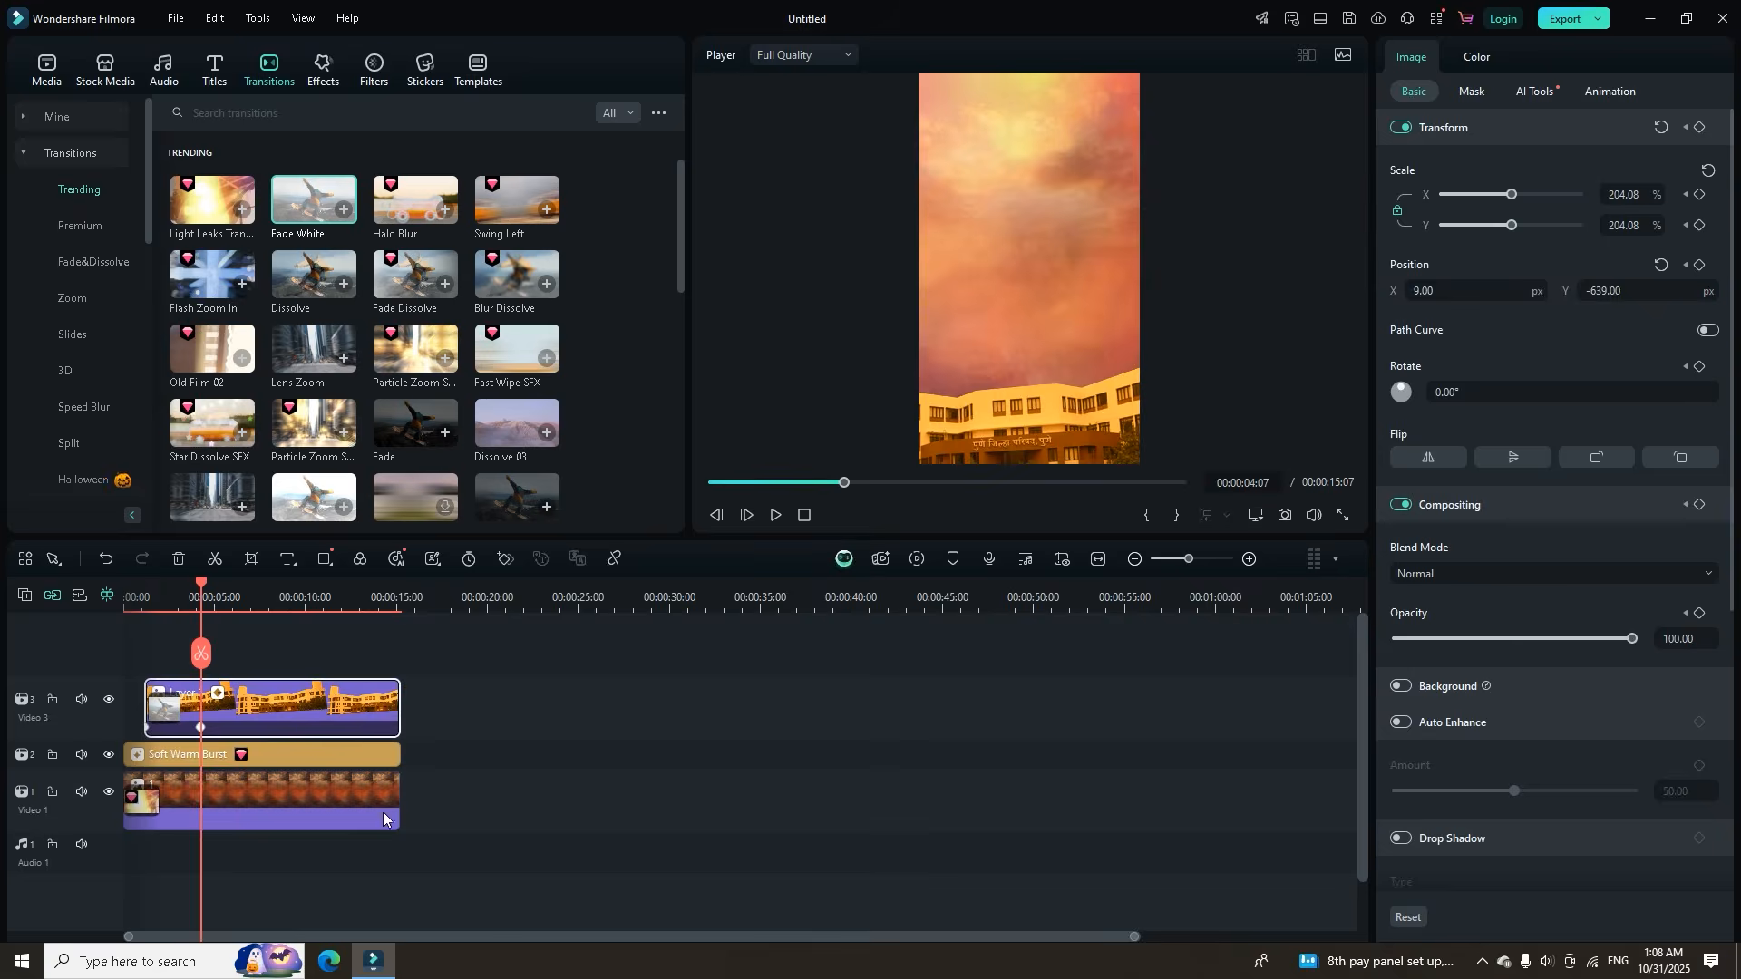
{"action": "mouse_move", "coordinate": [199, 582]}
{"action": "left_mouse_down"}
{"action": "mouse_move", "coordinate": [183, 585]}
{"action": "mouse_move", "coordinate": [199, 591]}
{"action": "left_mouse_up"}
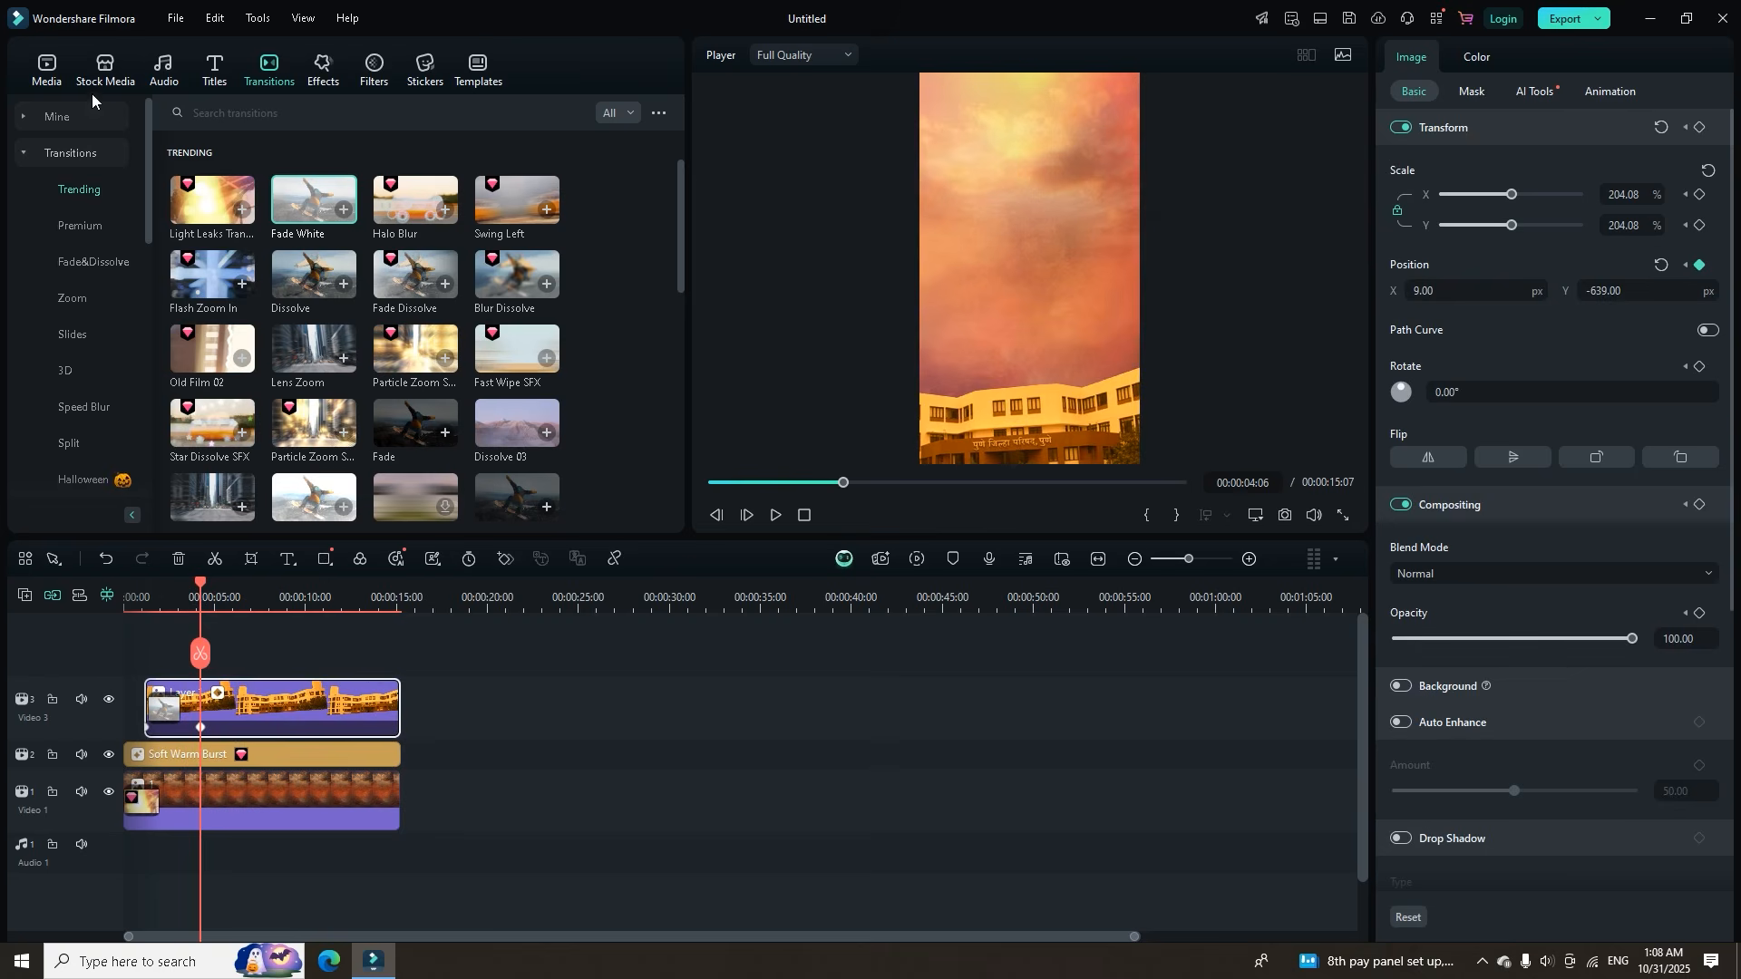
Add image 2 at 00:00:04:06 on the track beneath the building clip and extend it to the end of the background clip.
{"action": "left_click", "coordinate": [49, 84]}
{"action": "left_click", "coordinate": [354, 441]}
{"action": "left_click_drag", "start_coordinate": [309, 400], "coordinate": [218, 655]}
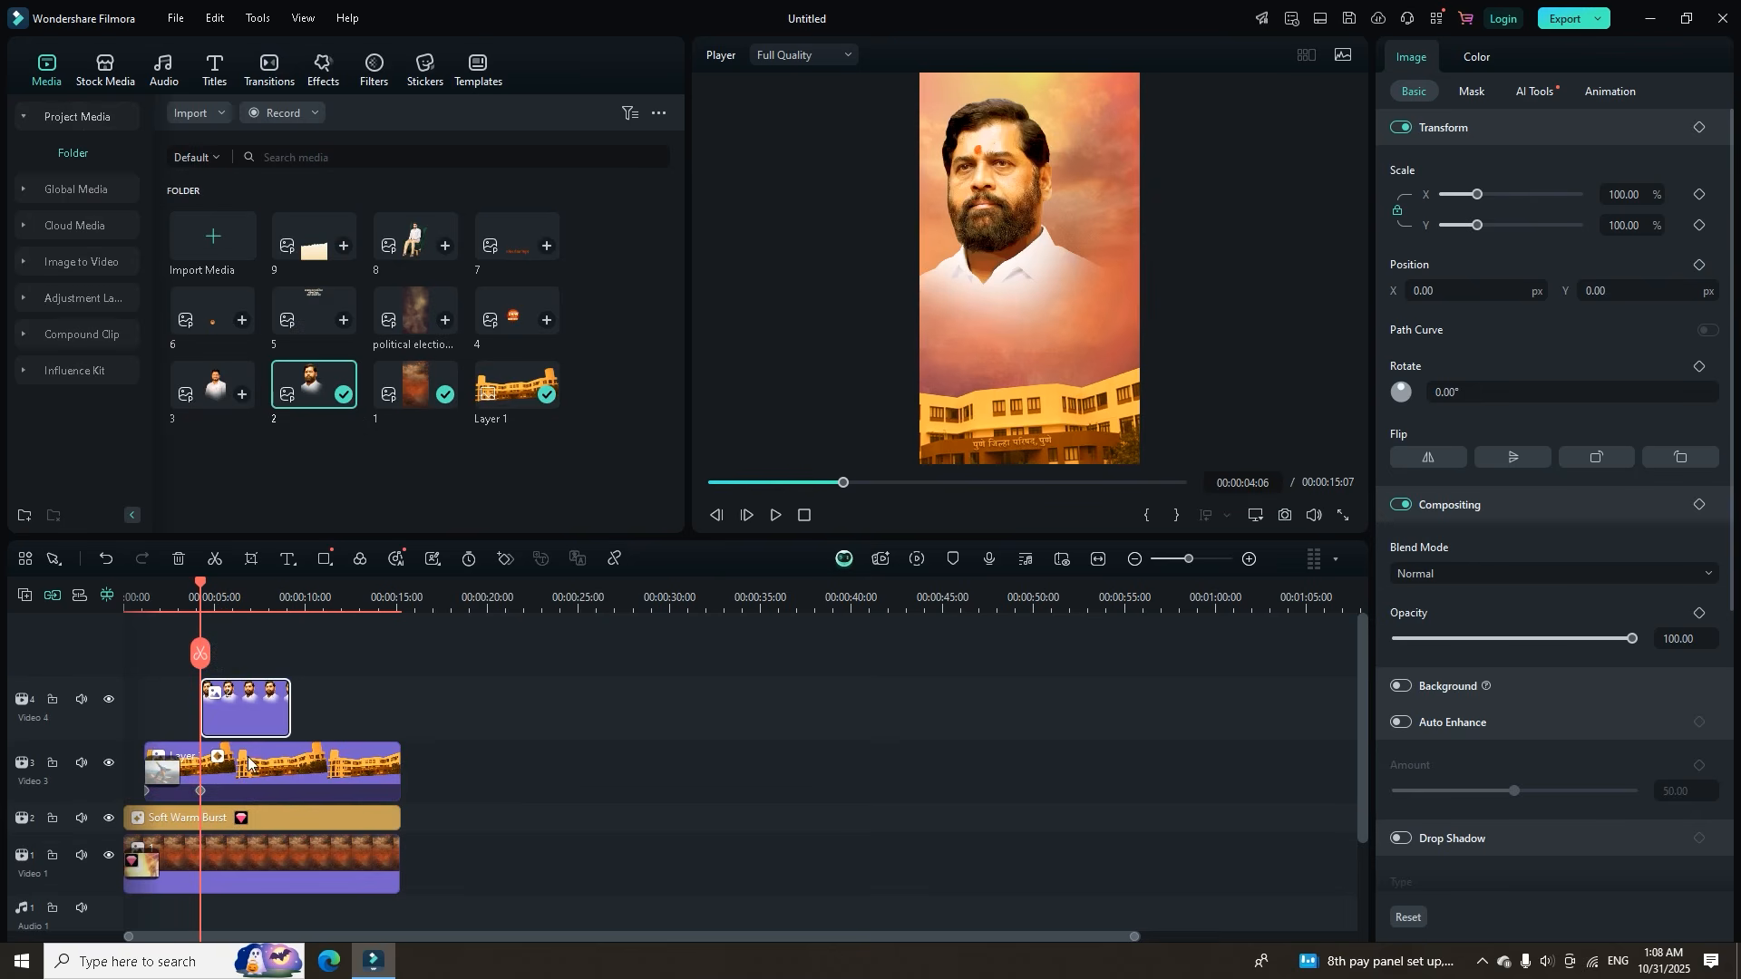
{"action": "left_click_drag", "start_coordinate": [279, 771], "coordinate": [267, 656]}
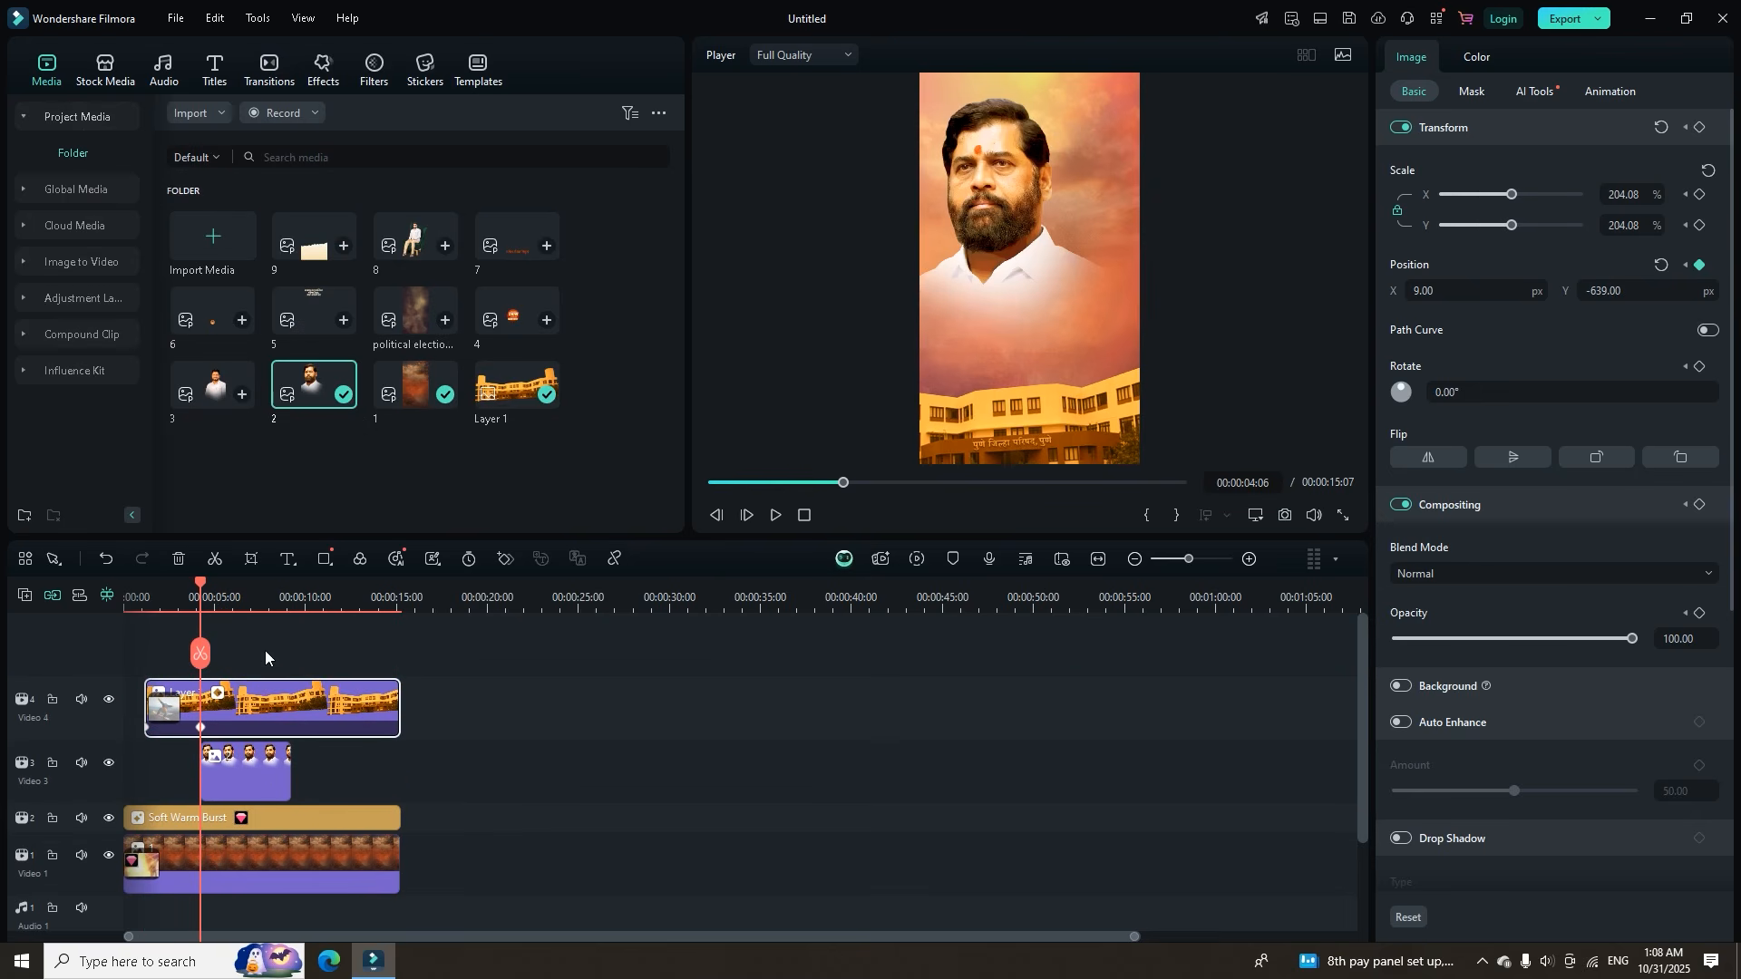
{"action": "left_click", "coordinate": [265, 770]}
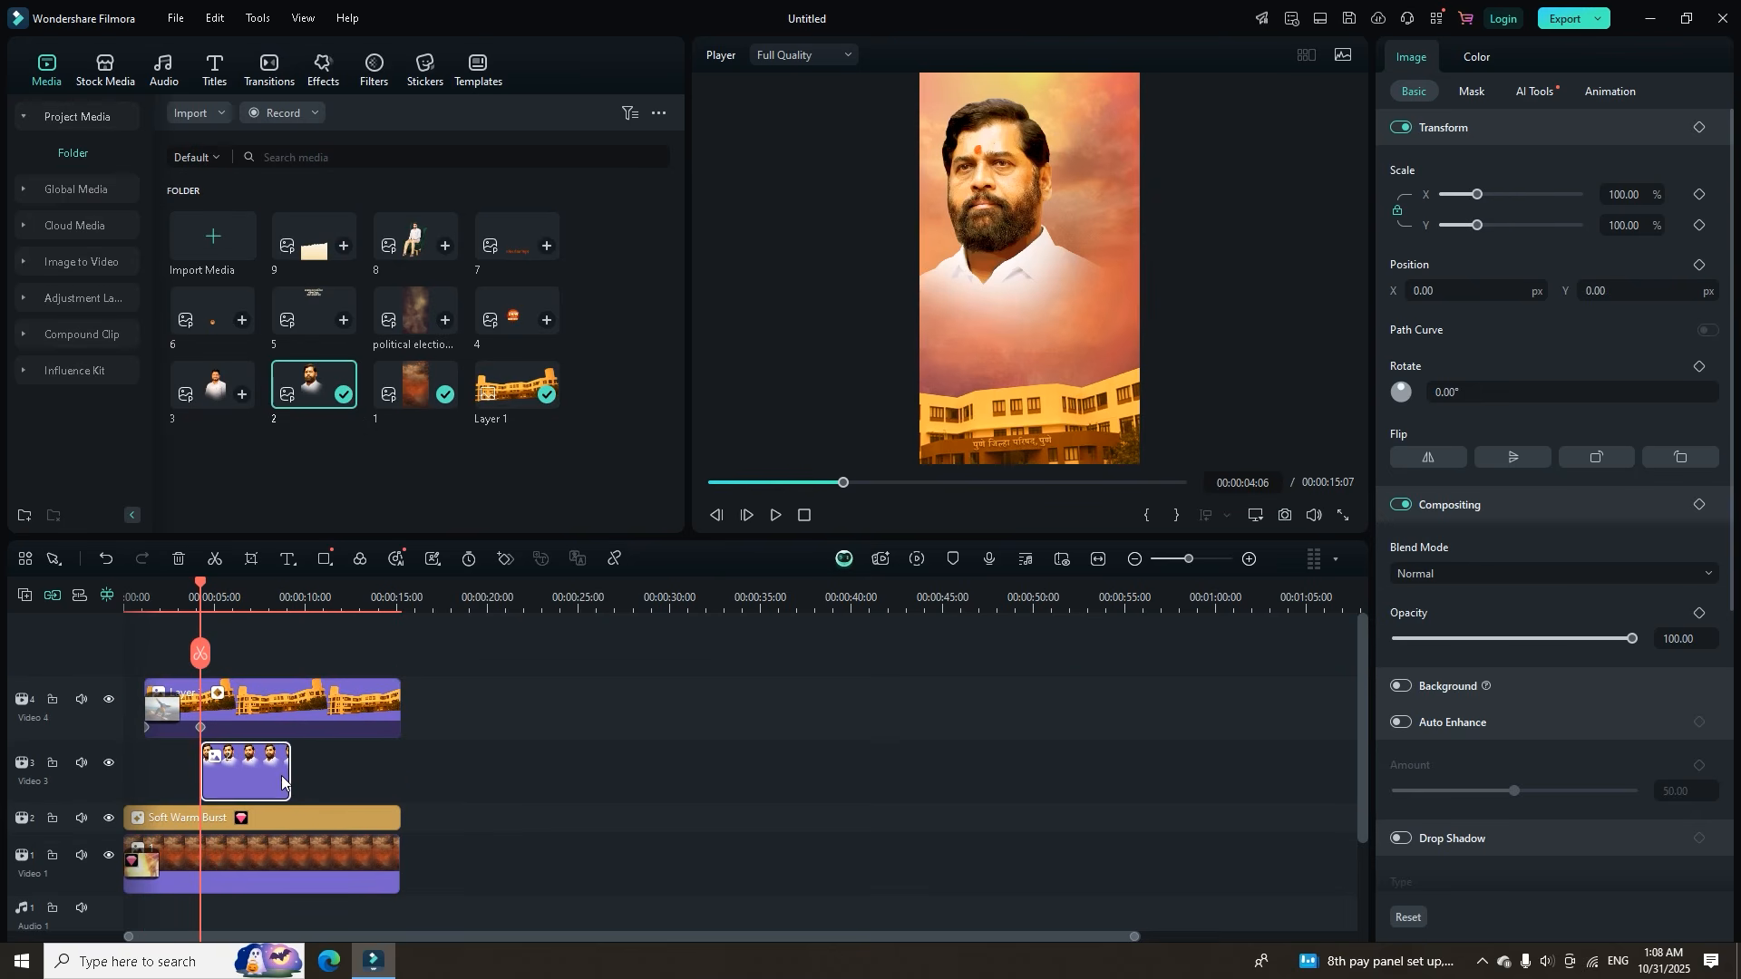
{"action": "left_click_drag", "start_coordinate": [290, 769], "coordinate": [396, 787]}
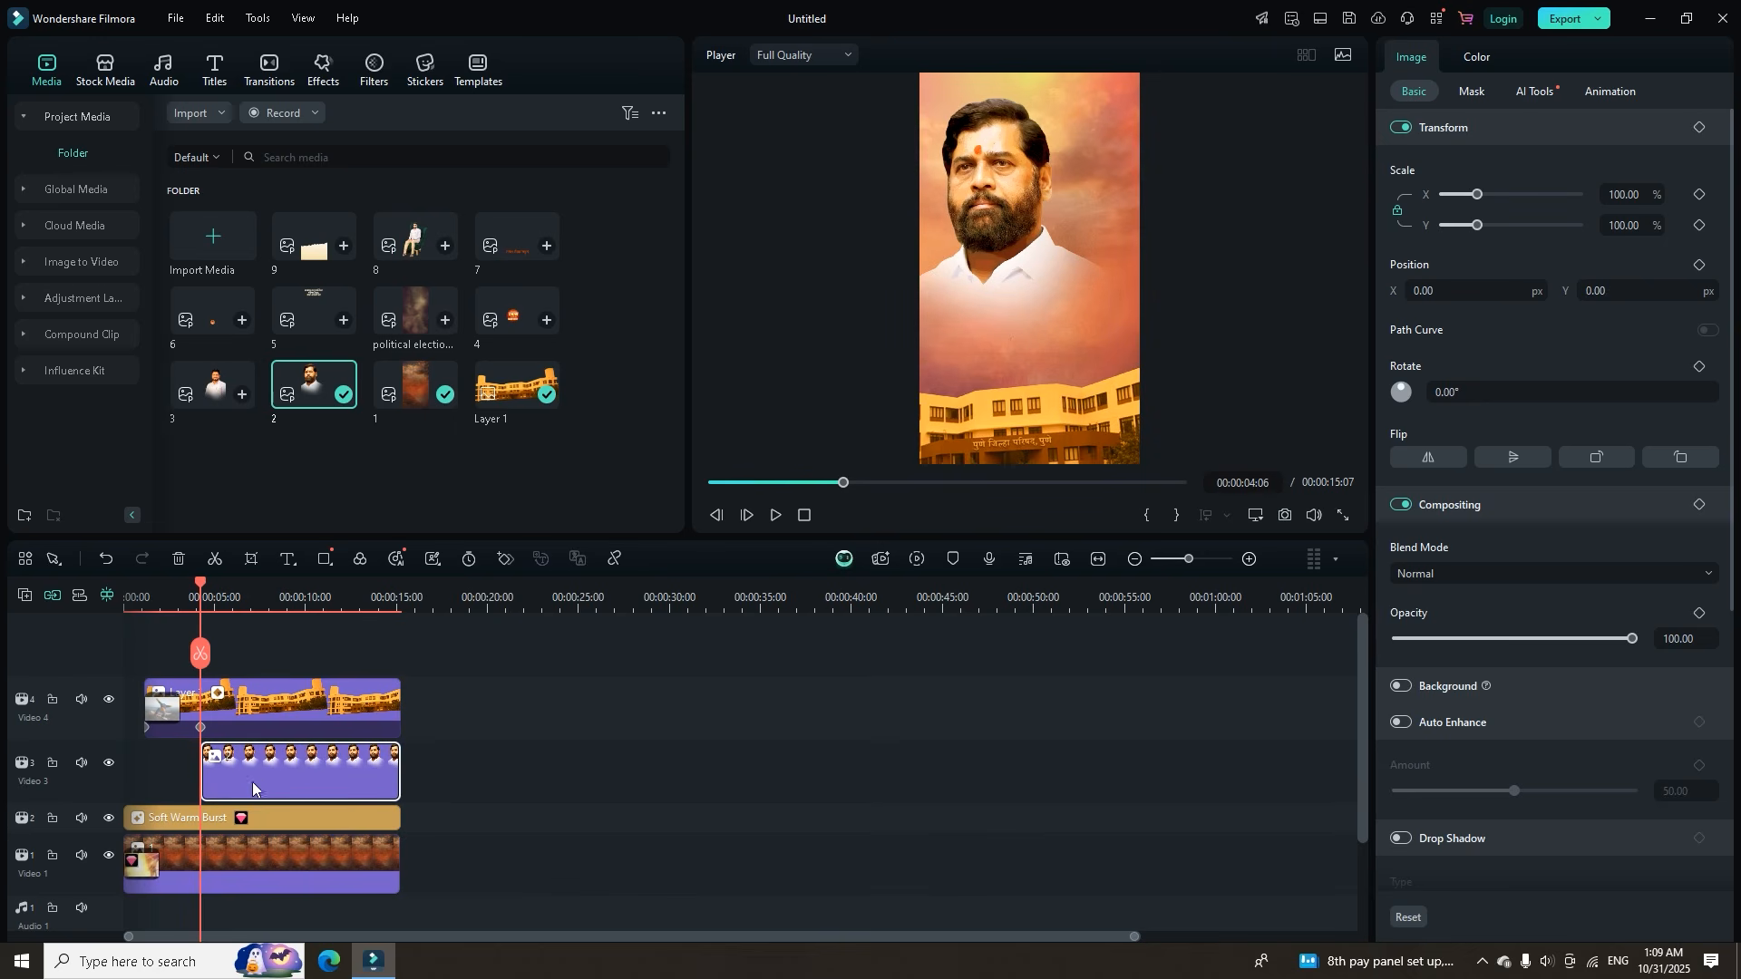
Keyframe image 2's scale from 400% at 00:00:04:06 to 100% at 00:00:07:09 and preview the zoom from near the beginning.
{"action": "left_click", "coordinate": [505, 559]}
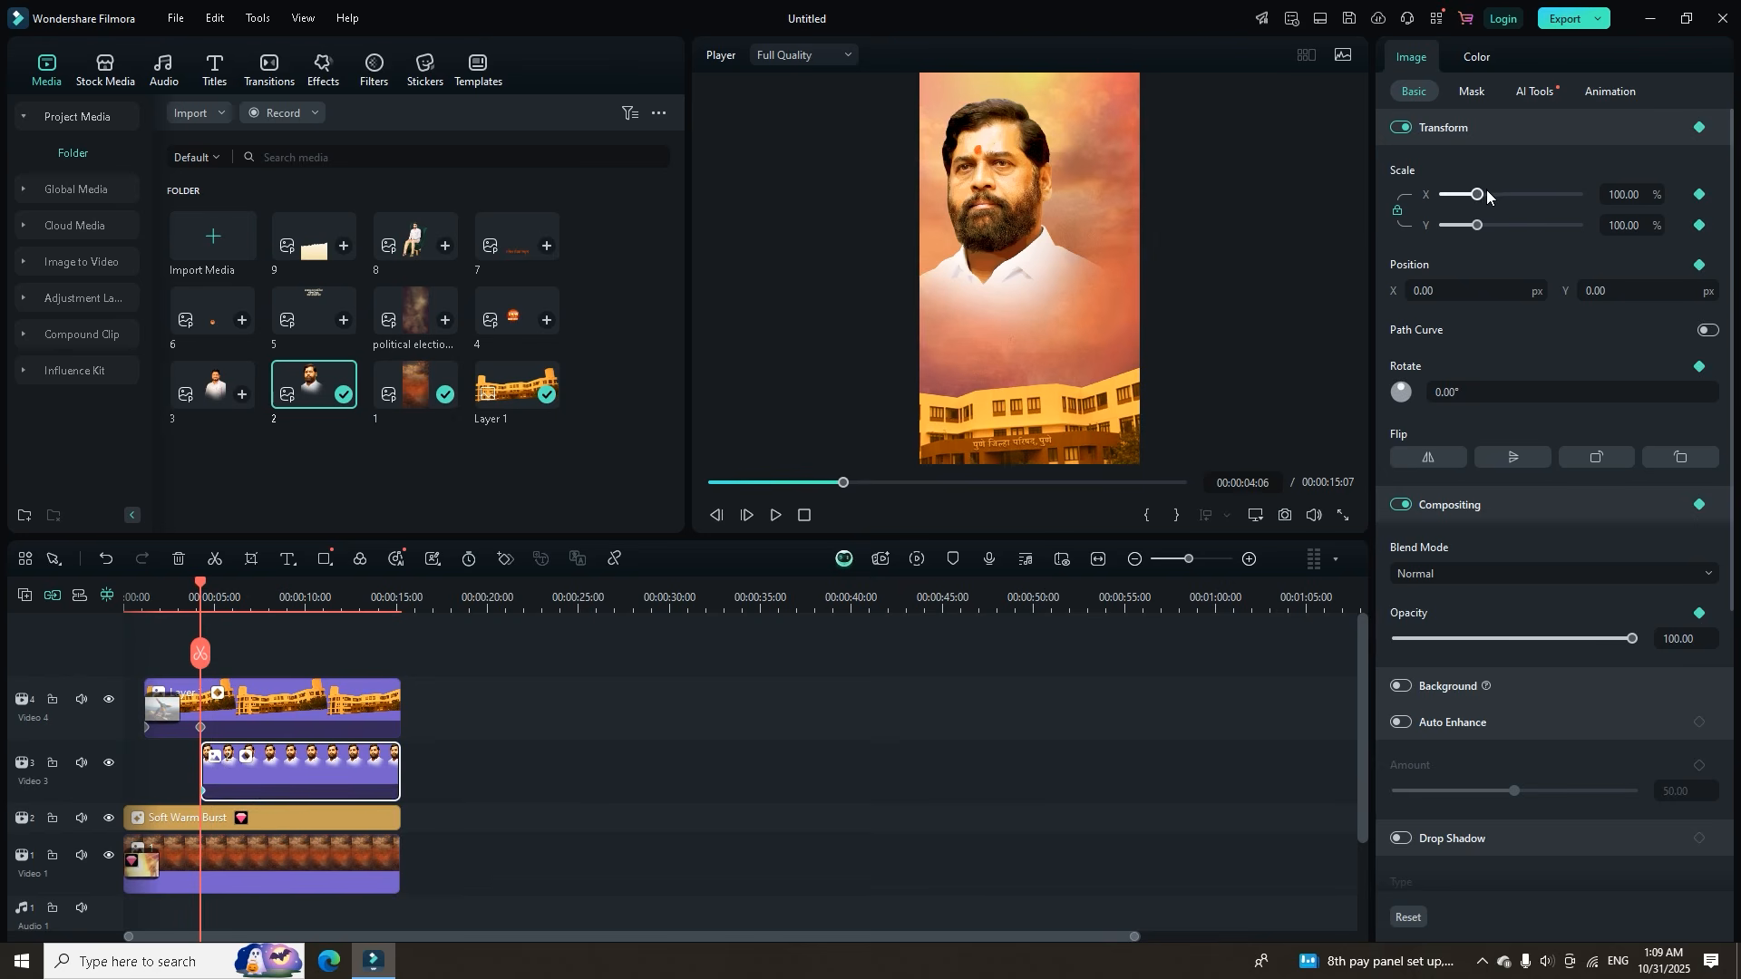
{"action": "left_click_drag", "start_coordinate": [1479, 198], "coordinate": [1612, 198]}
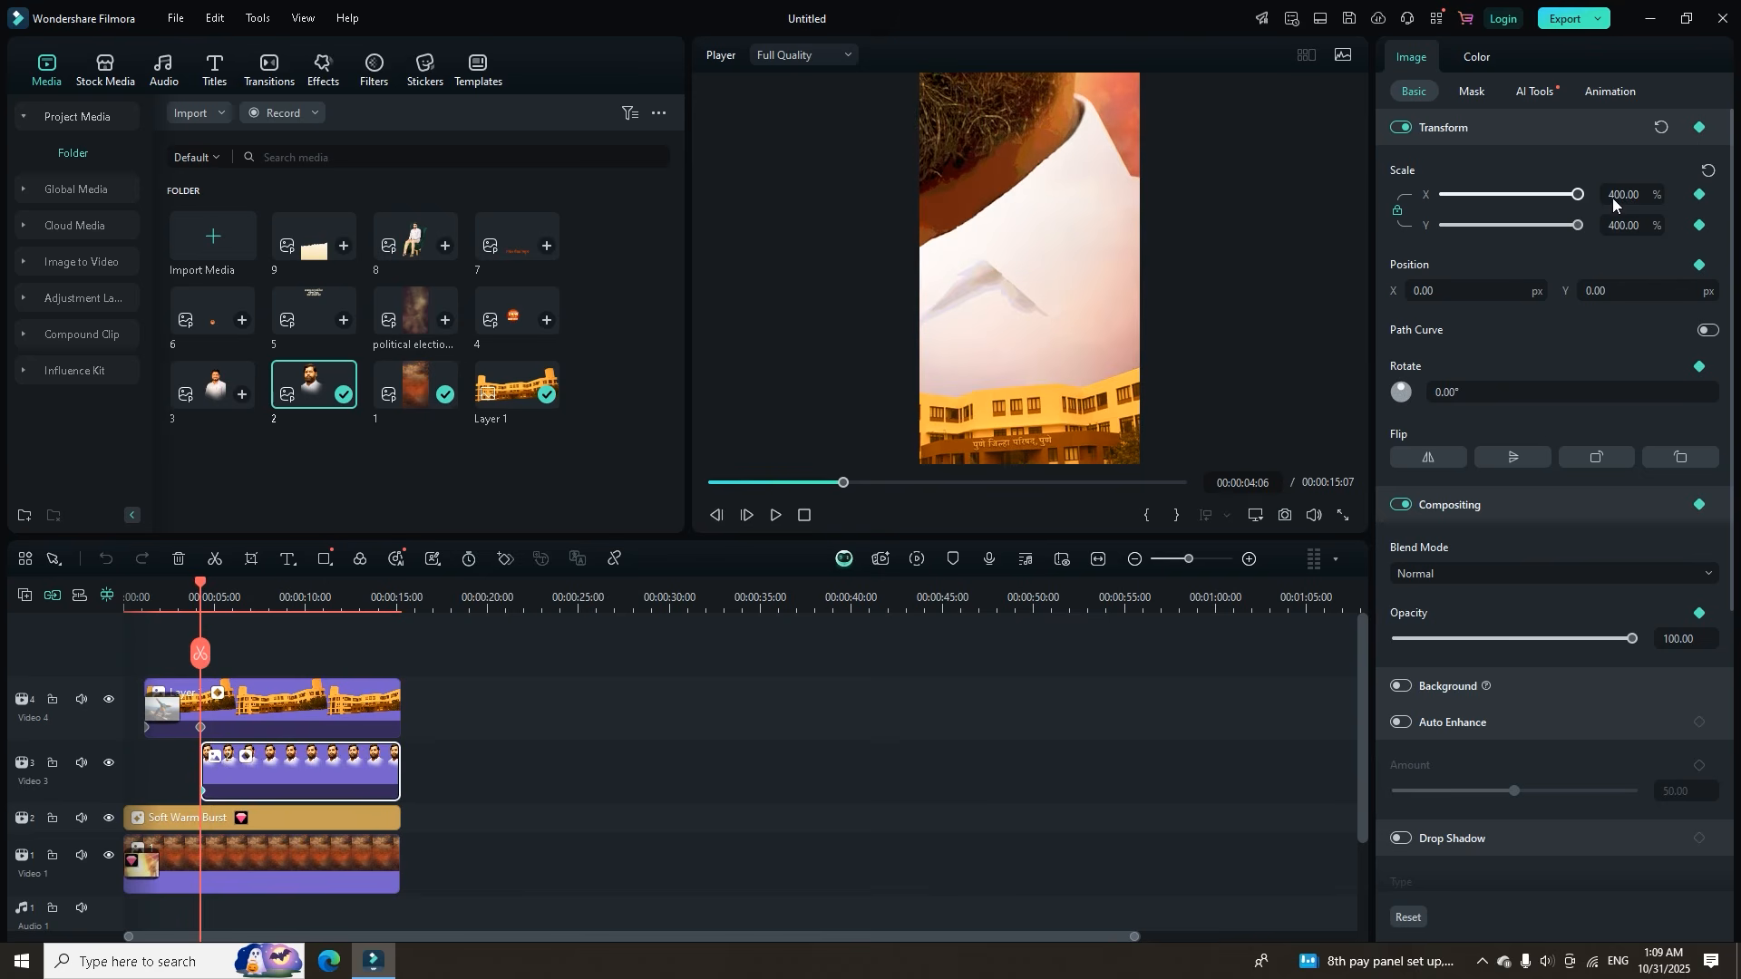
{"action": "left_click", "coordinate": [258, 591]}
{"action": "left_click", "coordinate": [1708, 170]}
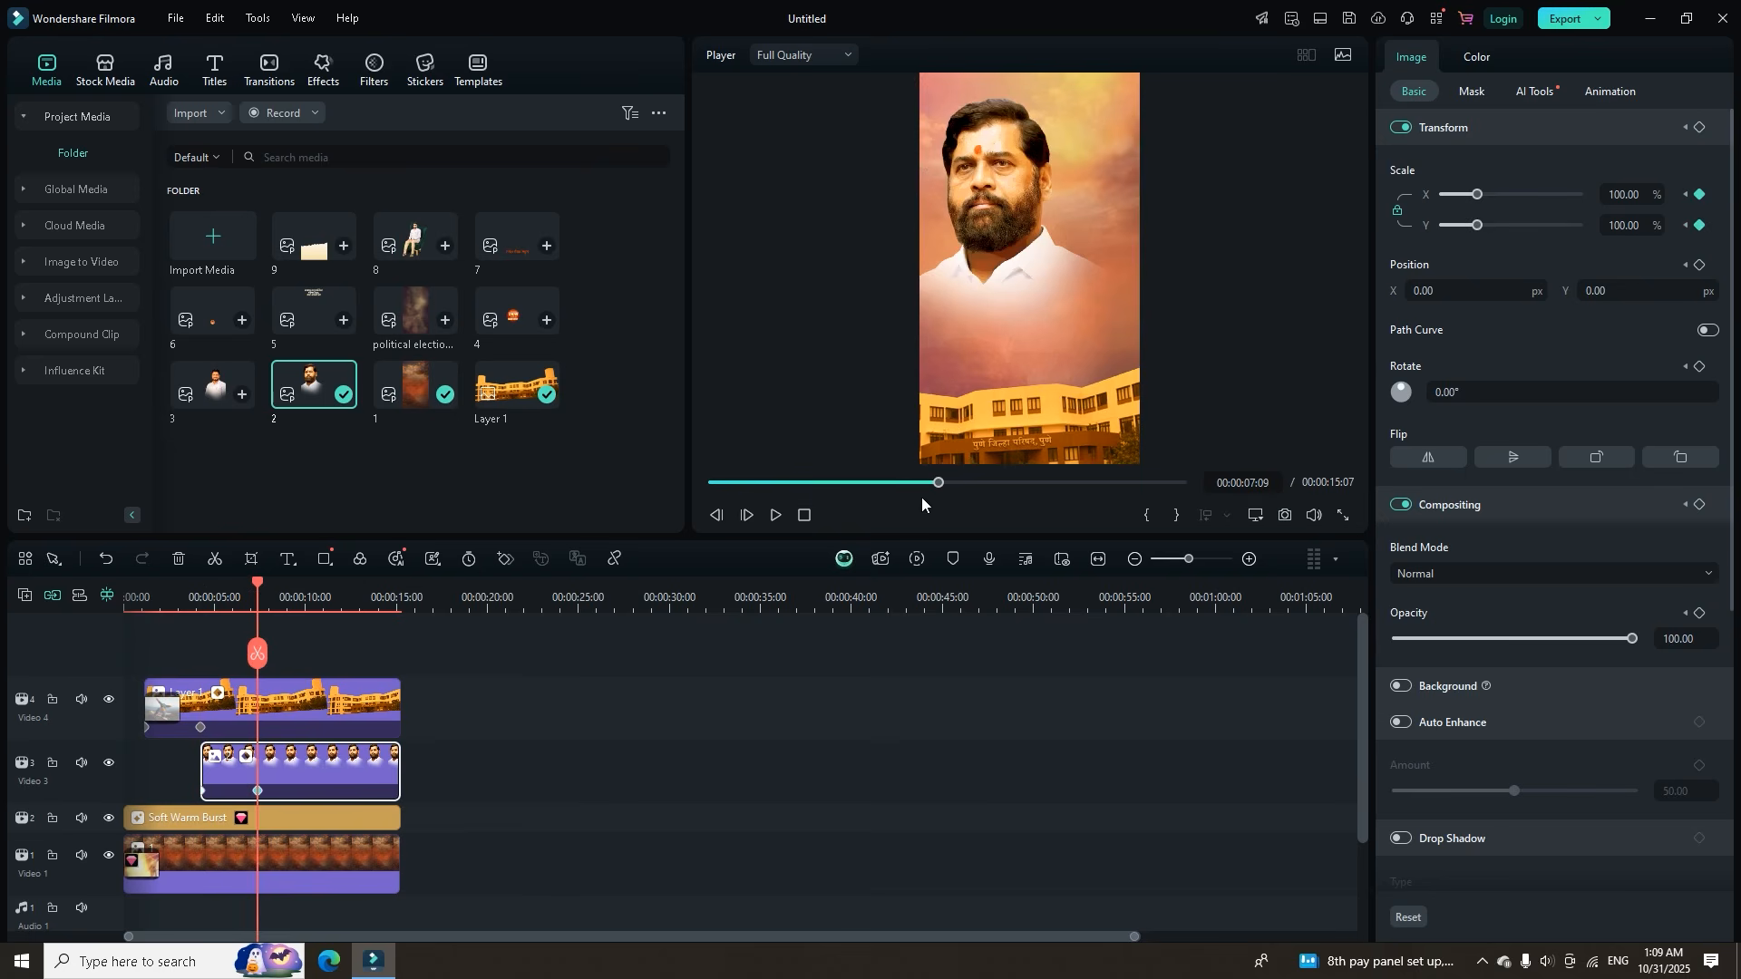
{"action": "left_click_drag", "start_coordinate": [254, 587], "coordinate": [131, 589]}
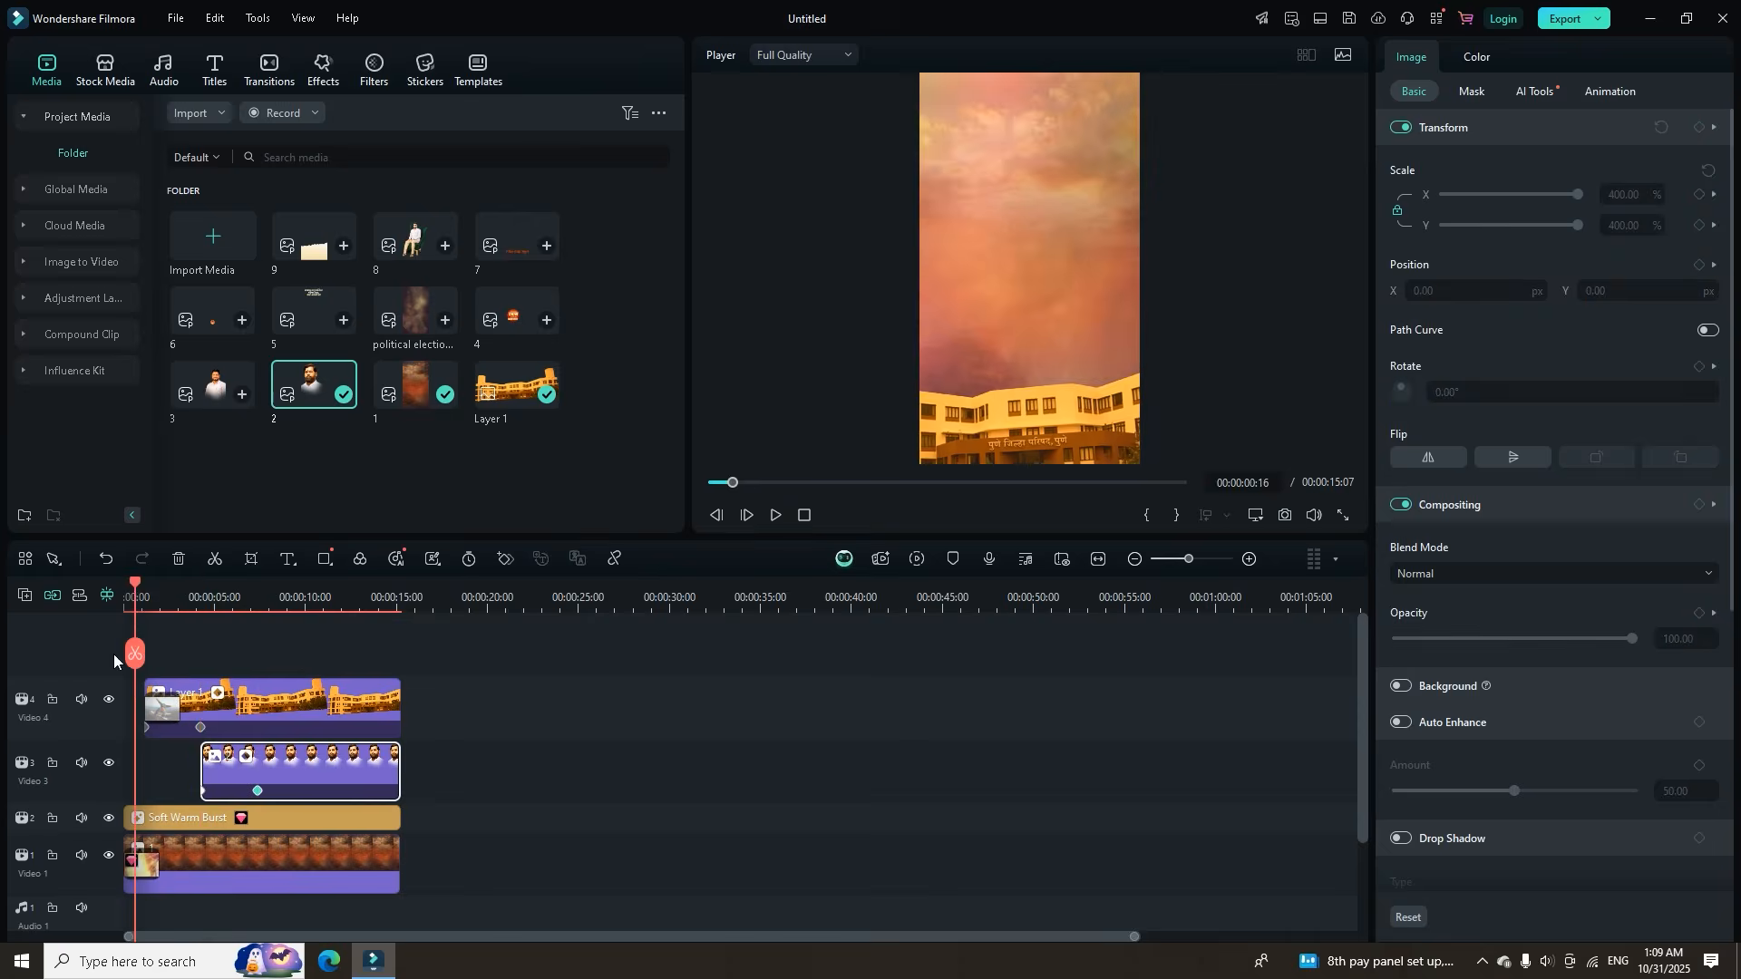
{"action": "key", "text": "space"}
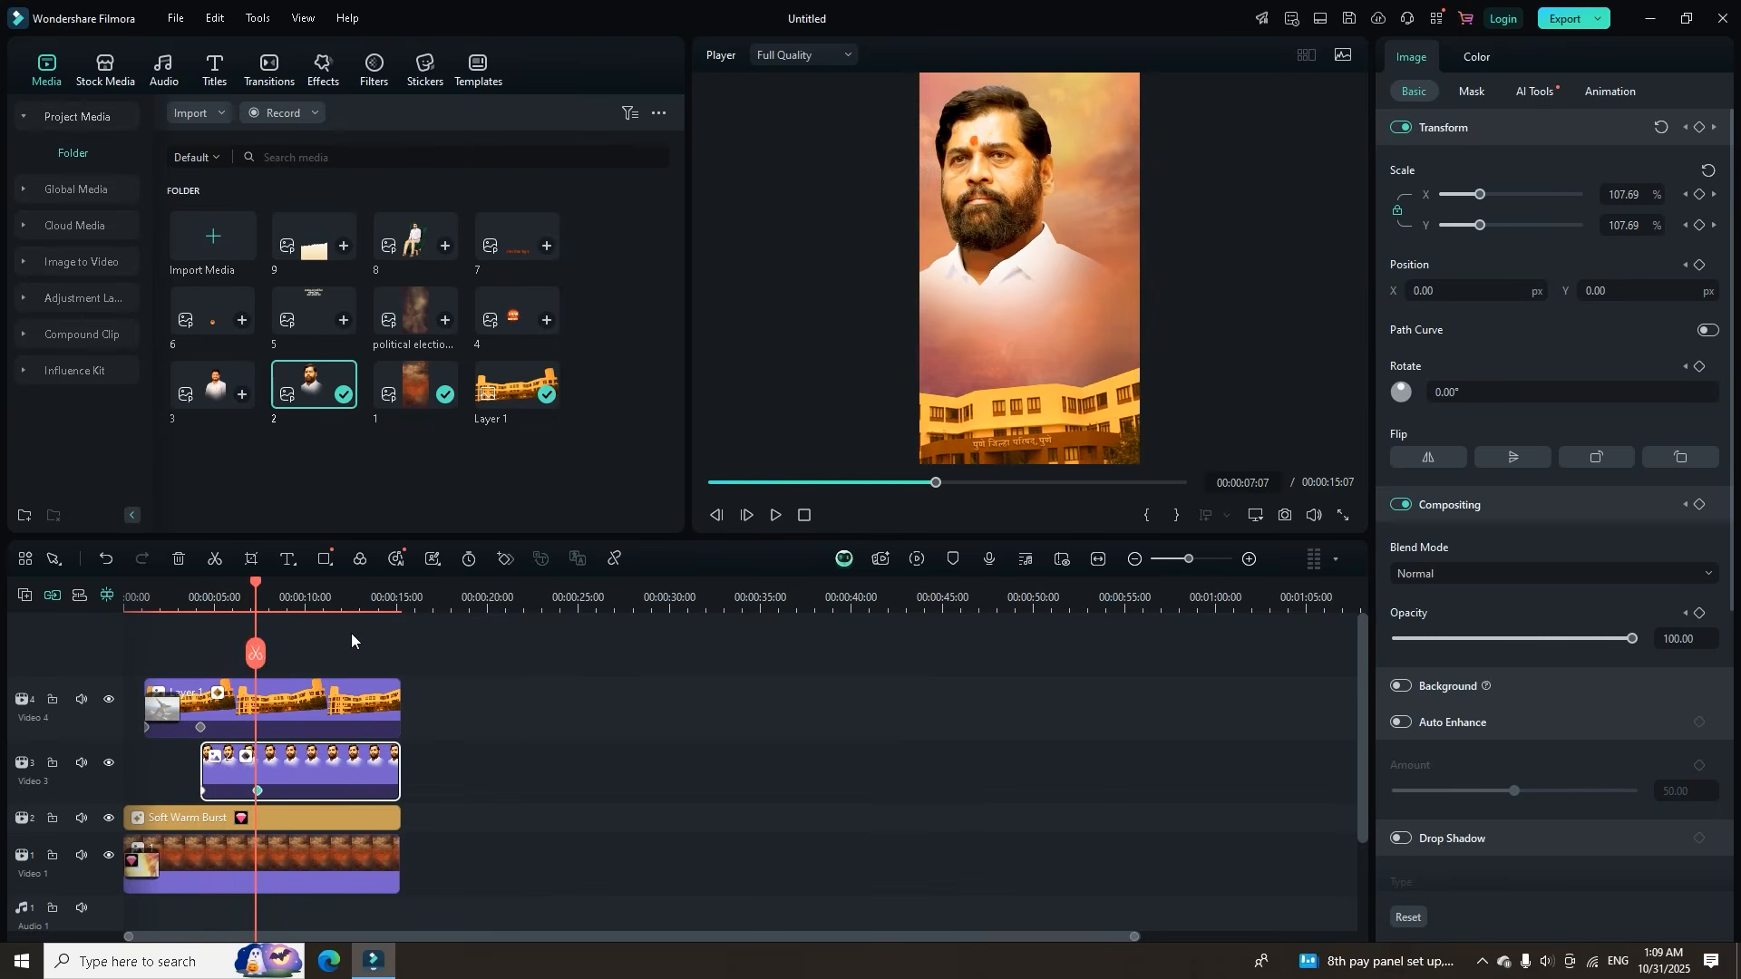
{"action": "key", "text": "space"}
{"action": "left_click_drag", "start_coordinate": [268, 590], "coordinate": [227, 619]}
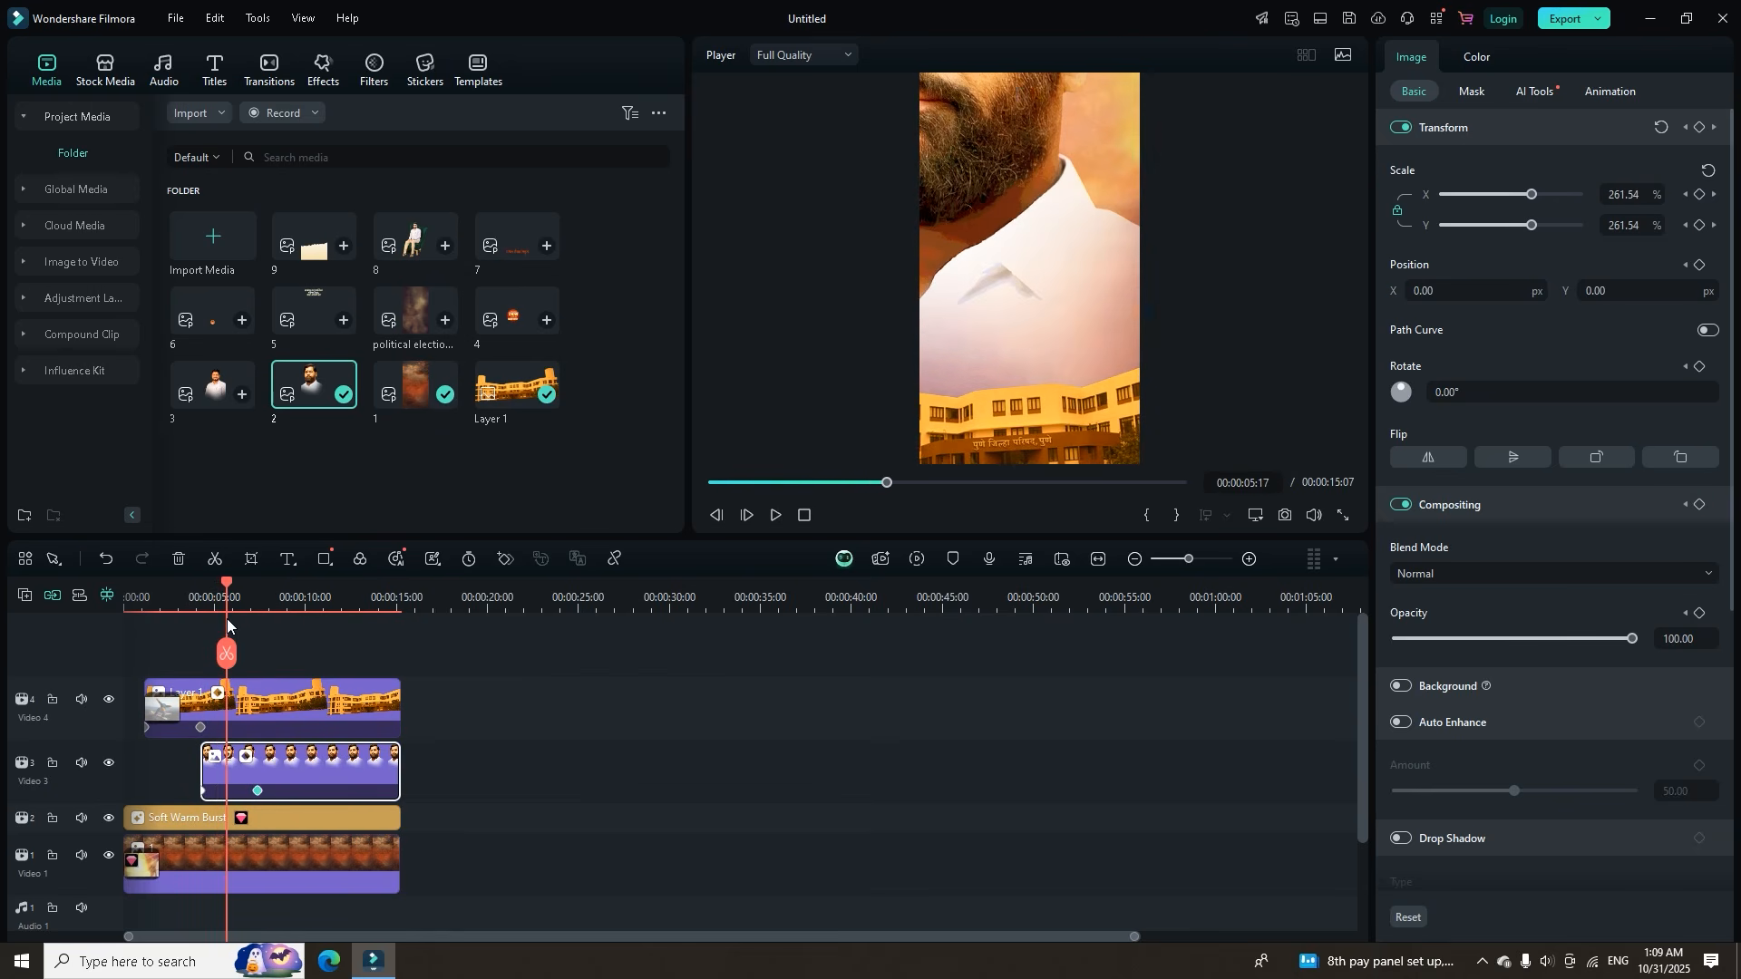
Move image 2's ending scale keyframe earlier to about 6 seconds to speed up the zoom, and preview it.
{"action": "left_click", "coordinate": [258, 792]}
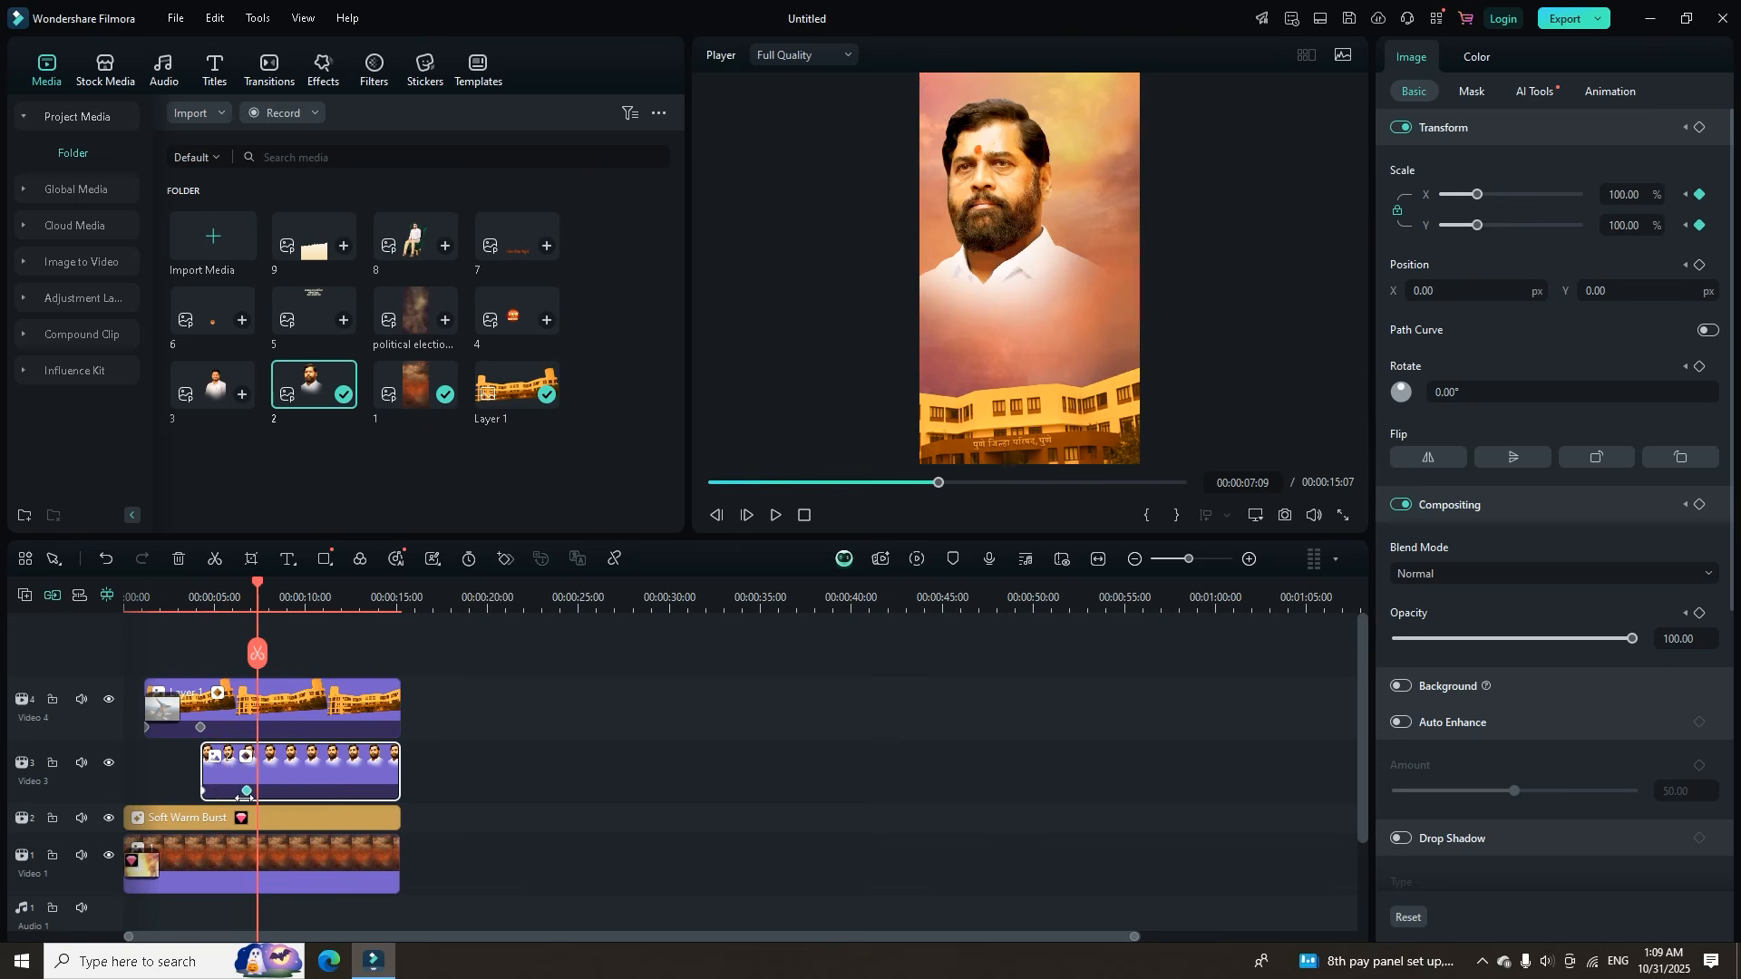
{"action": "left_click", "coordinate": [236, 792]}
{"action": "left_click_drag", "start_coordinate": [236, 590], "coordinate": [171, 619]}
{"action": "key", "text": "space"}
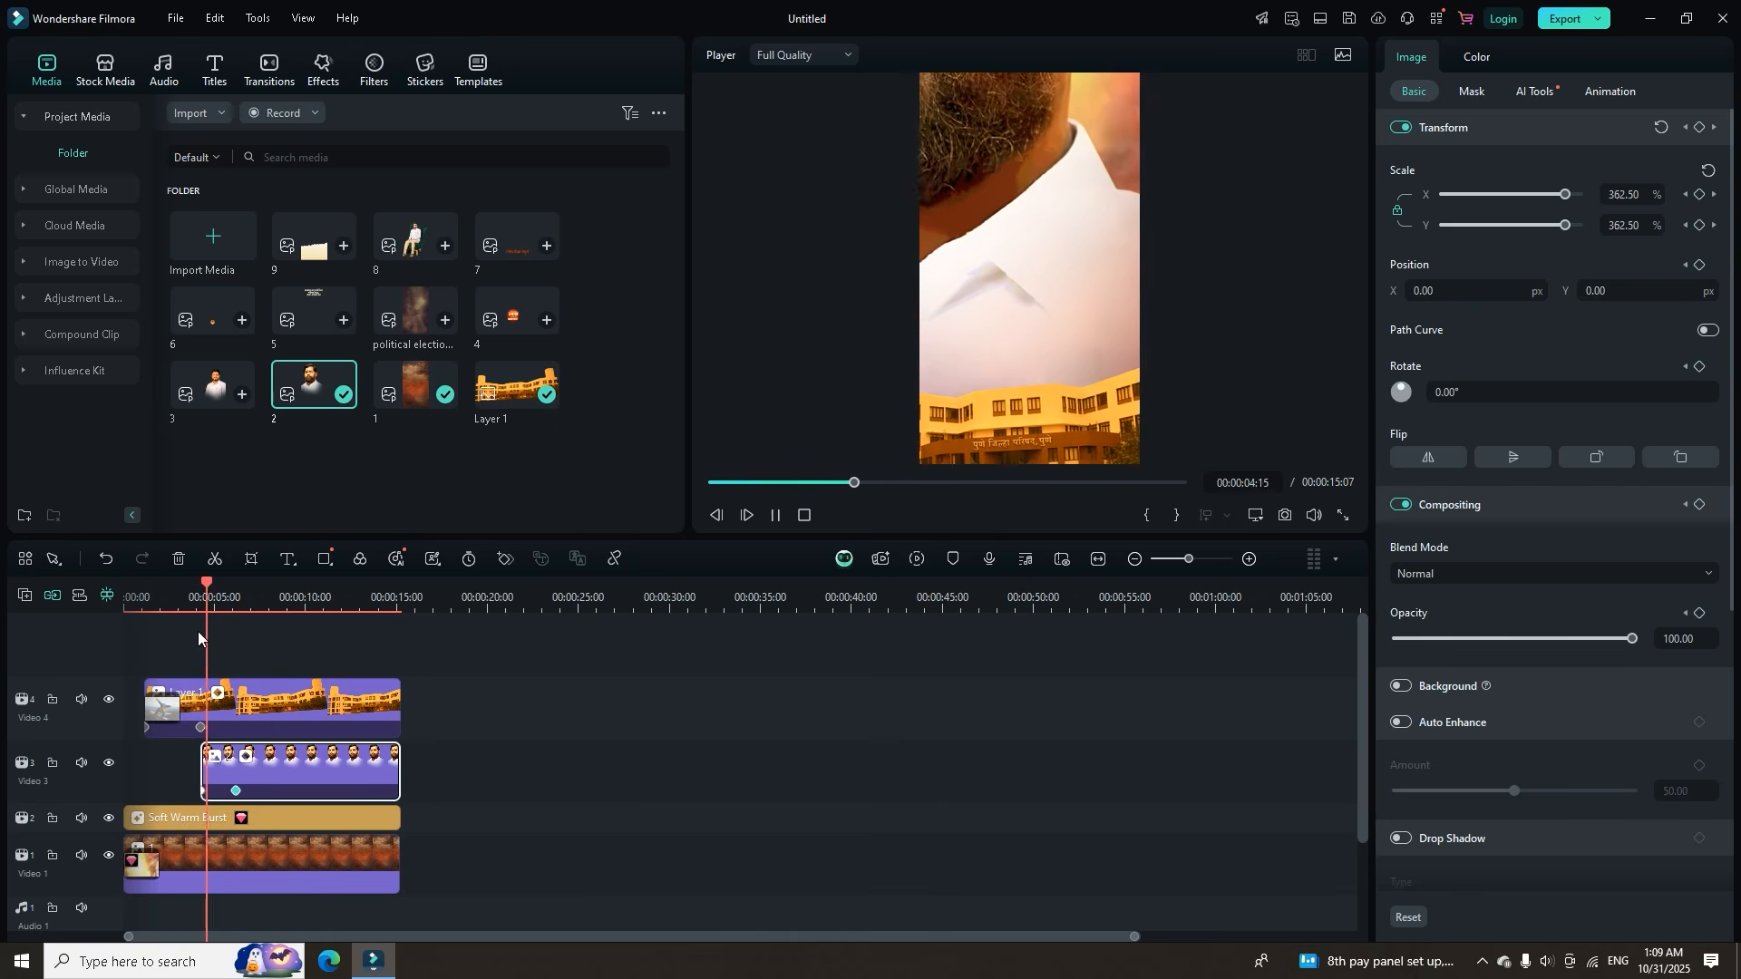
{"action": "key", "text": "space"}
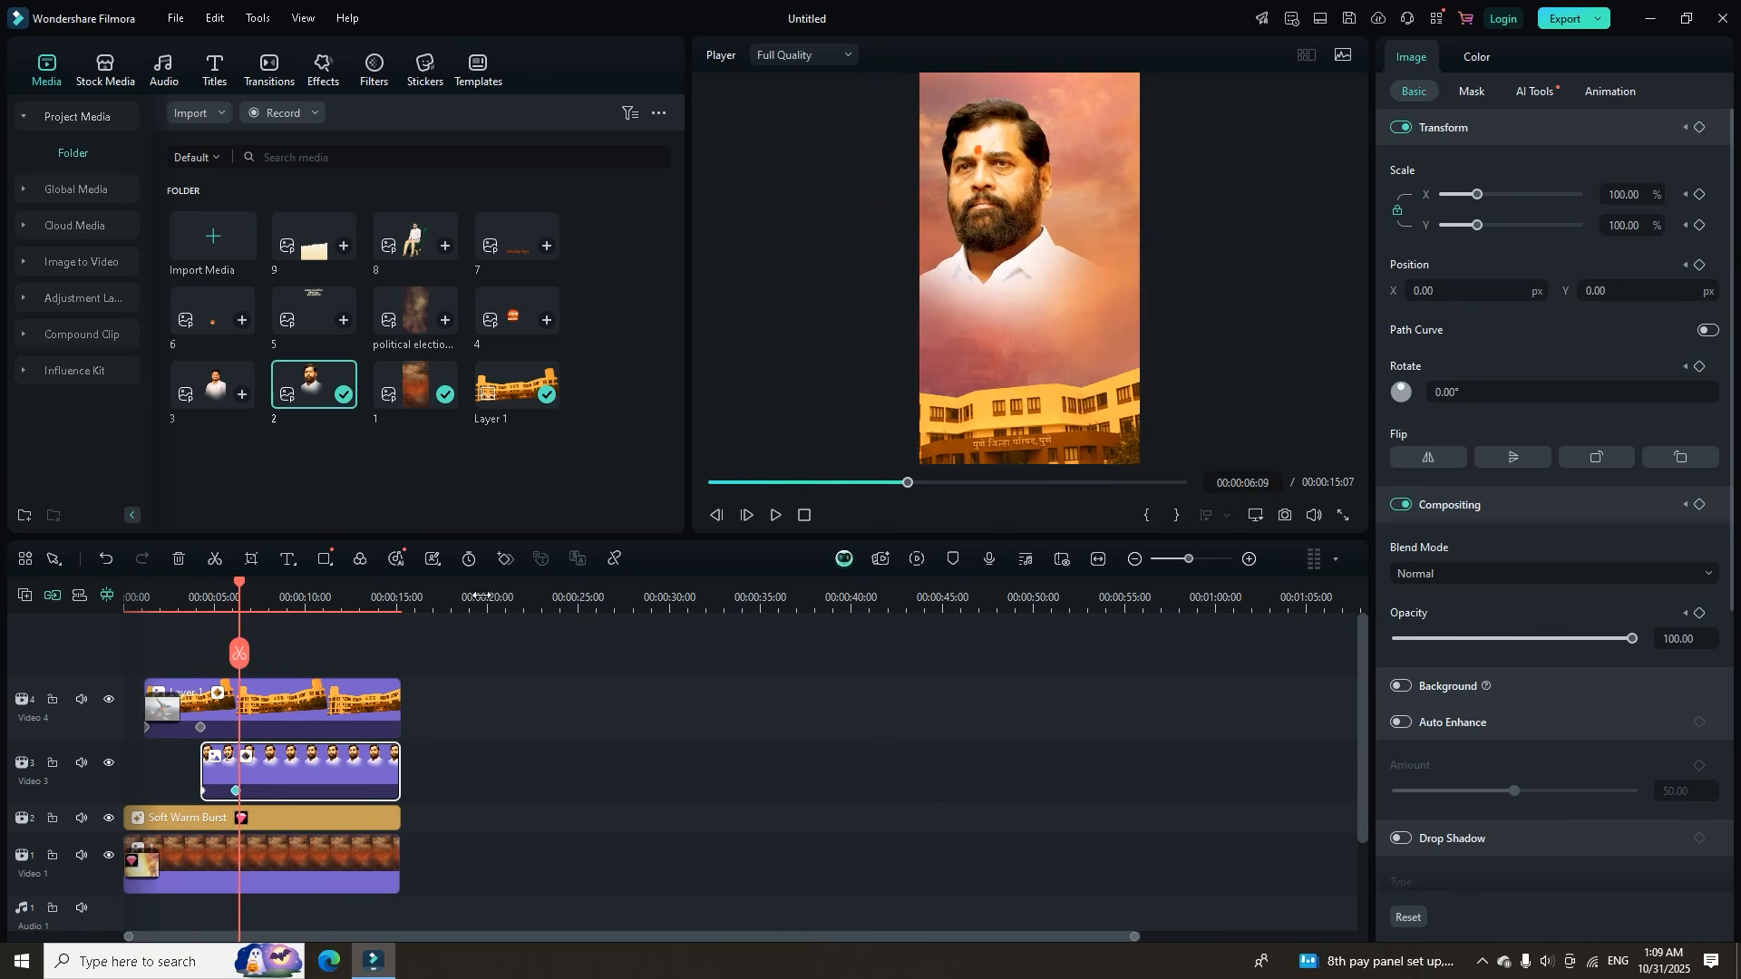
Add image 3 from 00:00:06:09 to 00:00:15:07 and keyframe its scale from 266.67% at its start to 100% at 00:00:09:14.
{"action": "left_click_drag", "start_coordinate": [243, 426], "coordinate": [399, 768]}
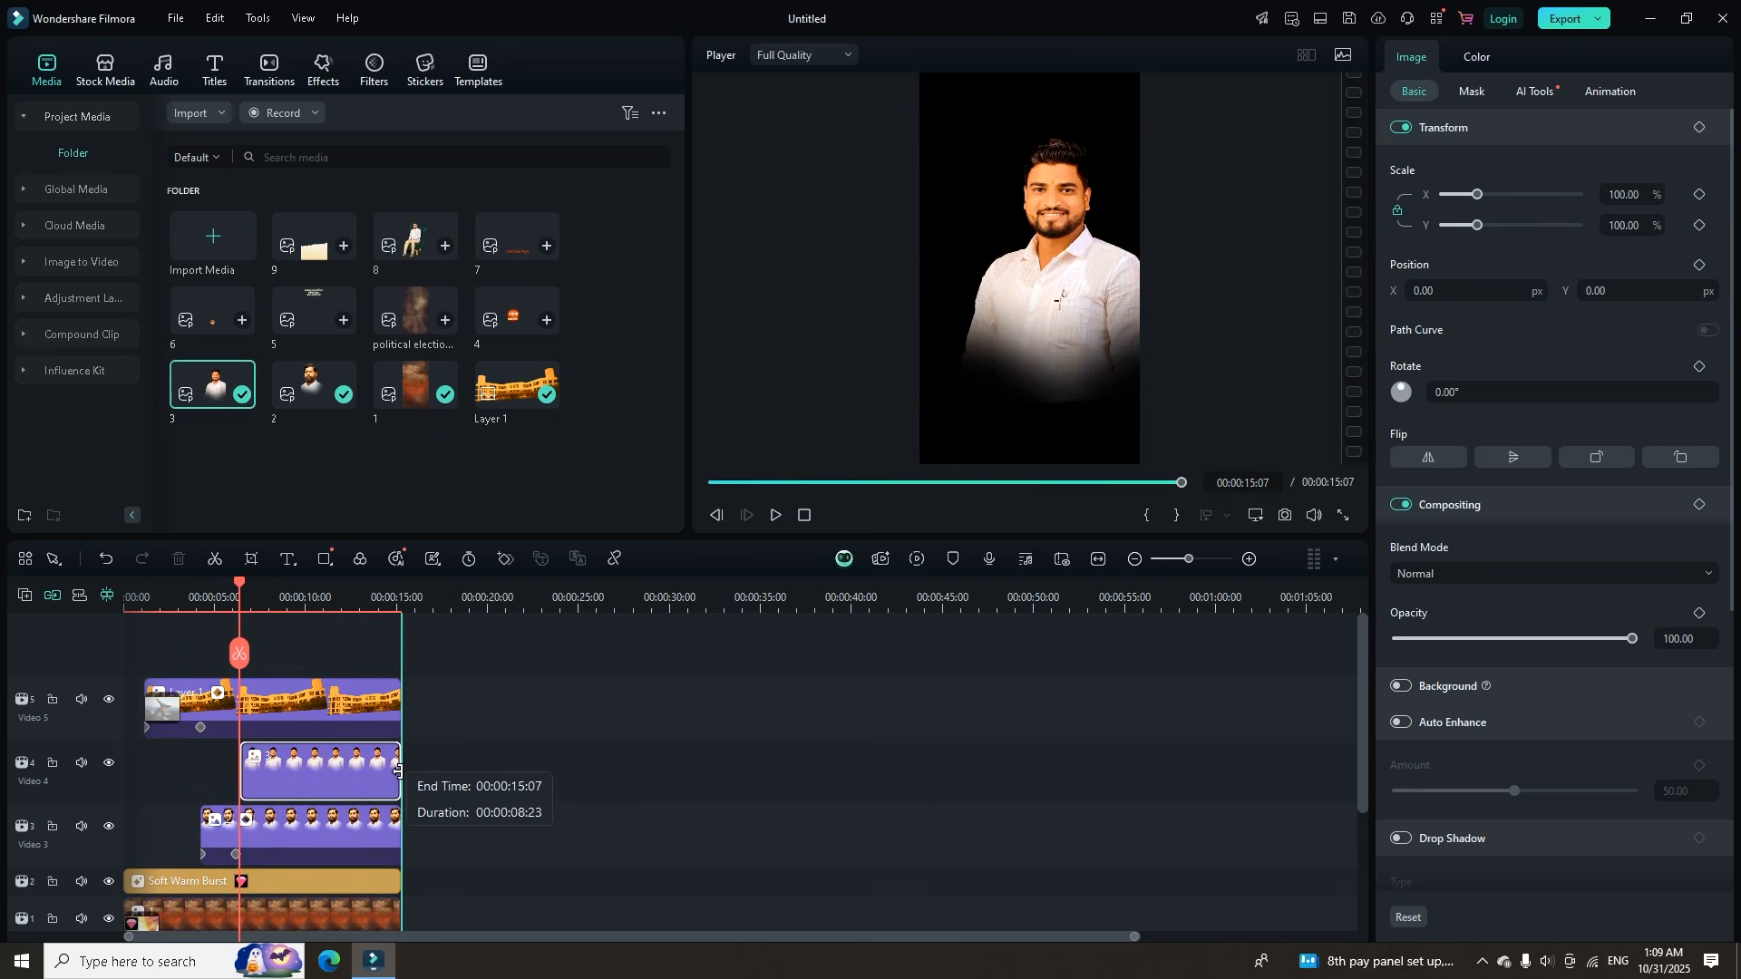
{"action": "left_click", "coordinate": [504, 559]}
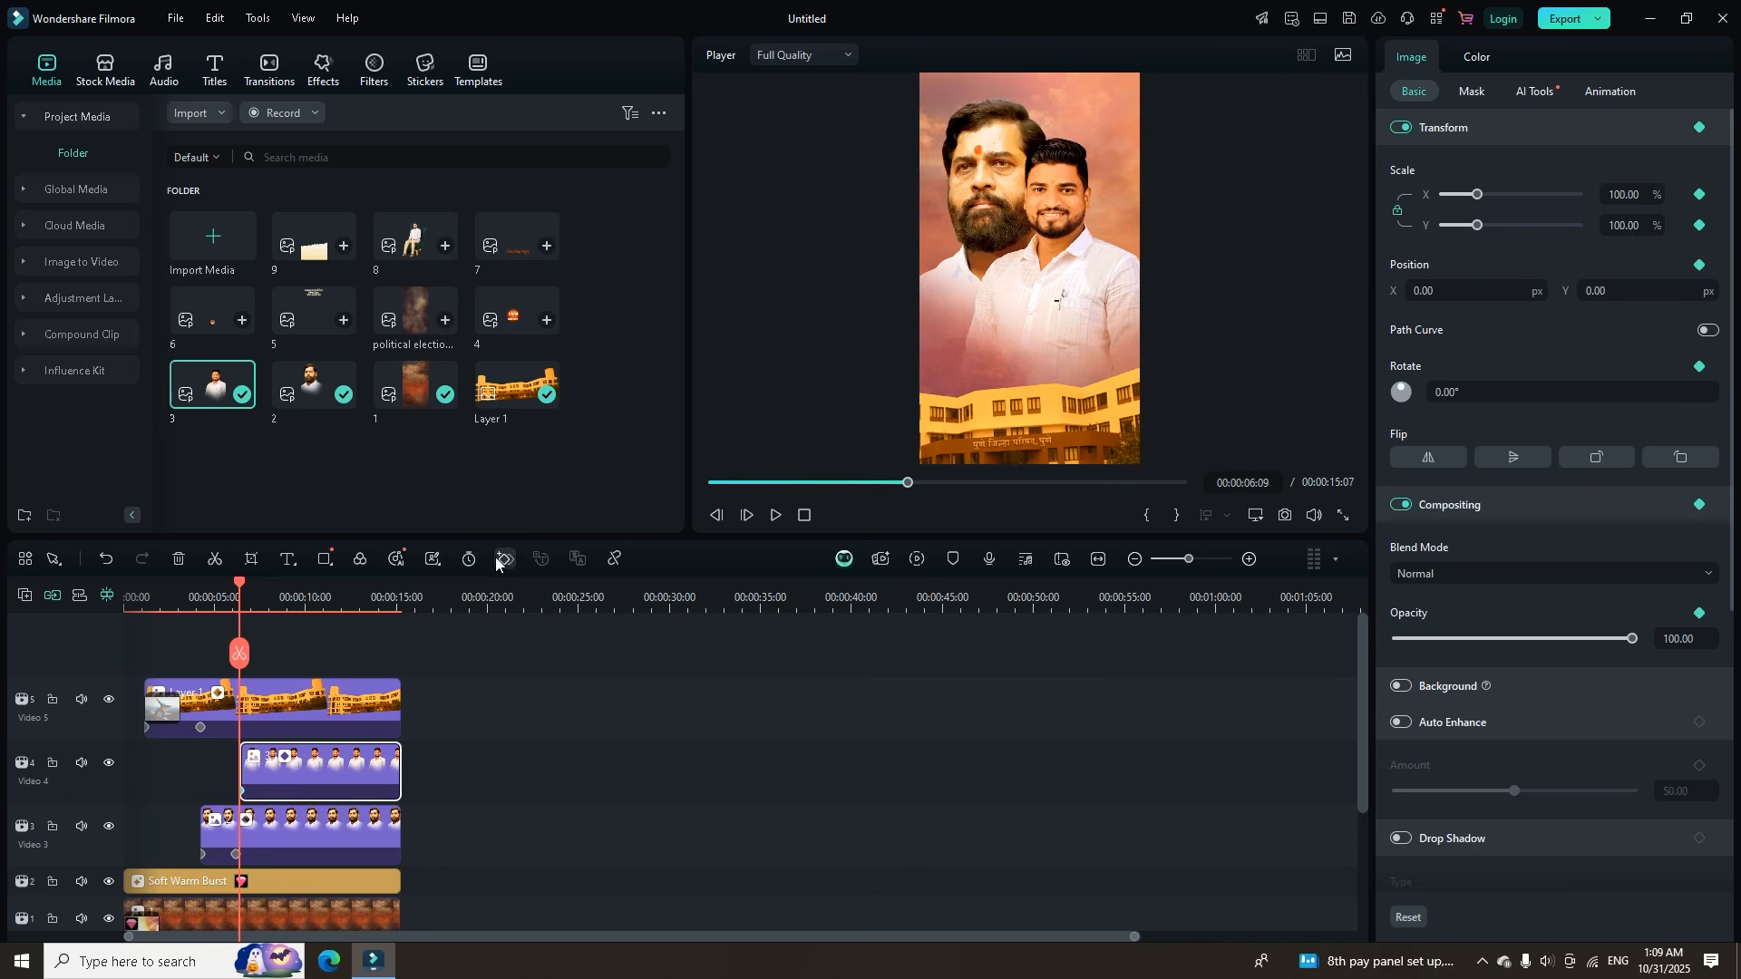
{"action": "left_click_drag", "start_coordinate": [1481, 193], "coordinate": [1534, 199]}
{"action": "left_click_drag", "start_coordinate": [235, 588], "coordinate": [298, 587]}
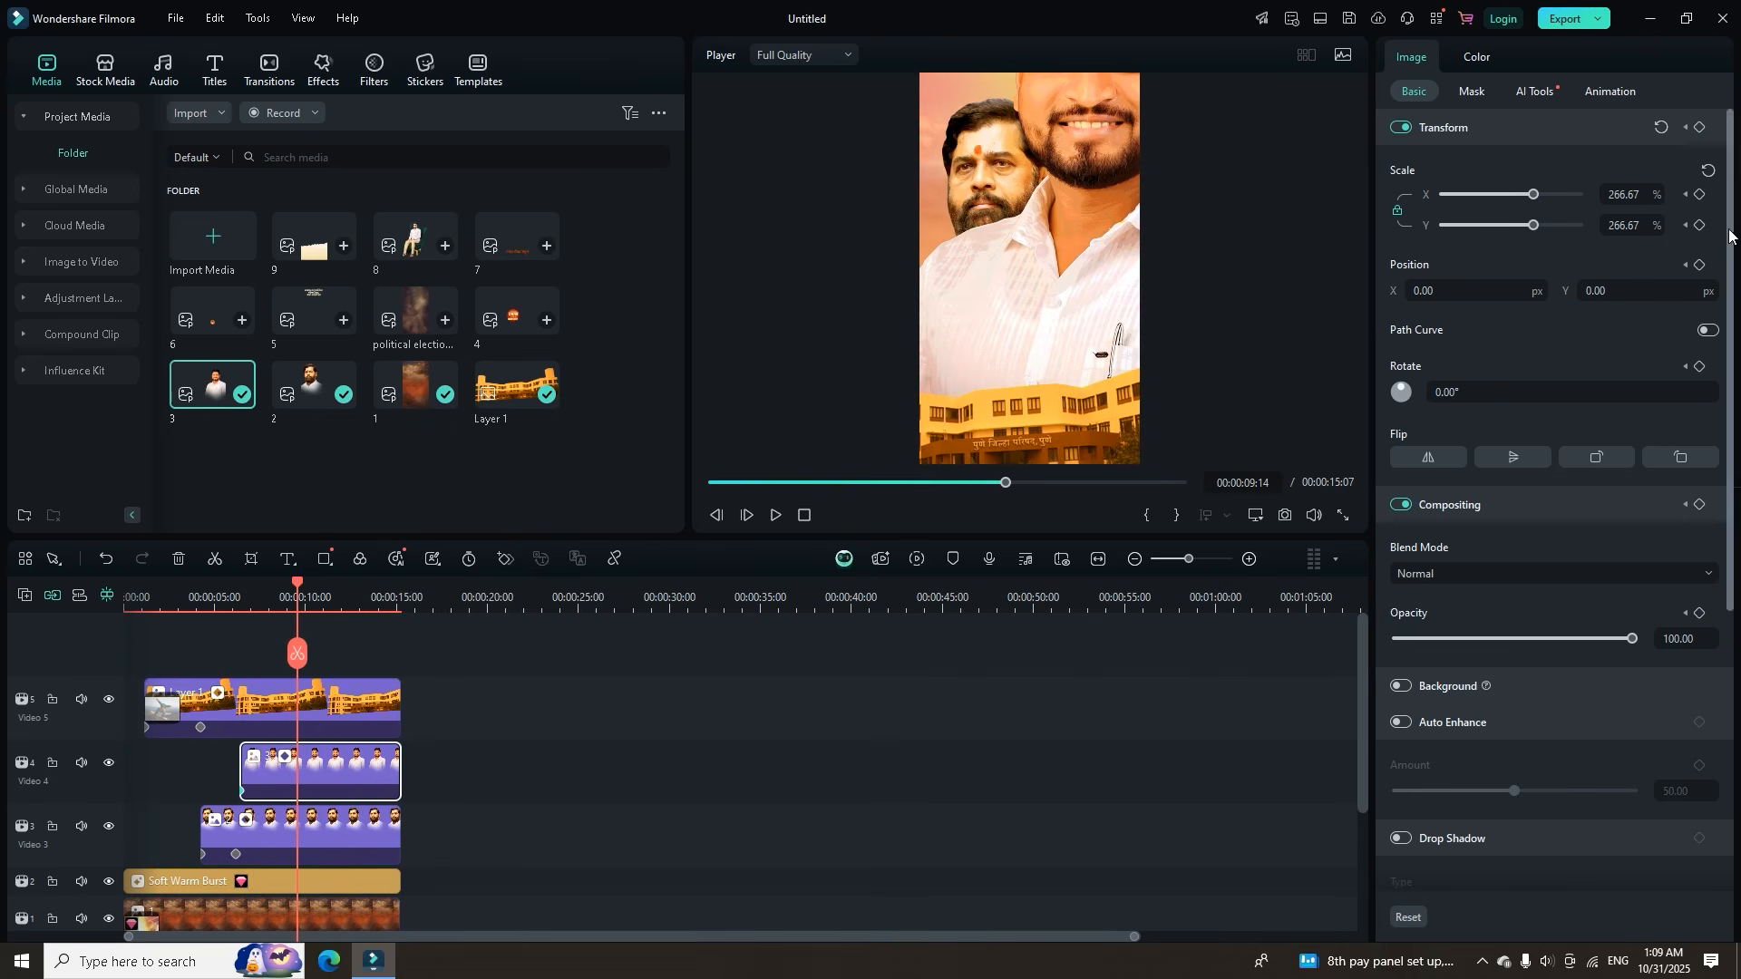
{"action": "left_click", "coordinate": [1706, 172]}
Preview the video from the beginning to check the timing of both portrait zooms.
{"action": "left_click", "coordinate": [209, 585]}
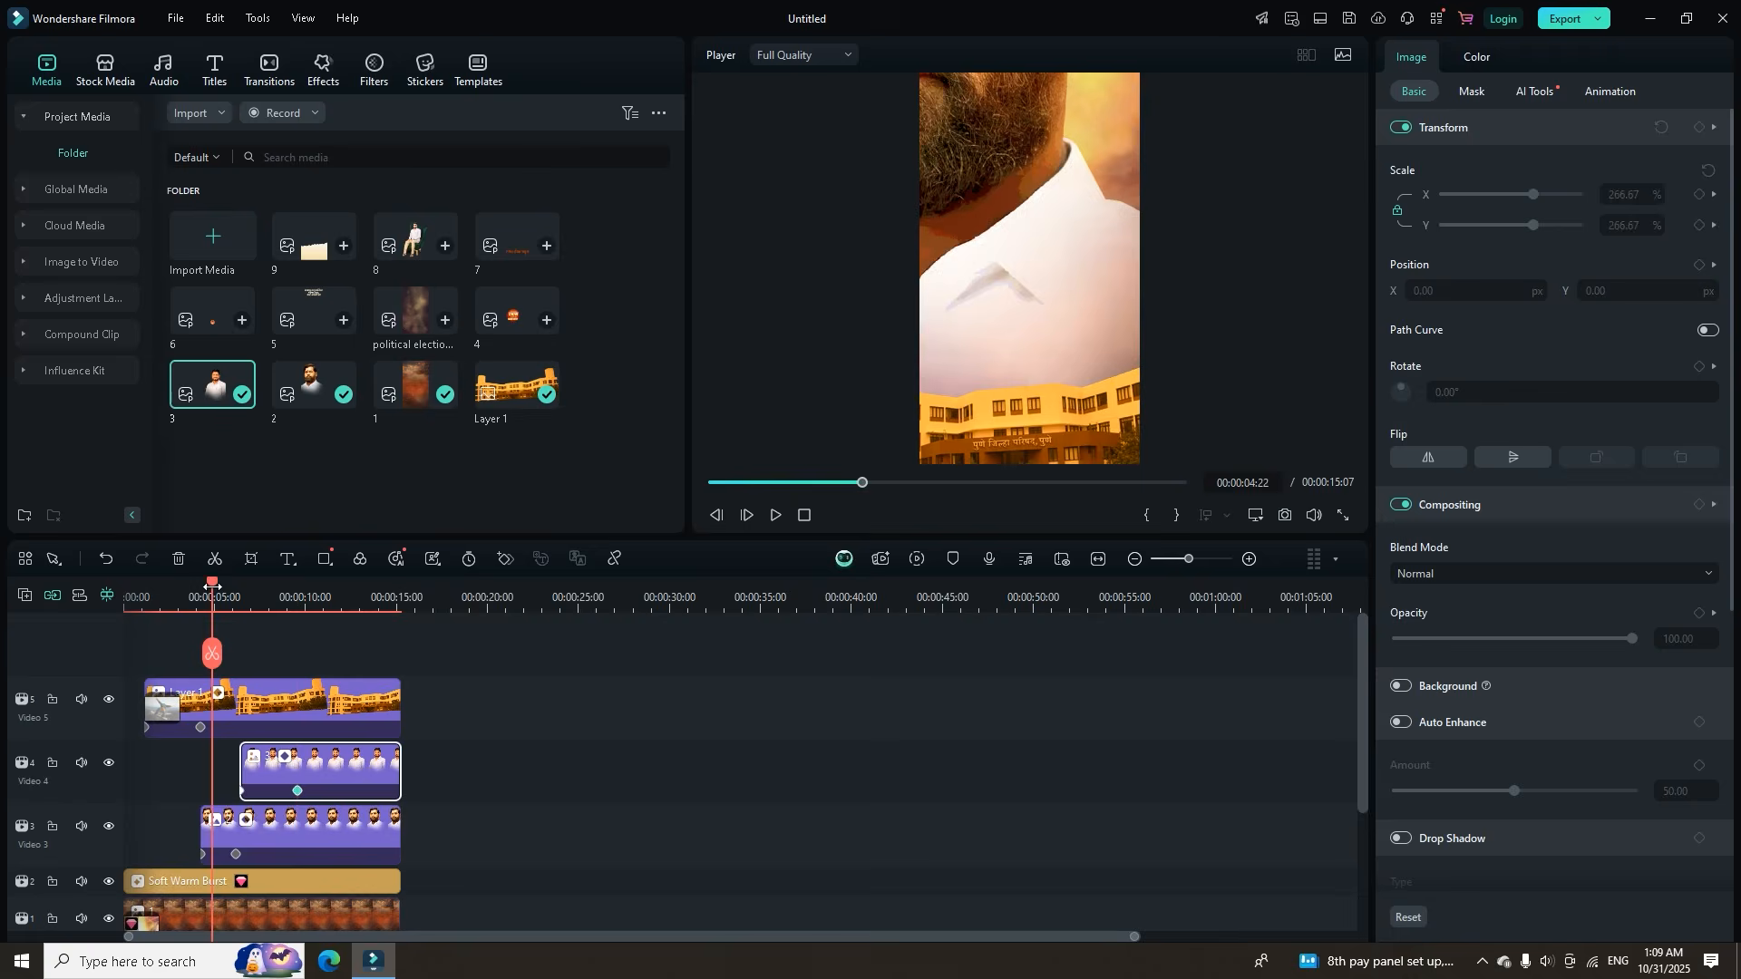
{"action": "left_click_drag", "start_coordinate": [206, 585], "coordinate": [124, 589]}
{"action": "key", "text": "space"}
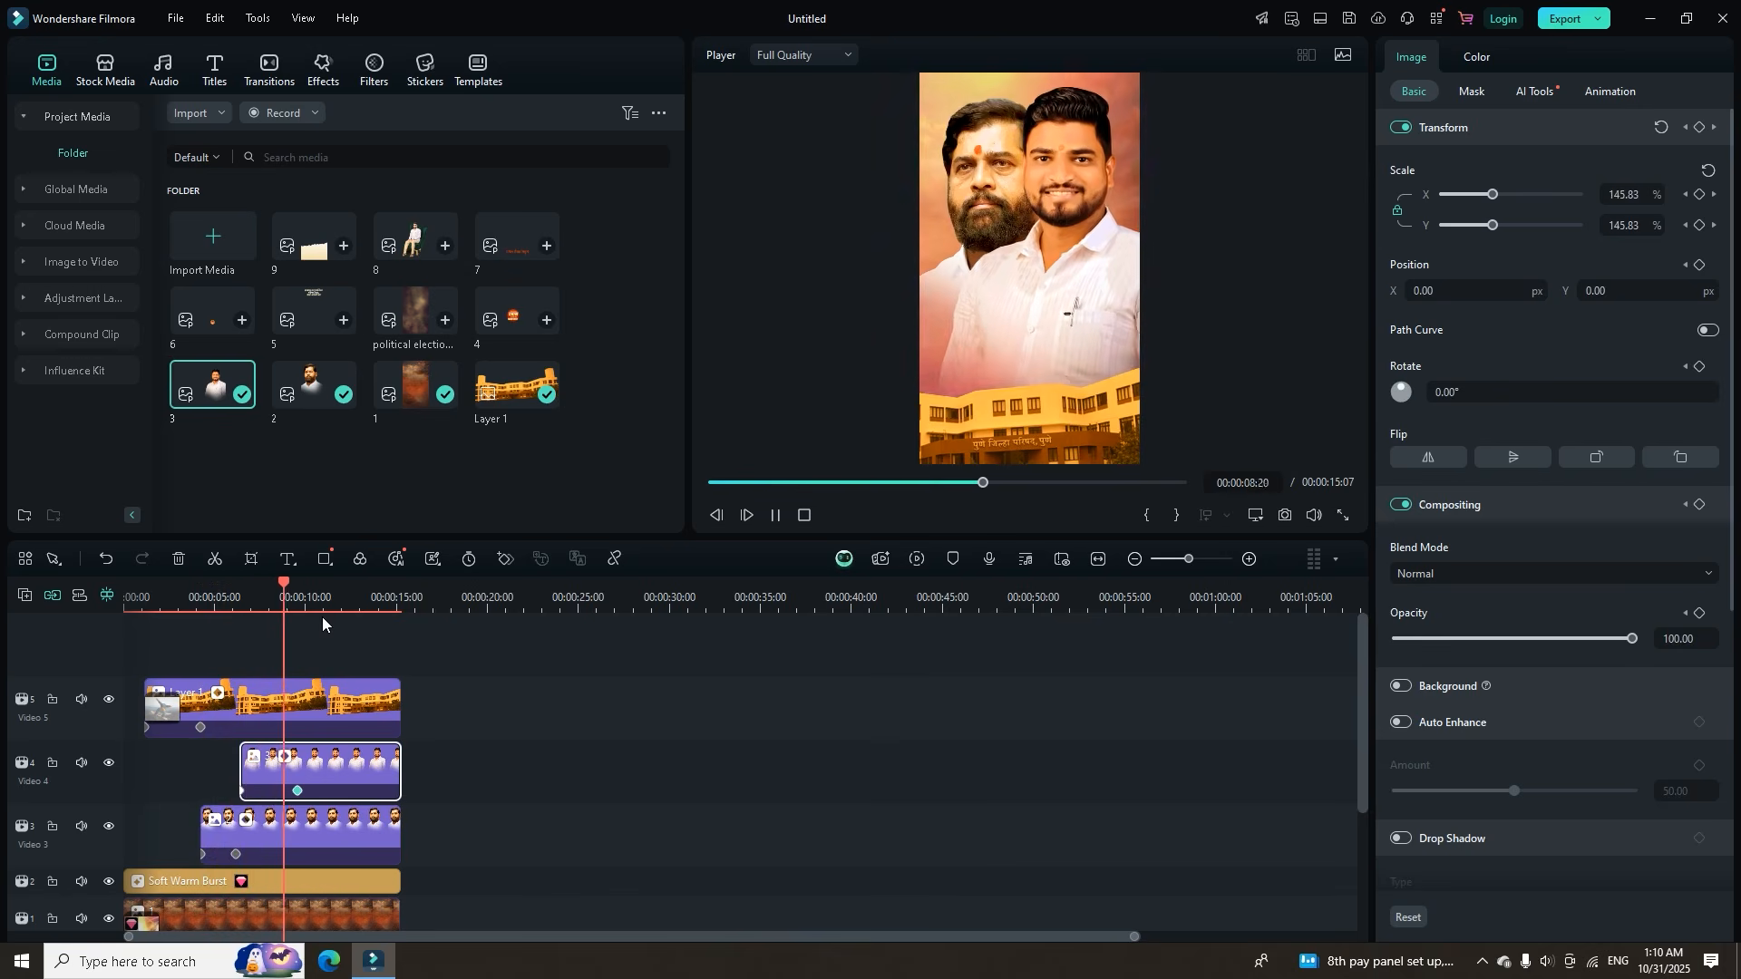
{"action": "key", "text": "space"}
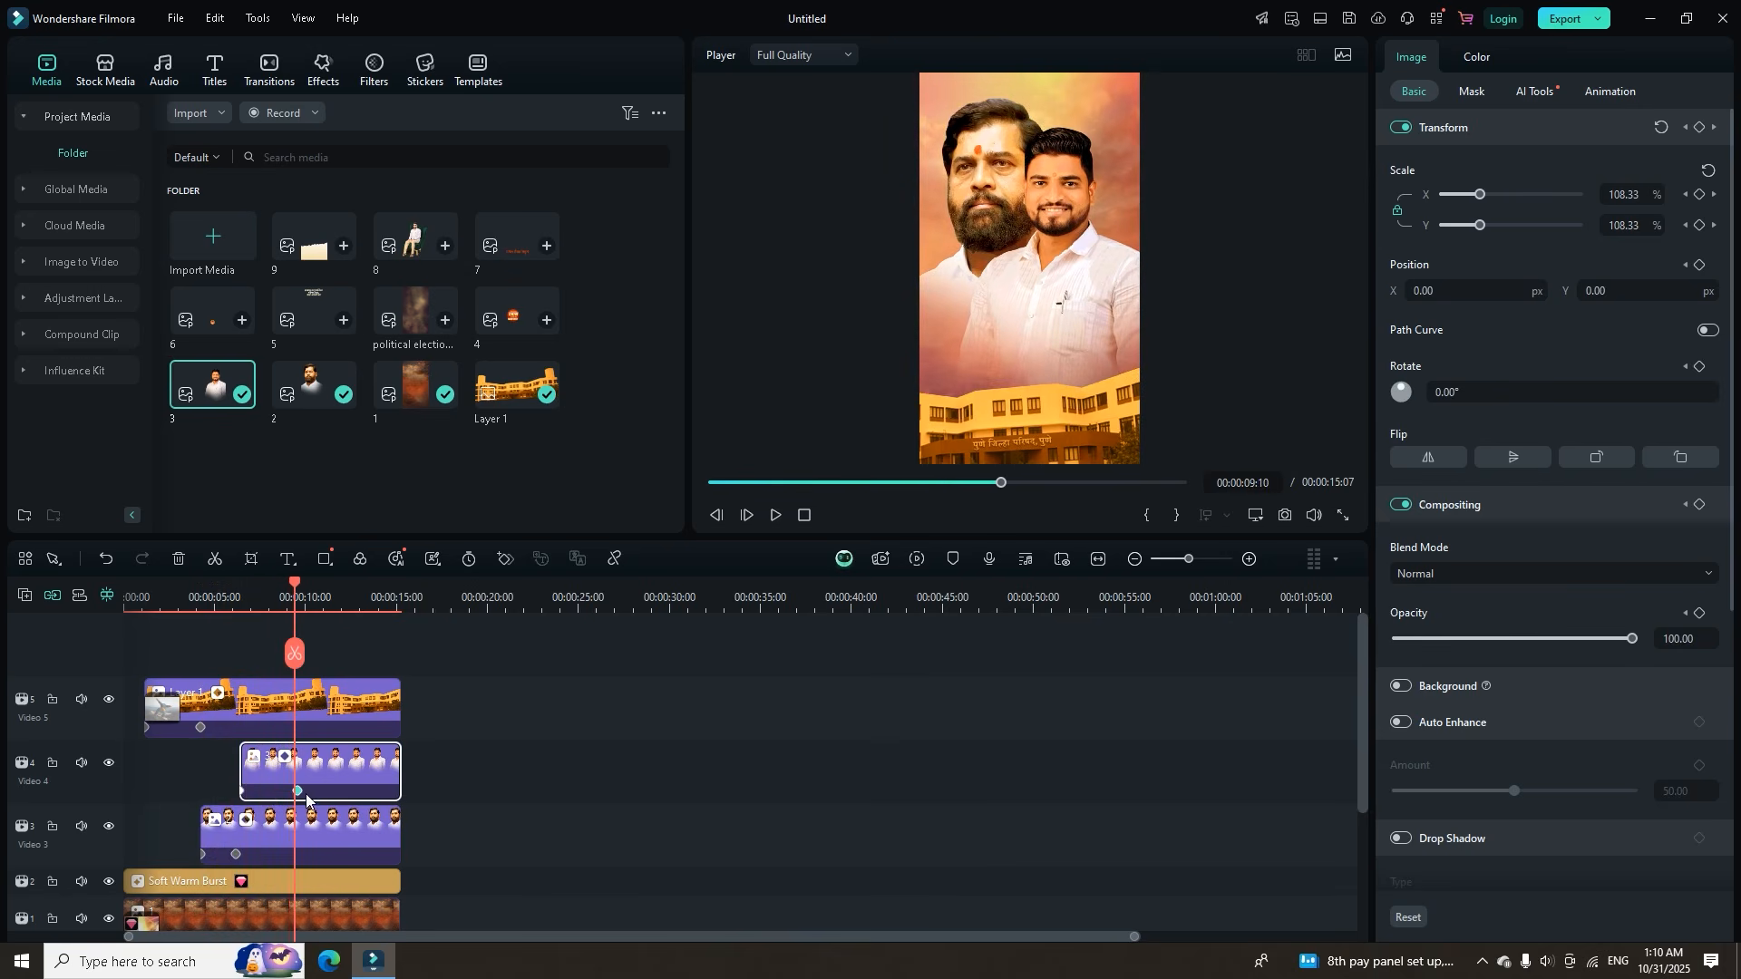
Move image 3's ending scale keyframe earlier to about 00:00:08:14 and preview the faster zoom.
{"action": "left_click_drag", "start_coordinate": [297, 792], "coordinate": [278, 792]}
{"action": "left_click", "coordinate": [232, 596]}
{"action": "key", "text": "space"}
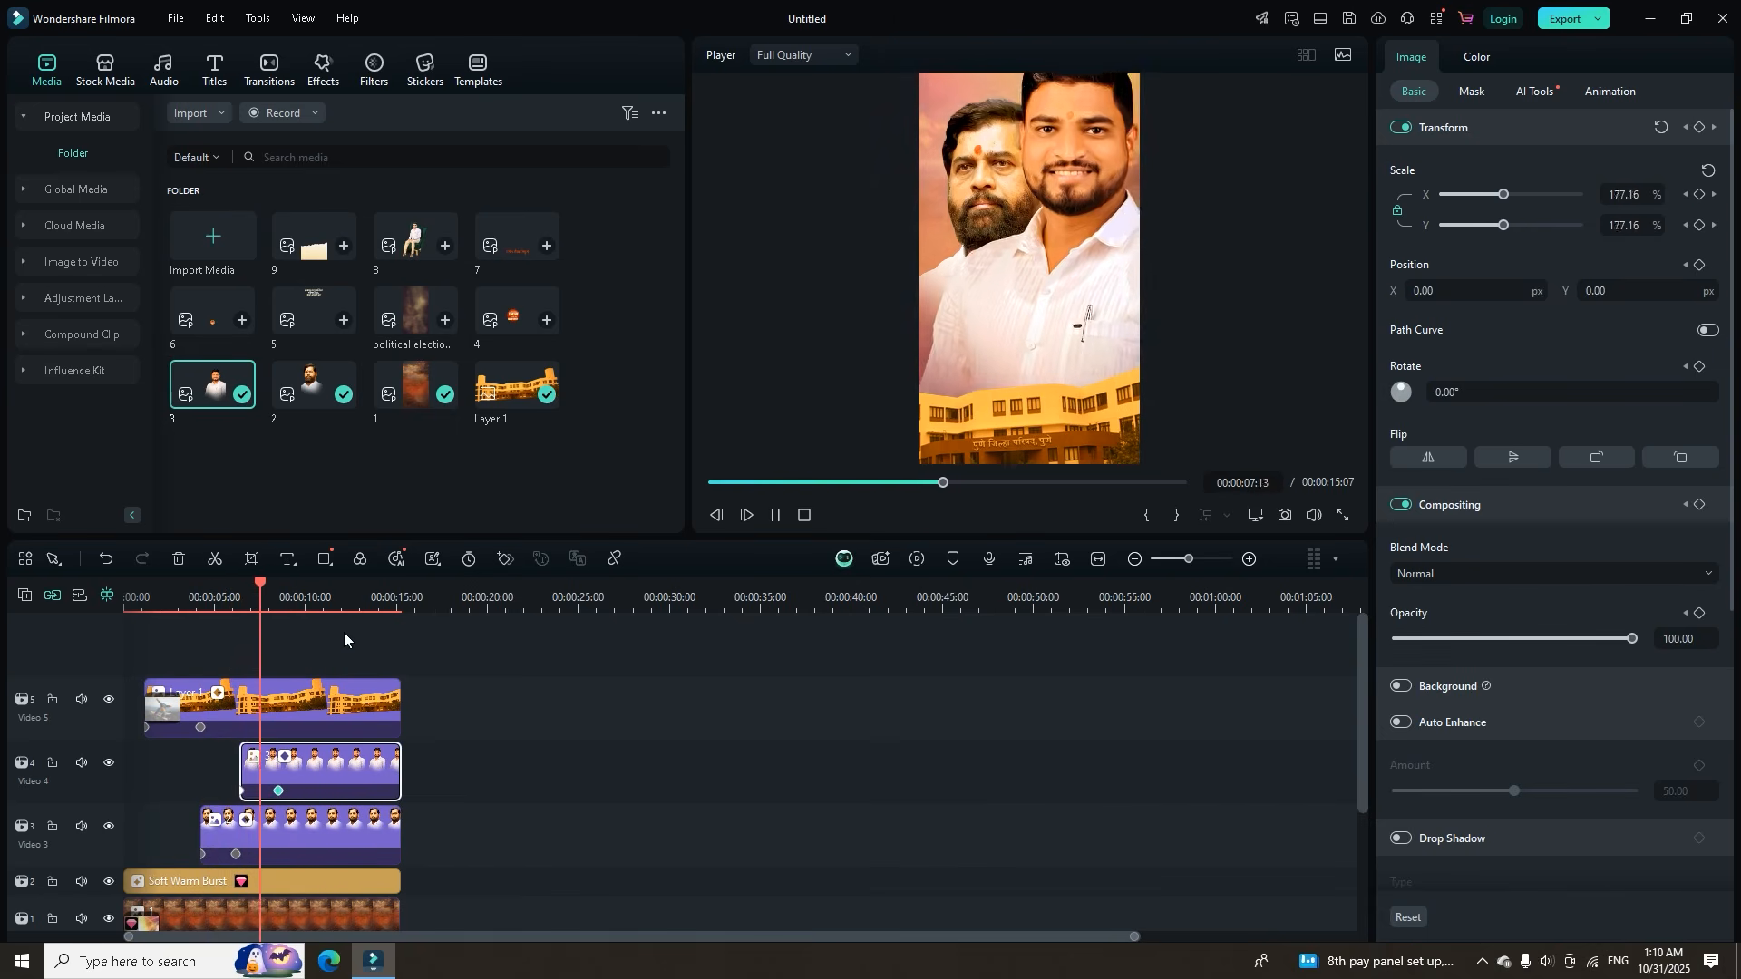
{"action": "key", "text": "space"}
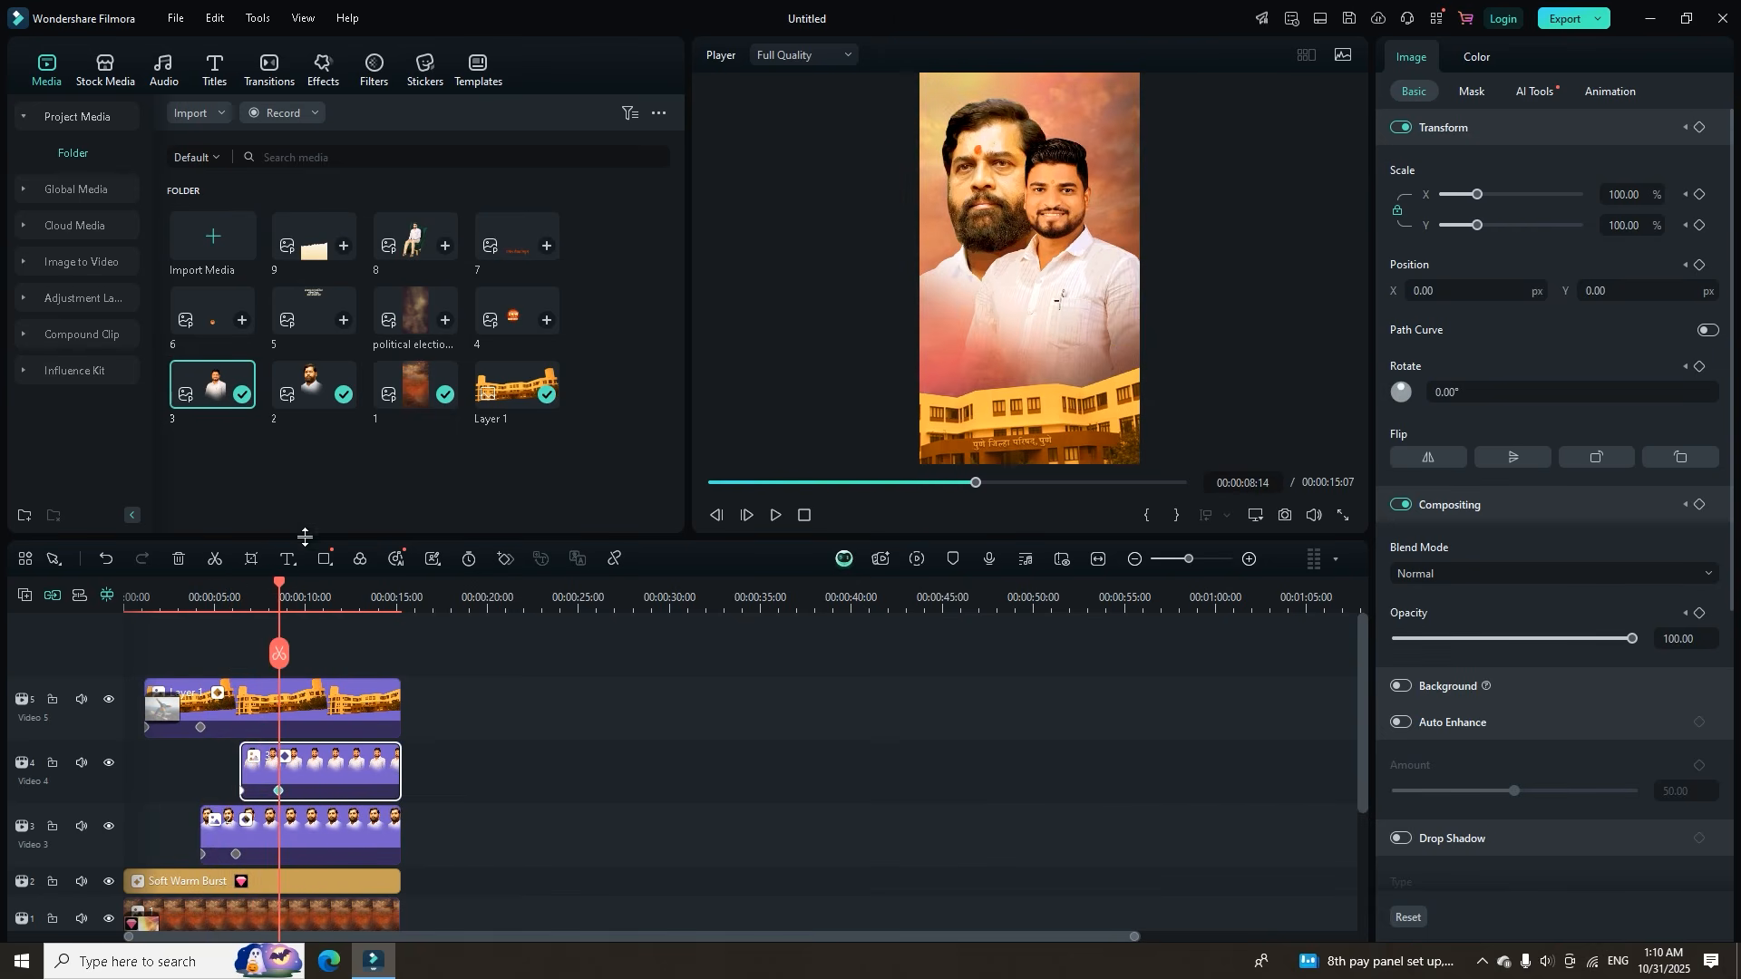
Add image 4 from 00:00:08:14 to the end of the video and keyframe its scale from 225.85% to 100% at 00:00:09:20.
{"action": "left_click_drag", "start_coordinate": [372, 589], "coordinate": [300, 708]}
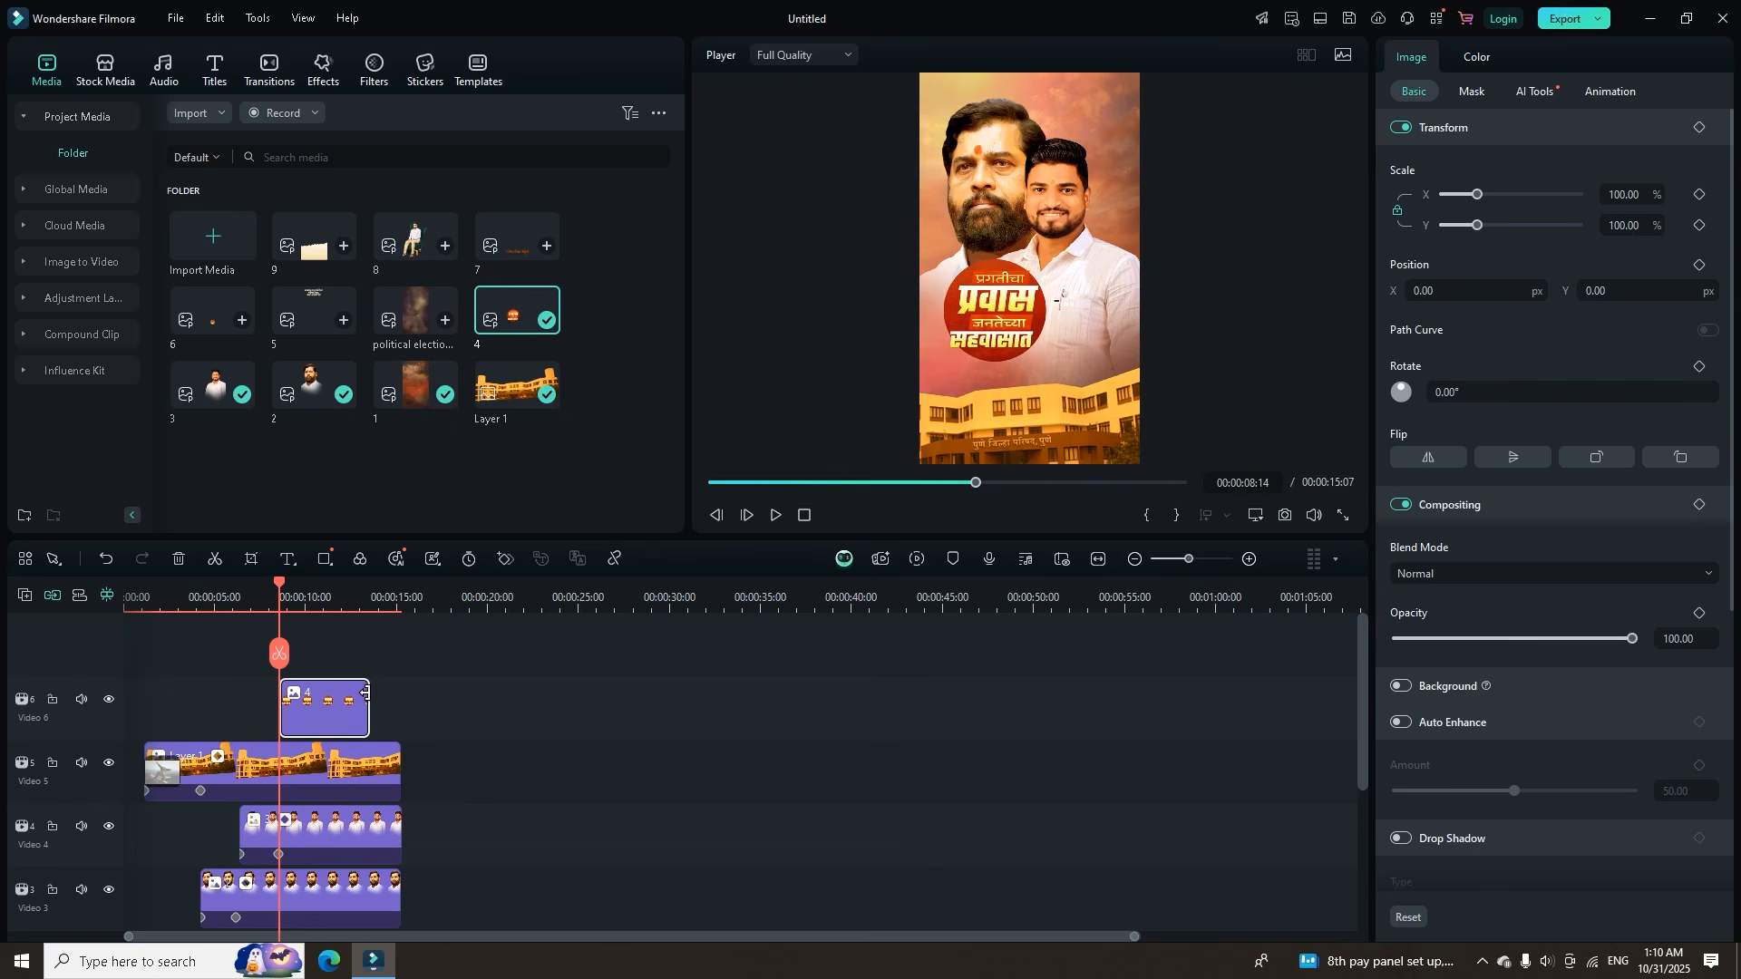
{"action": "left_click_drag", "start_coordinate": [364, 692], "coordinate": [399, 694]}
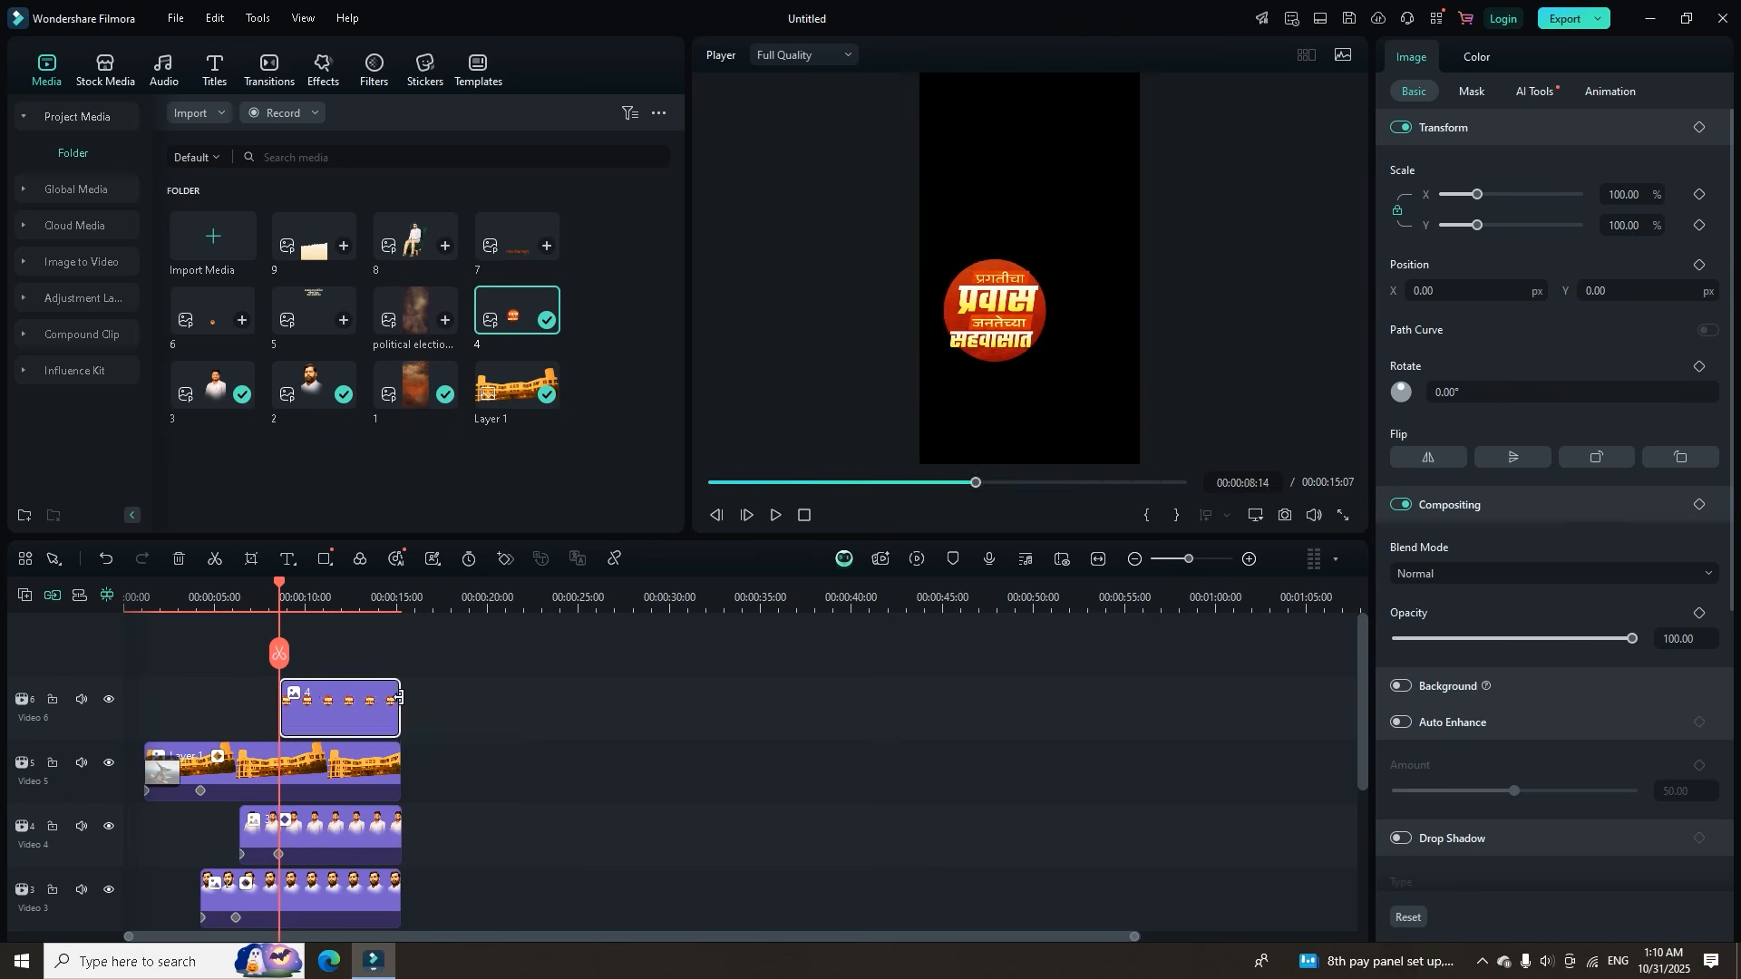
{"action": "left_click", "coordinate": [505, 558]}
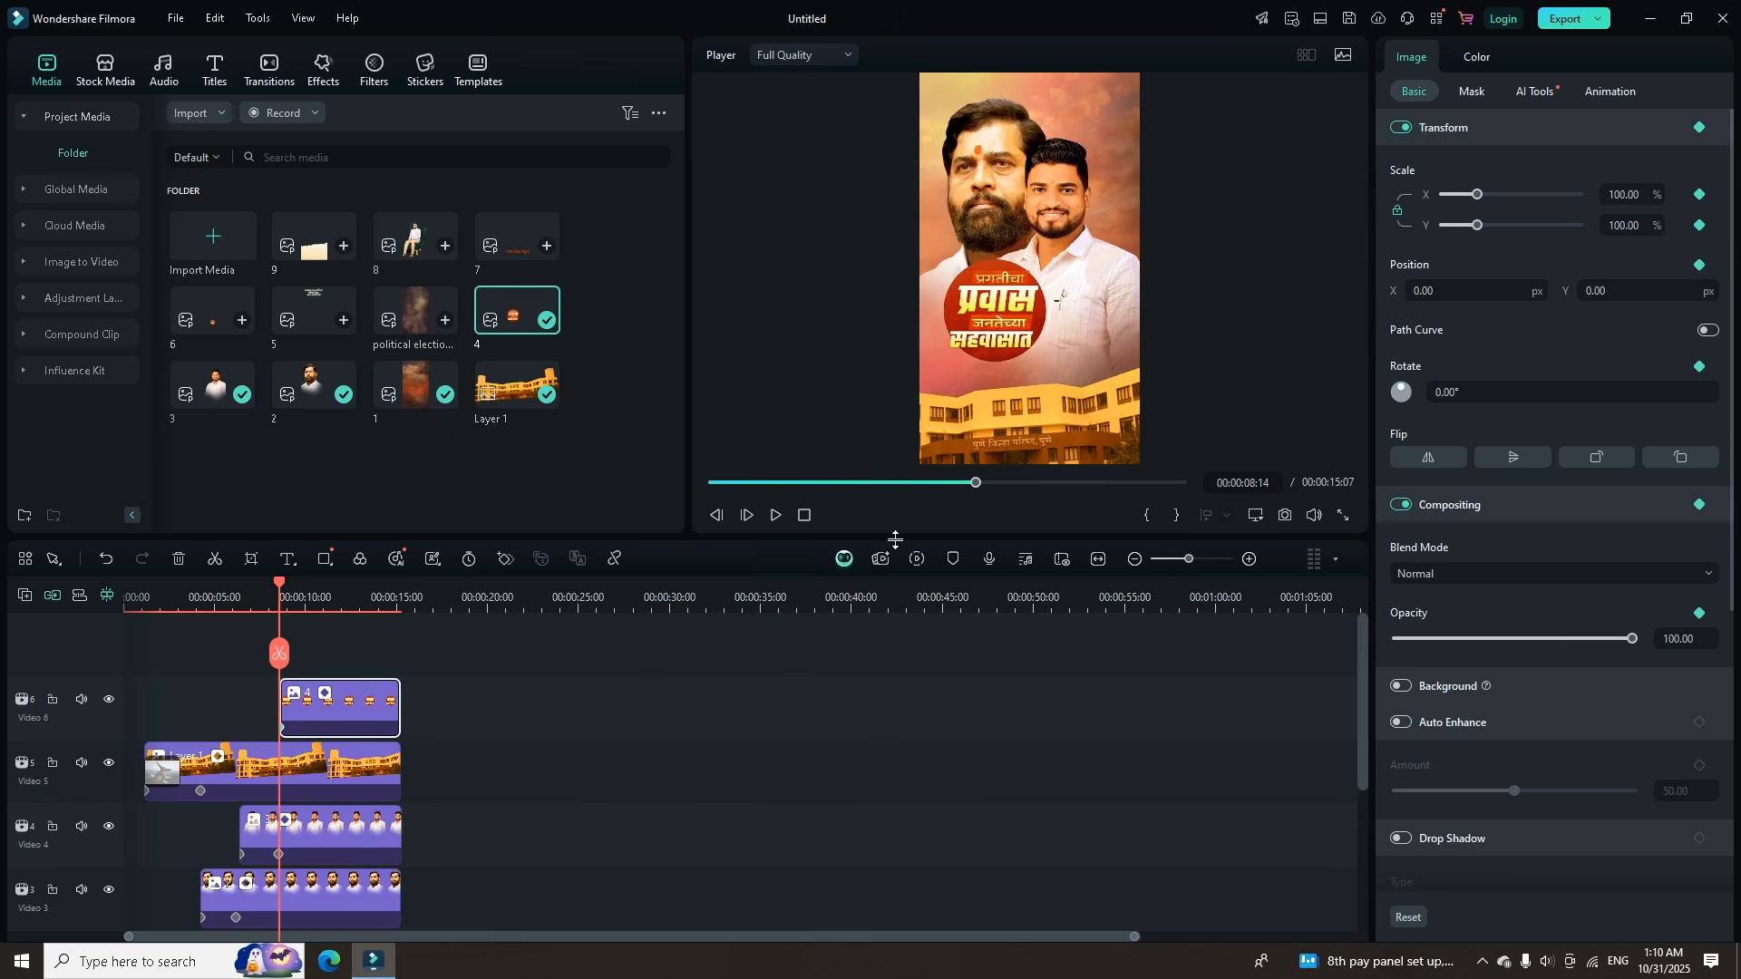
{"action": "left_click_drag", "start_coordinate": [1491, 201], "coordinate": [1519, 208]}
{"action": "left_click_drag", "start_coordinate": [282, 591], "coordinate": [301, 611]}
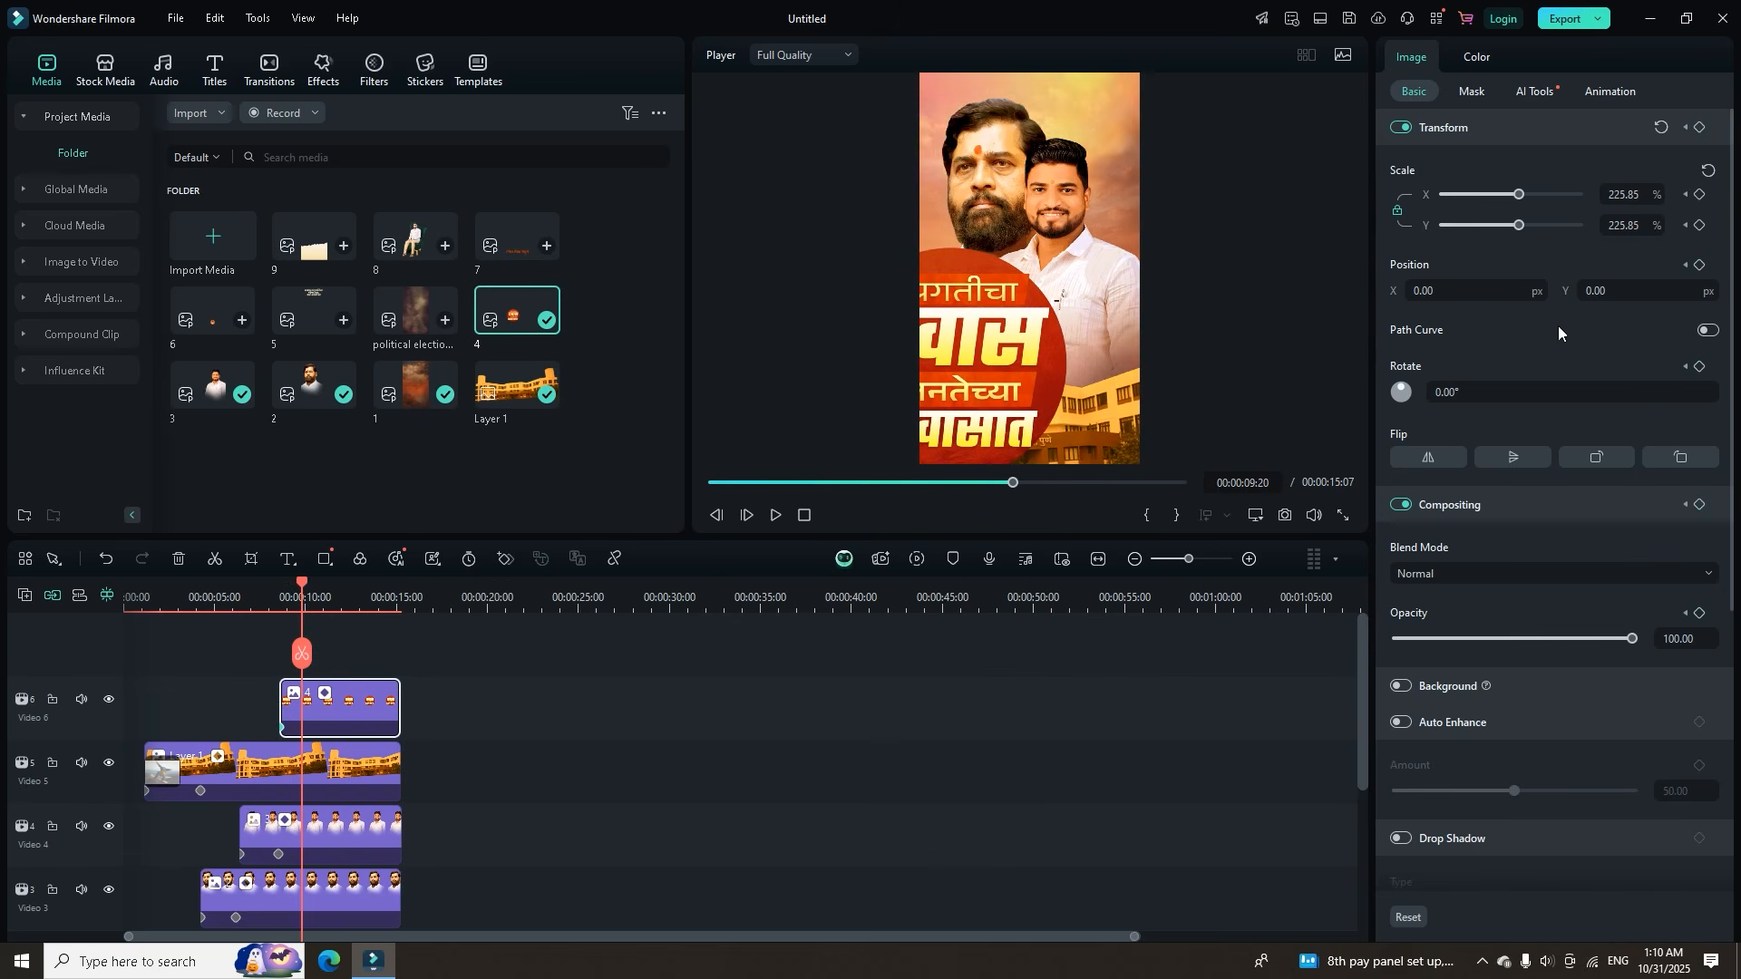
{"action": "left_click", "coordinate": [1708, 171]}
Preview the round slogan badge's zoom animation from before its clip starts.
{"action": "left_click", "coordinate": [206, 600]}
{"action": "key", "text": "space"}
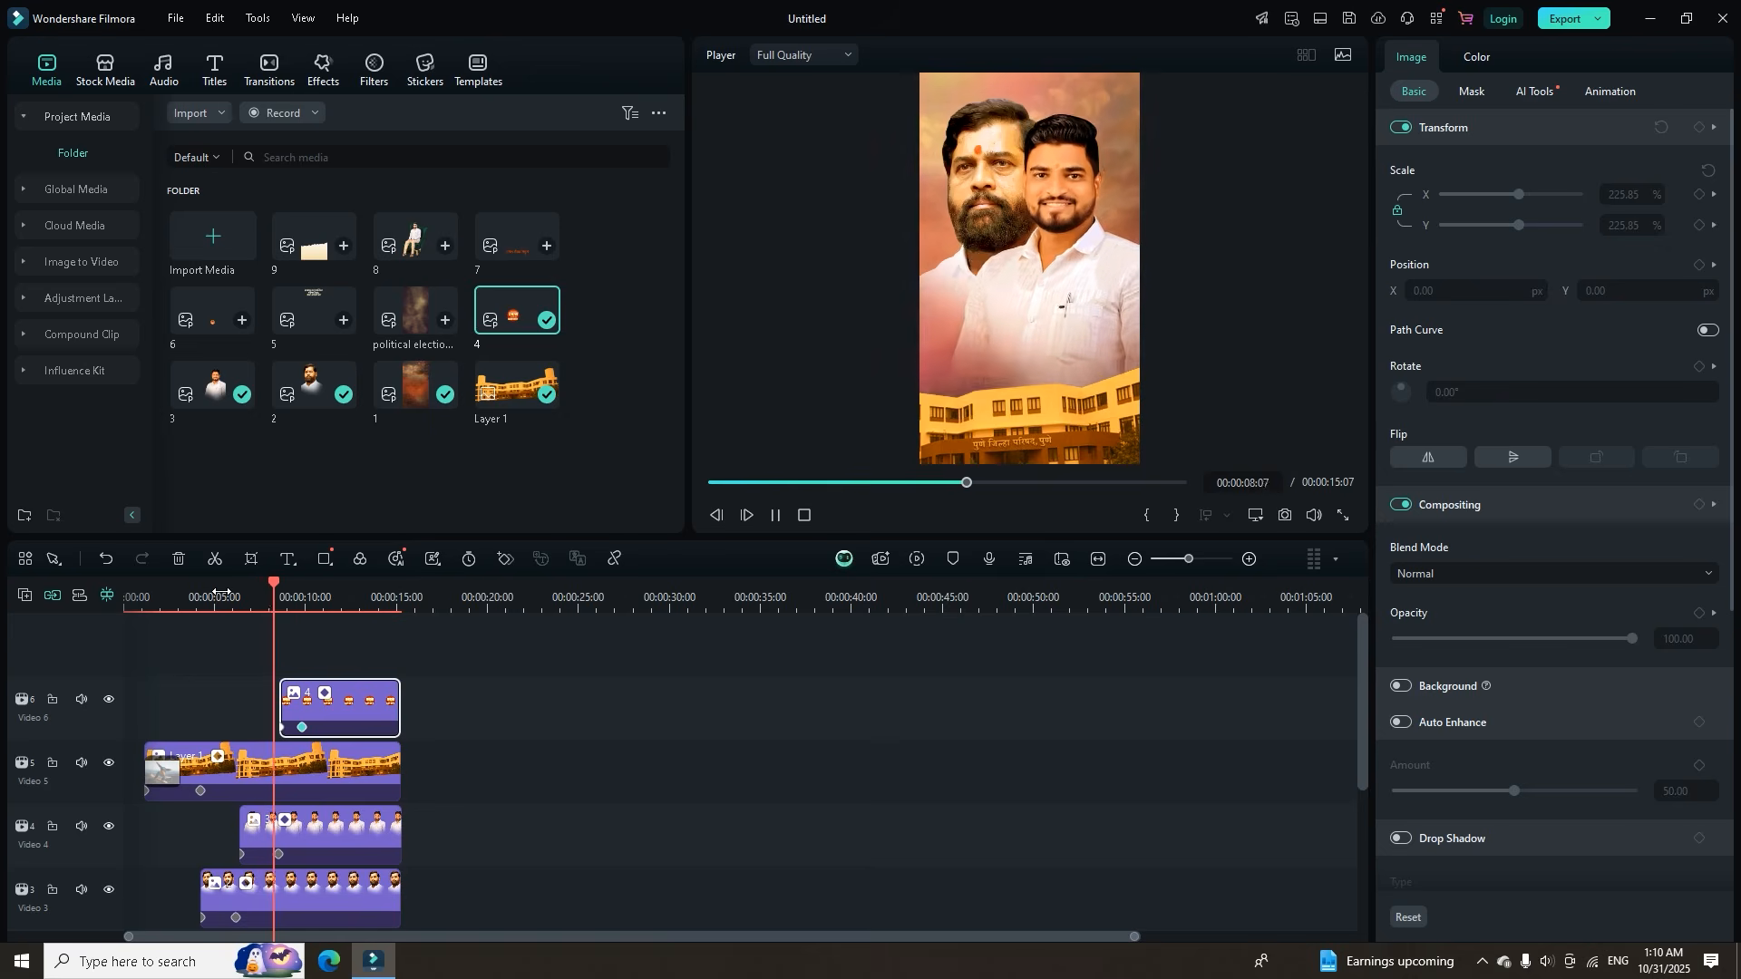
{"action": "key", "text": "space"}
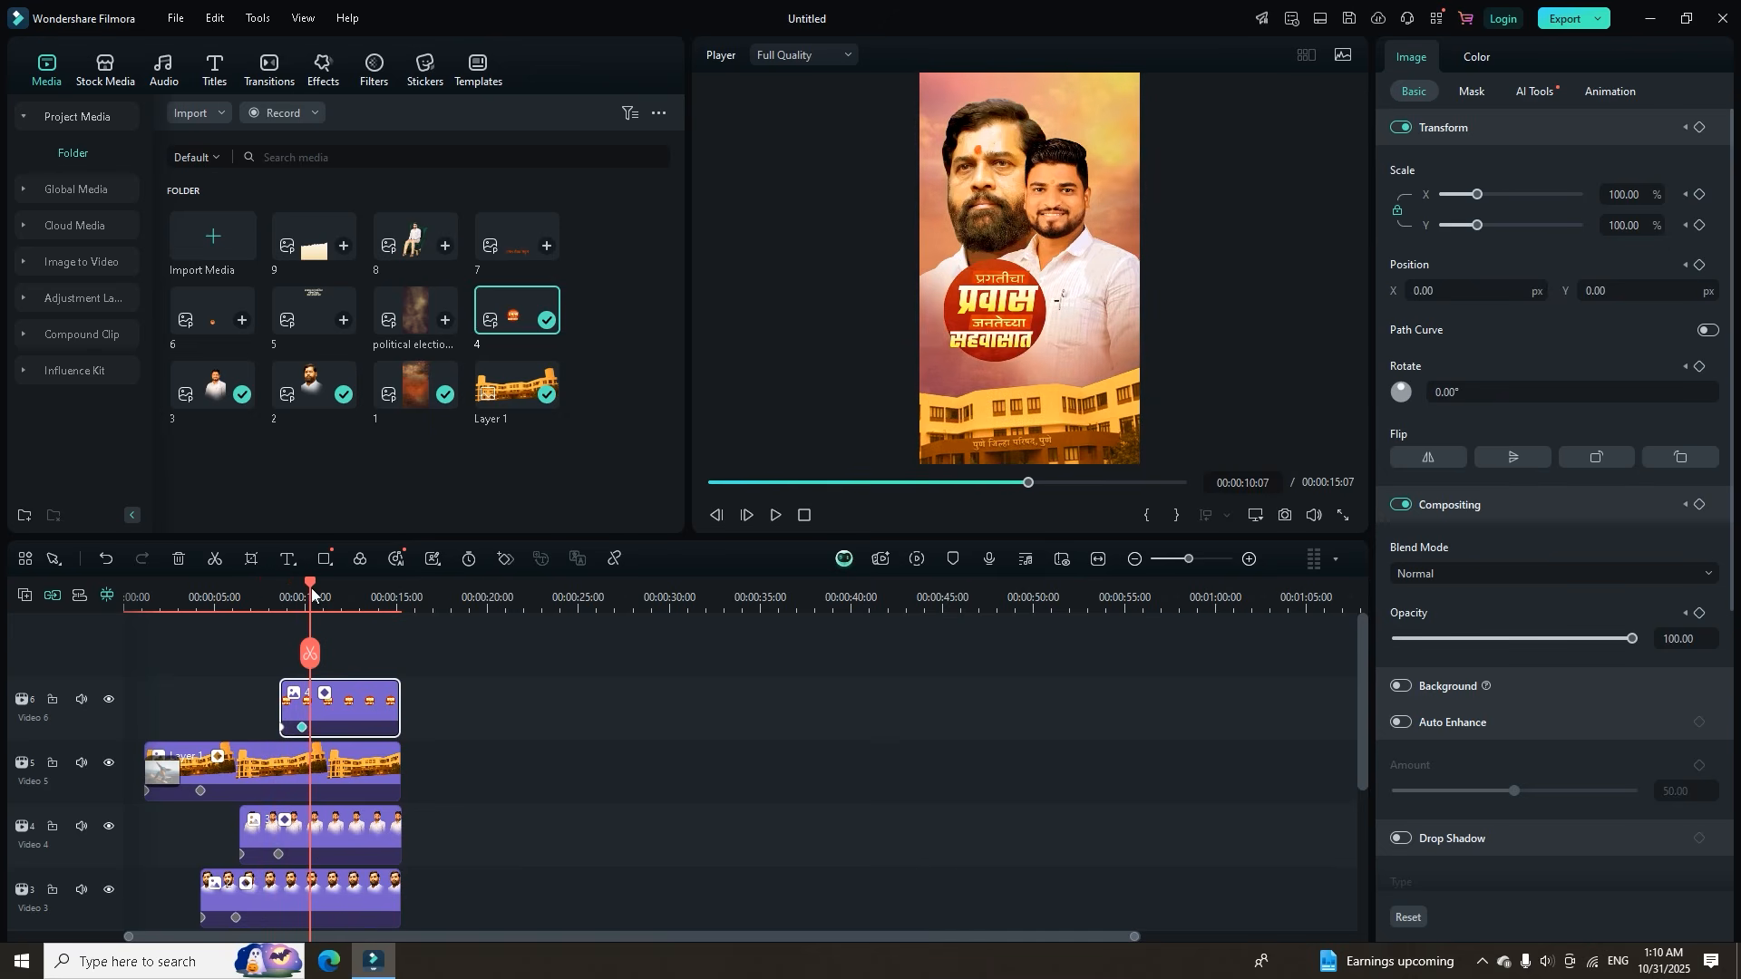
Keyframe the building clip at 00:00:10:07 with scale 230.08%, position X 7.00 and Y -588.00.
{"action": "left_click", "coordinate": [346, 767]}
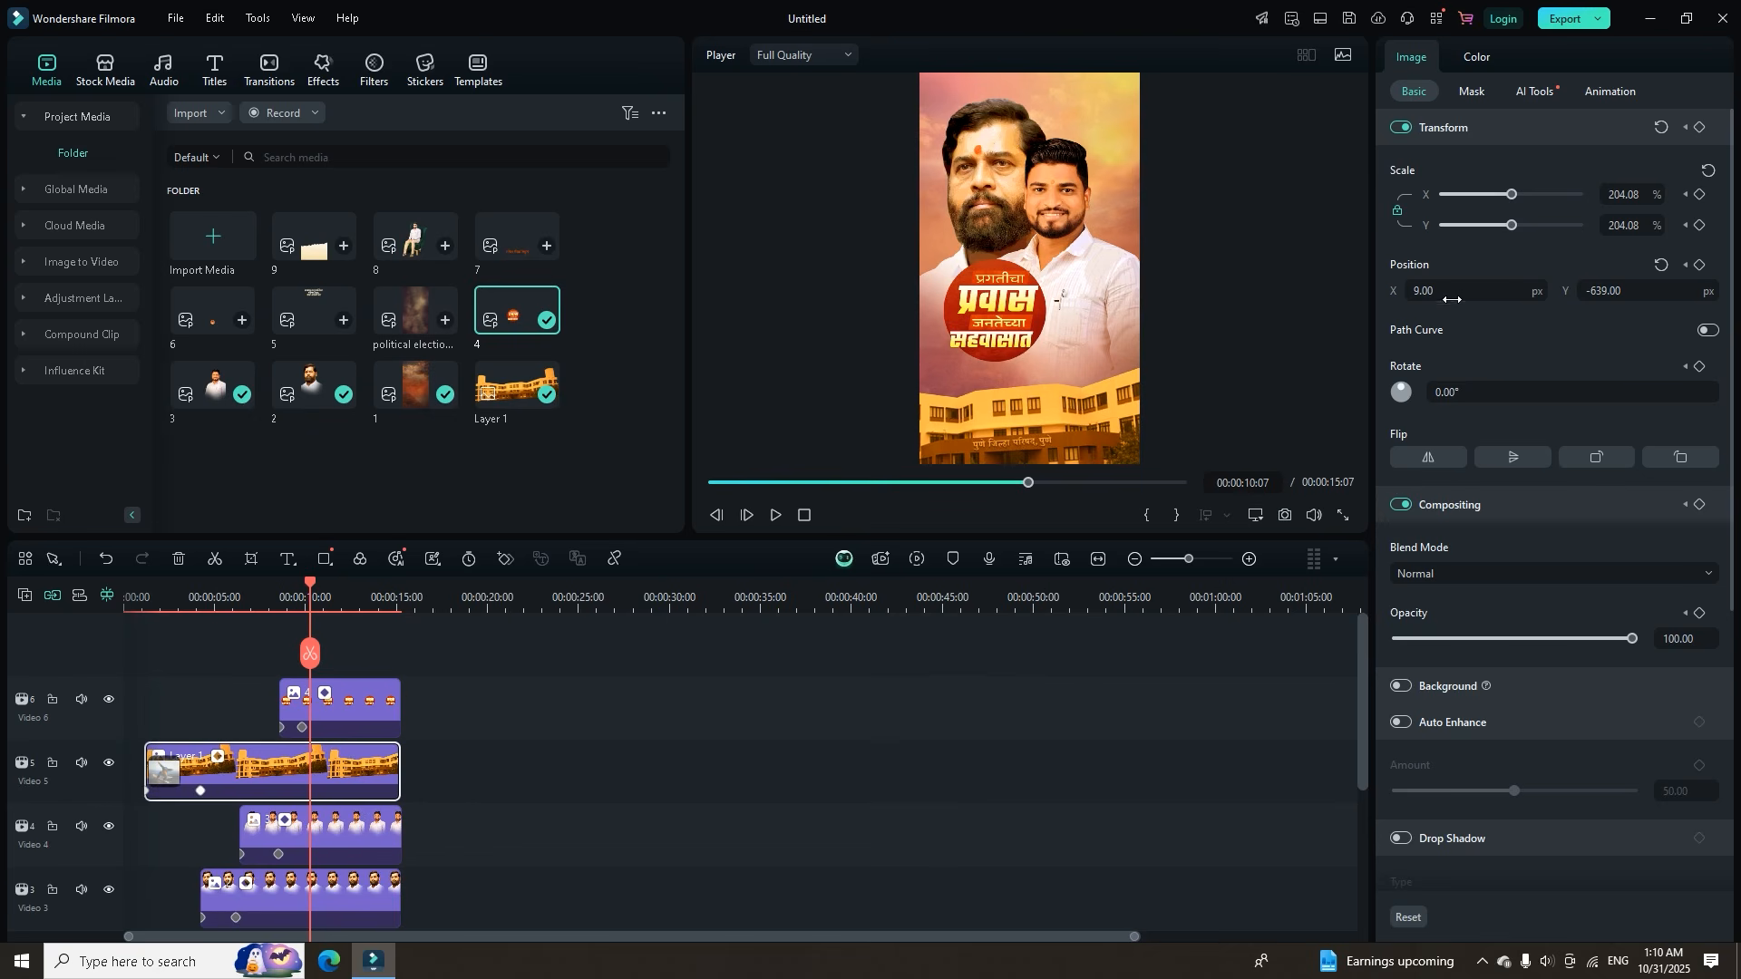
{"action": "left_click_drag", "start_coordinate": [1423, 290], "coordinate": [1419, 290]}
{"action": "mouse_move", "coordinate": [1586, 295]}
{"action": "left_mouse_down"}
{"action": "mouse_move", "coordinate": [1665, 295]}
{"action": "mouse_move", "coordinate": [1590, 295]}
{"action": "left_mouse_up"}
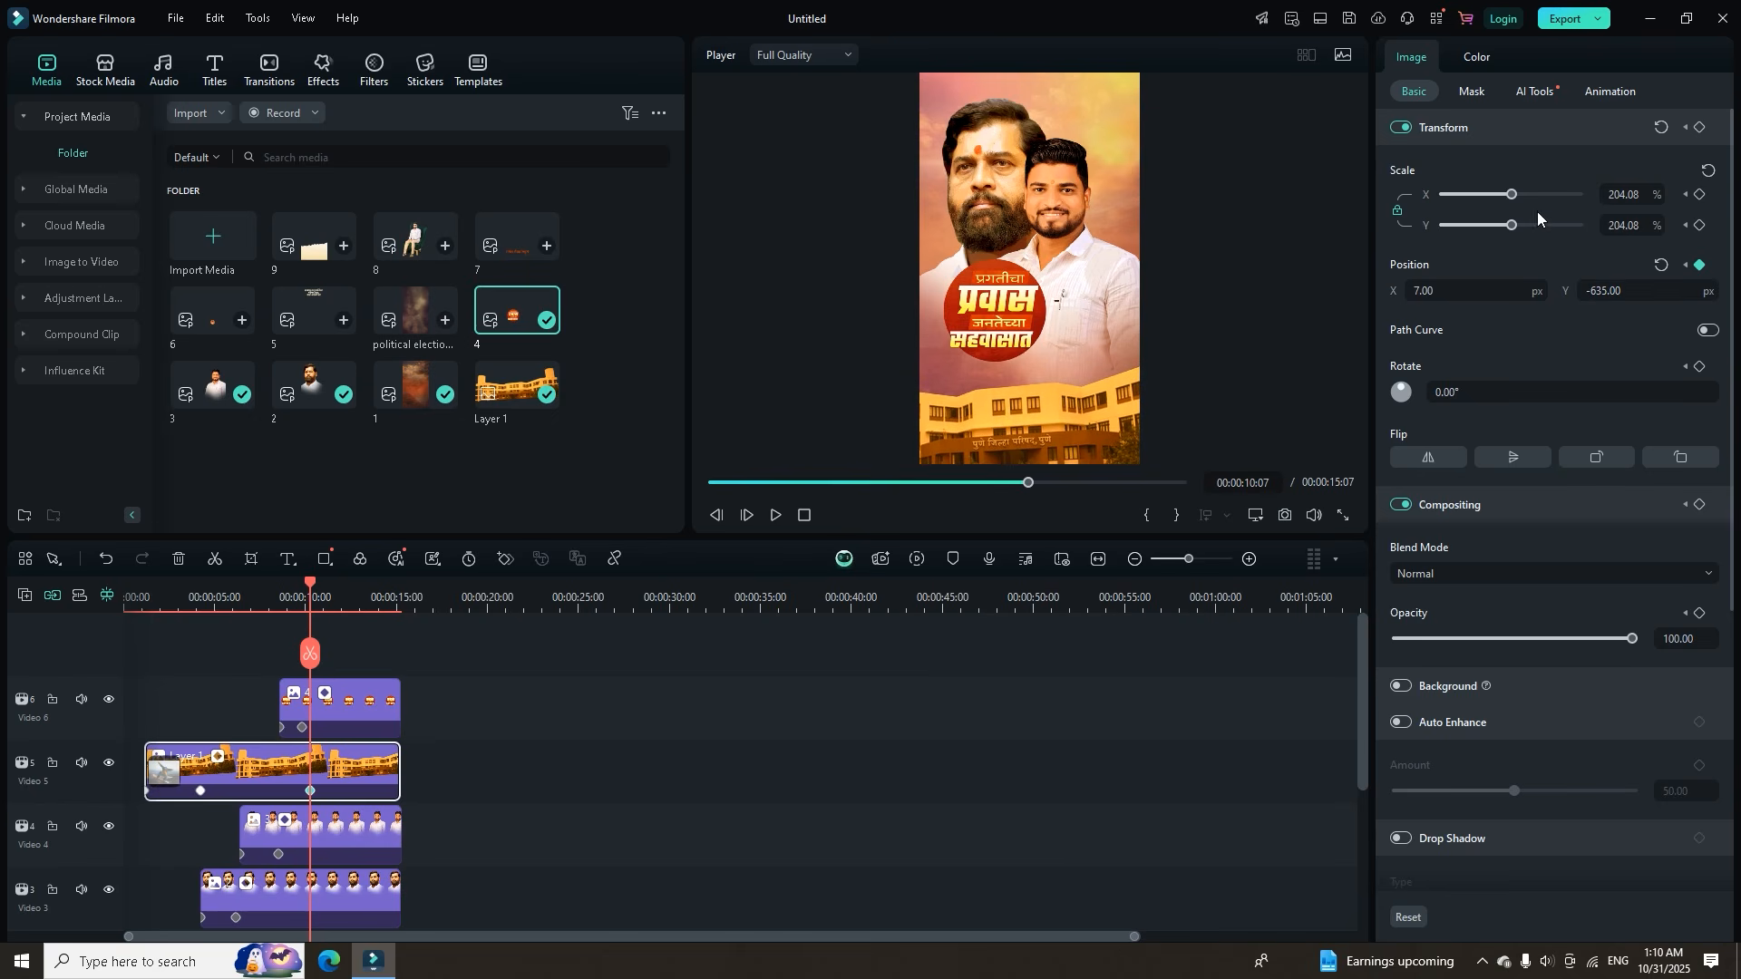
{"action": "mouse_move", "coordinate": [1635, 193]}
{"action": "left_mouse_down"}
{"action": "mouse_move", "coordinate": [1664, 192]}
{"action": "mouse_move", "coordinate": [1623, 215]}
{"action": "left_mouse_up"}
{"action": "left_click_drag", "start_coordinate": [1623, 295], "coordinate": [1618, 294]}
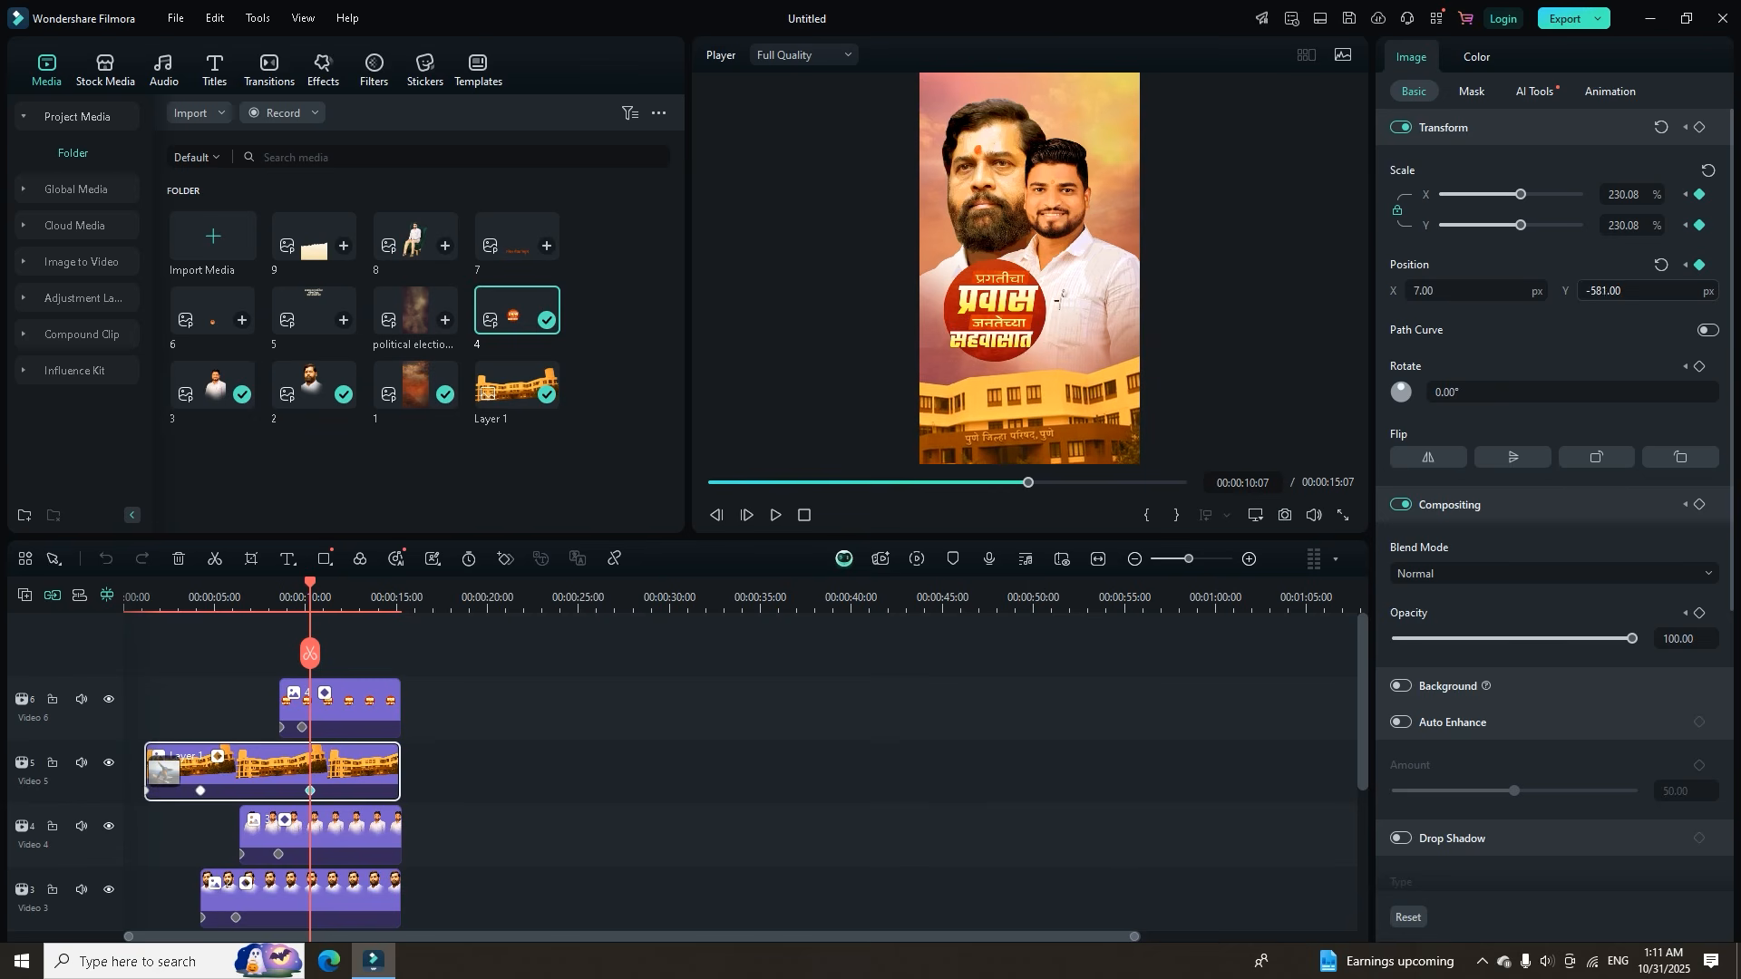
Preview the video from the beginning and check the frames around the slogan badge's zoom.
{"action": "left_click_drag", "start_coordinate": [282, 591], "coordinate": [130, 591]}
{"action": "key", "text": "space"}
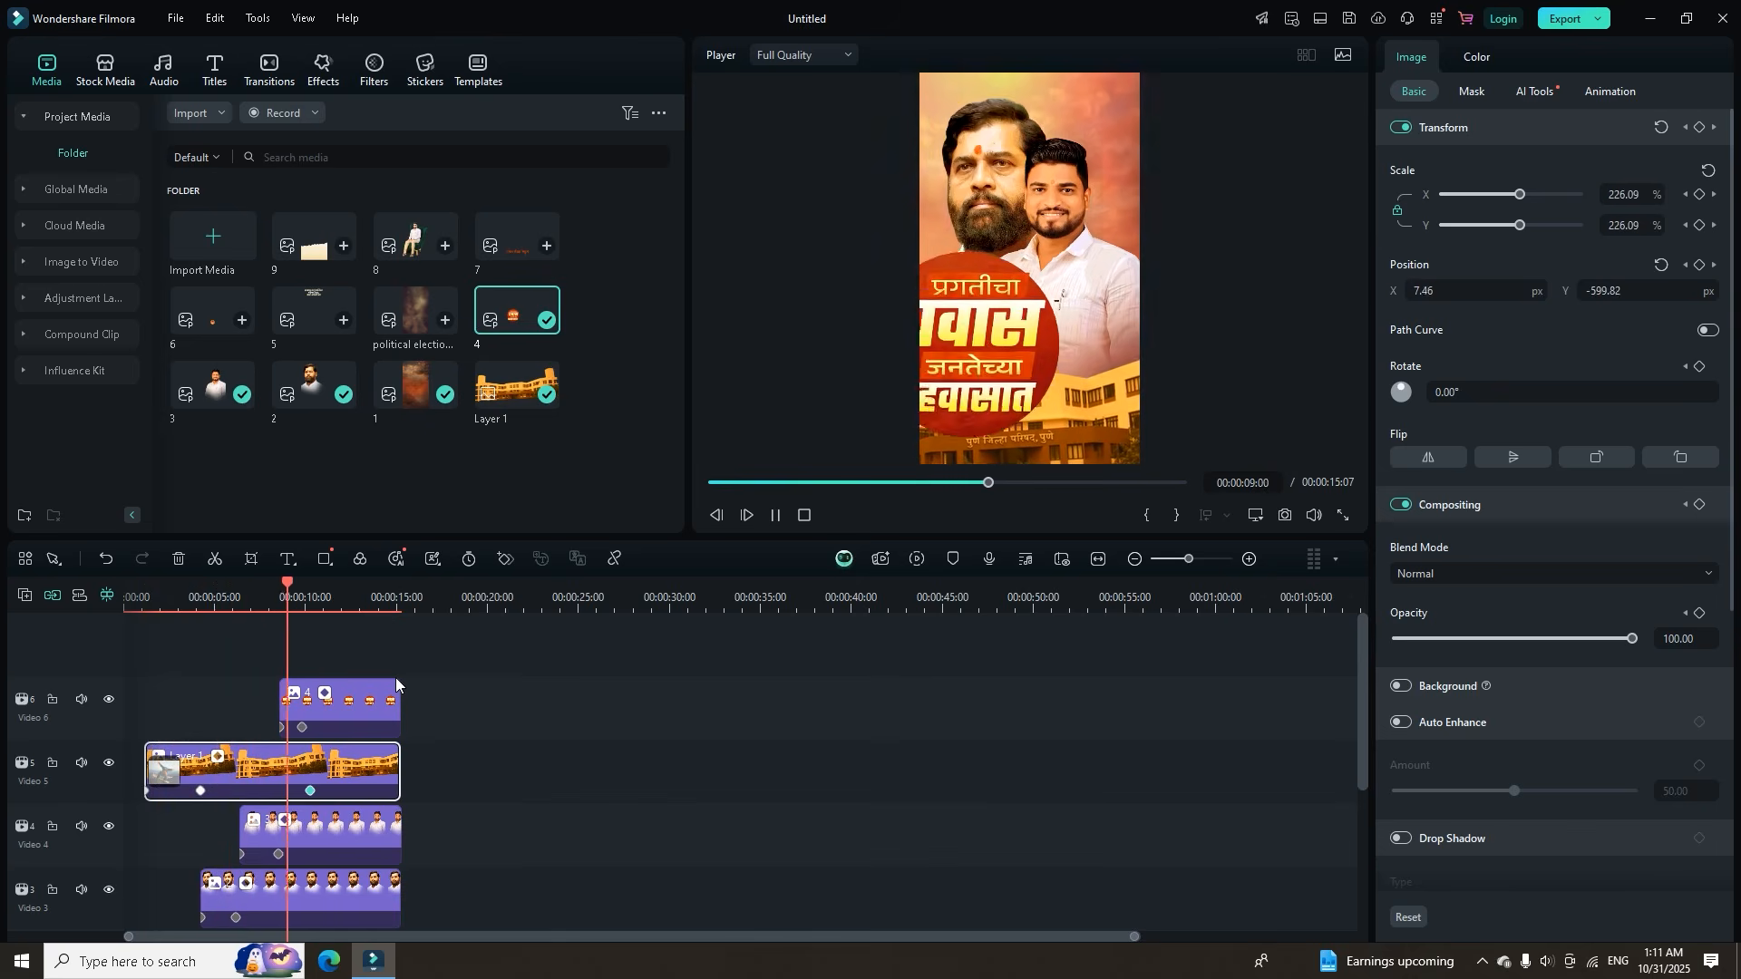
{"action": "key", "text": "space"}
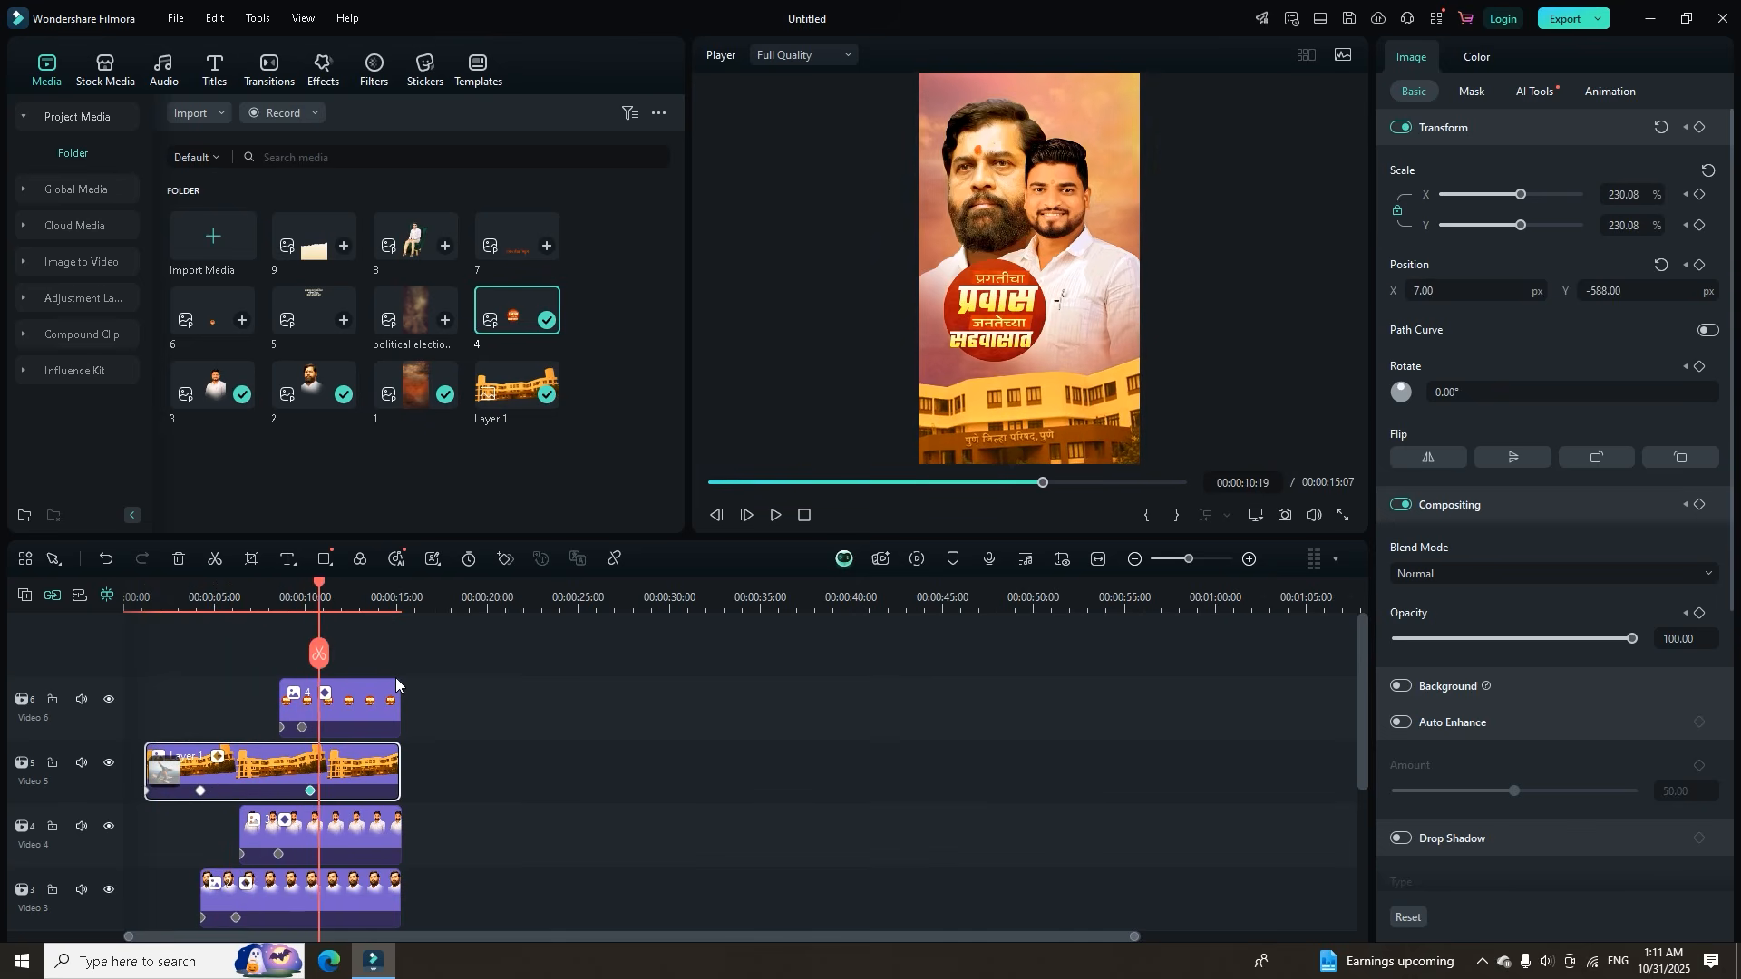
{"action": "left_click_drag", "start_coordinate": [319, 585], "coordinate": [279, 590]}
{"action": "left_click_drag", "start_coordinate": [294, 675], "coordinate": [296, 739]}
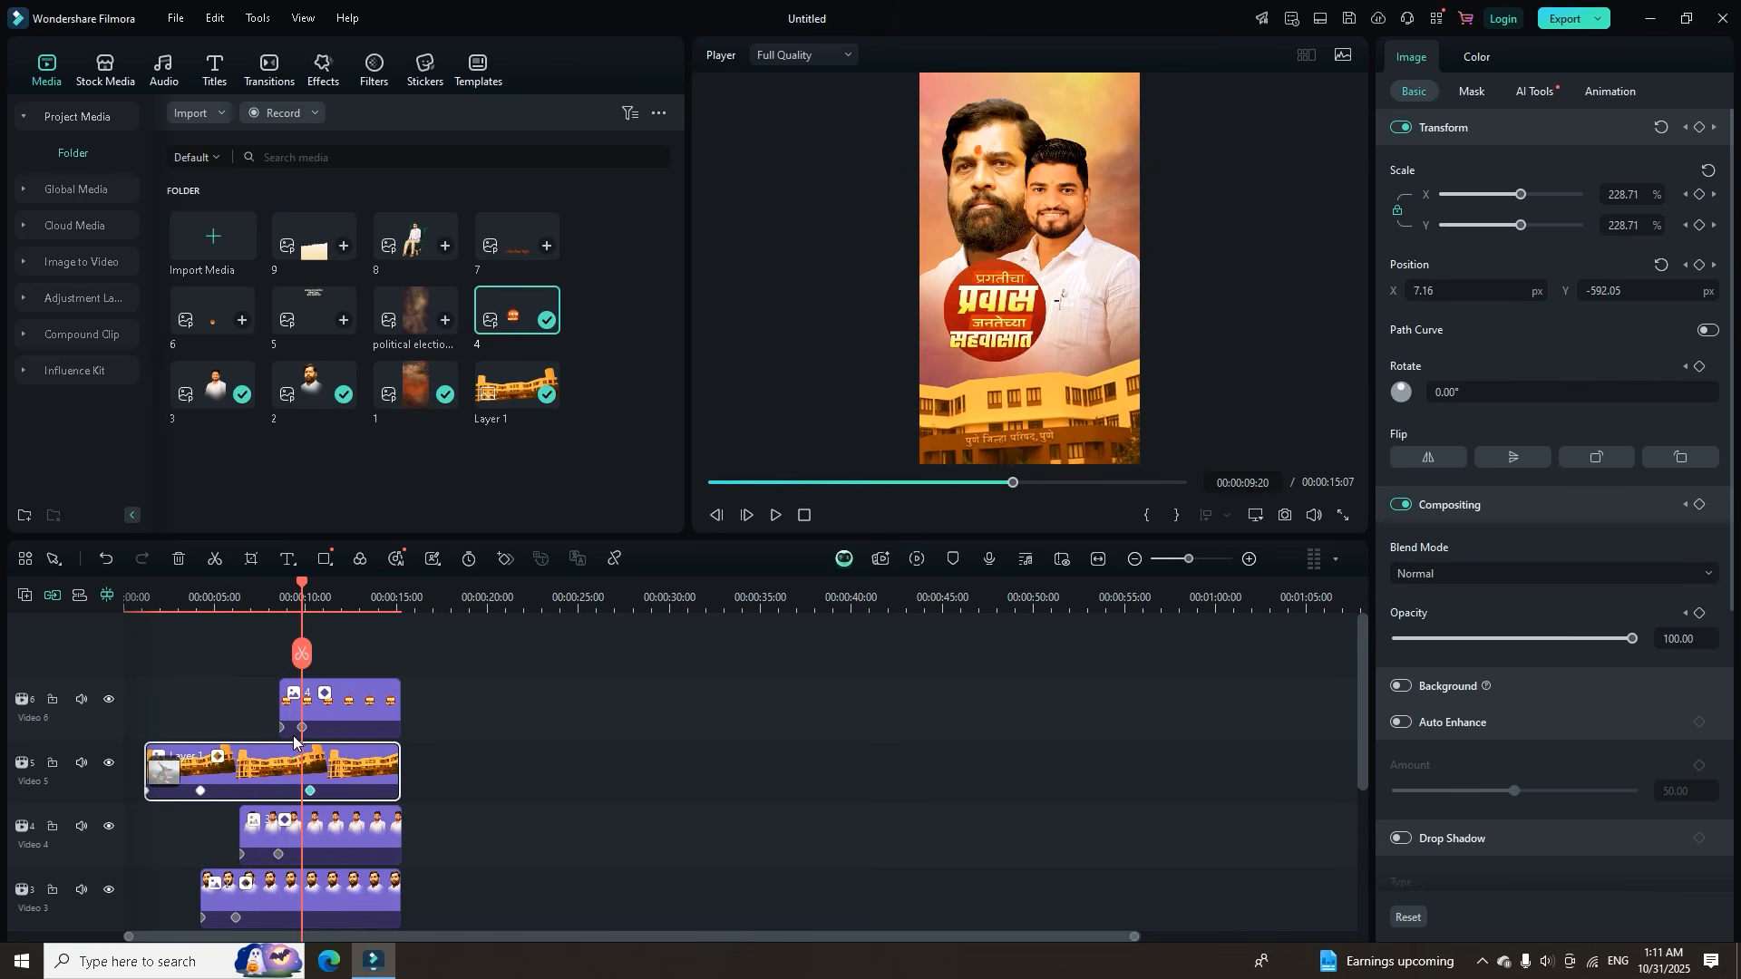
Try Light Leak Effect 02 over the layers from 00:00:10:20 to the video's end, preview it and delete it.
{"action": "left_click_drag", "start_coordinate": [295, 591], "coordinate": [320, 632]}
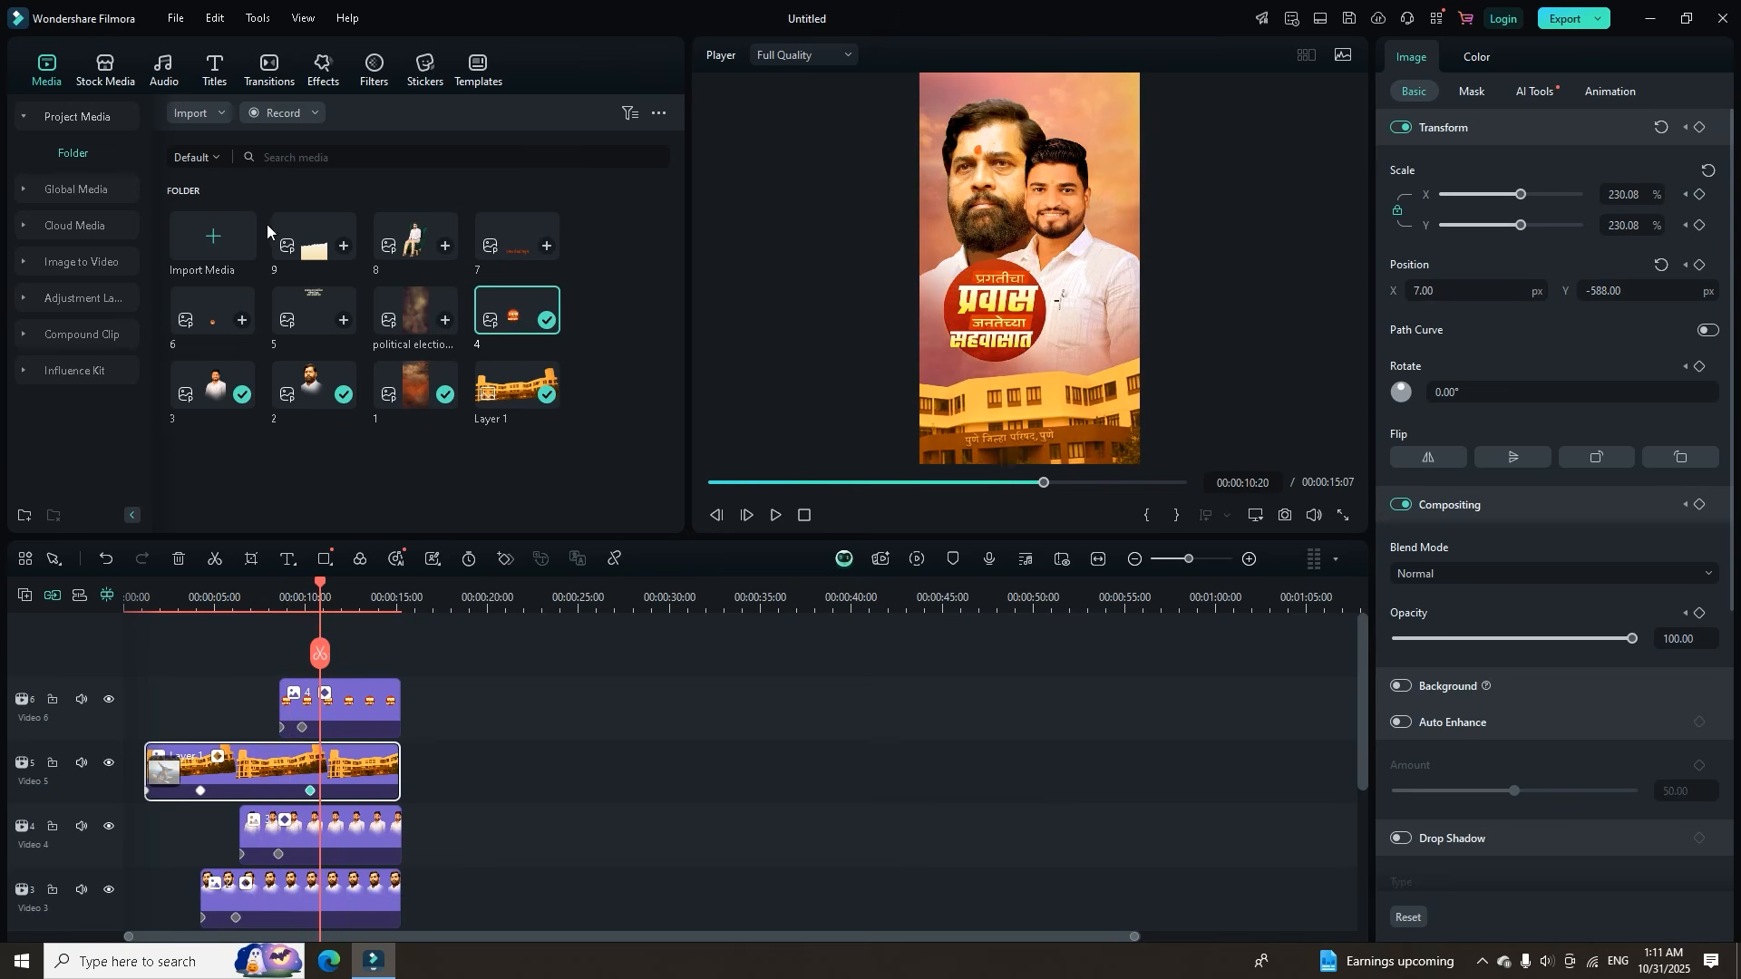
{"action": "left_click", "coordinate": [328, 71]}
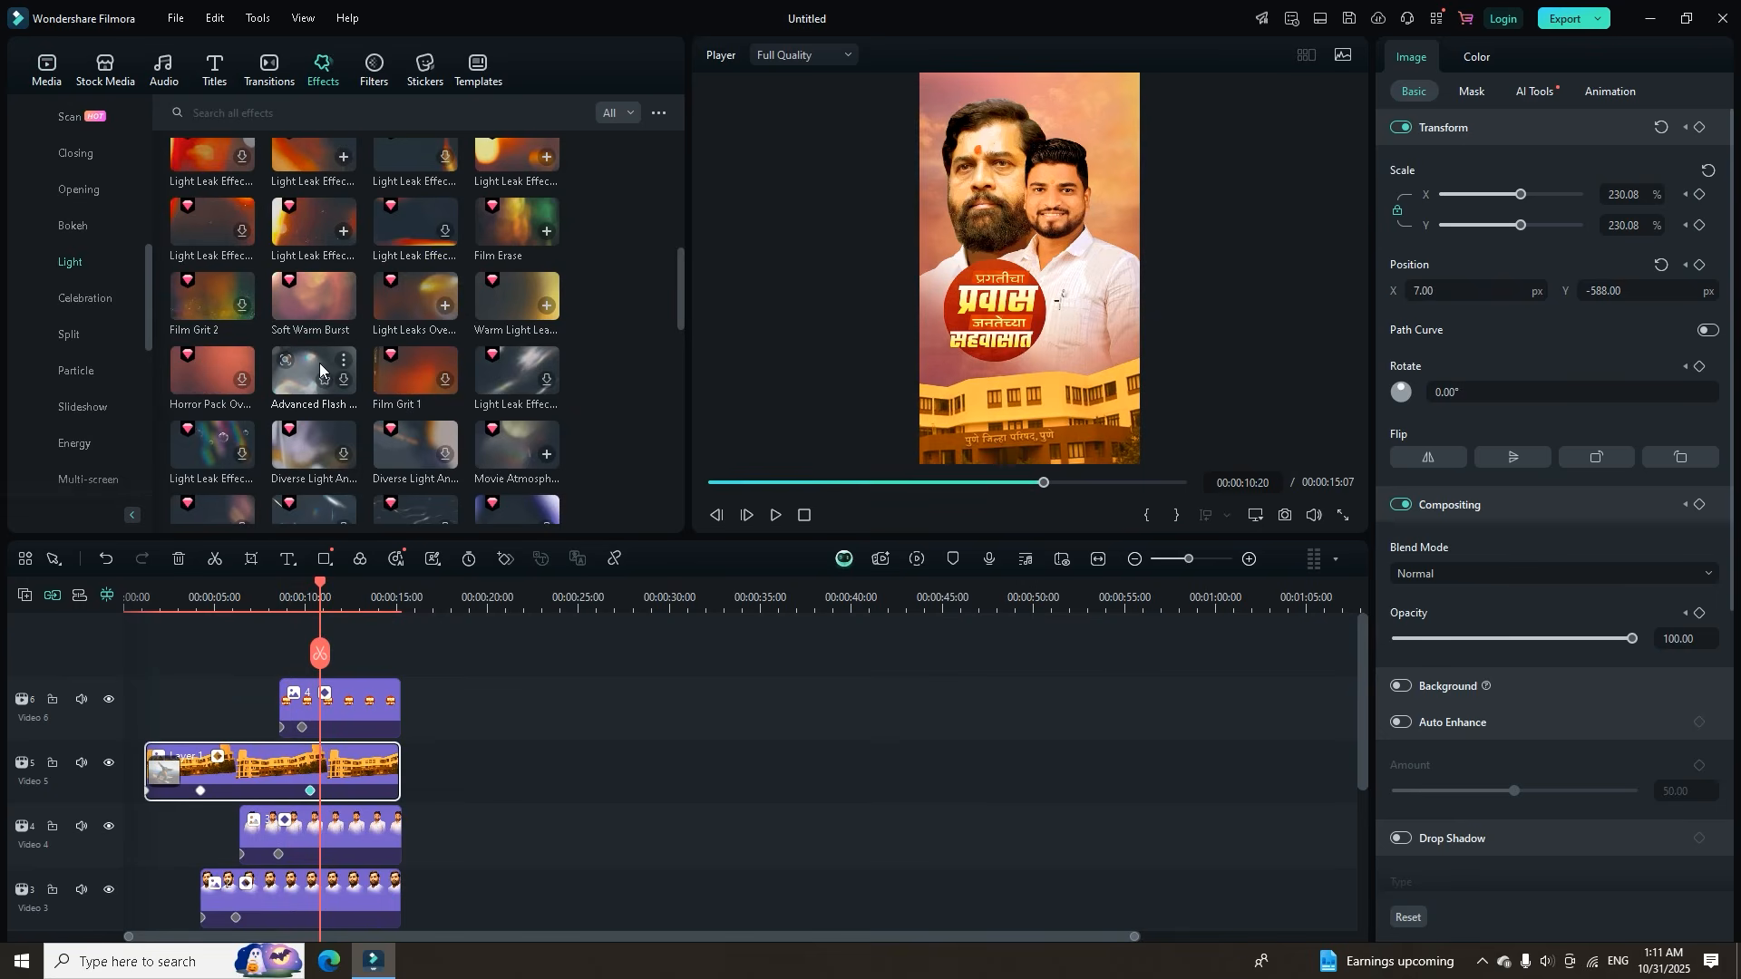
{"action": "left_click_drag", "start_coordinate": [313, 223], "coordinate": [327, 649]}
{"action": "left_click_drag", "start_coordinate": [407, 691], "coordinate": [399, 691]}
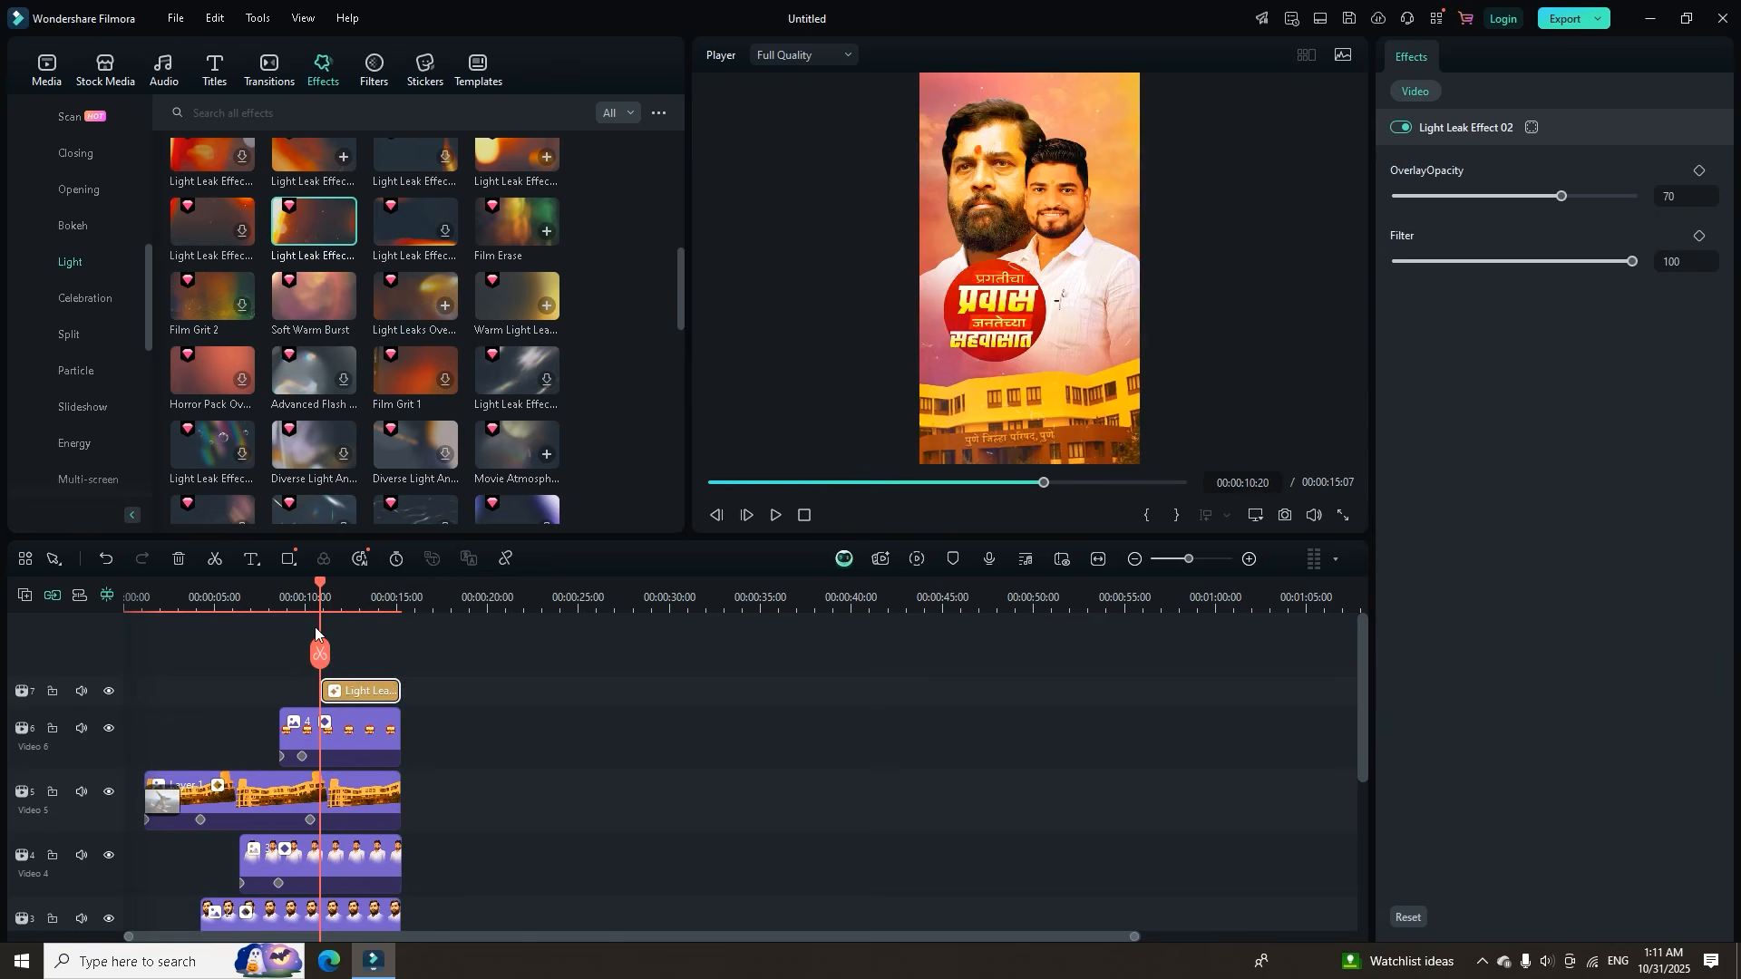
{"action": "key", "text": "space"}
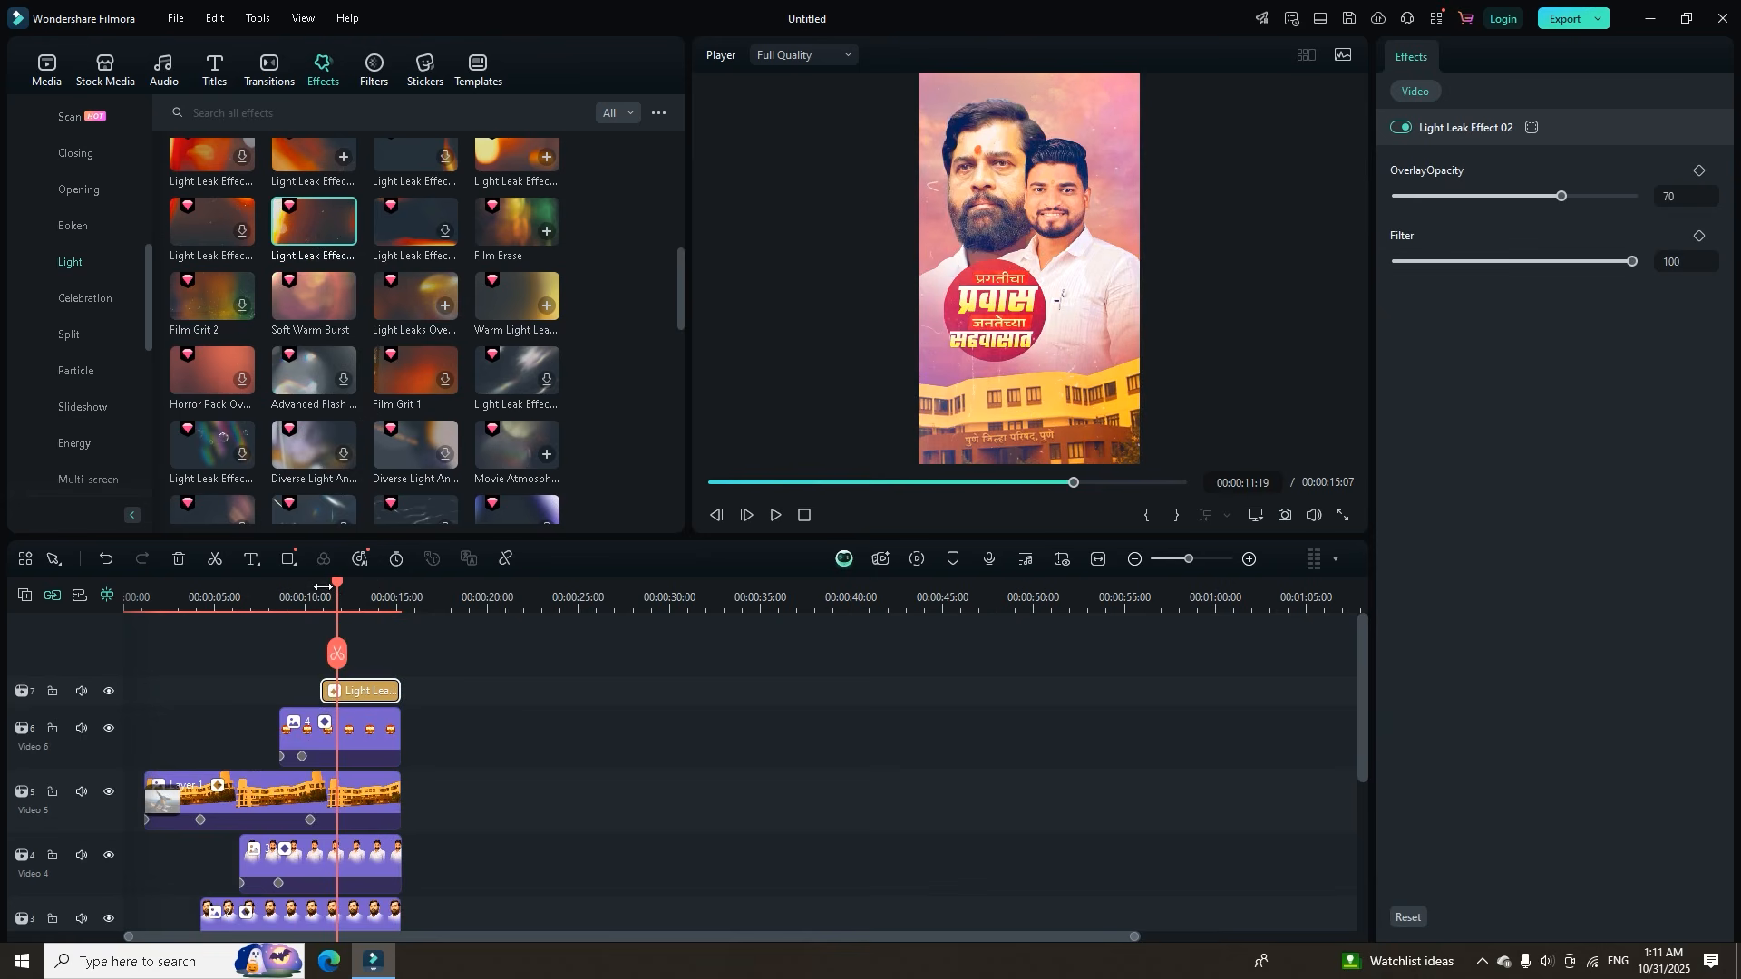
{"action": "key", "text": "Delete"}
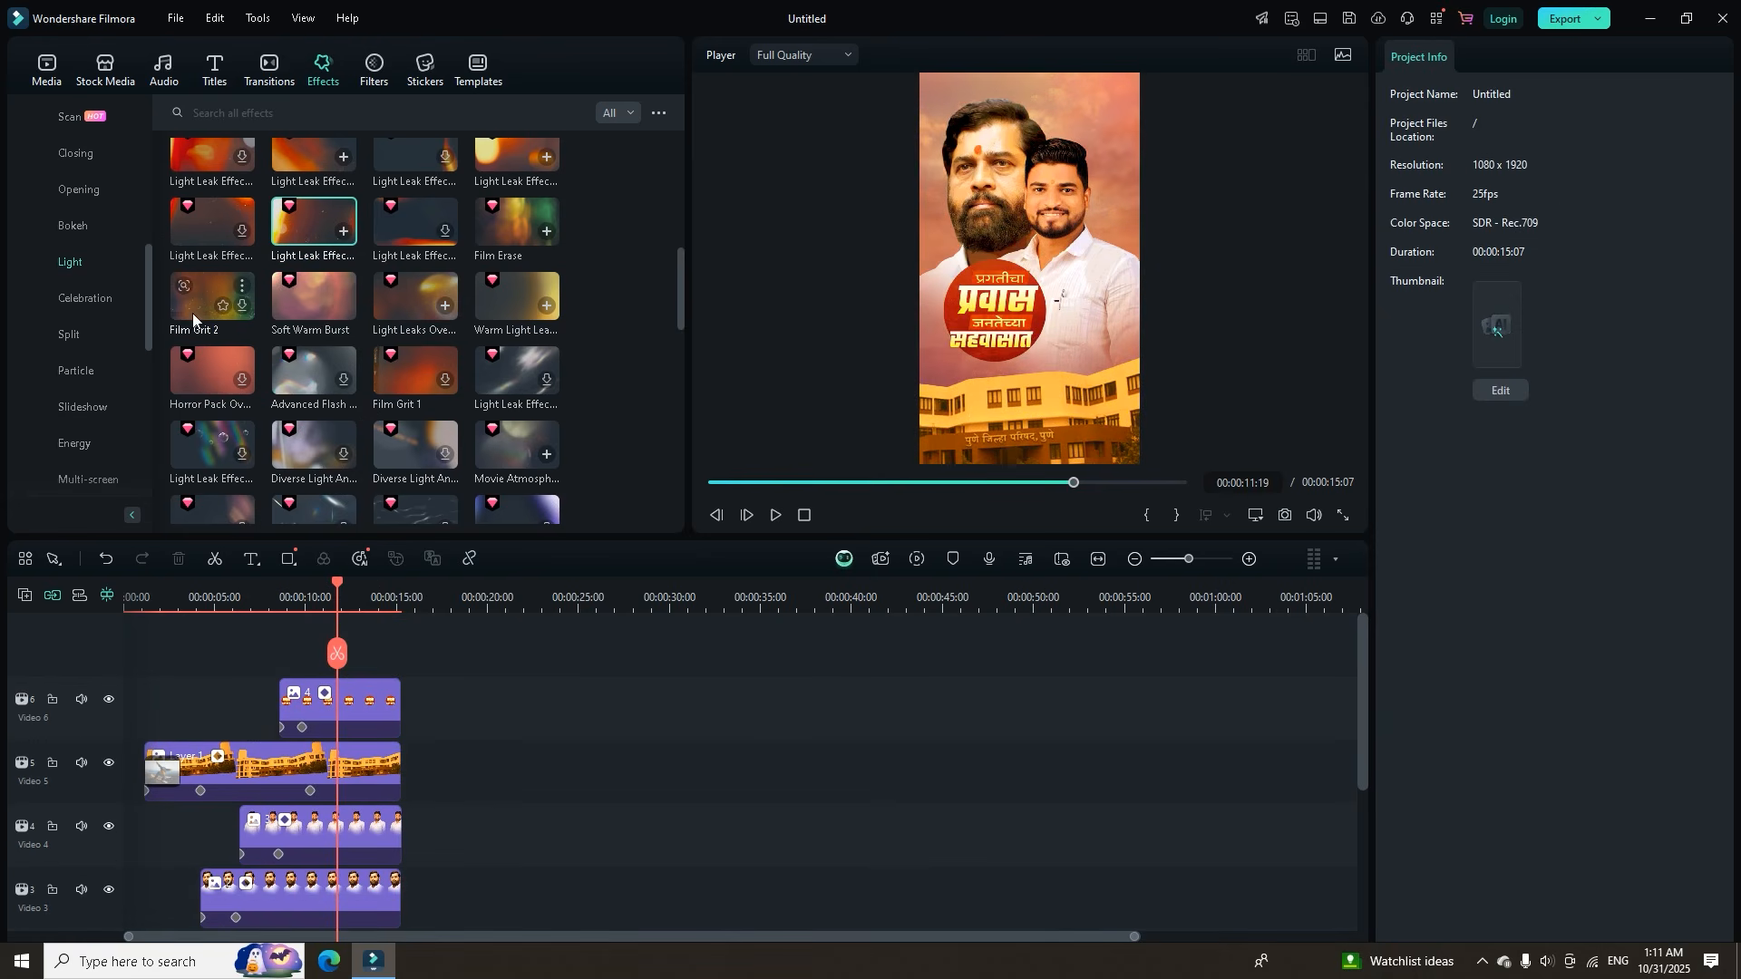
Try Light Leak Effect 01 over the layers from 00:00:11:19 with an overlay opacity of 55, preview it and delete it.
{"action": "left_click_drag", "start_coordinate": [208, 224], "coordinate": [336, 657]}
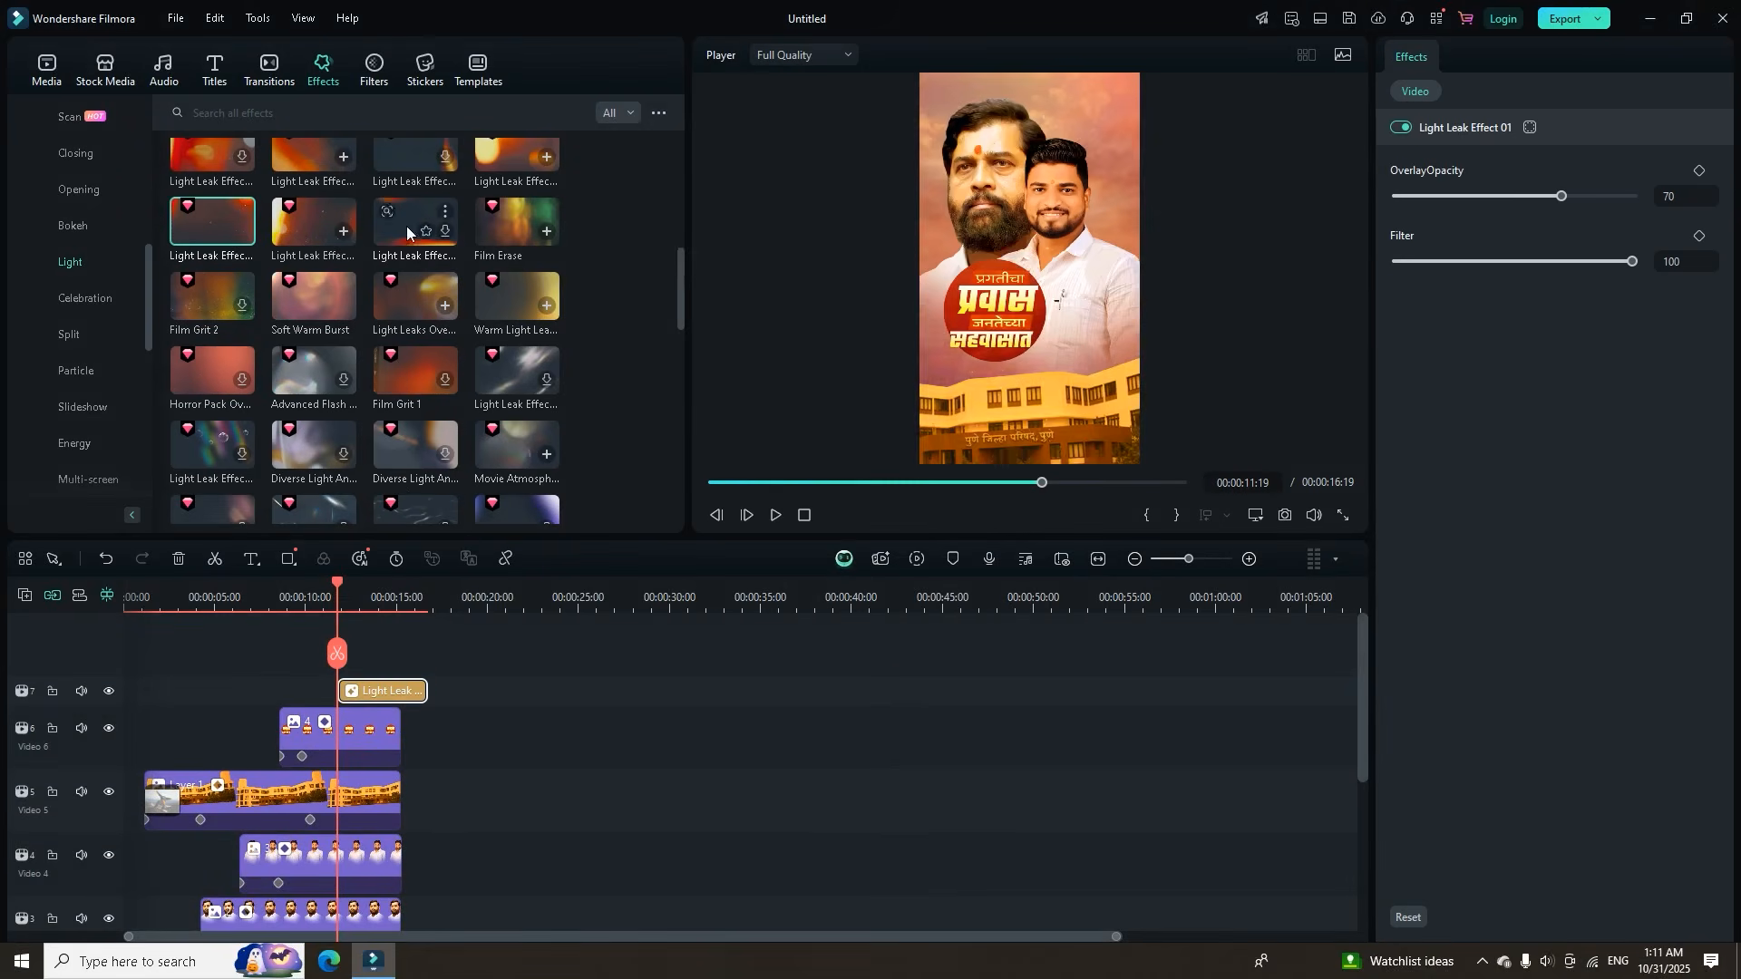
{"action": "left_click_drag", "start_coordinate": [333, 585], "coordinate": [310, 590]}
{"action": "key", "text": "space"}
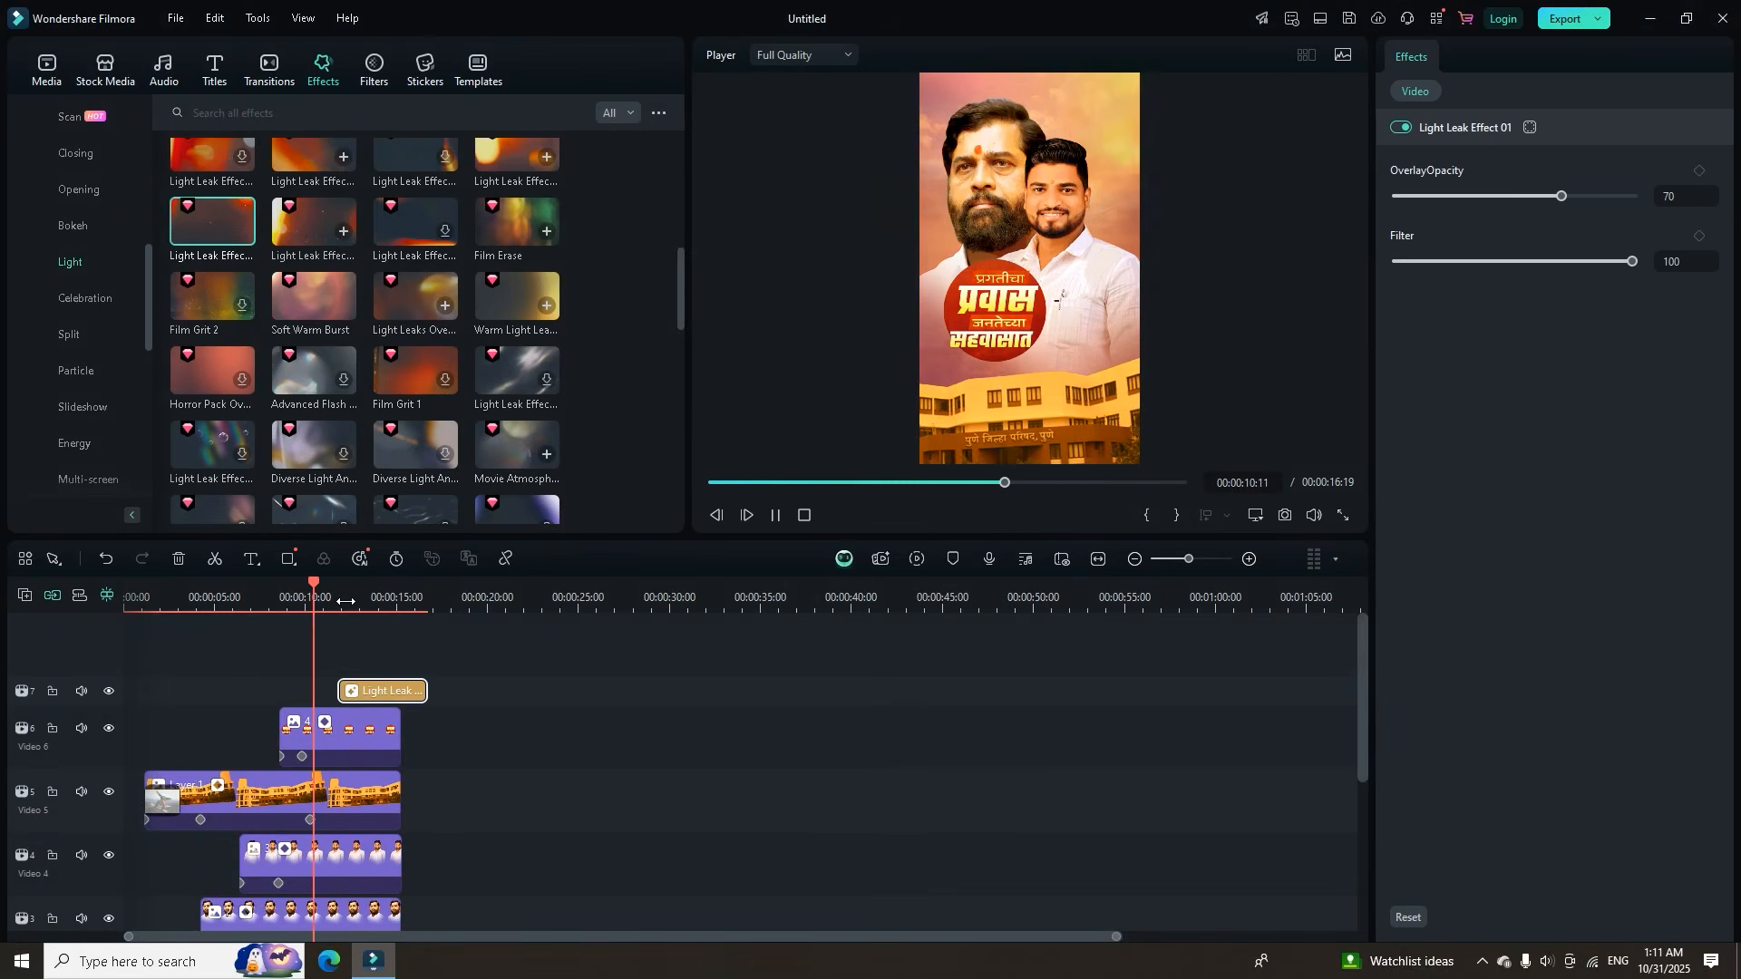
{"action": "key", "text": "space"}
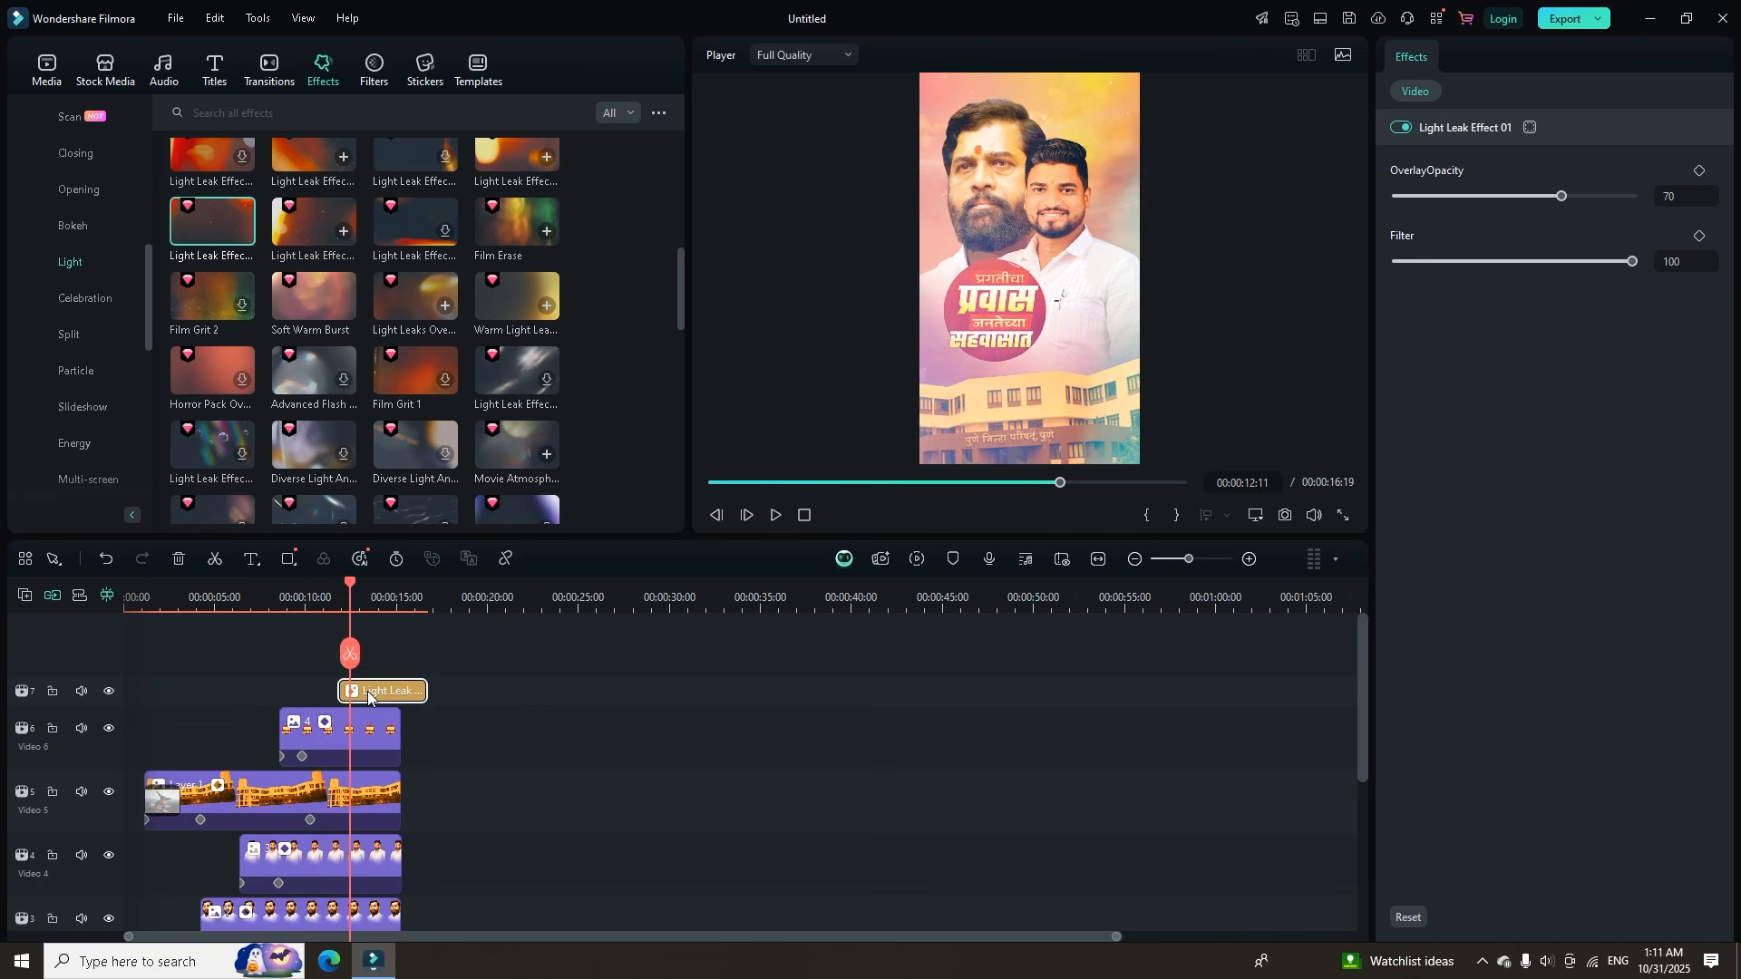
{"action": "left_click_drag", "start_coordinate": [1597, 261], "coordinate": [1536, 298]}
{"action": "left_click_drag", "start_coordinate": [1560, 202], "coordinate": [1529, 235]}
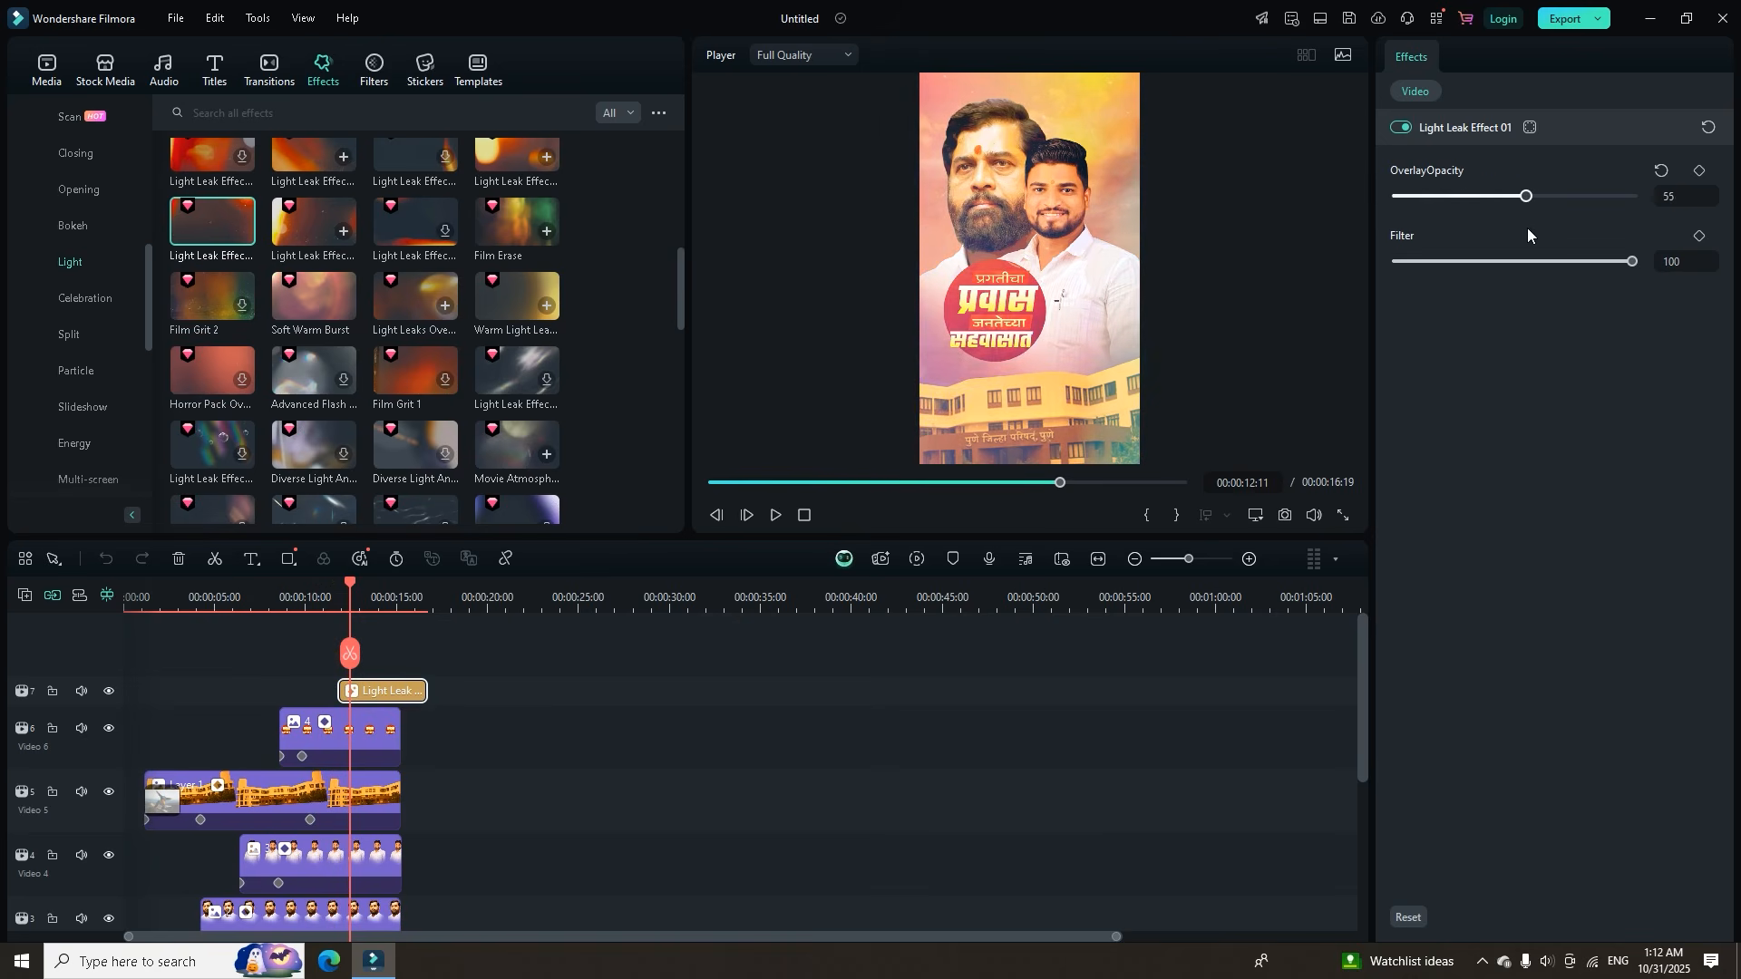
{"action": "key", "text": "Delete"}
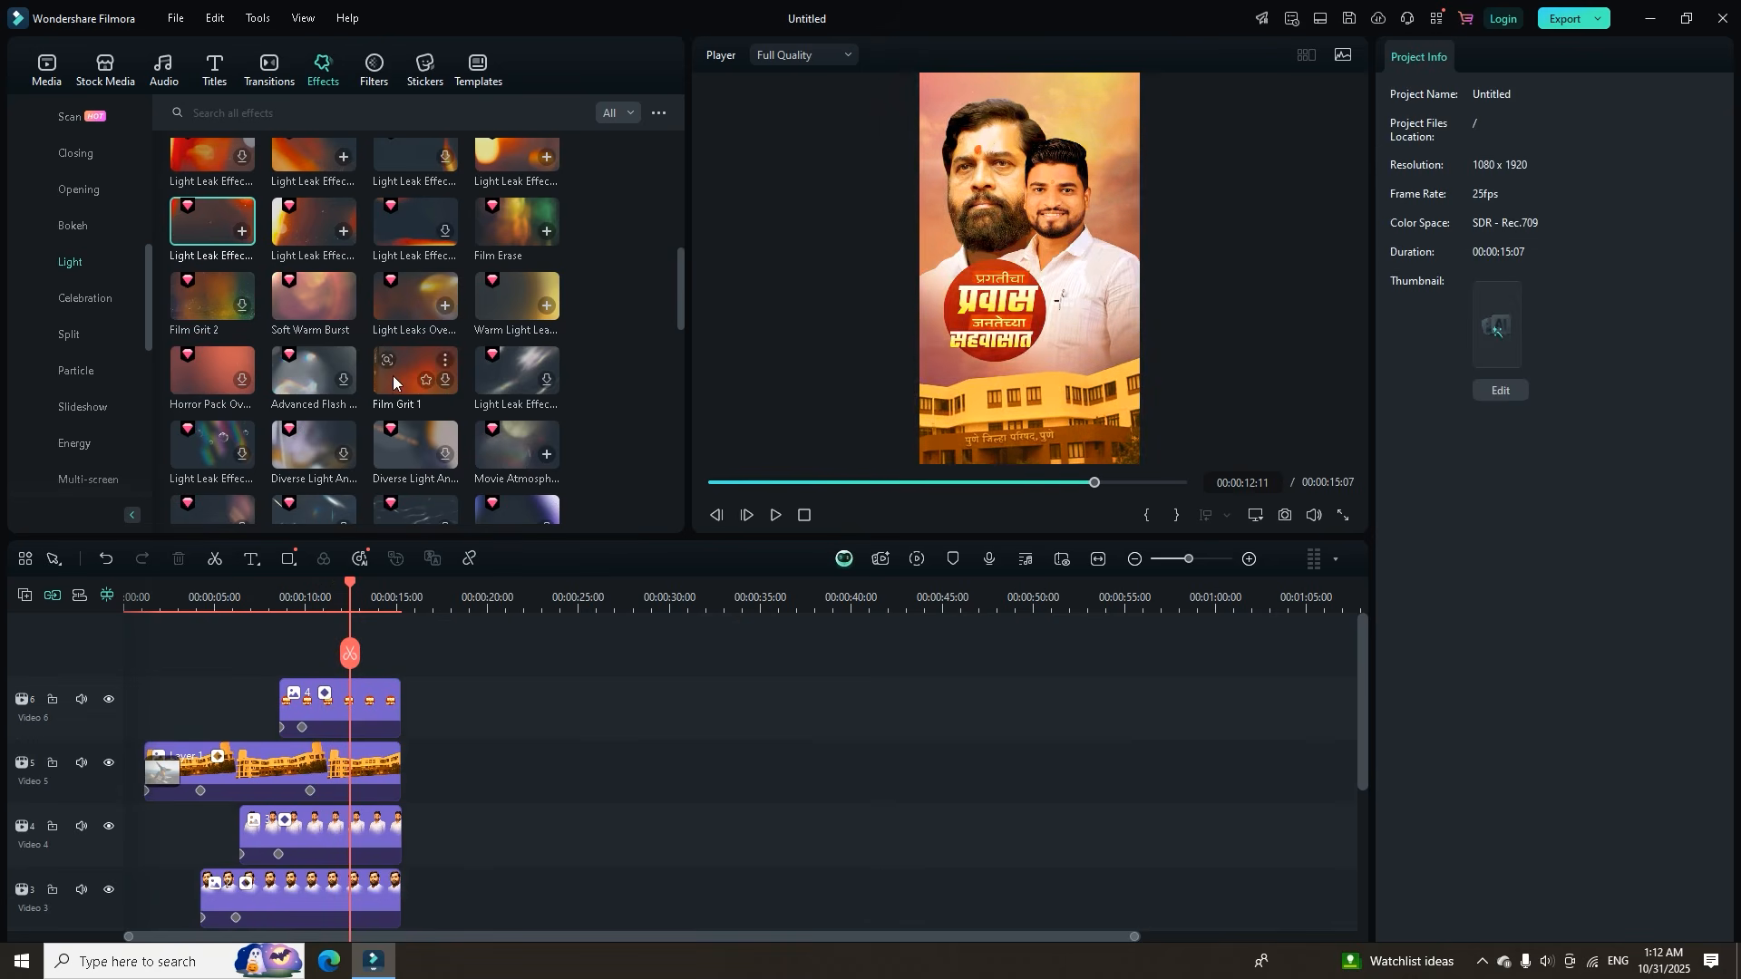
Add the Film Erase light effect above the slogan badge clip, running to the end of the video, and preview it.
{"action": "scroll", "coordinate": [394, 375], "scroll_direction": "down", "scroll_amount": 5}
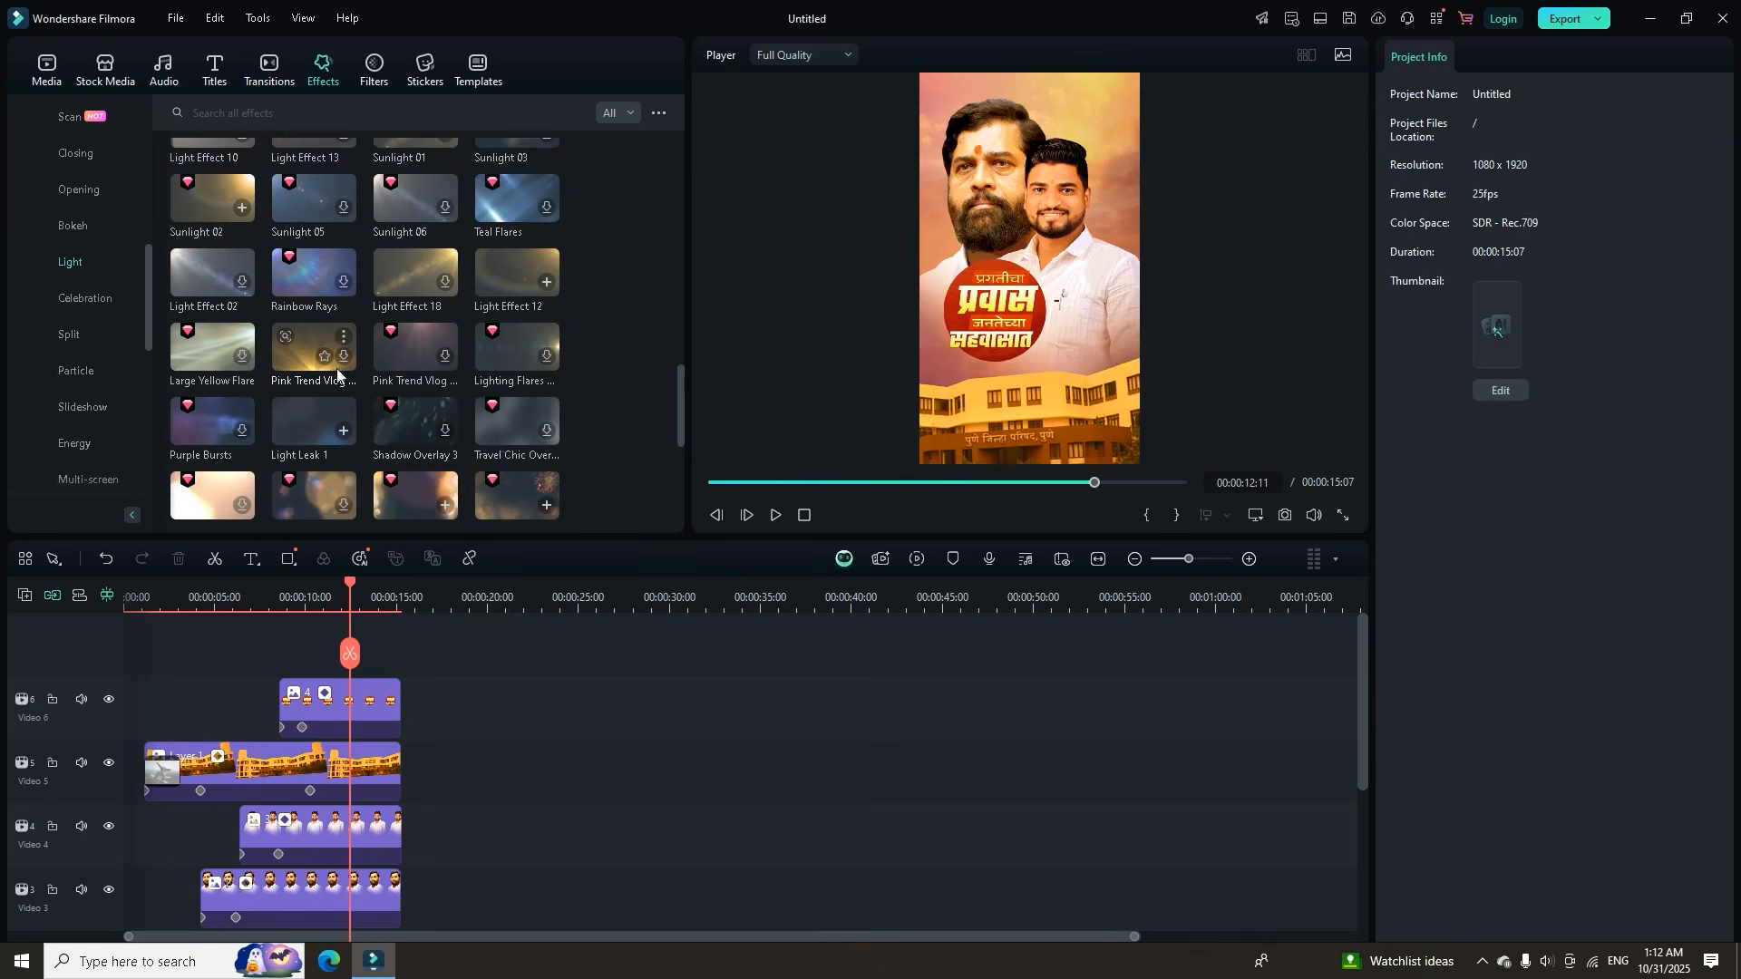
{"action": "scroll", "coordinate": [326, 410], "scroll_direction": "down", "scroll_amount": 3}
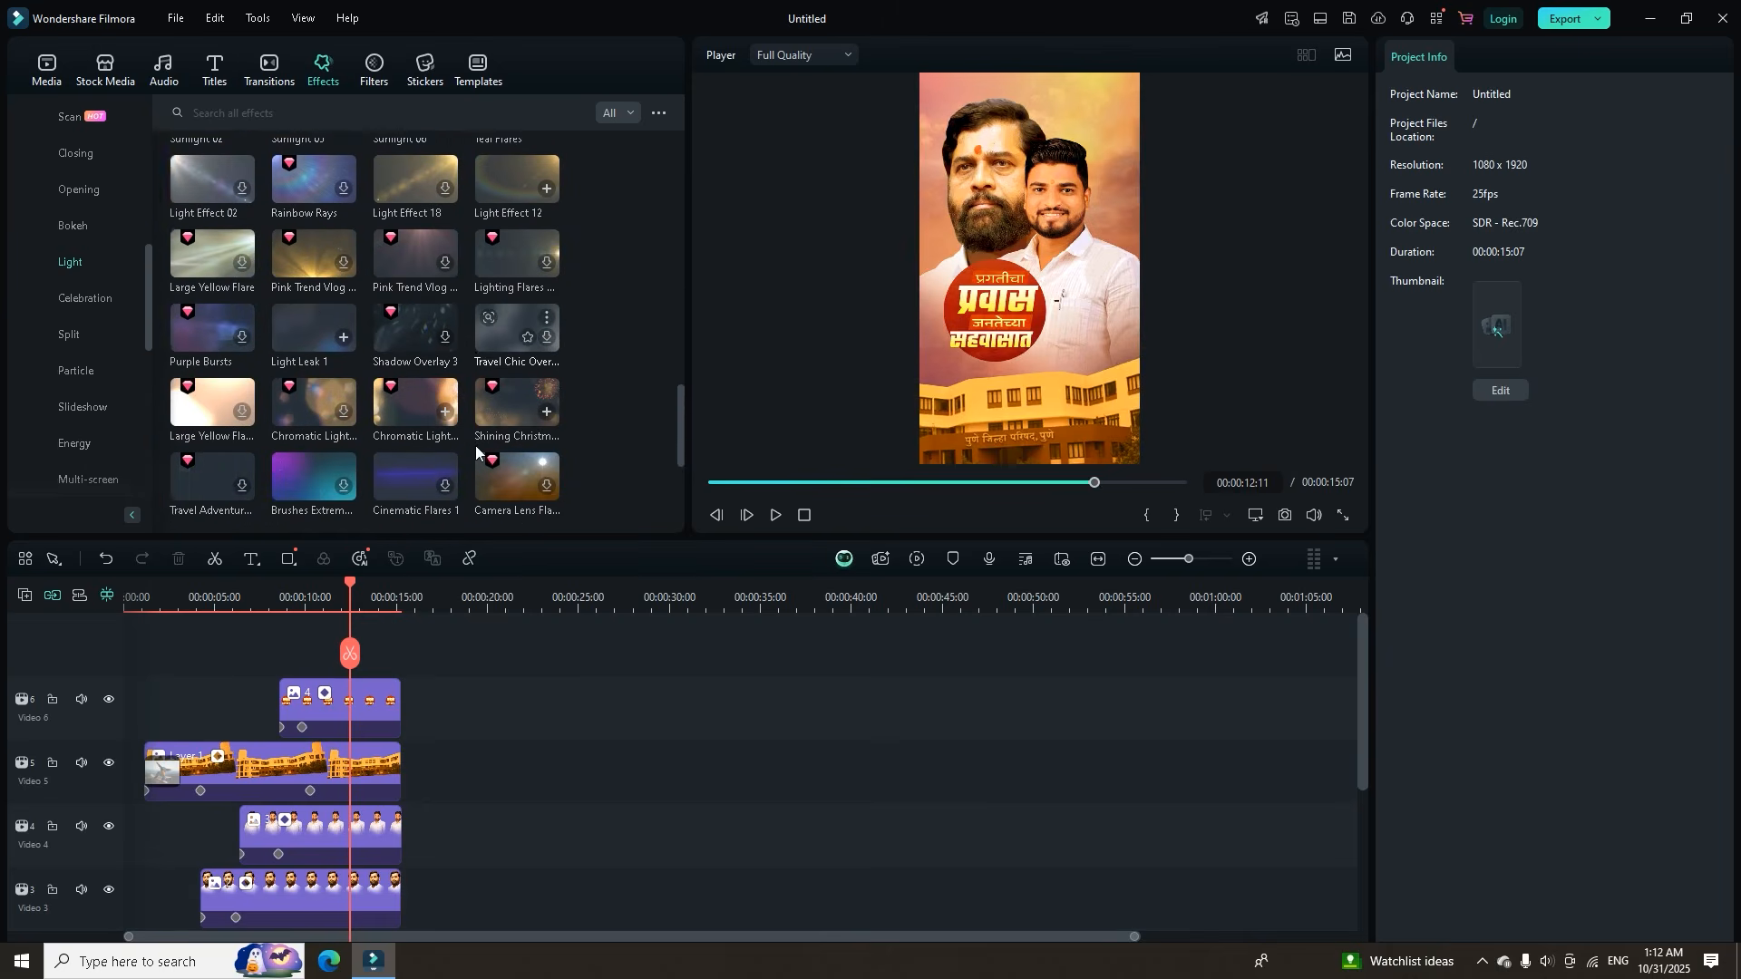
{"action": "scroll", "coordinate": [406, 432], "scroll_direction": "up", "scroll_amount": 5}
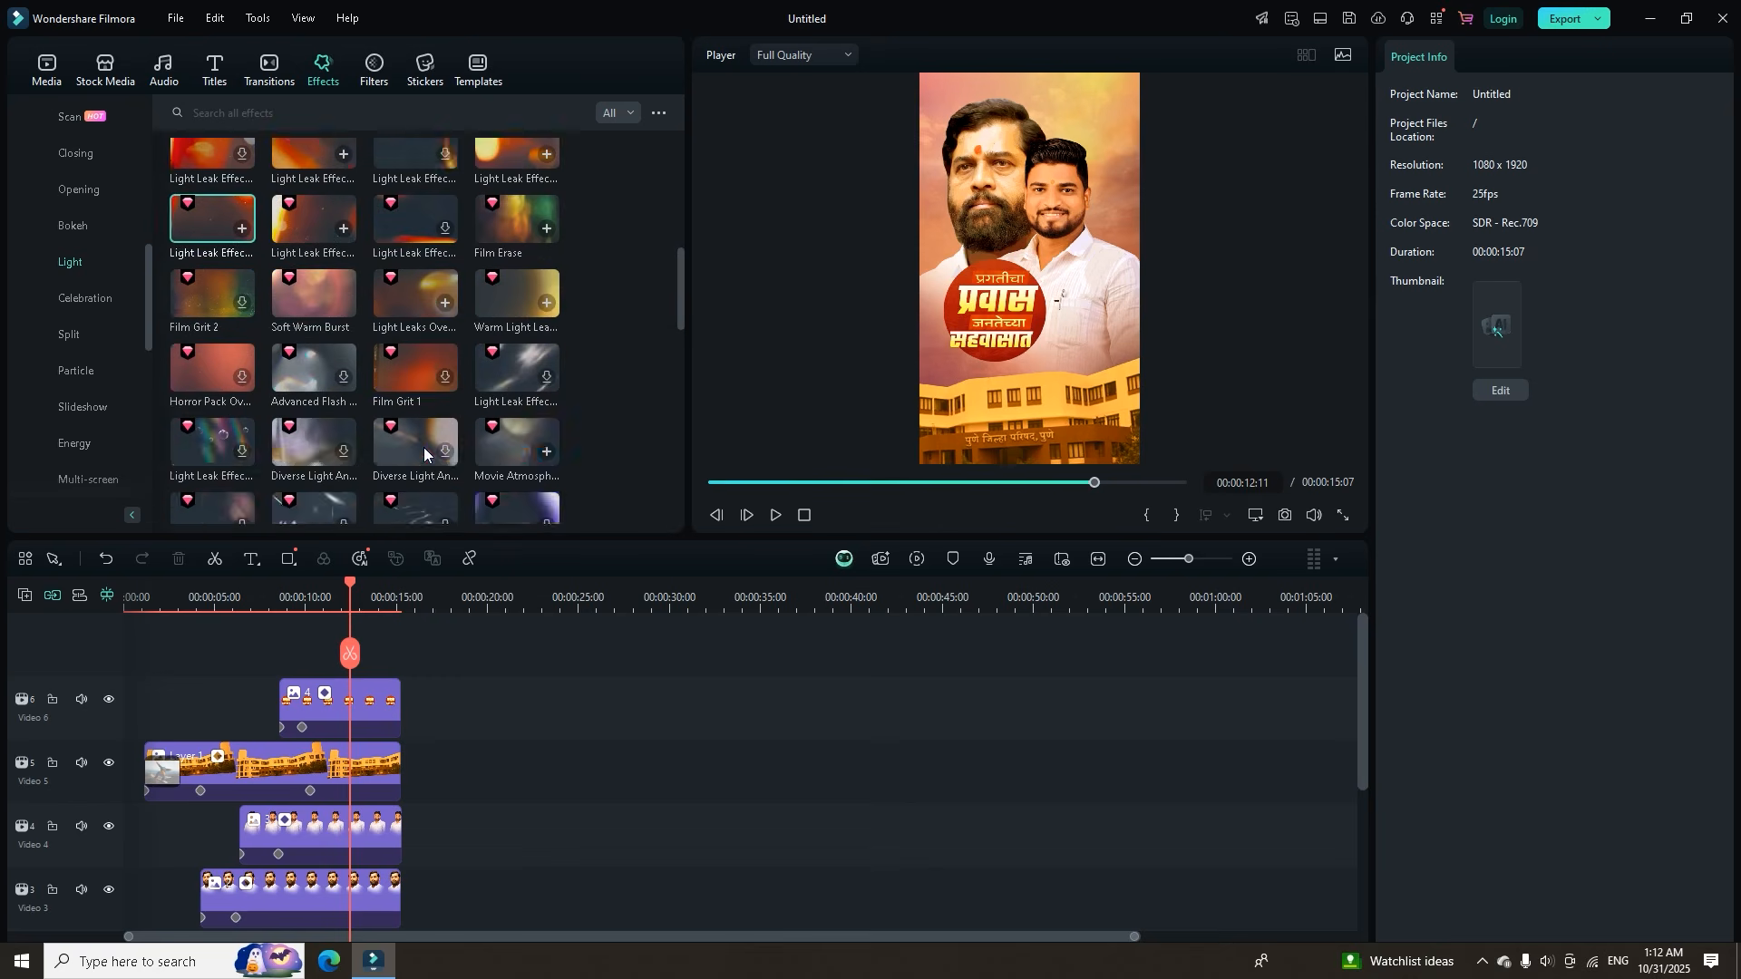
{"action": "mouse_move", "coordinate": [517, 294]}
{"action": "left_mouse_down"}
{"action": "mouse_move", "coordinate": [353, 634]}
{"action": "mouse_move", "coordinate": [327, 654]}
{"action": "mouse_move", "coordinate": [379, 691]}
{"action": "left_mouse_up"}
{"action": "left_click", "coordinate": [302, 591]}
{"action": "key", "text": "space"}
{"action": "key", "text": "space"}
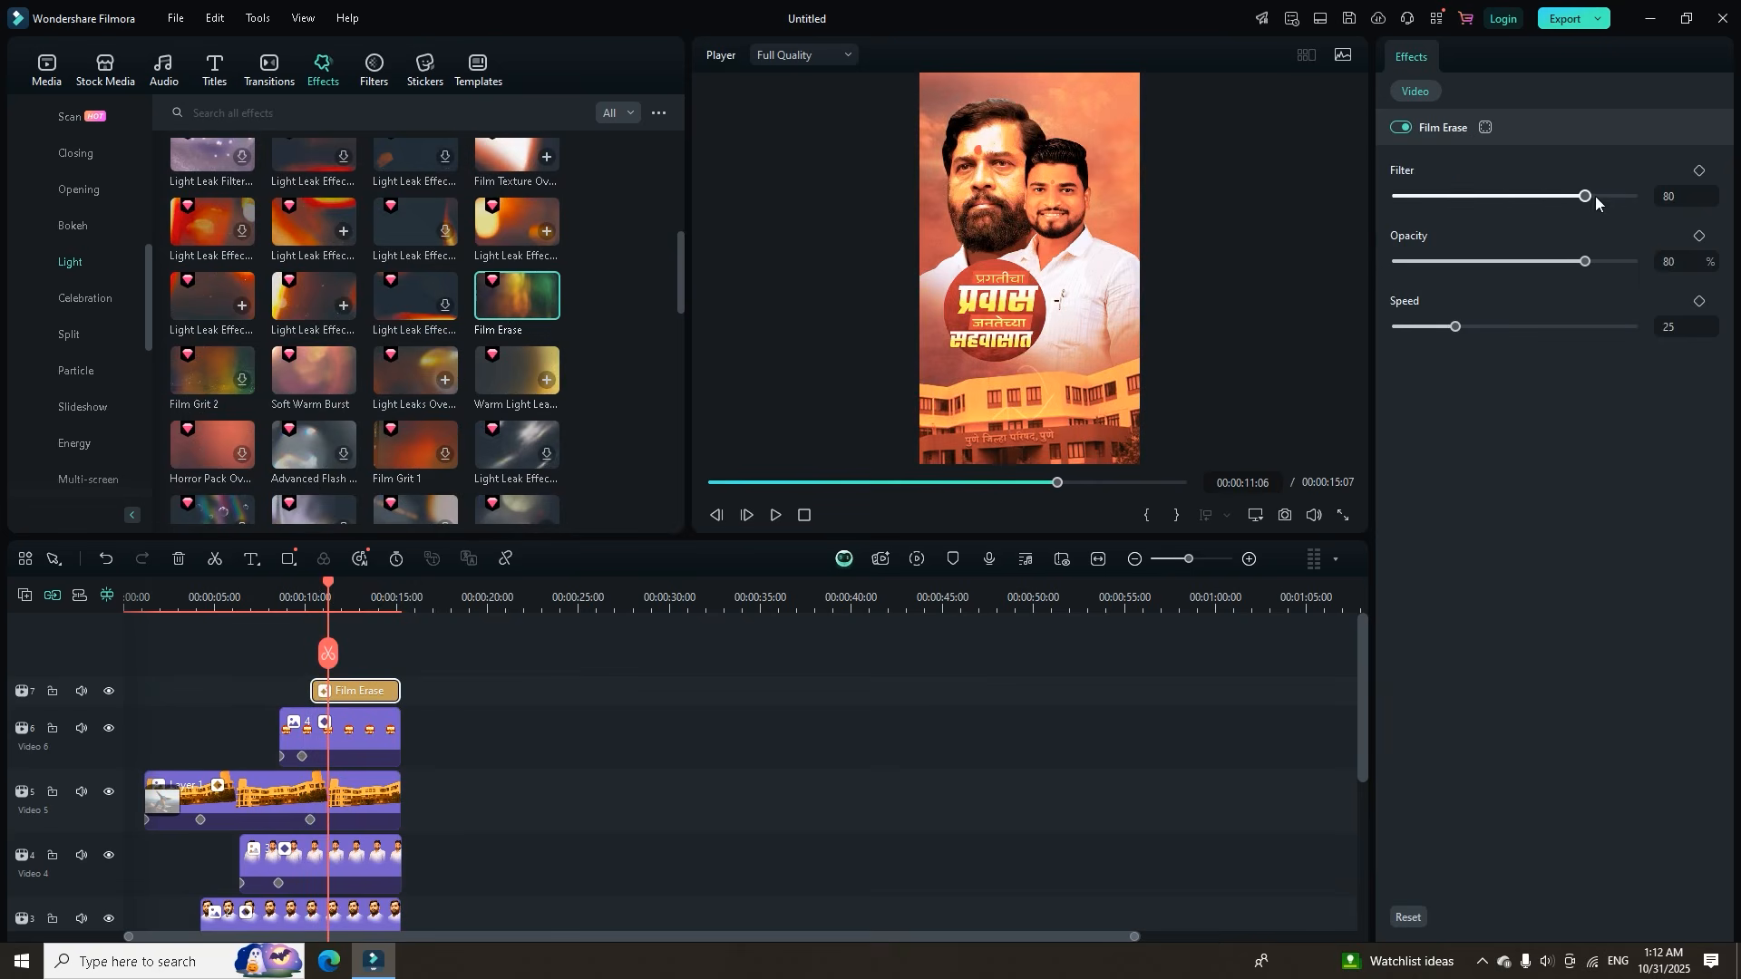
Set Film Erase's opacity to 26% and speed to 16, extend its start back to the slogan badge's second keyframe, and preview it.
{"action": "left_click_drag", "start_coordinate": [1485, 263], "coordinate": [1460, 270]}
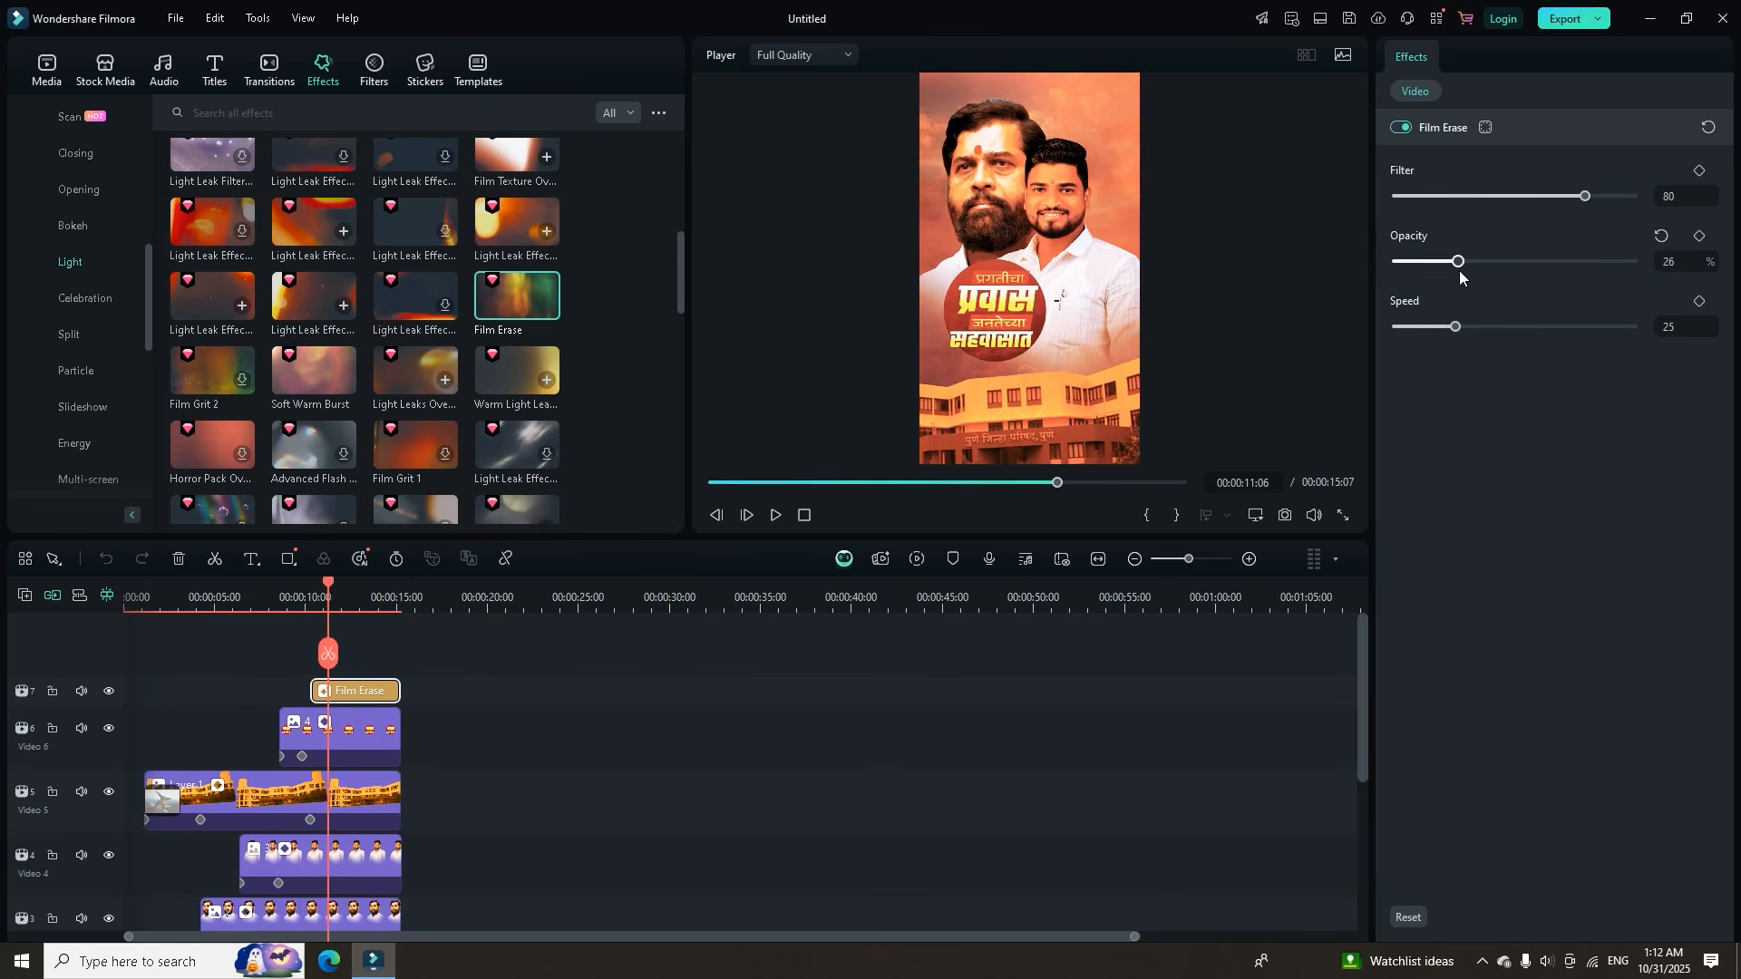
{"action": "left_click_drag", "start_coordinate": [1445, 333], "coordinate": [1435, 332]}
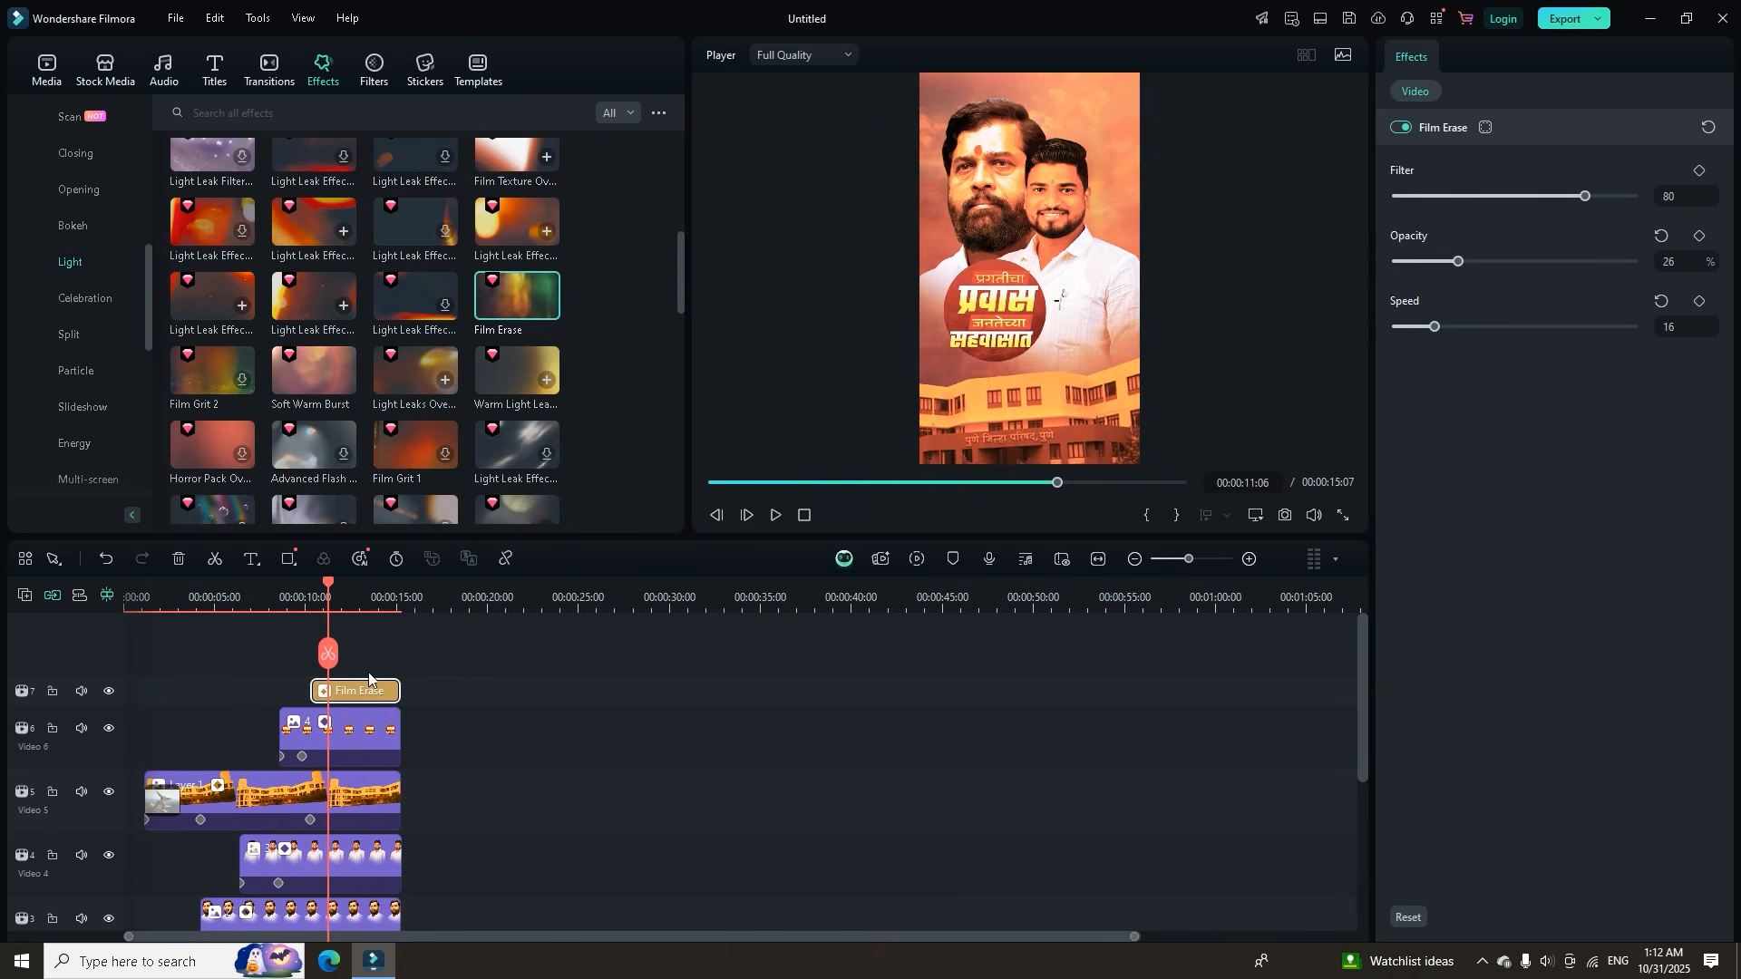
{"action": "left_click", "coordinate": [255, 585]}
{"action": "key", "text": "space"}
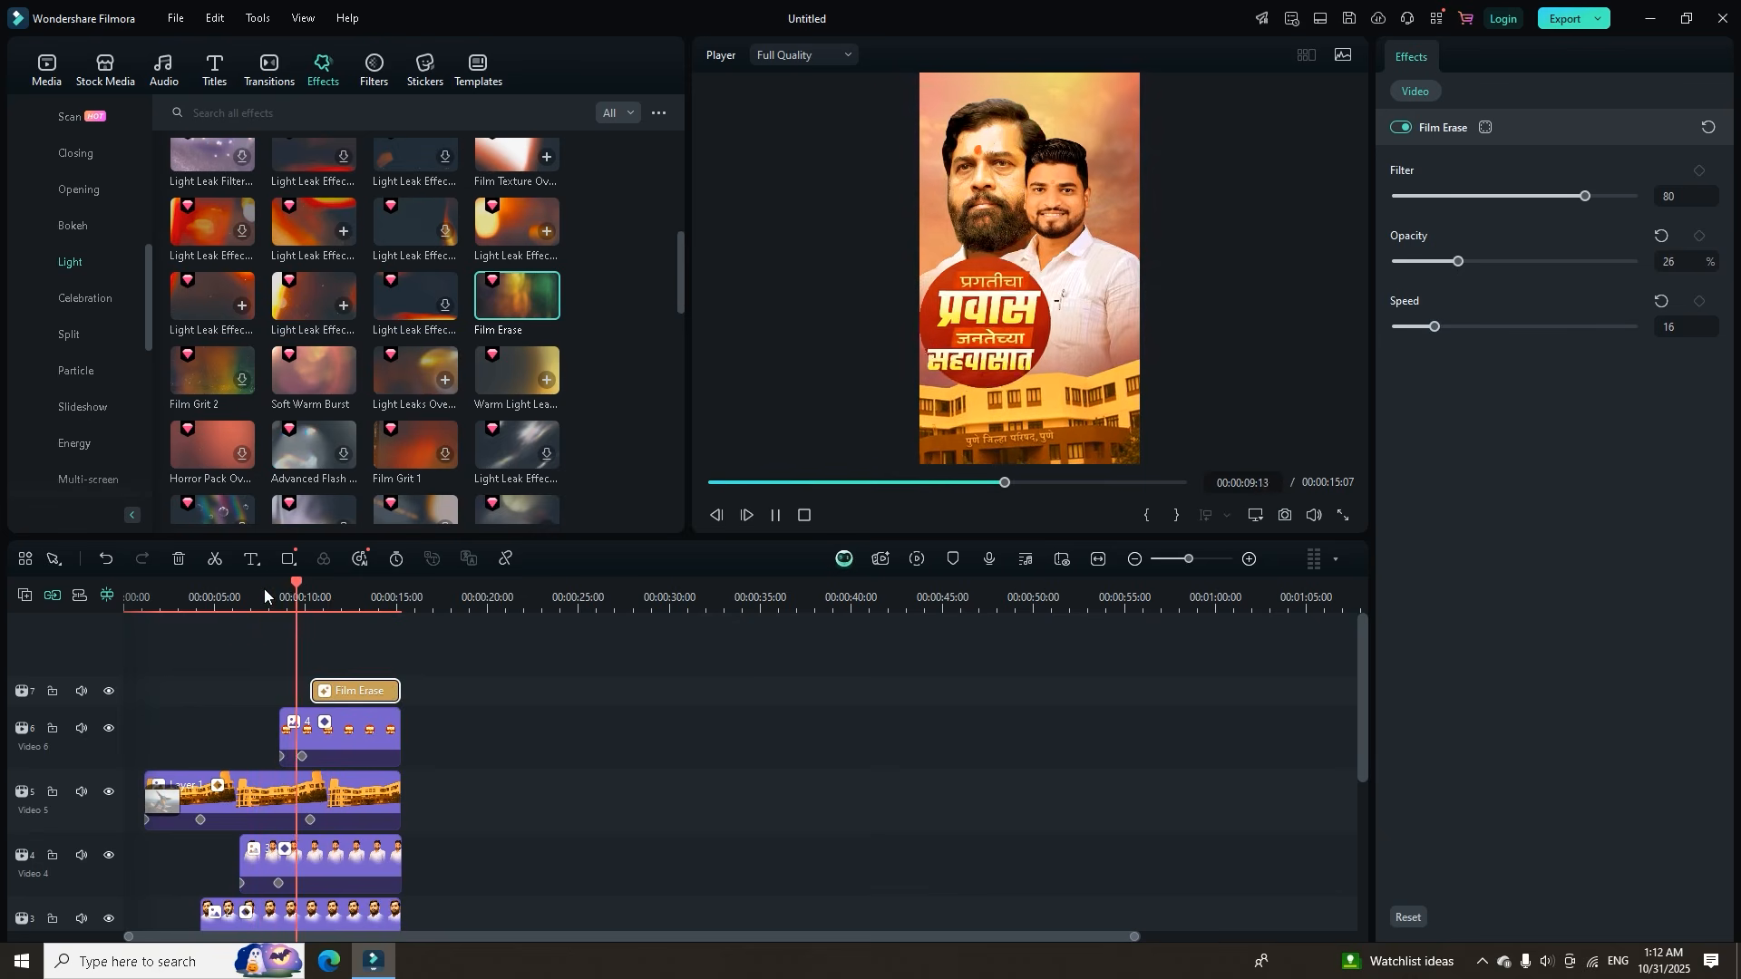
{"action": "key", "text": "space"}
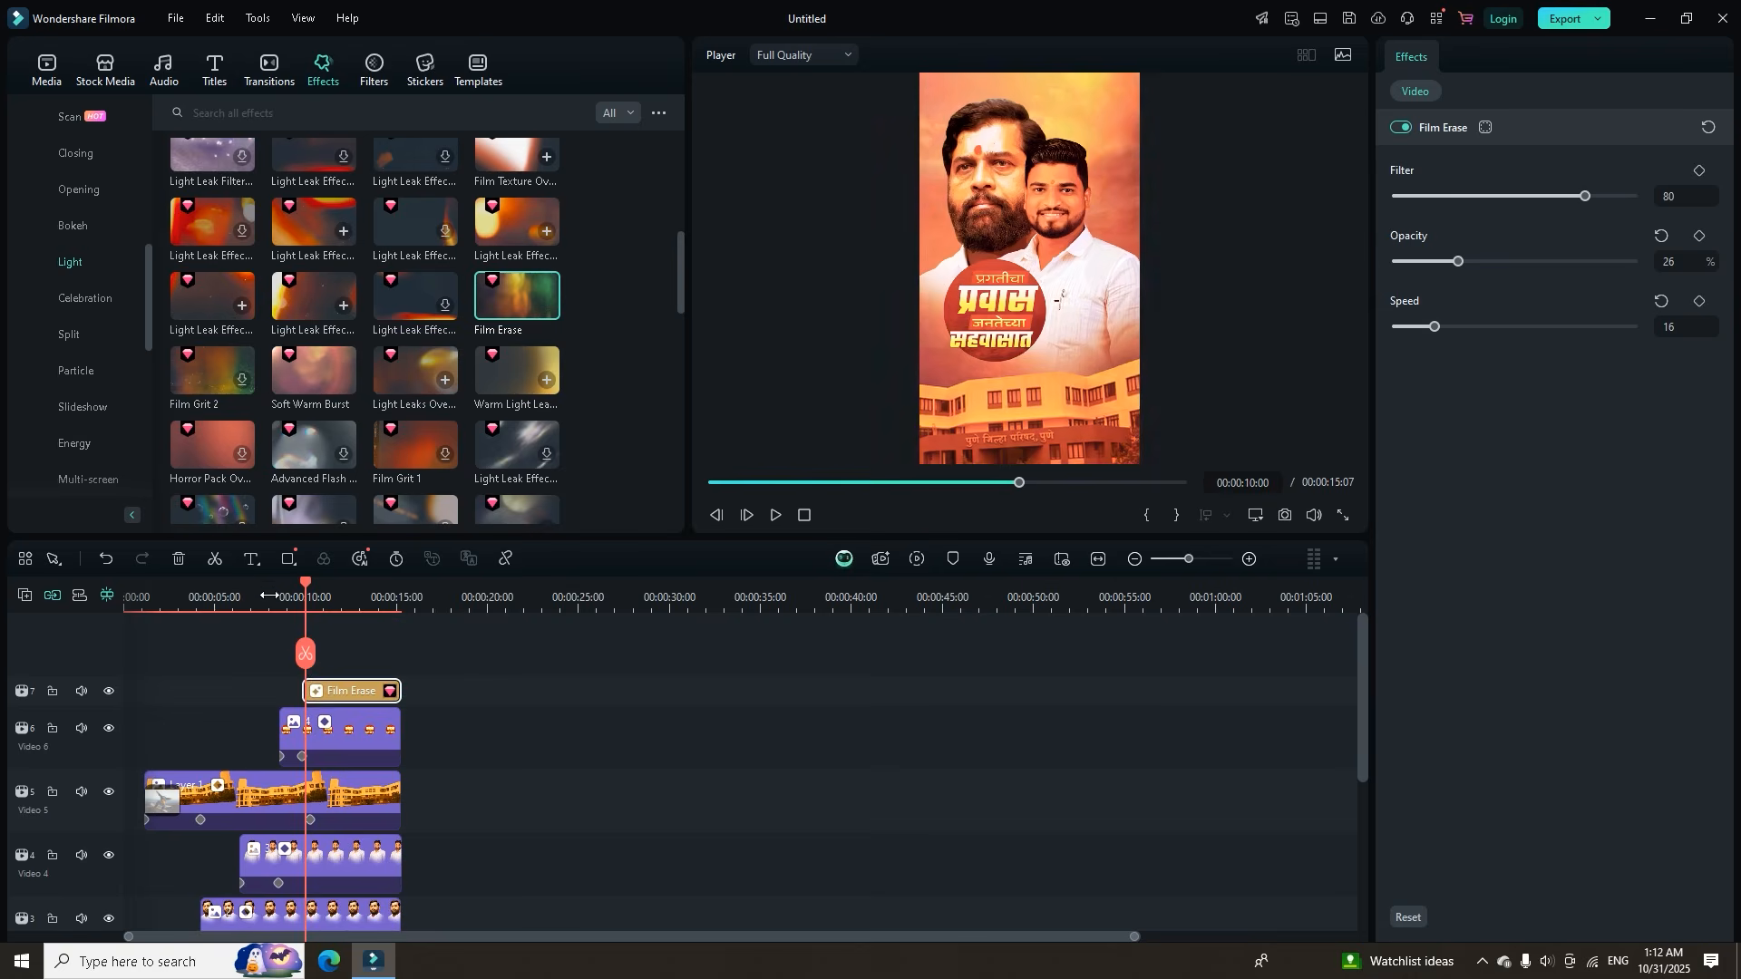
{"action": "left_click", "coordinate": [260, 584]}
{"action": "key", "text": "space"}
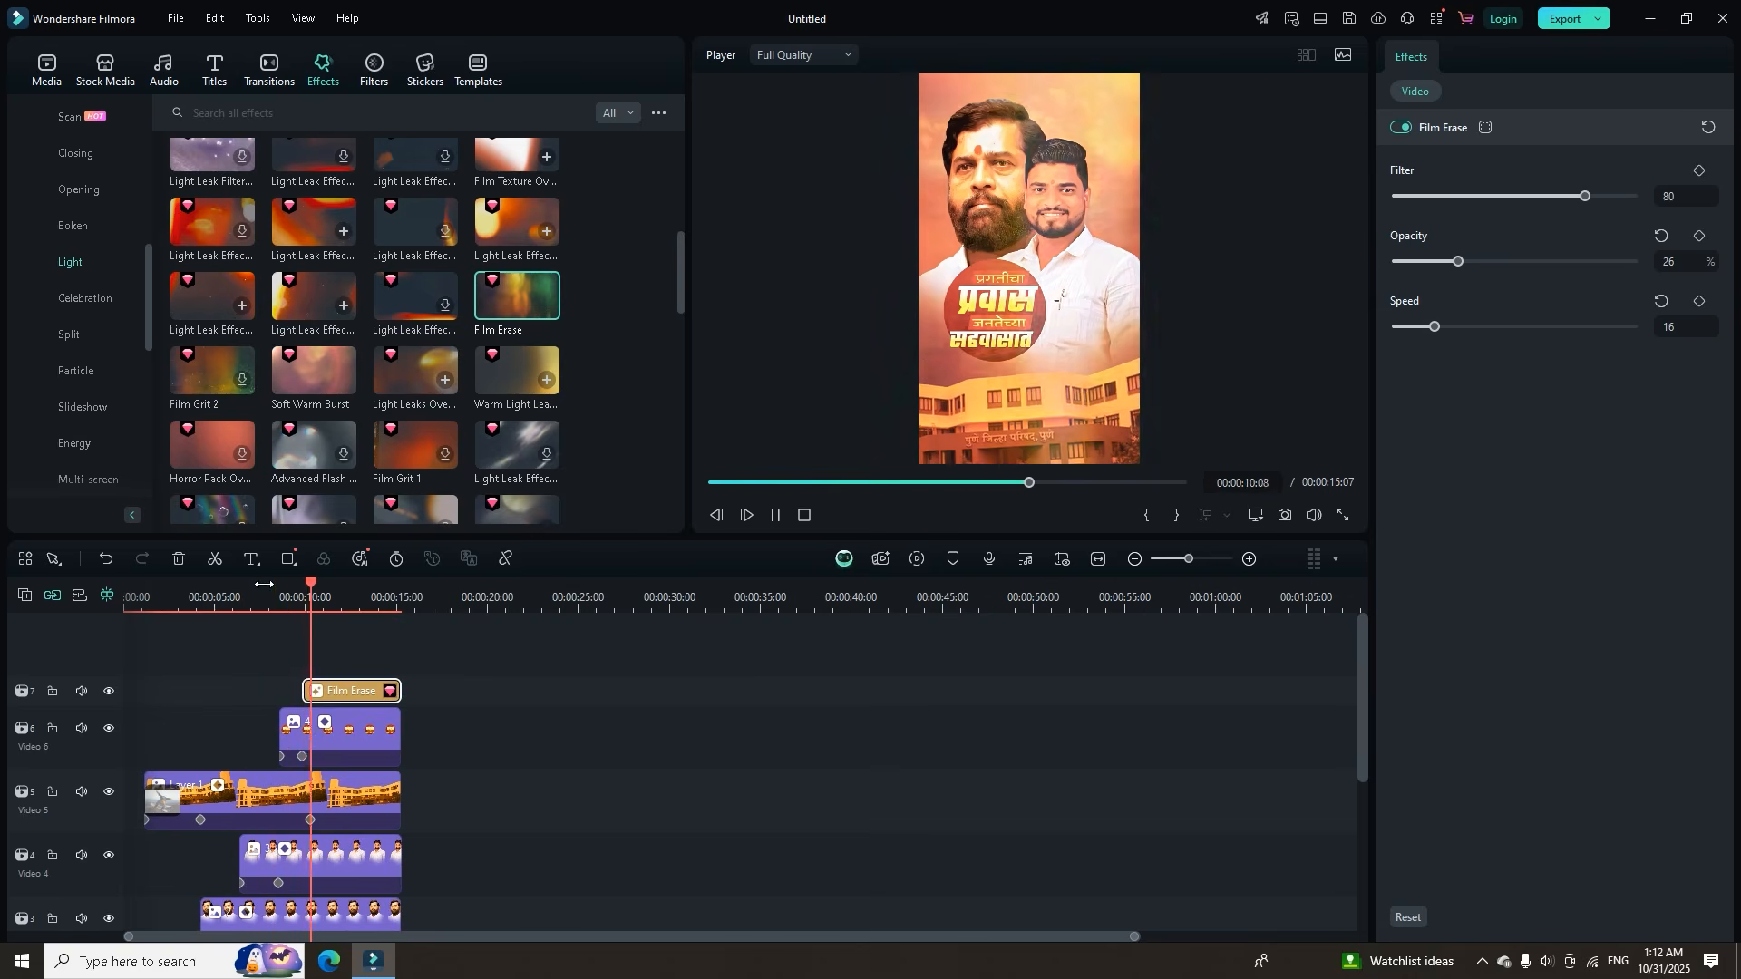
{"action": "key", "text": "space"}
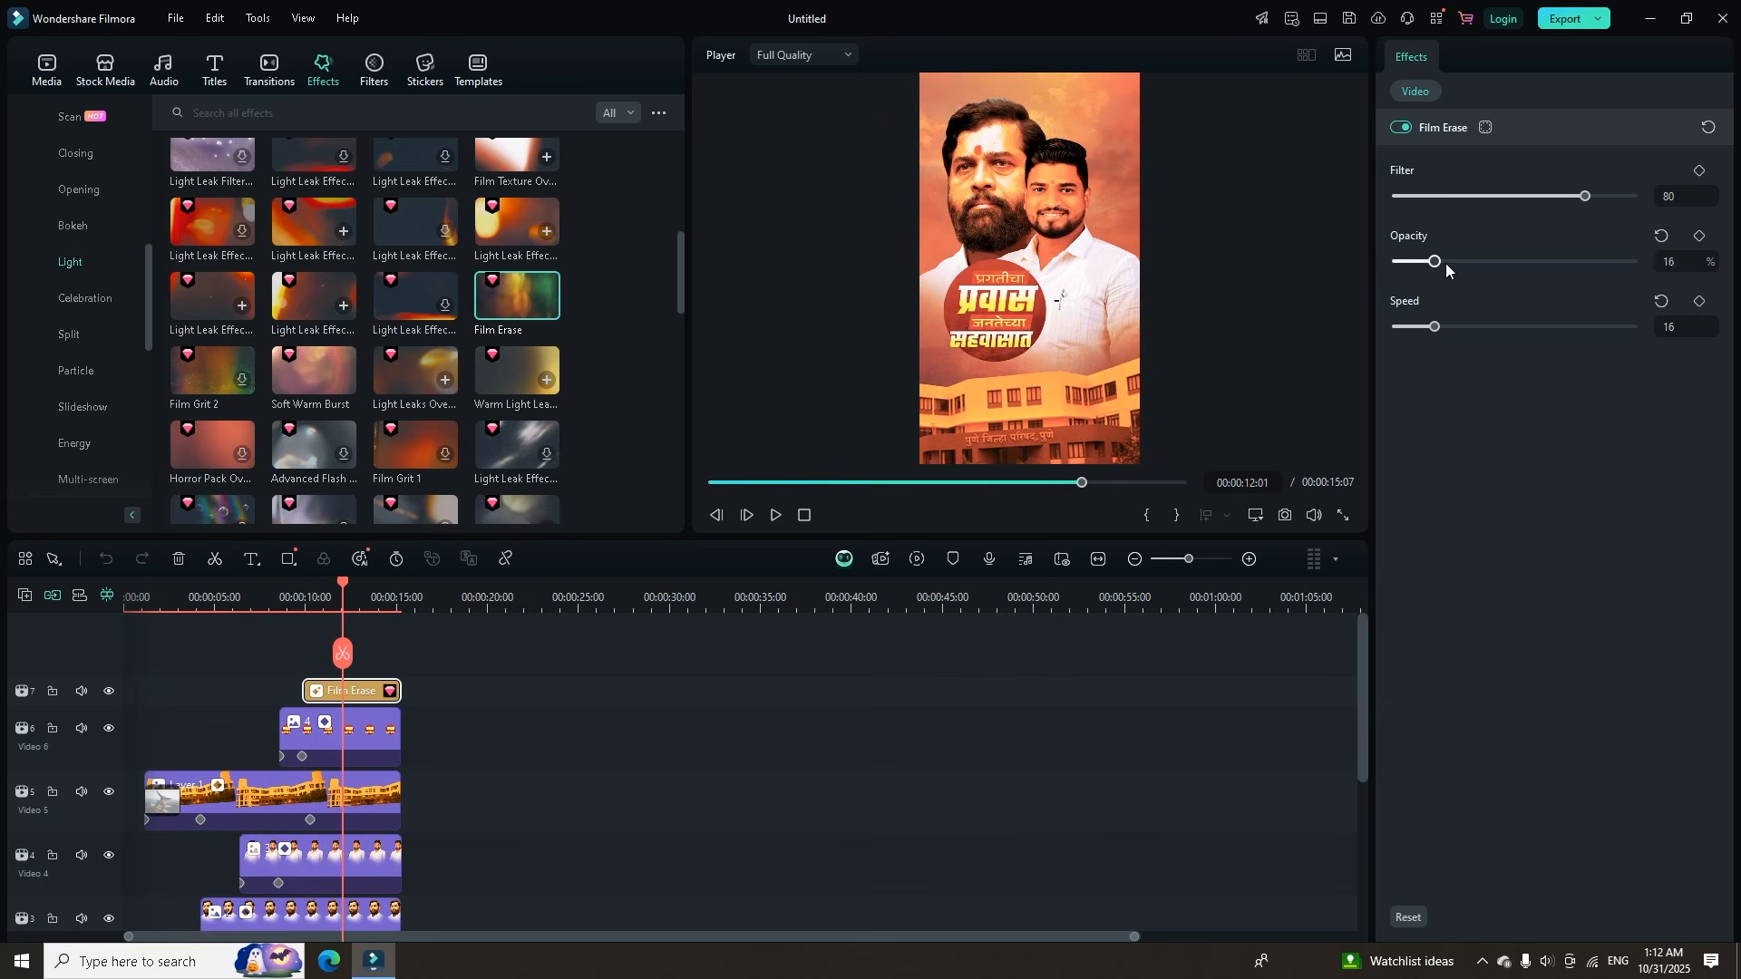
Set the Film Erase effect's filter to 0 and opacity to 43%, and preview the result.
{"action": "left_click", "coordinate": [1540, 203]}
{"action": "left_click_drag", "start_coordinate": [1450, 261], "coordinate": [1498, 261]}
{"action": "left_click_drag", "start_coordinate": [345, 595], "coordinate": [325, 590]}
{"action": "key", "text": "space"}
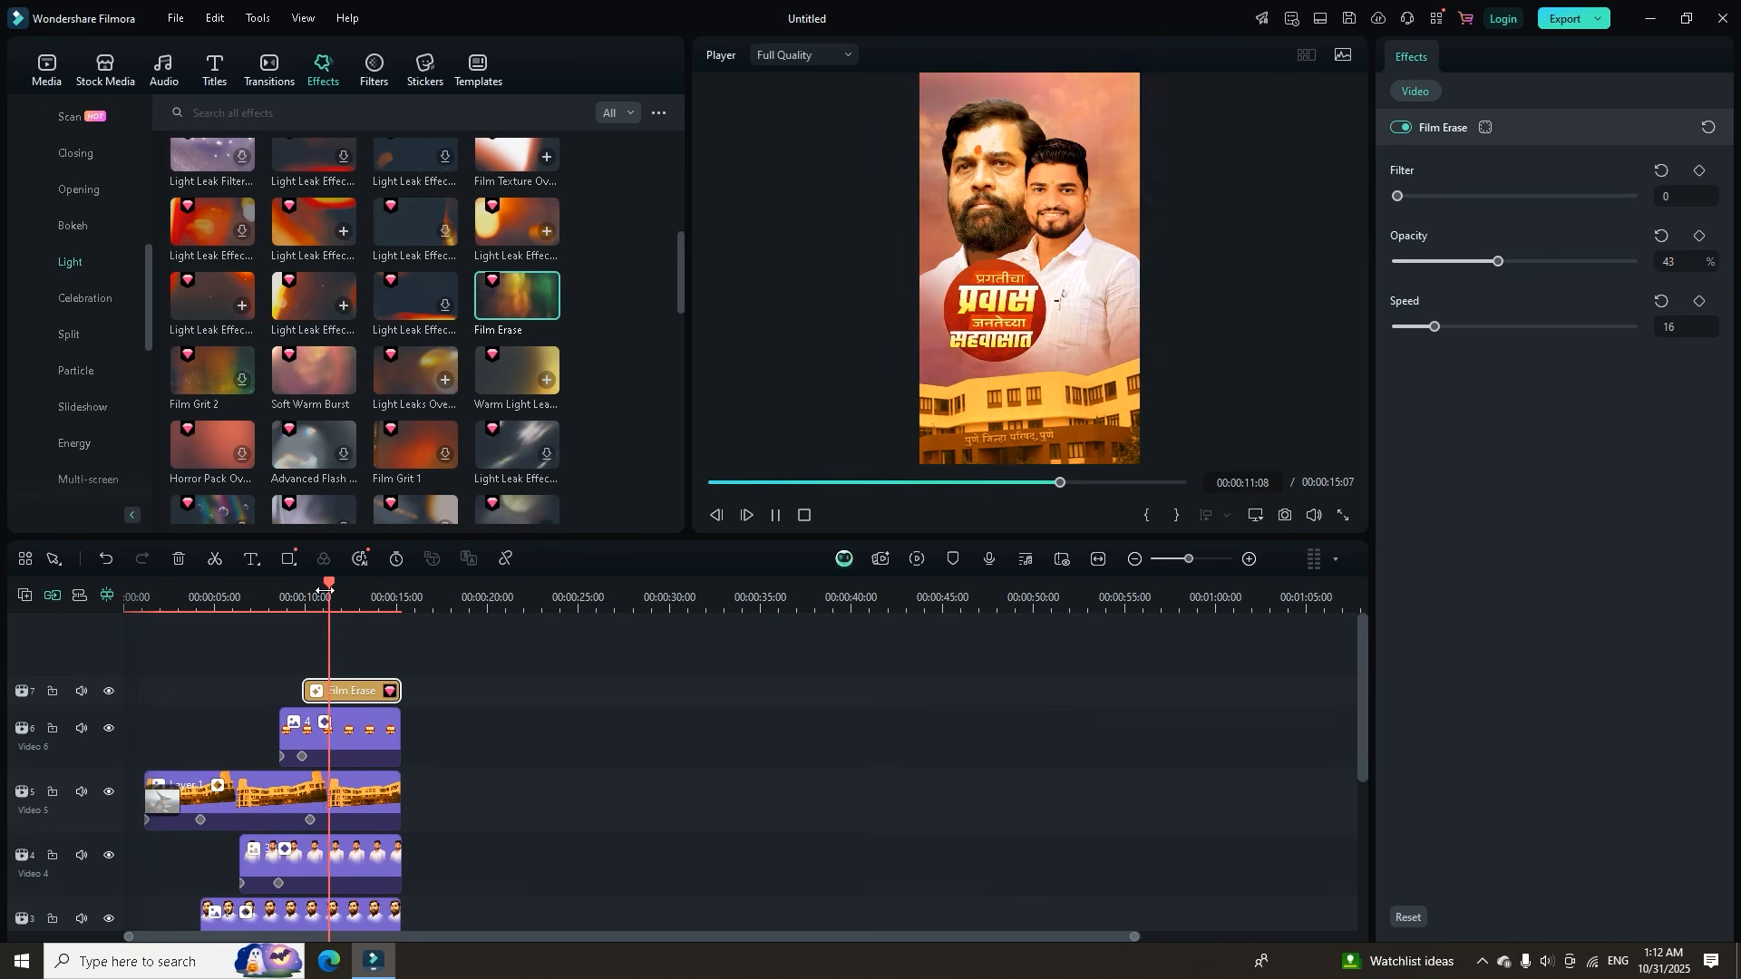
{"action": "key", "text": "space"}
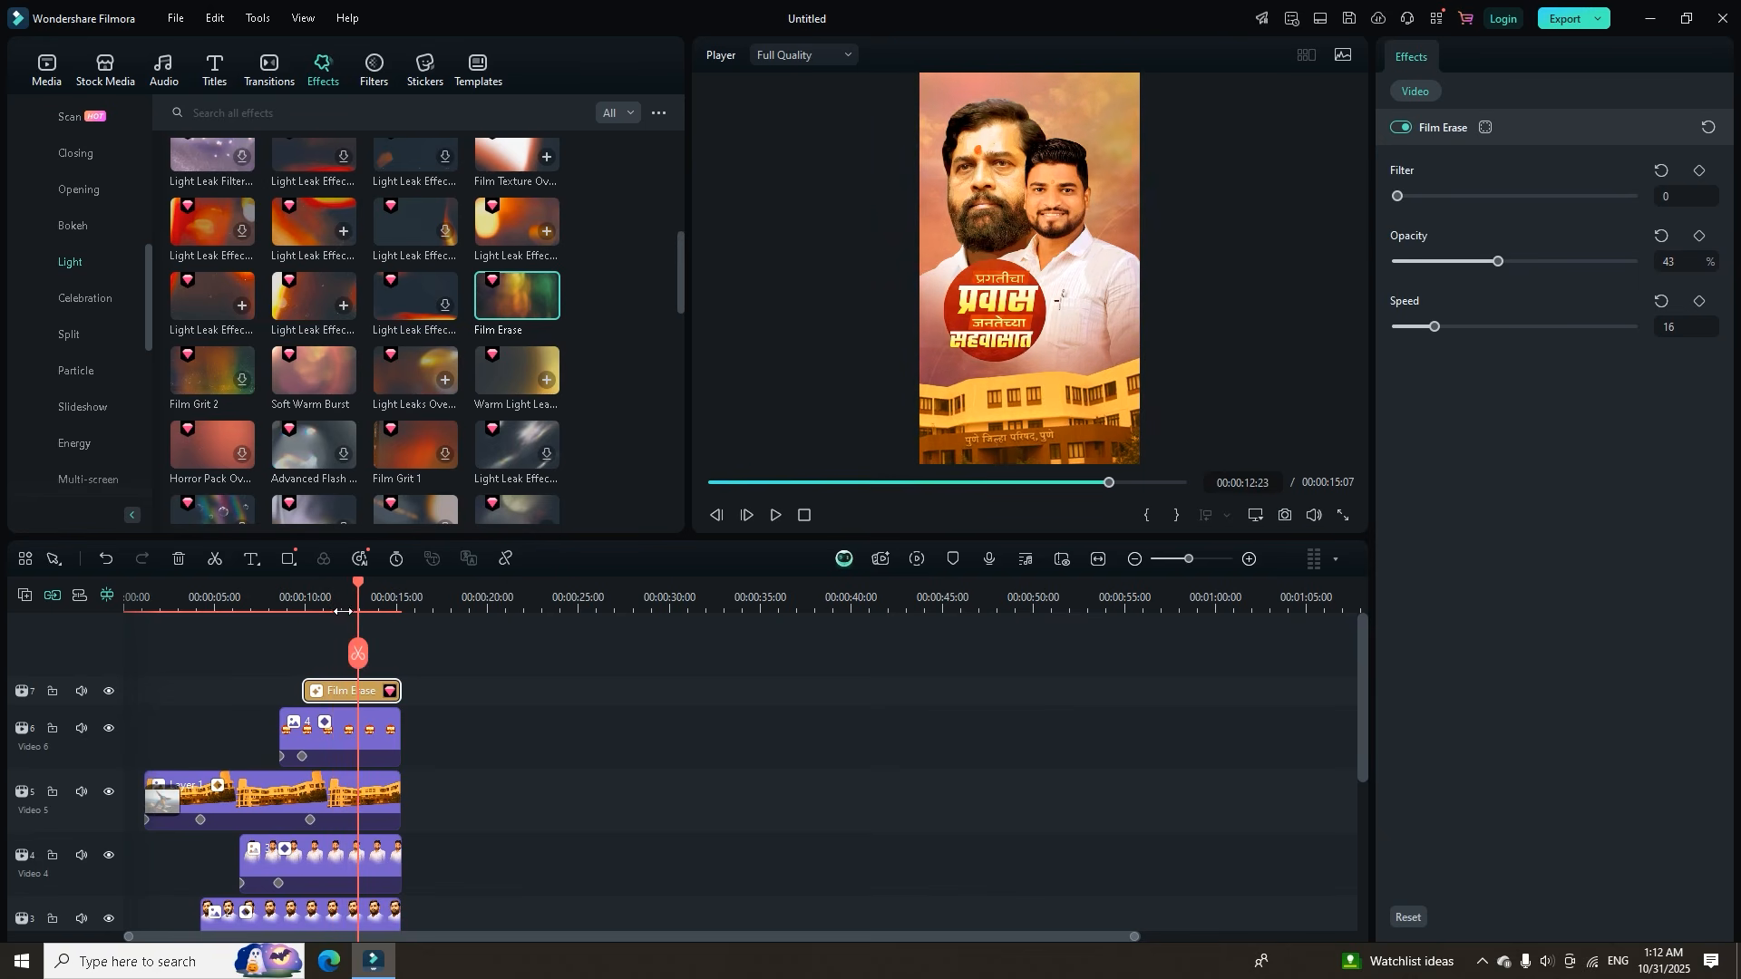
Select the slogan badge, building and two portrait clips together and add a keyframe to them at 00:00:14:06.
{"action": "left_click_drag", "start_coordinate": [370, 589], "coordinate": [393, 602]}
{"action": "scroll", "coordinate": [532, 714], "scroll_direction": "down", "scroll_amount": 3}
{"action": "scroll", "coordinate": [414, 765], "scroll_direction": "up", "scroll_amount": 4}
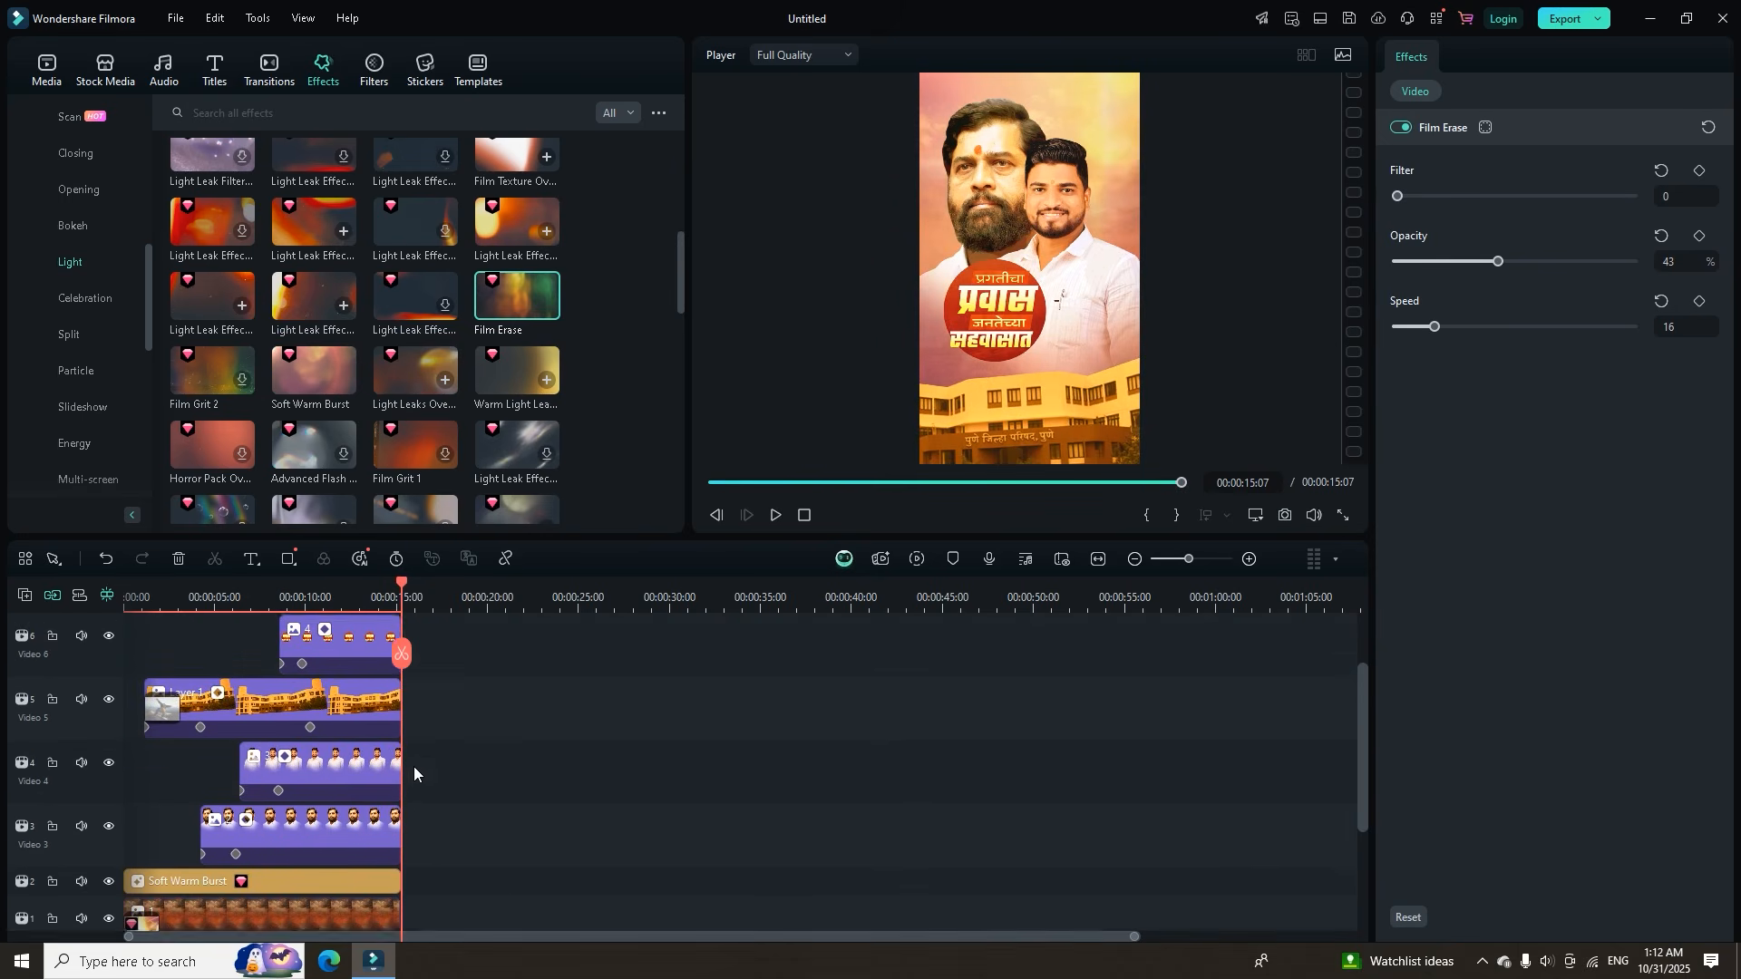
{"action": "left_click_drag", "start_coordinate": [467, 651], "coordinate": [379, 869]}
{"action": "scroll", "coordinate": [515, 713], "scroll_direction": "down", "scroll_amount": 1}
{"action": "left_click_drag", "start_coordinate": [465, 650], "coordinate": [357, 855]}
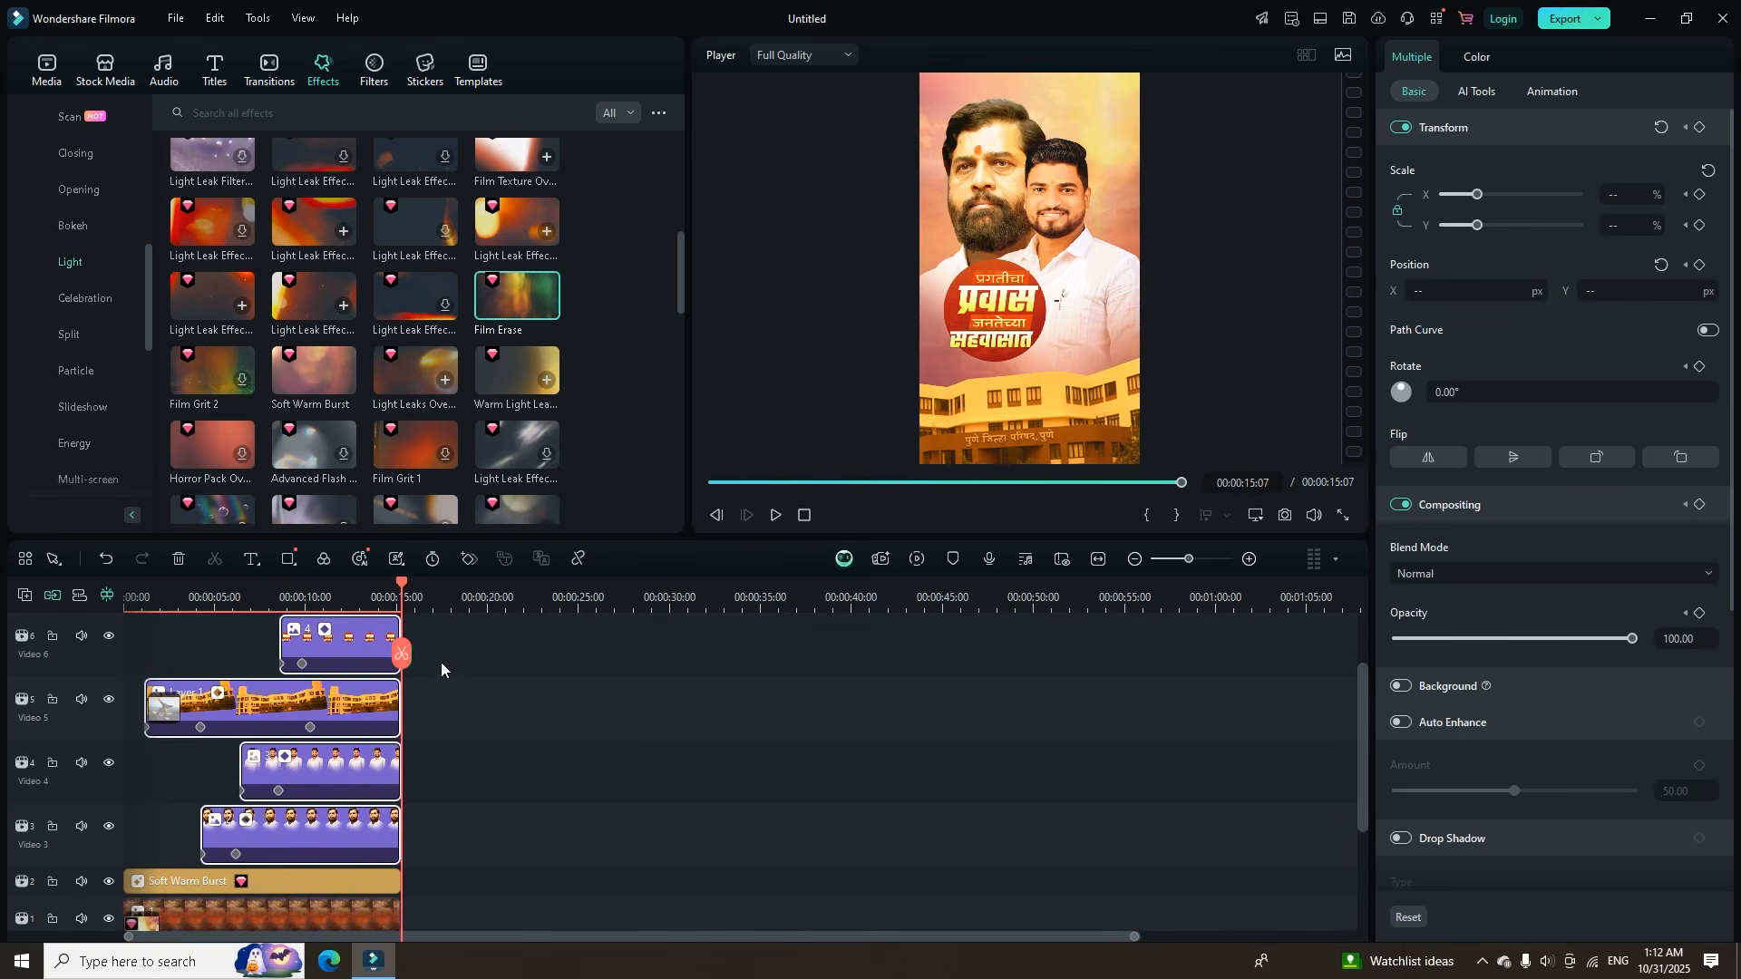
{"action": "left_click_drag", "start_coordinate": [402, 584], "coordinate": [383, 589]}
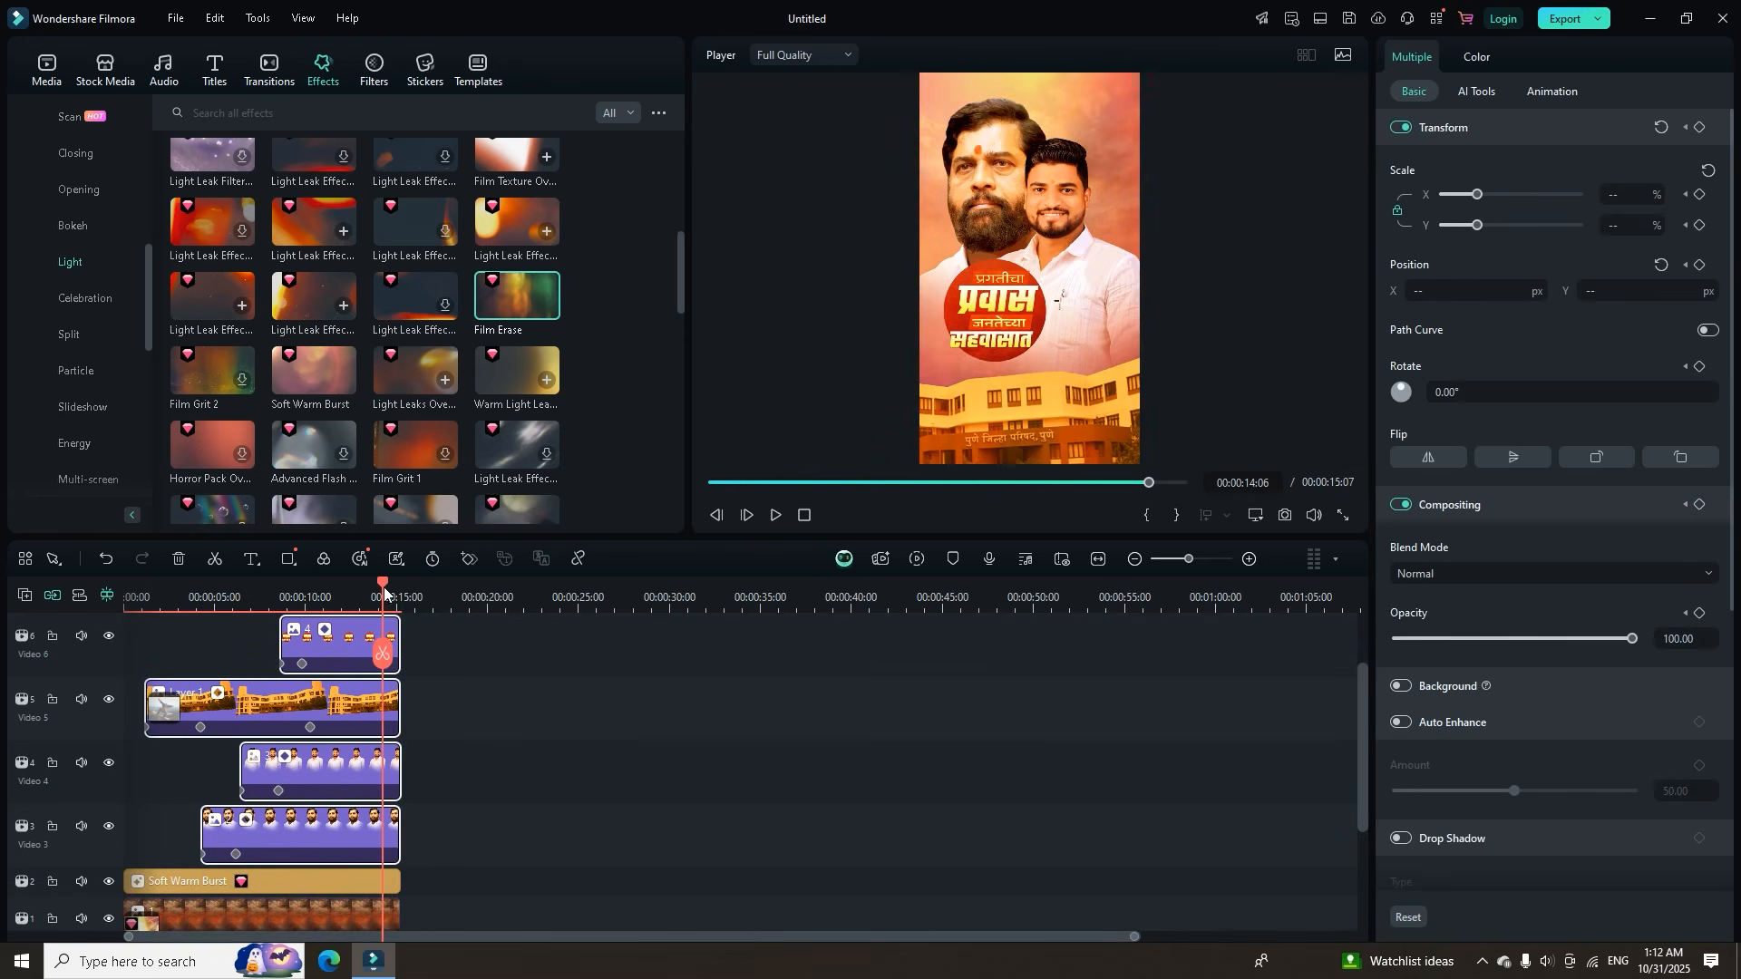
{"action": "left_click", "coordinate": [464, 562]}
Keyframe the selected clips' opacity at 0 at the video's end, 00:00:15:07, and preview the fade-out.
{"action": "left_click_drag", "start_coordinate": [379, 584], "coordinate": [401, 585]}
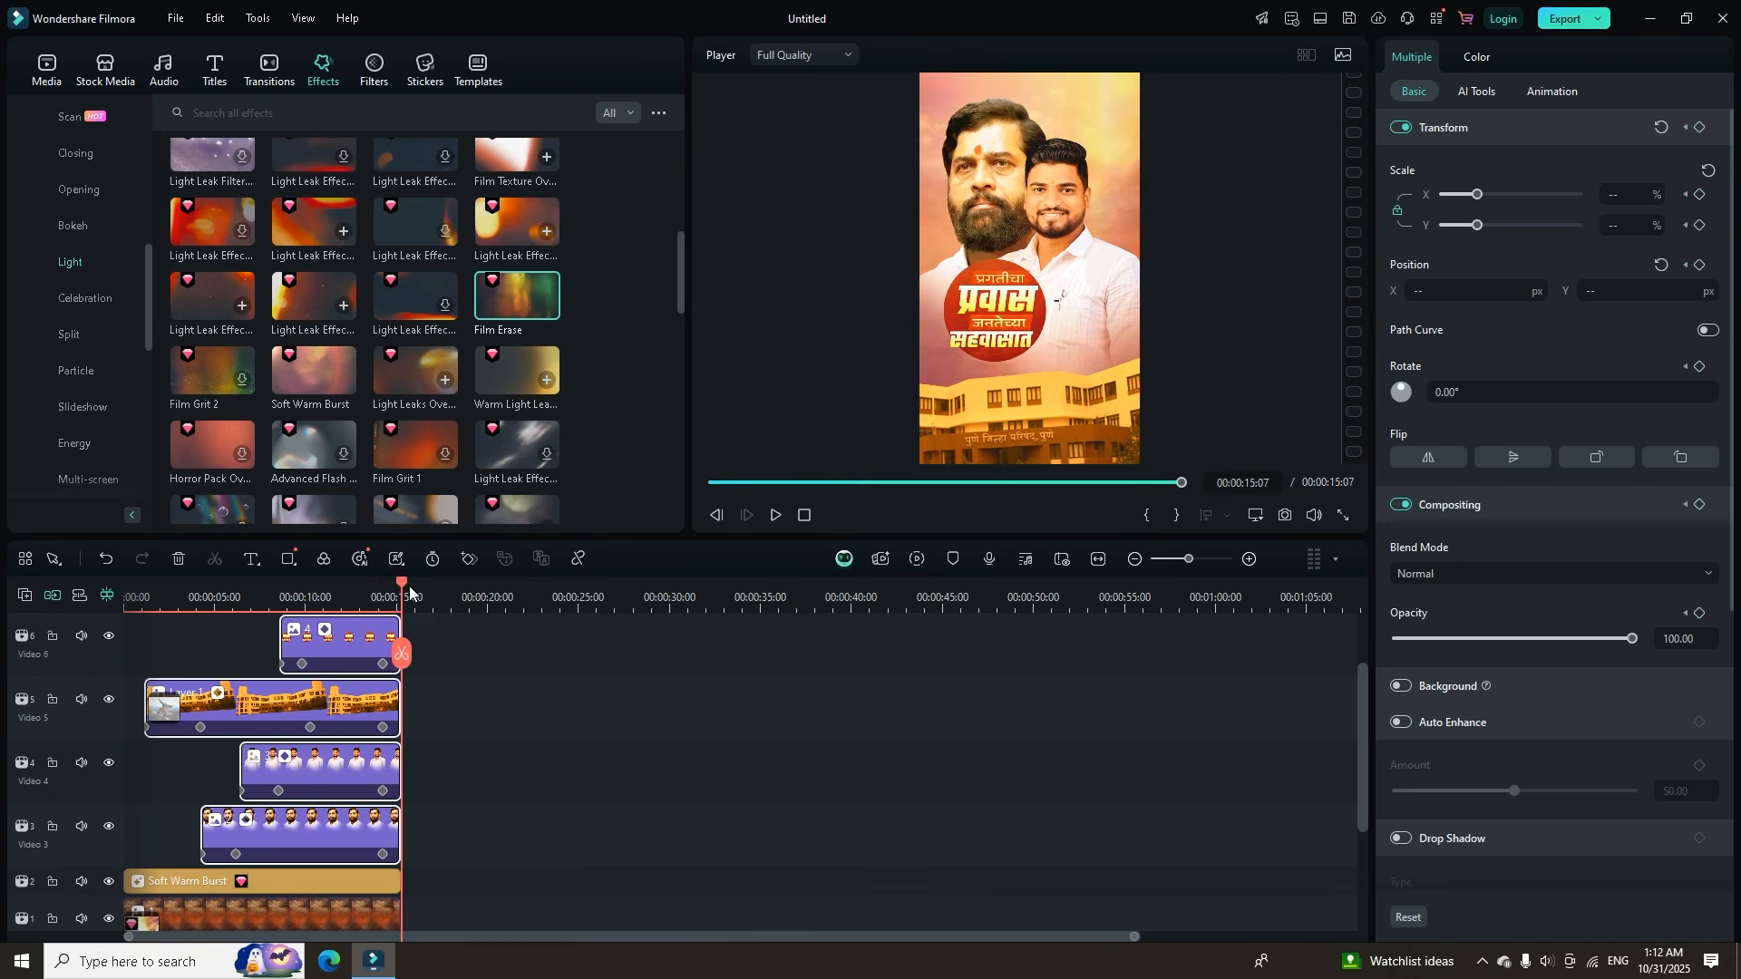
{"action": "left_click_drag", "start_coordinate": [1630, 639], "coordinate": [1122, 667]}
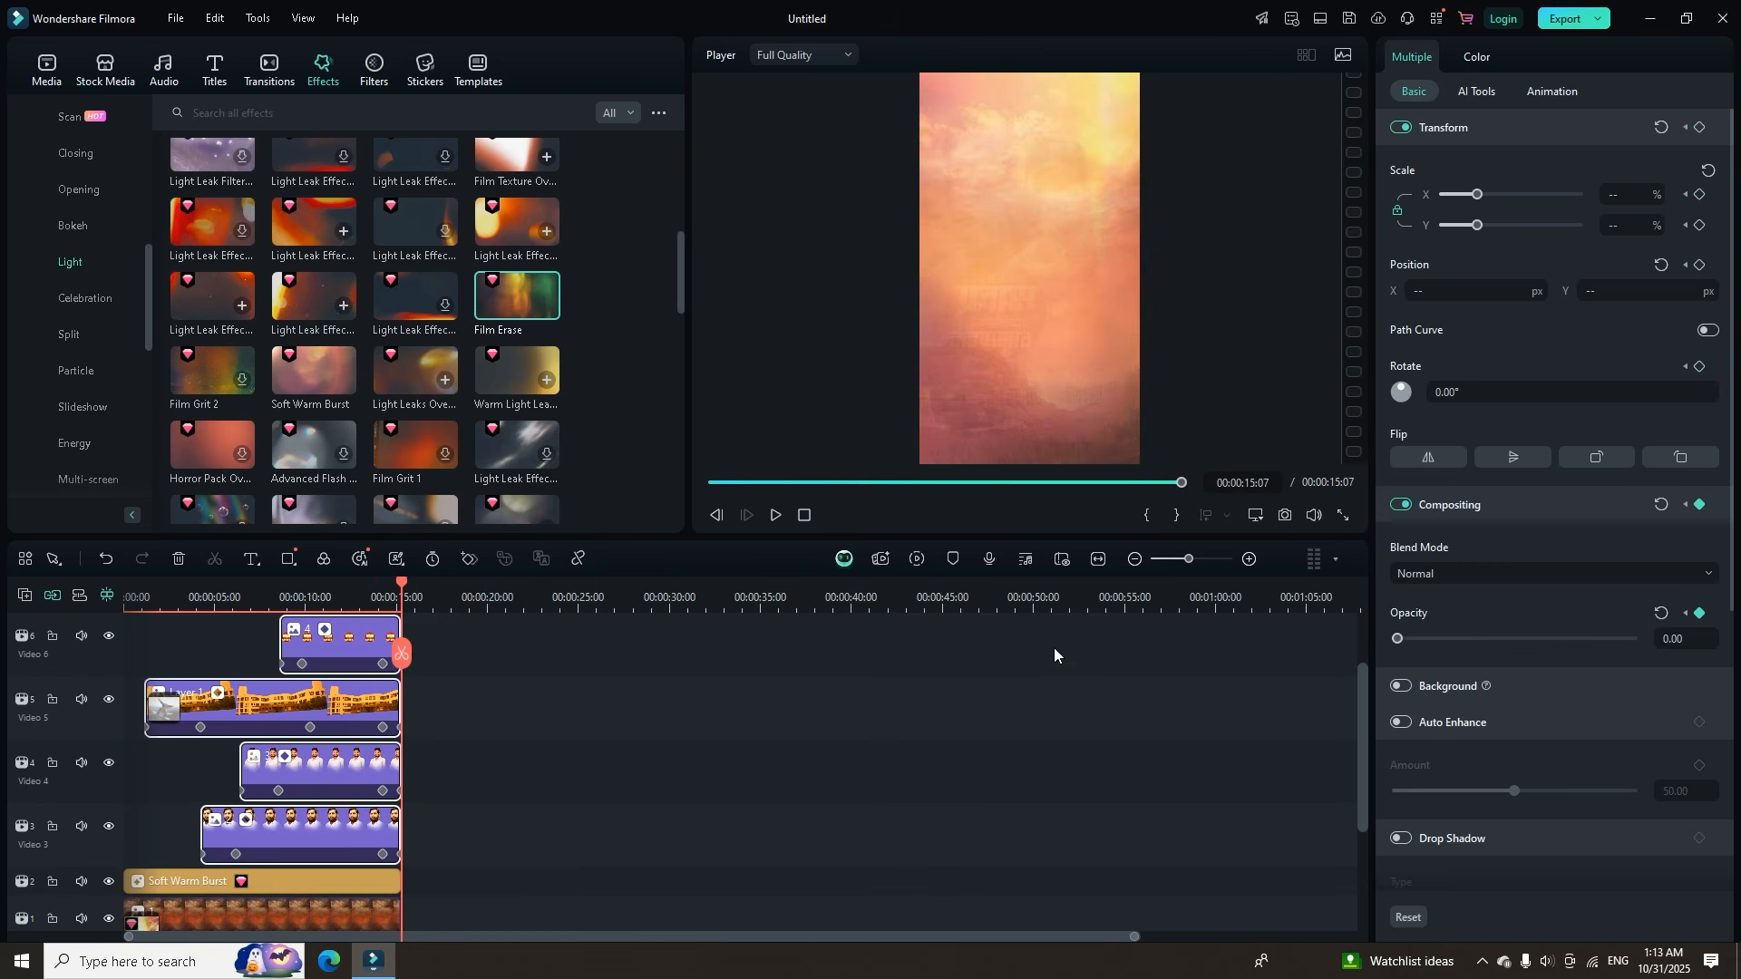
{"action": "left_click_drag", "start_coordinate": [403, 583], "coordinate": [358, 586]}
{"action": "scroll", "coordinate": [433, 693], "scroll_direction": "up", "scroll_amount": 2}
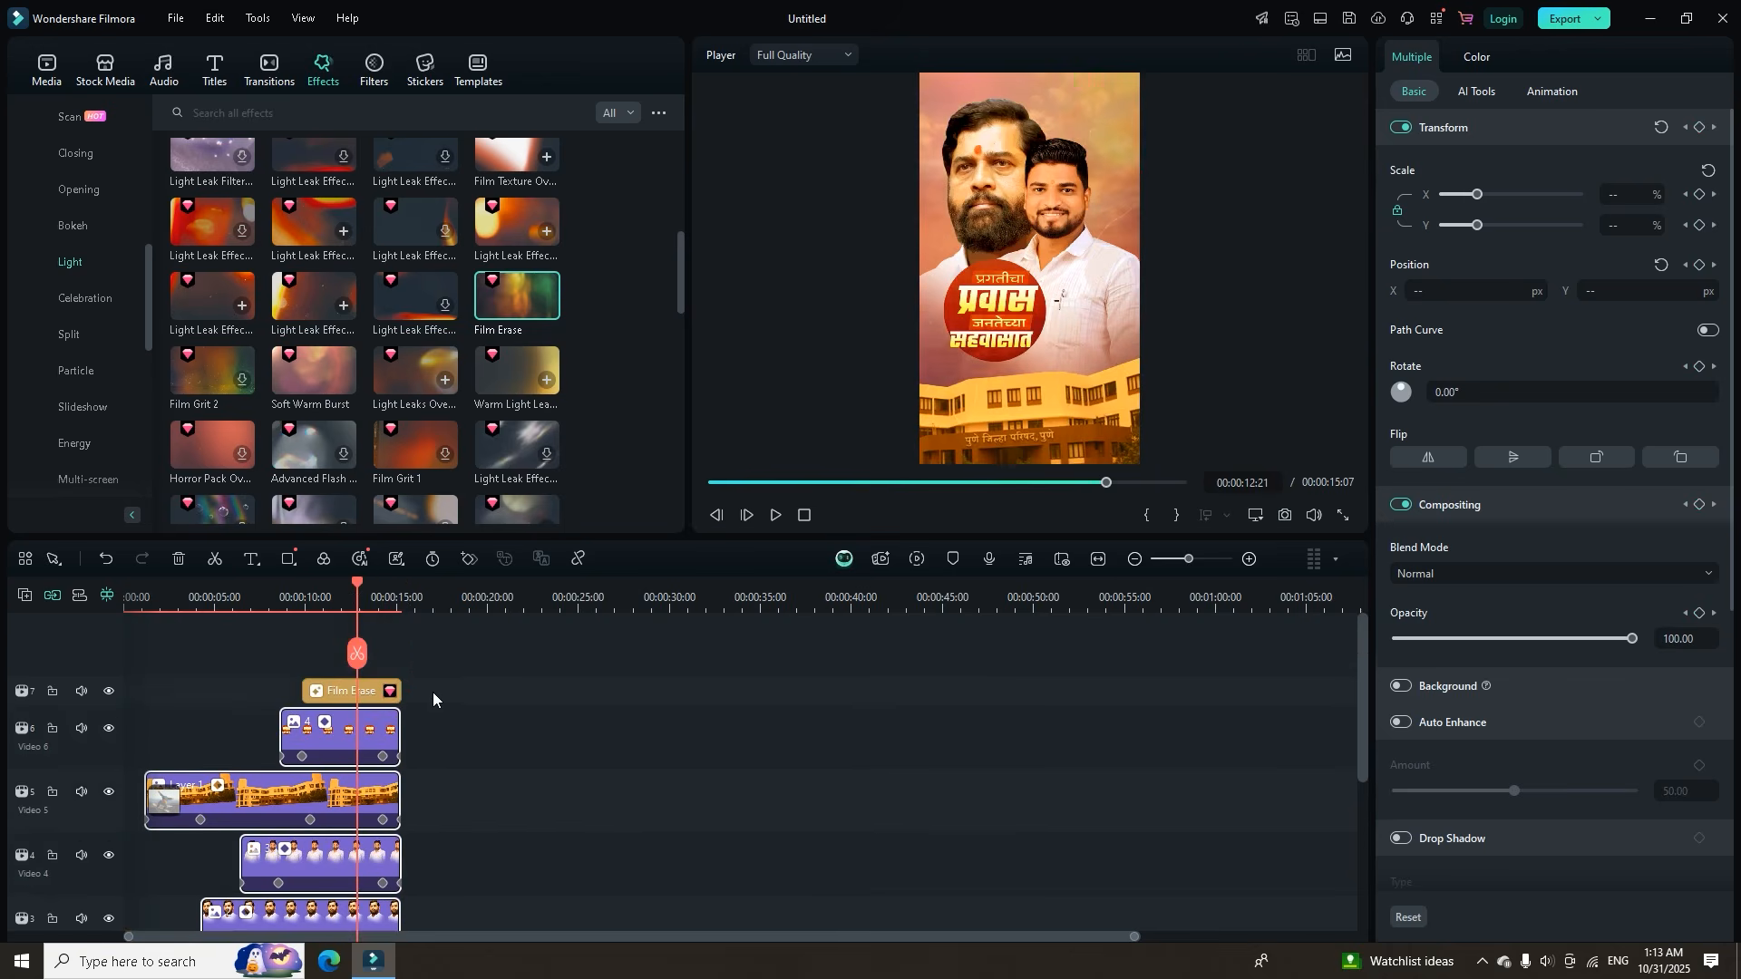
{"action": "key", "text": "space"}
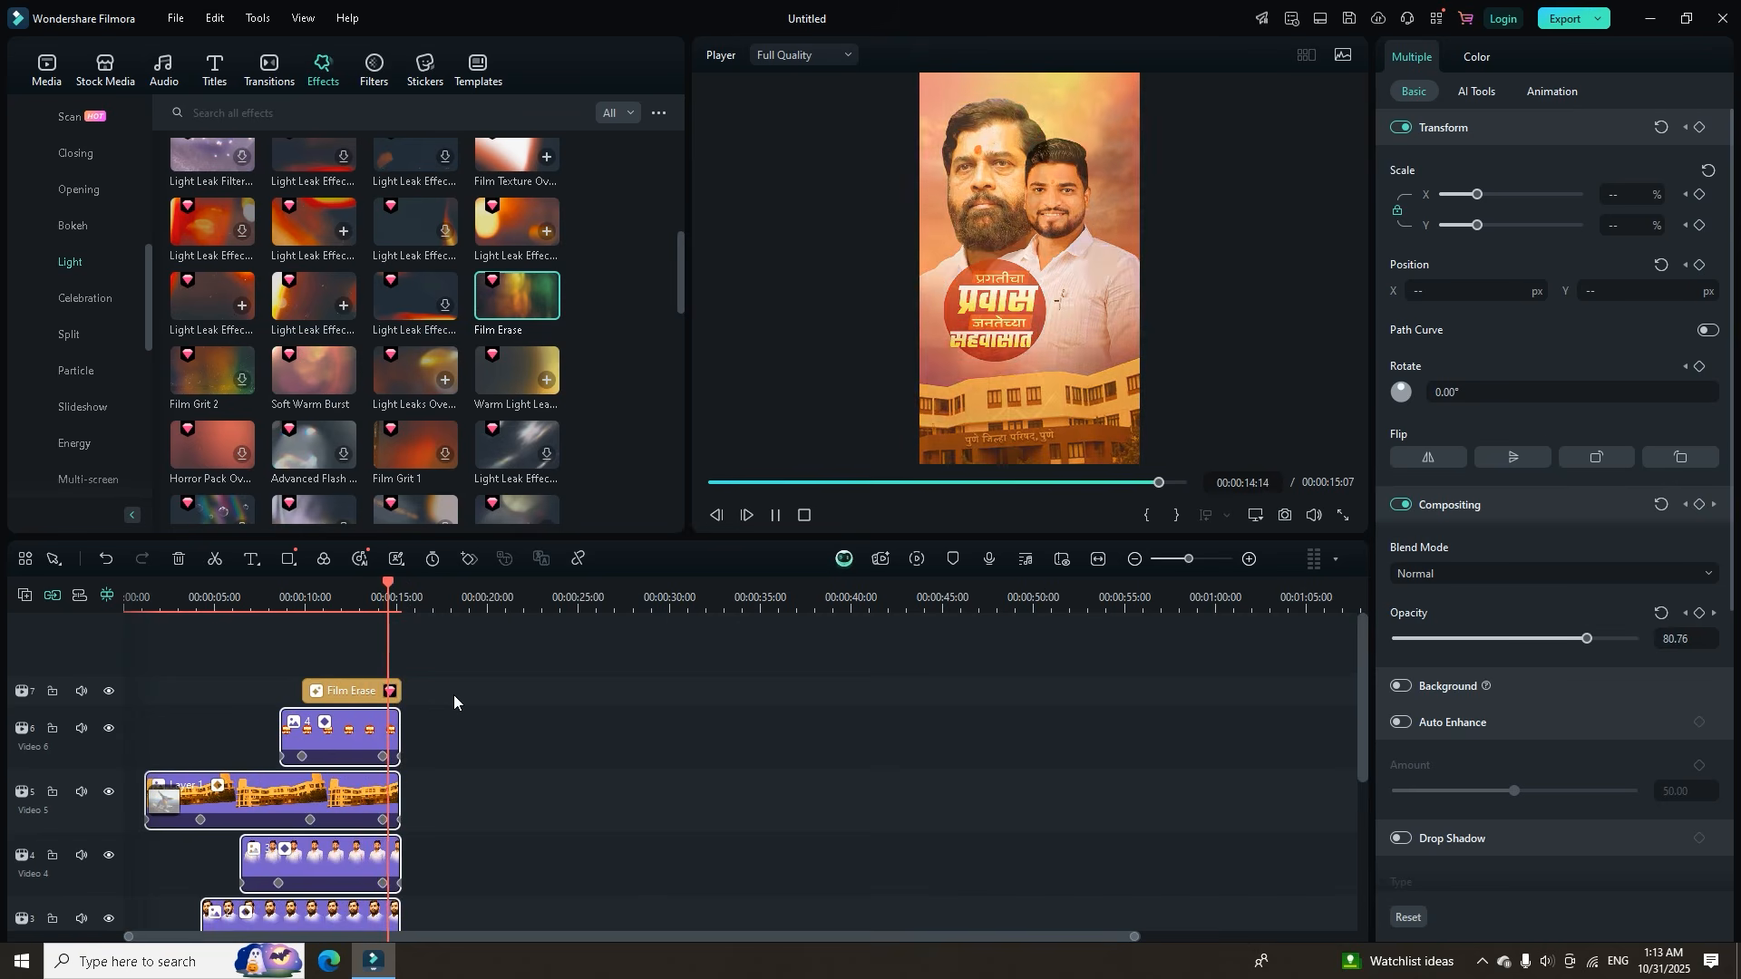
{"action": "scroll", "coordinate": [454, 696], "scroll_direction": "down", "scroll_amount": 3}
{"action": "key", "text": "space"}
{"action": "key", "text": "space"}
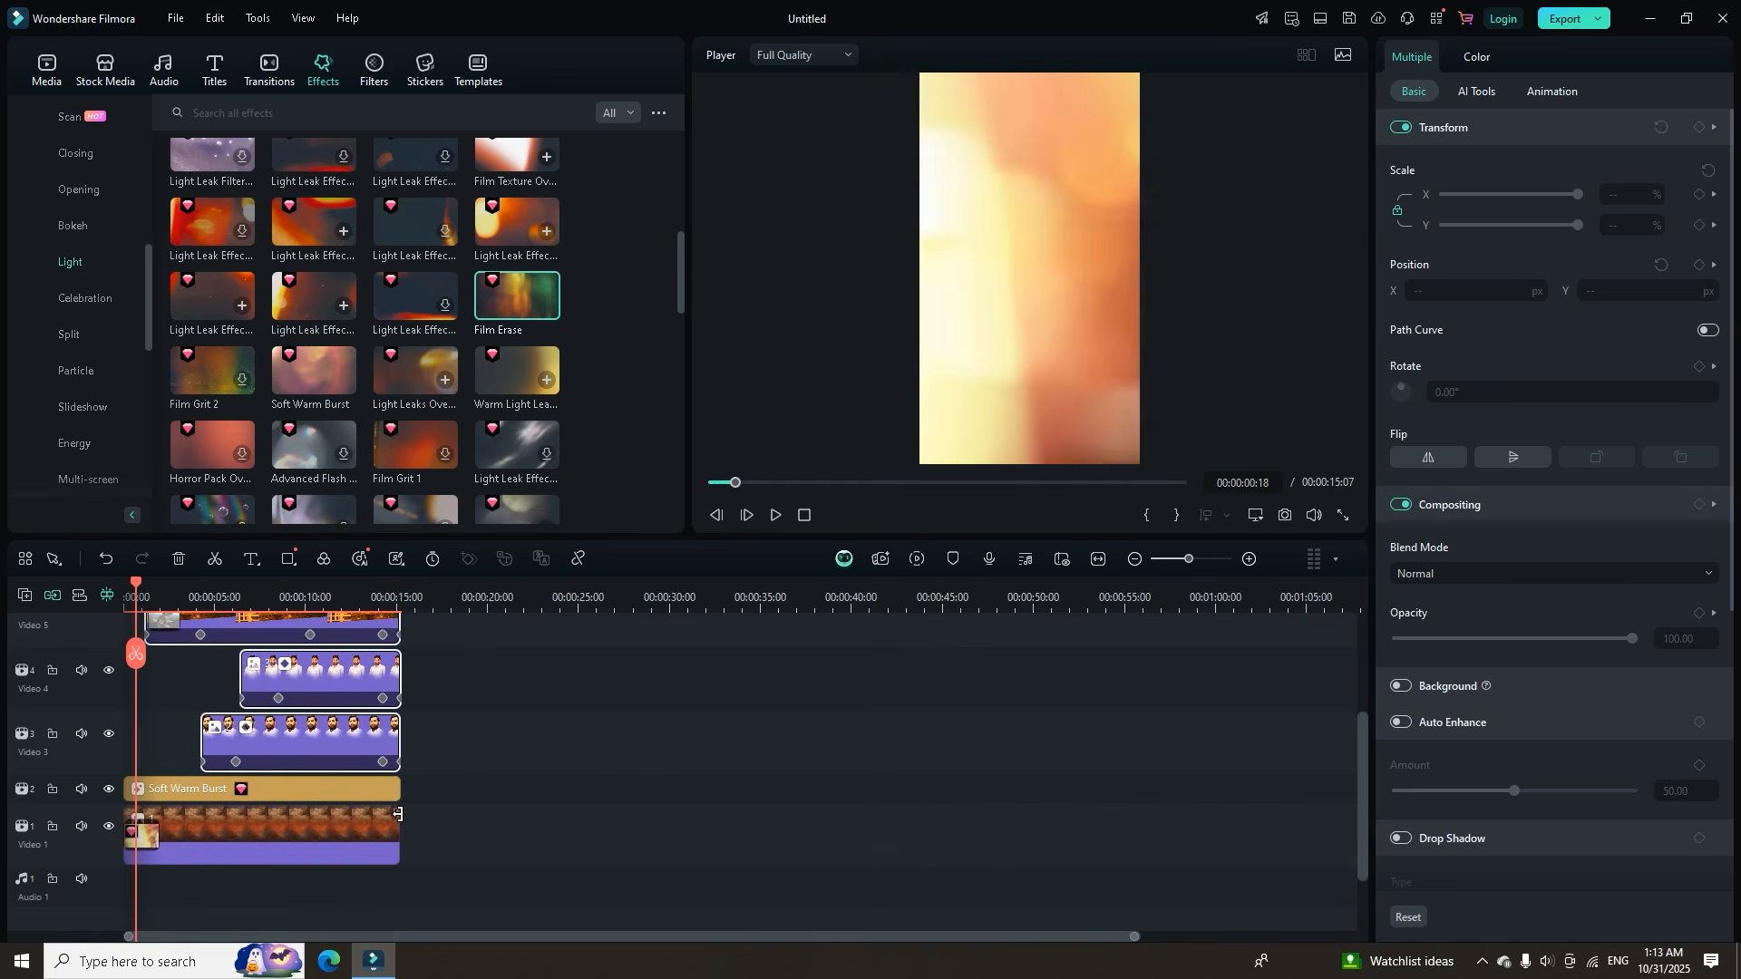
Place the political election videooo image after the first background, ending at 00:00:37:07, and join the two with a Lens Zoom transition.
{"action": "left_click", "coordinate": [34, 84]}
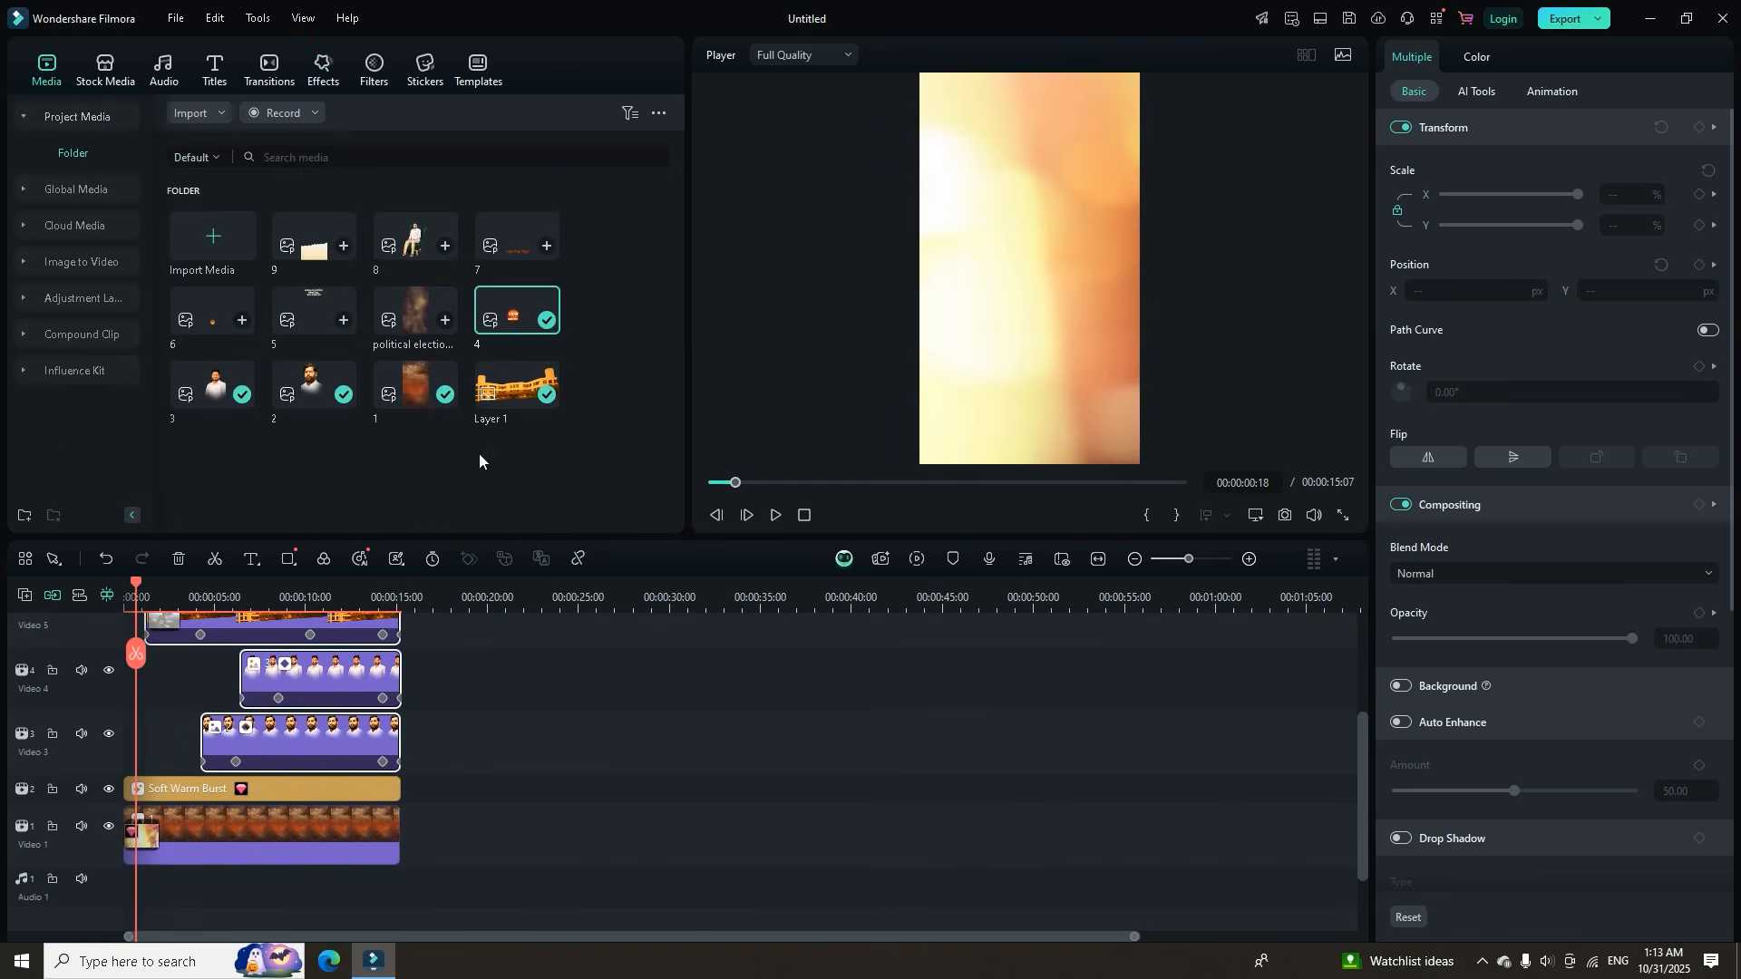
{"action": "left_click_drag", "start_coordinate": [415, 330], "coordinate": [800, 825]}
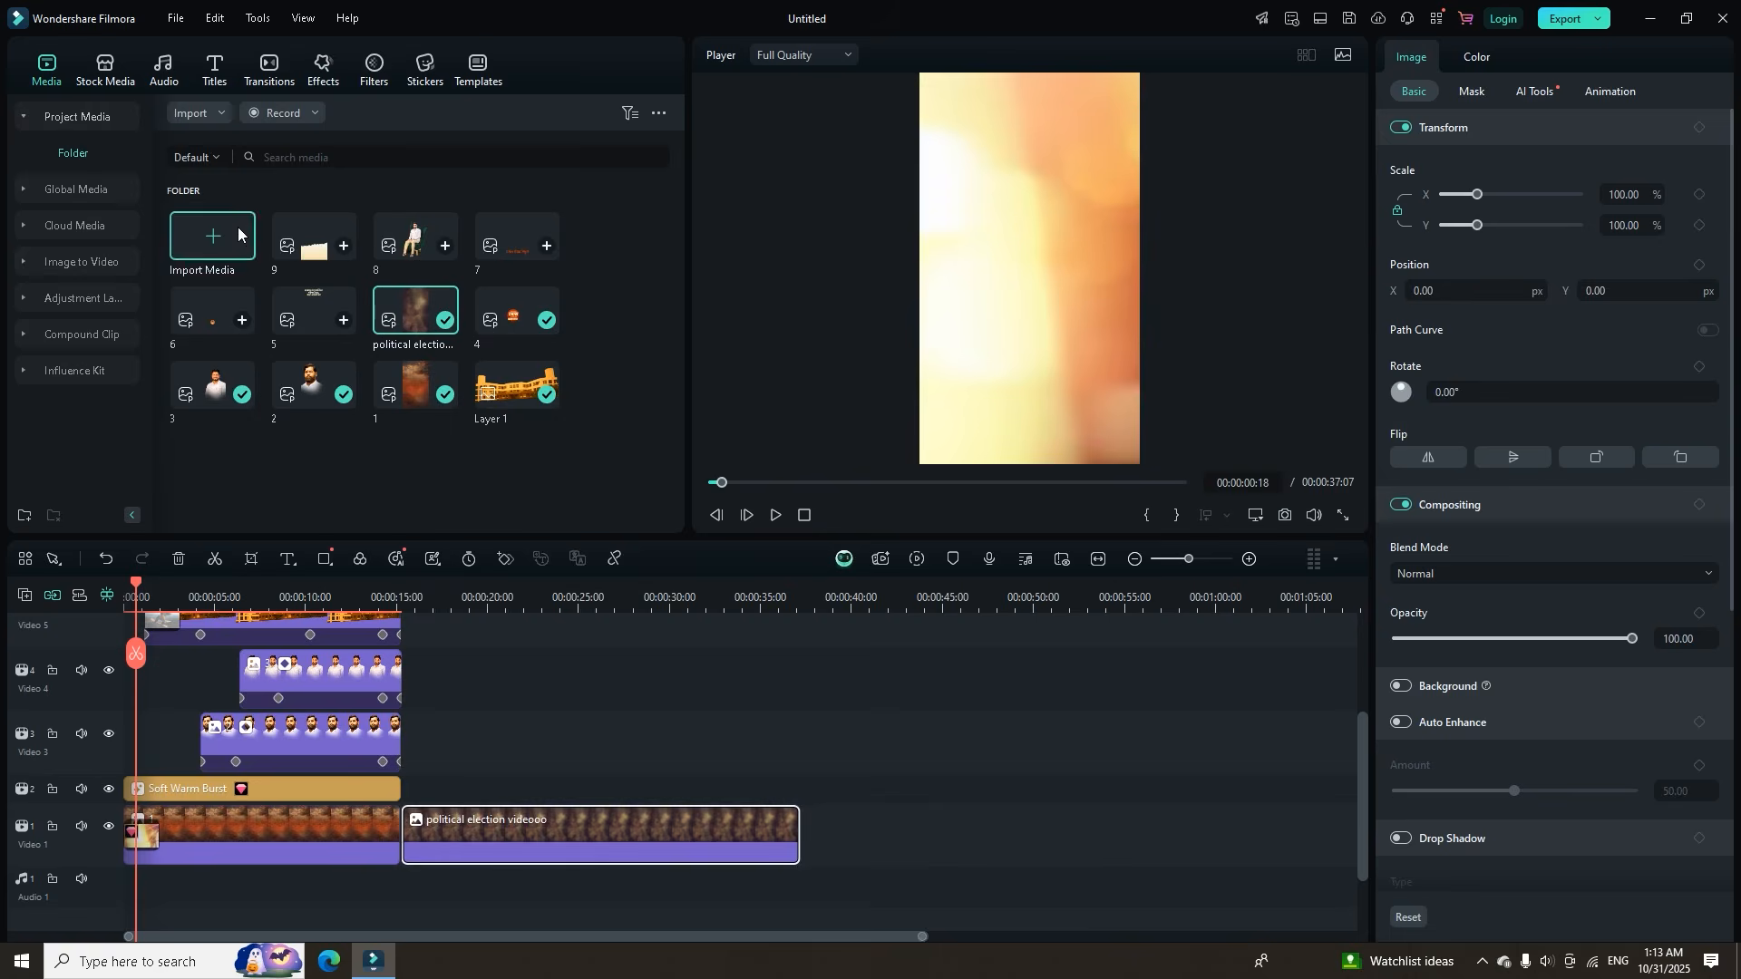
{"action": "left_click", "coordinate": [269, 68]}
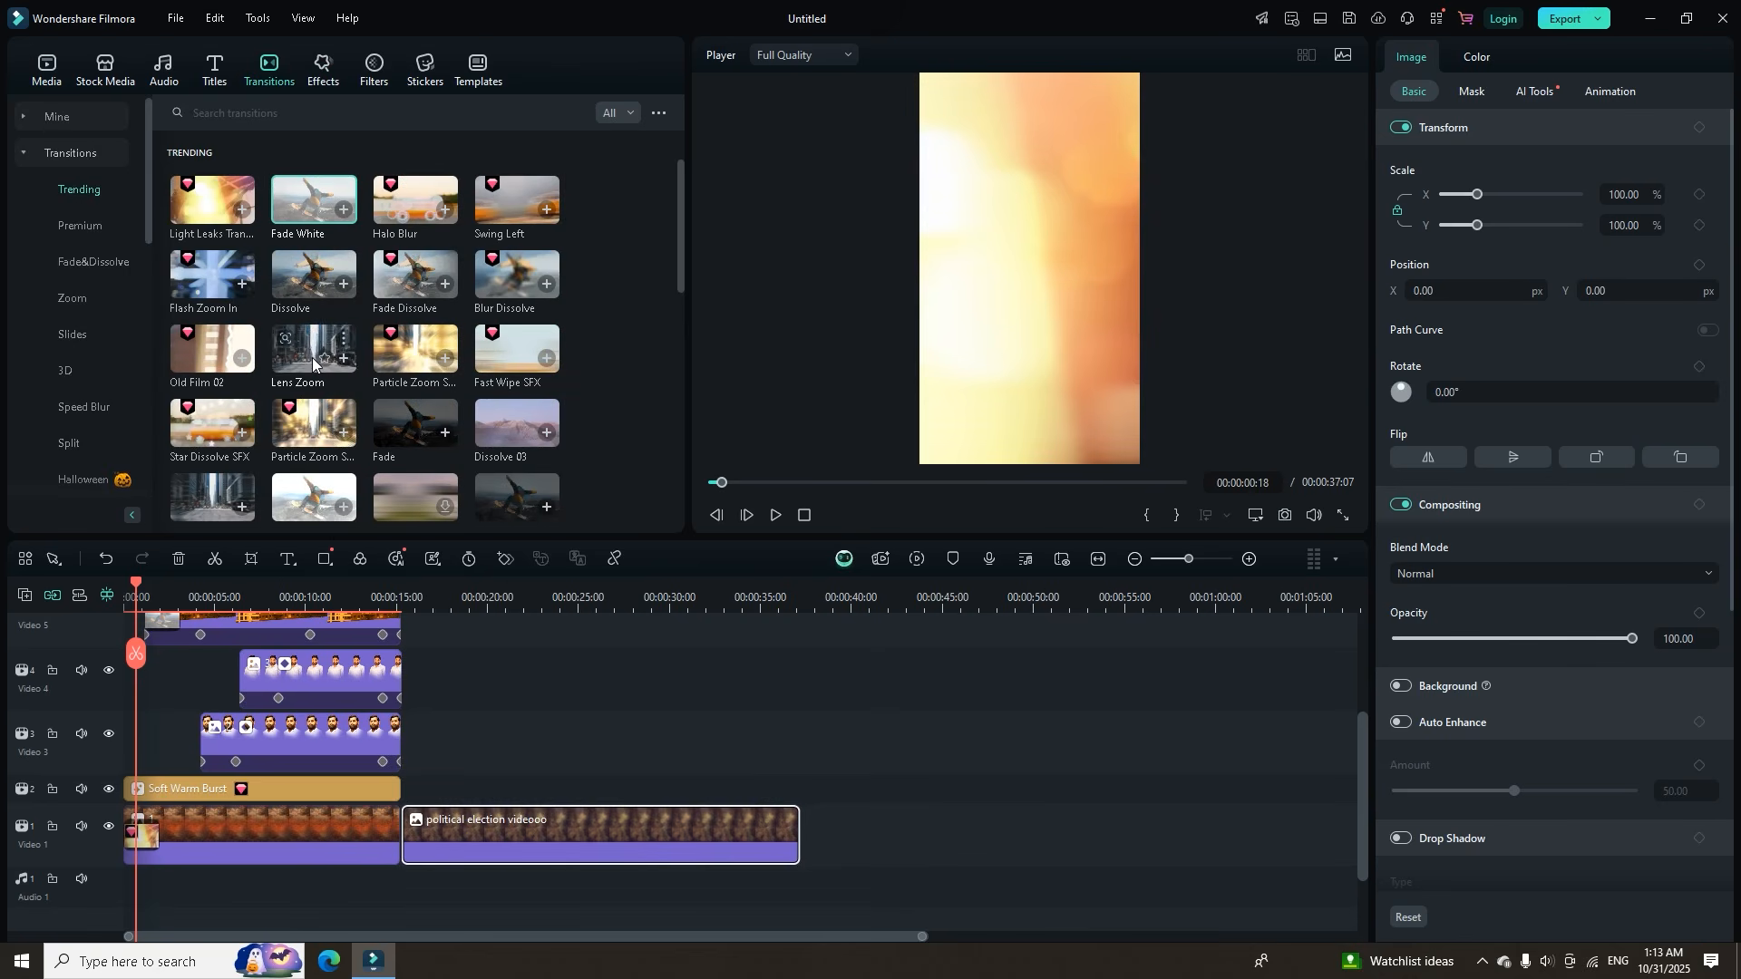
{"action": "left_click_drag", "start_coordinate": [312, 357], "coordinate": [401, 832]}
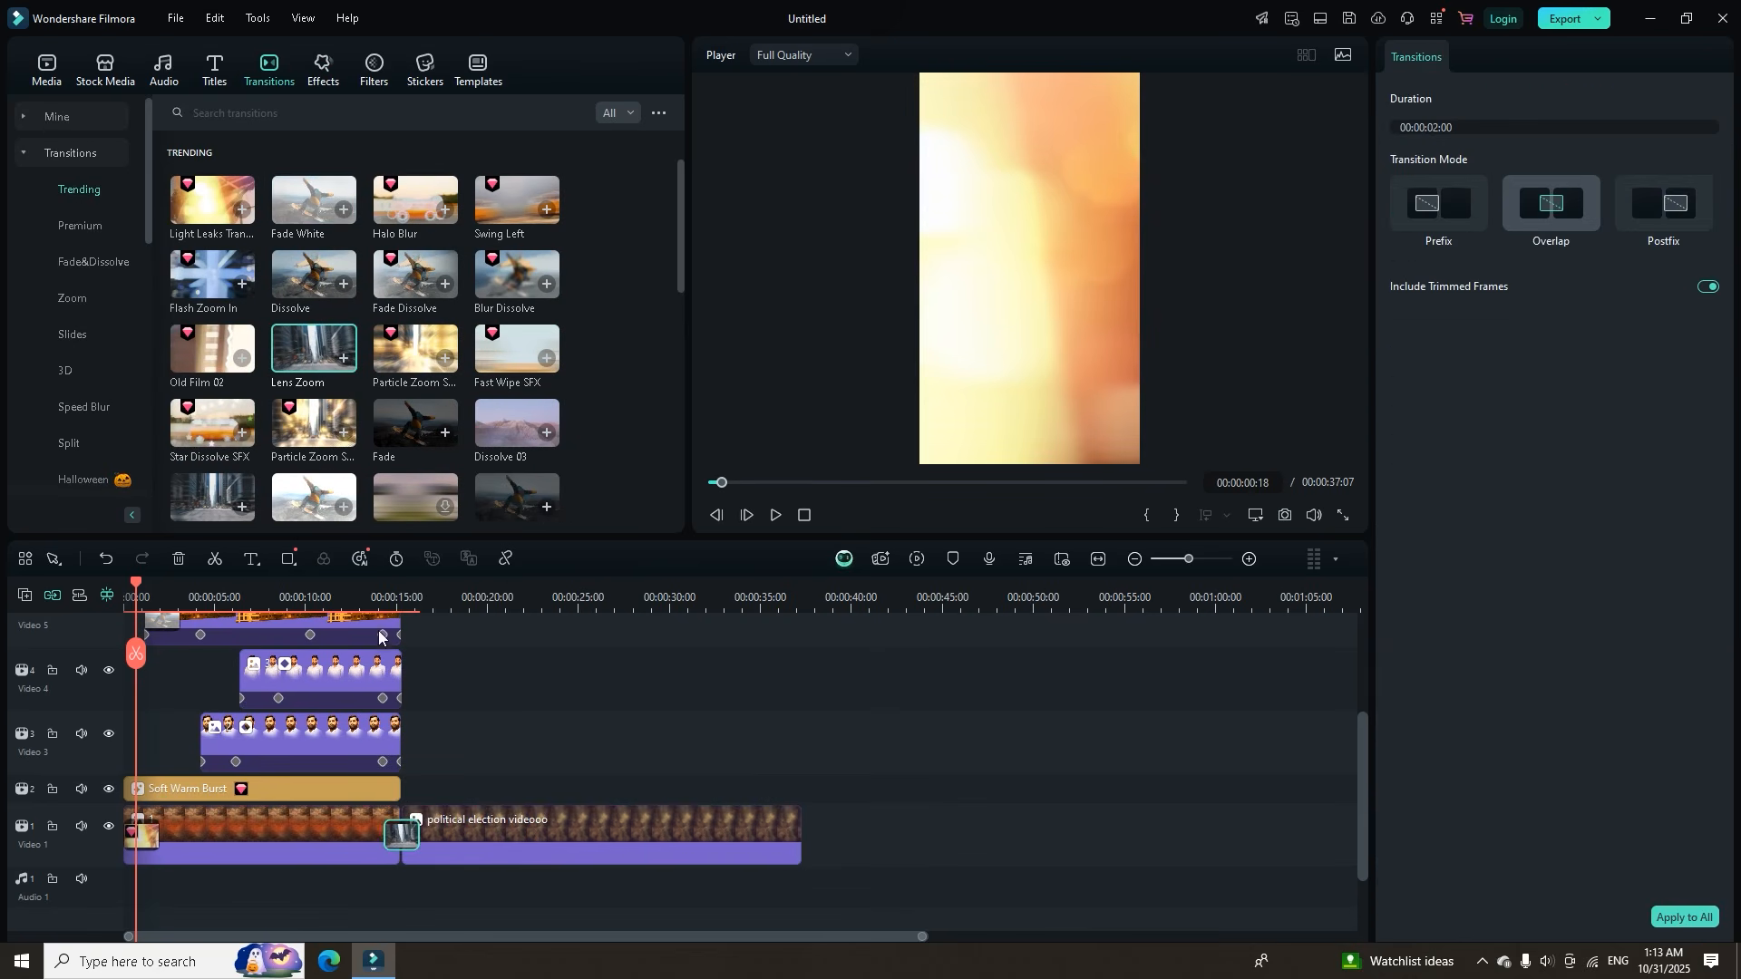
{"action": "left_click", "coordinate": [373, 583]}
{"action": "key", "text": "space"}
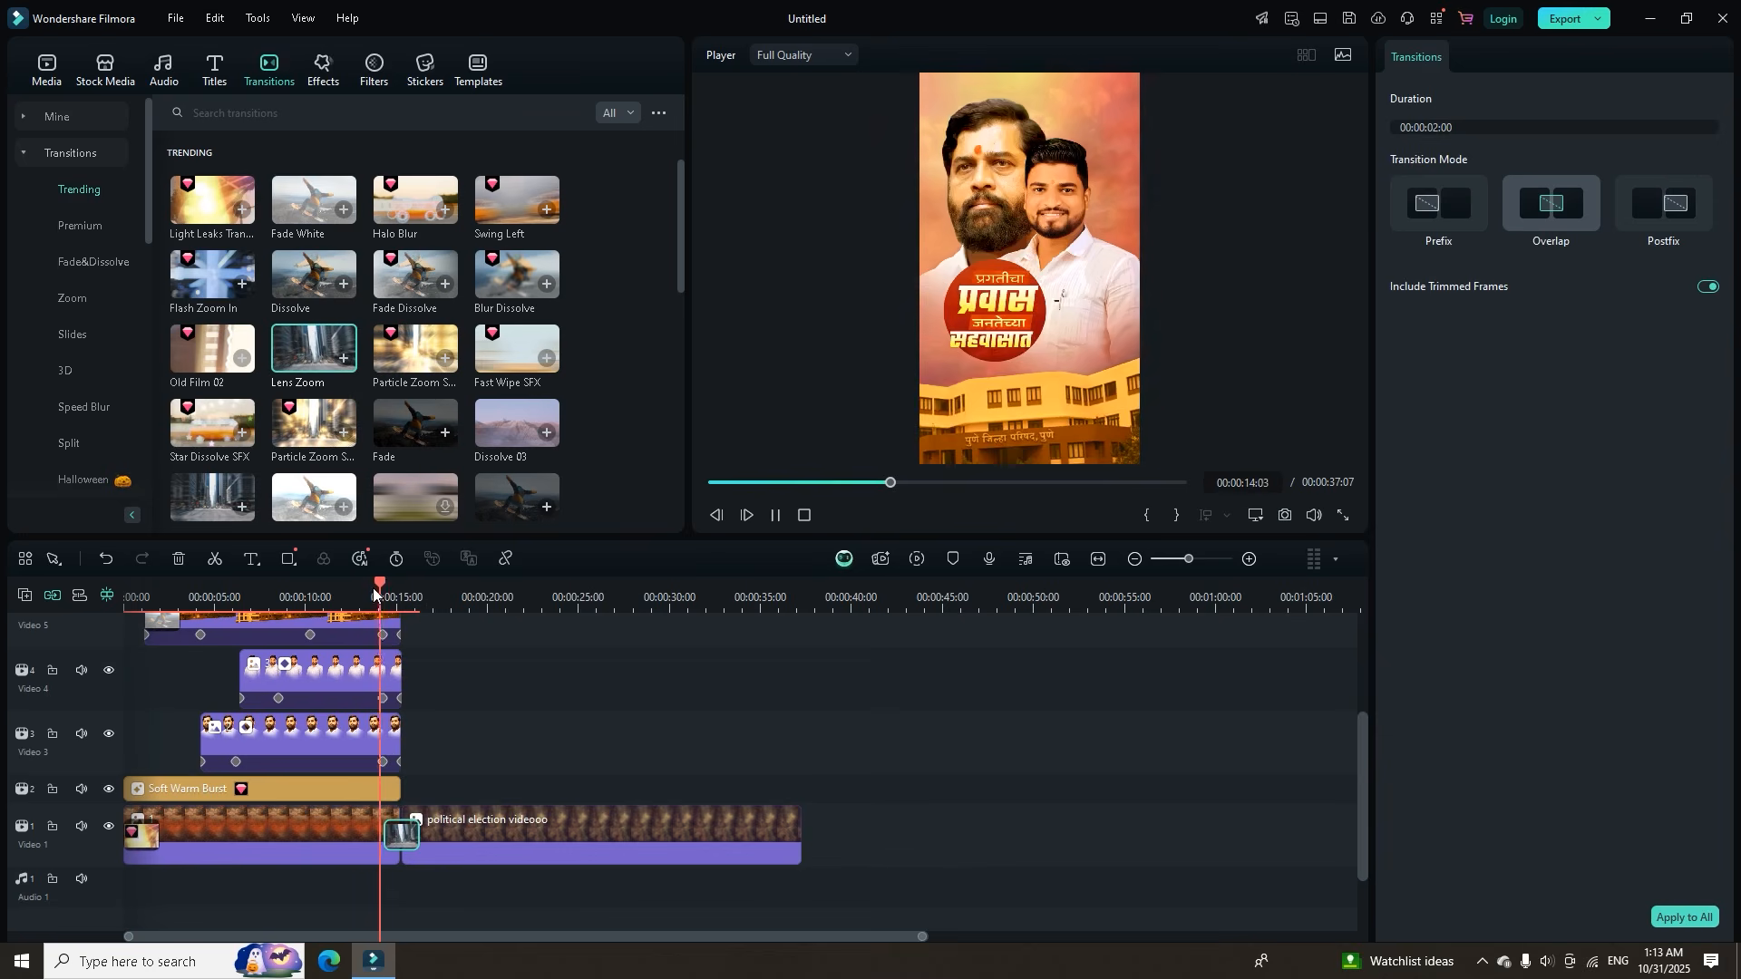
Search the transitions for "color", try Color Distance between the two background clips, and preview it.
{"action": "key", "text": "space"}
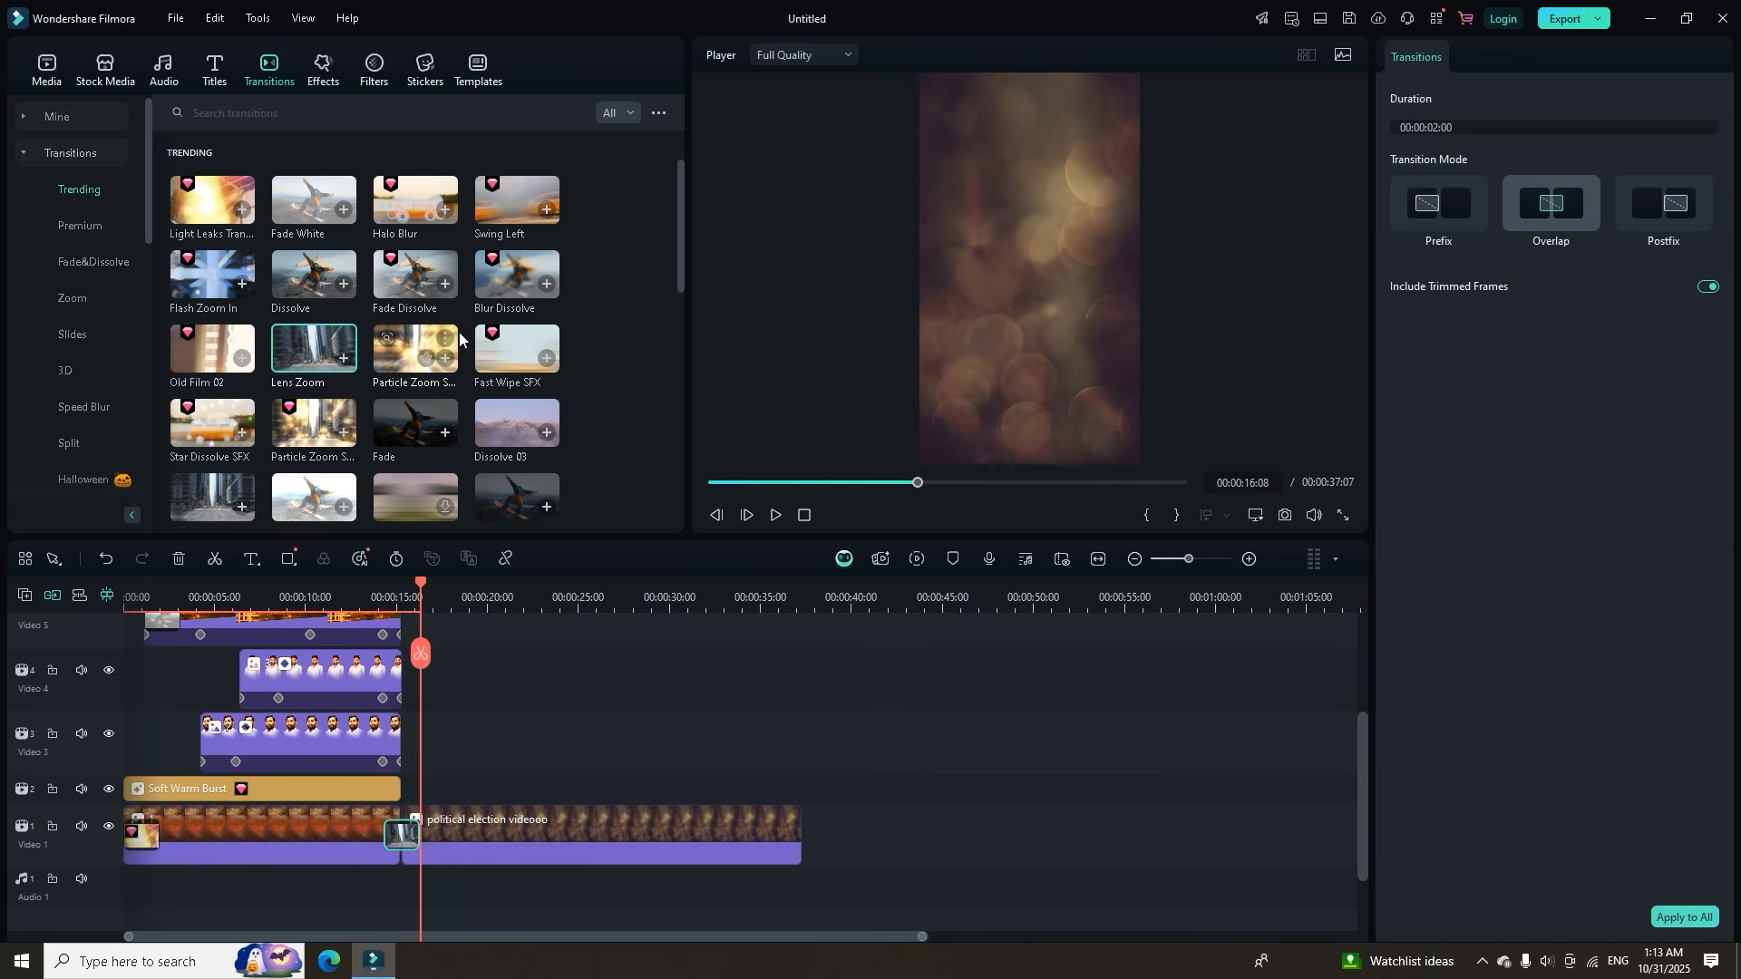
{"action": "left_click", "coordinate": [375, 112]}
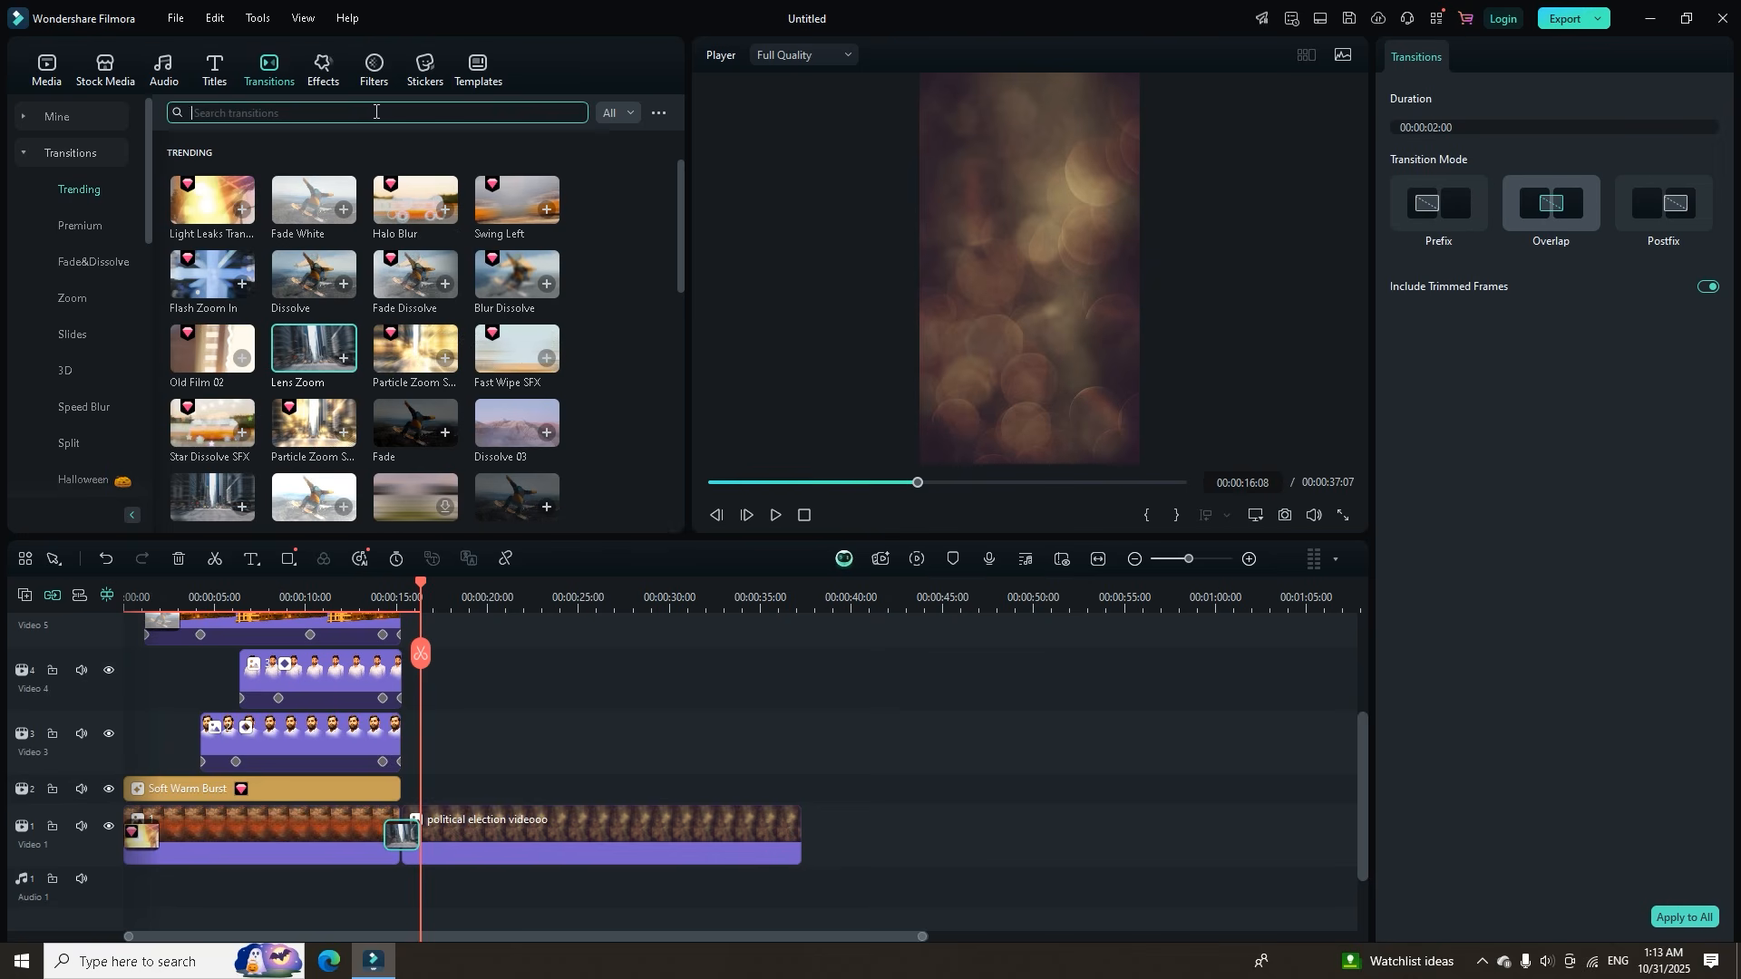
{"action": "type", "text": "color"}
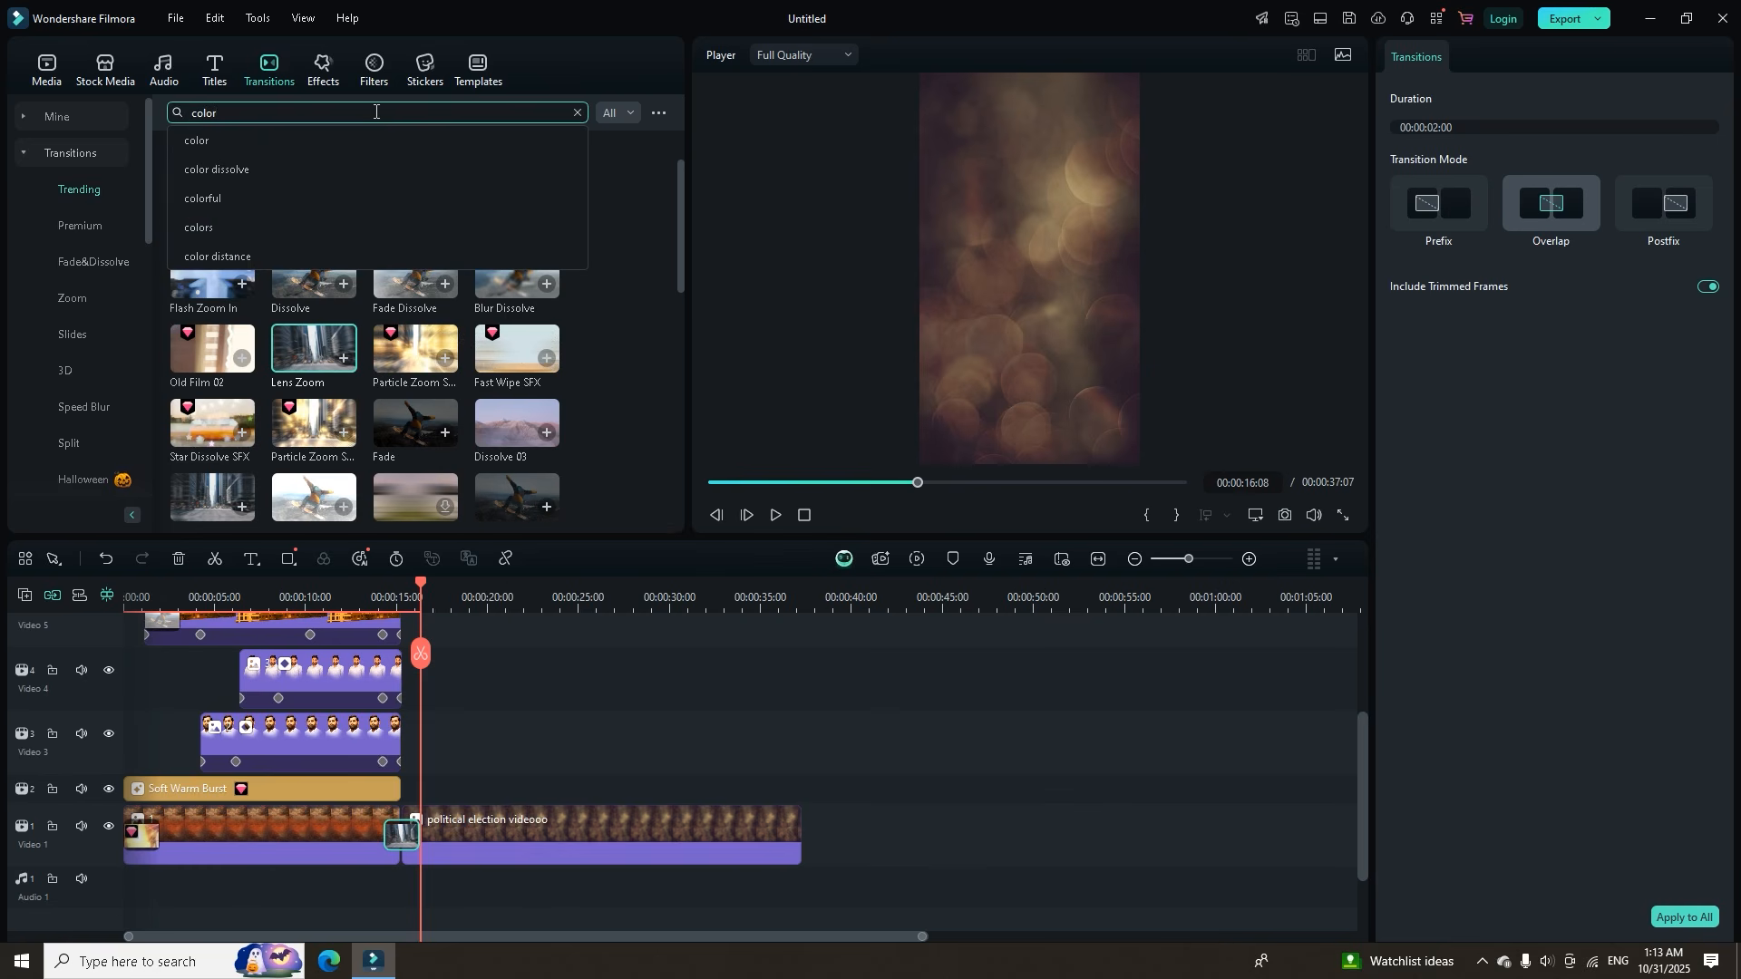
{"action": "left_click", "coordinate": [212, 145]}
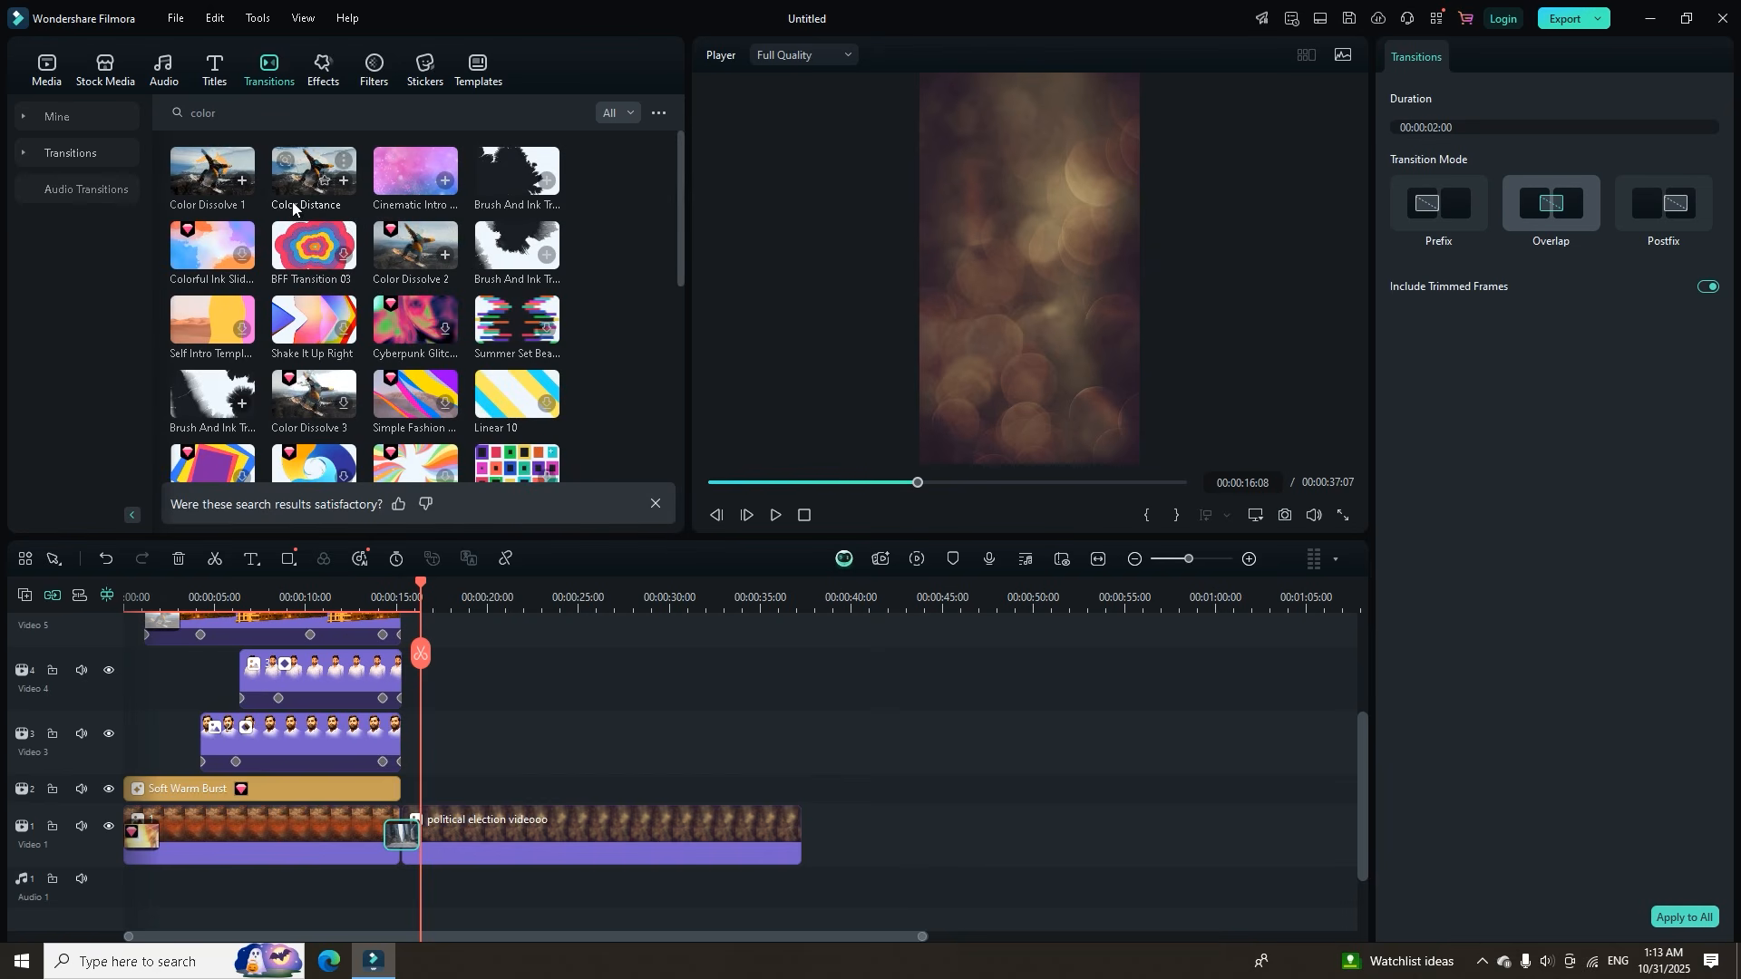
{"action": "left_click_drag", "start_coordinate": [293, 207], "coordinate": [401, 834]}
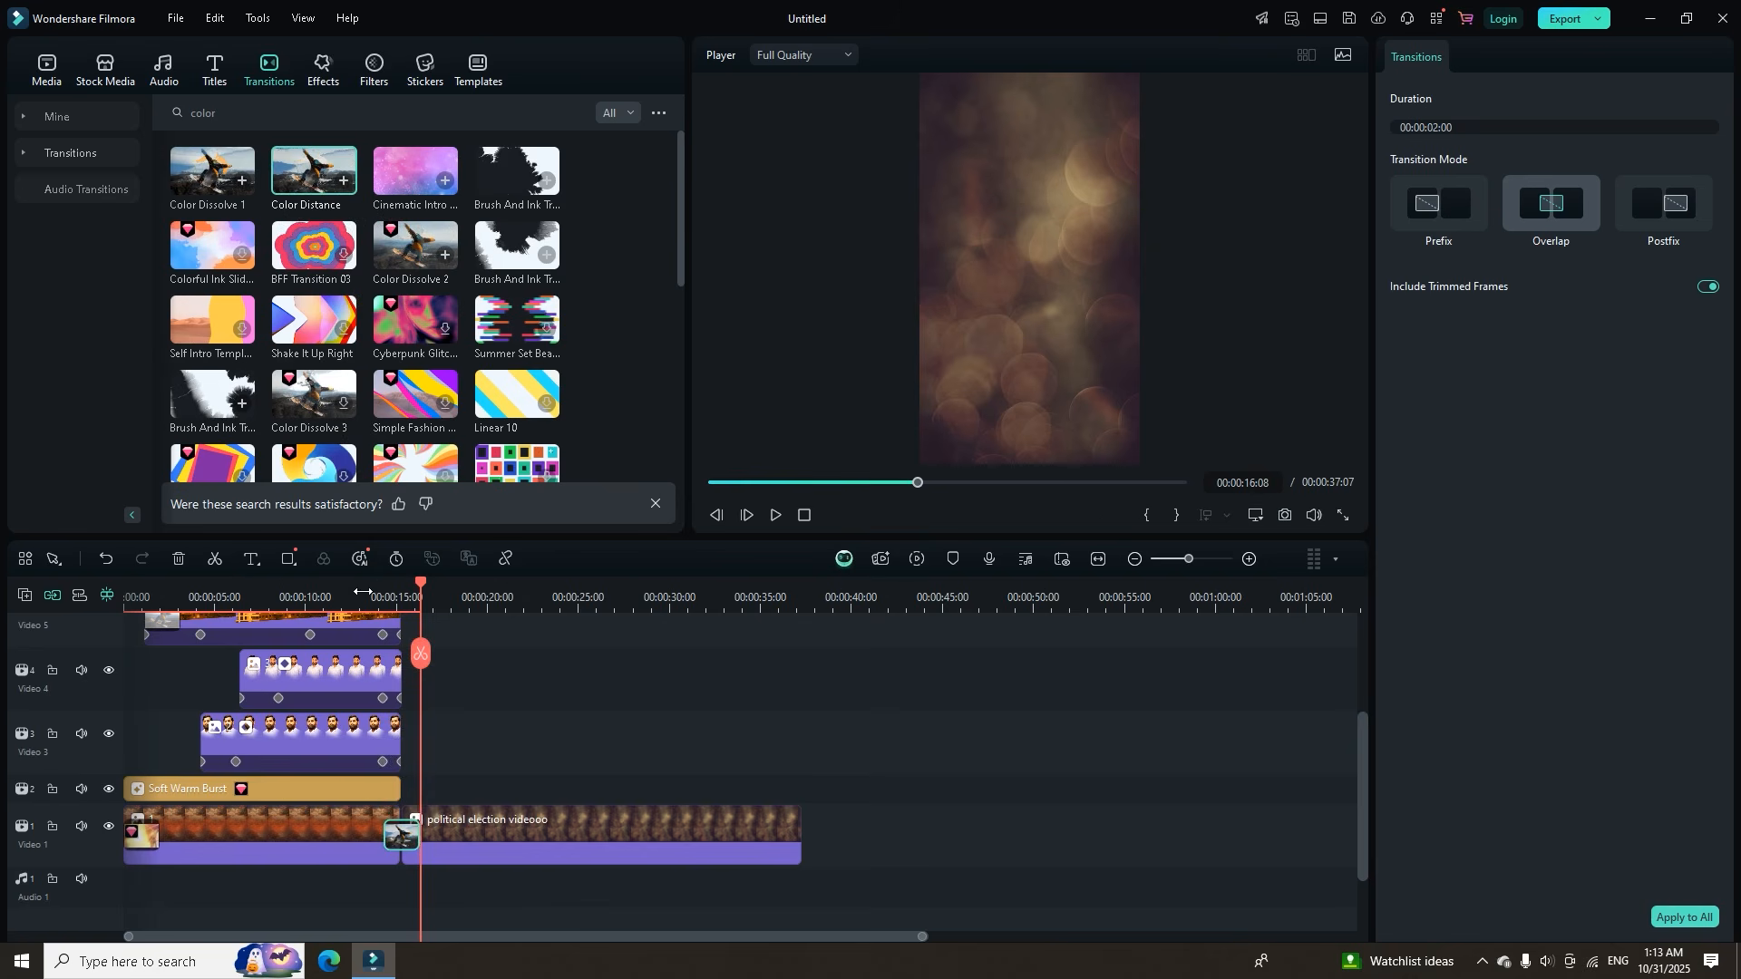
{"action": "left_click", "coordinate": [363, 592]}
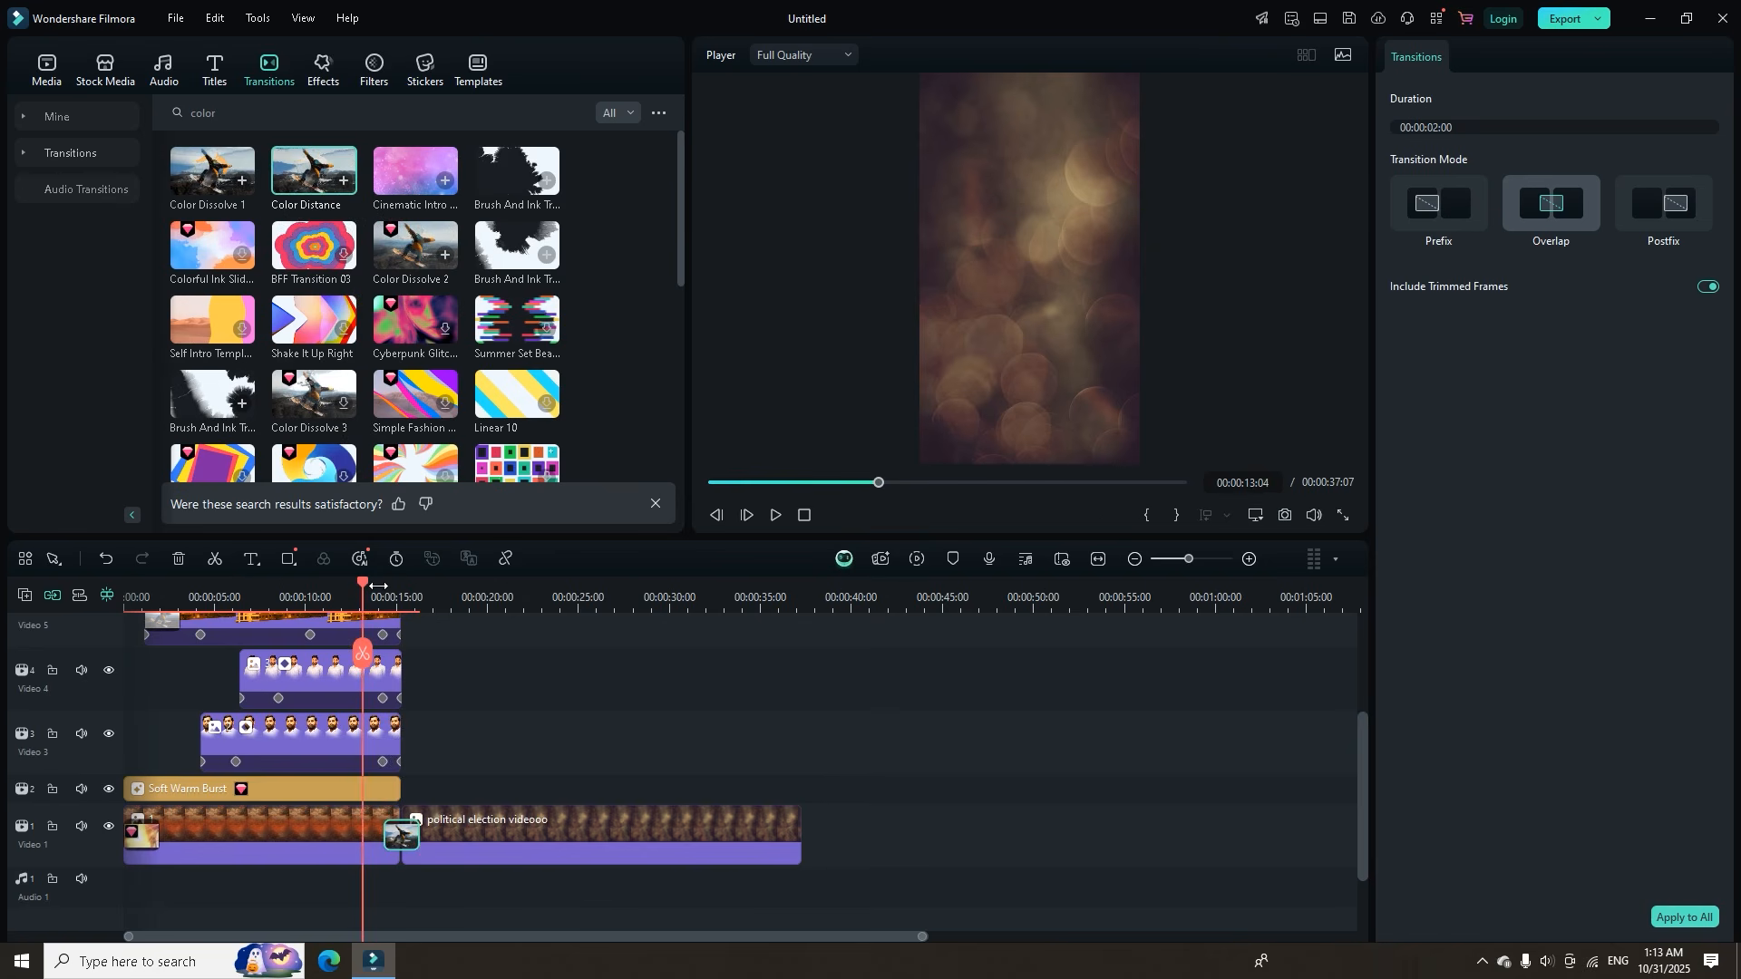
{"action": "scroll", "coordinate": [451, 699], "scroll_direction": "up", "scroll_amount": 1}
{"action": "key", "text": "space"}
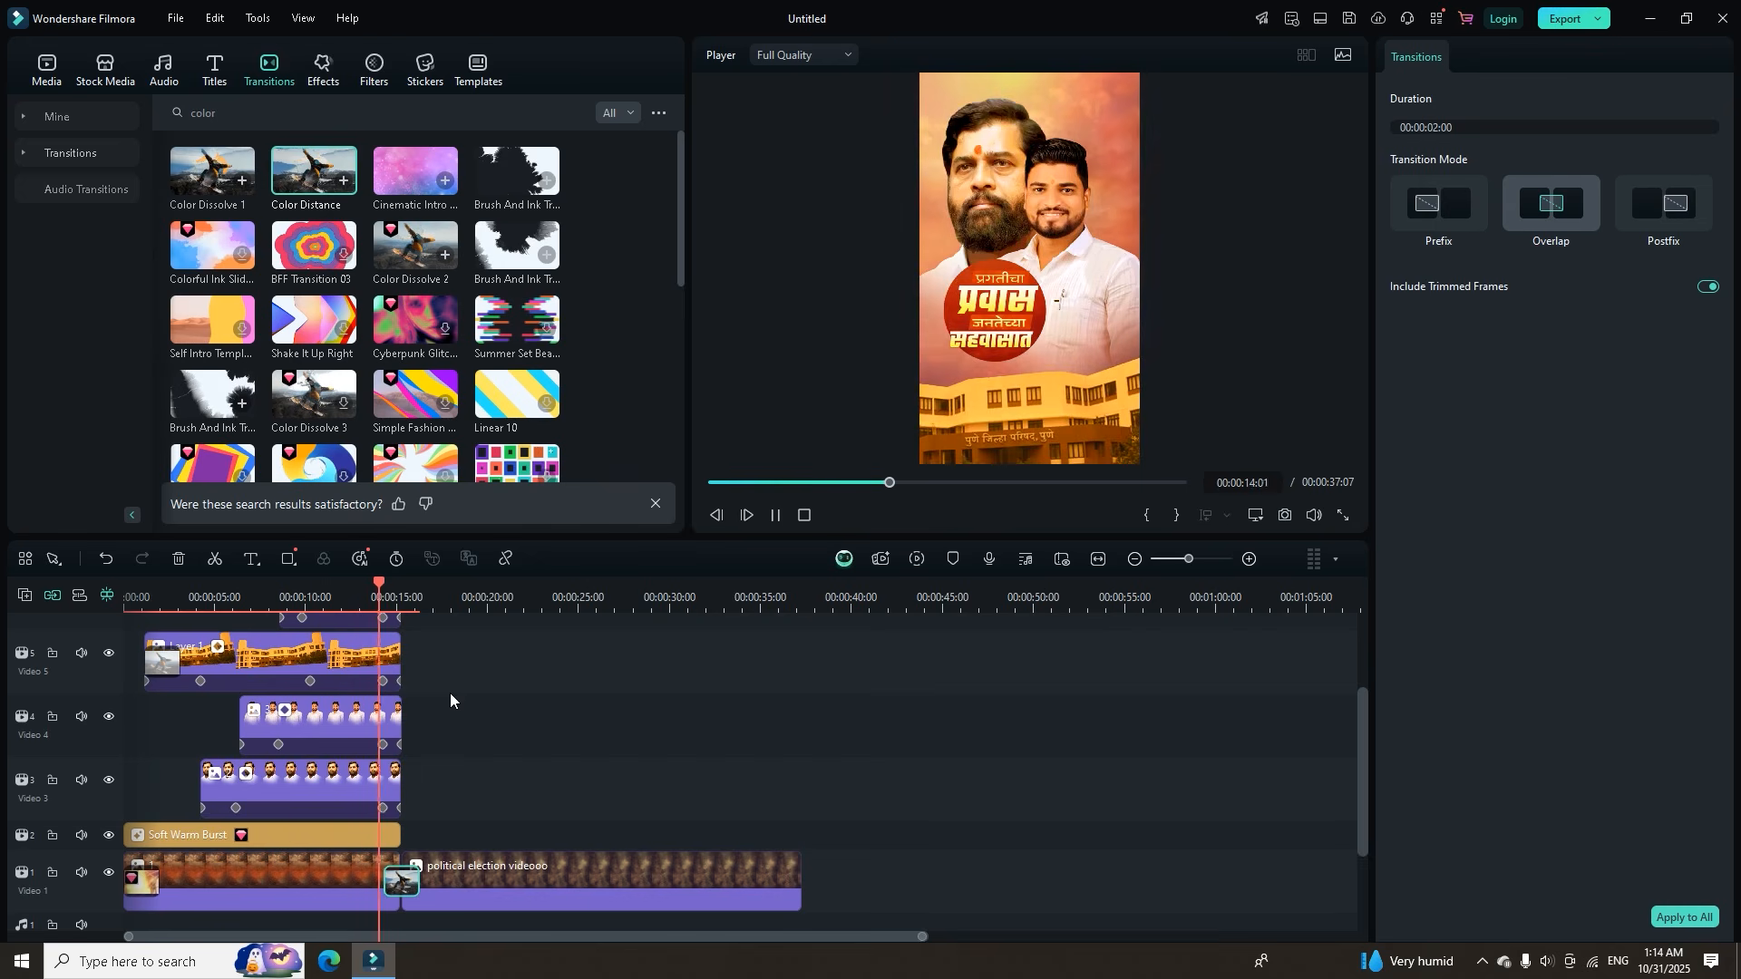
{"action": "key", "text": "space"}
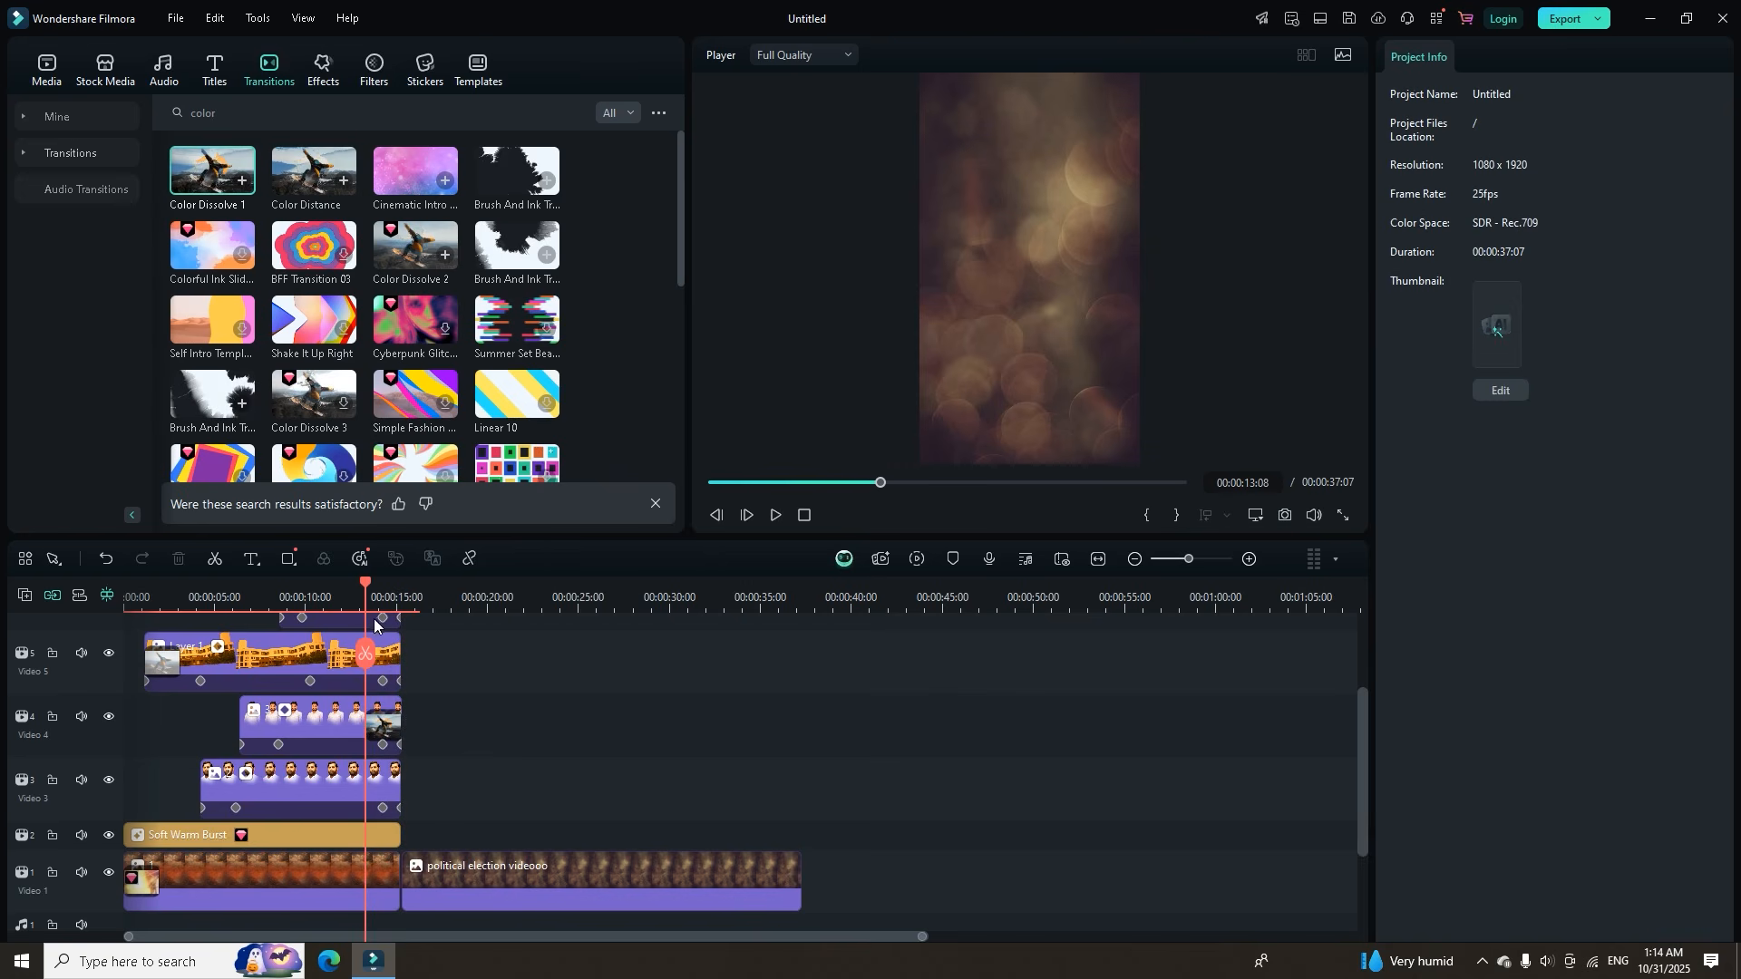
Apply the Warp Zoom 6 transition between the two background clips and preview it.
{"action": "left_click", "coordinate": [79, 153]}
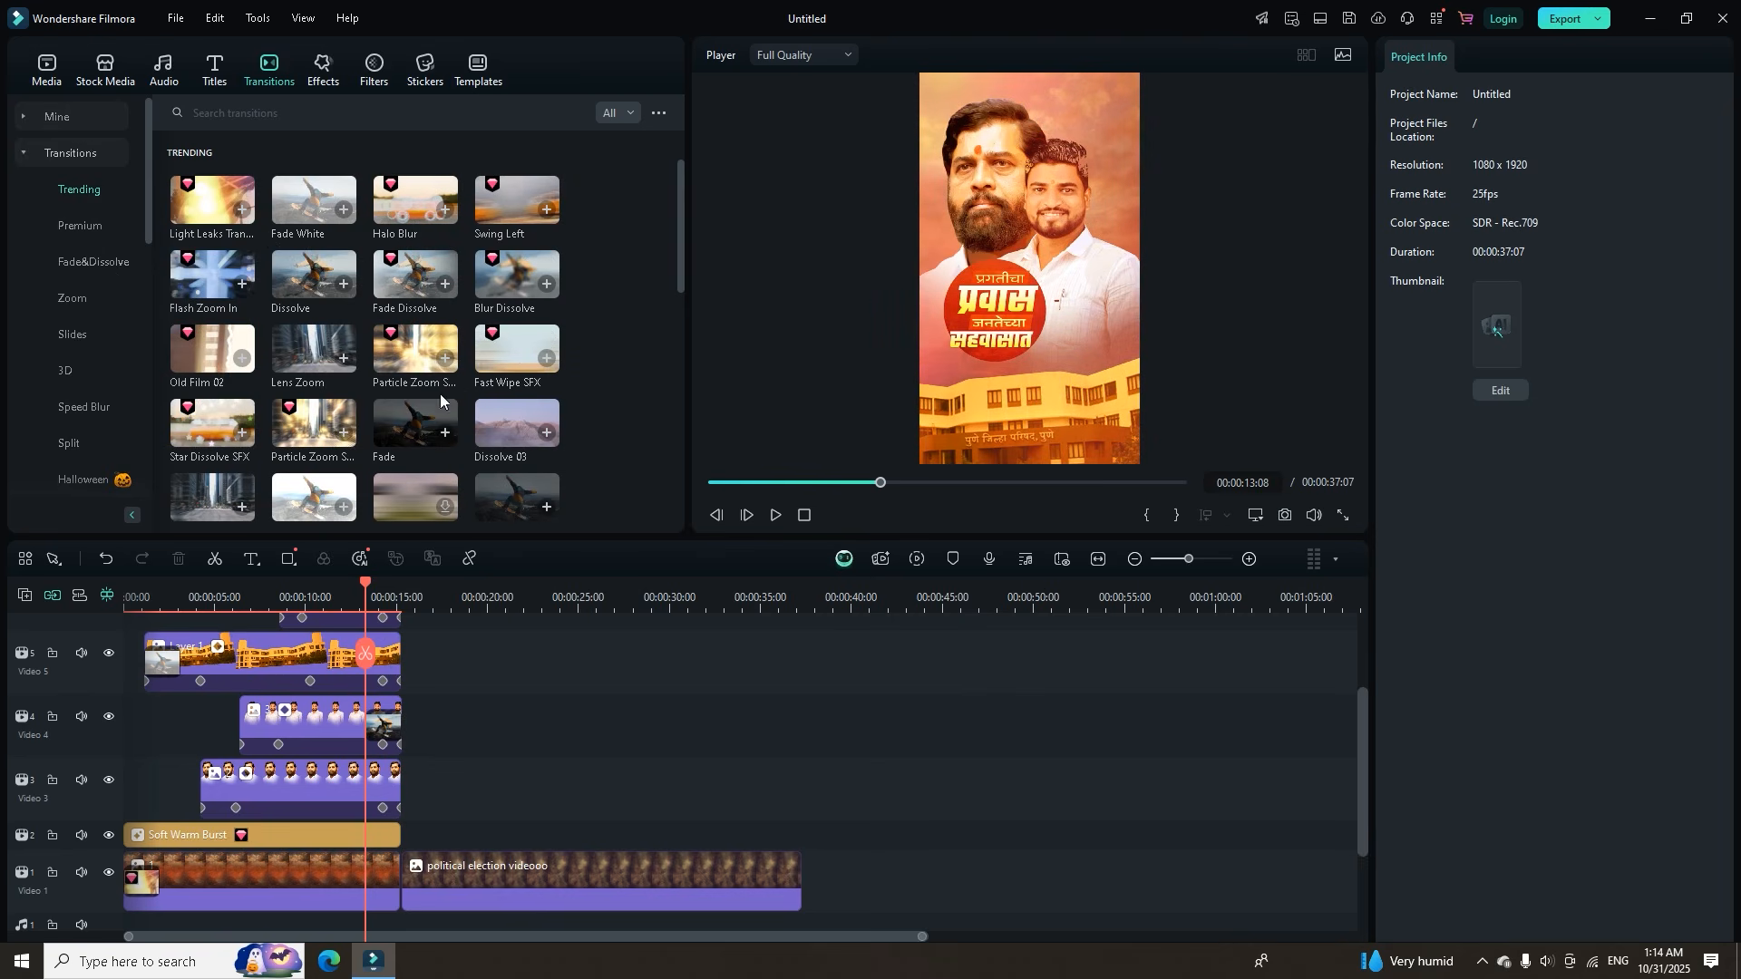
{"action": "scroll", "coordinate": [399, 345], "scroll_direction": "down", "scroll_amount": 3}
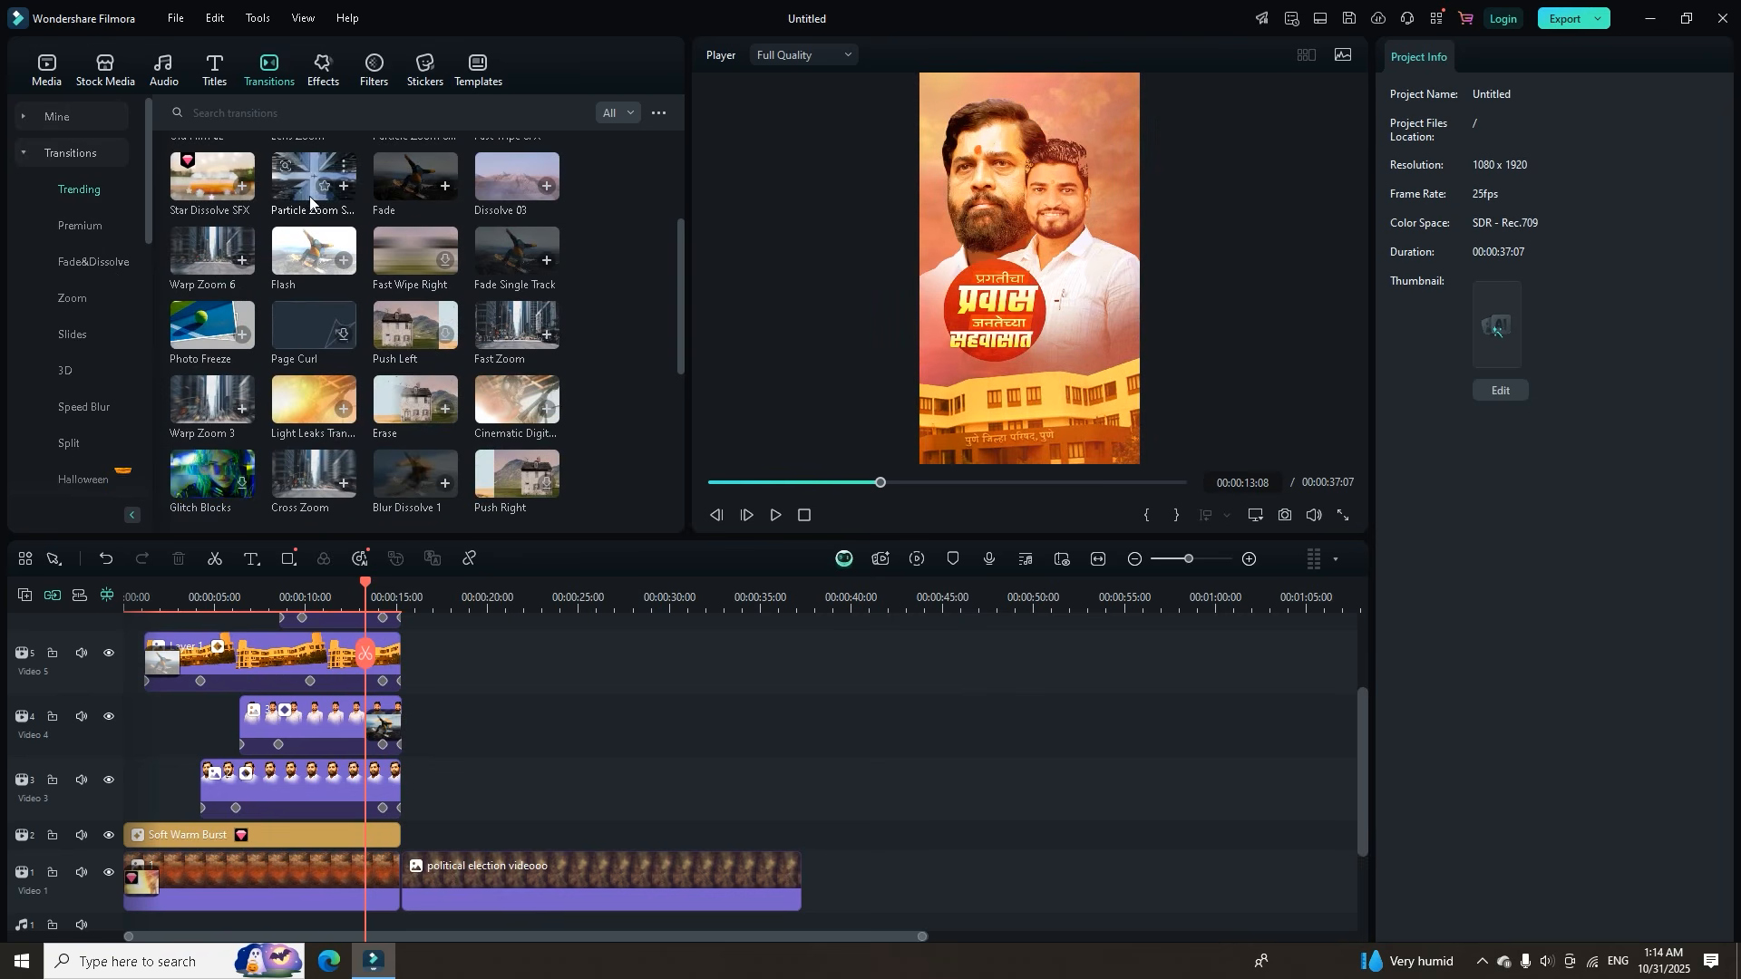
{"action": "left_click", "coordinate": [211, 263]}
{"action": "left_click_drag", "start_coordinate": [211, 263], "coordinate": [402, 878]}
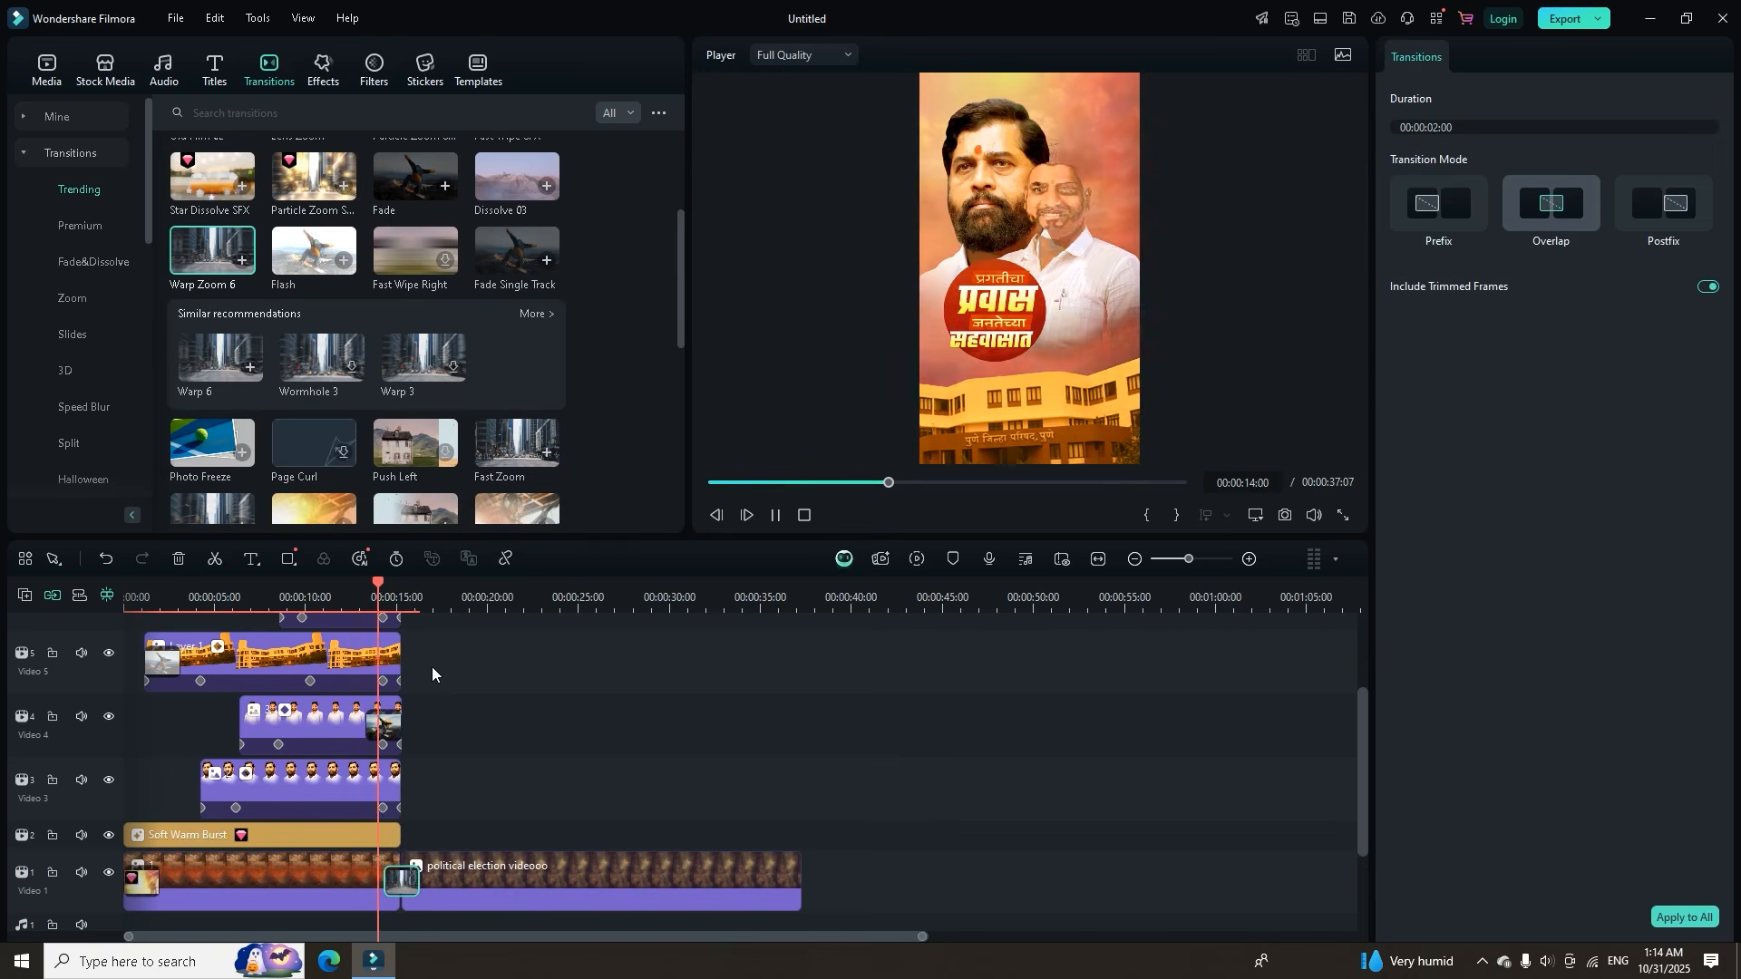
{"action": "key", "text": "space"}
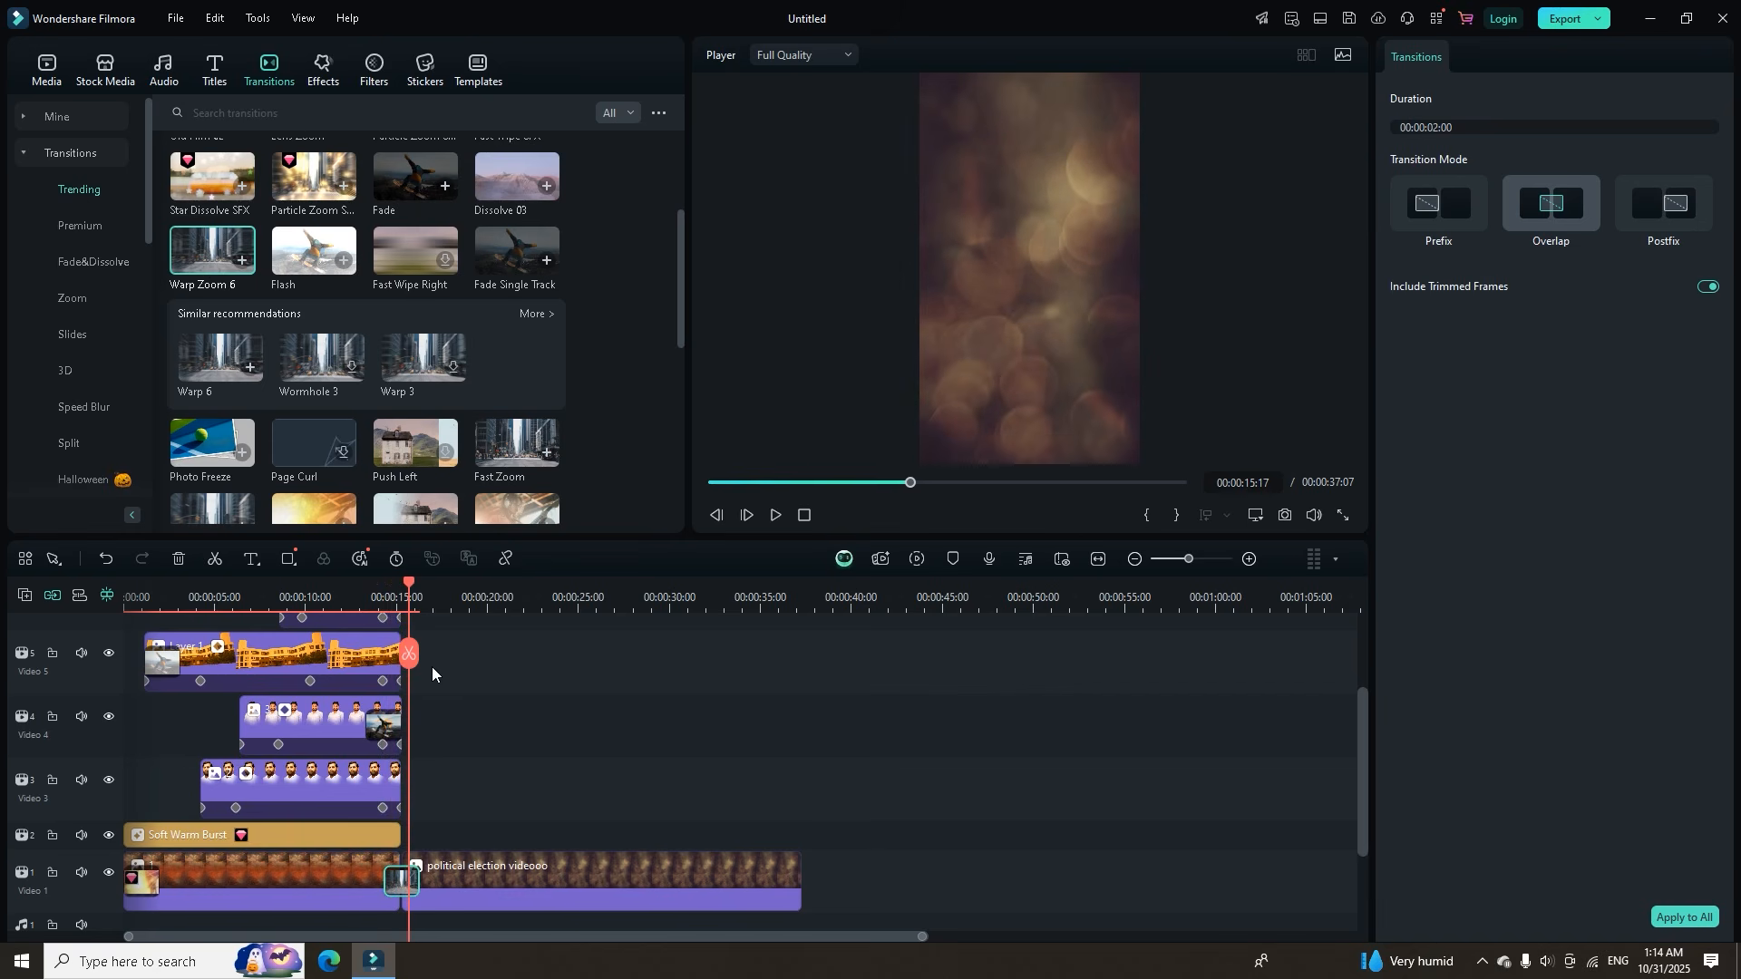
Extend the first background clip about one second past 00:00:15:07 and preview the change to the second background.
{"action": "mouse_move", "coordinate": [409, 585]}
{"action": "left_mouse_down"}
{"action": "mouse_move", "coordinate": [381, 587]}
{"action": "mouse_move", "coordinate": [397, 591]}
{"action": "left_mouse_up"}
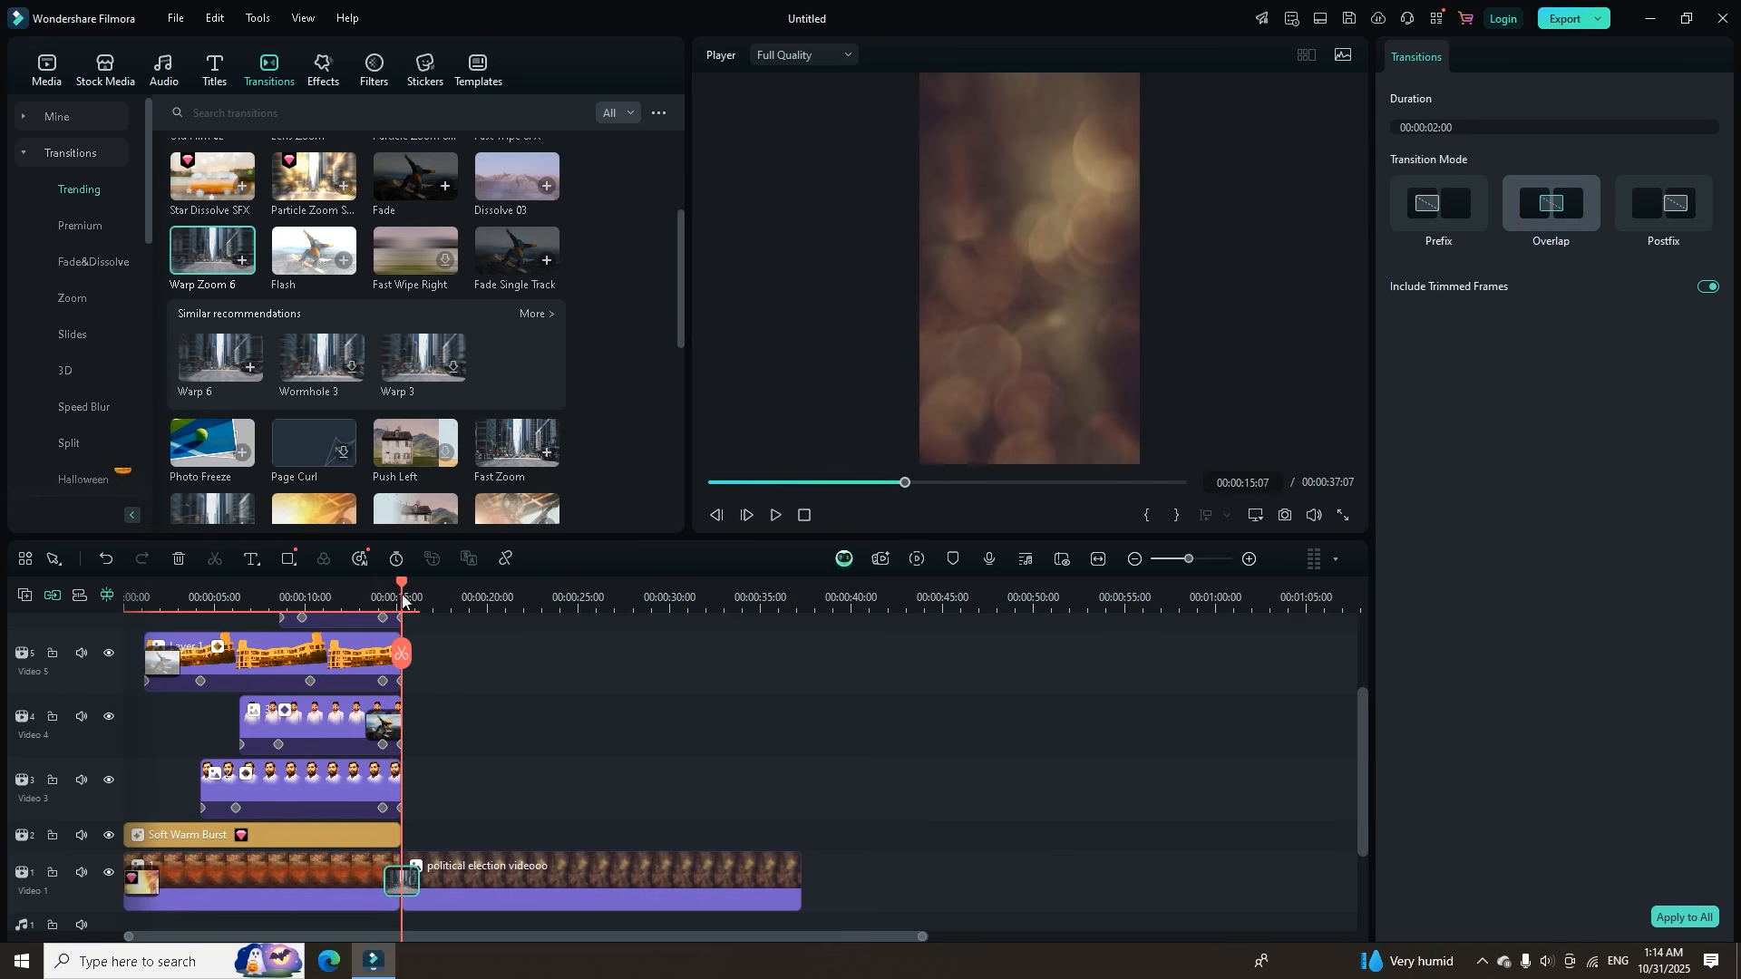
{"action": "left_click", "coordinate": [399, 858]}
{"action": "left_click_drag", "start_coordinate": [399, 858], "coordinate": [420, 858]}
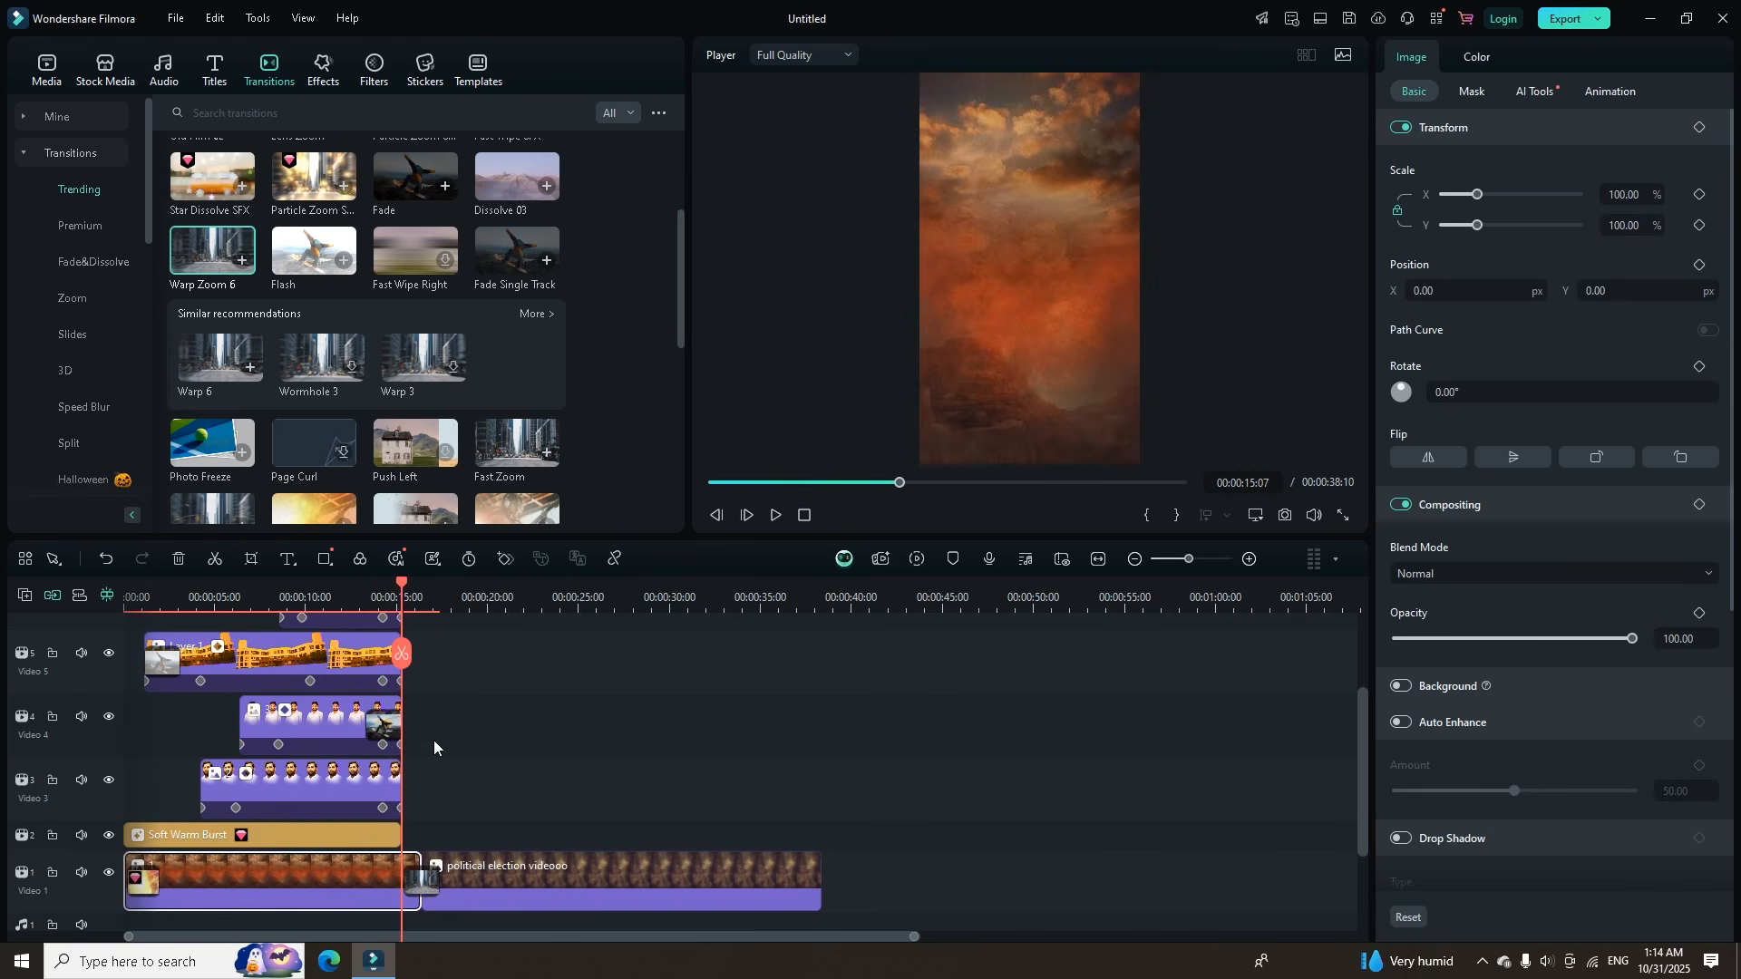
{"action": "left_click", "coordinate": [380, 615]}
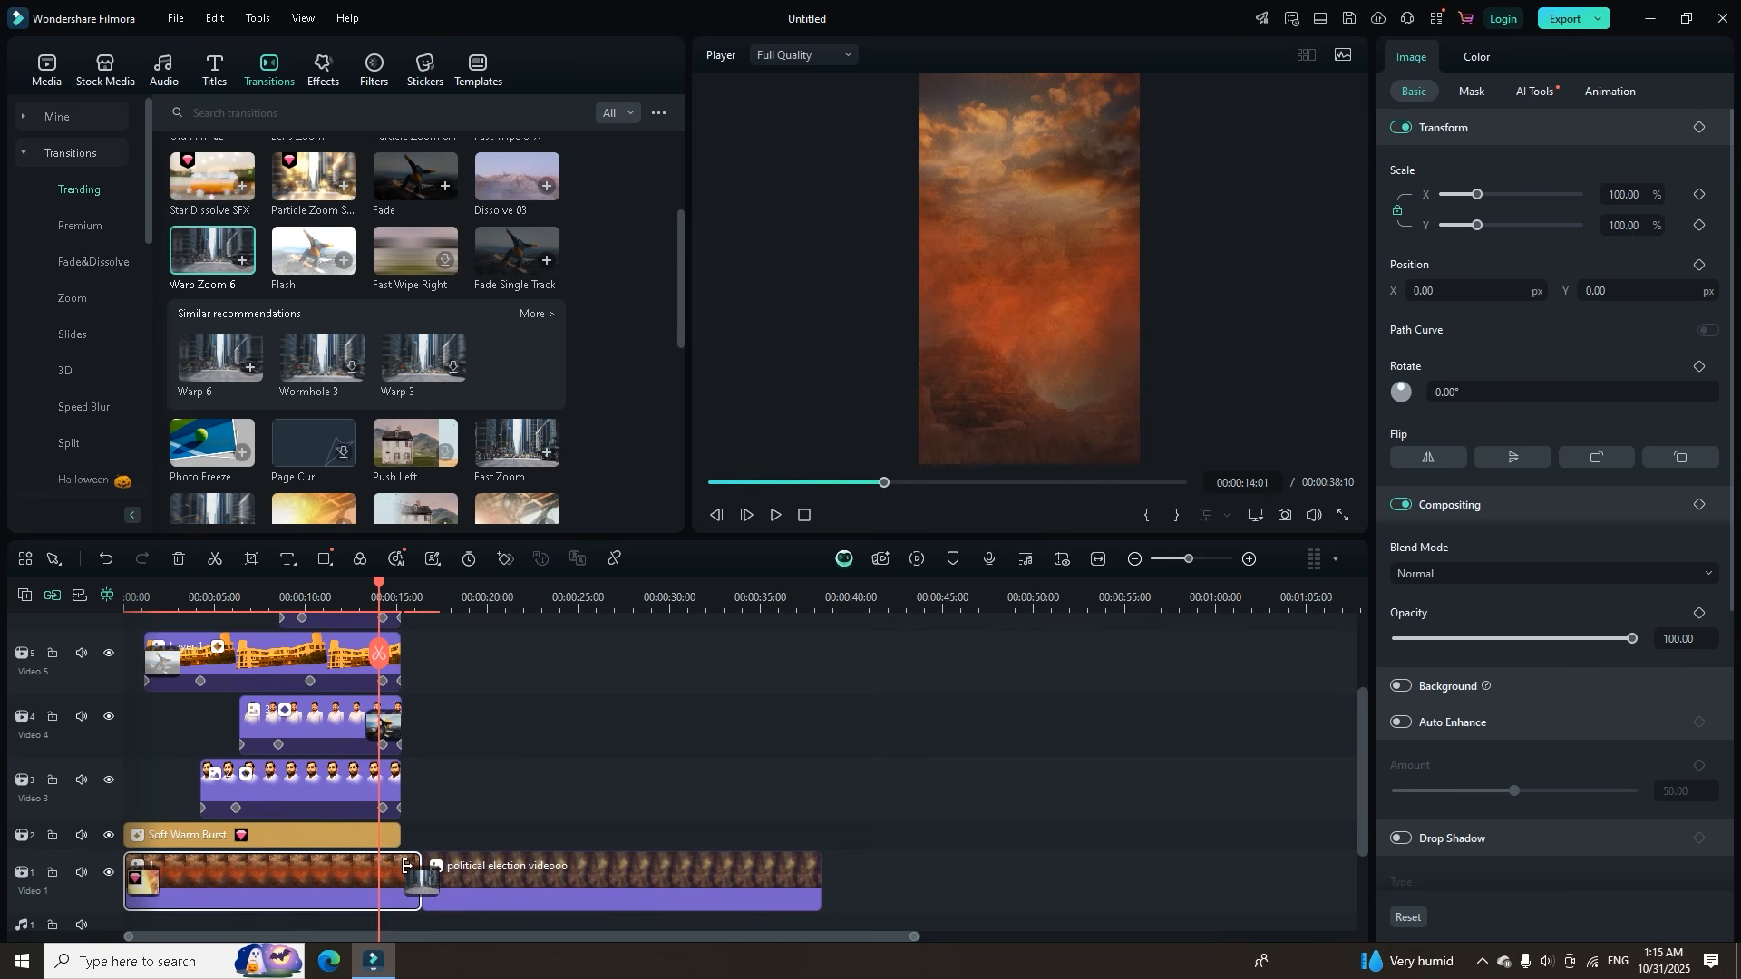
{"action": "left_click_drag", "start_coordinate": [378, 586], "coordinate": [362, 586]}
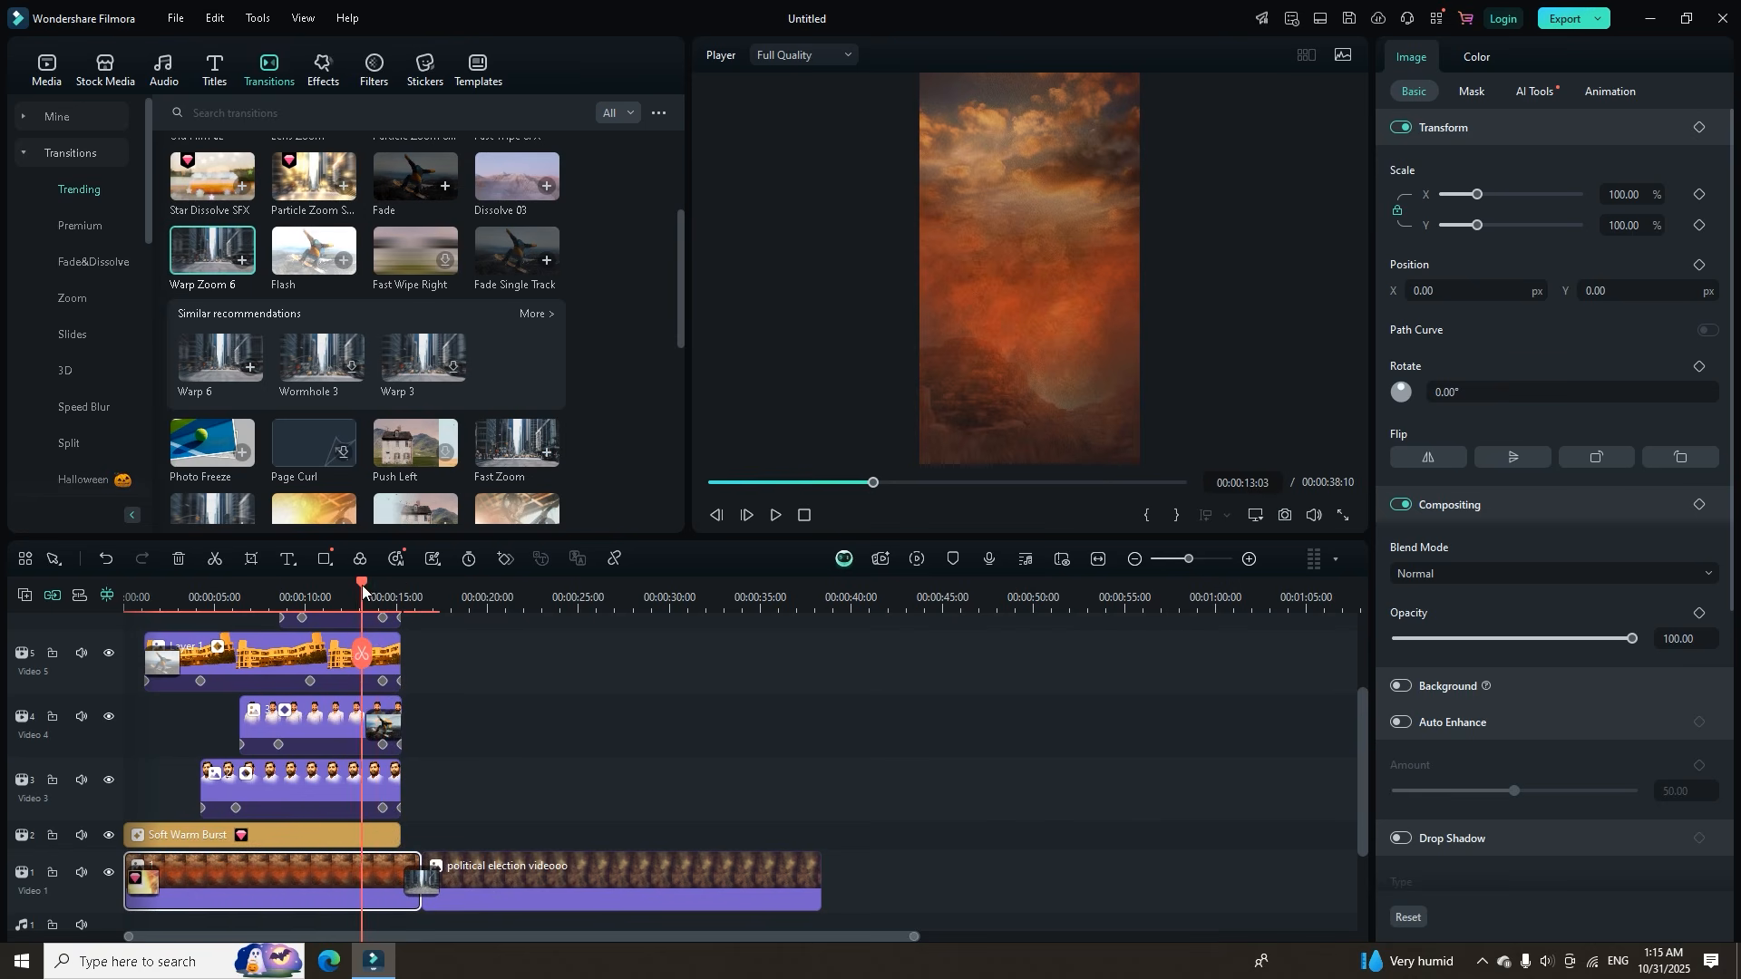
{"action": "key", "text": "space"}
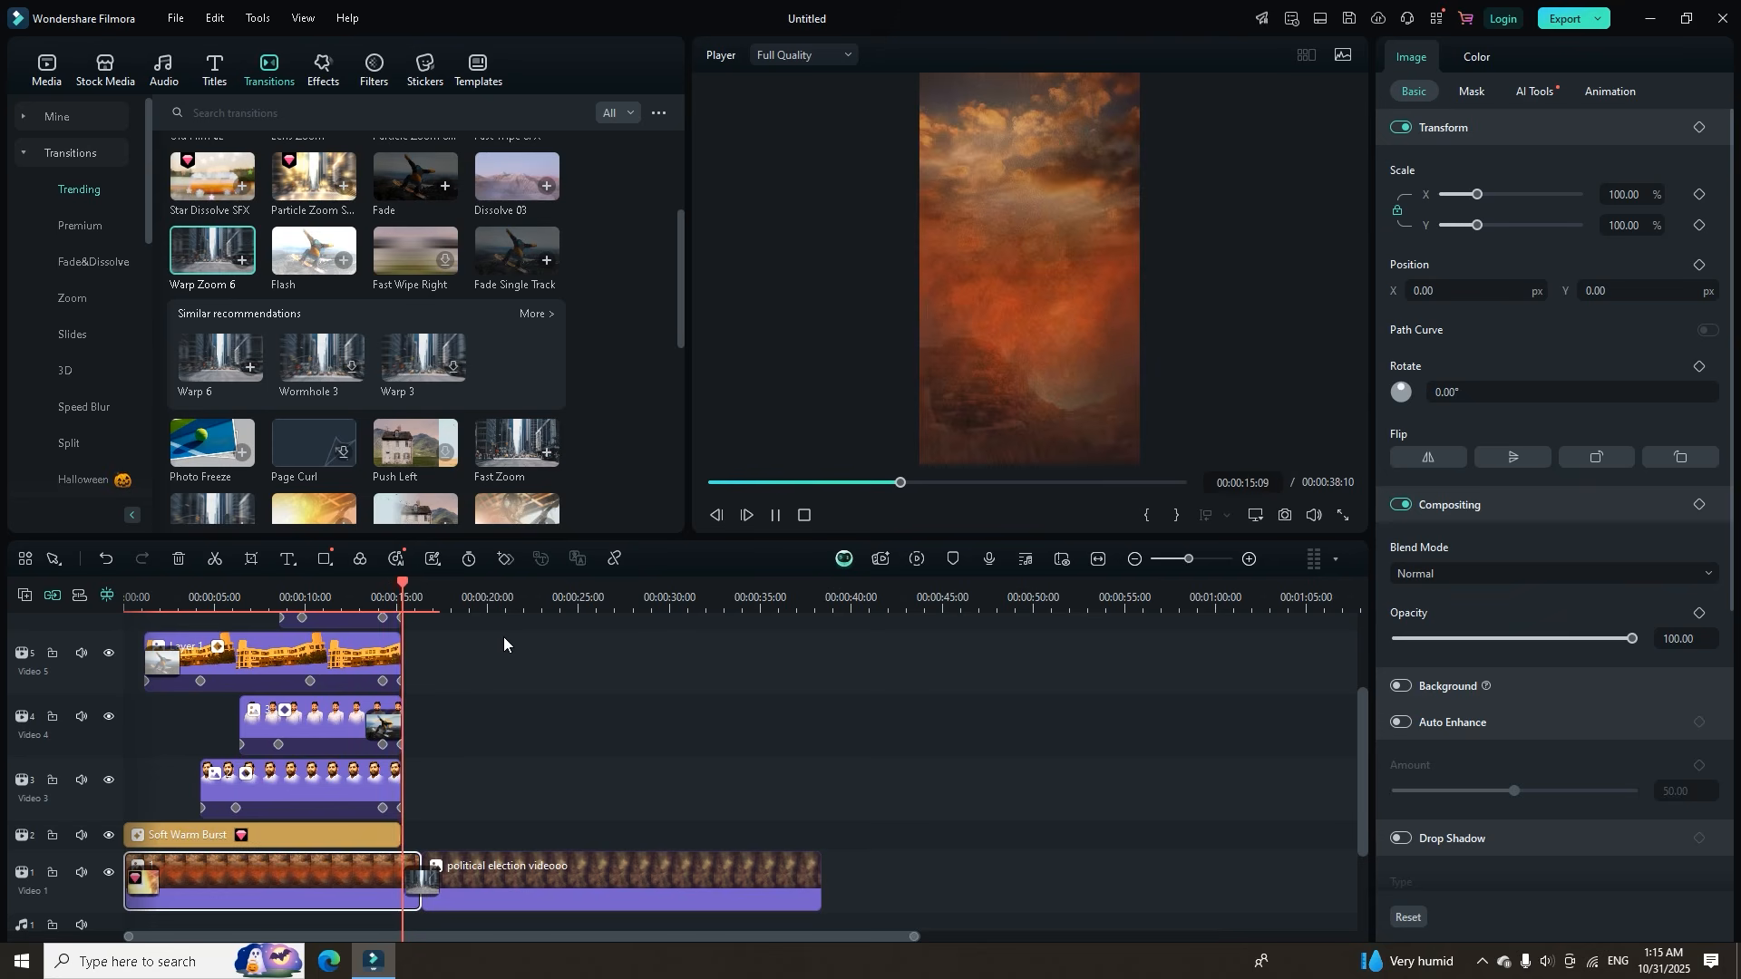
{"action": "key", "text": "space"}
Trim the first background clip back to about 00:00:15:23 and replay the transition.
{"action": "left_click_drag", "start_coordinate": [416, 859], "coordinate": [410, 872]}
{"action": "left_click", "coordinate": [380, 585]}
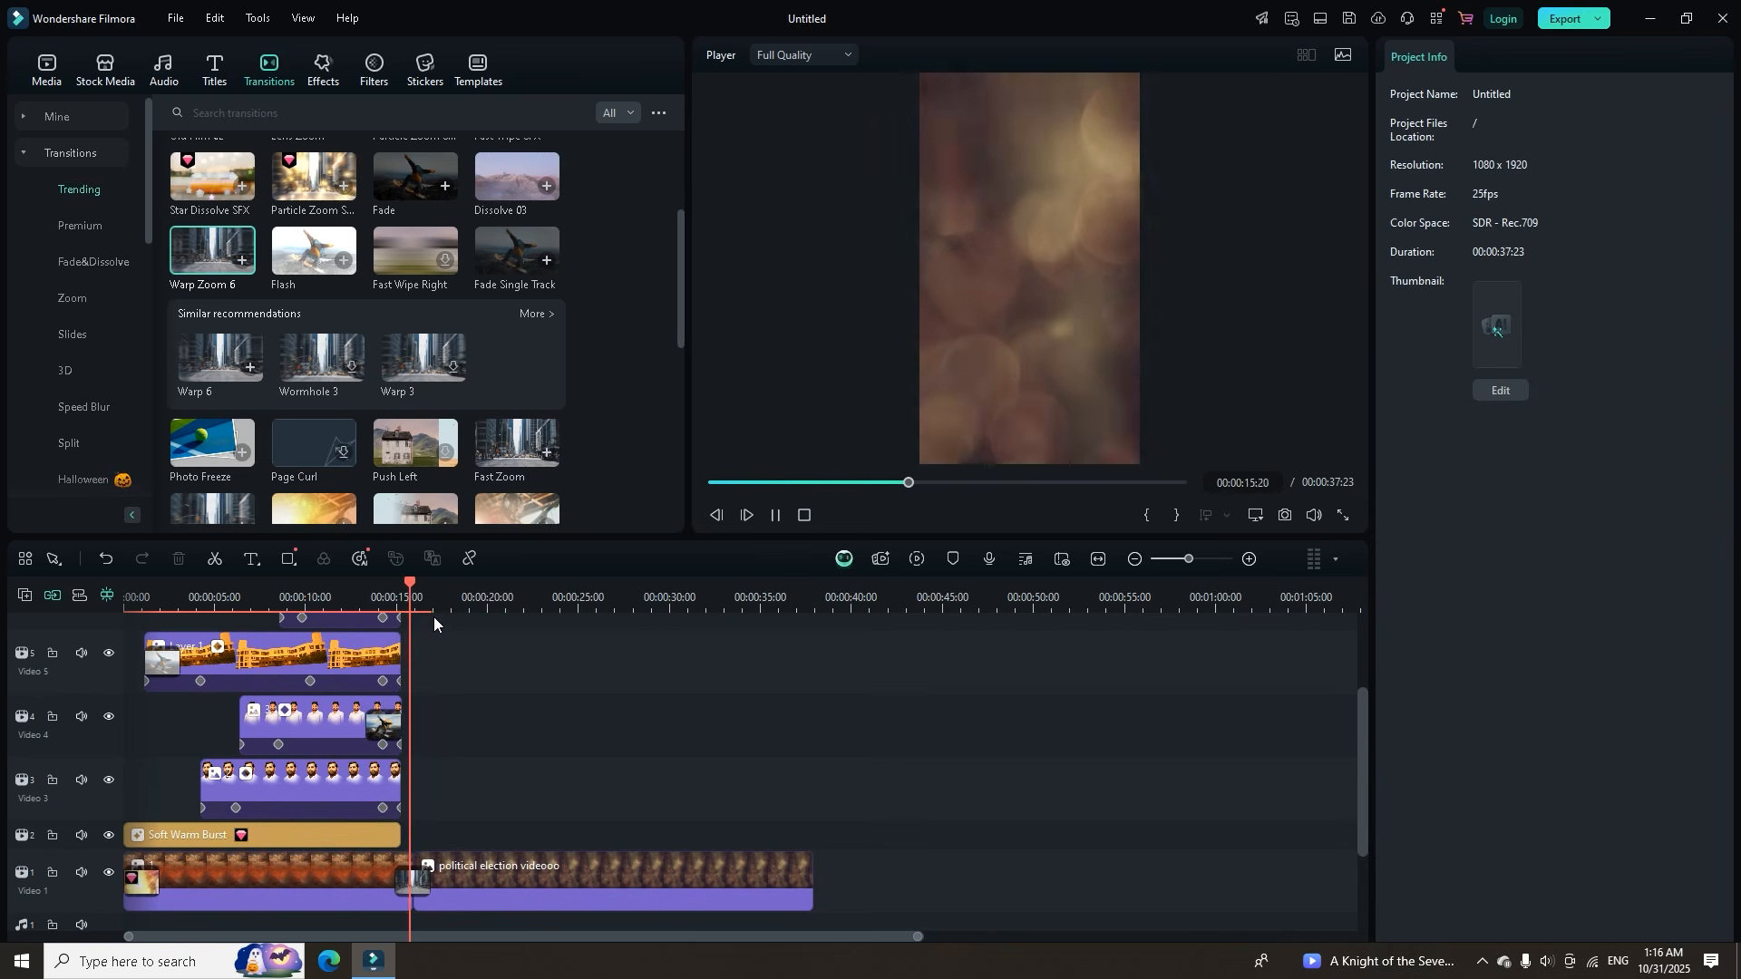
{"action": "key", "text": "space"}
Select the transition between the two backgrounds and look through the trending transitions for alternatives.
{"action": "scroll", "coordinate": [497, 693], "scroll_direction": "up", "scroll_amount": 2}
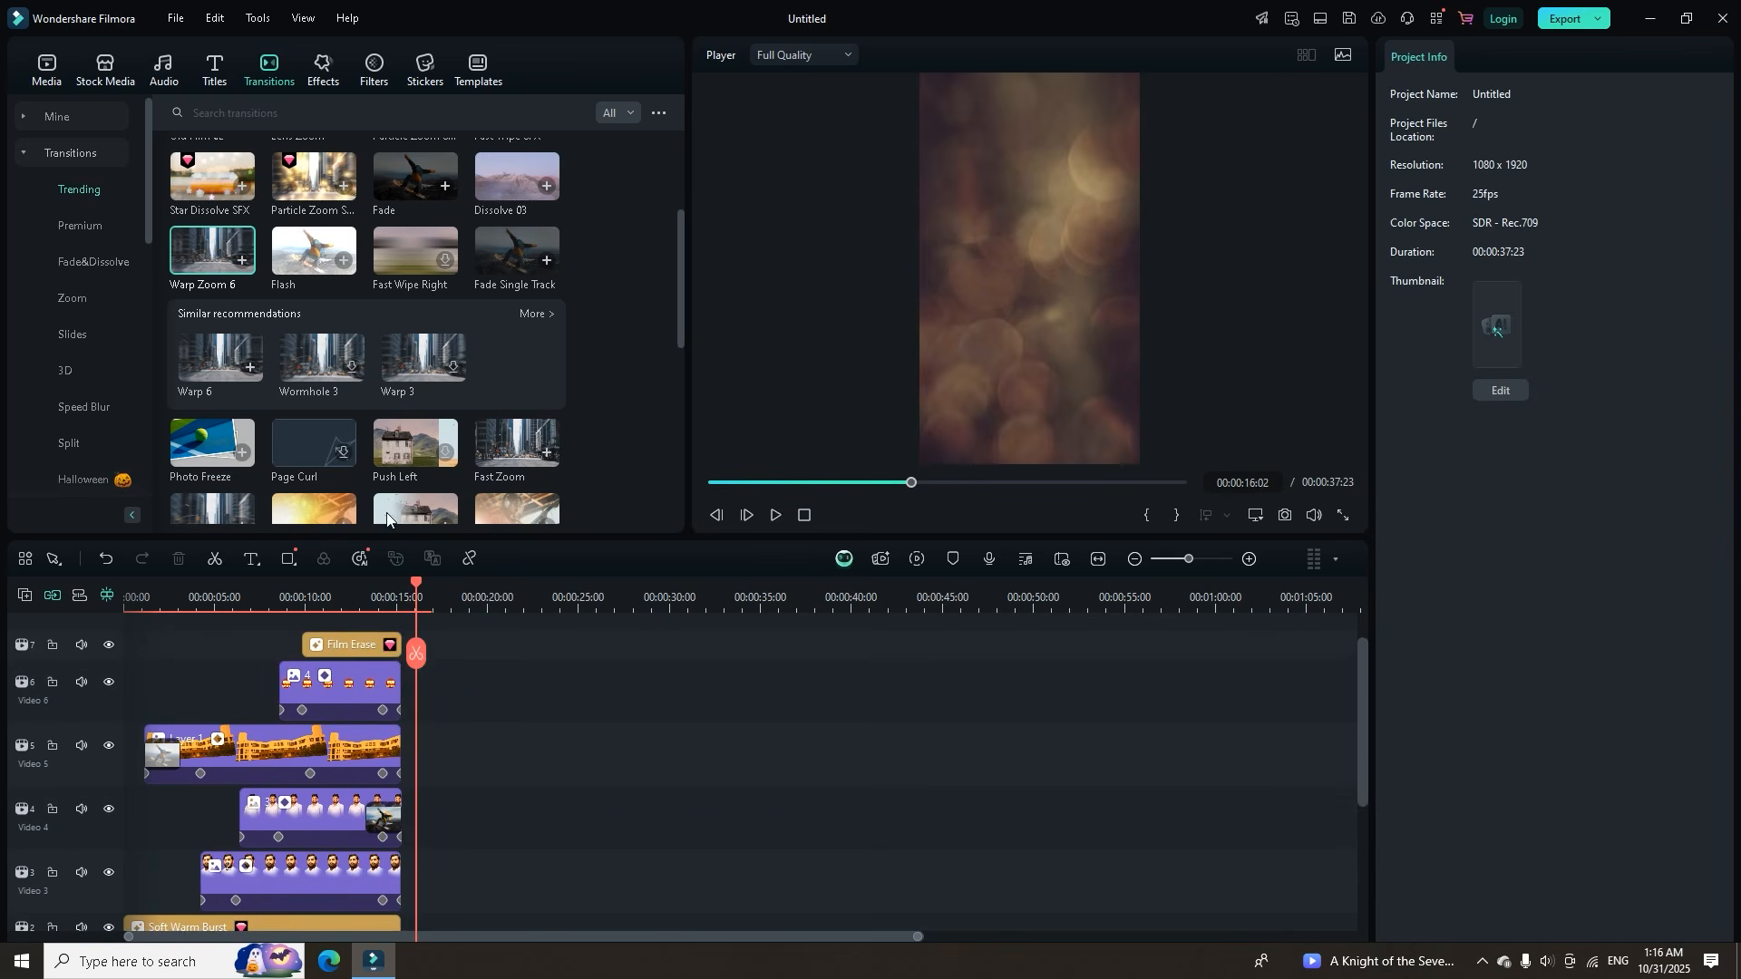
{"action": "left_click", "coordinate": [47, 68]}
{"action": "scroll", "coordinate": [424, 705], "scroll_direction": "down", "scroll_amount": 3}
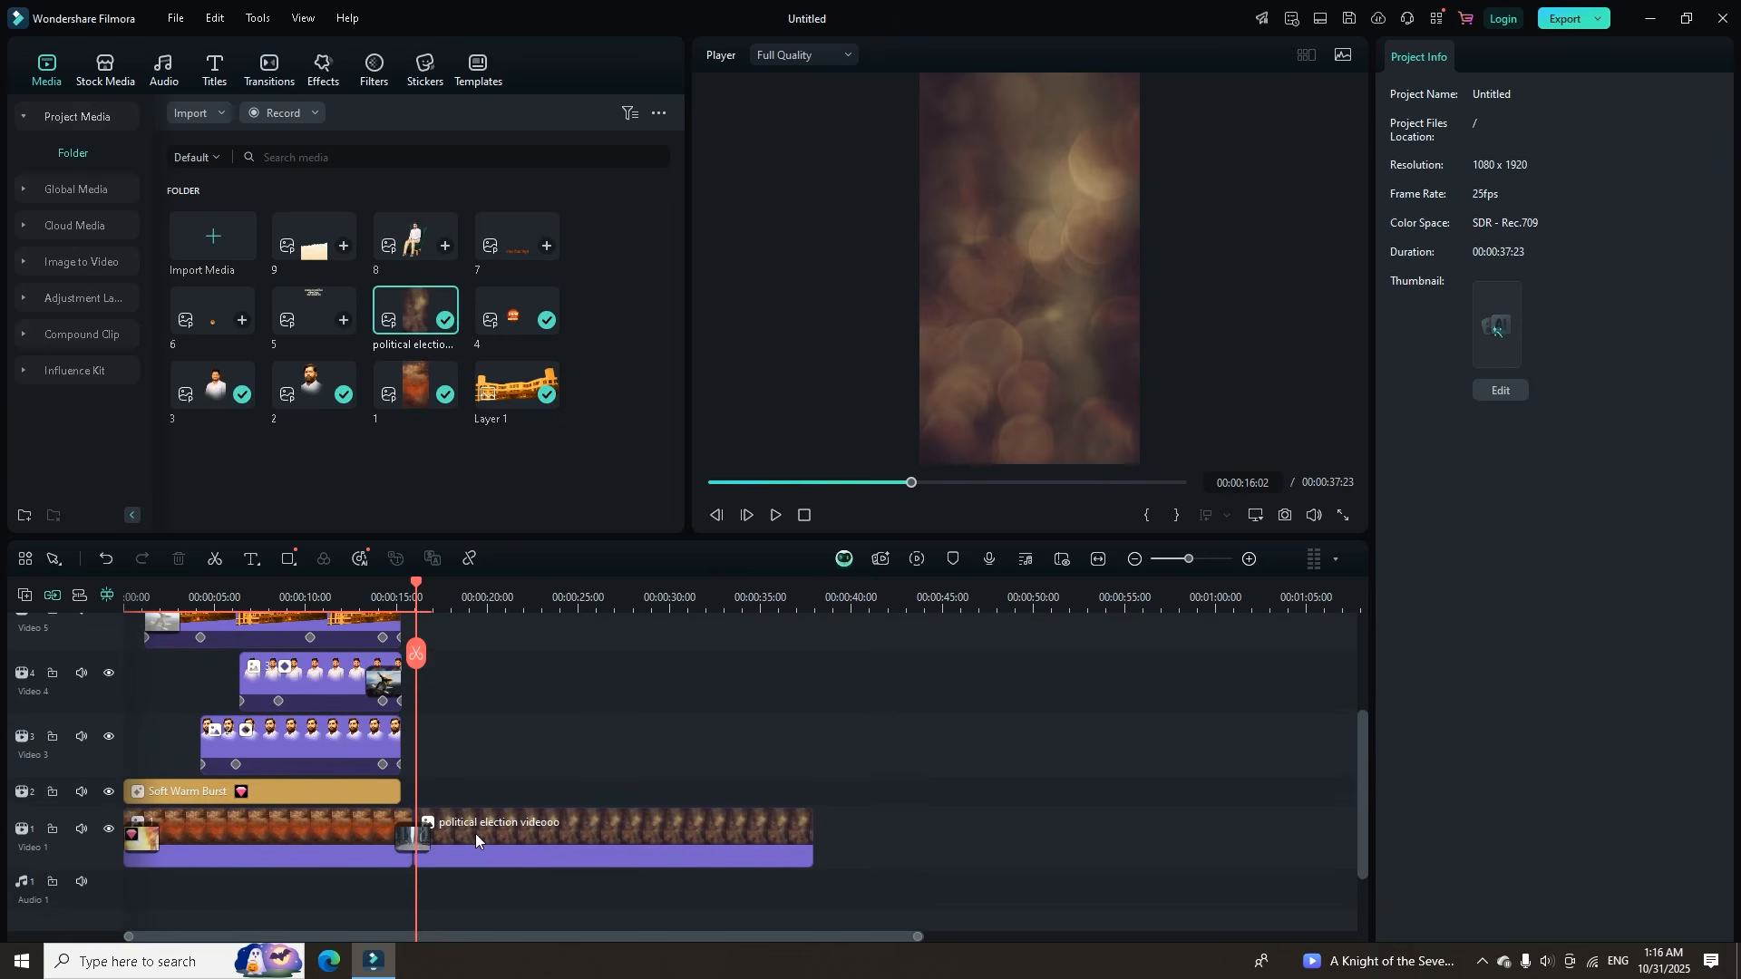
{"action": "left_click", "coordinate": [411, 836]}
{"action": "left_click", "coordinate": [262, 68]}
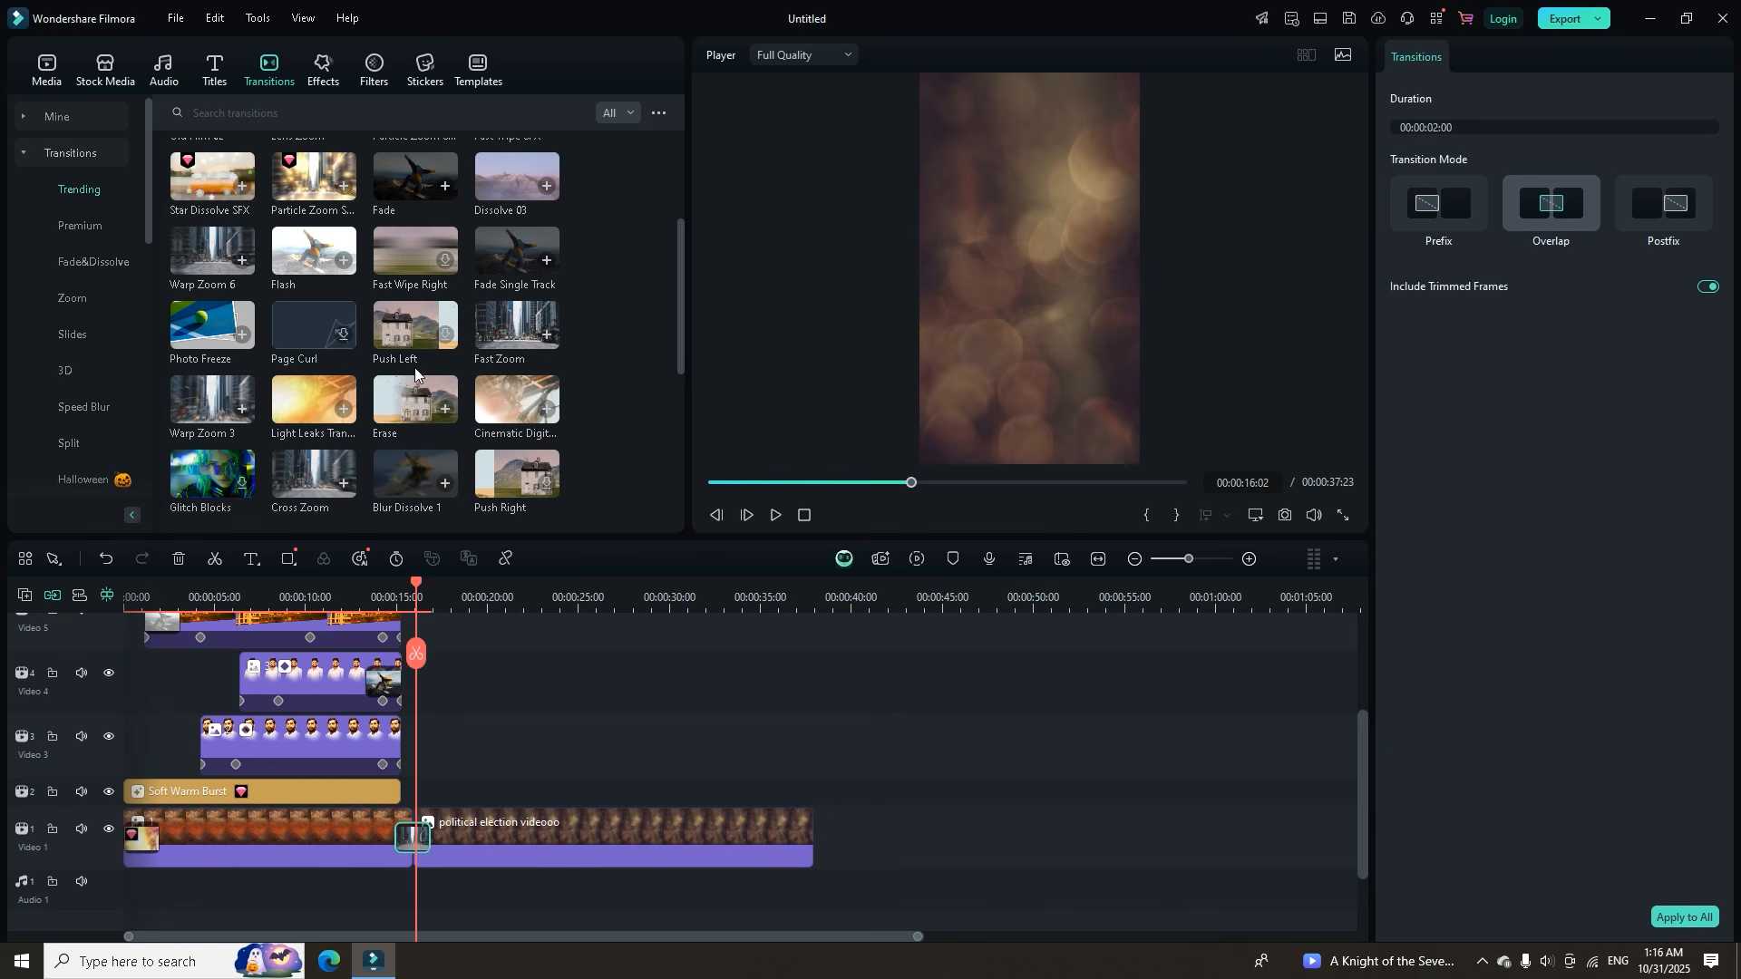
{"action": "scroll", "coordinate": [290, 403], "scroll_direction": "down", "scroll_amount": 3}
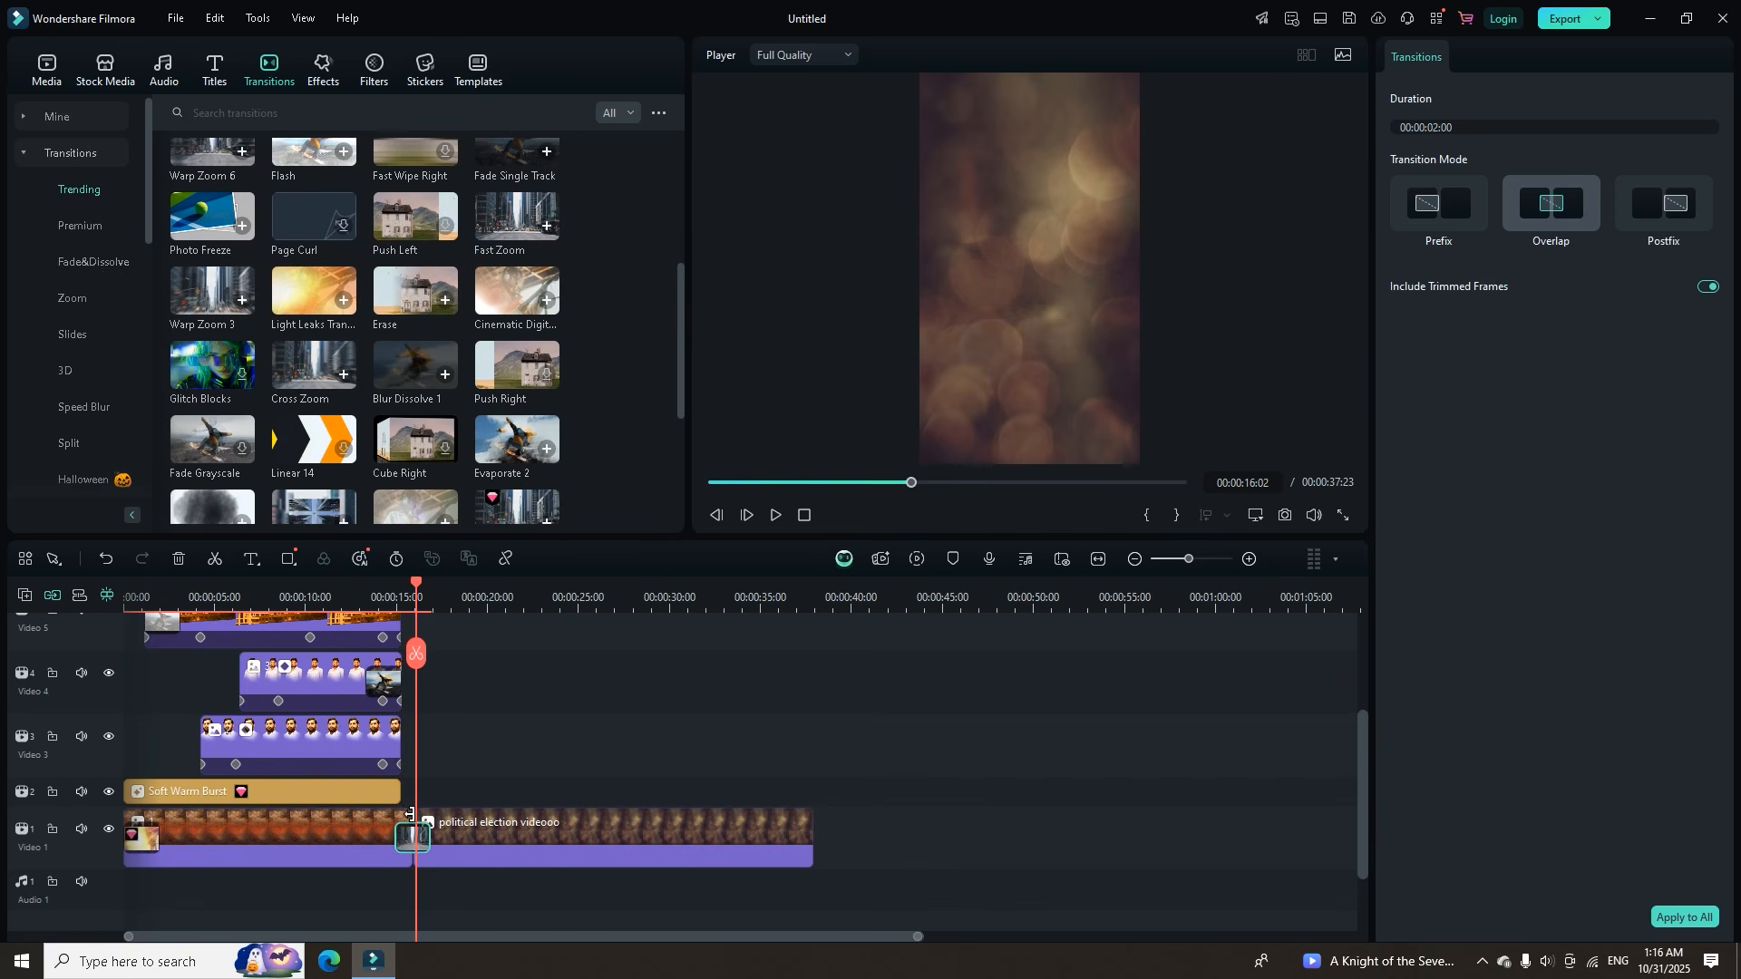
Examine the Warp Zoom 6 transition closely between 00:00:15:07 and 00:00:15:24, and play it back from 00:00:13:23.
{"action": "left_click_drag", "start_coordinate": [417, 584], "coordinate": [401, 588]}
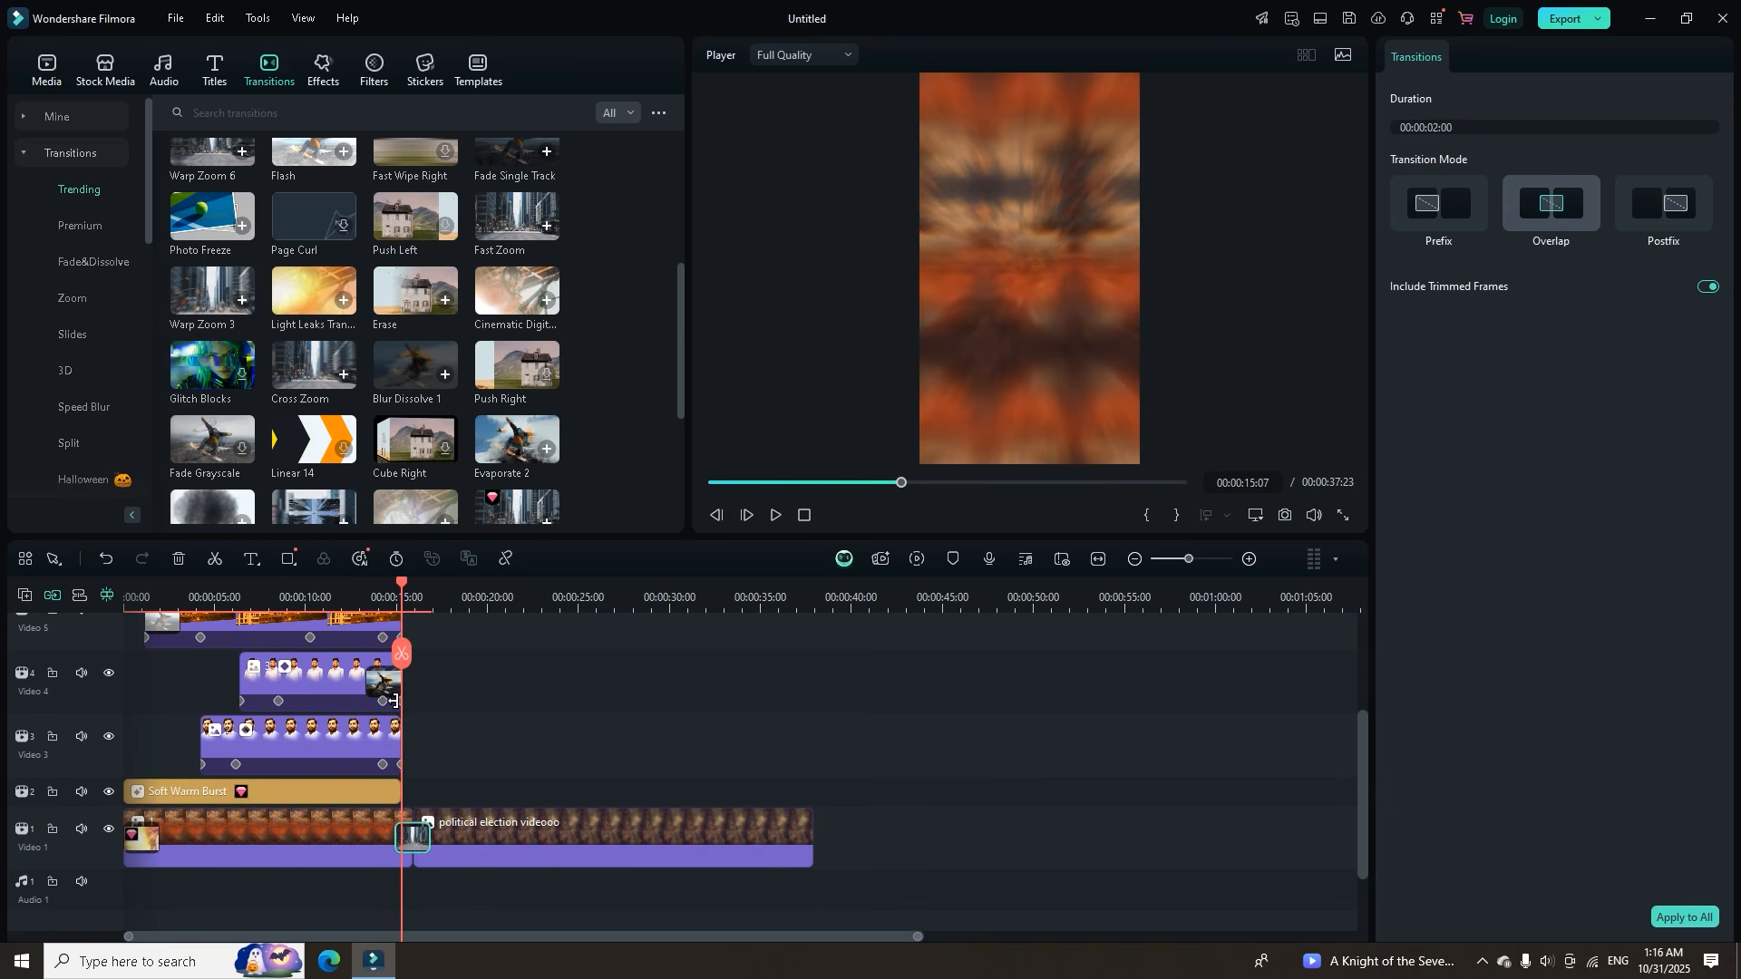
{"action": "left_click_drag", "start_coordinate": [401, 588], "coordinate": [413, 596]}
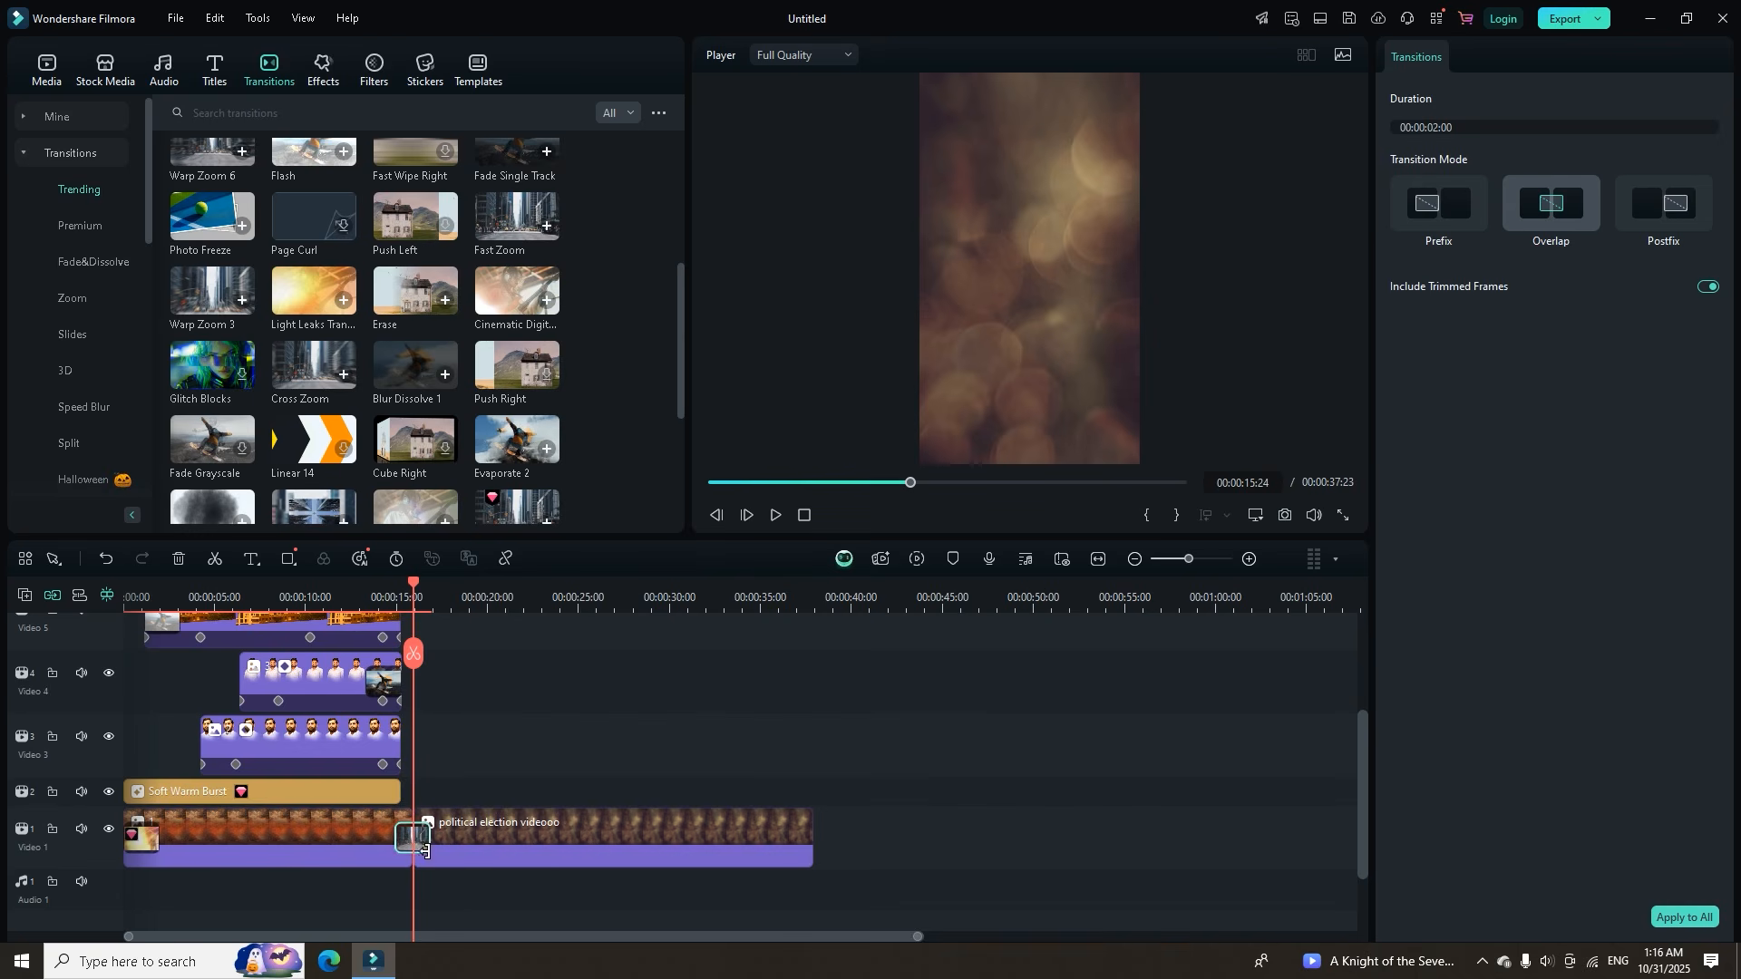
{"action": "left_click_drag", "start_coordinate": [917, 937], "coordinate": [568, 933]}
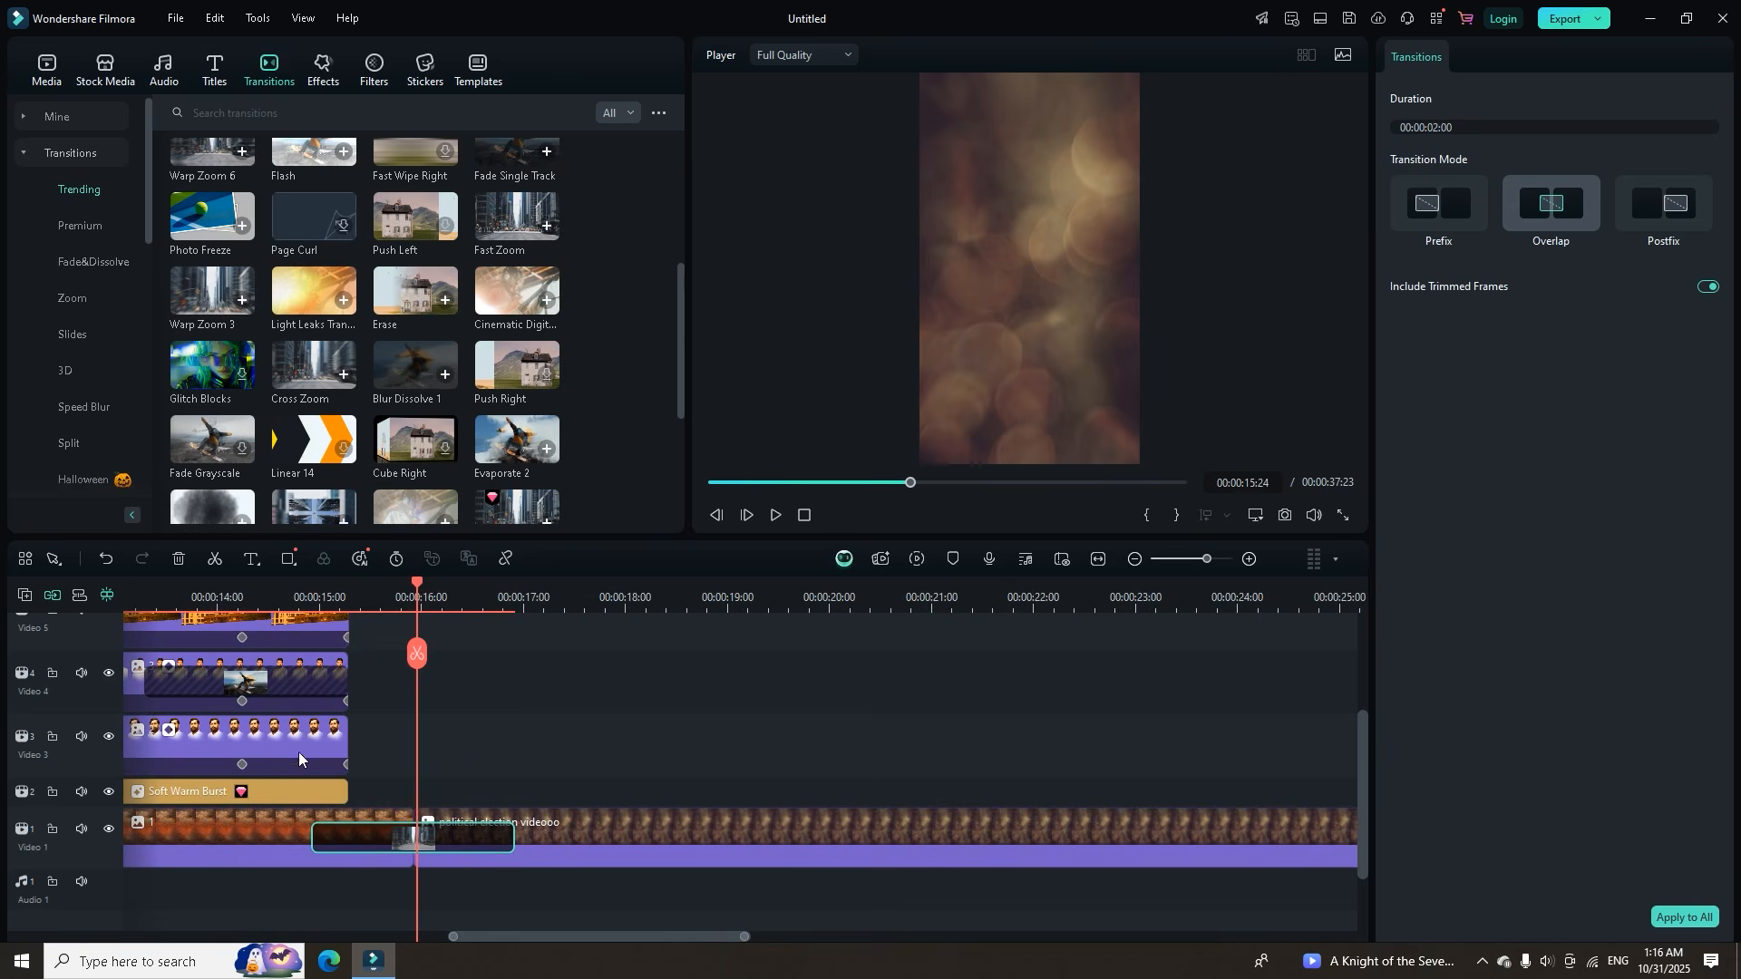
{"action": "left_click_drag", "start_coordinate": [742, 938], "coordinate": [855, 937]}
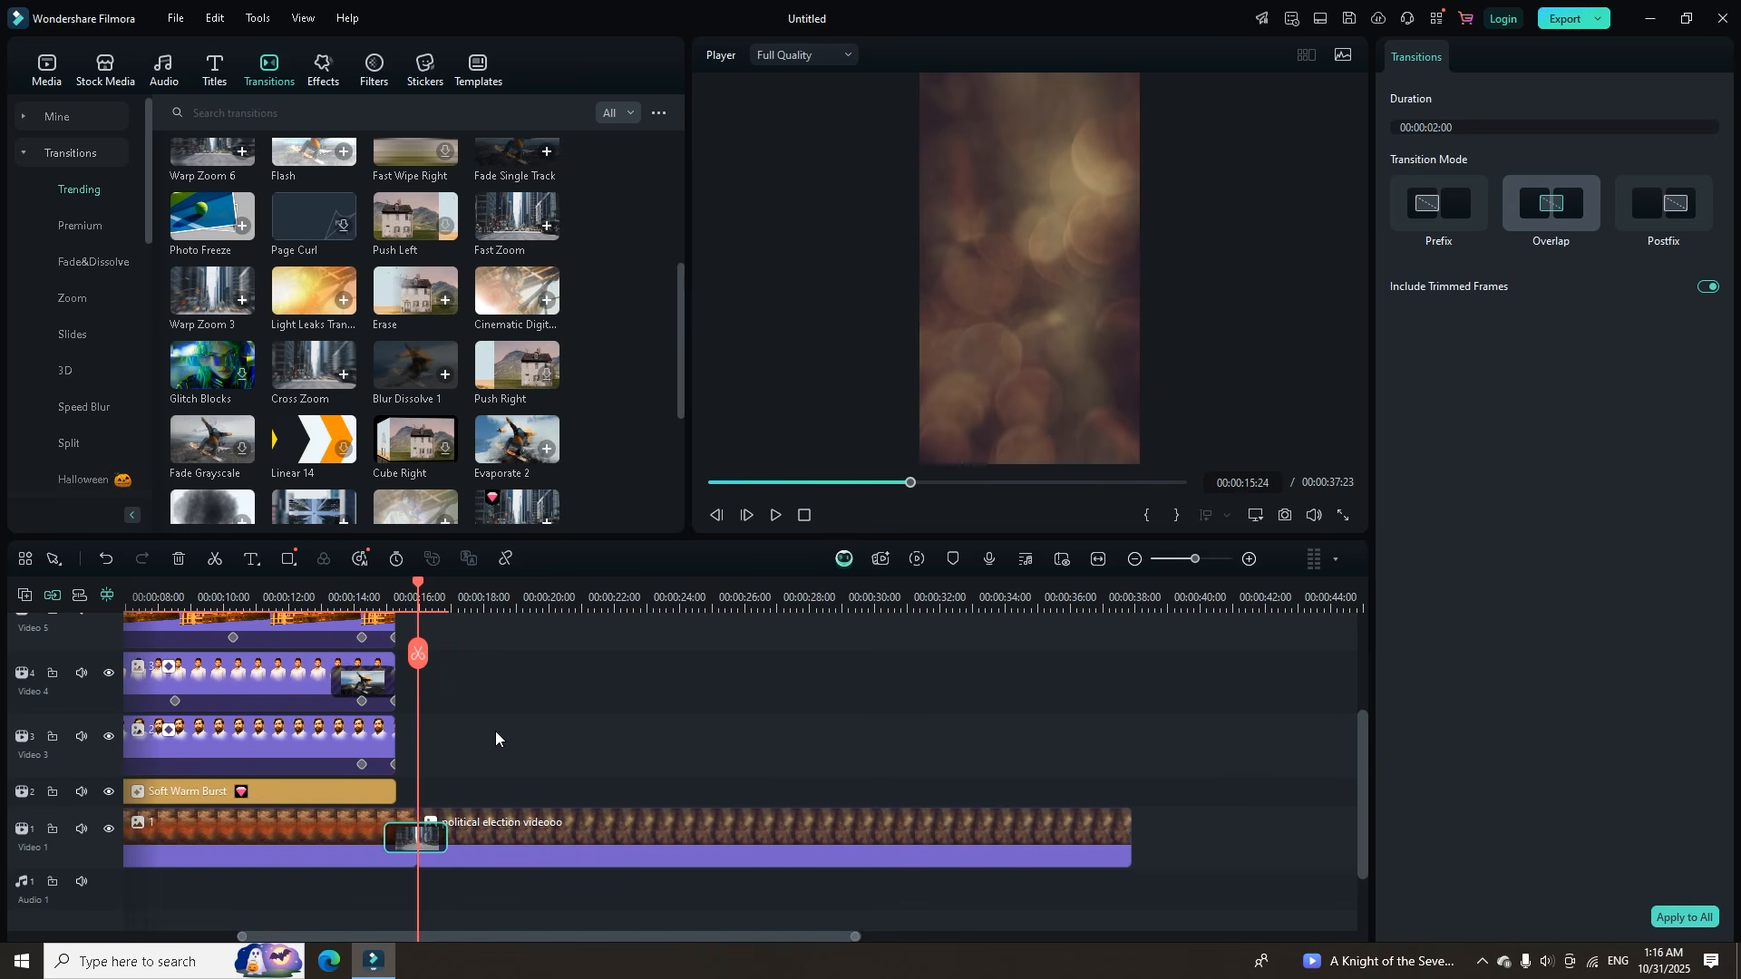
{"action": "left_click", "coordinate": [352, 598]}
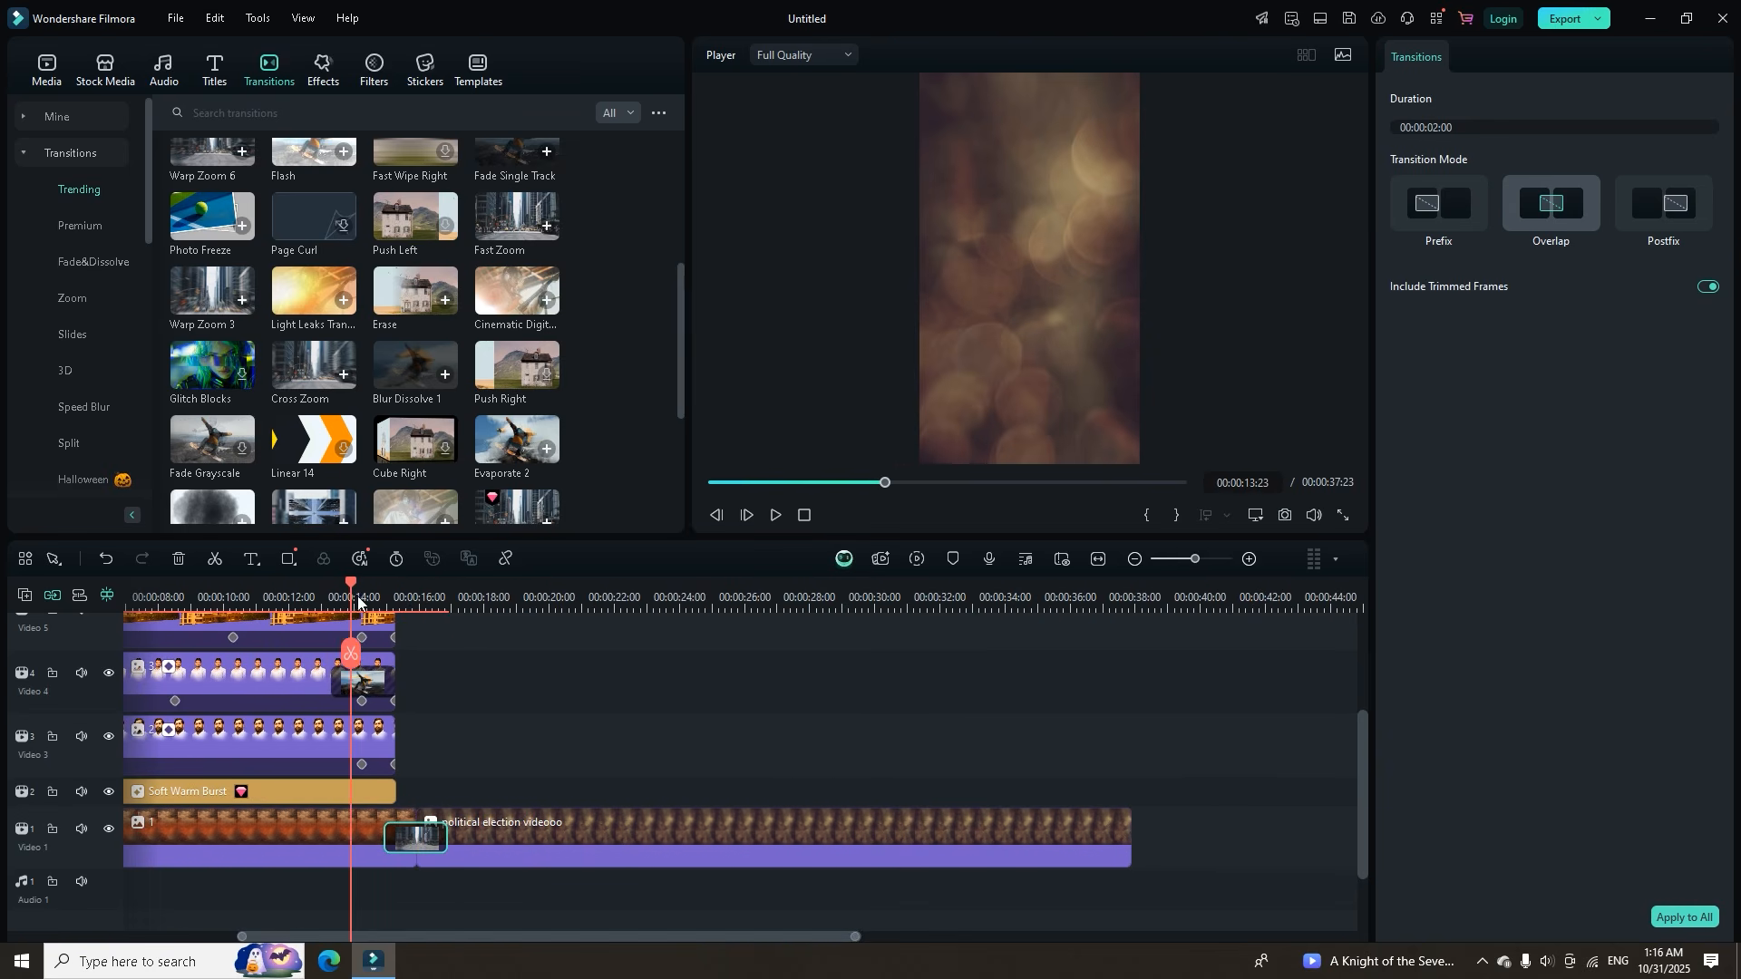
{"action": "left_click", "coordinate": [493, 767]}
{"action": "key", "text": "space"}
{"action": "scroll", "coordinate": [502, 686], "scroll_direction": "down", "scroll_amount": 1}
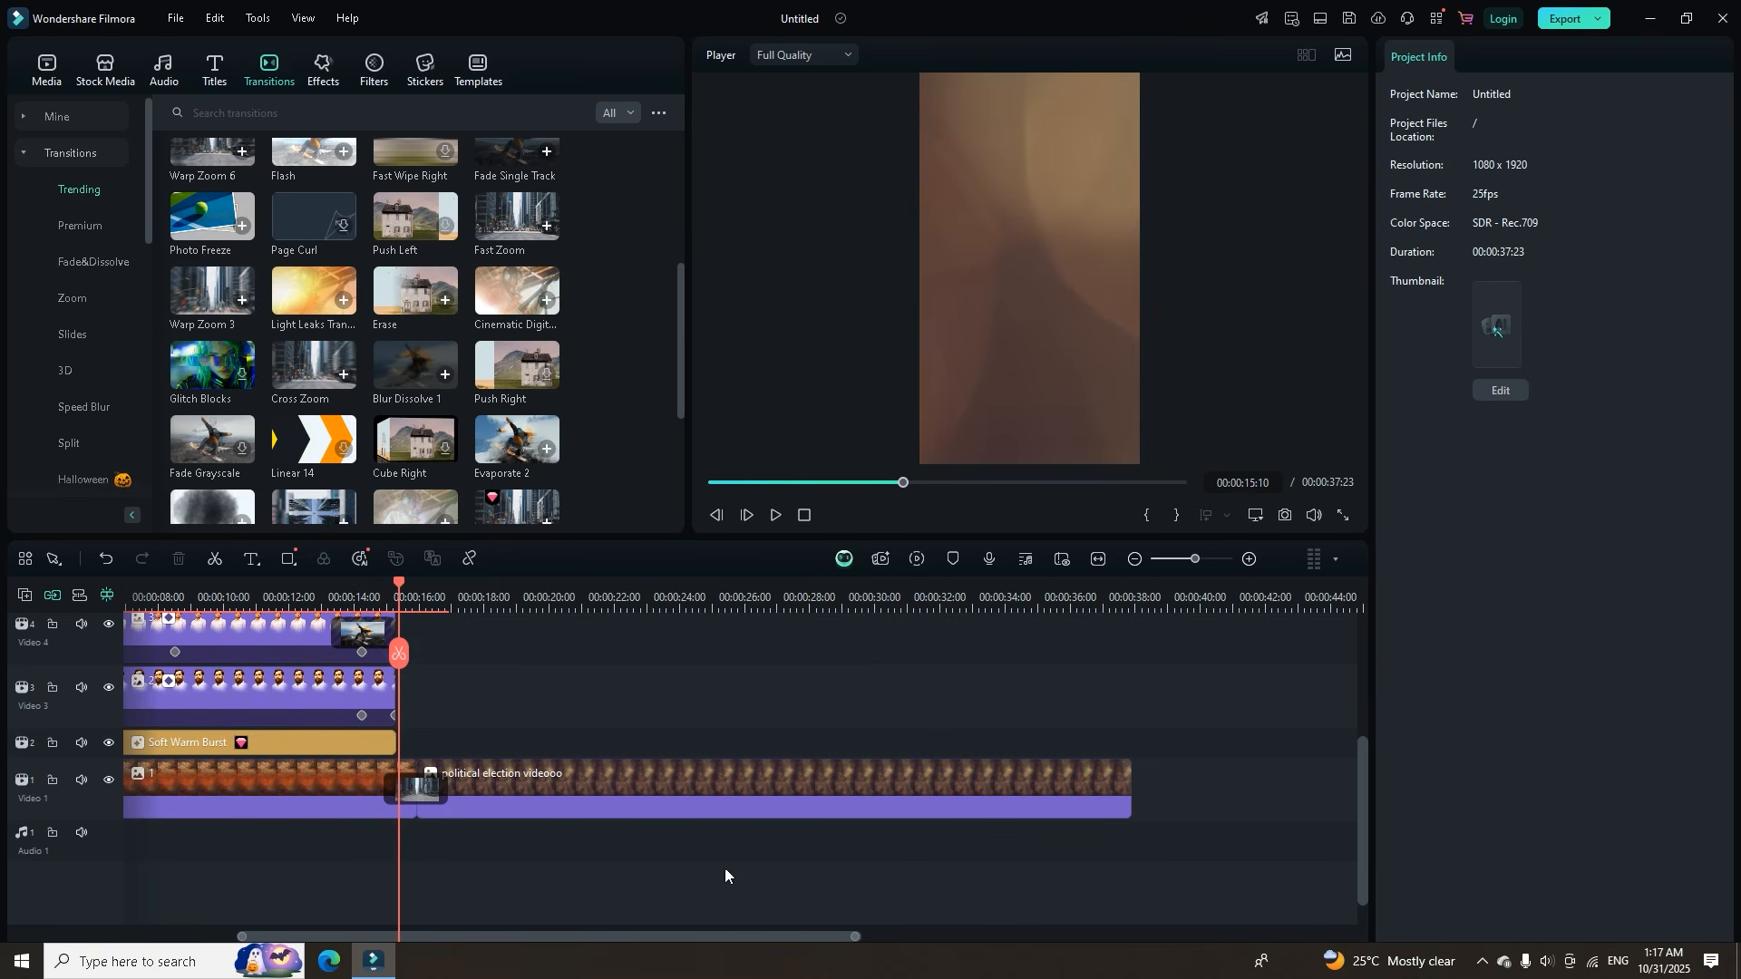
Place image 9 on the track above the second background, starting at 00:00:15:23.
{"action": "left_click_drag", "start_coordinate": [862, 937], "coordinate": [992, 910]}
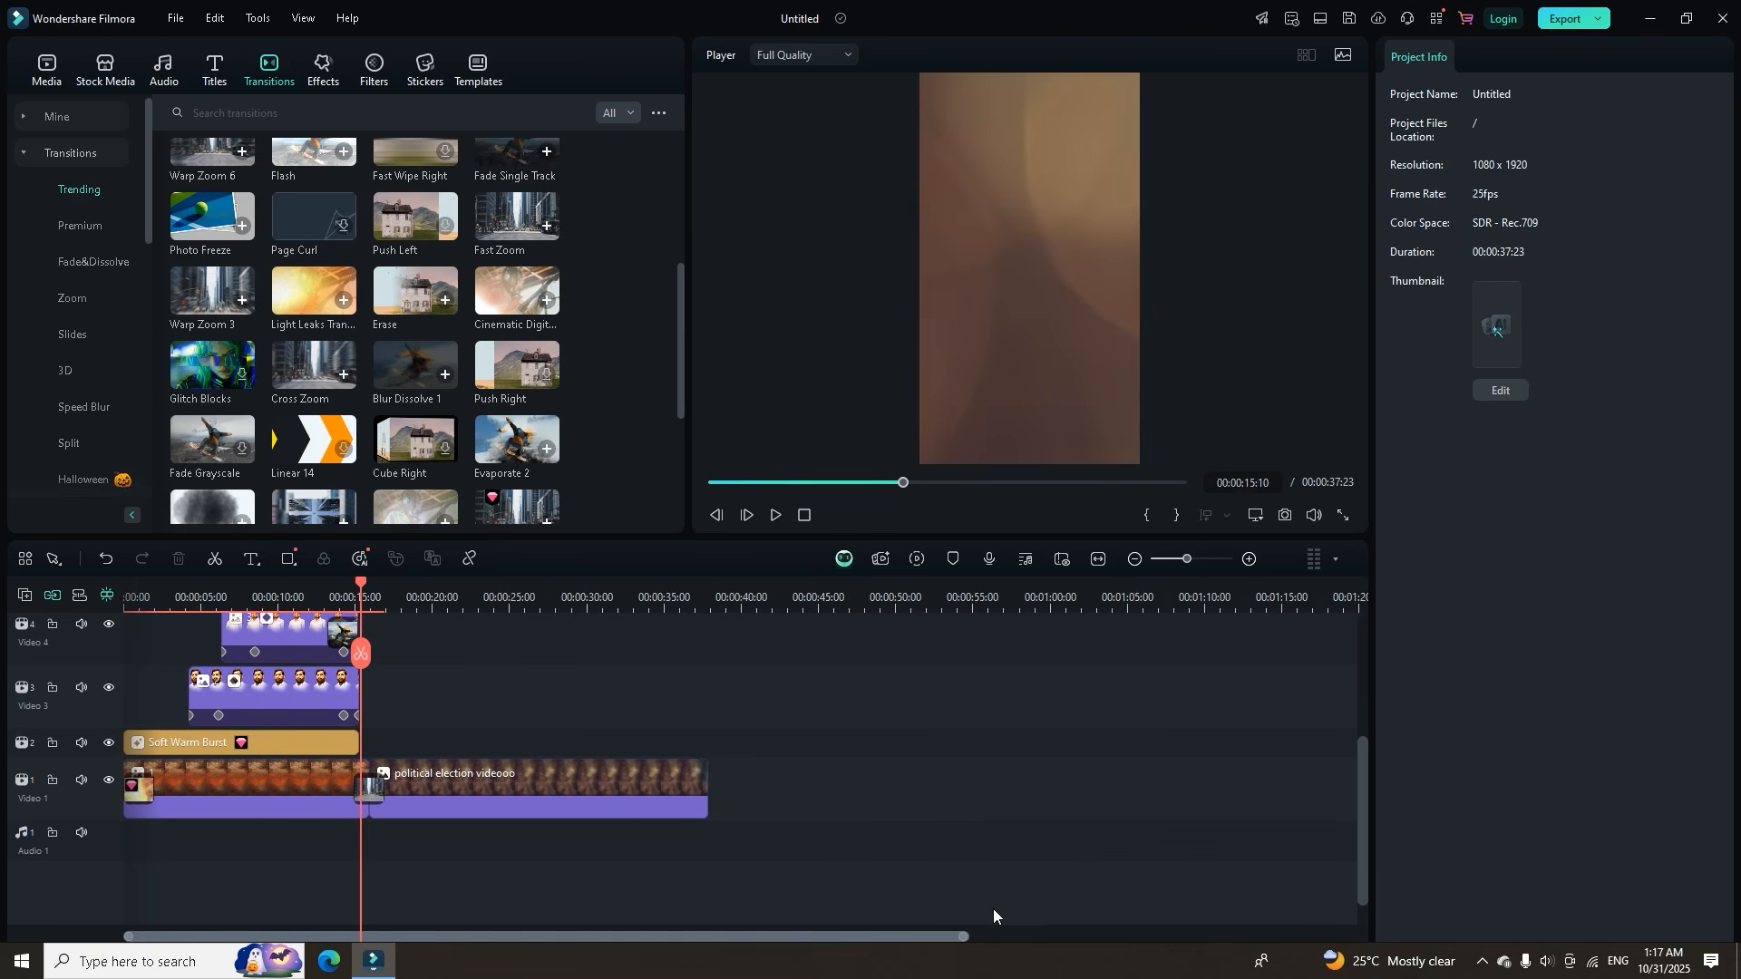
{"action": "left_click", "coordinate": [358, 585]}
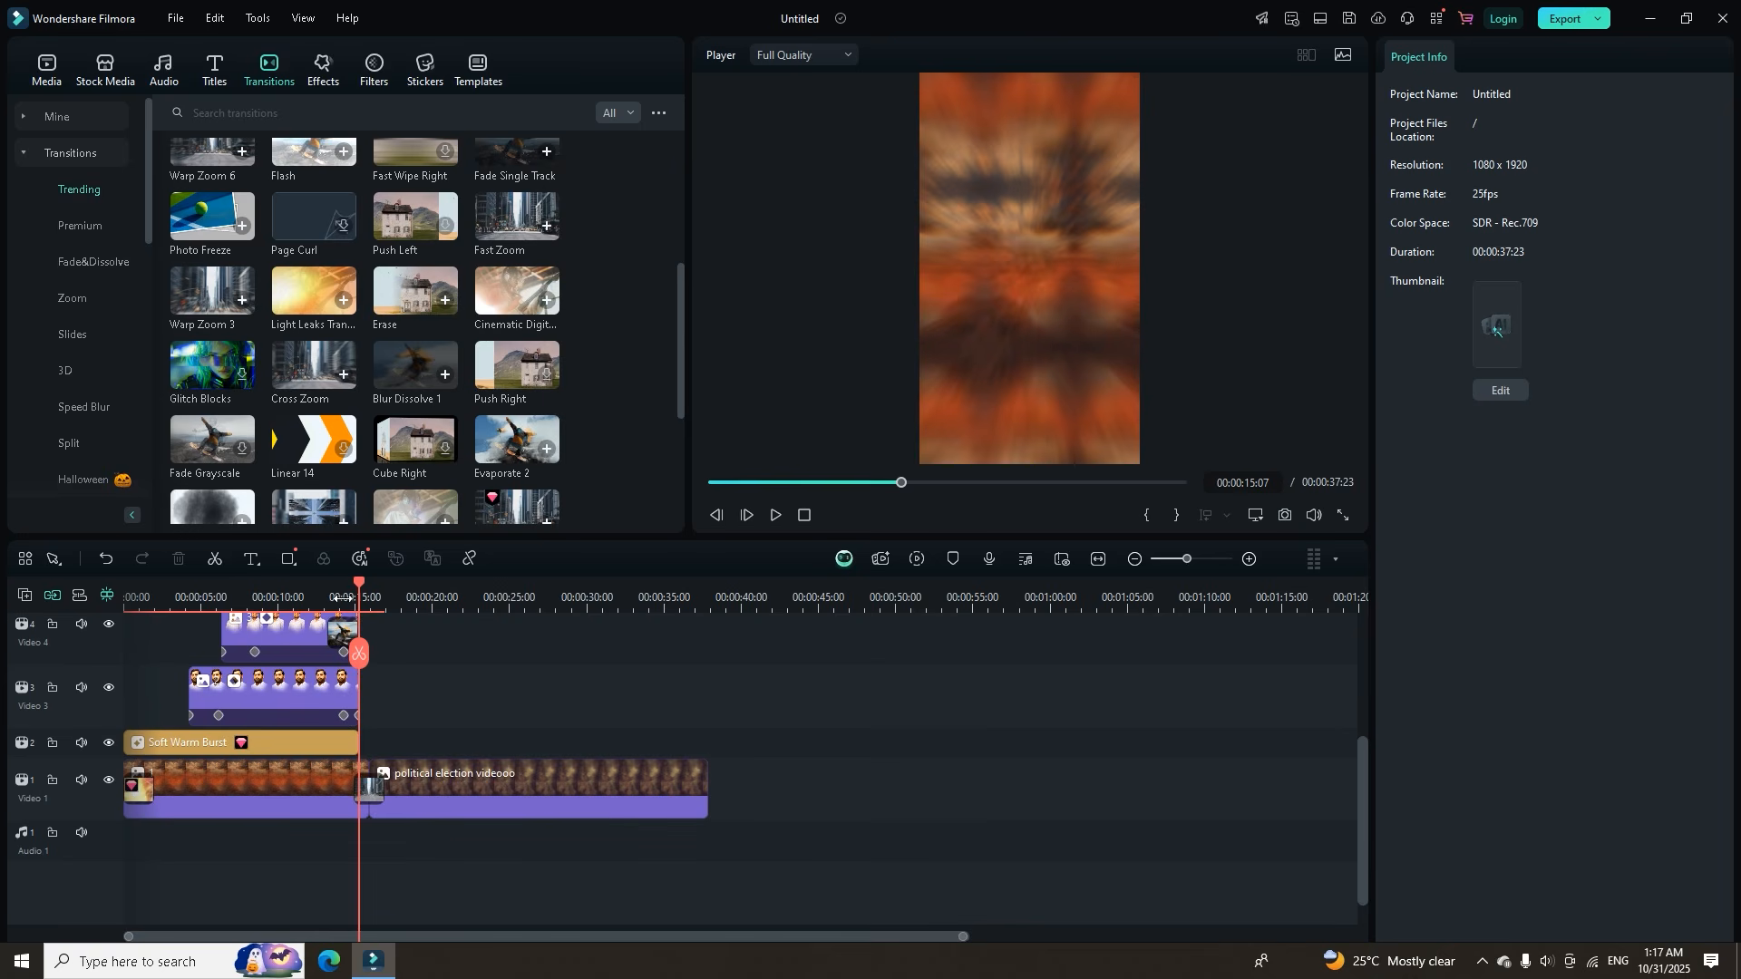
{"action": "scroll", "coordinate": [388, 671], "scroll_direction": "up", "scroll_amount": 4}
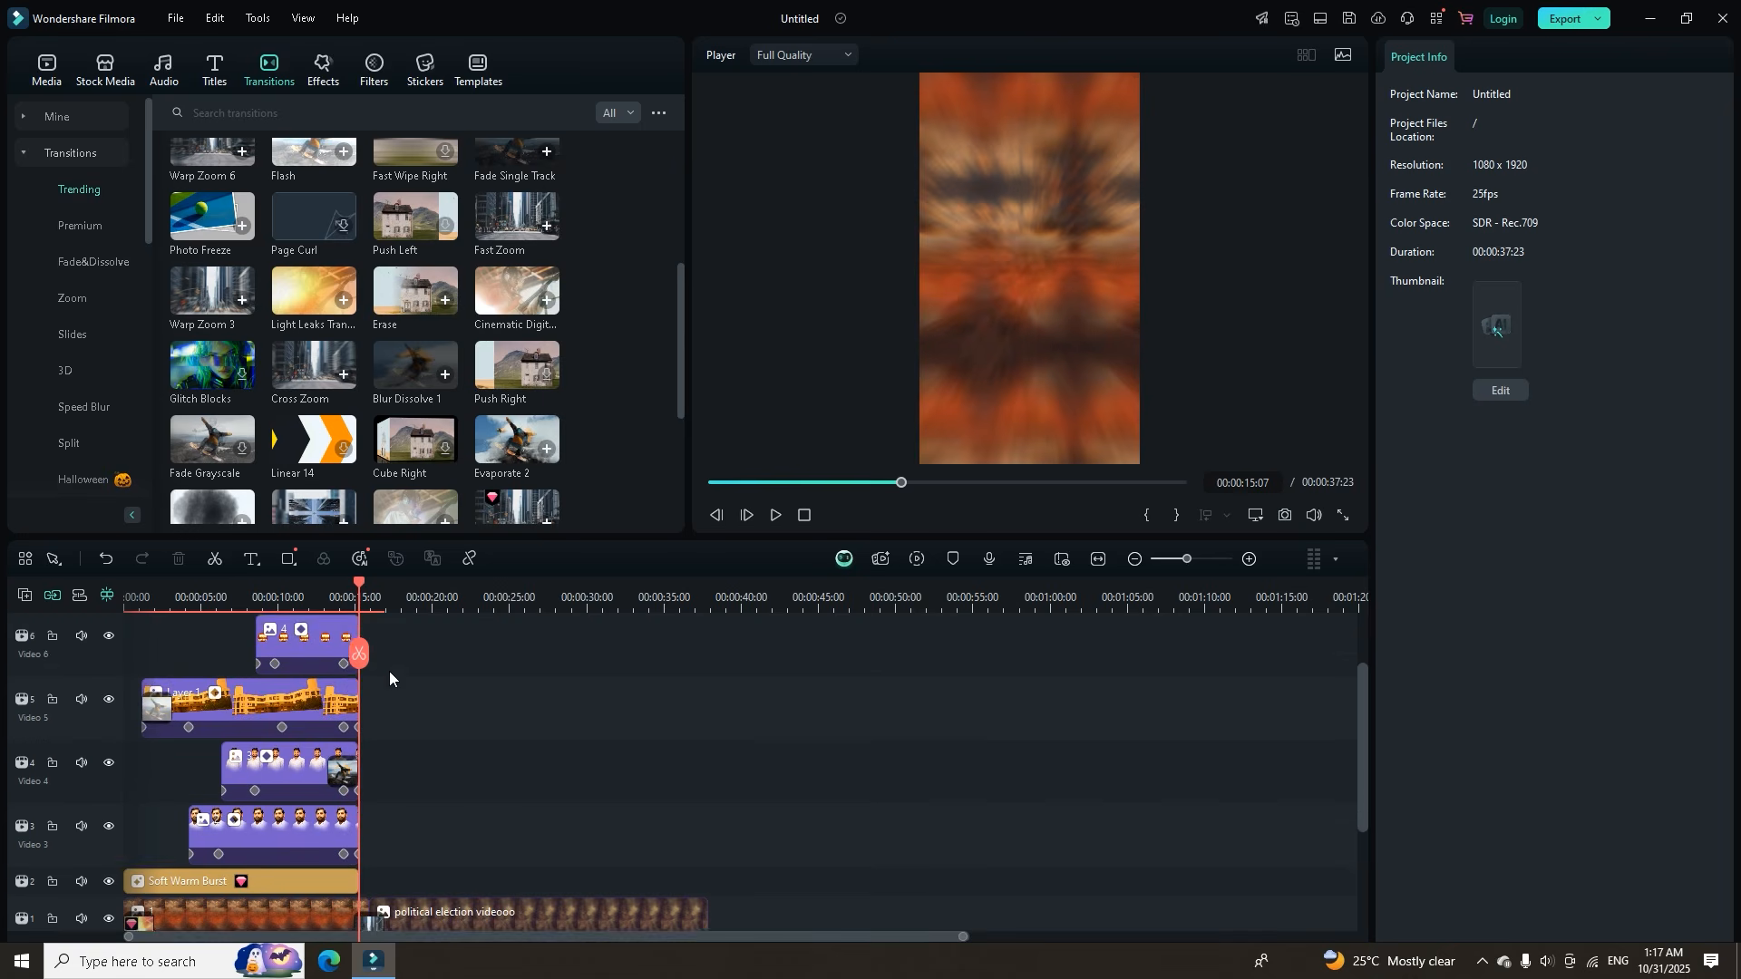
{"action": "left_click", "coordinate": [61, 64]}
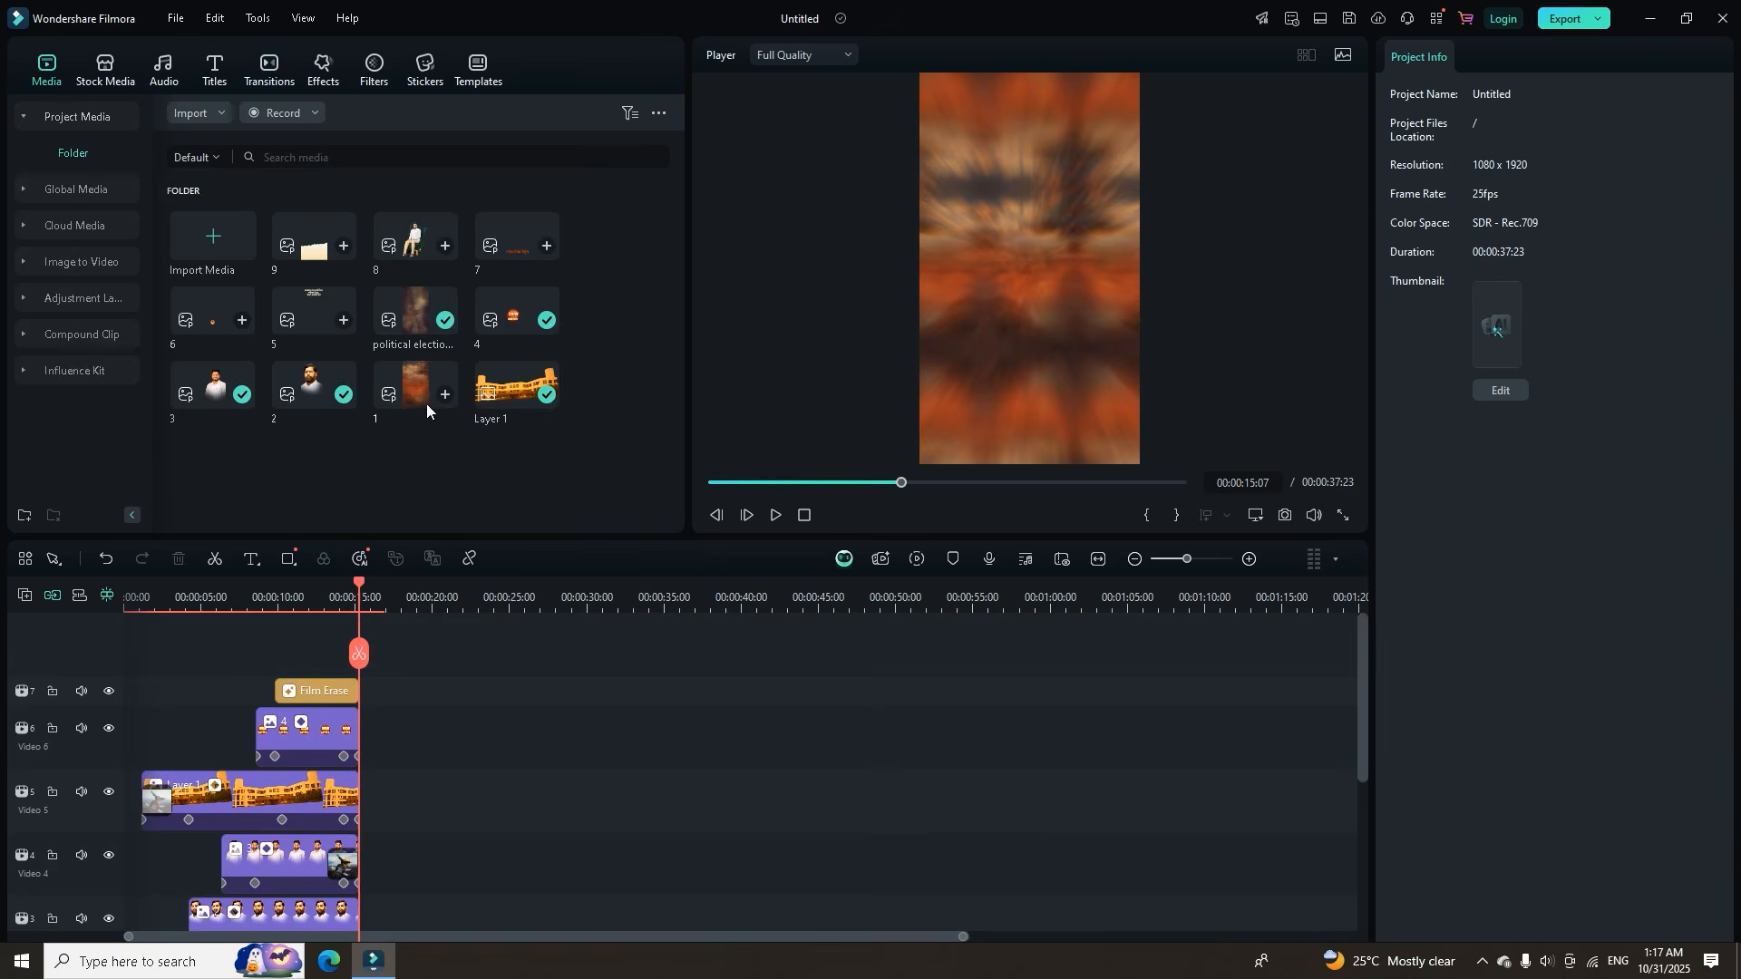
{"action": "scroll", "coordinate": [376, 689], "scroll_direction": "down", "scroll_amount": 3}
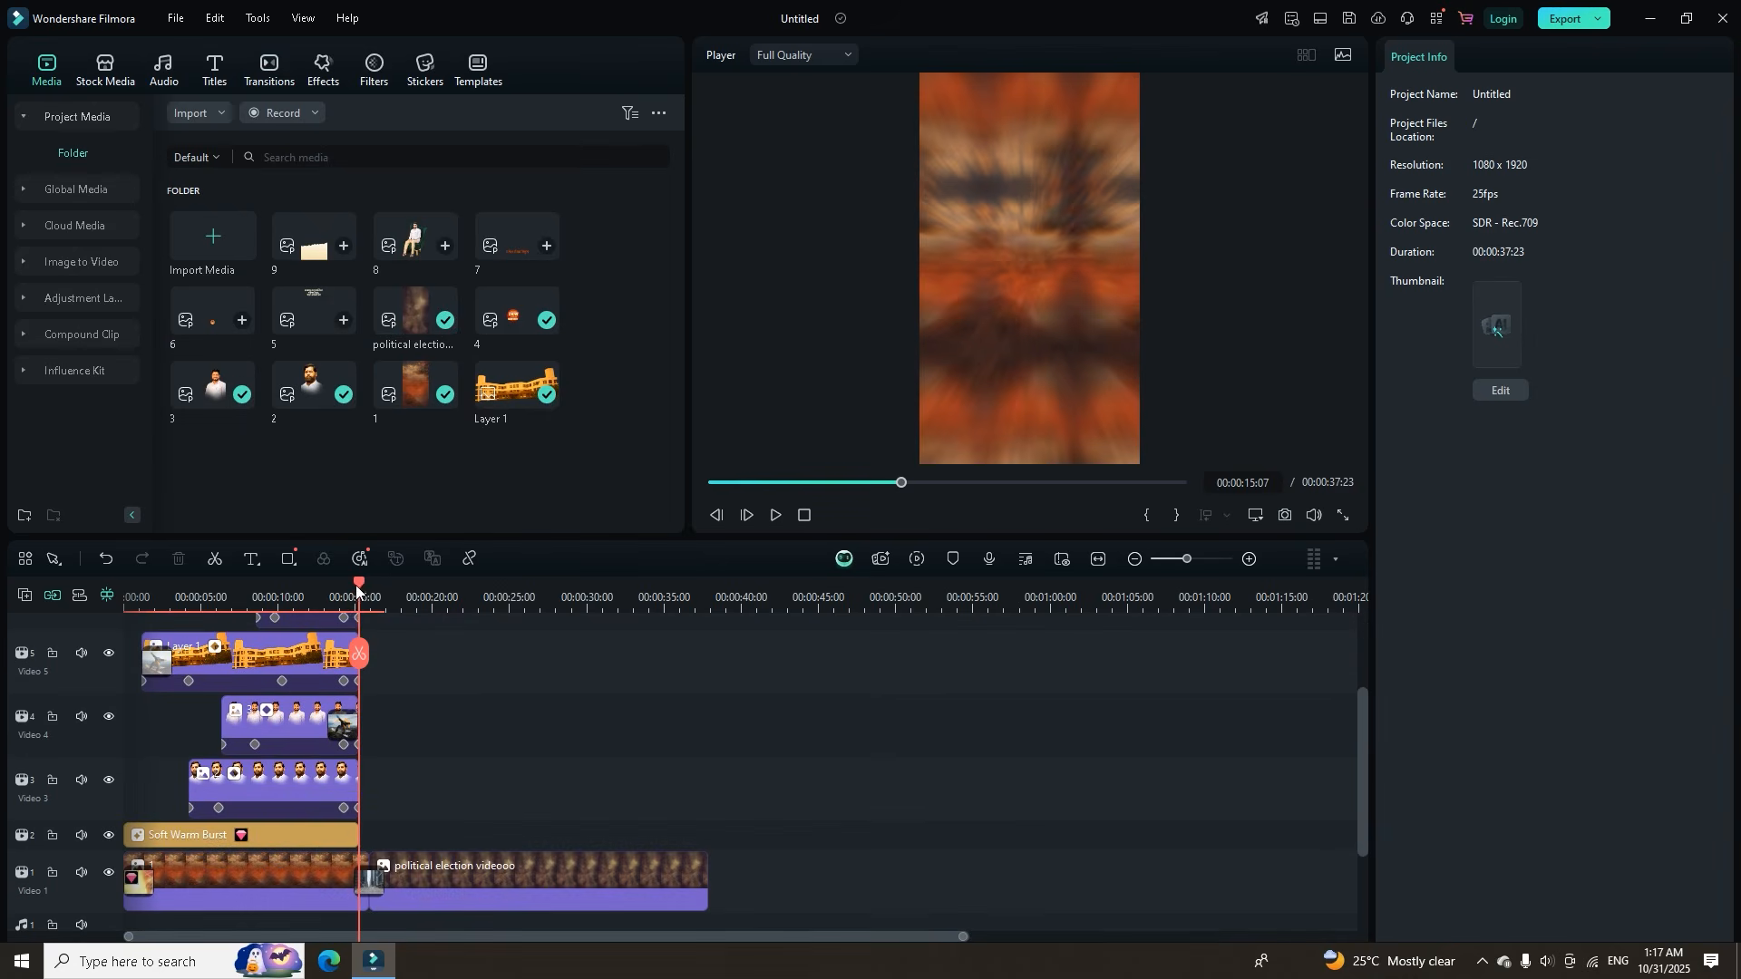
{"action": "left_click_drag", "start_coordinate": [370, 591], "coordinate": [369, 594]}
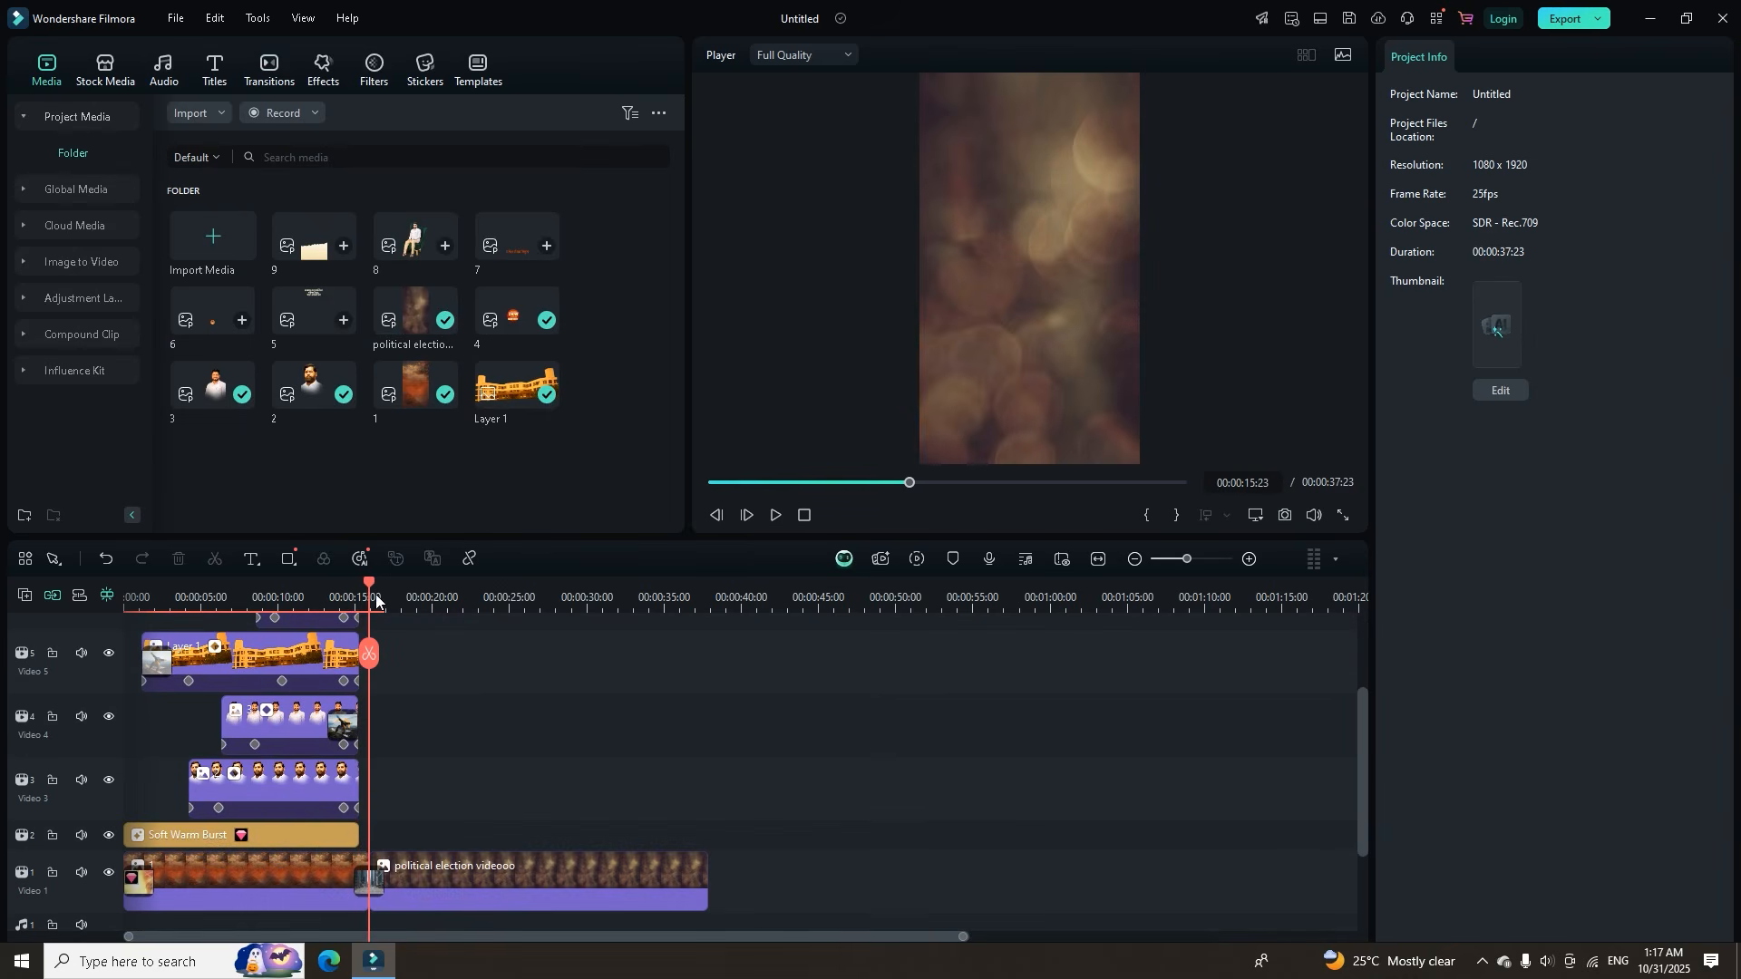
{"action": "left_click_drag", "start_coordinate": [313, 257], "coordinate": [341, 801]}
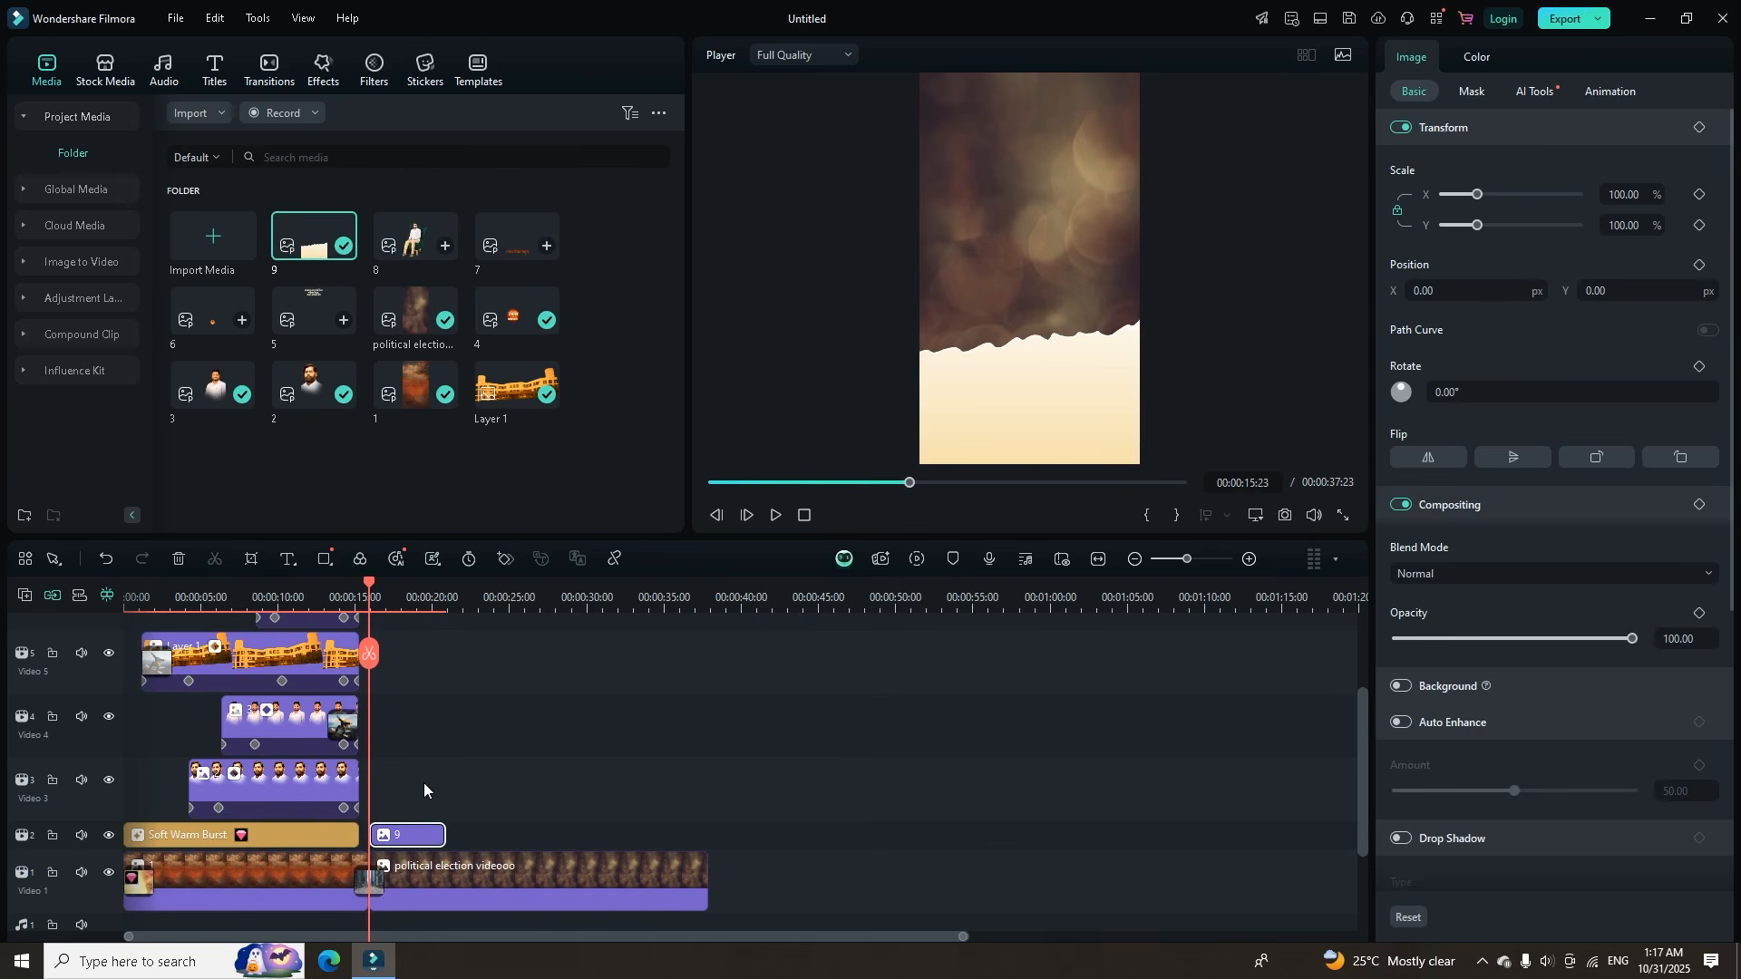
Extend image 9 to the end of the second background and keyframe its Y position at -849 at 00:00:15:23.
{"action": "left_click_drag", "start_coordinate": [443, 827], "coordinate": [707, 832]}
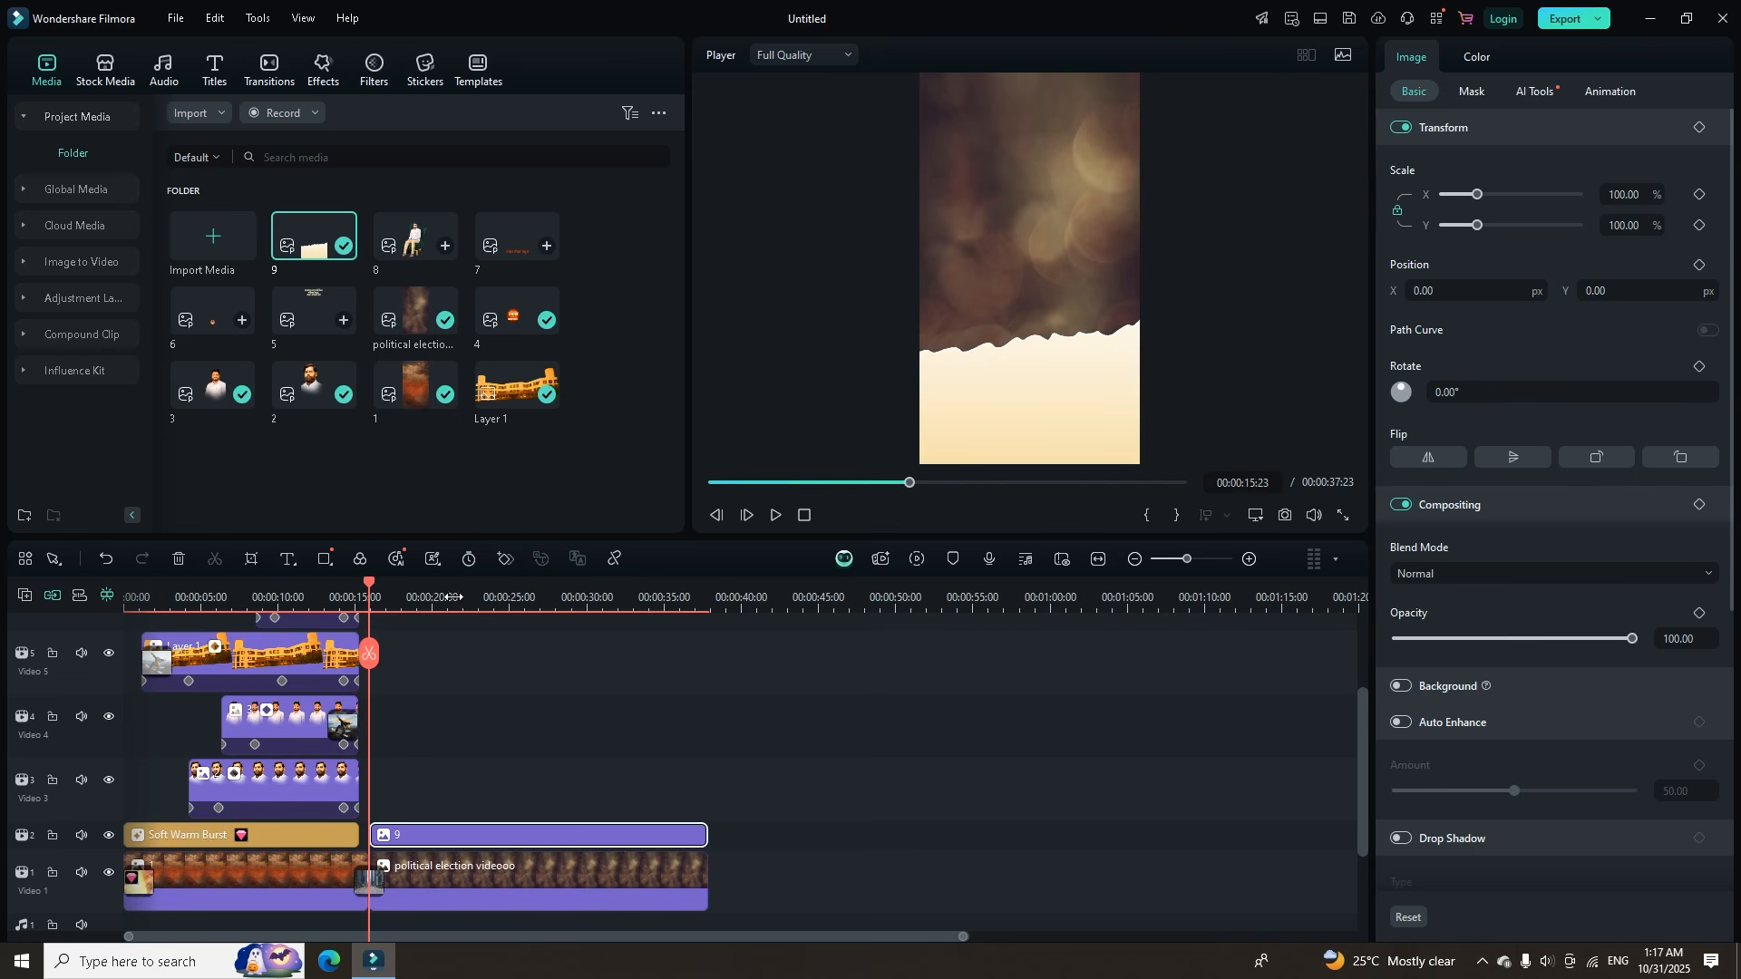
{"action": "left_click", "coordinate": [505, 559]}
{"action": "left_click_drag", "start_coordinate": [1663, 291], "coordinate": [1194, 633]}
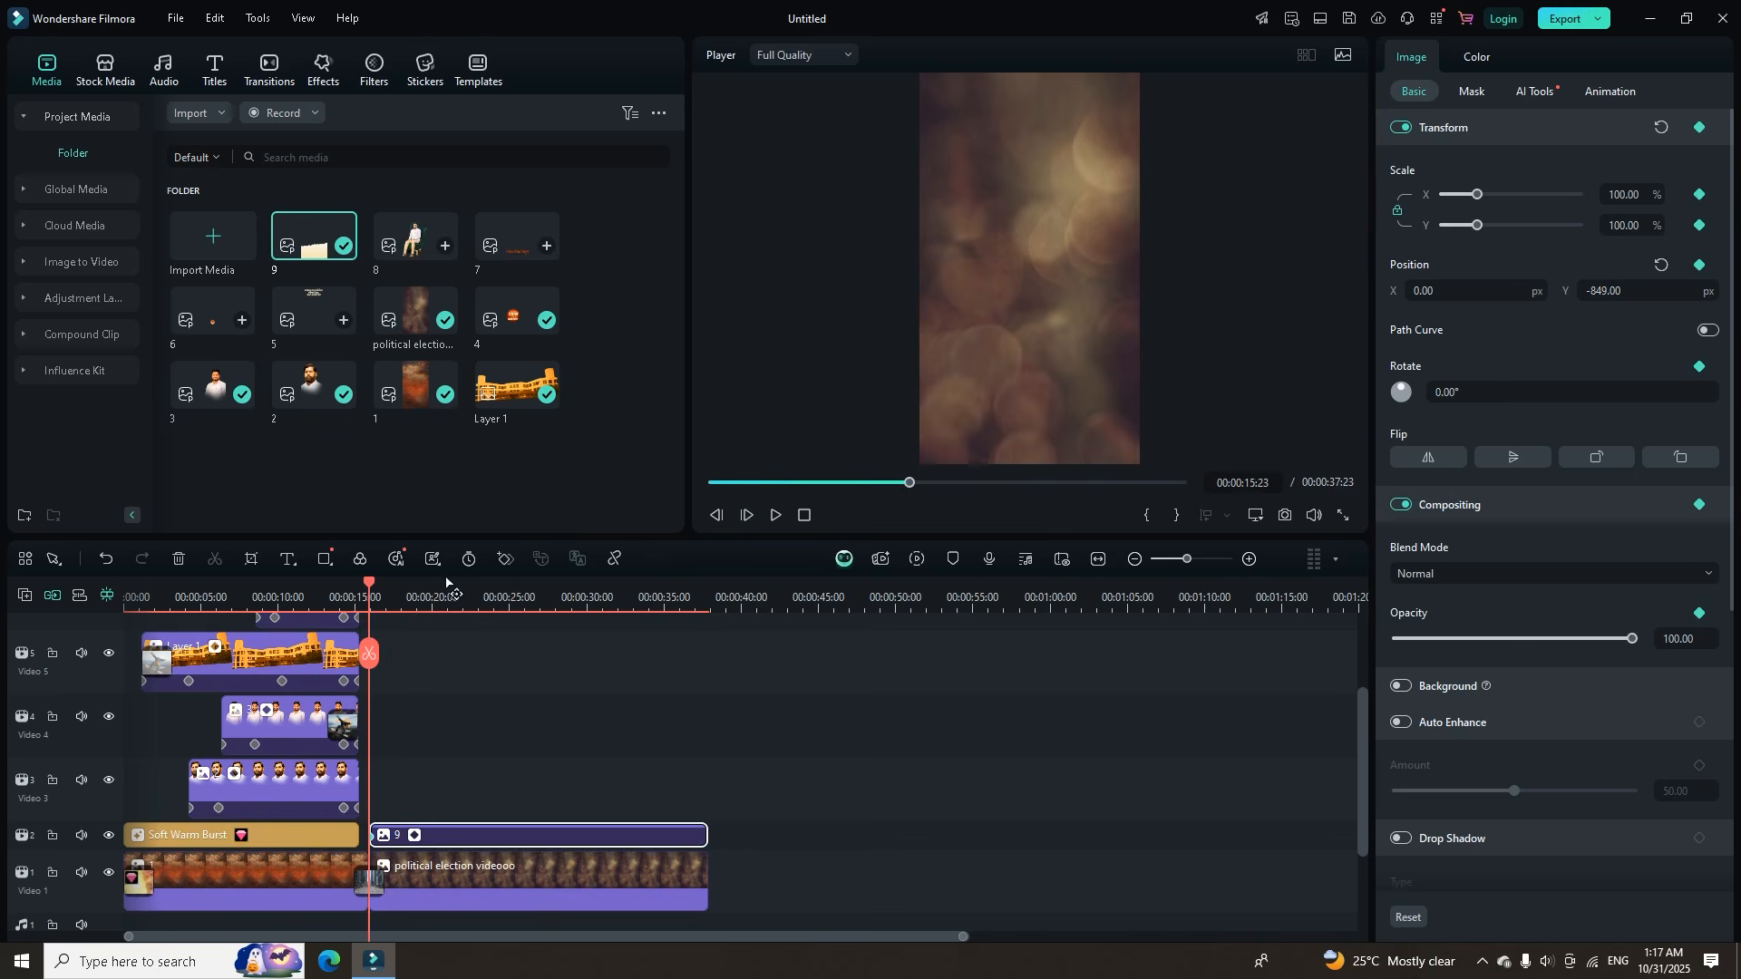
Reset image 9's transform at 00:00:22:18 to keyframe its Y position back to 0, and play the rise.
{"action": "left_click_drag", "start_coordinate": [367, 585], "coordinate": [434, 598]}
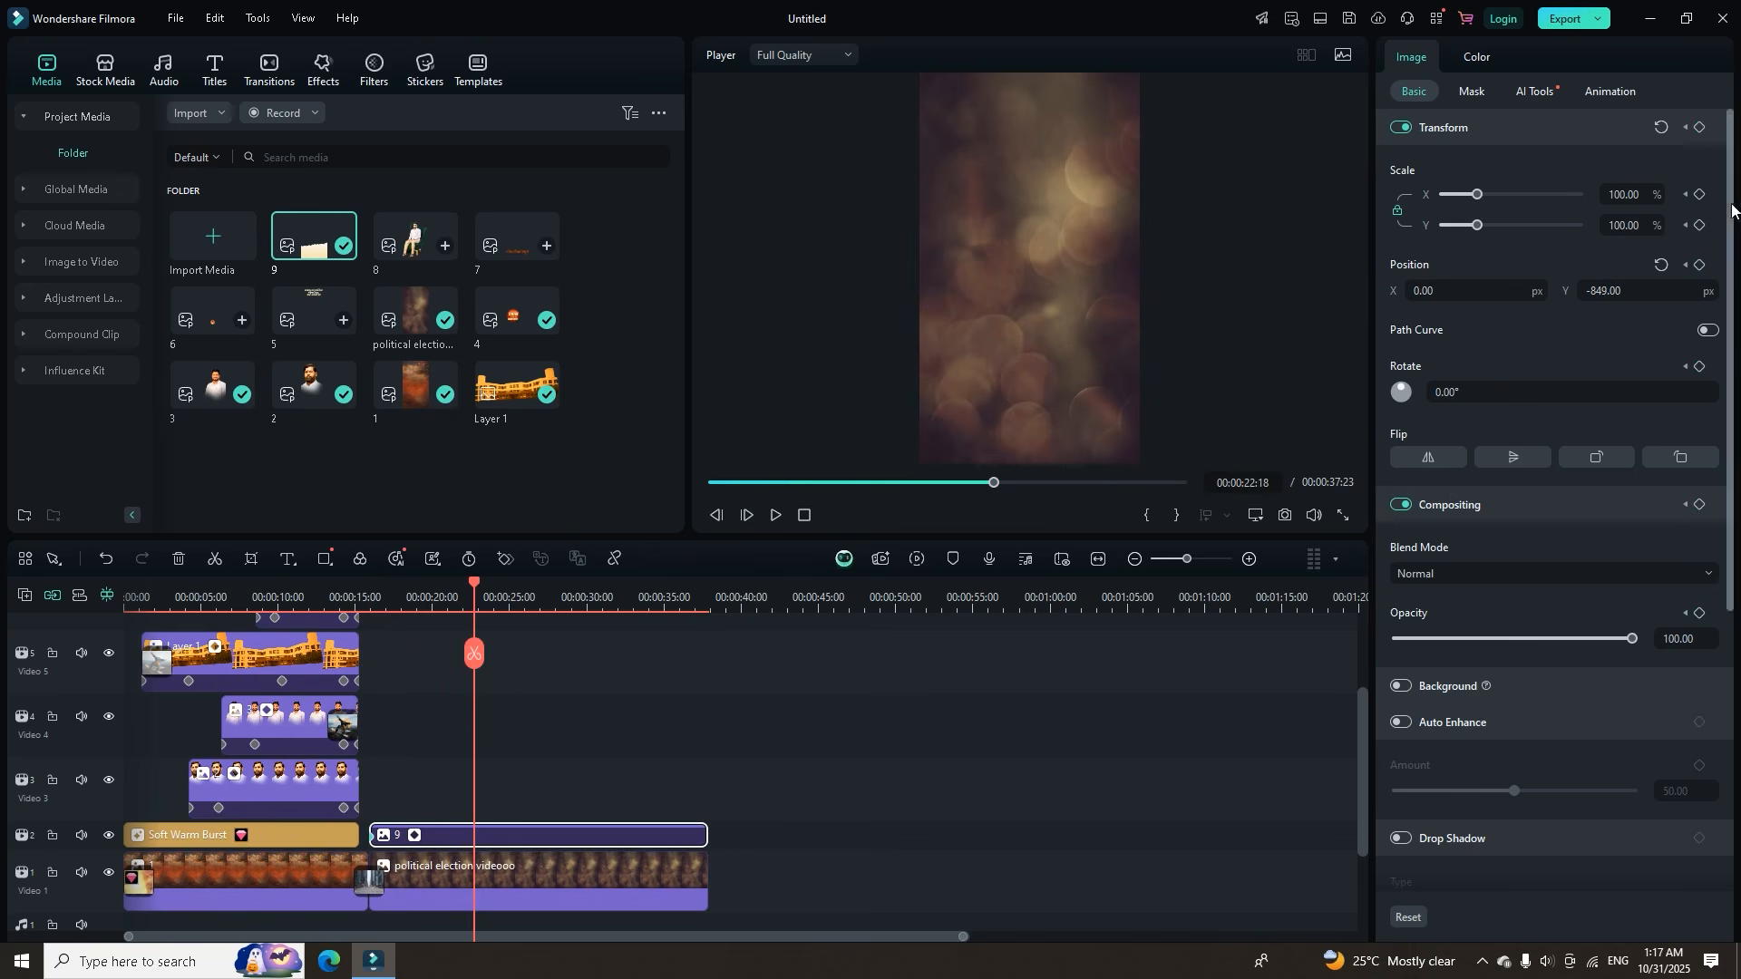
{"action": "left_click", "coordinate": [1659, 129]}
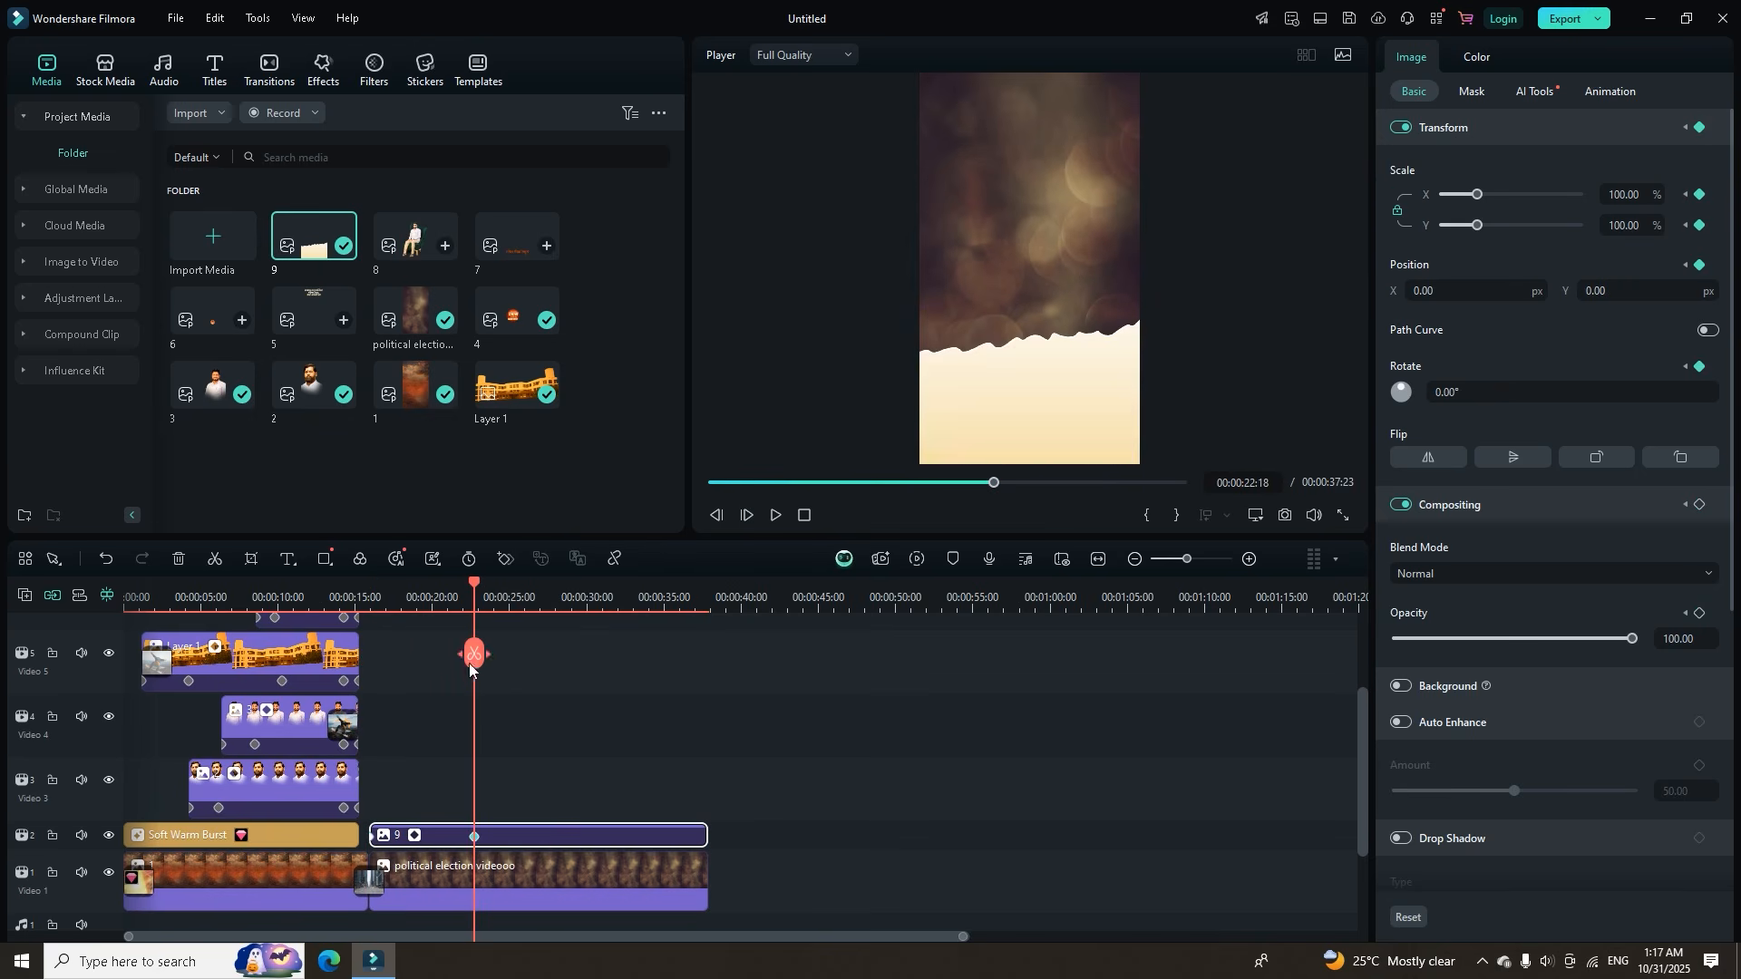
{"action": "left_click", "coordinate": [370, 594]}
{"action": "key", "text": "space"}
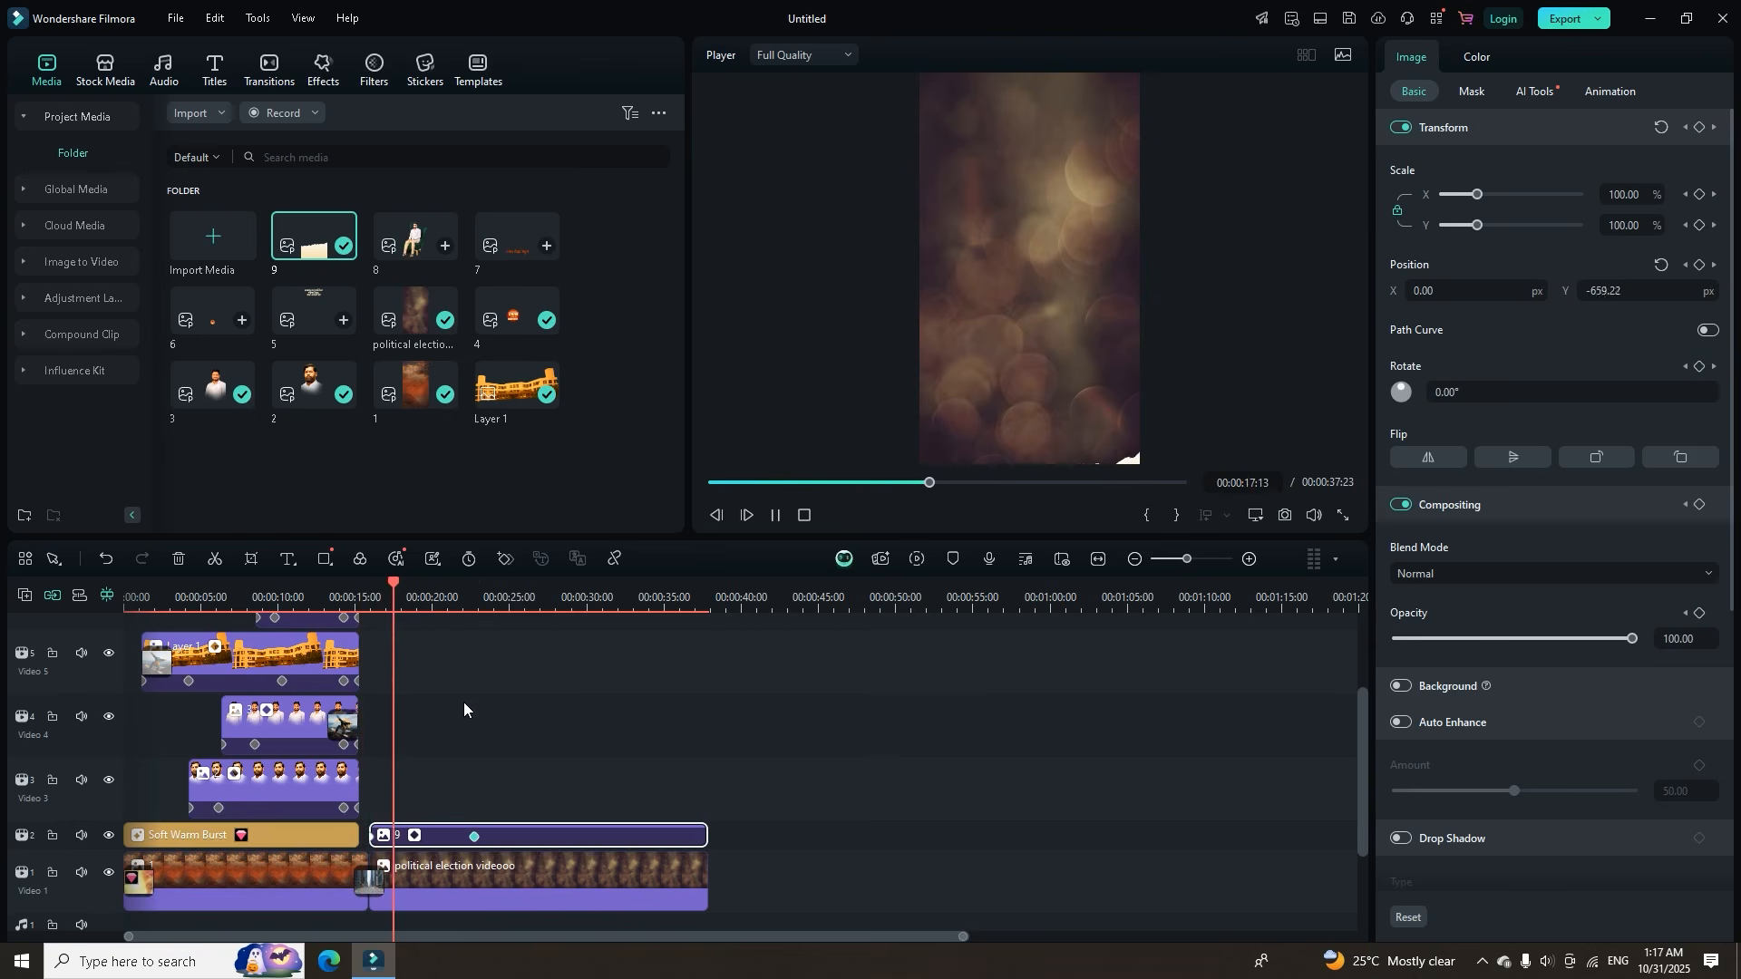
{"action": "key", "text": "space"}
Move image 9's end keyframe earlier to about 00:00:19:20 to speed up the rise, and replay it.
{"action": "left_click", "coordinate": [472, 837]}
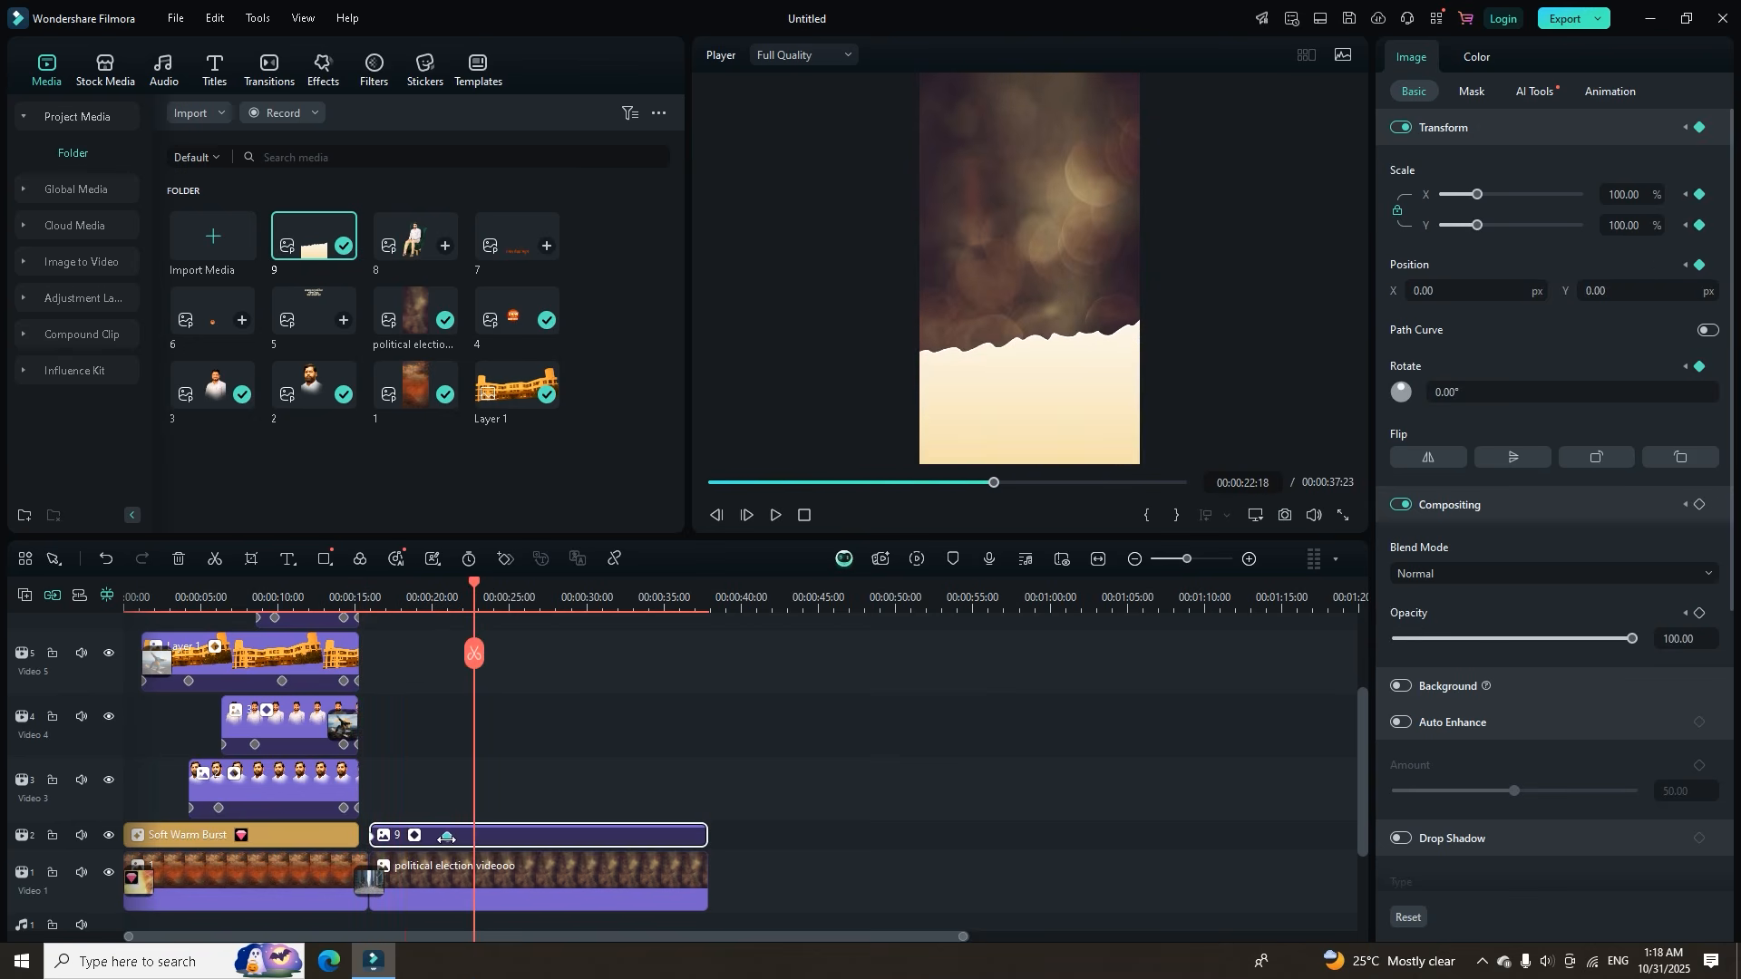
{"action": "left_click", "coordinate": [425, 835]}
{"action": "left_click", "coordinate": [365, 598]}
{"action": "key", "text": "space"}
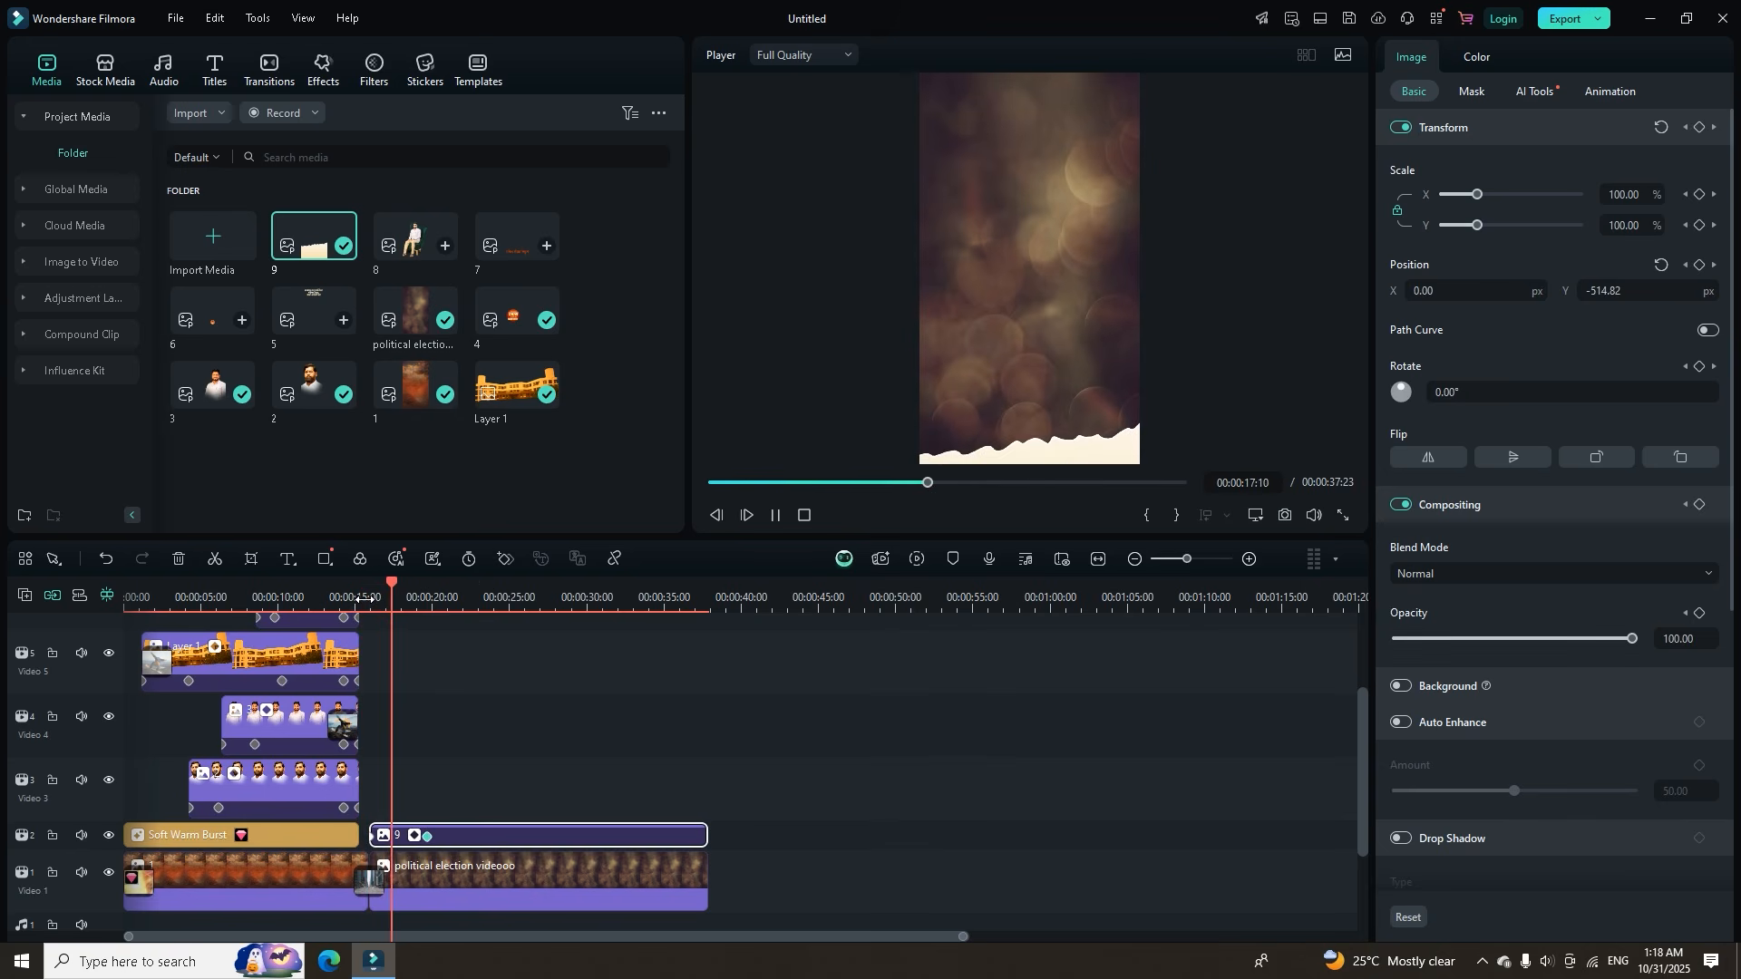
{"action": "key", "text": "space"}
Place image 8 at 00:00:19:20 on a new track beneath image 9 and extend it to the end of the background.
{"action": "left_click", "coordinate": [394, 472]}
{"action": "left_click_drag", "start_coordinate": [415, 432], "coordinate": [448, 792]}
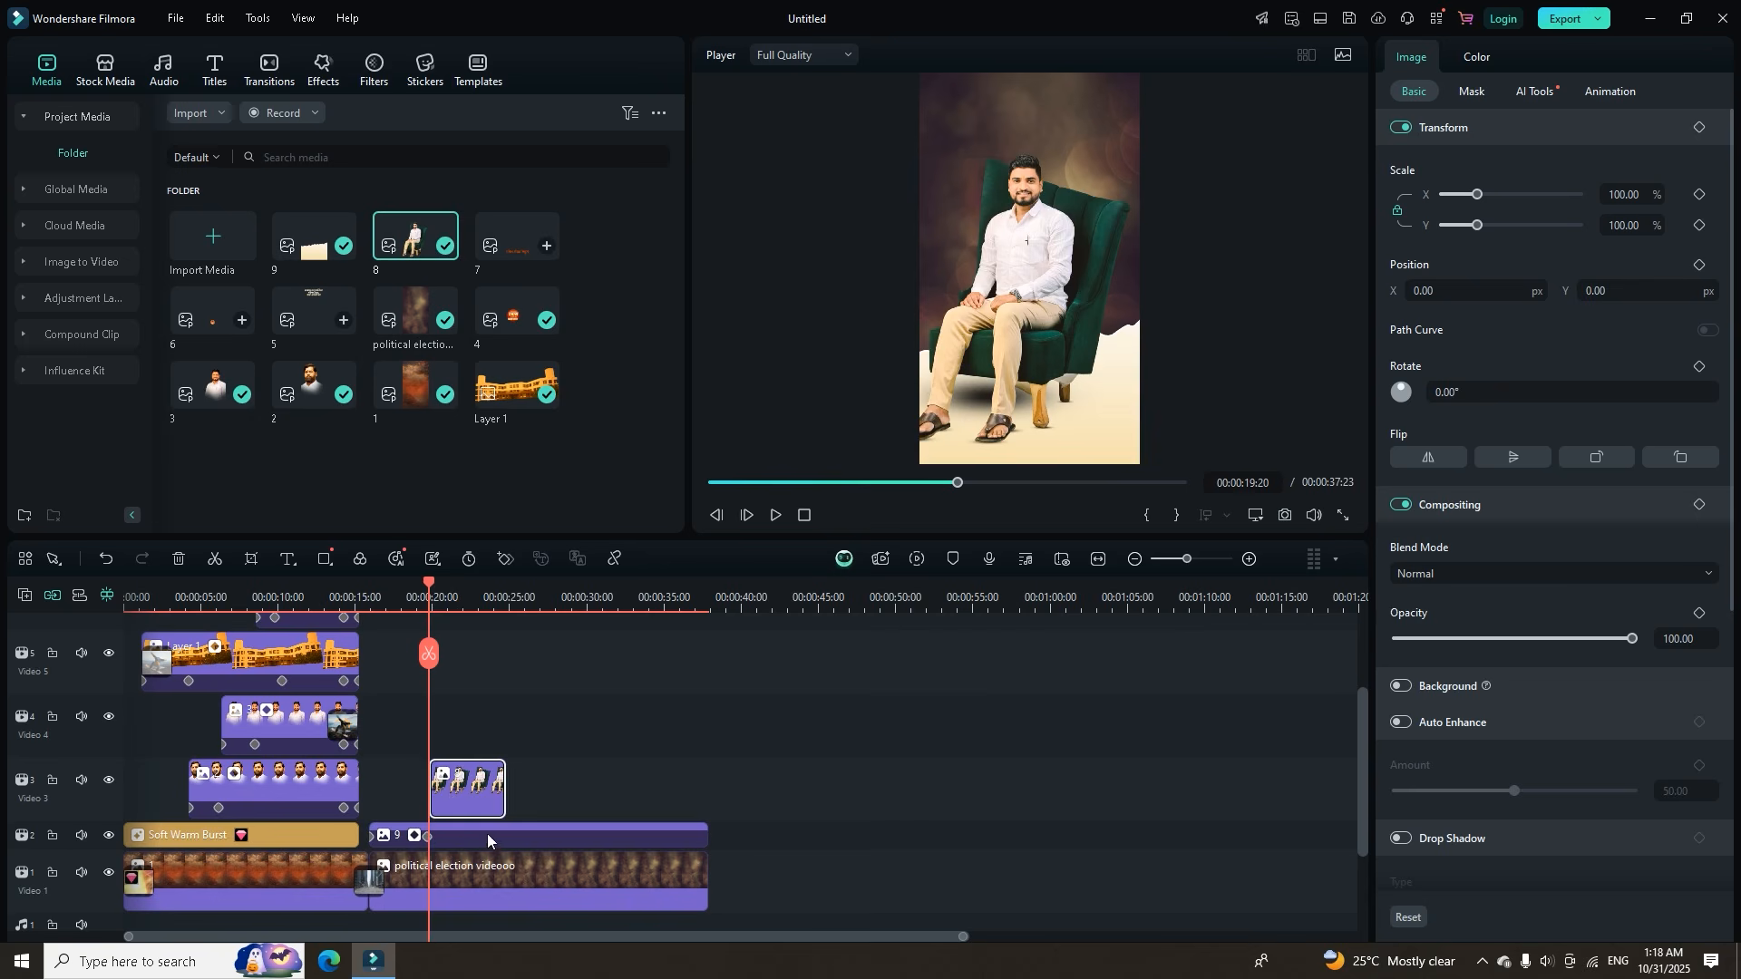
{"action": "left_click_drag", "start_coordinate": [480, 778], "coordinate": [479, 869]}
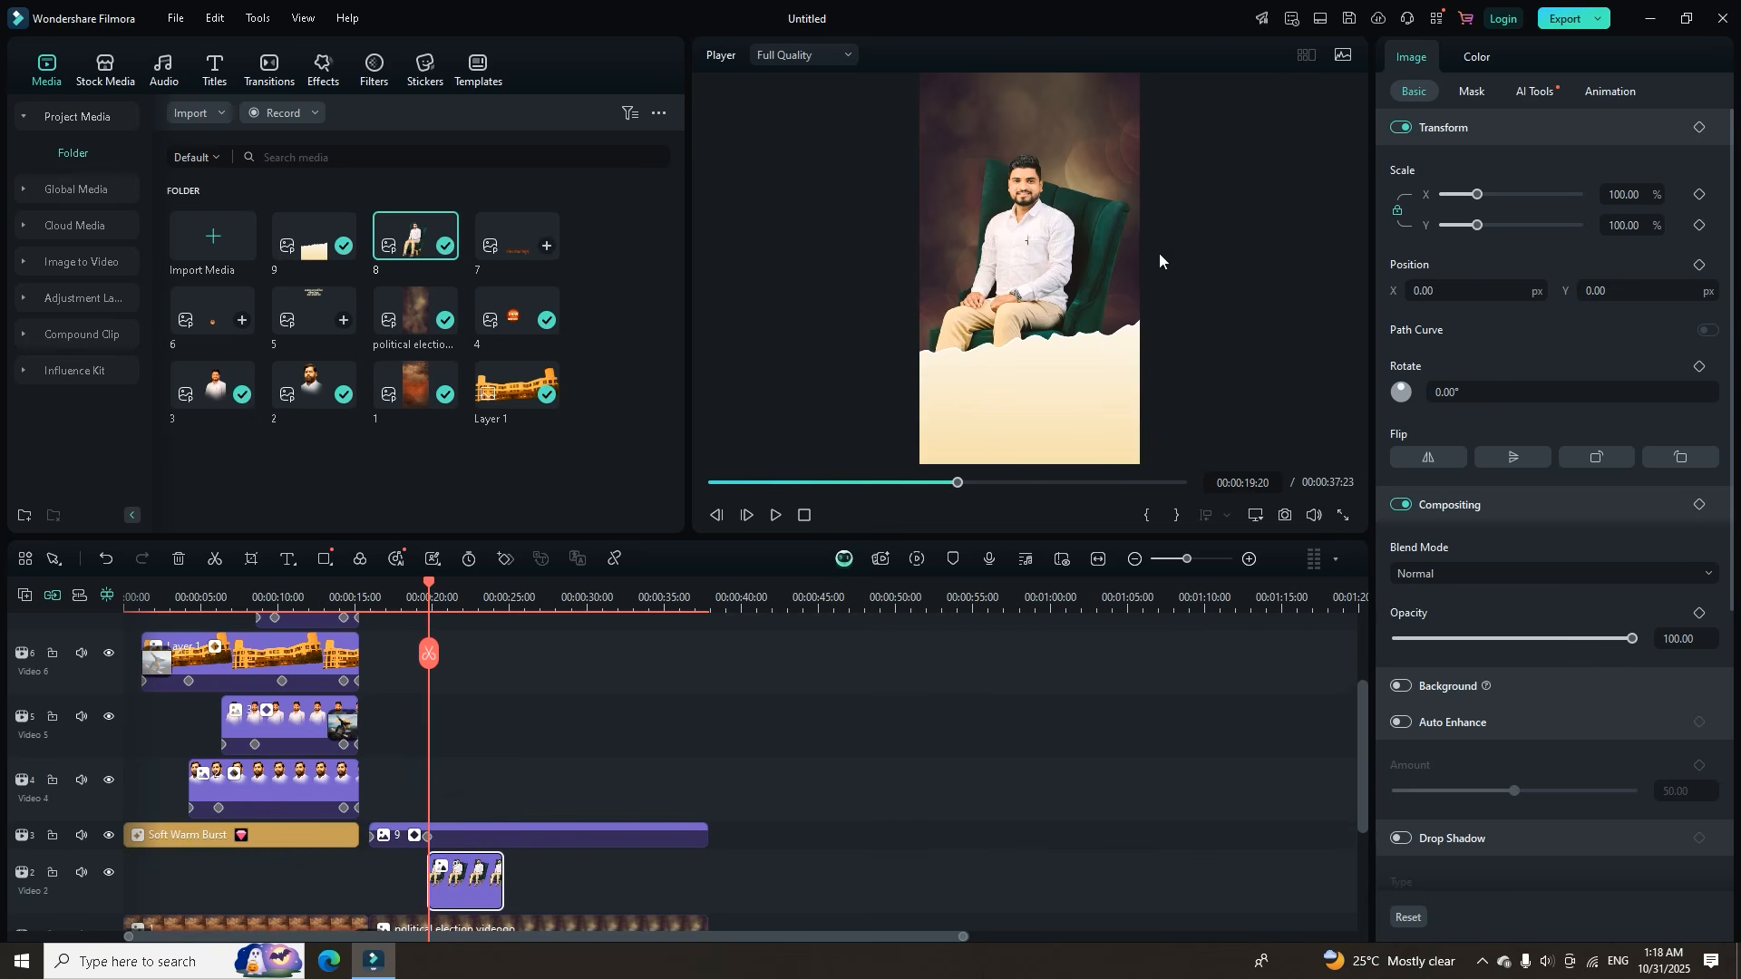
{"action": "left_click_drag", "start_coordinate": [501, 868], "coordinate": [707, 874]}
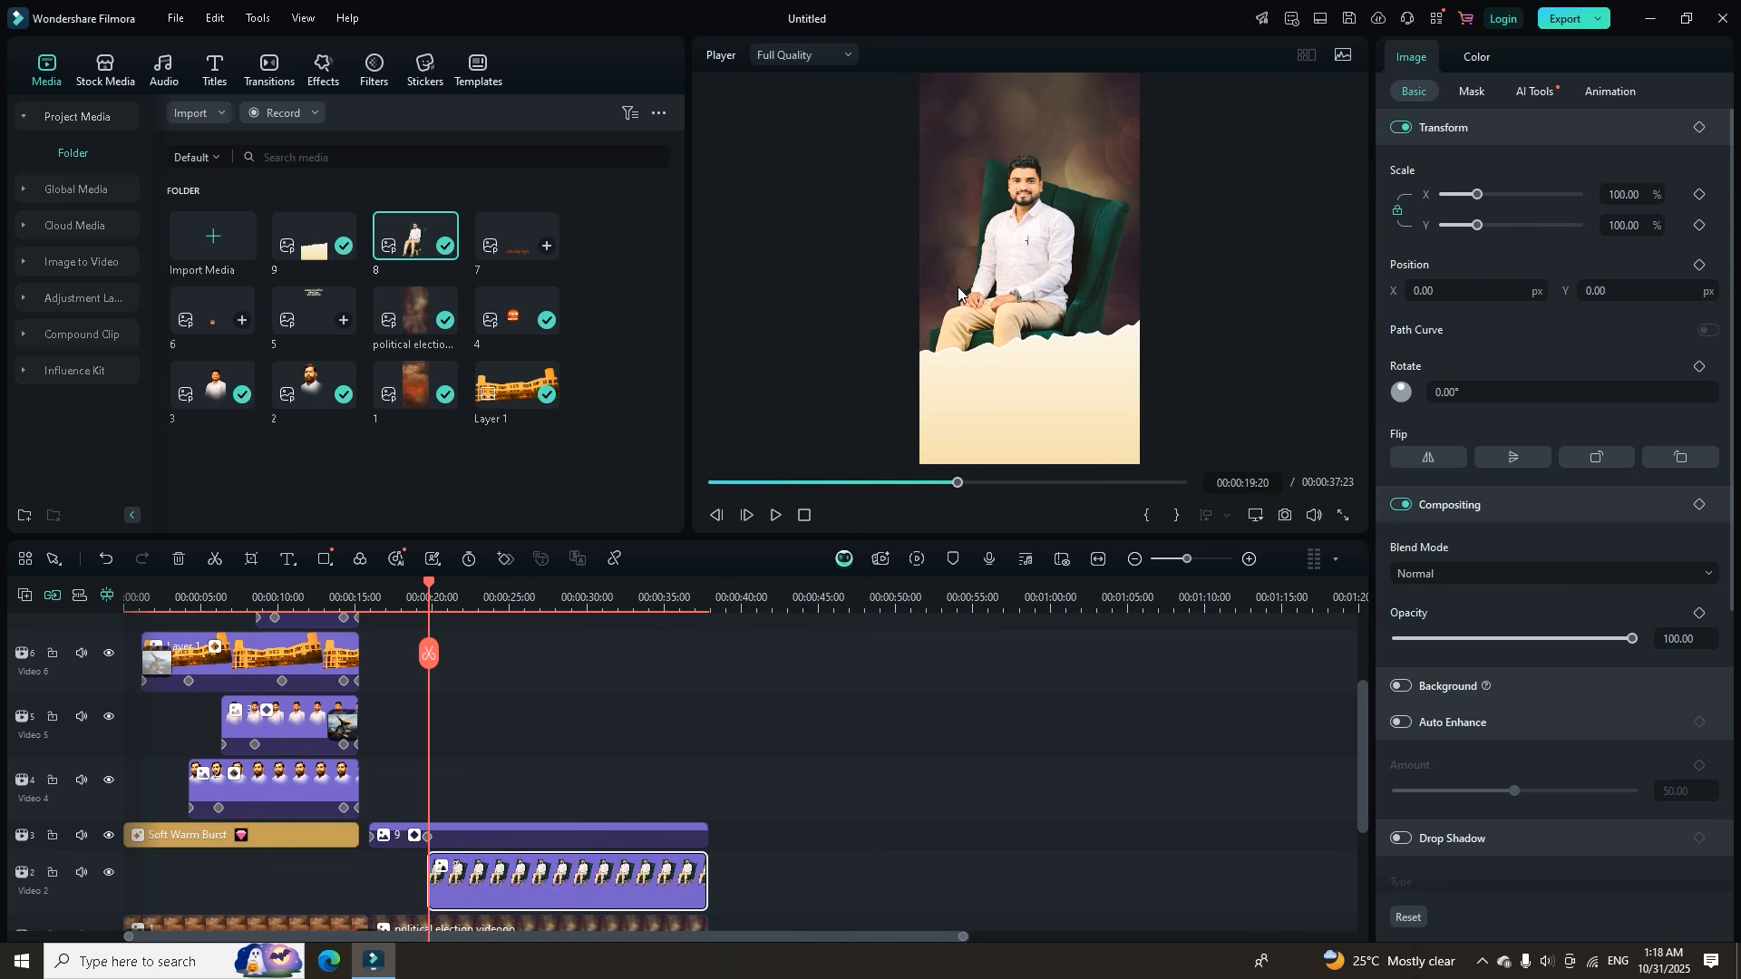
Keyframe image 8 at 00:00:19:20 with scale 244.90%, Y position -525 and rotation -17°.
{"action": "left_click", "coordinate": [504, 559]}
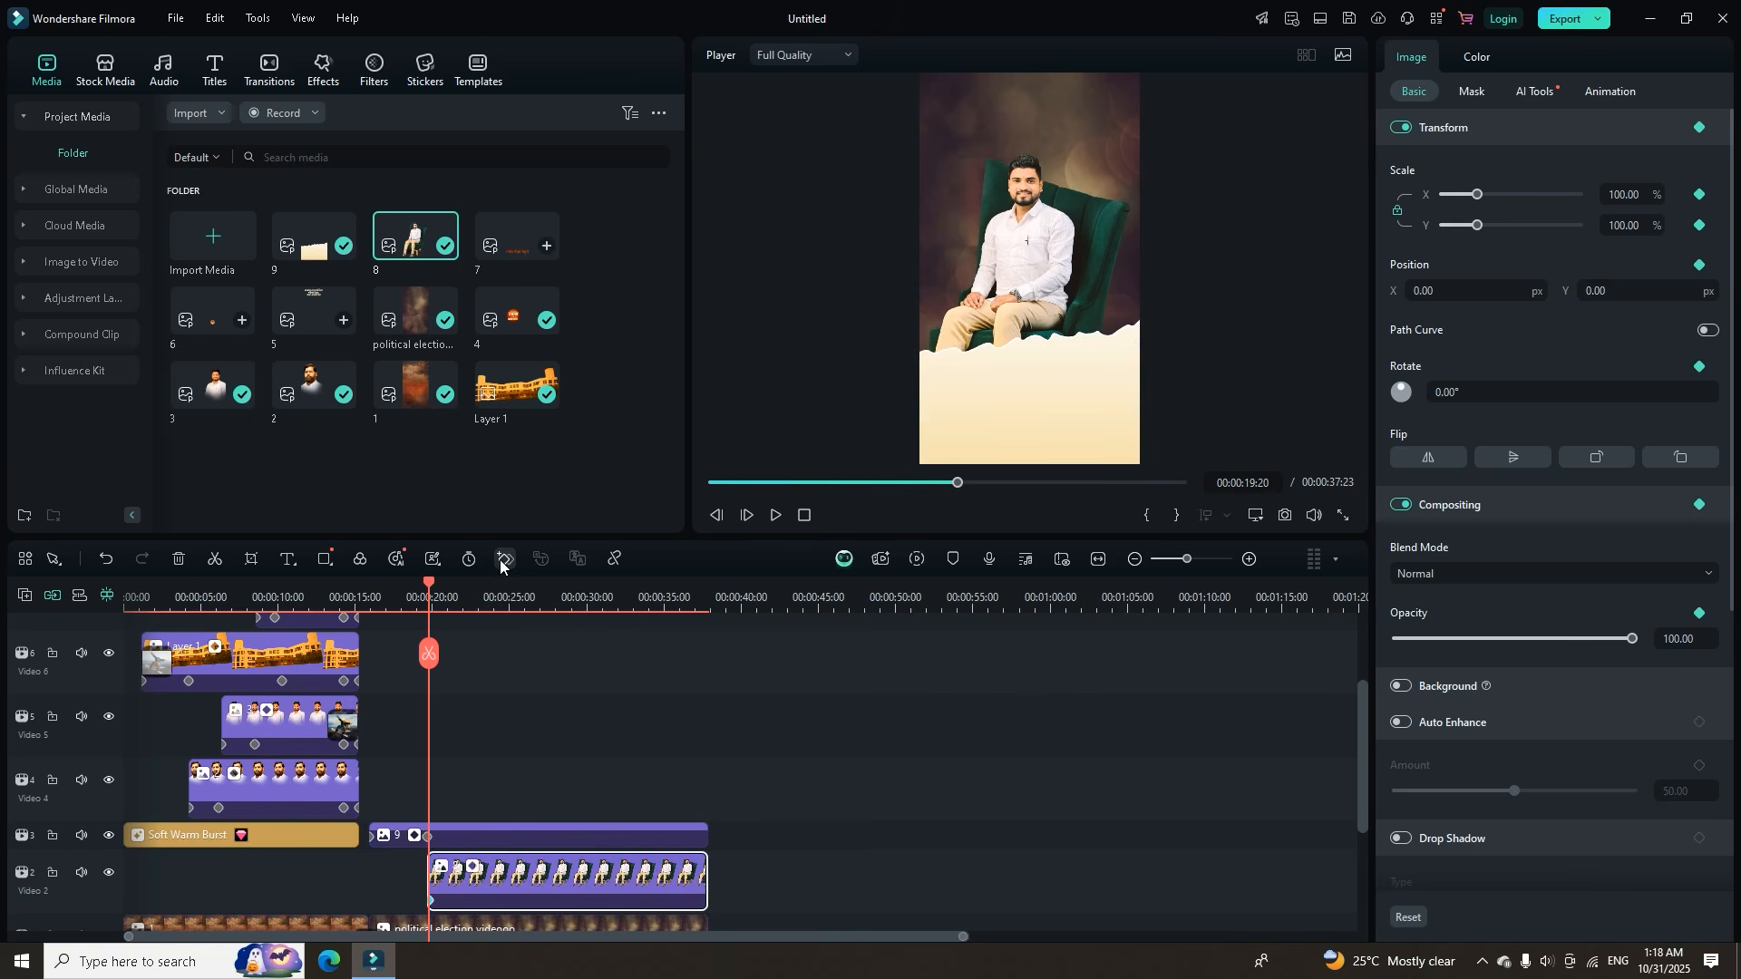
{"action": "left_click_drag", "start_coordinate": [1485, 198], "coordinate": [1510, 205]}
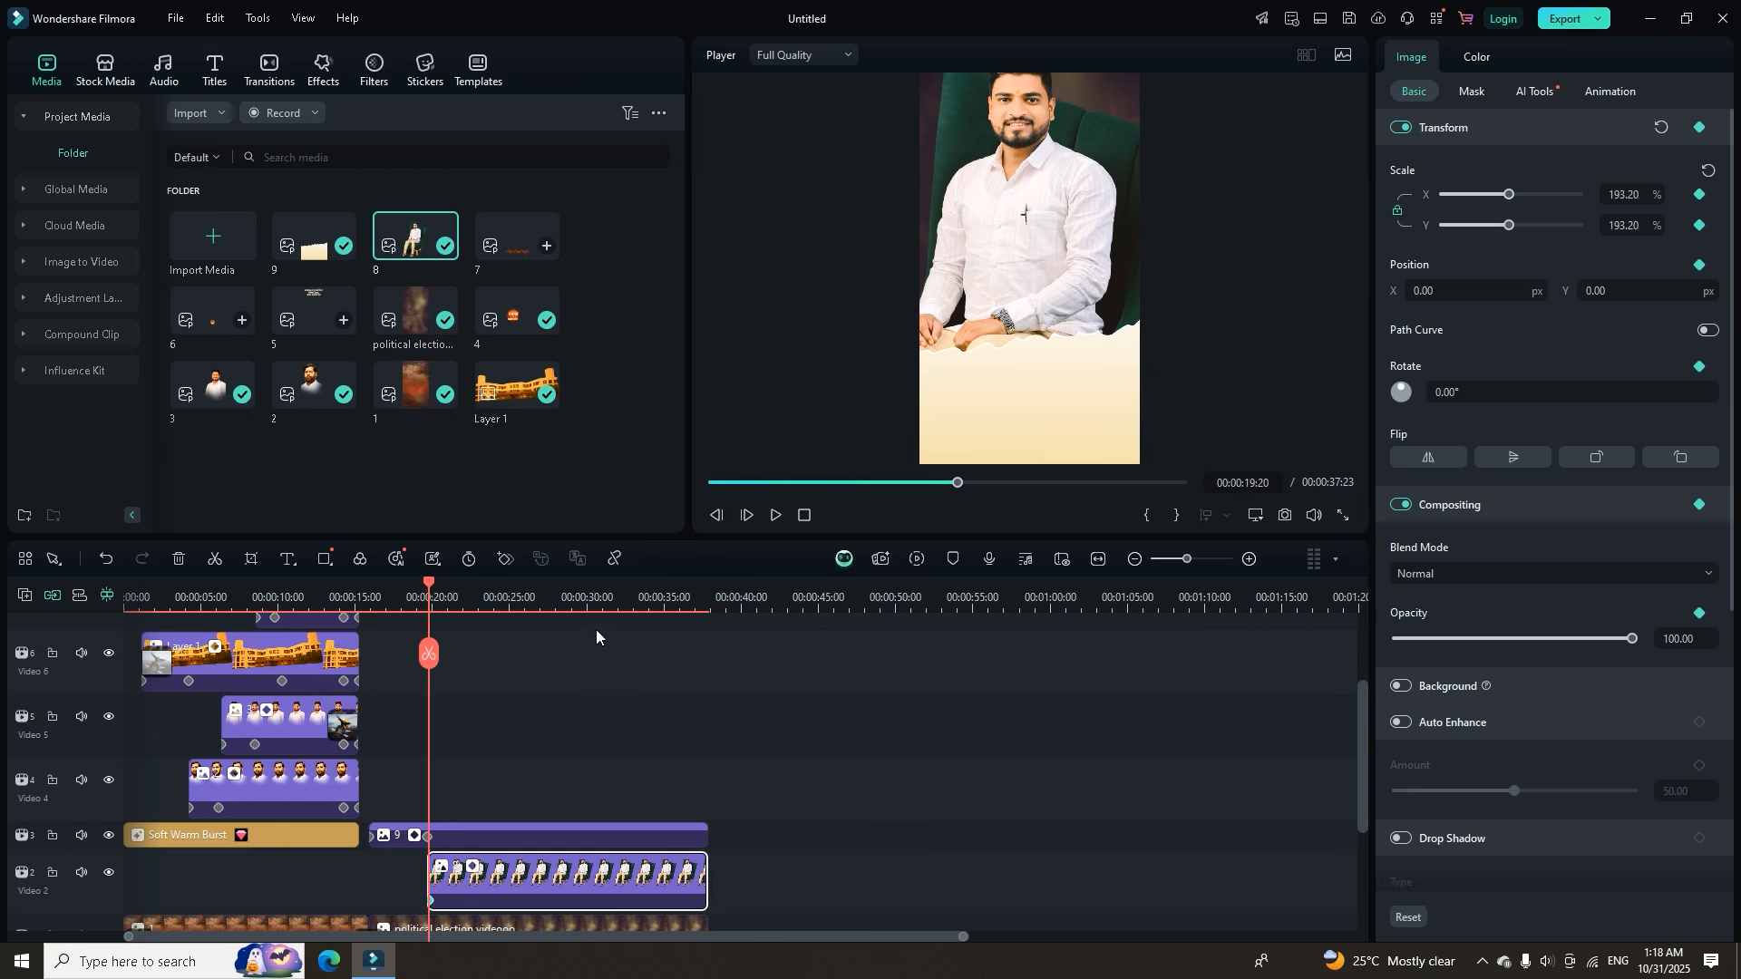
{"action": "left_click", "coordinate": [1526, 227]}
{"action": "left_click_drag", "start_coordinate": [1607, 295], "coordinate": [1537, 295]}
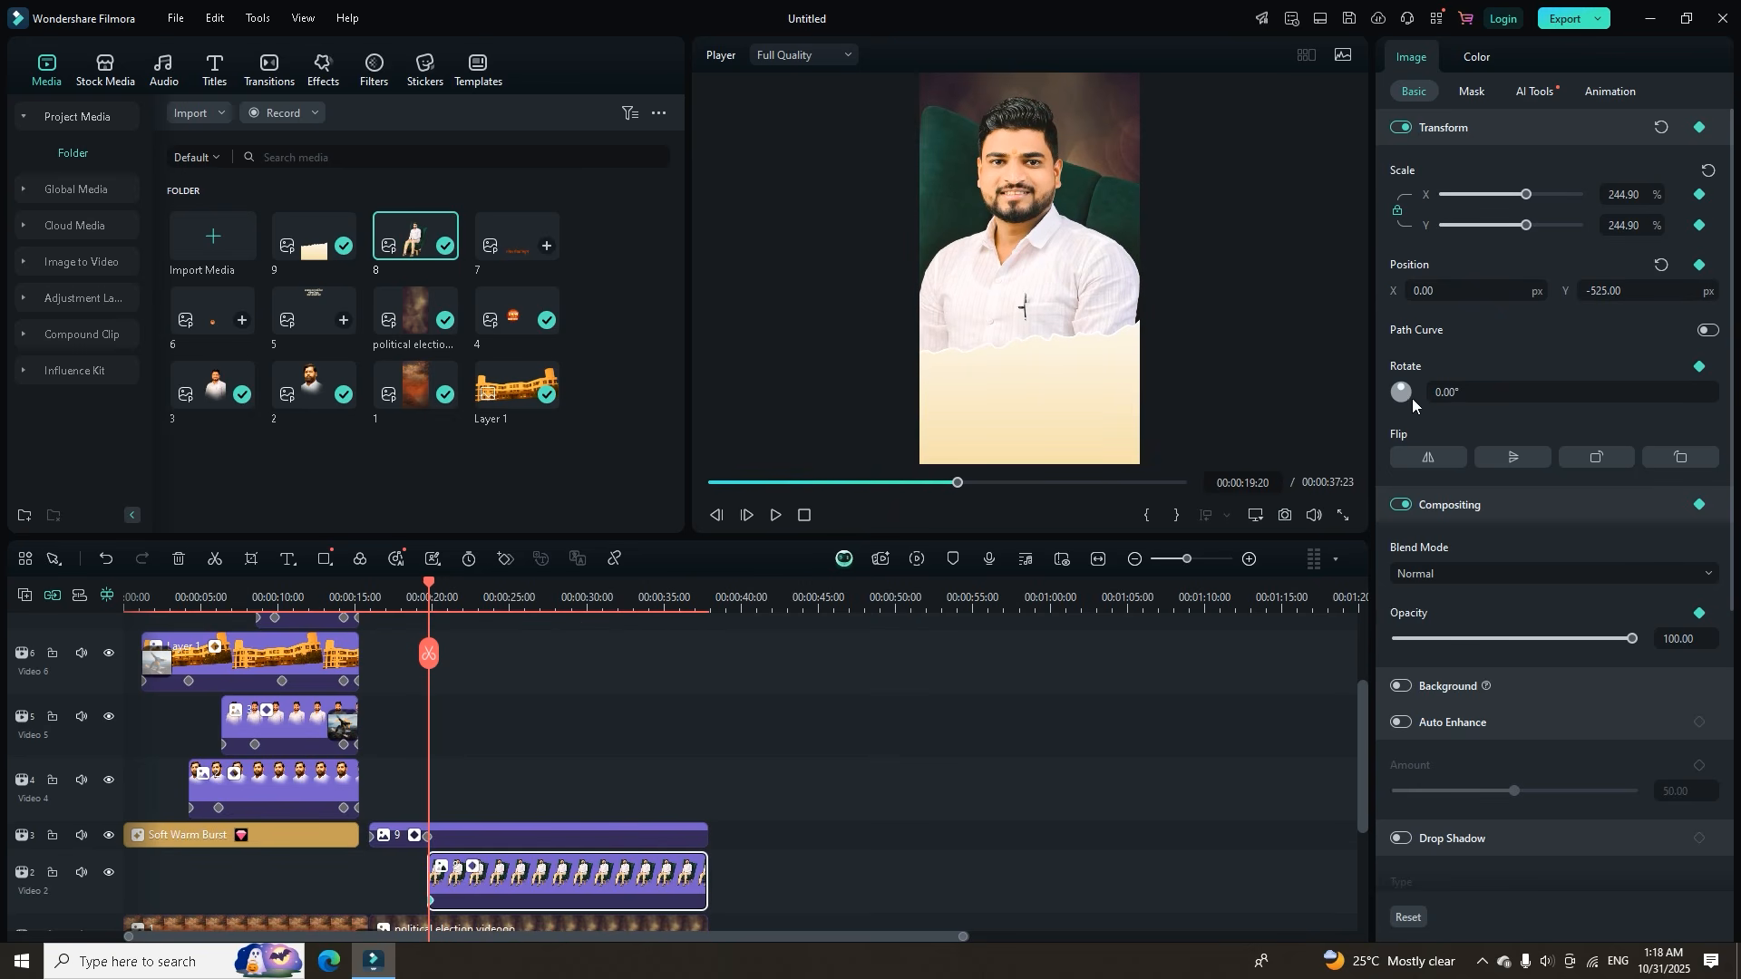
{"action": "left_click_drag", "start_coordinate": [1451, 393], "coordinate": [1435, 392]}
Keyframe image 8 at 00:00:24:15 with rotation 0° and scale 174.15%.
{"action": "left_click_drag", "start_coordinate": [432, 583], "coordinate": [504, 583]}
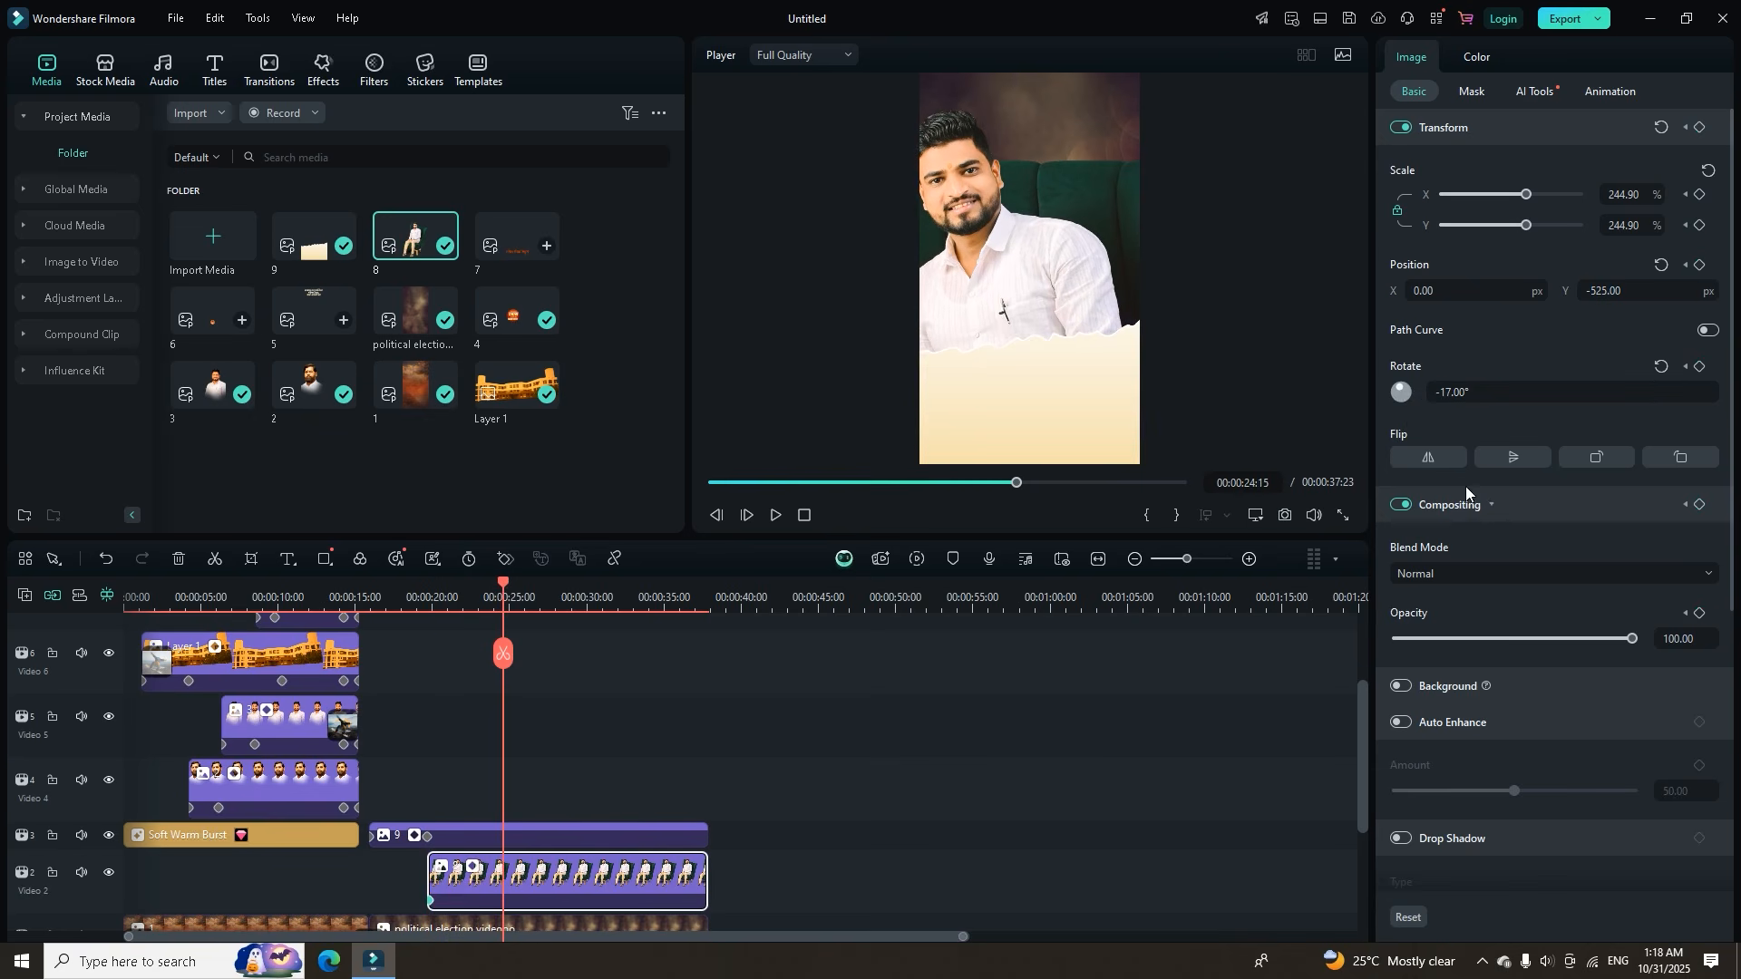
{"action": "left_click_drag", "start_coordinate": [1452, 392], "coordinate": [1468, 391]}
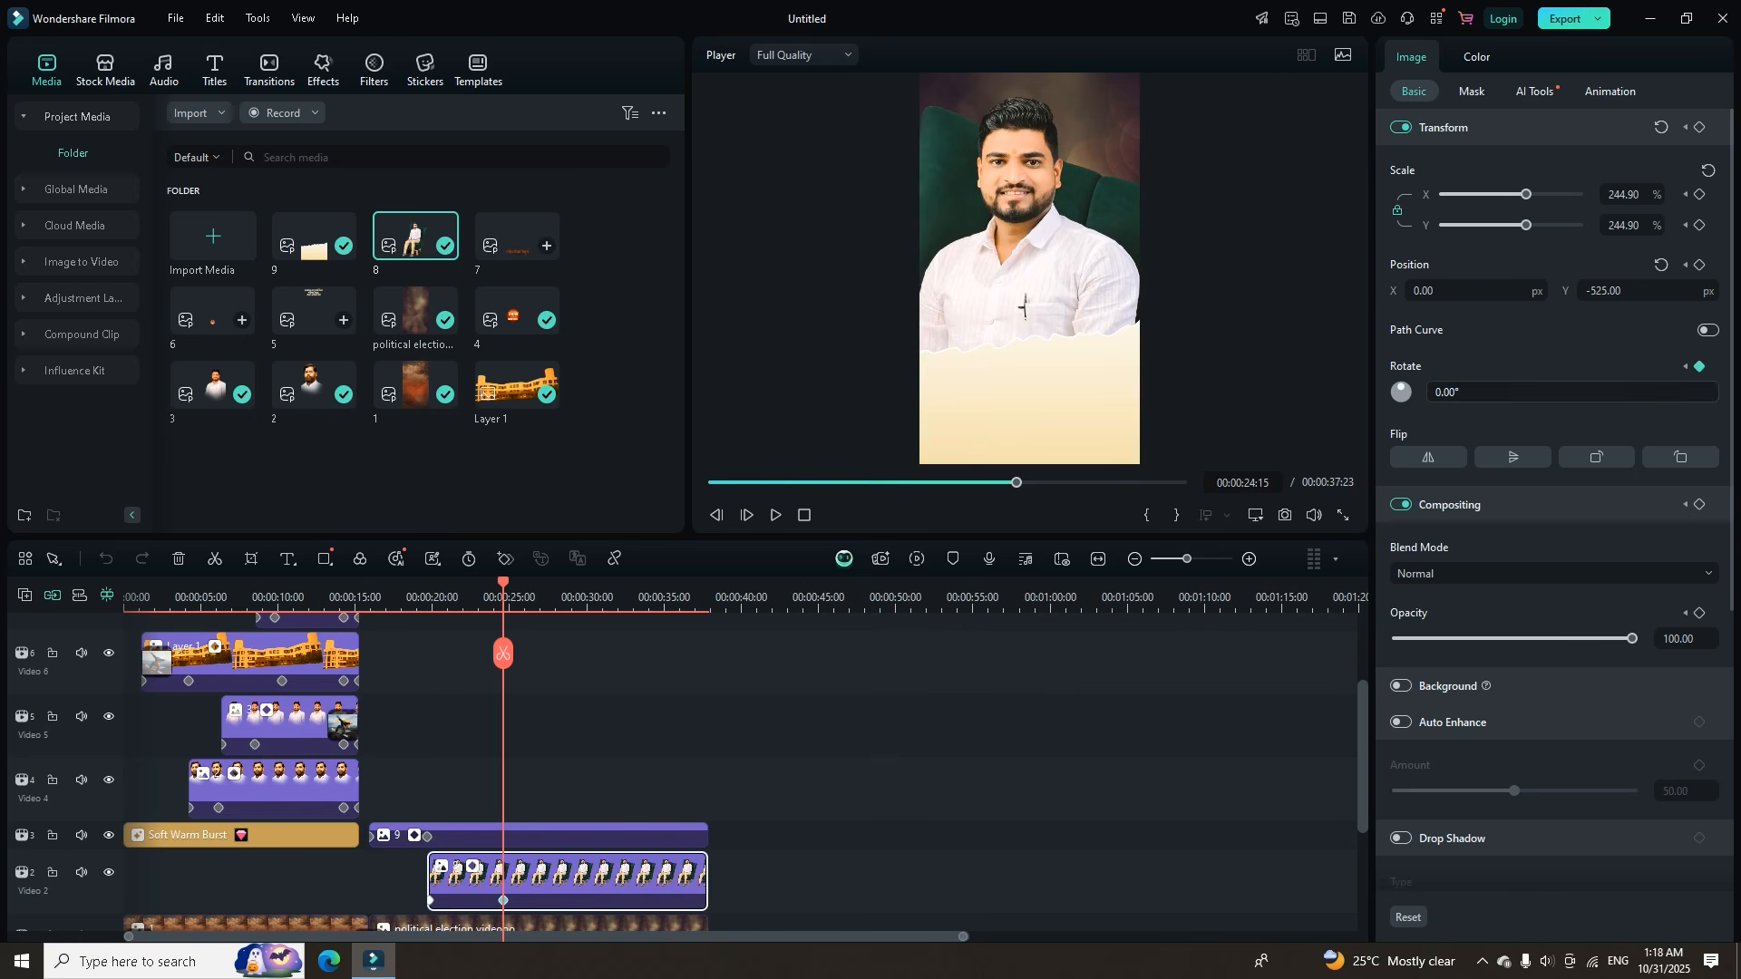
{"action": "left_click_drag", "start_coordinate": [1526, 199], "coordinate": [1489, 235]}
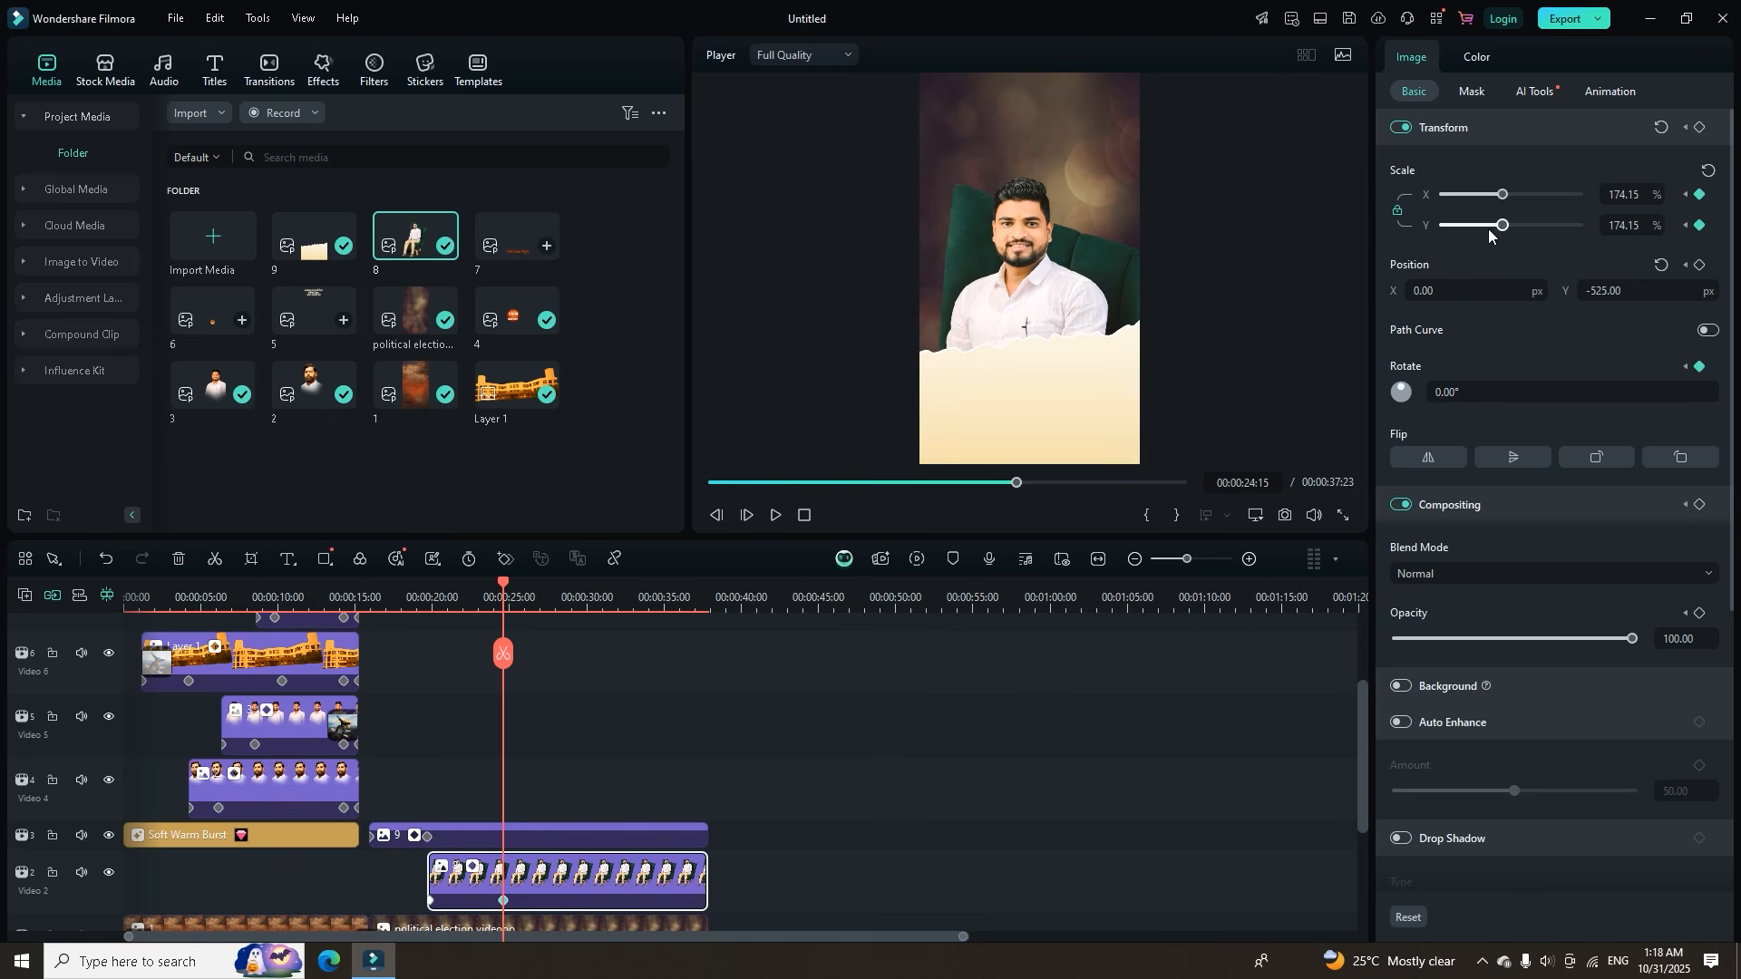
Keyframe image 8 at 00:00:29:04 with scale 136.05% and Y position -91.
{"action": "left_click_drag", "start_coordinate": [505, 588], "coordinate": [574, 604]}
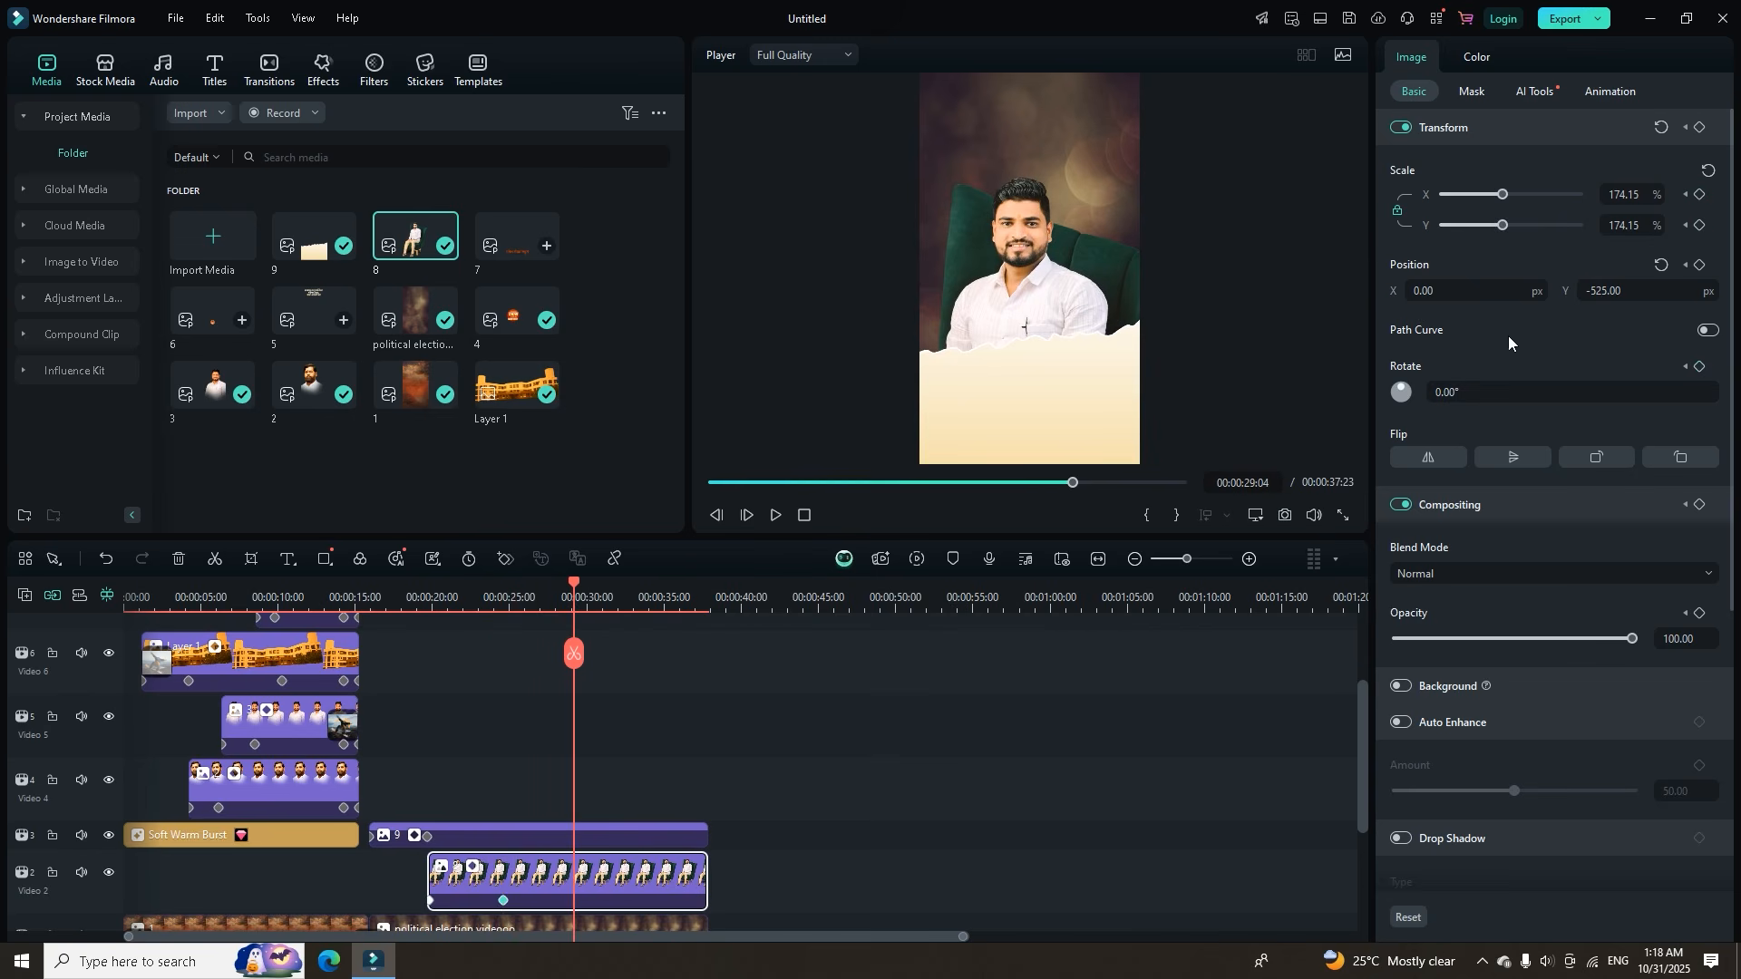
{"action": "left_click_drag", "start_coordinate": [1615, 295], "coordinate": [1714, 292]}
{"action": "mouse_move", "coordinate": [1502, 196]}
{"action": "left_mouse_down"}
{"action": "mouse_move", "coordinate": [1476, 205]}
{"action": "mouse_move", "coordinate": [1492, 213]}
{"action": "left_mouse_up"}
{"action": "left_click_drag", "start_coordinate": [1620, 292], "coordinate": [1659, 292]}
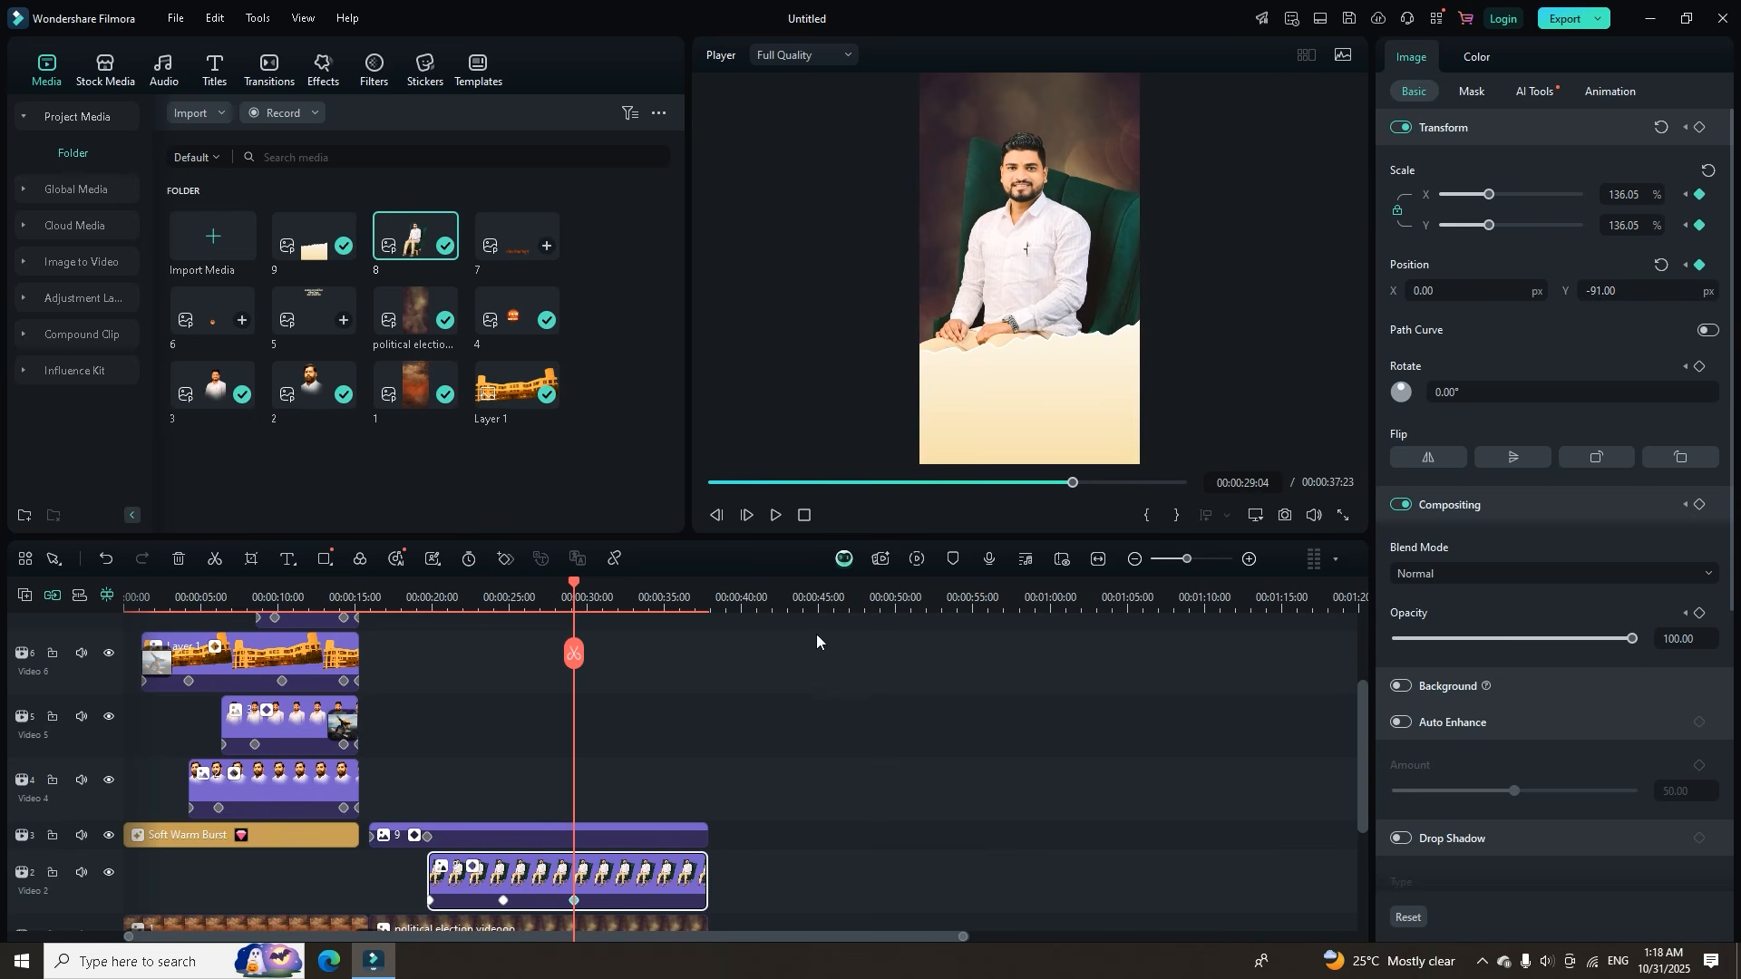
Play back the second scene from about 00:00:16 to check the motion of images 9 and 8.
{"action": "left_click_drag", "start_coordinate": [562, 594], "coordinate": [405, 655]}
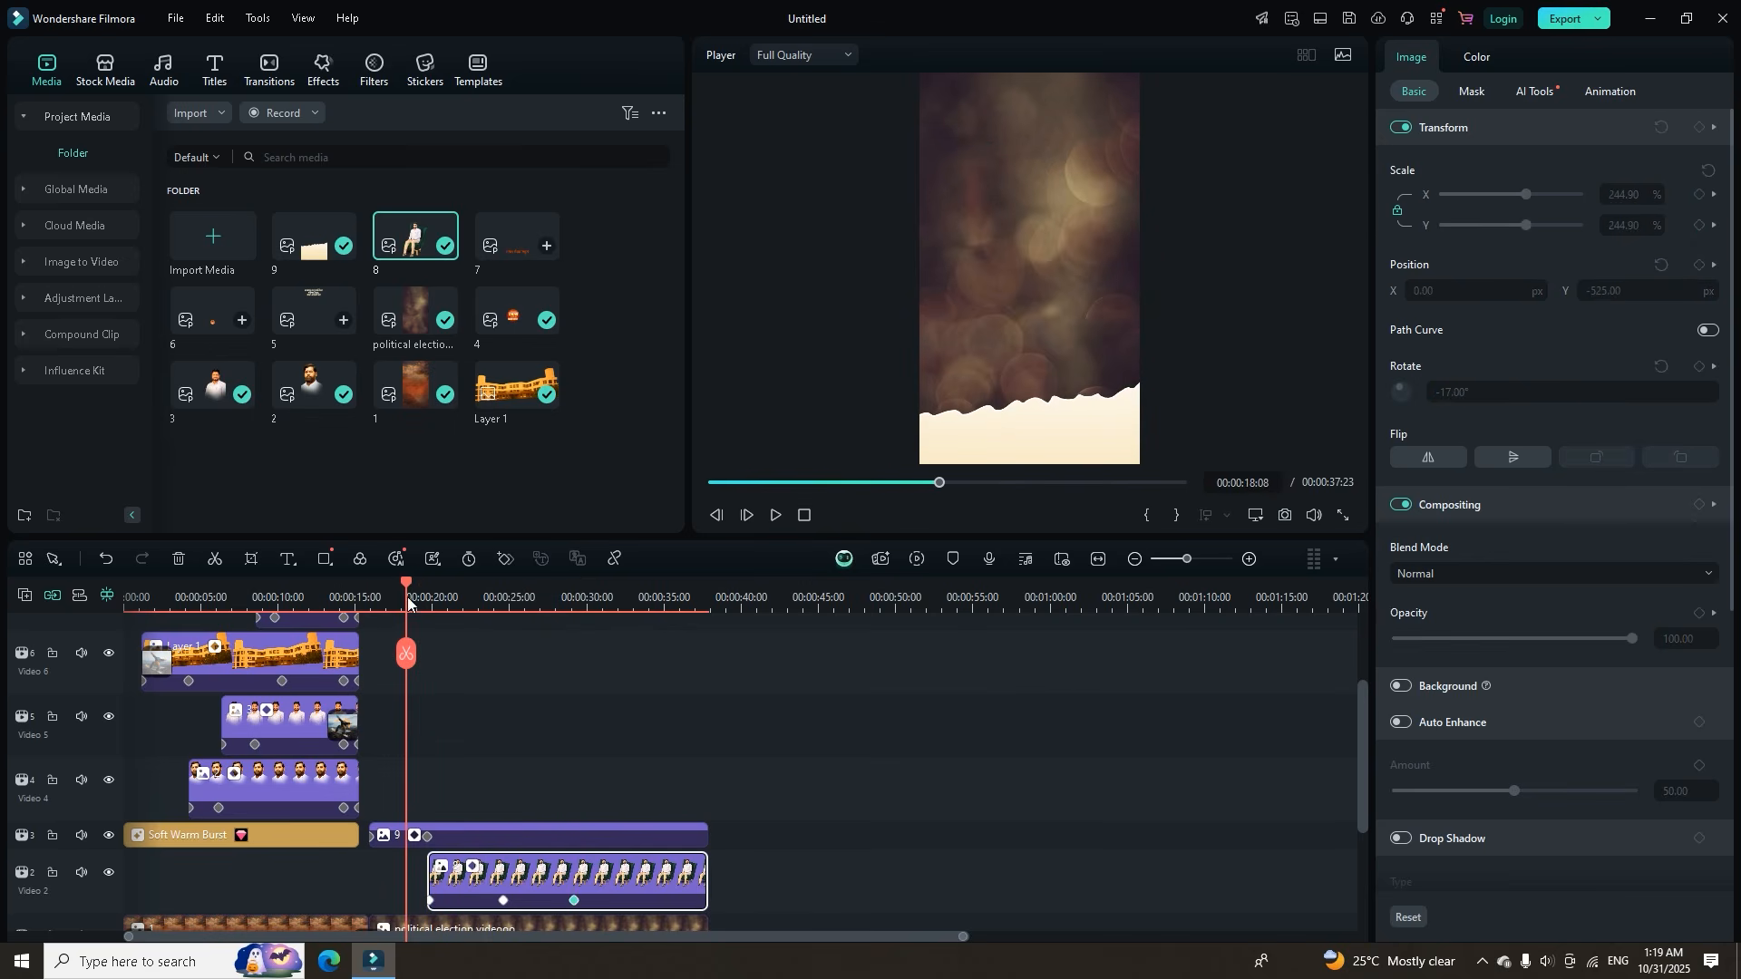
{"action": "left_click_drag", "start_coordinate": [404, 582], "coordinate": [371, 605]}
{"action": "key", "text": "space"}
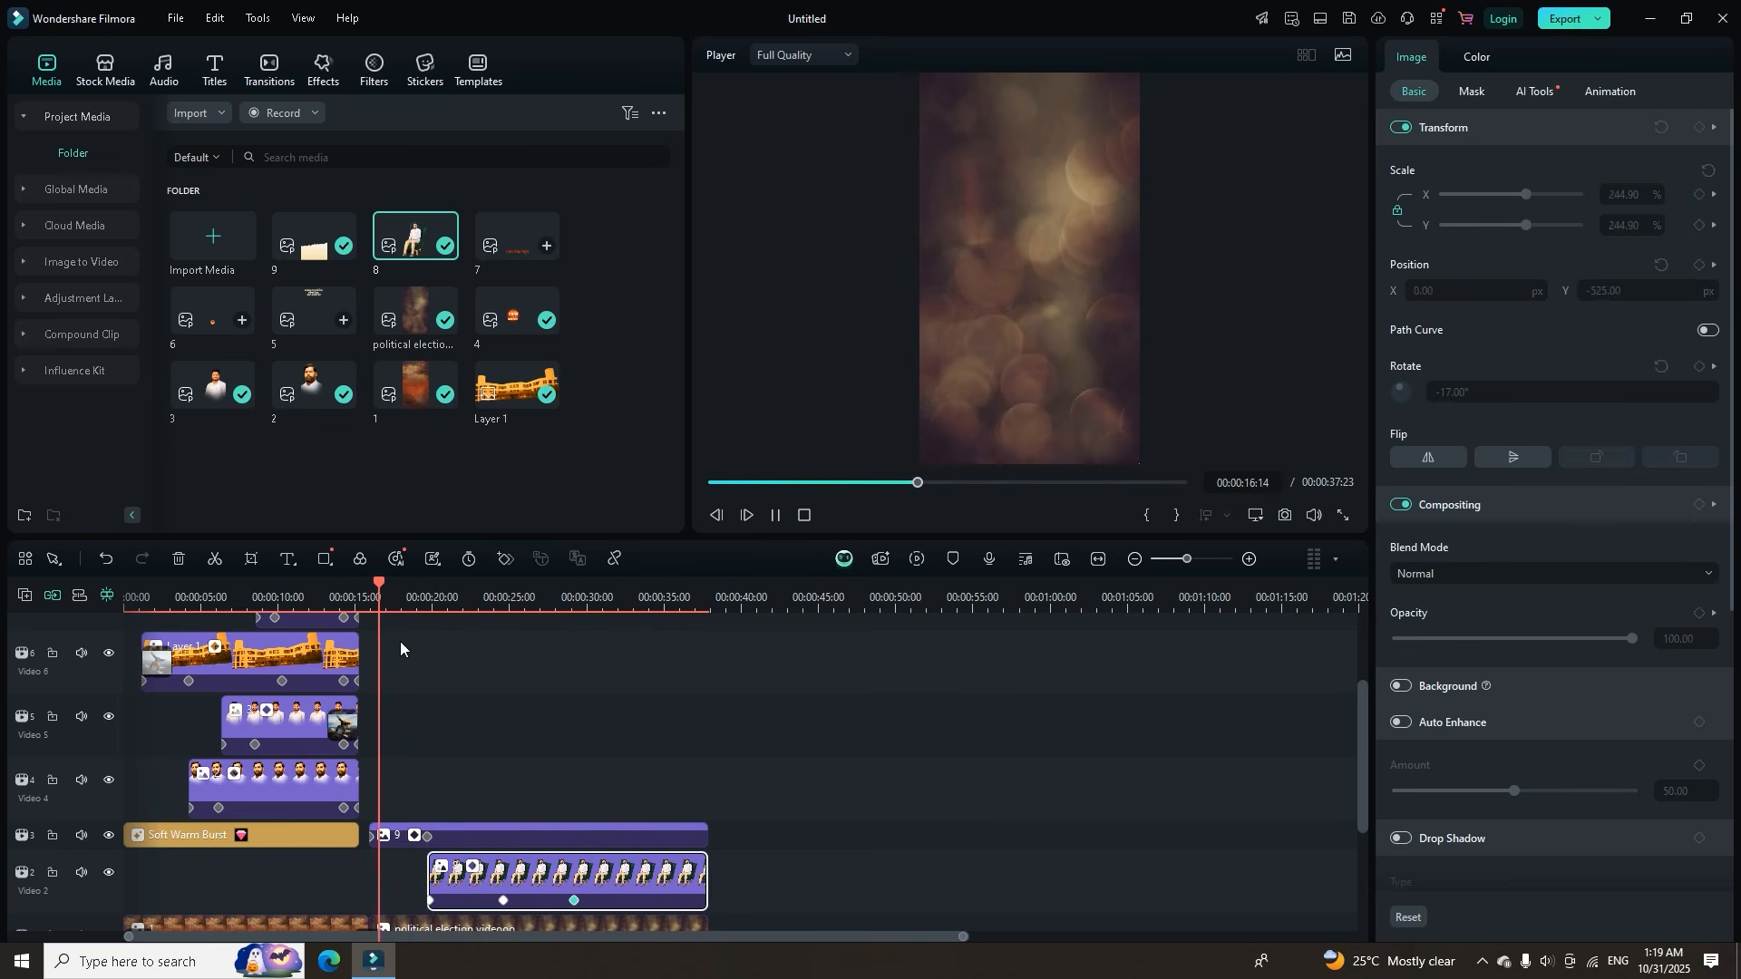
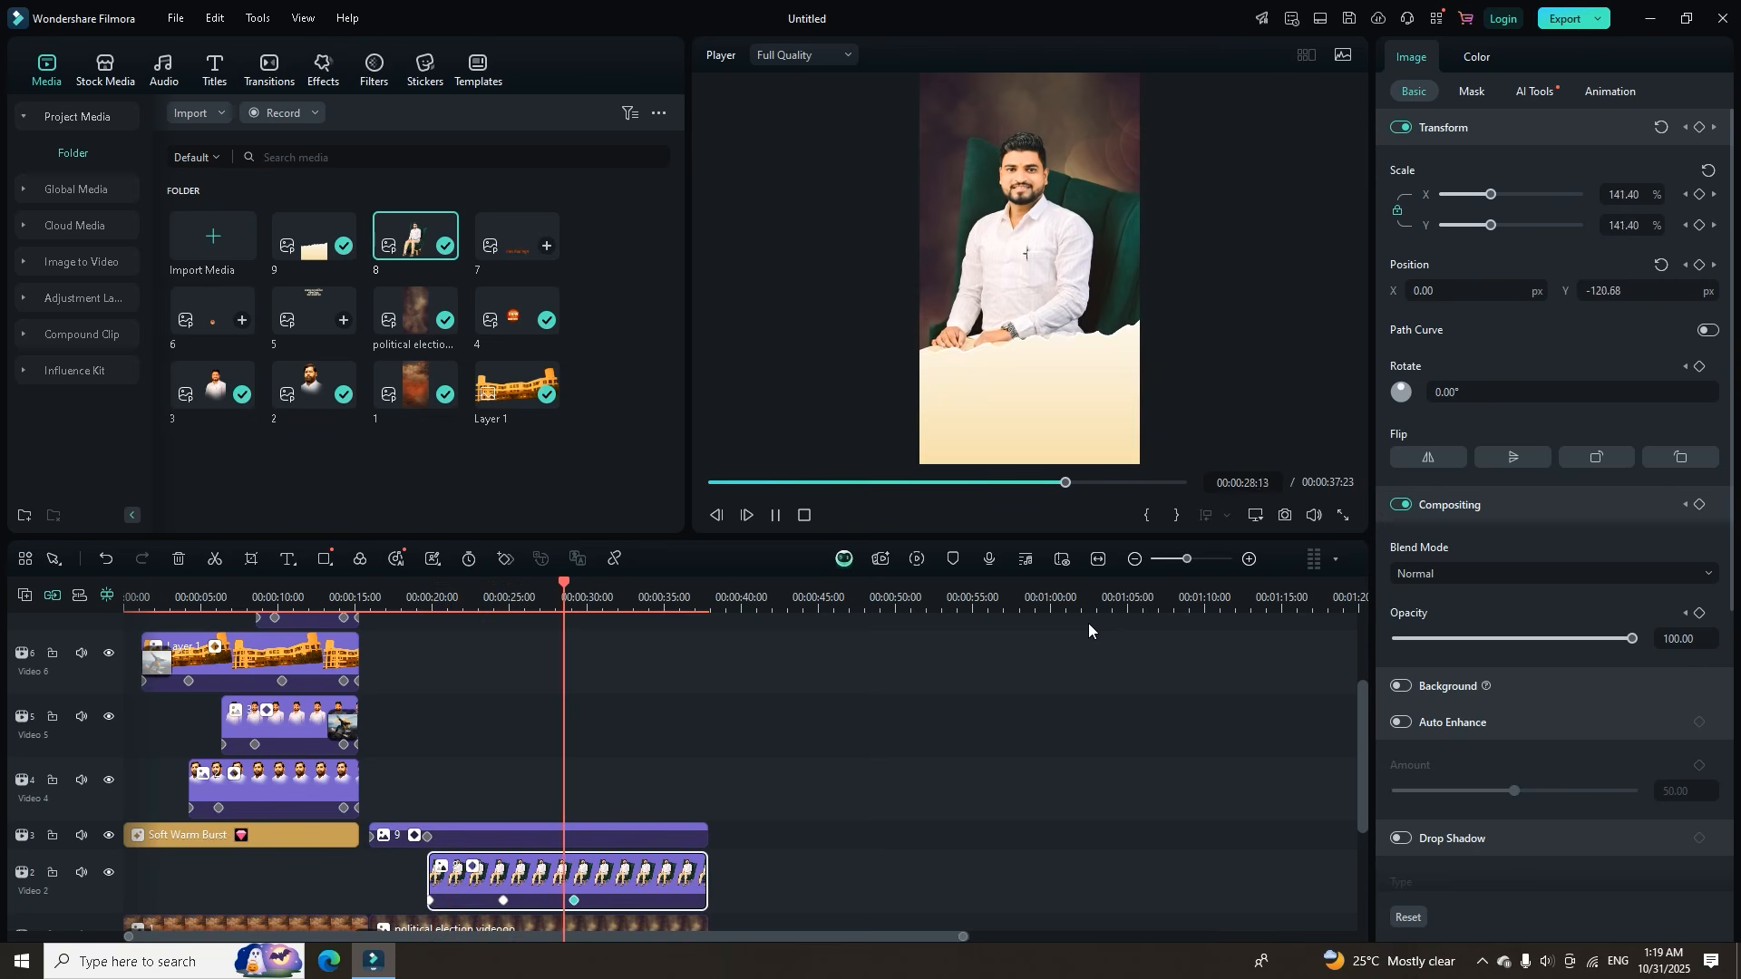
{"action": "key", "text": "space"}
Move image 8's second keyframe to 00:00:22:18 and its third to about 00:00:26, and replay the zoom.
{"action": "left_click_drag", "start_coordinate": [596, 588], "coordinate": [426, 693]}
{"action": "left_click", "coordinate": [503, 901]}
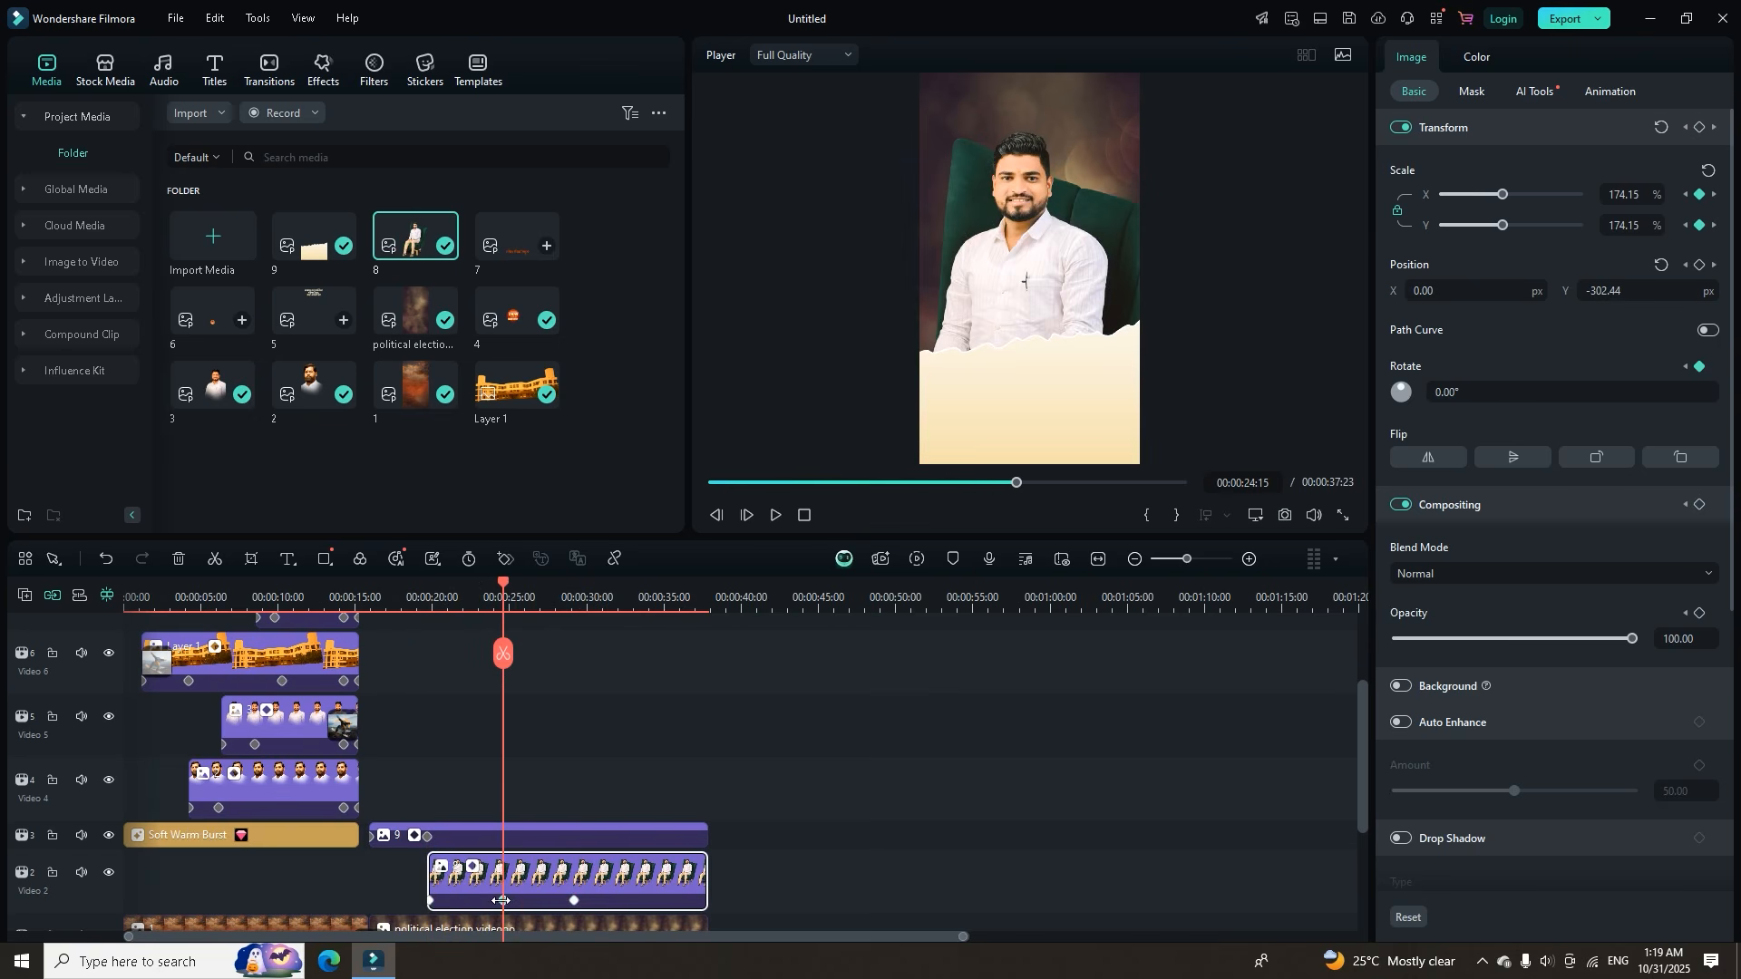
{"action": "left_click", "coordinate": [472, 901]}
{"action": "scroll", "coordinate": [519, 865], "scroll_direction": "down", "scroll_amount": 1}
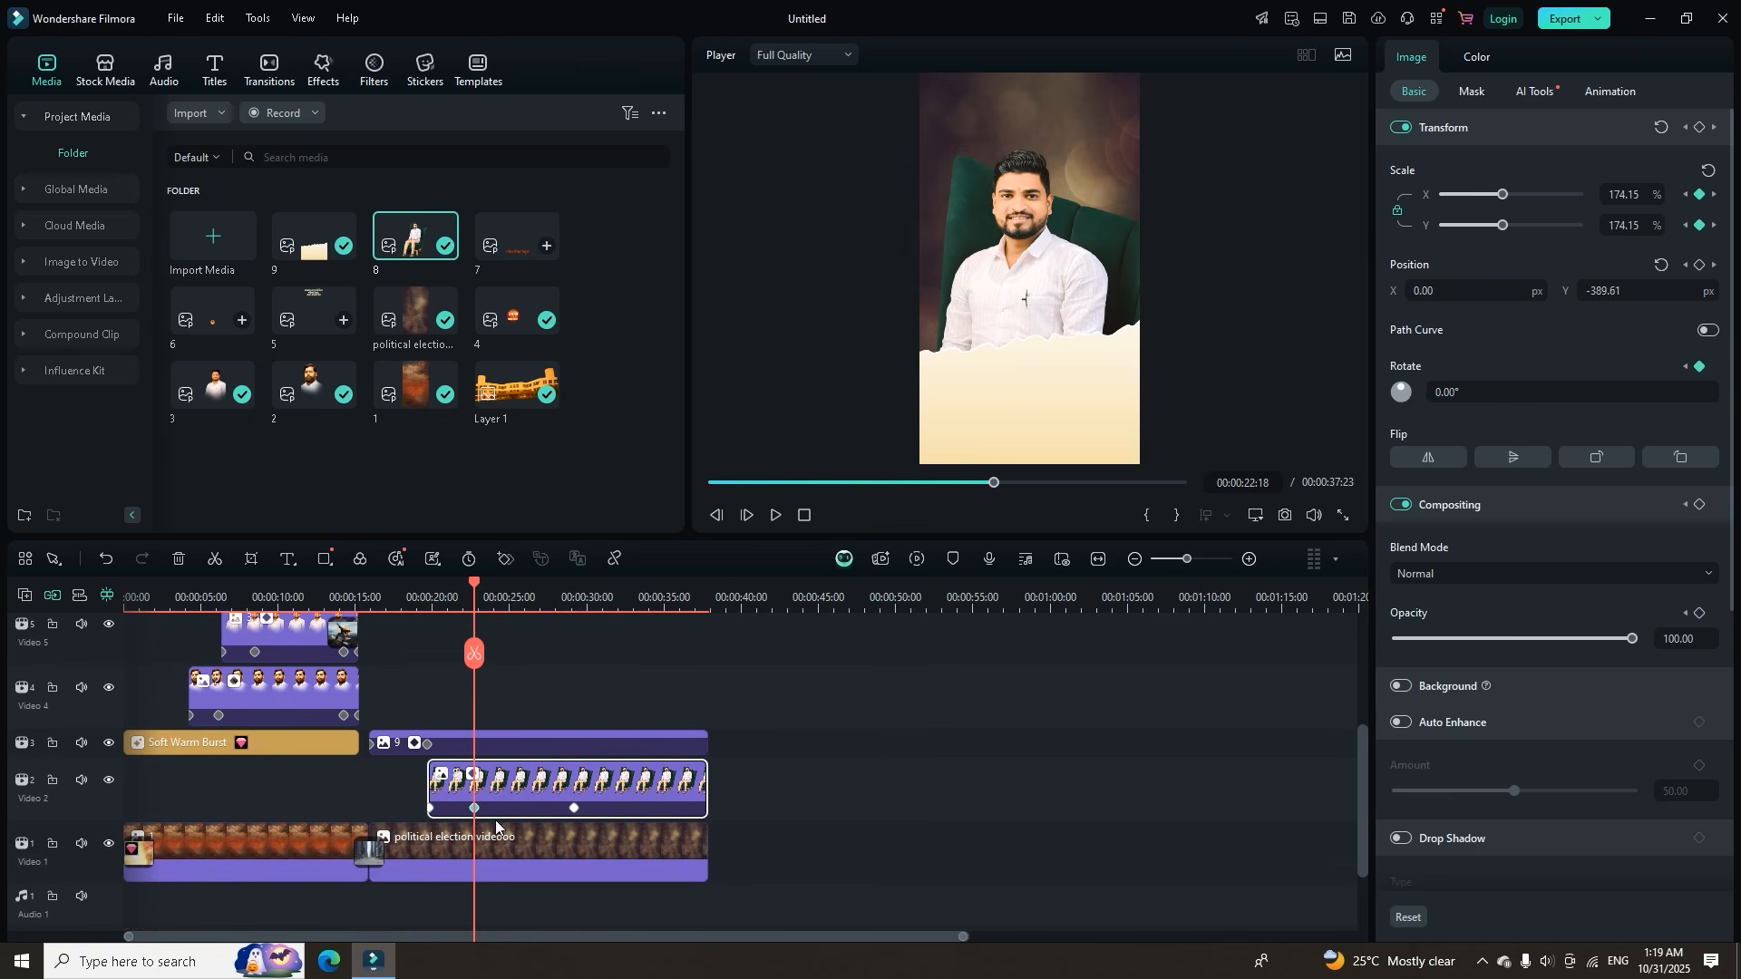
{"action": "left_click", "coordinate": [572, 810]}
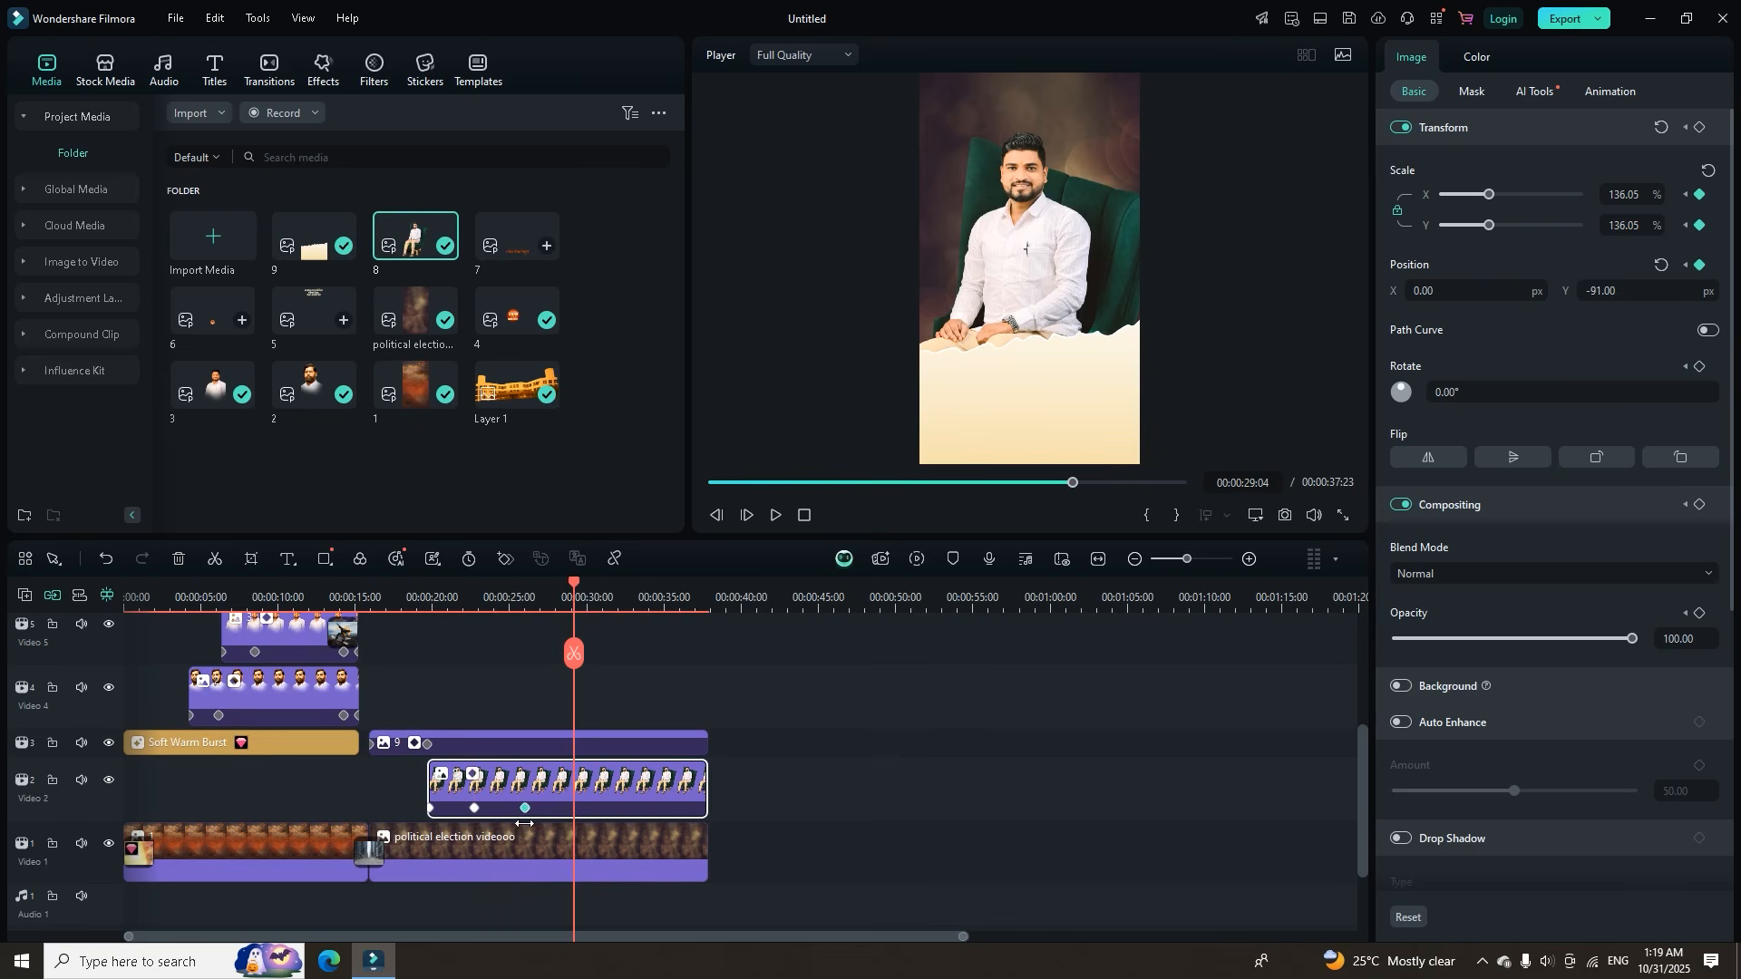
{"action": "left_click", "coordinate": [524, 809]}
{"action": "left_click", "coordinate": [413, 611]}
{"action": "key", "text": "space"}
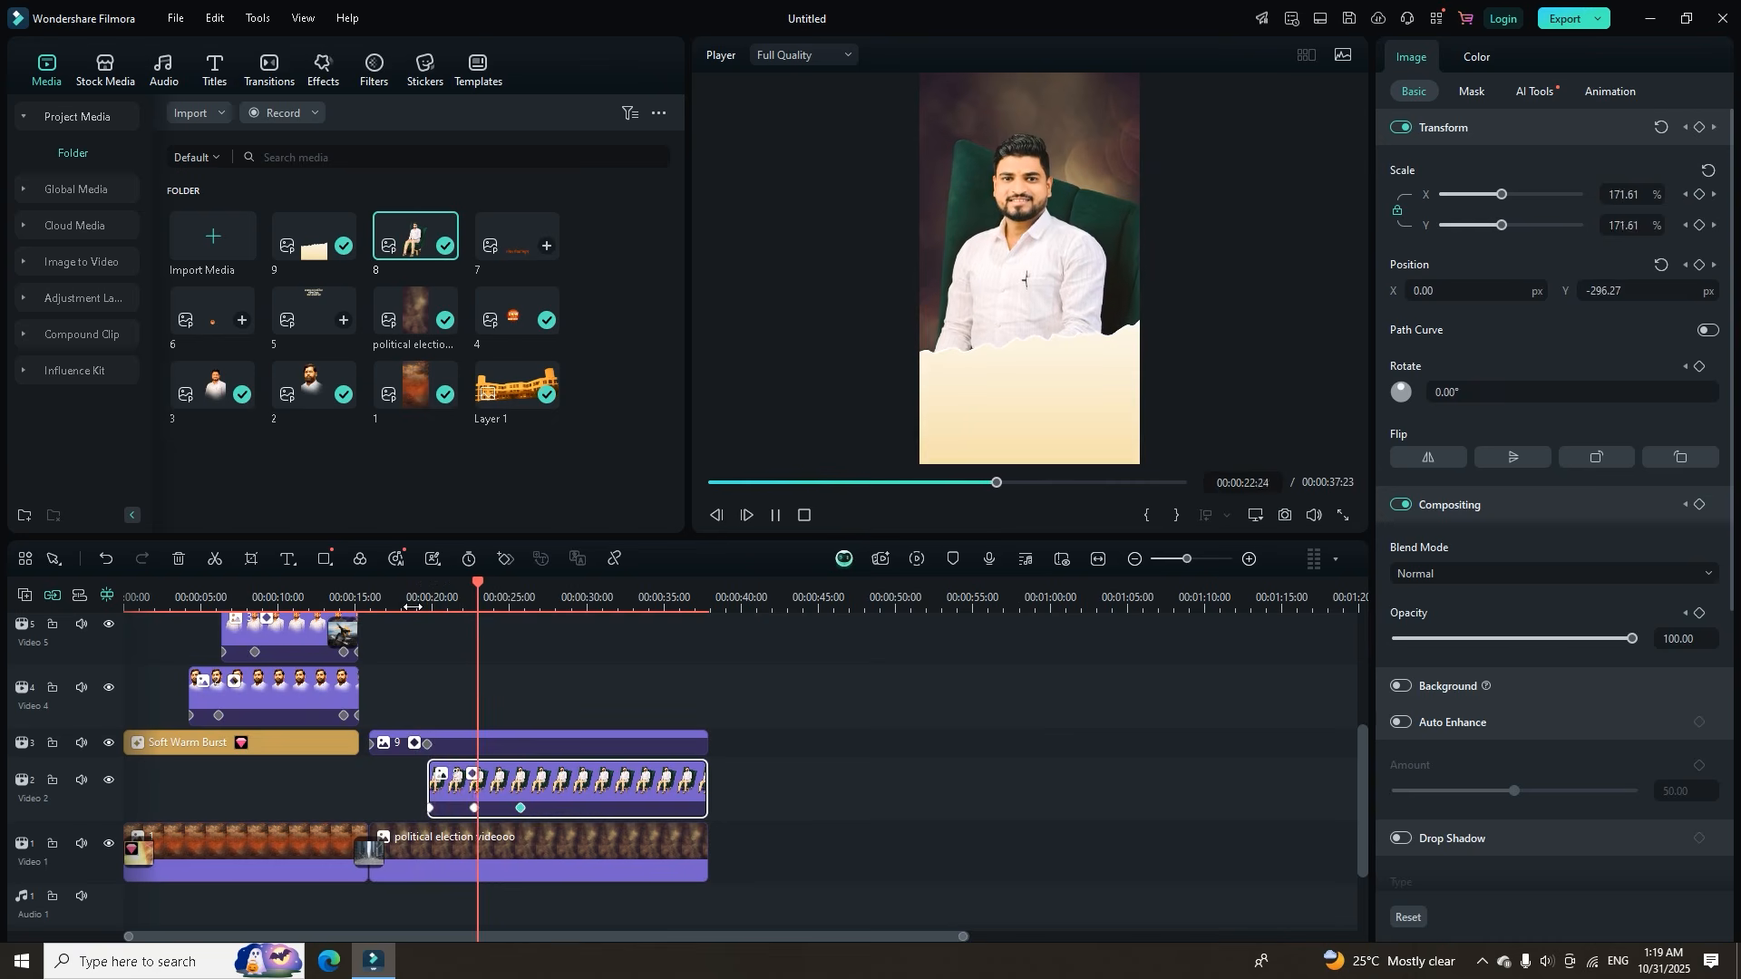
{"action": "key", "text": "space"}
Move image 8's second keyframe to 00:00:21:15 and replay the opening rotation.
{"action": "left_click_drag", "start_coordinate": [473, 814], "coordinate": [457, 809]}
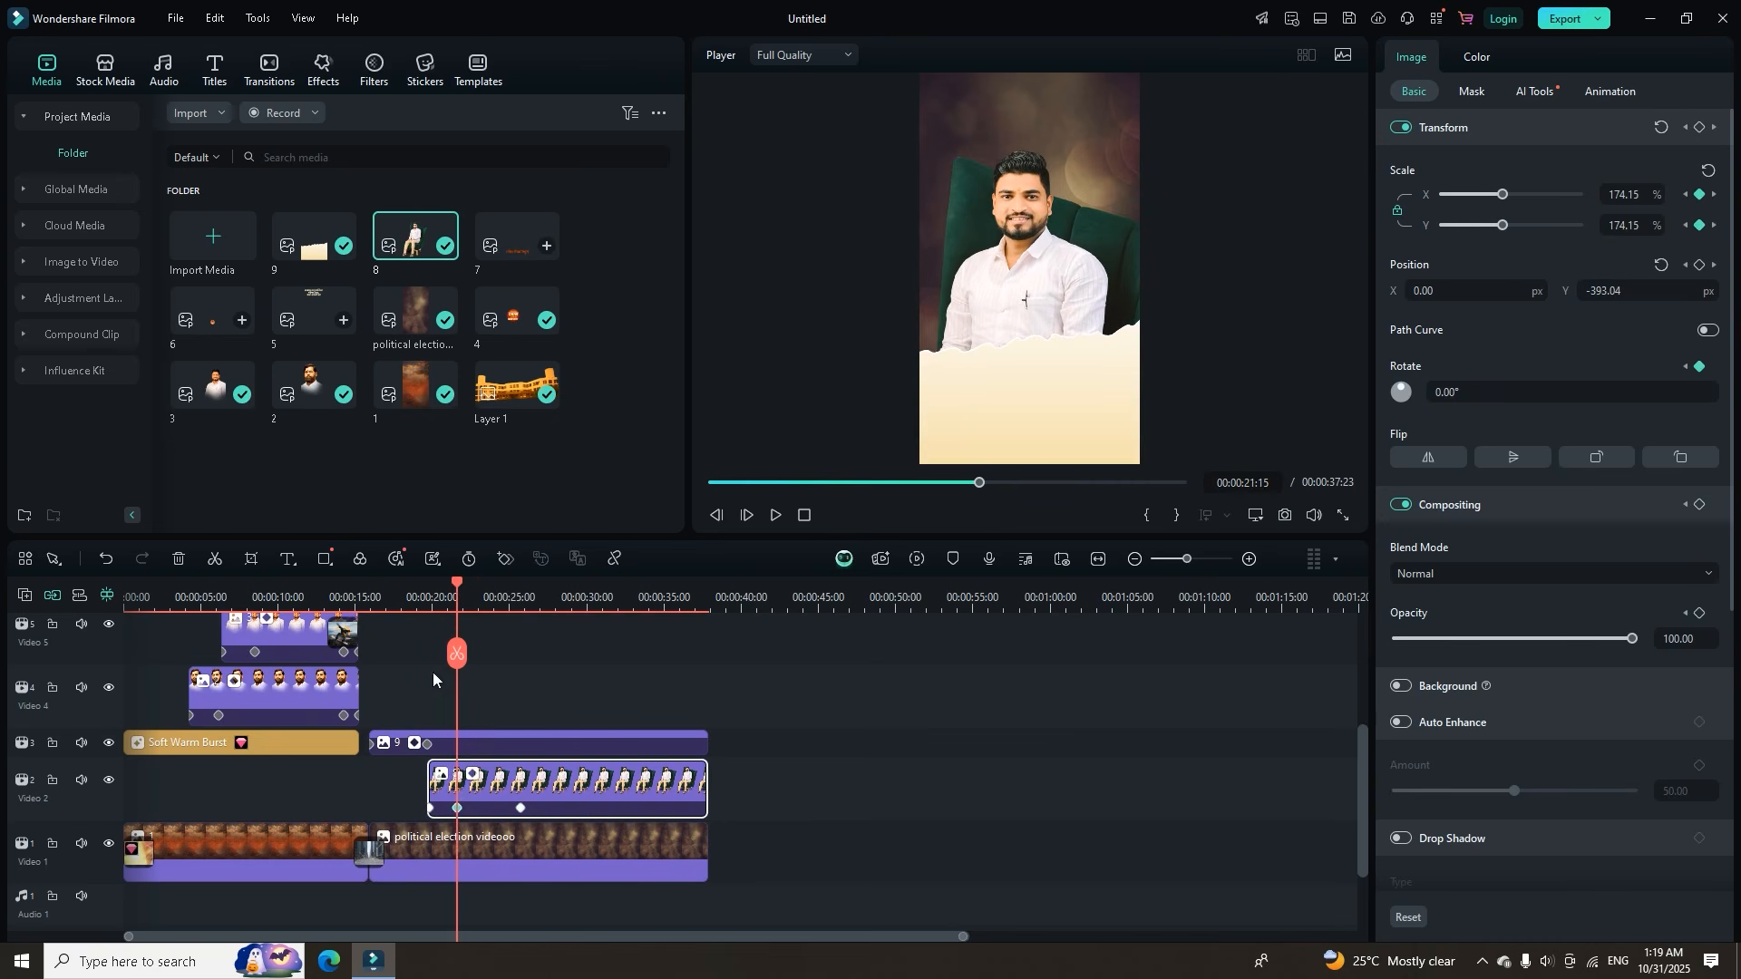
{"action": "left_click", "coordinate": [418, 598]}
{"action": "key", "text": "space"}
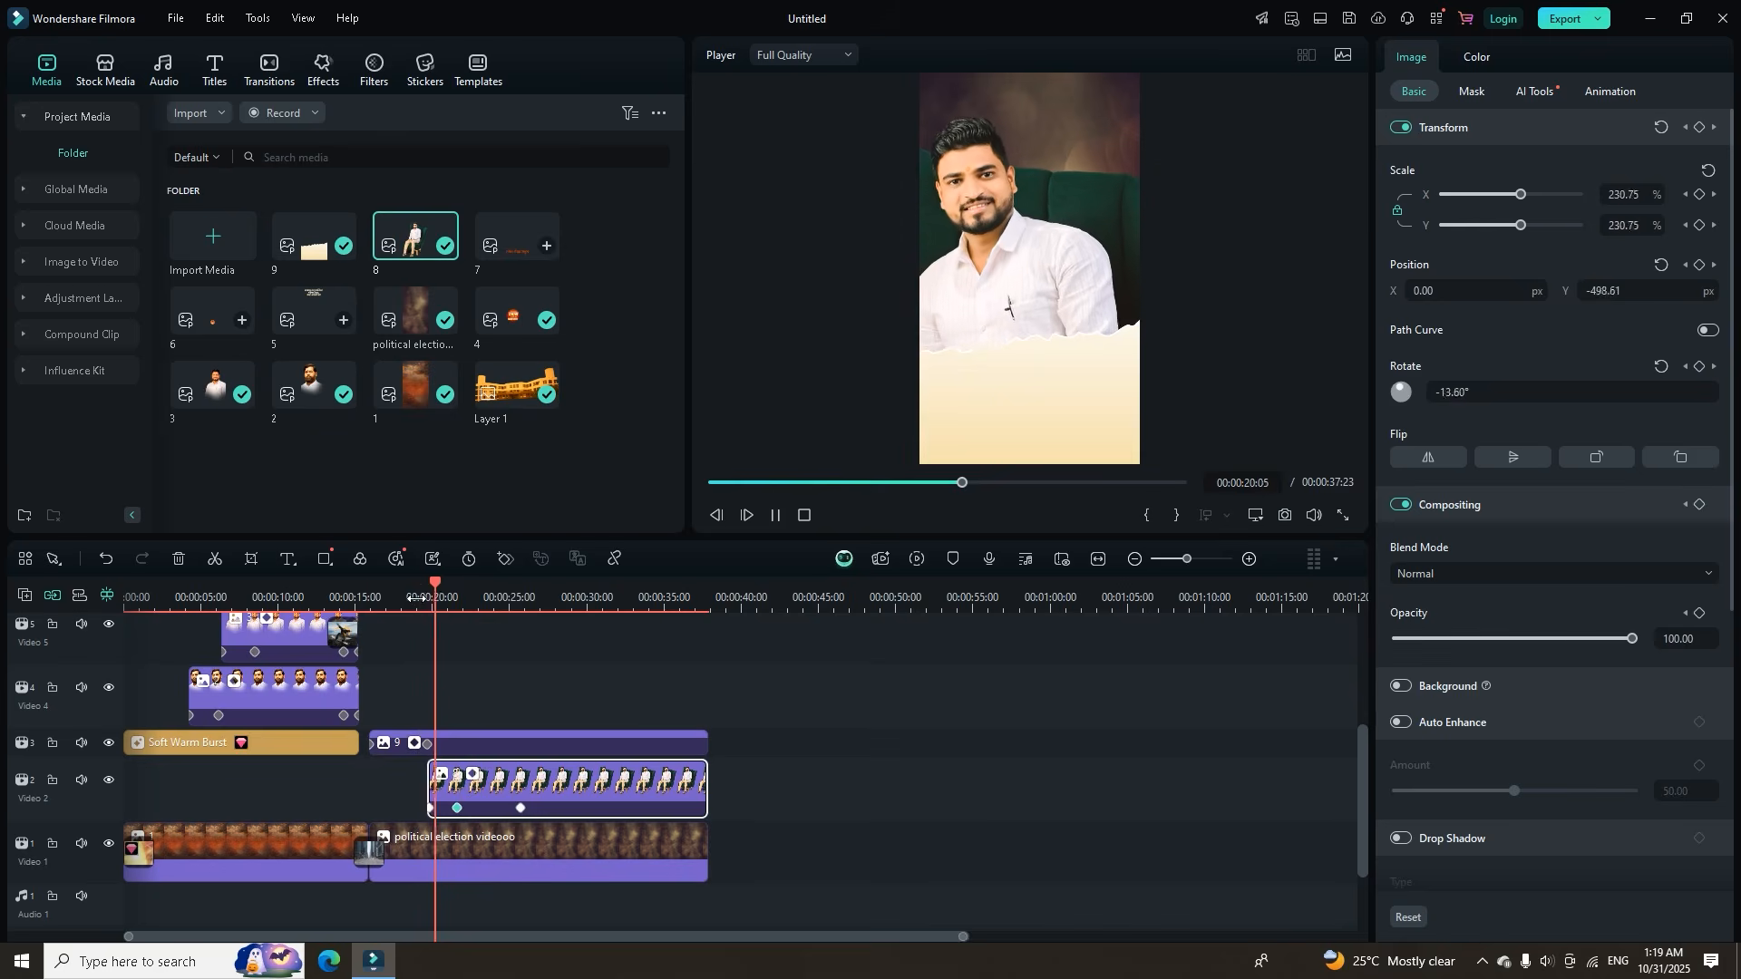
{"action": "key", "text": "space"}
Move image 8's third keyframe to 00:00:23:11 and replay the zoom-out, stopping at 00:00:24:01.
{"action": "left_click_drag", "start_coordinate": [517, 809], "coordinate": [494, 816]}
{"action": "left_click", "coordinate": [486, 808]}
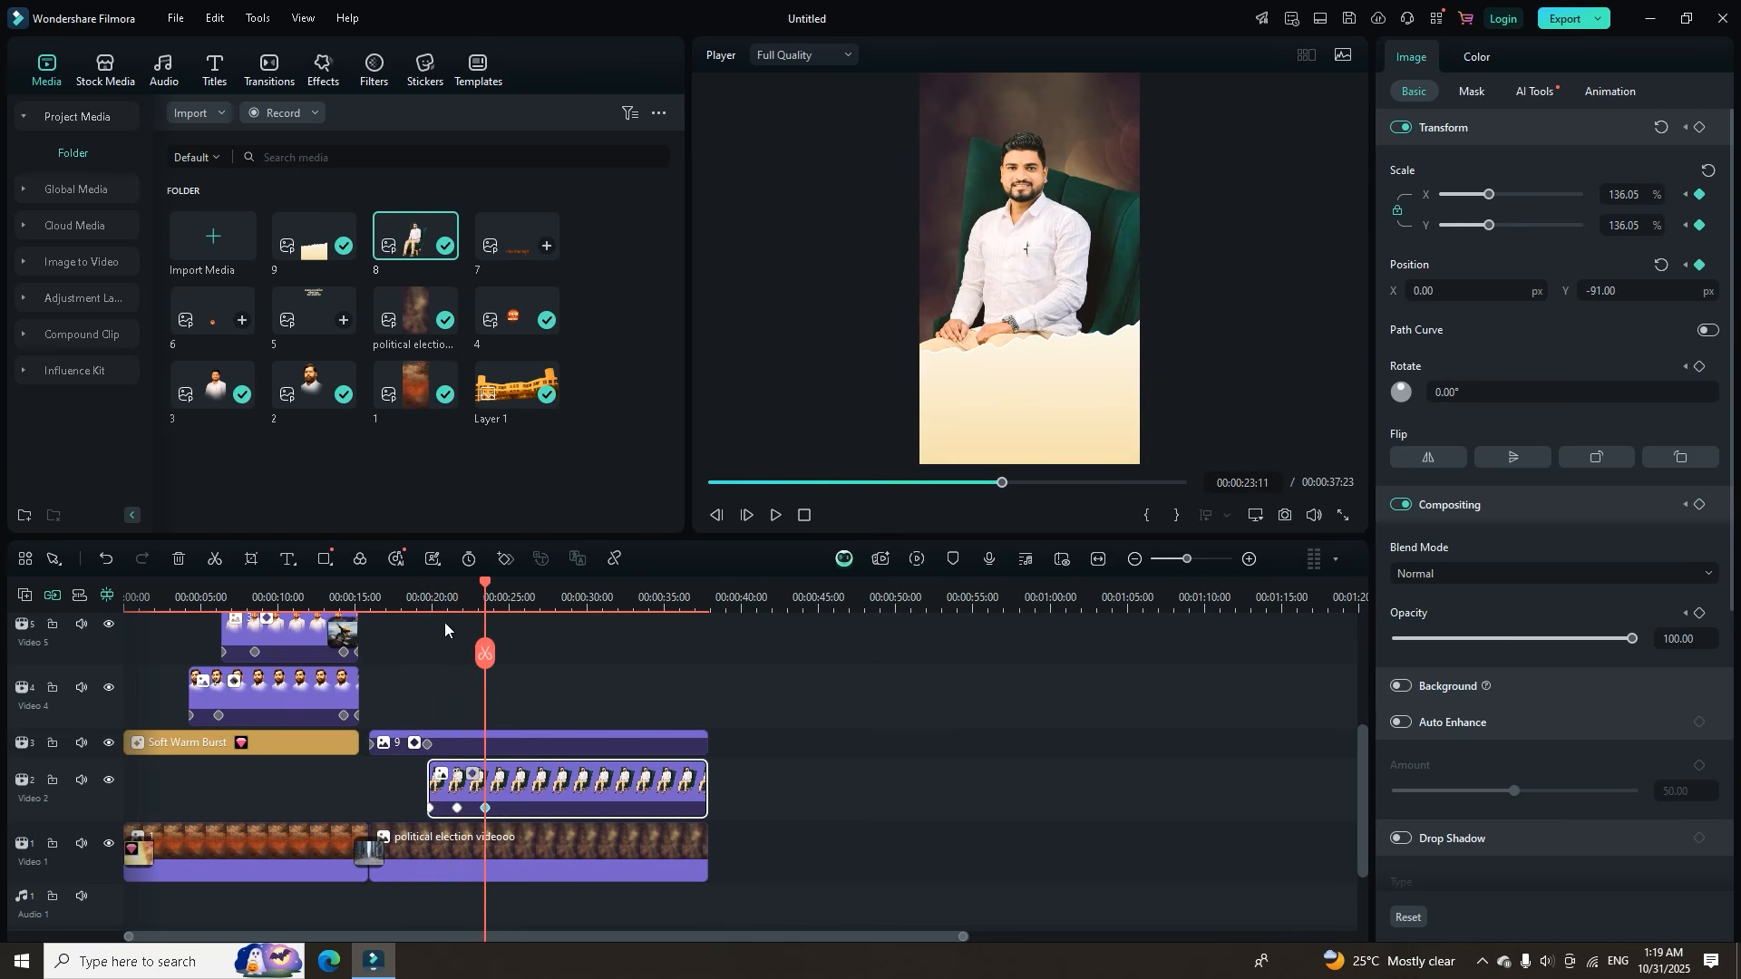
{"action": "left_click", "coordinate": [441, 601]}
{"action": "key", "text": "space"}
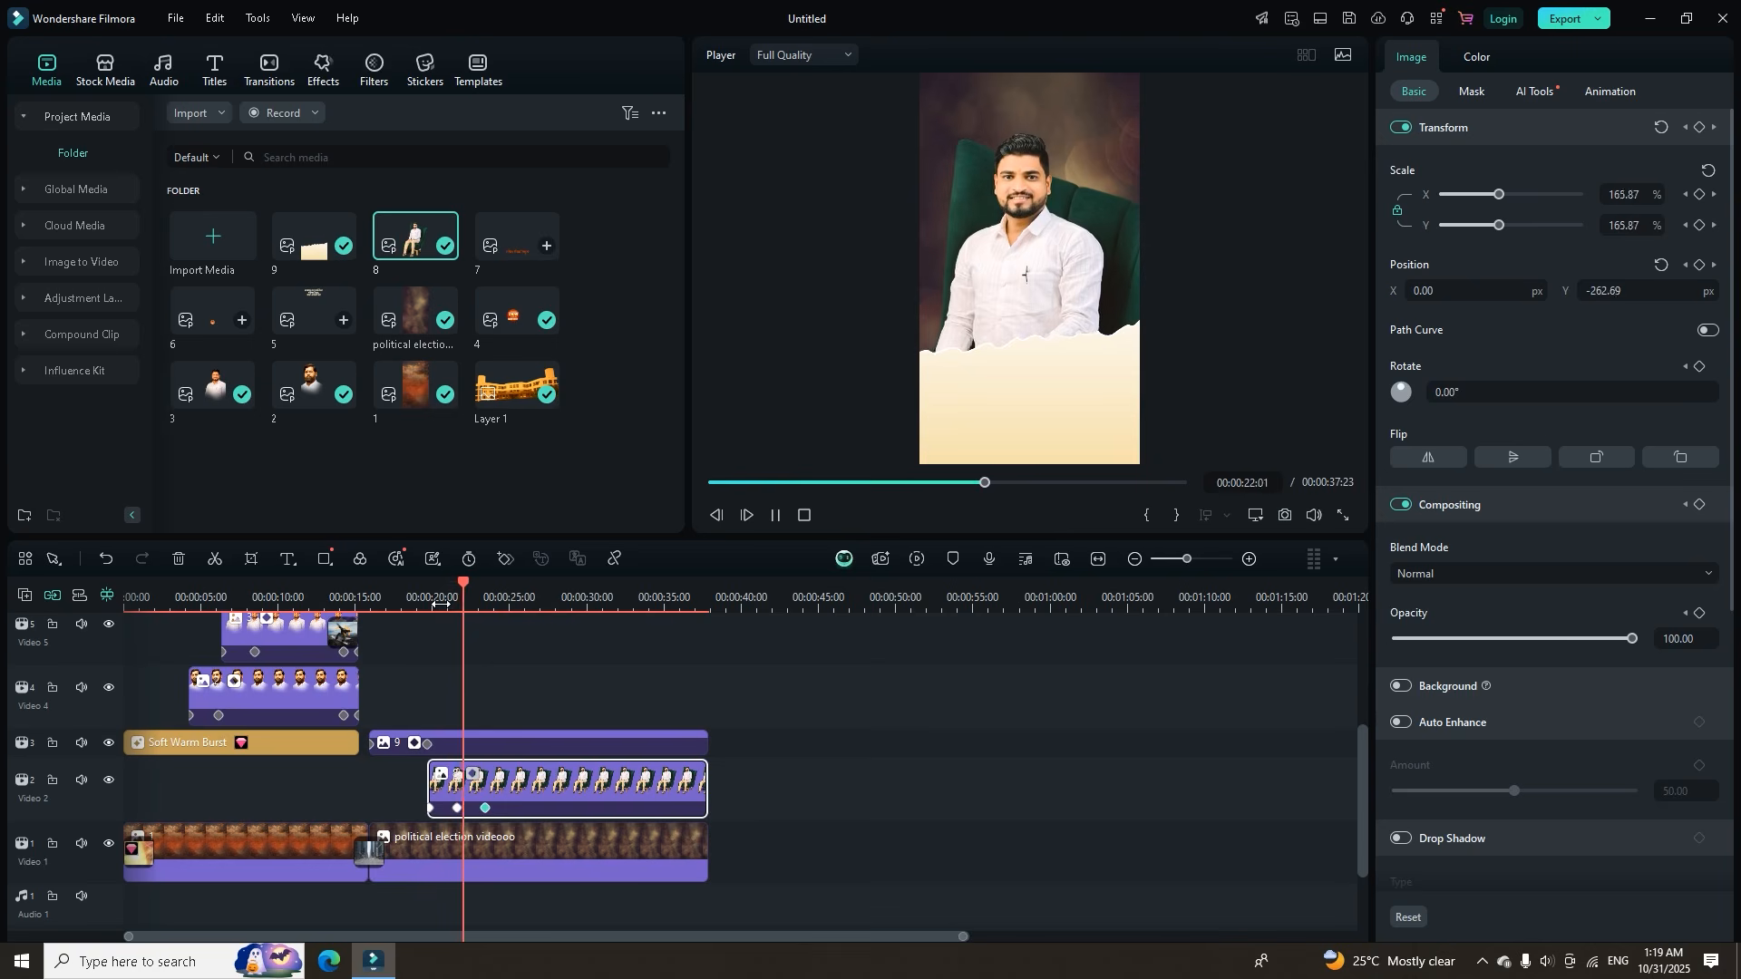
{"action": "key", "text": "space"}
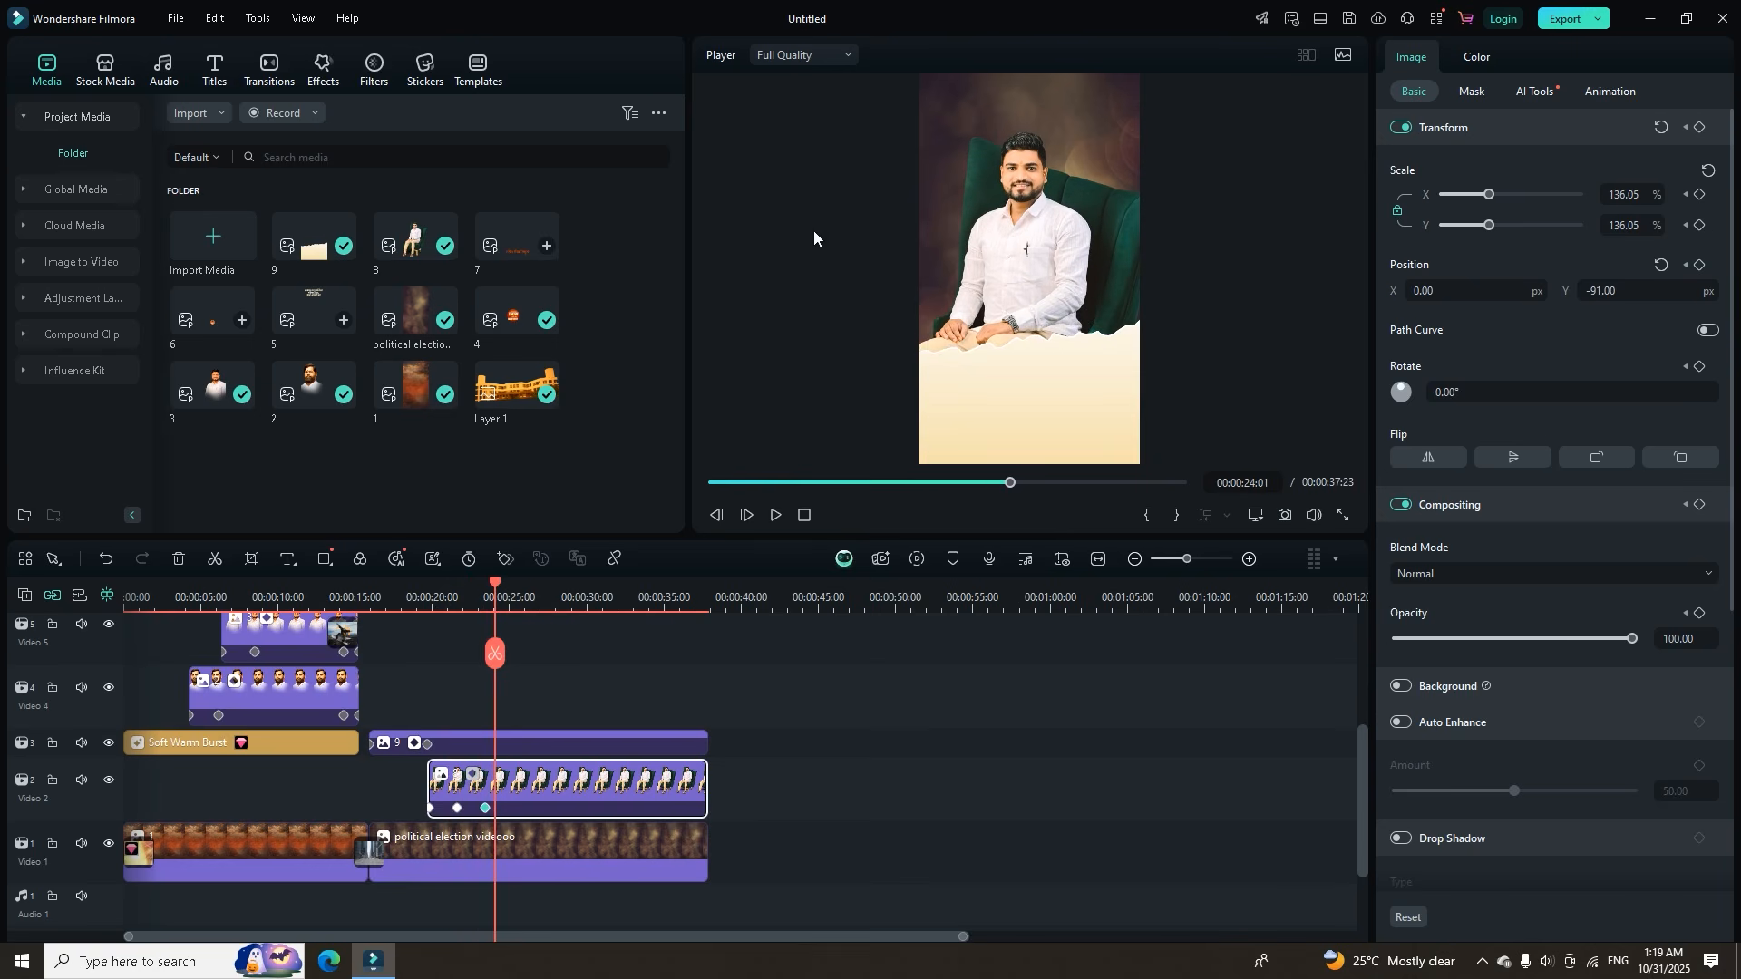
Place title image 5 on the track above image 9, from 00:00:24:01 to the end of the background.
{"action": "left_click_drag", "start_coordinate": [291, 321], "coordinate": [706, 738]}
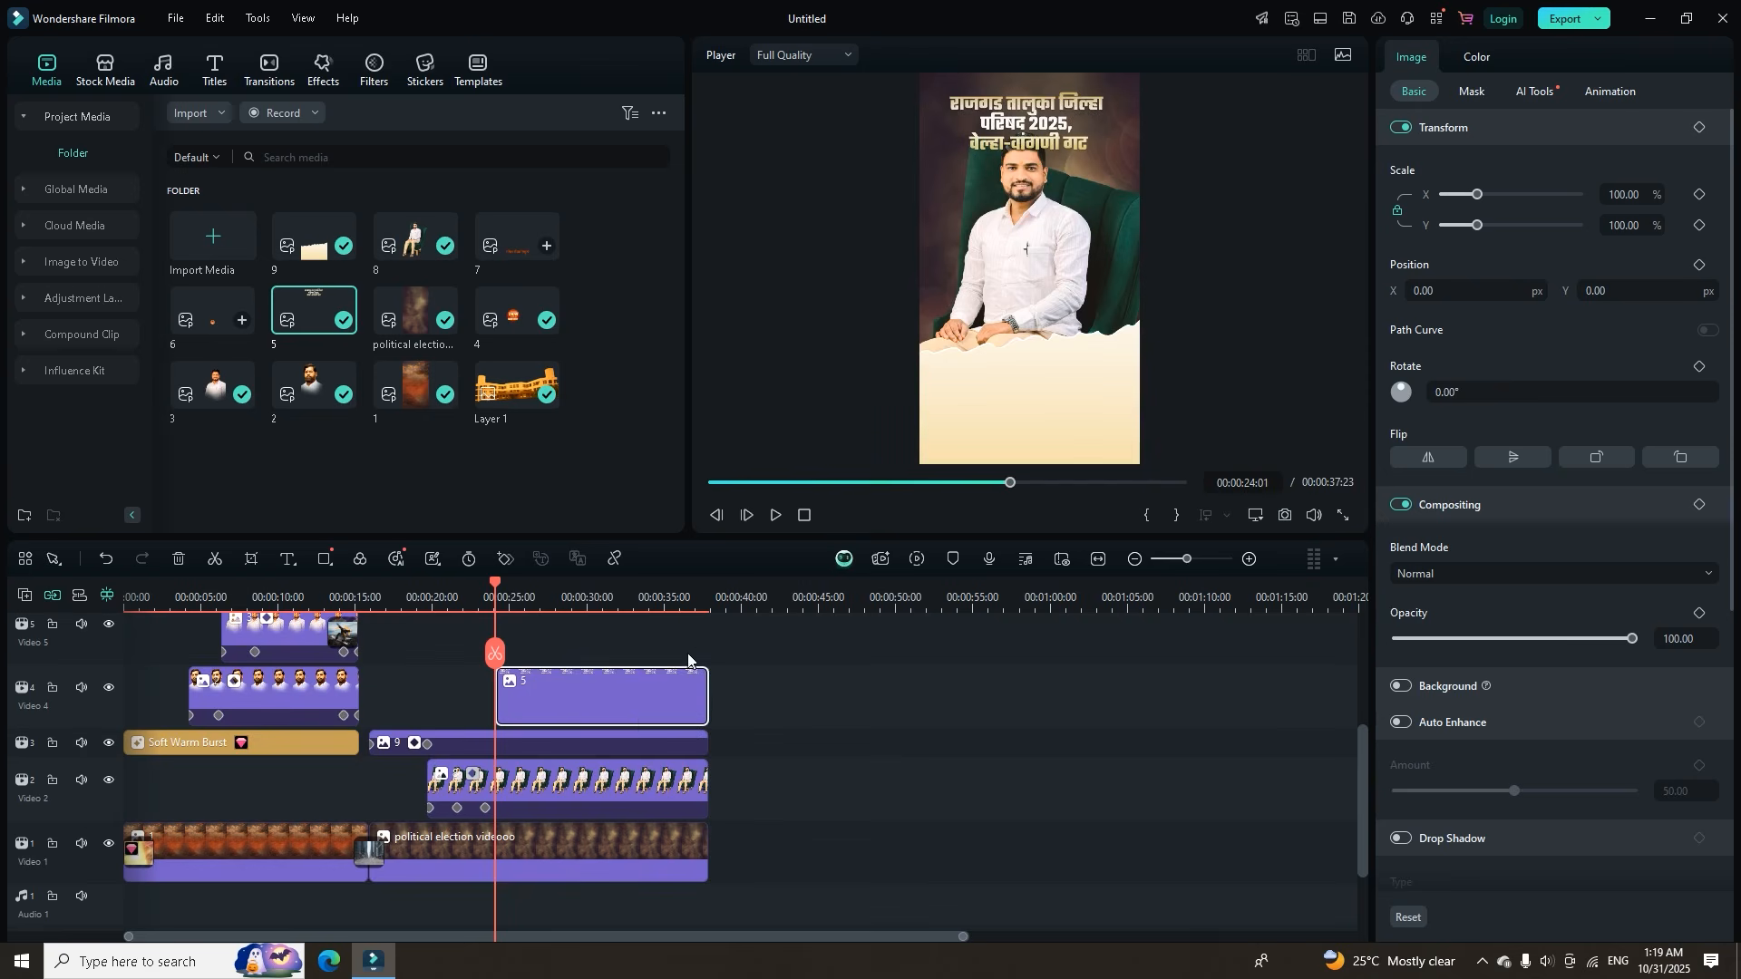
Keyframe image 8 at 00:00:24:02 with scale 127.89%, X position -67 and Y position -169, clear of the title.
{"action": "left_click", "coordinate": [567, 795]}
{"action": "mouse_move", "coordinate": [493, 586]}
{"action": "left_mouse_down"}
{"action": "mouse_move", "coordinate": [517, 590]}
{"action": "mouse_move", "coordinate": [498, 608]}
{"action": "left_mouse_up"}
{"action": "left_click_drag", "start_coordinate": [1609, 287], "coordinate": [1622, 292]}
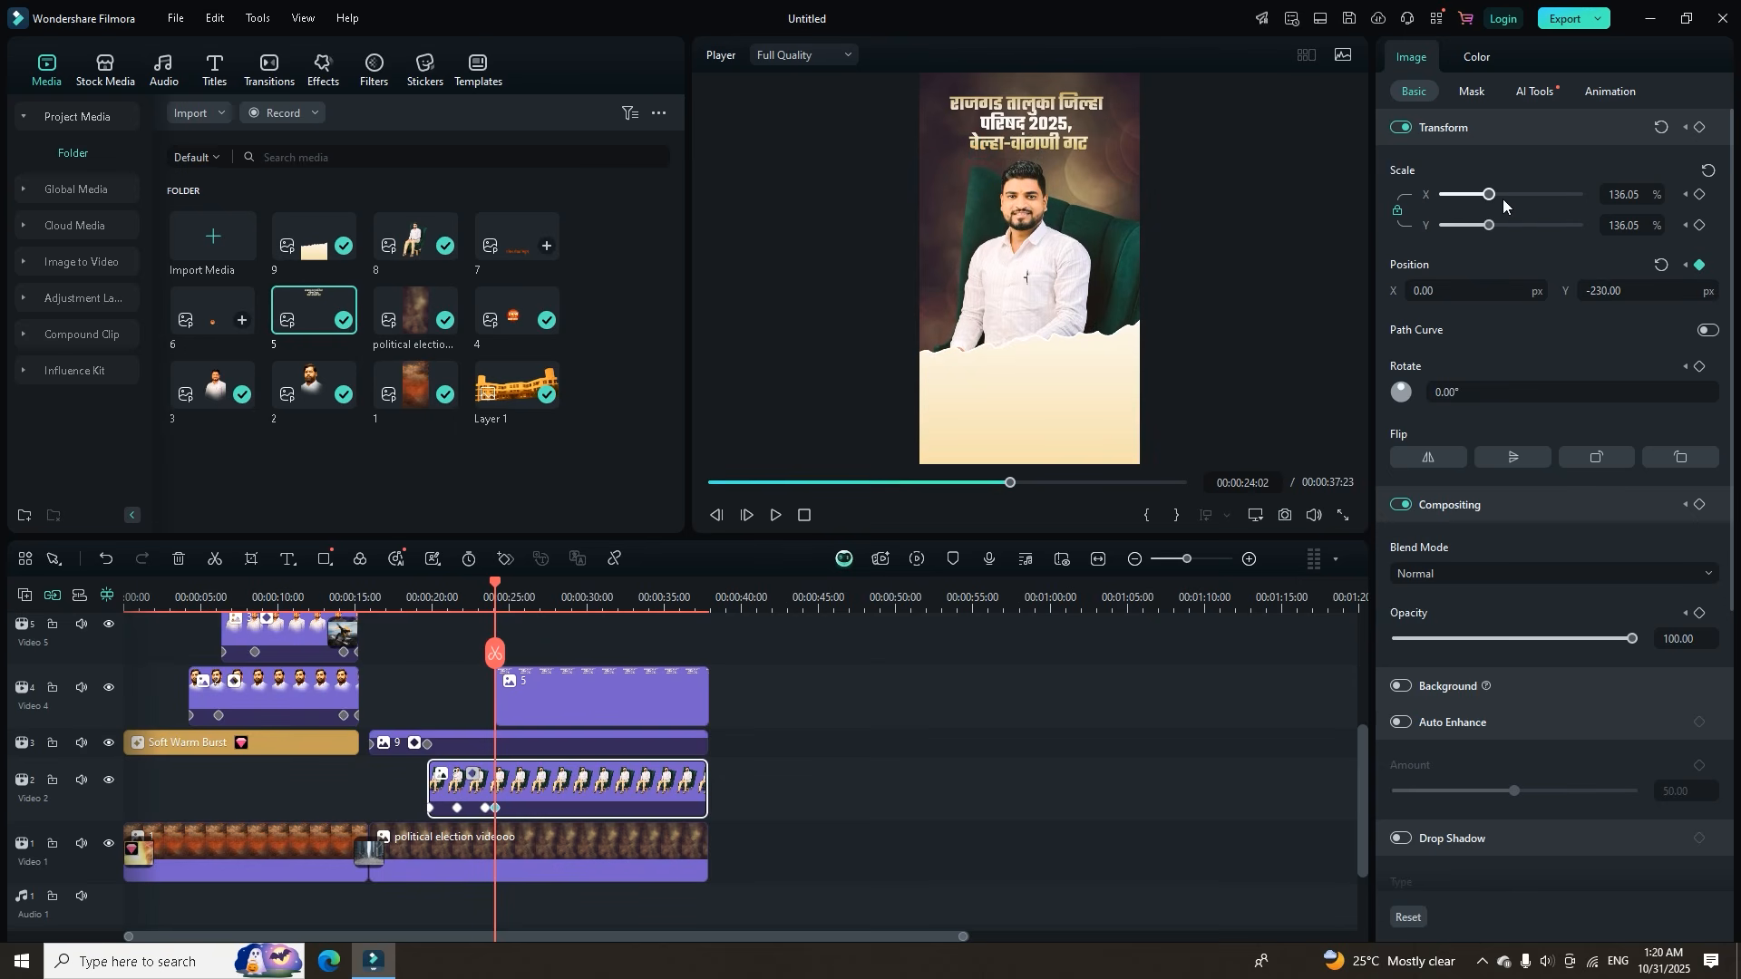
{"action": "left_click_drag", "start_coordinate": [1488, 194], "coordinate": [1486, 215]}
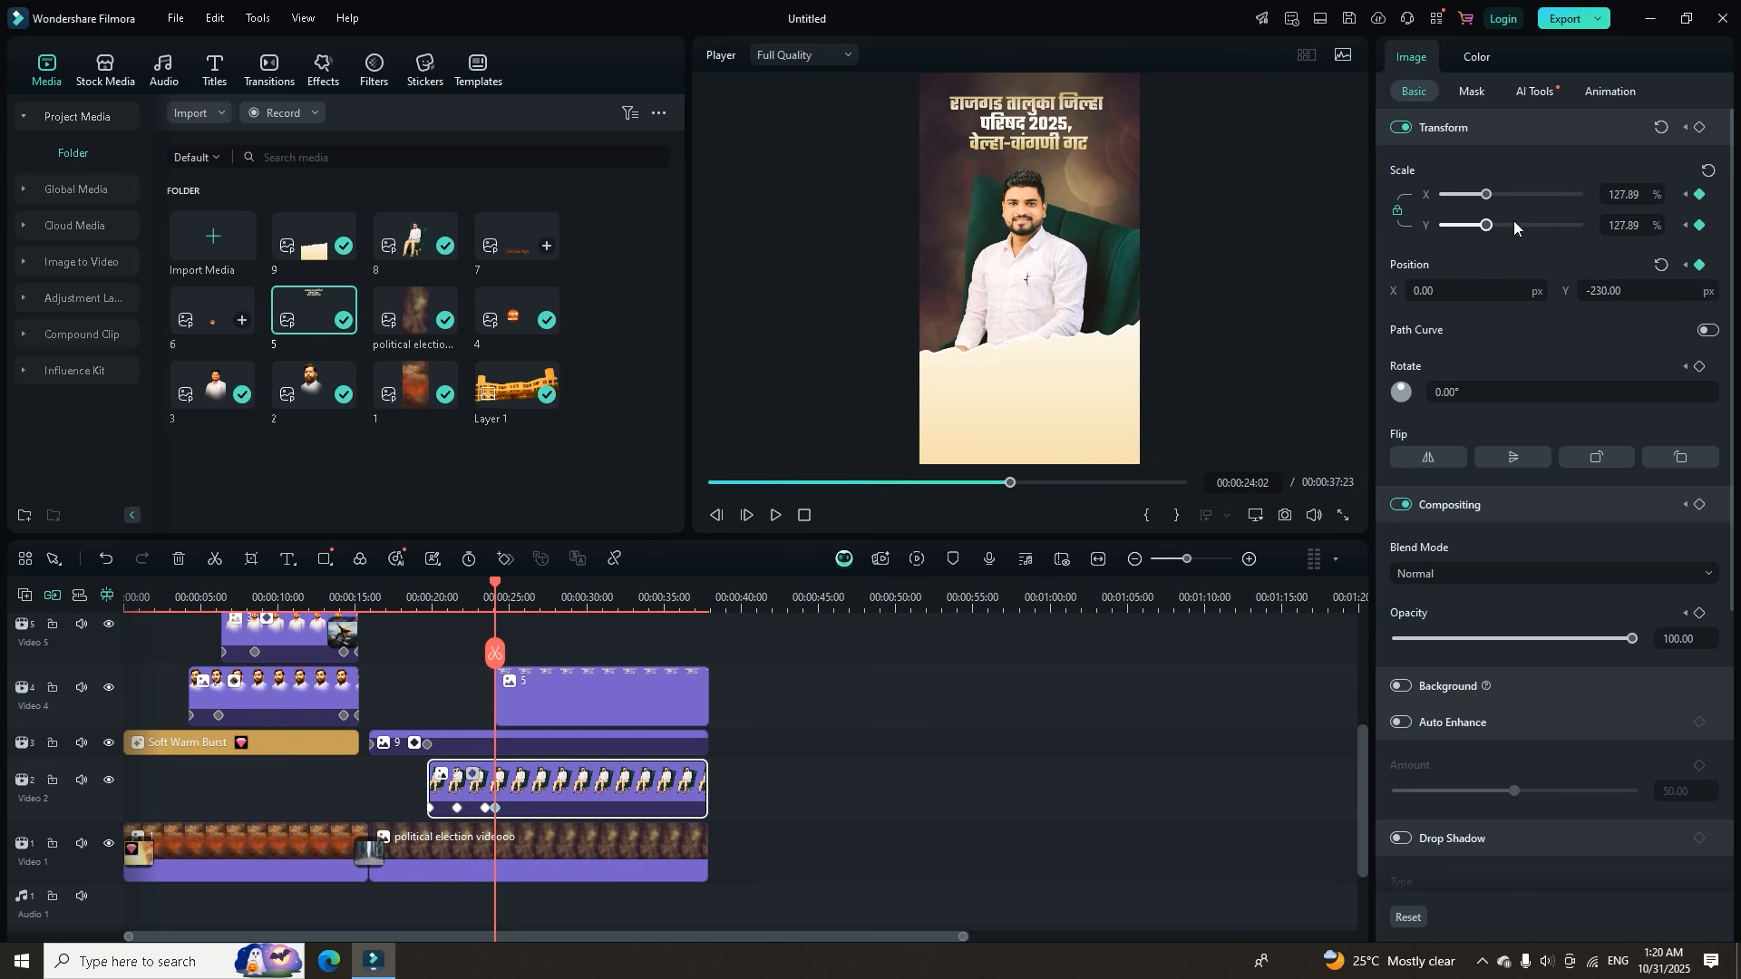
{"action": "mouse_move", "coordinate": [1625, 291]}
{"action": "left_mouse_down"}
{"action": "mouse_move", "coordinate": [1596, 290]}
{"action": "mouse_move", "coordinate": [1637, 290]}
{"action": "left_mouse_up"}
{"action": "left_click_drag", "start_coordinate": [1530, 295], "coordinate": [1501, 295]}
{"action": "left_click_drag", "start_coordinate": [1623, 290], "coordinate": [1645, 290]}
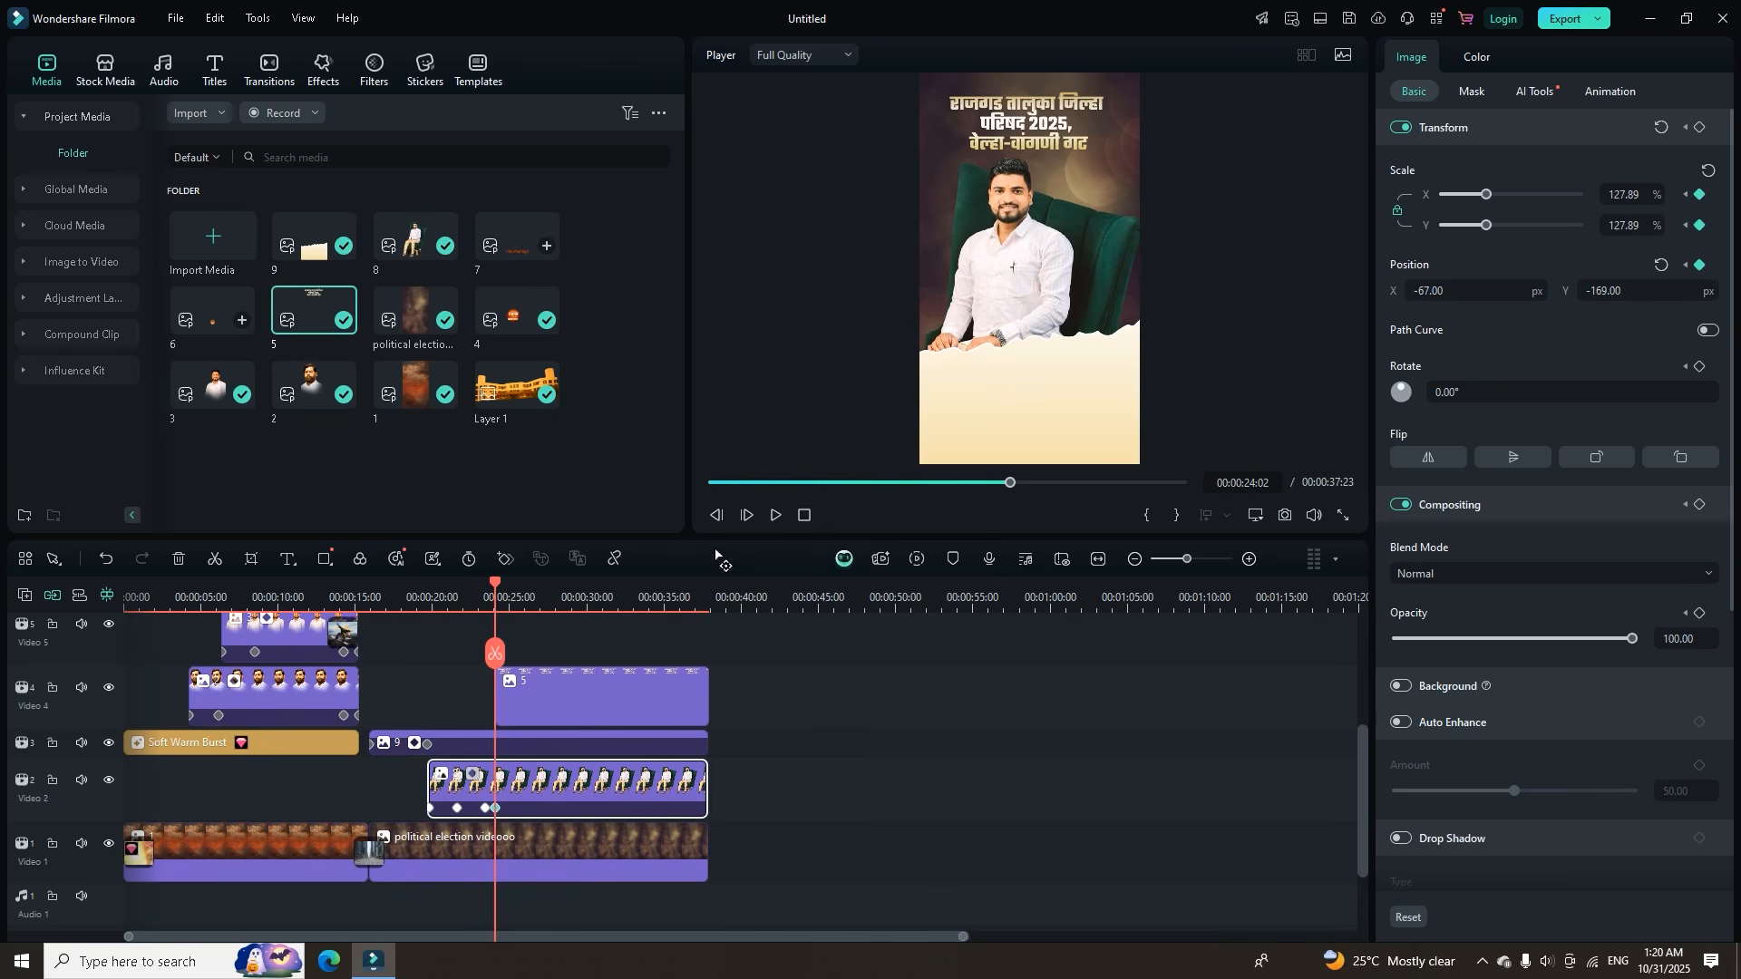
{"action": "scroll", "coordinate": [532, 708], "scroll_direction": "up", "scroll_amount": 1}
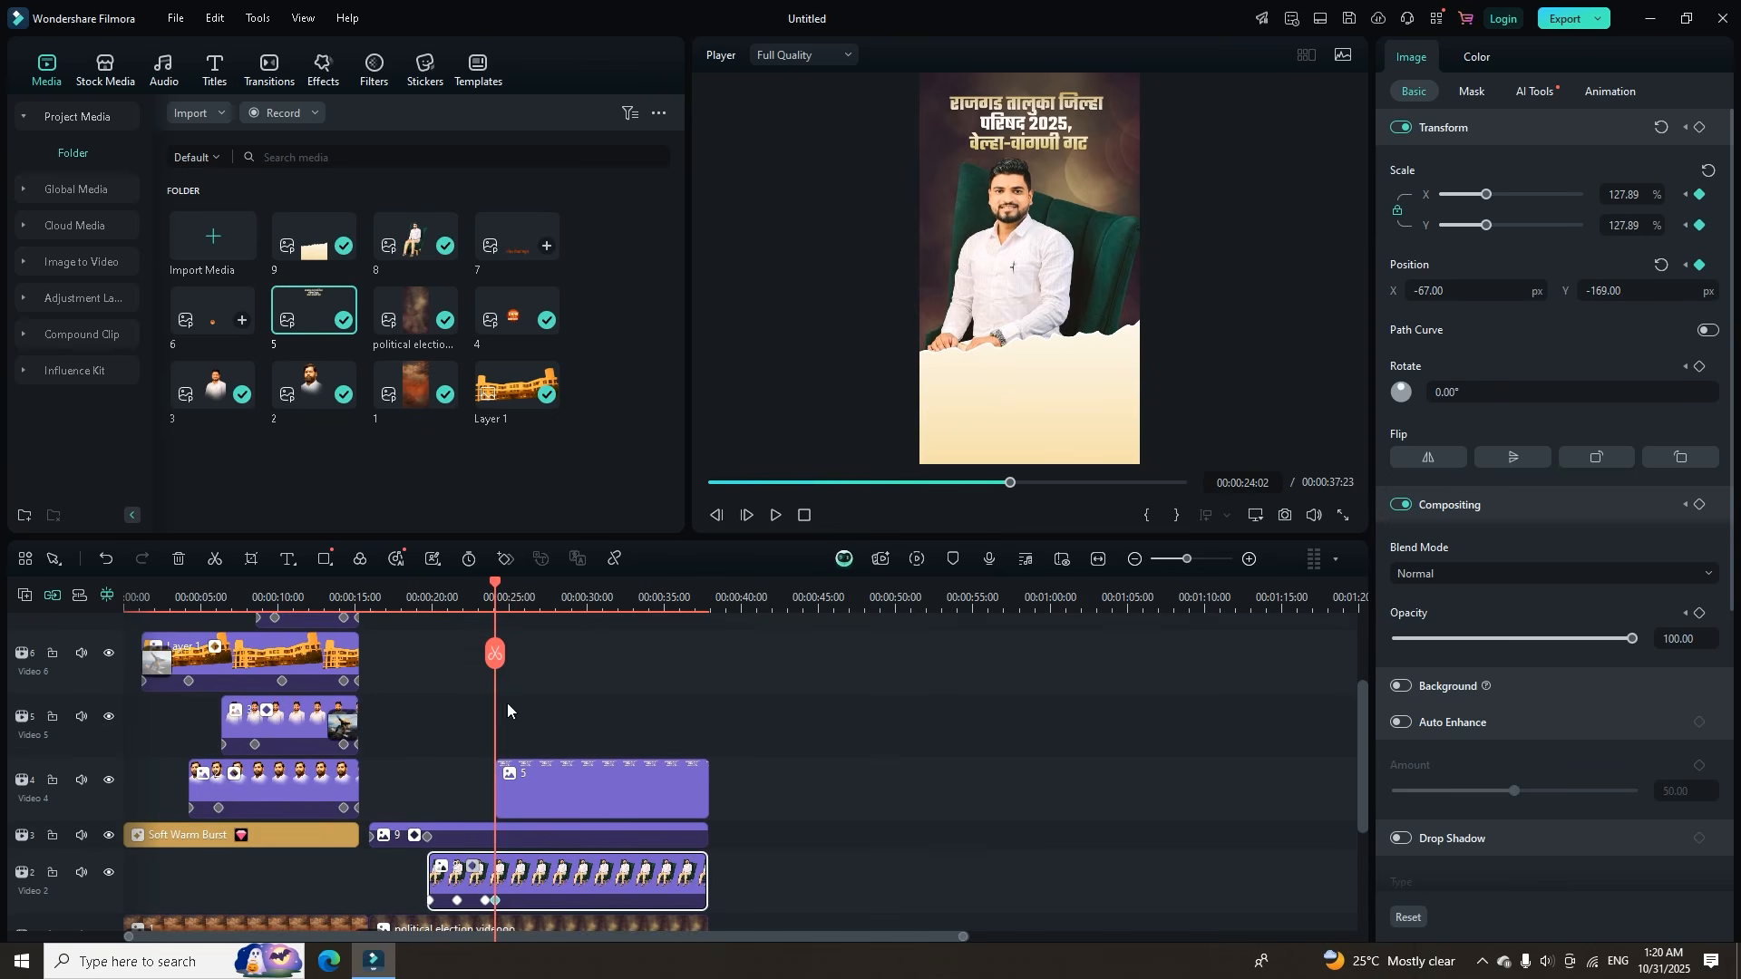
Trim the start of title image 5 to 00:00:24:22 and scrub across its entrance to check the timing.
{"action": "left_click", "coordinate": [508, 599]}
{"action": "left_click_drag", "start_coordinate": [501, 769], "coordinate": [510, 769]}
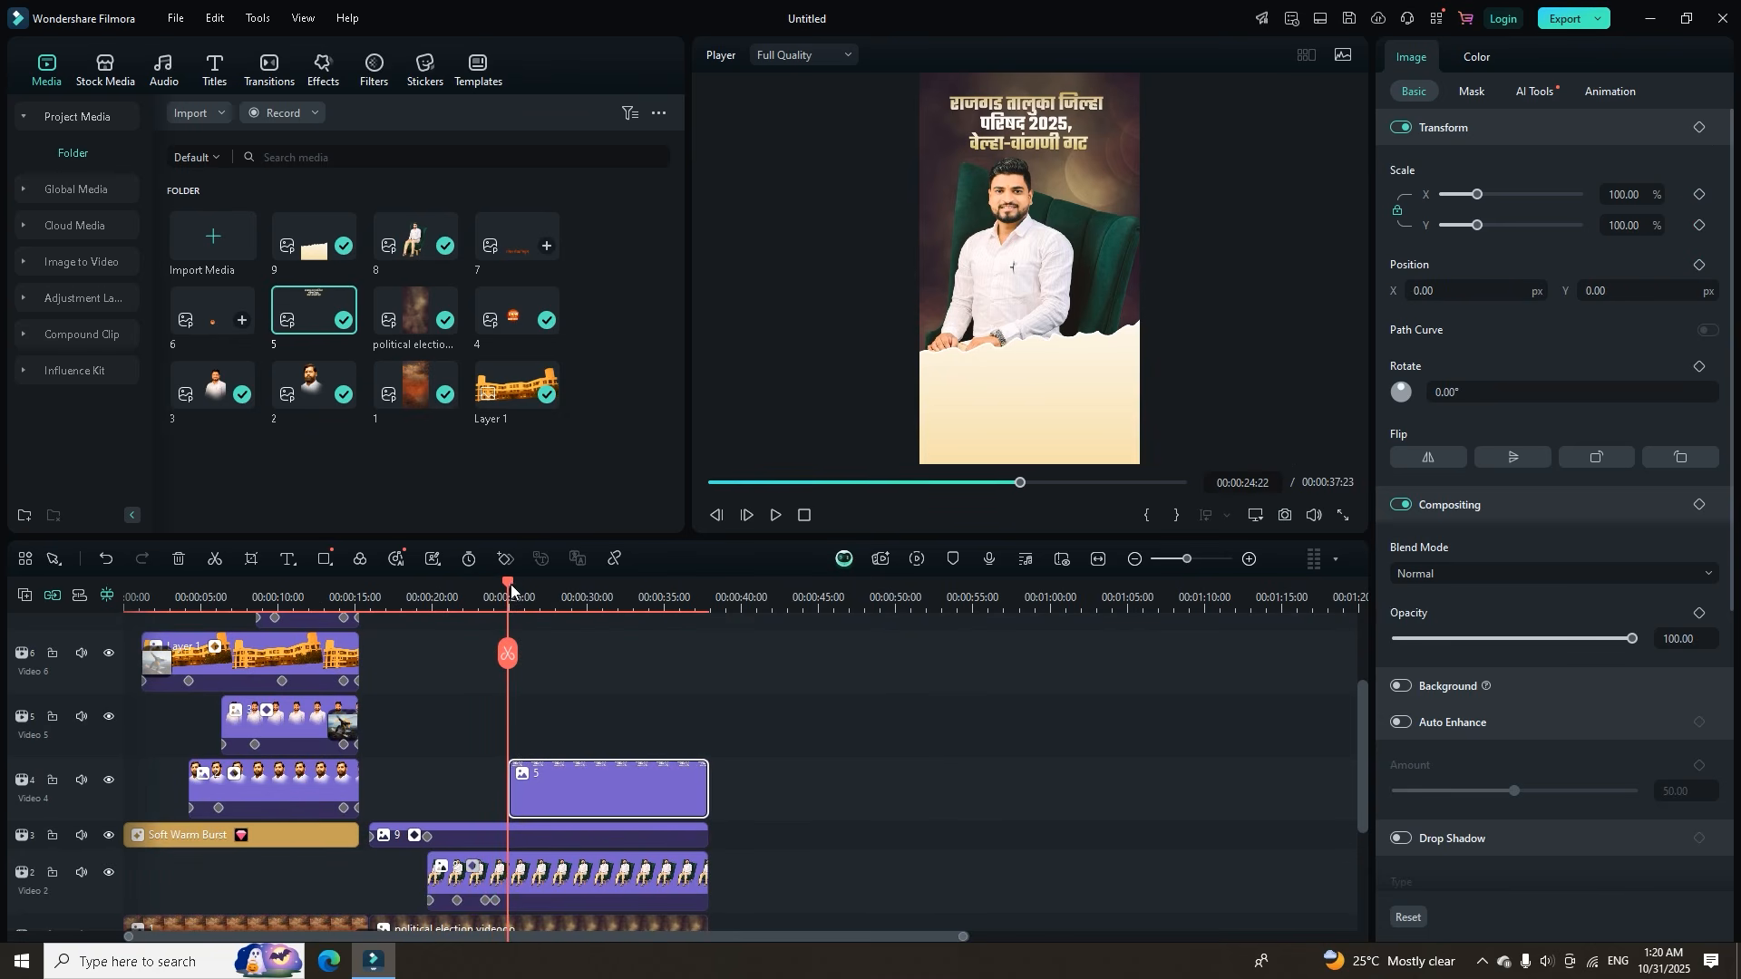
{"action": "left_click_drag", "start_coordinate": [509, 586], "coordinate": [498, 586]}
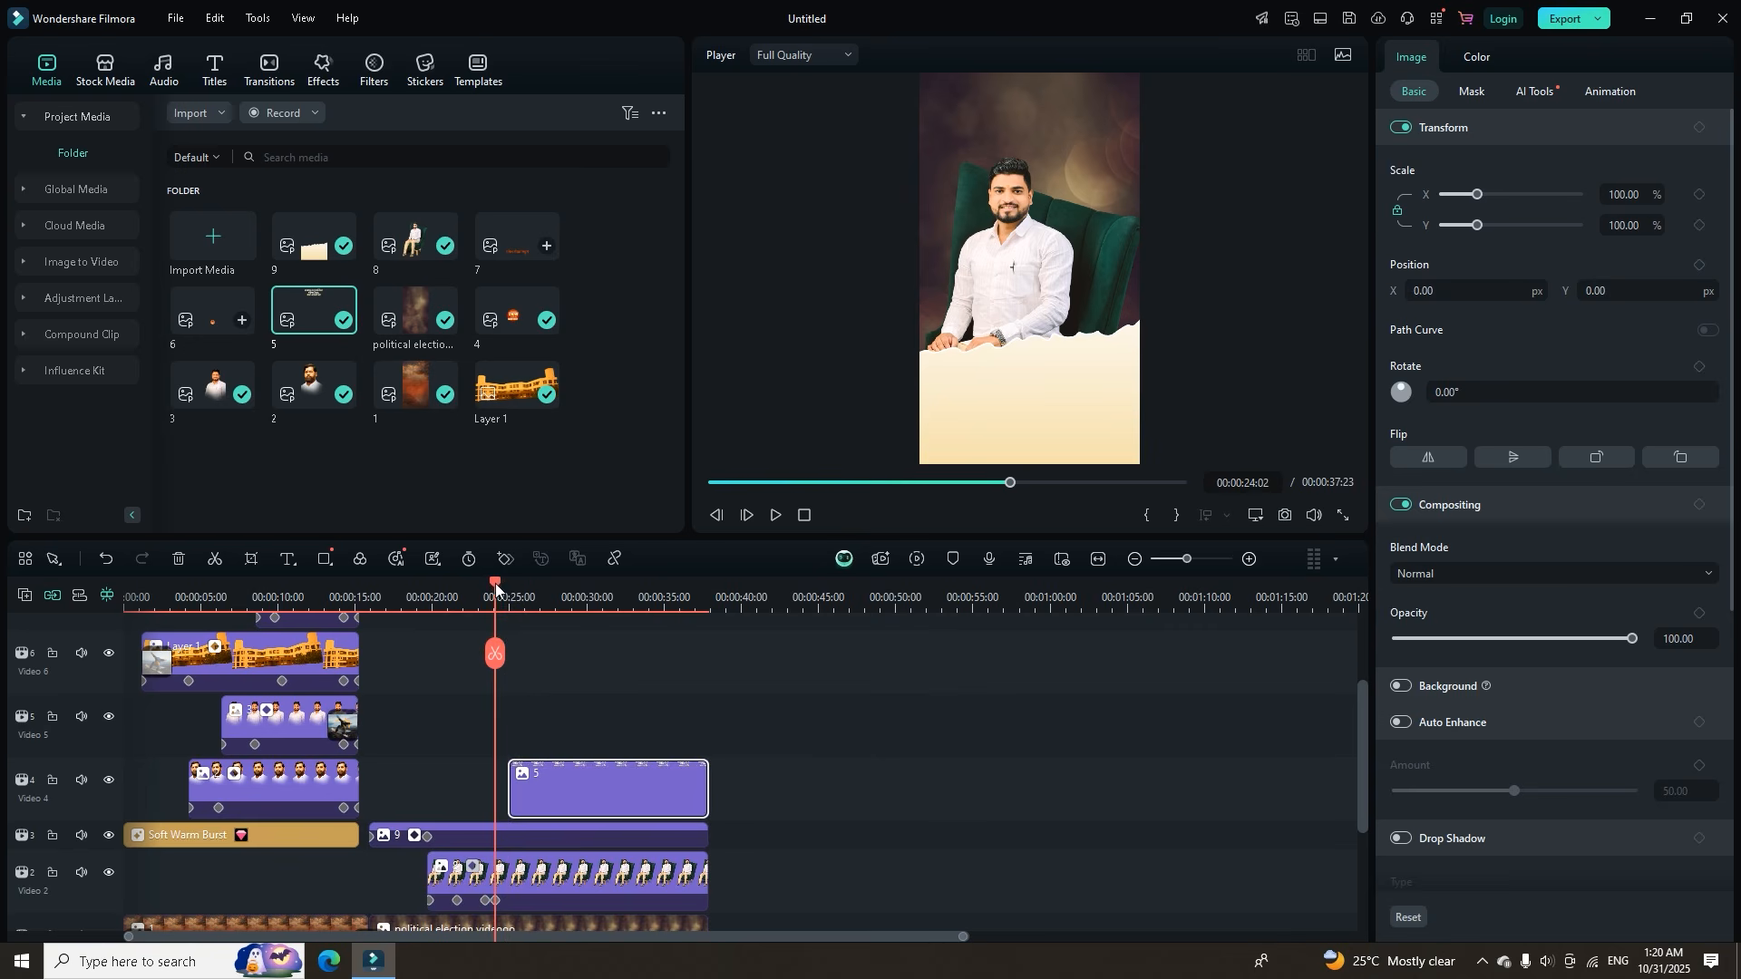
{"action": "left_click_drag", "start_coordinate": [491, 583], "coordinate": [514, 618]}
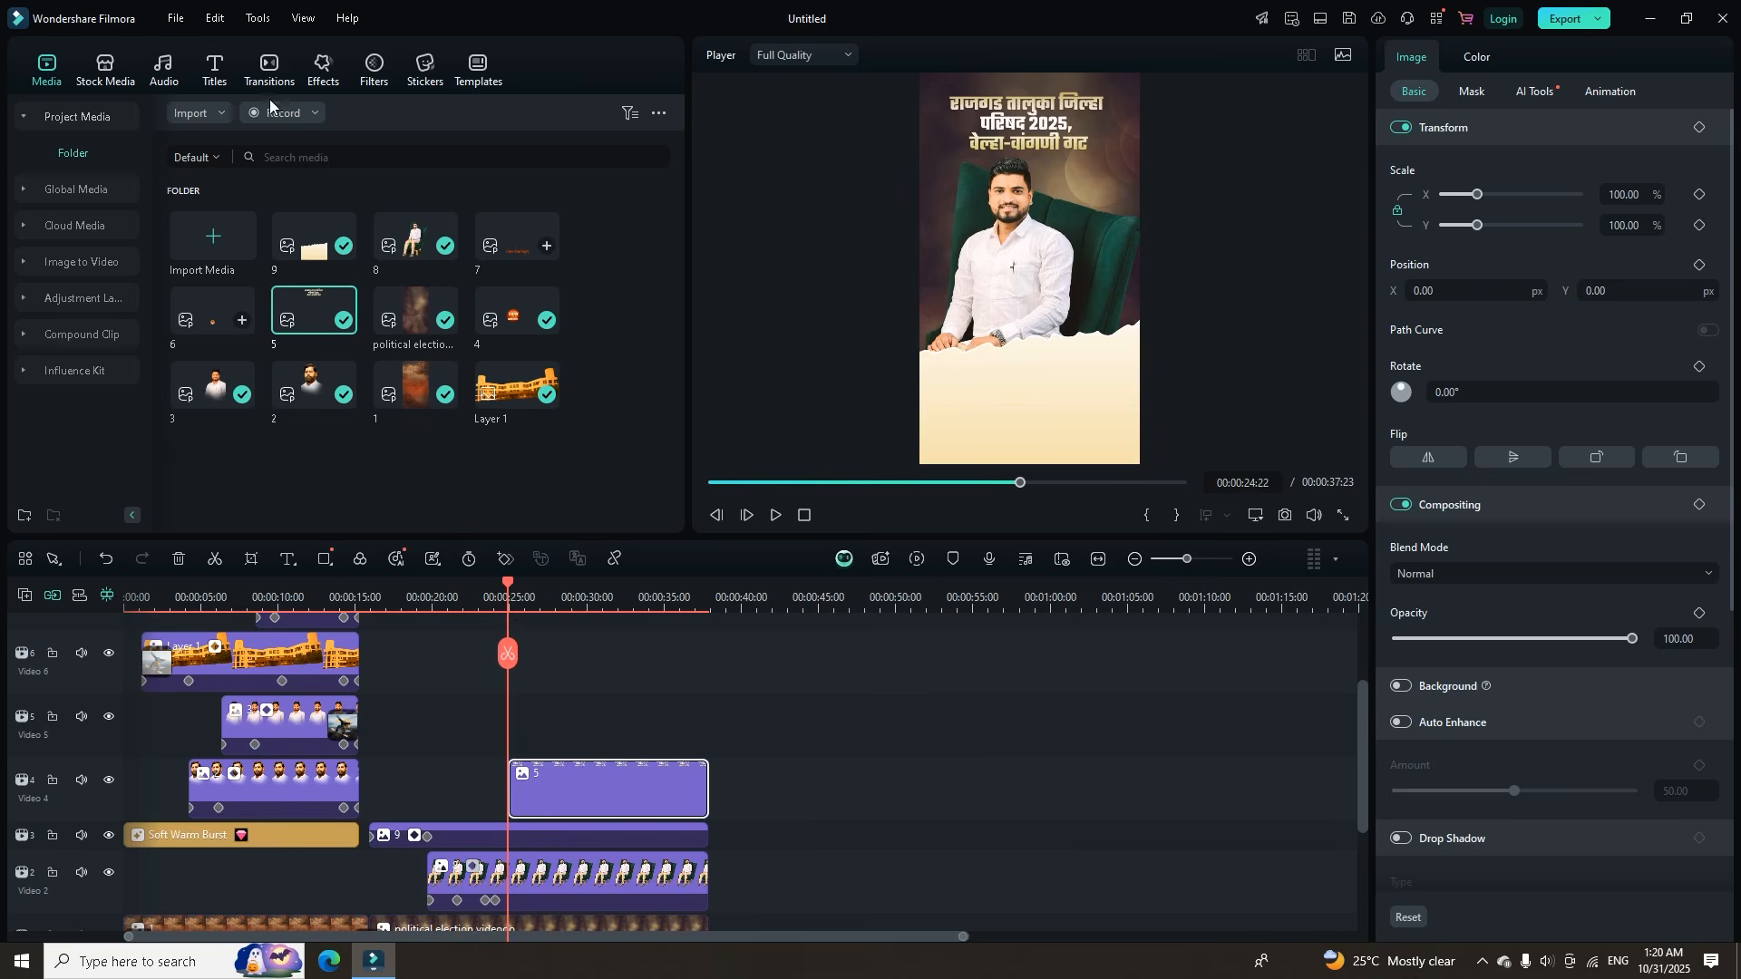
Search the transitions for "color", apply the first Brush And Ink result to the start of title image 5, and preview it.
{"action": "left_click", "coordinate": [269, 69]}
{"action": "left_click", "coordinate": [303, 115]}
{"action": "type", "text": "c"}
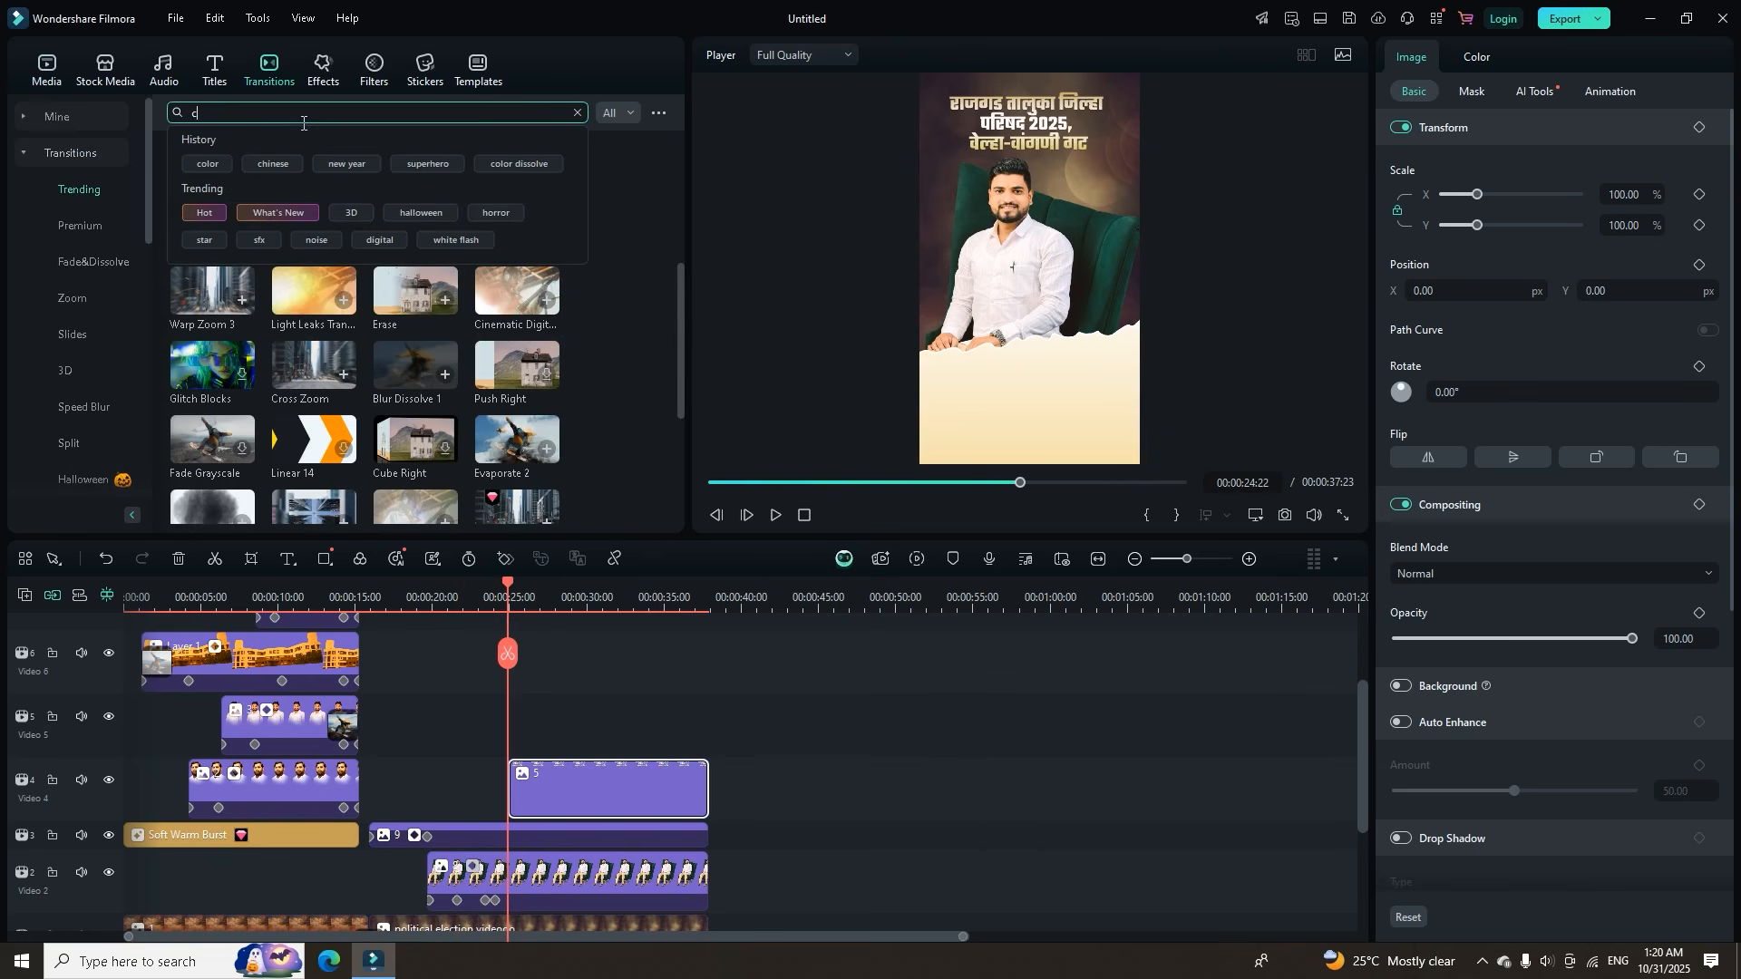
{"action": "type", "text": "olor"}
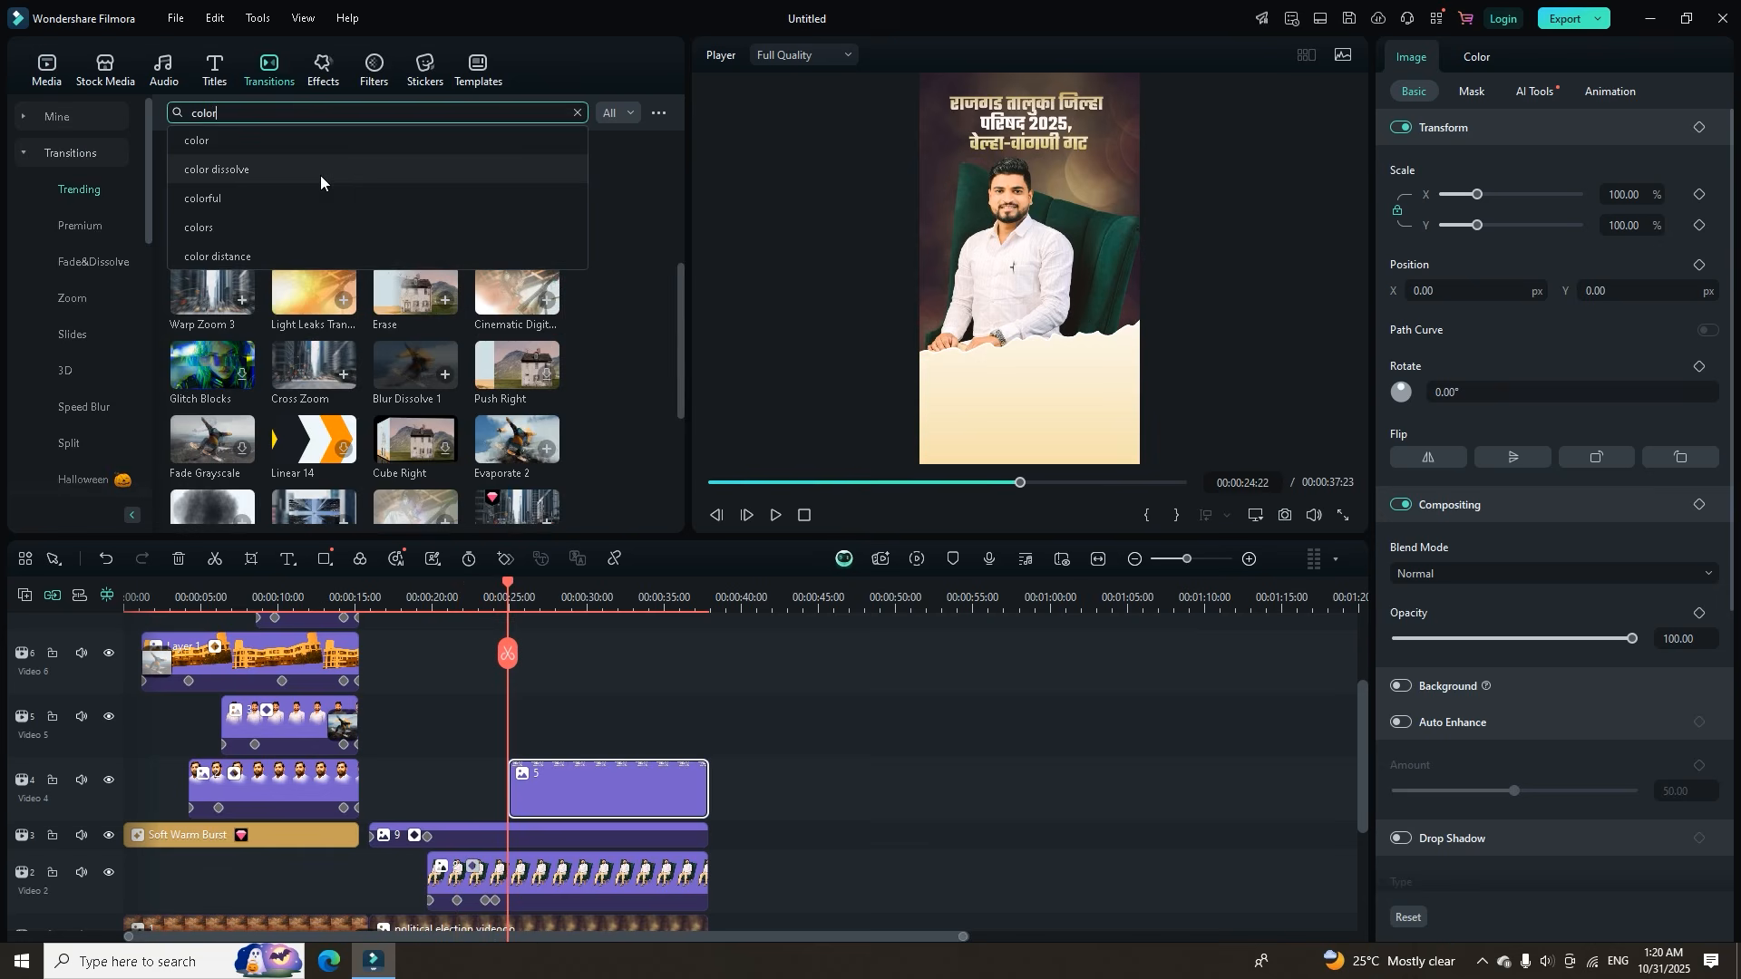
{"action": "left_click", "coordinate": [248, 145]}
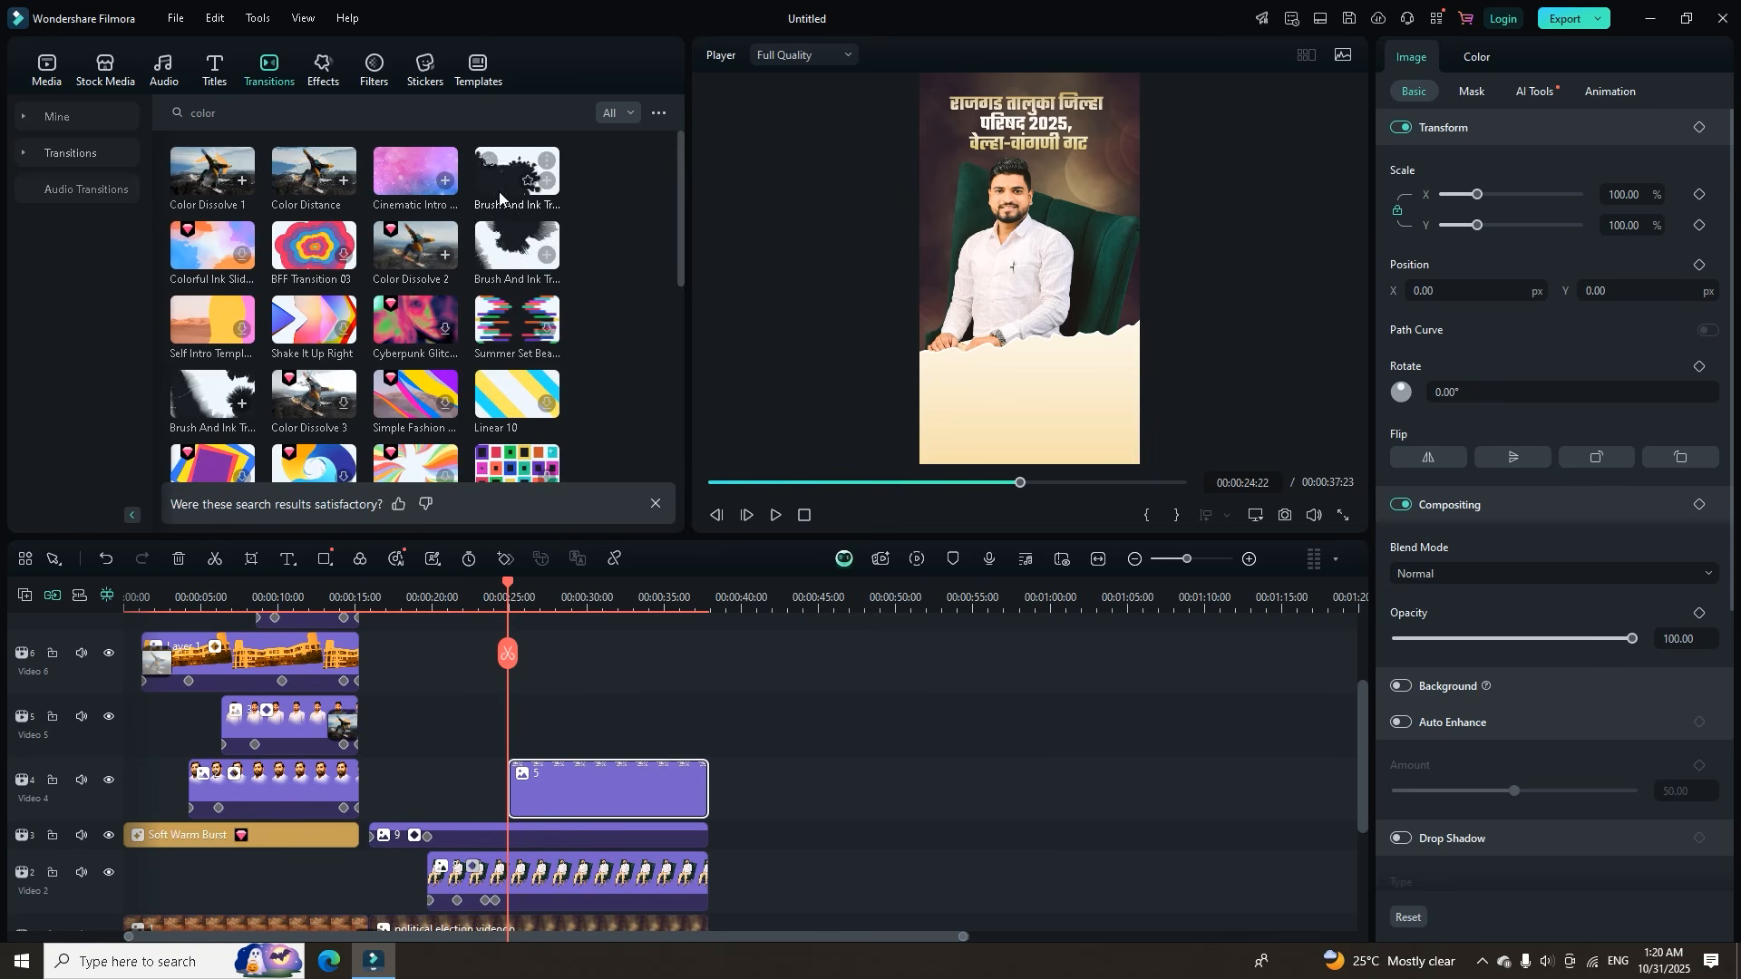
{"action": "mouse_move", "coordinate": [504, 201]}
{"action": "left_mouse_down"}
{"action": "mouse_move", "coordinate": [527, 235]}
{"action": "mouse_move", "coordinate": [539, 375]}
{"action": "mouse_move", "coordinate": [526, 789]}
{"action": "left_mouse_up"}
{"action": "key", "text": "space"}
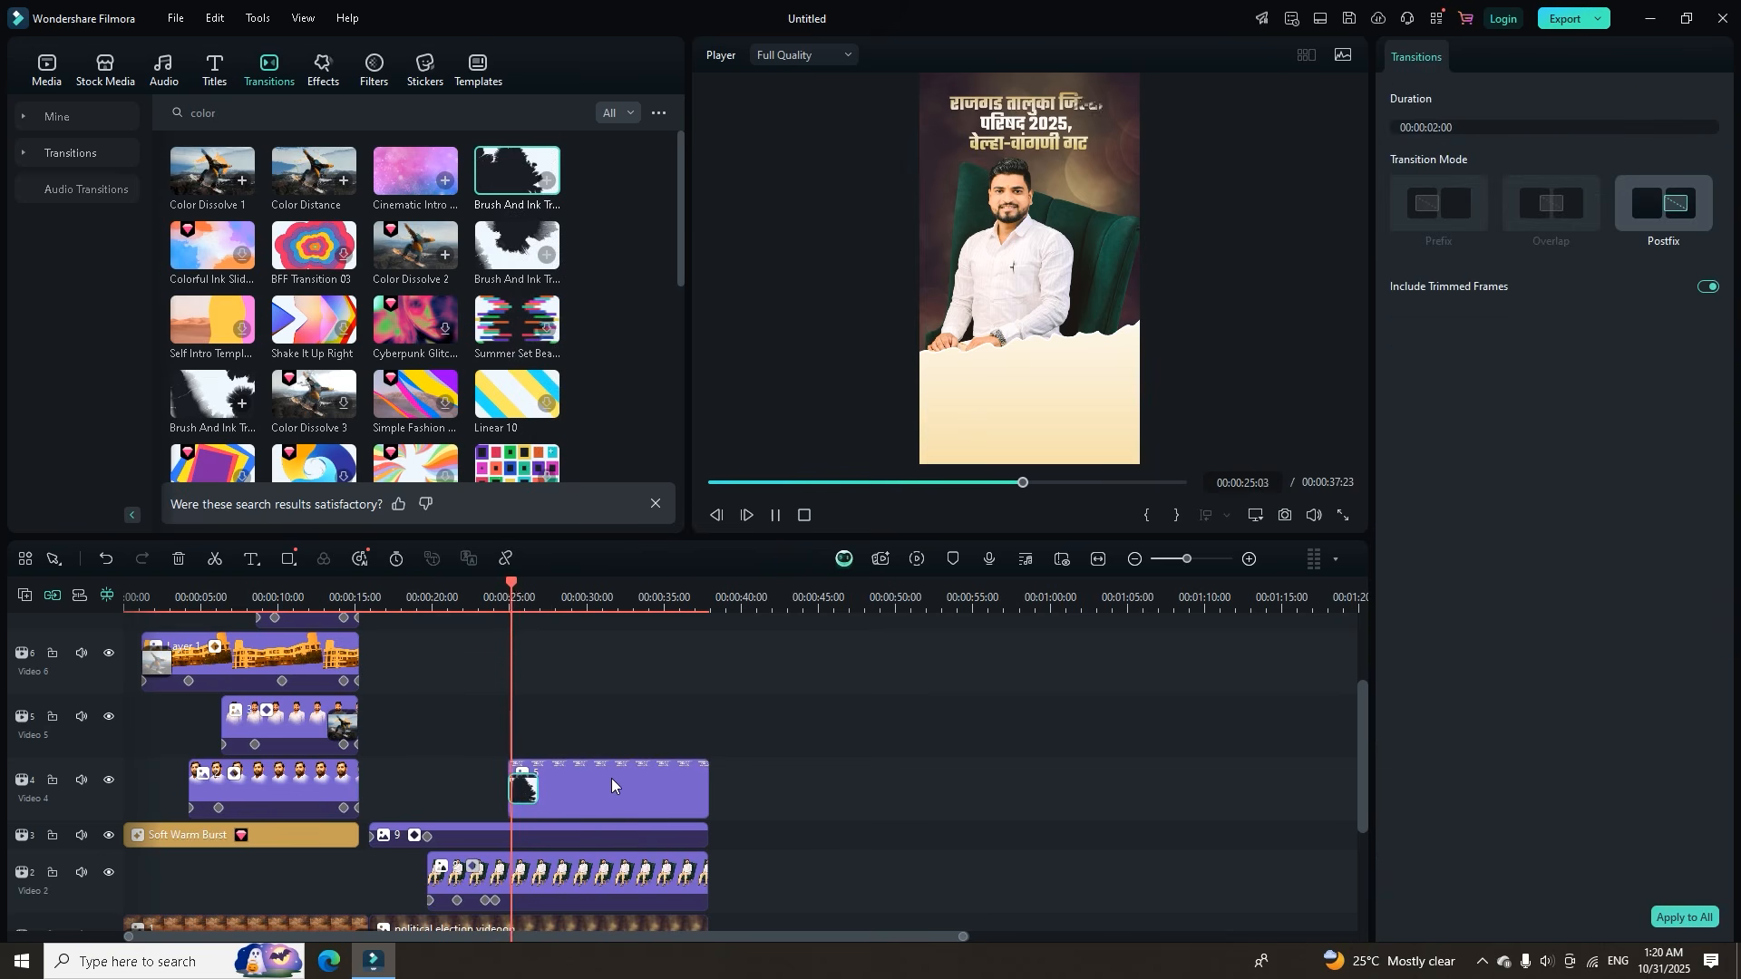
Lengthen the title's Brush And Ink transition to 00:00:04:18 and replay it, stopping at 00:00:27:00.
{"action": "key", "text": "space"}
{"action": "left_click_drag", "start_coordinate": [533, 785], "coordinate": [578, 787]}
{"action": "left_click", "coordinate": [485, 588]}
{"action": "key", "text": "space"}
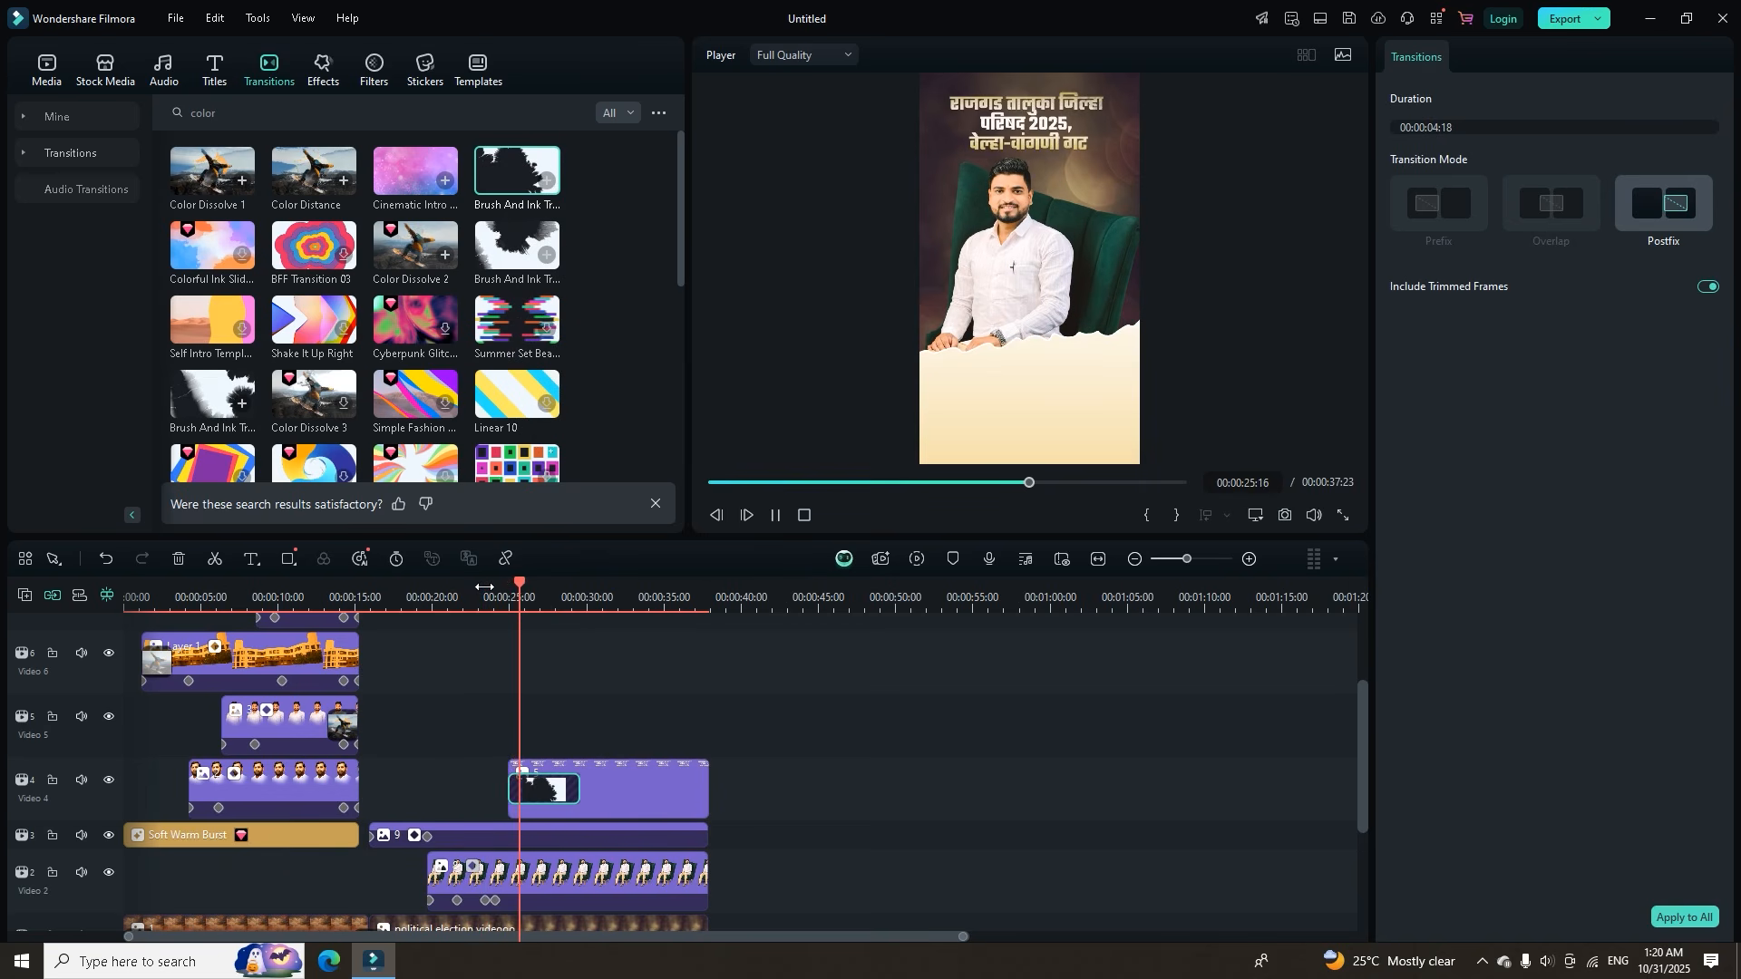
{"action": "key", "text": "space"}
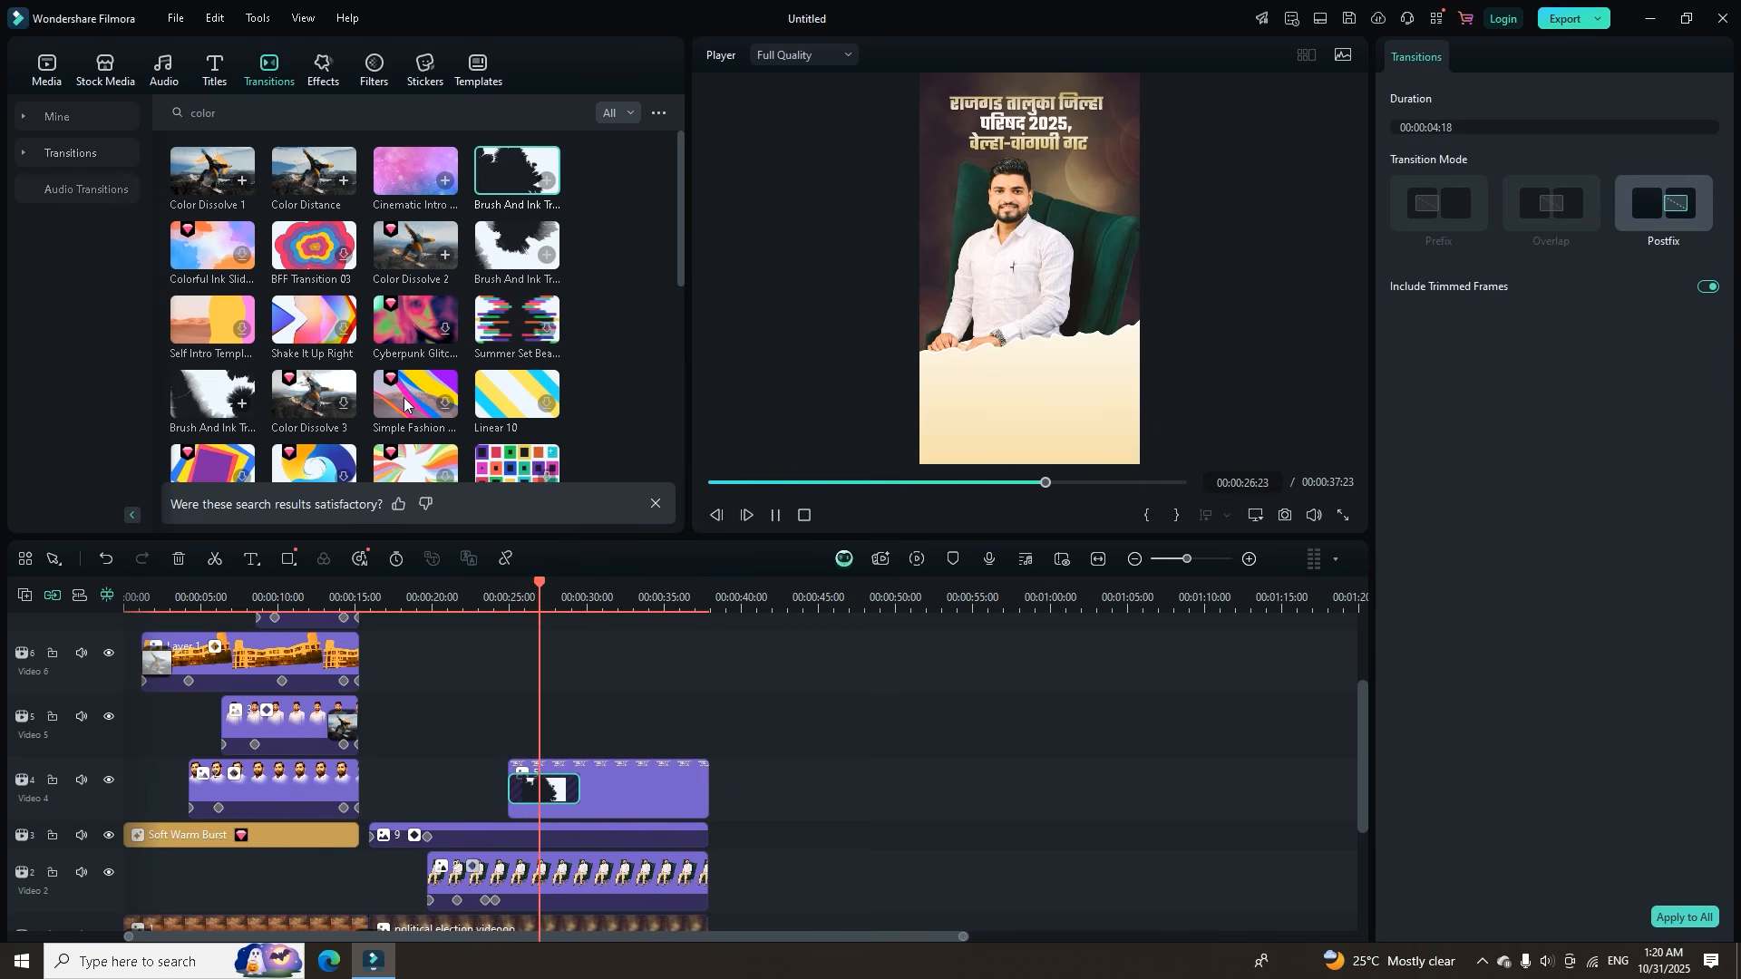
Place name image 7 and logo image 6 on the two tracks above the title, from 00:00:27:00 to the end of the background.
{"action": "left_click", "coordinate": [47, 69]}
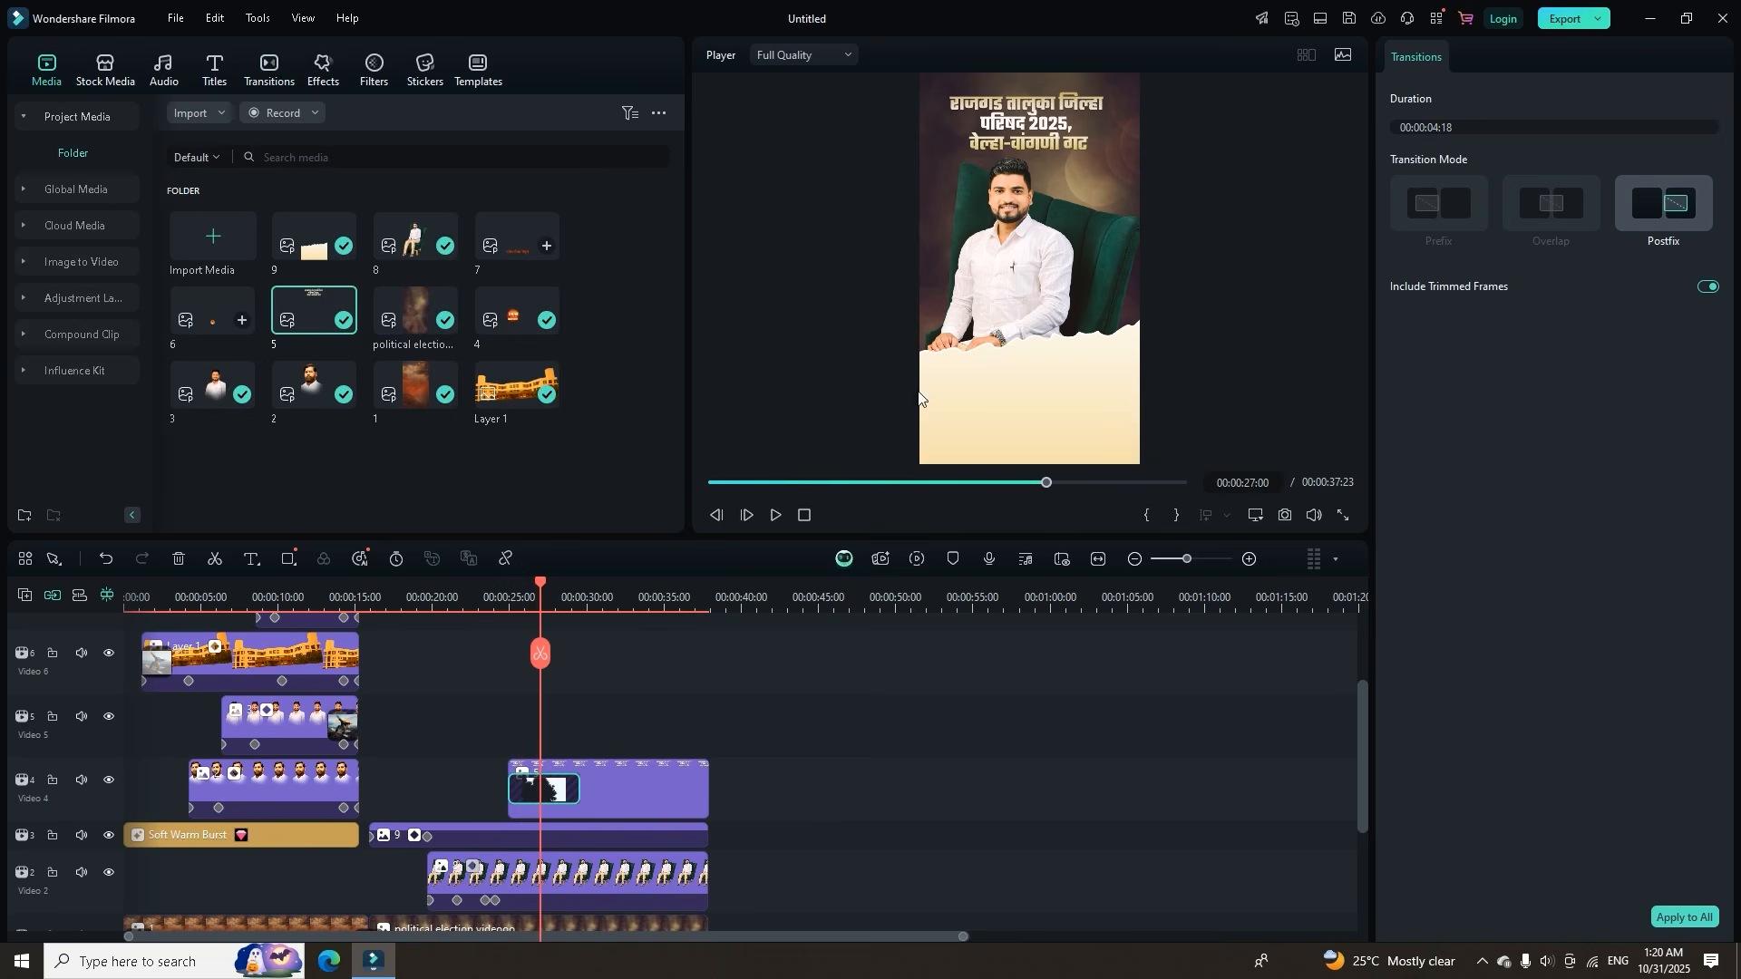
{"action": "left_click_drag", "start_coordinate": [518, 250], "coordinate": [707, 732]}
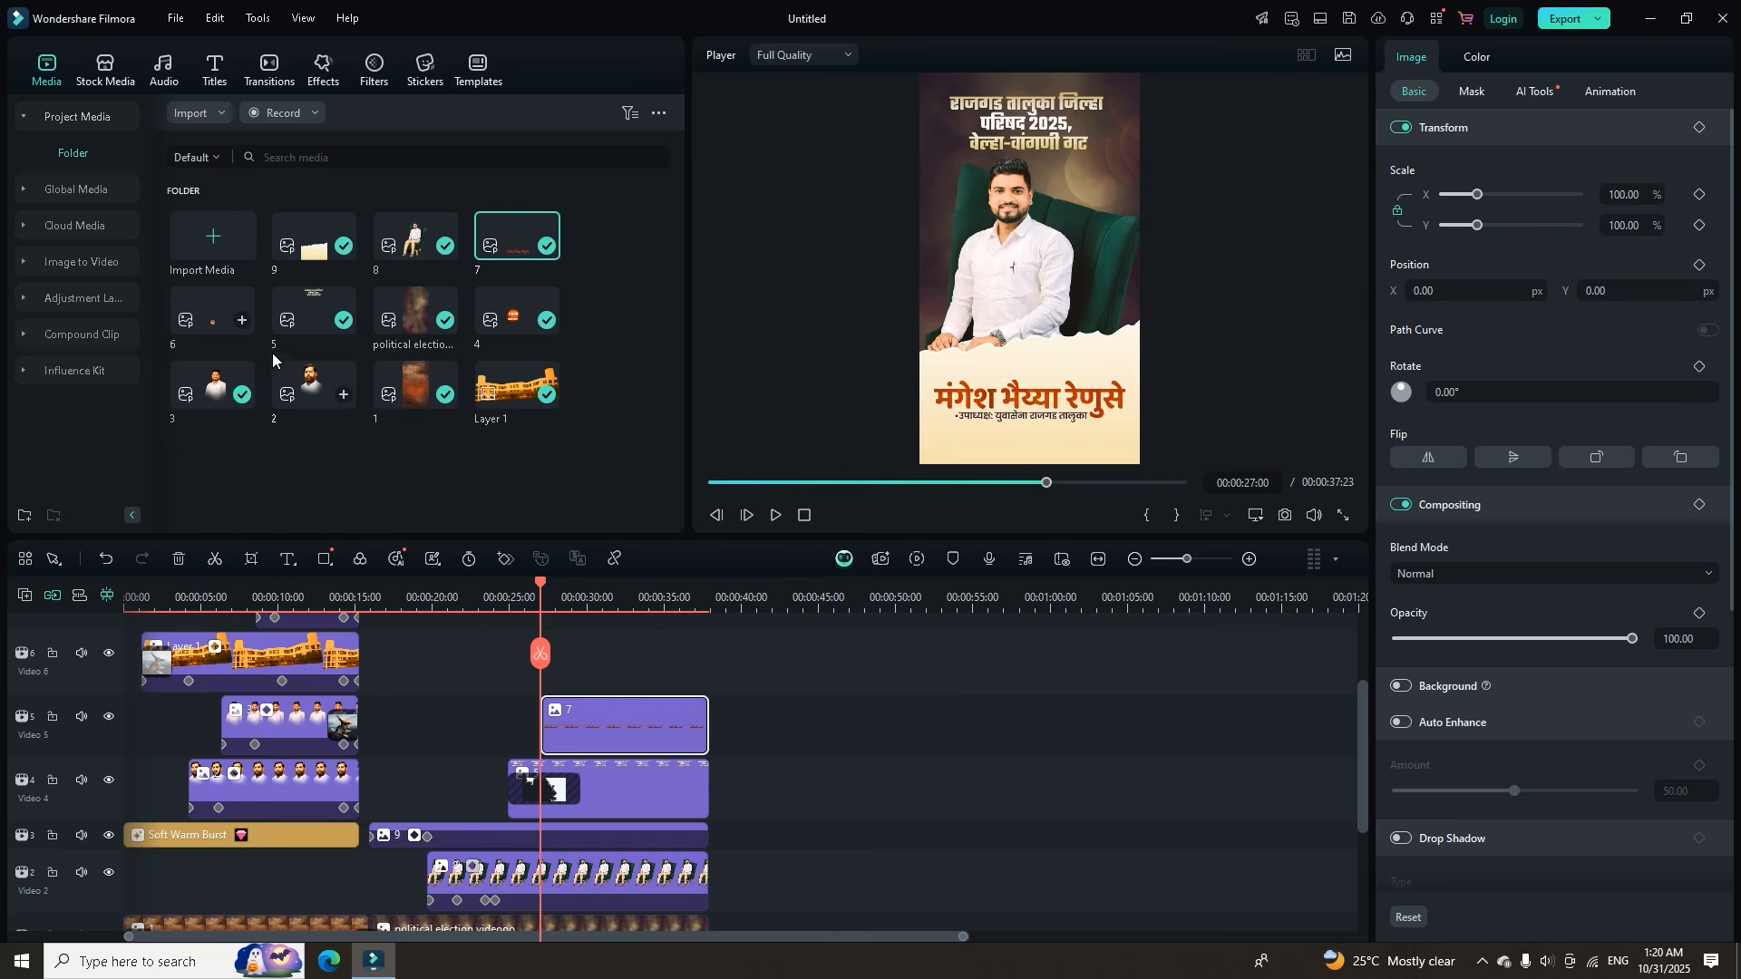
{"action": "left_click_drag", "start_coordinate": [208, 323], "coordinate": [708, 661]}
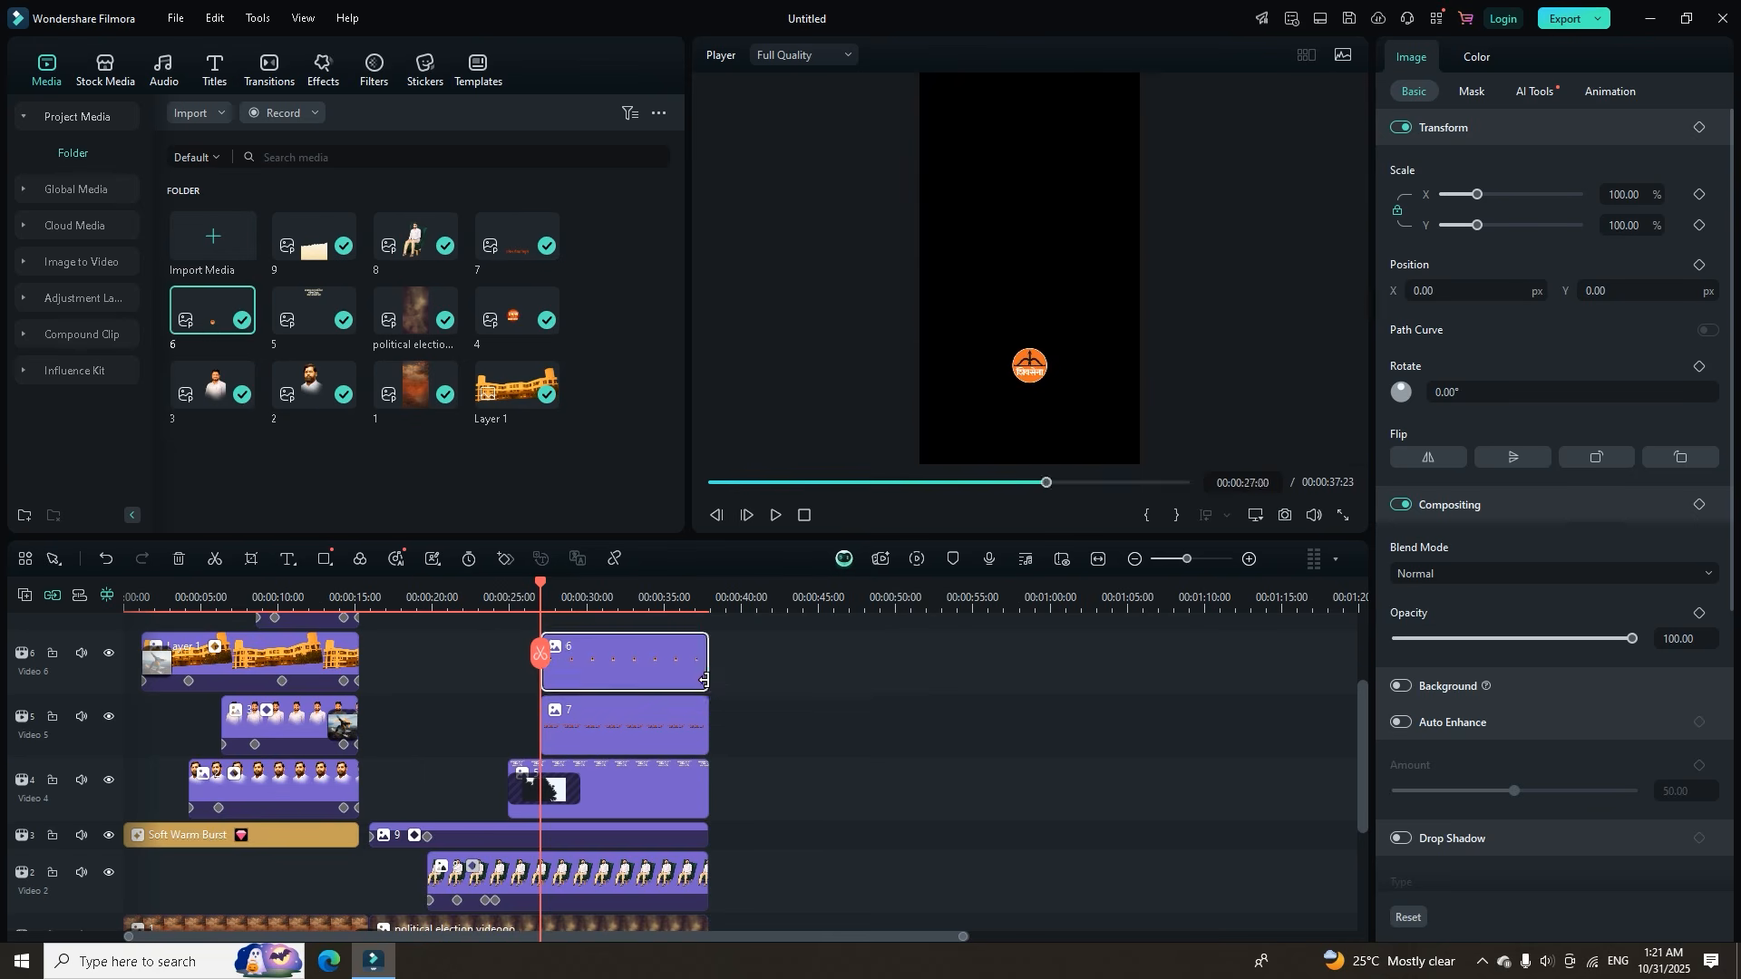
Search the transitions for "color" and apply the third Brush And Ink result to the starts of images 7 and 6.
{"action": "left_click", "coordinate": [271, 73]}
{"action": "left_click", "coordinate": [244, 113]}
{"action": "type", "text": "color"}
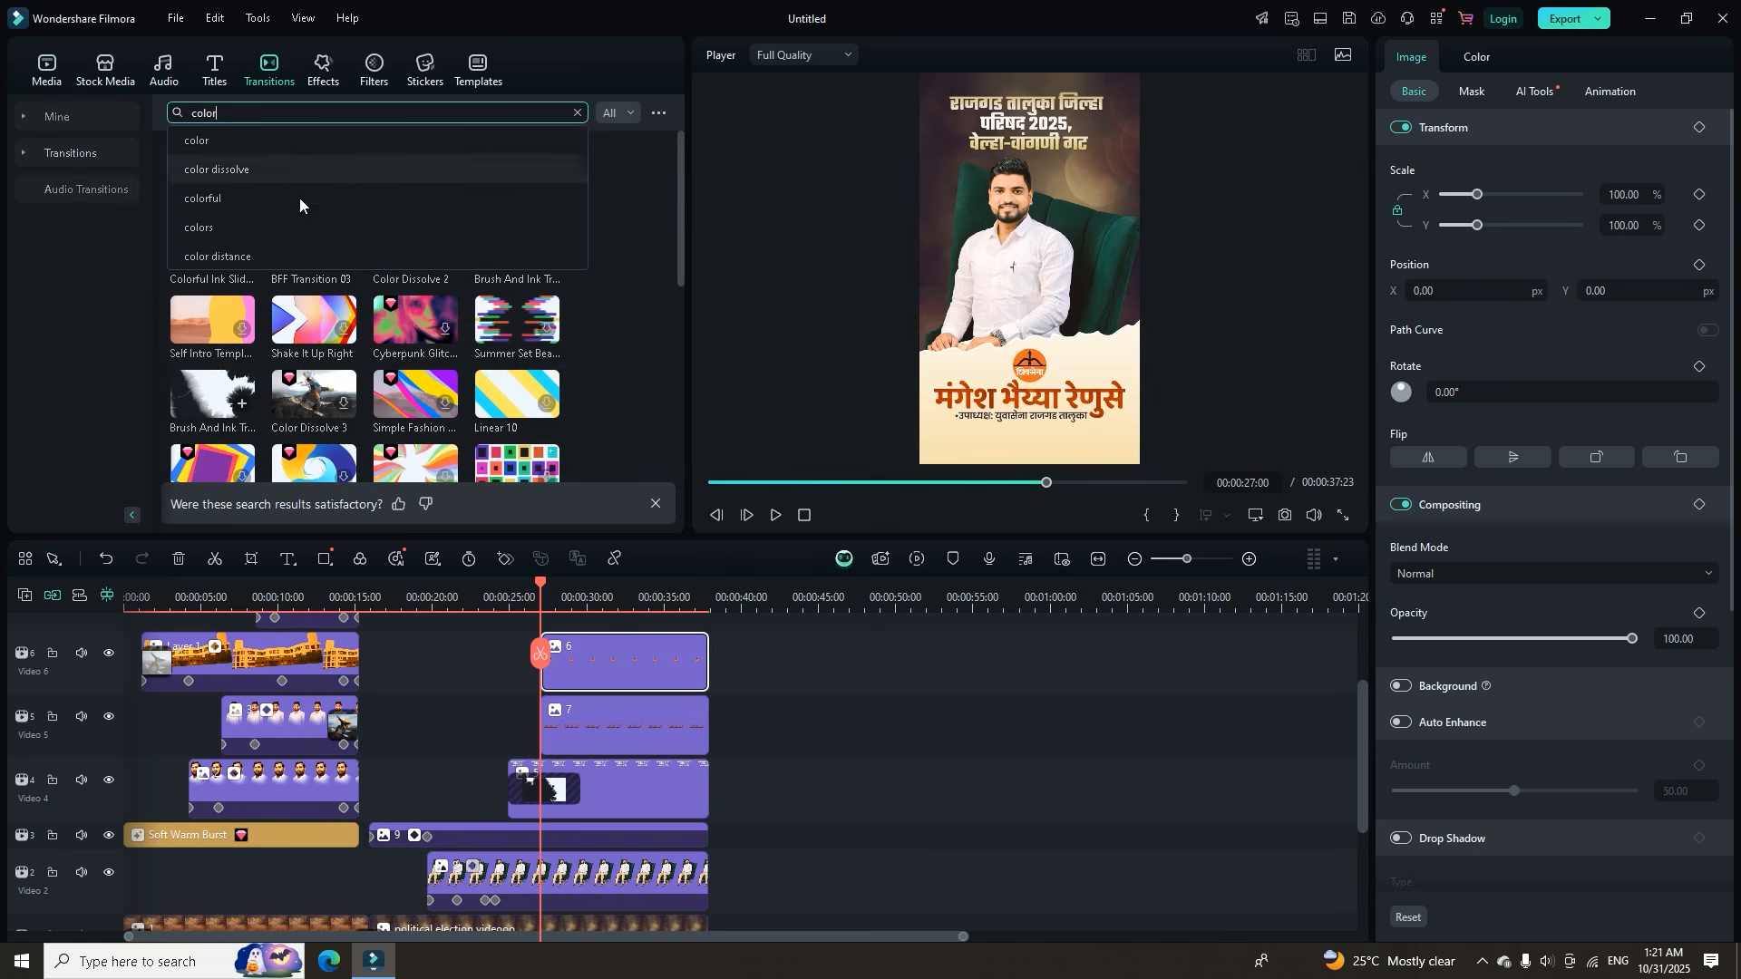
{"action": "left_click", "coordinate": [650, 315]}
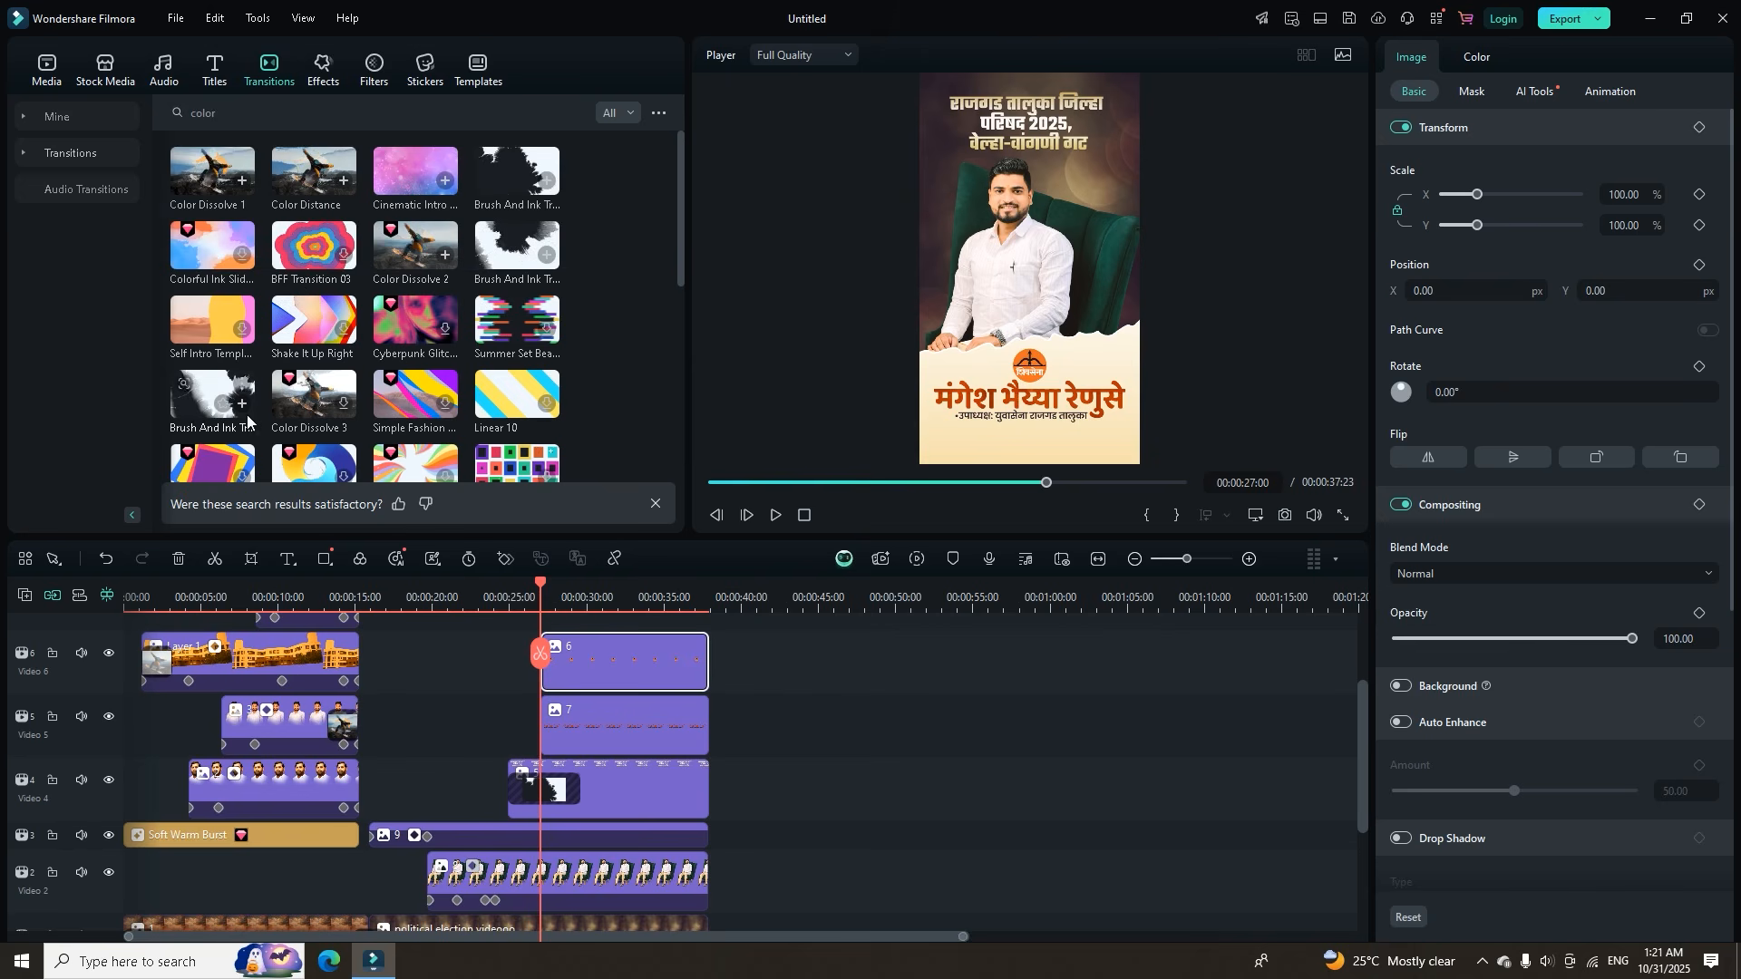
{"action": "left_click_drag", "start_coordinate": [196, 415], "coordinate": [557, 726]}
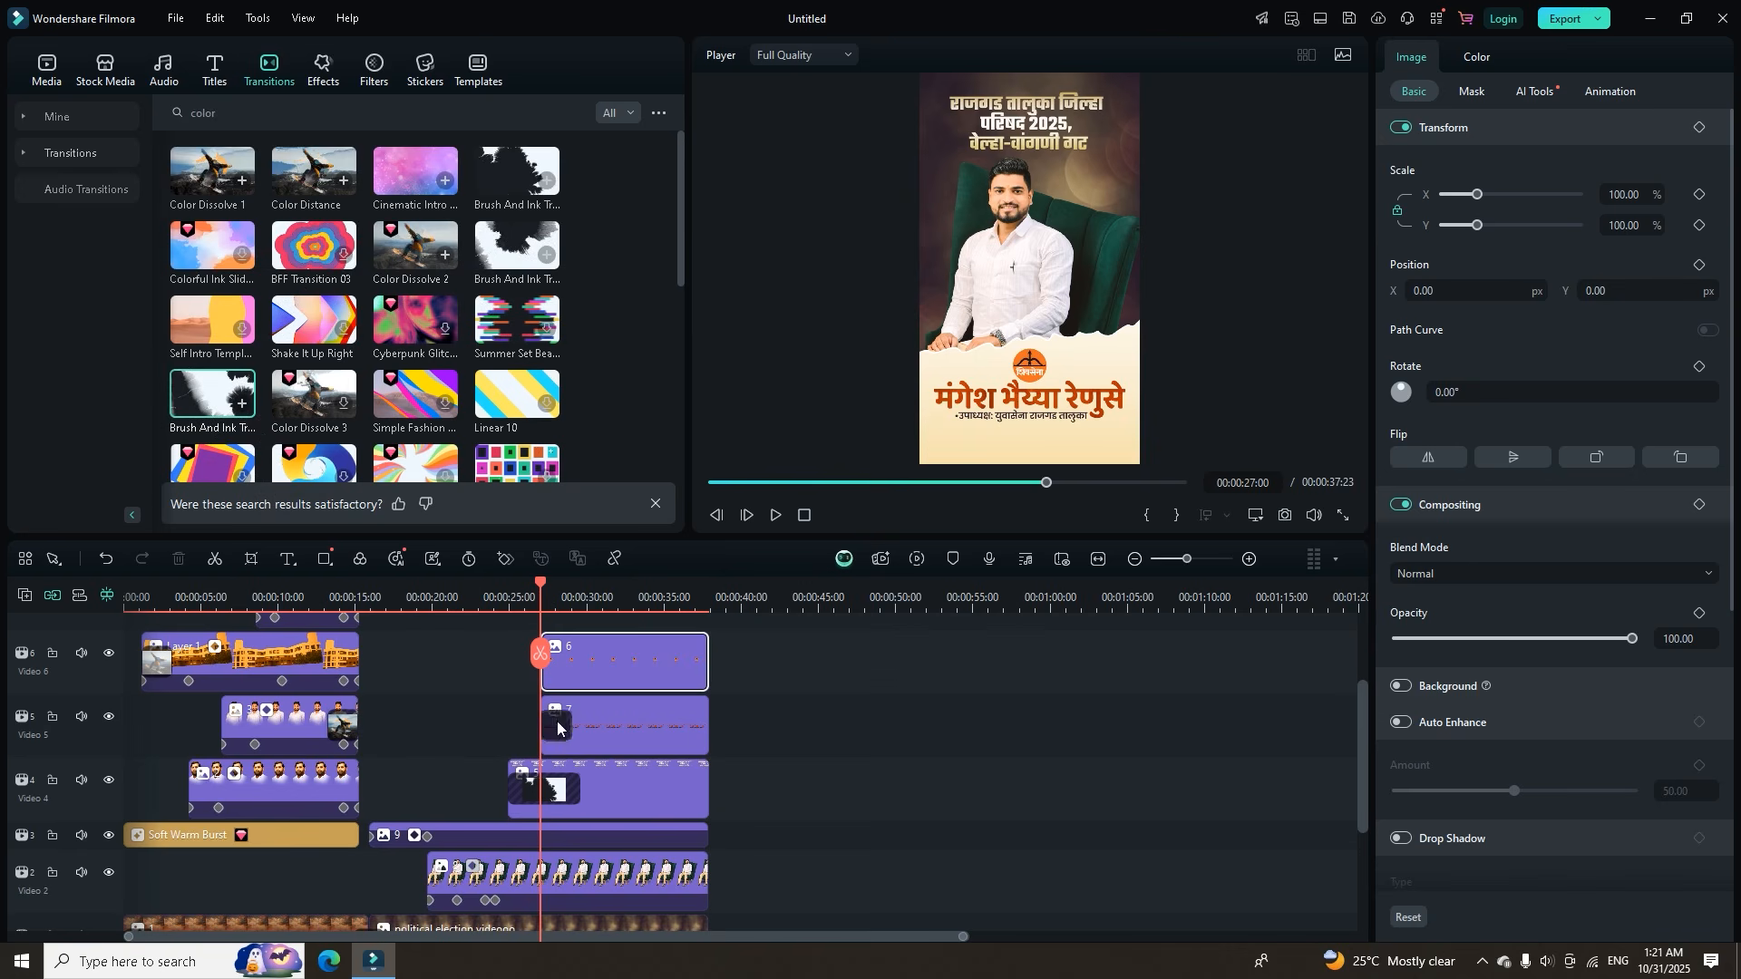
{"action": "left_click_drag", "start_coordinate": [540, 676], "coordinate": [548, 696]}
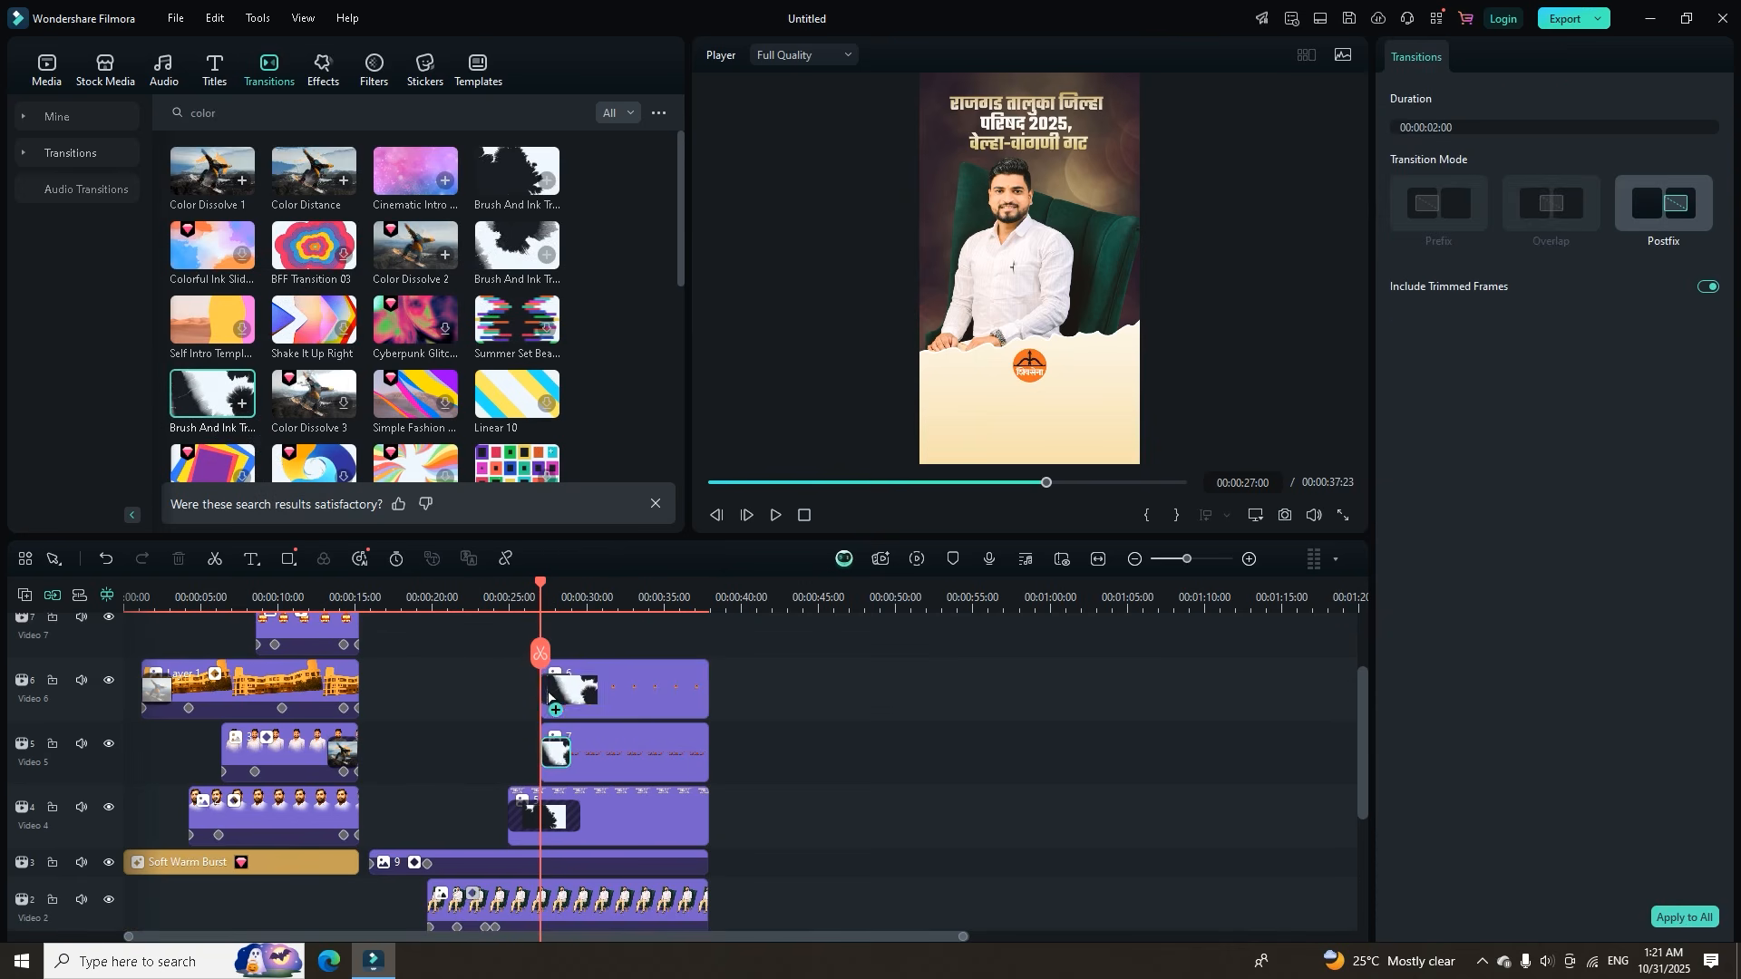
Play the second scene from about 00:00:18 to 00:00:30:06 to review the portrait, title, name and logo entrances.
{"action": "mouse_move", "coordinate": [511, 596]}
{"action": "left_mouse_down"}
{"action": "mouse_move", "coordinate": [441, 617]}
{"action": "mouse_move", "coordinate": [487, 619]}
{"action": "left_mouse_up"}
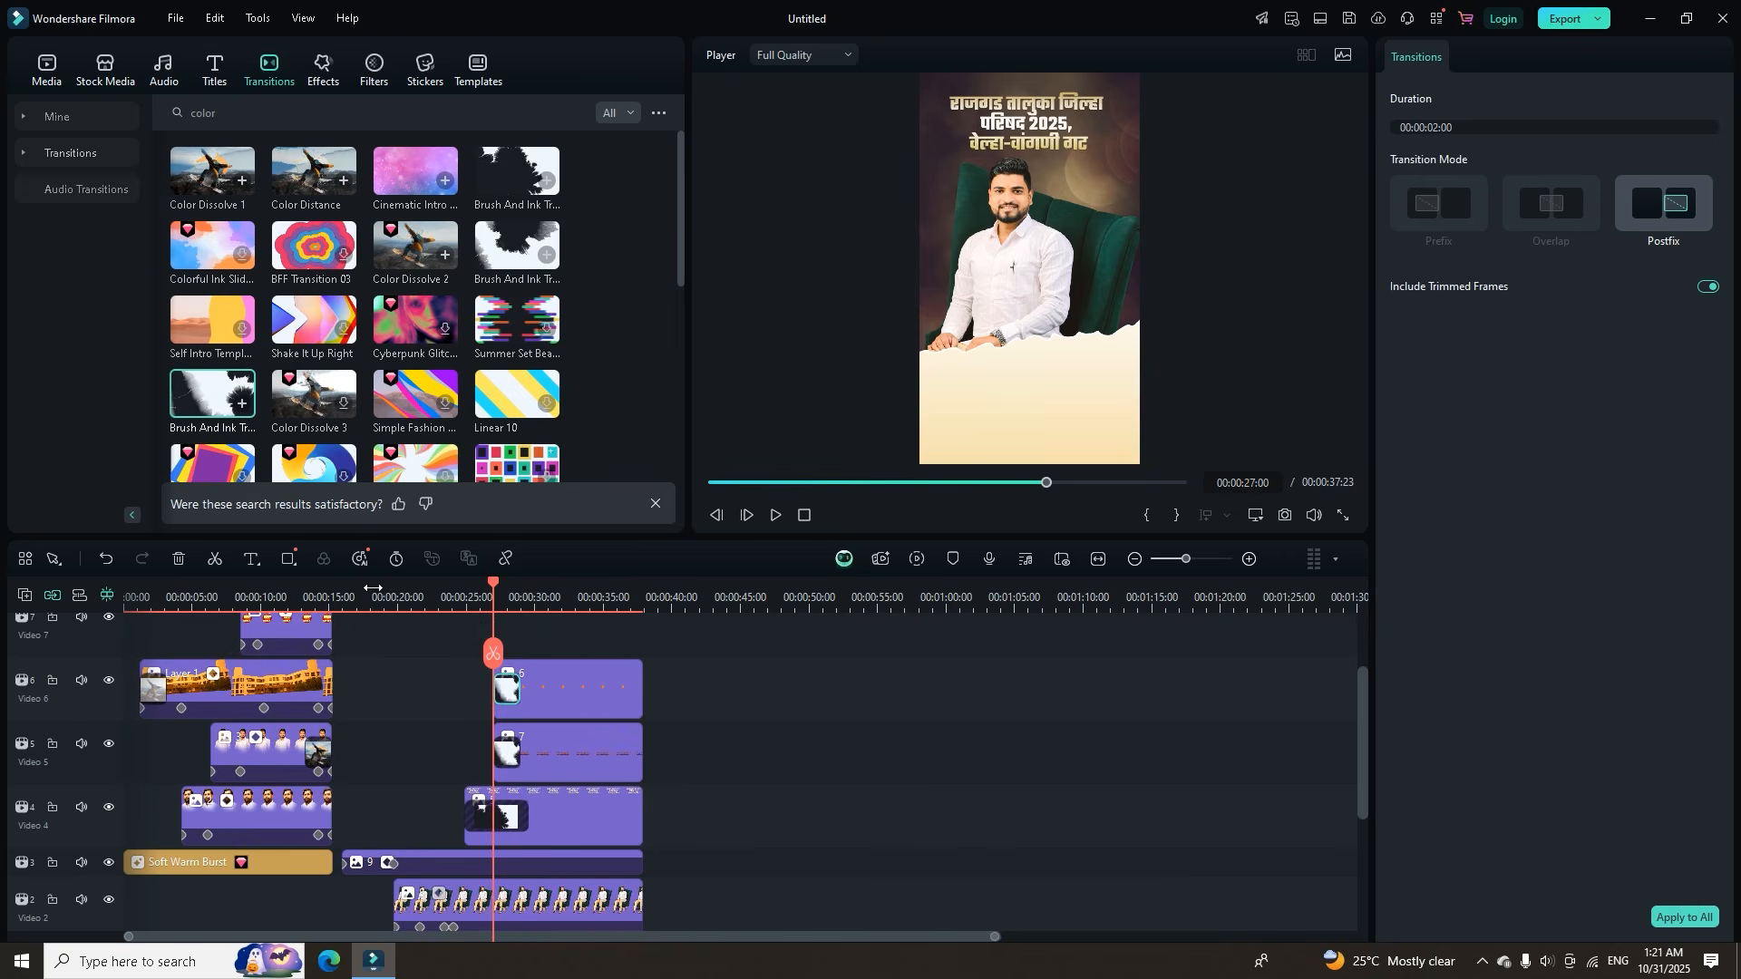
{"action": "left_click", "coordinate": [371, 591]}
{"action": "key", "text": "space"}
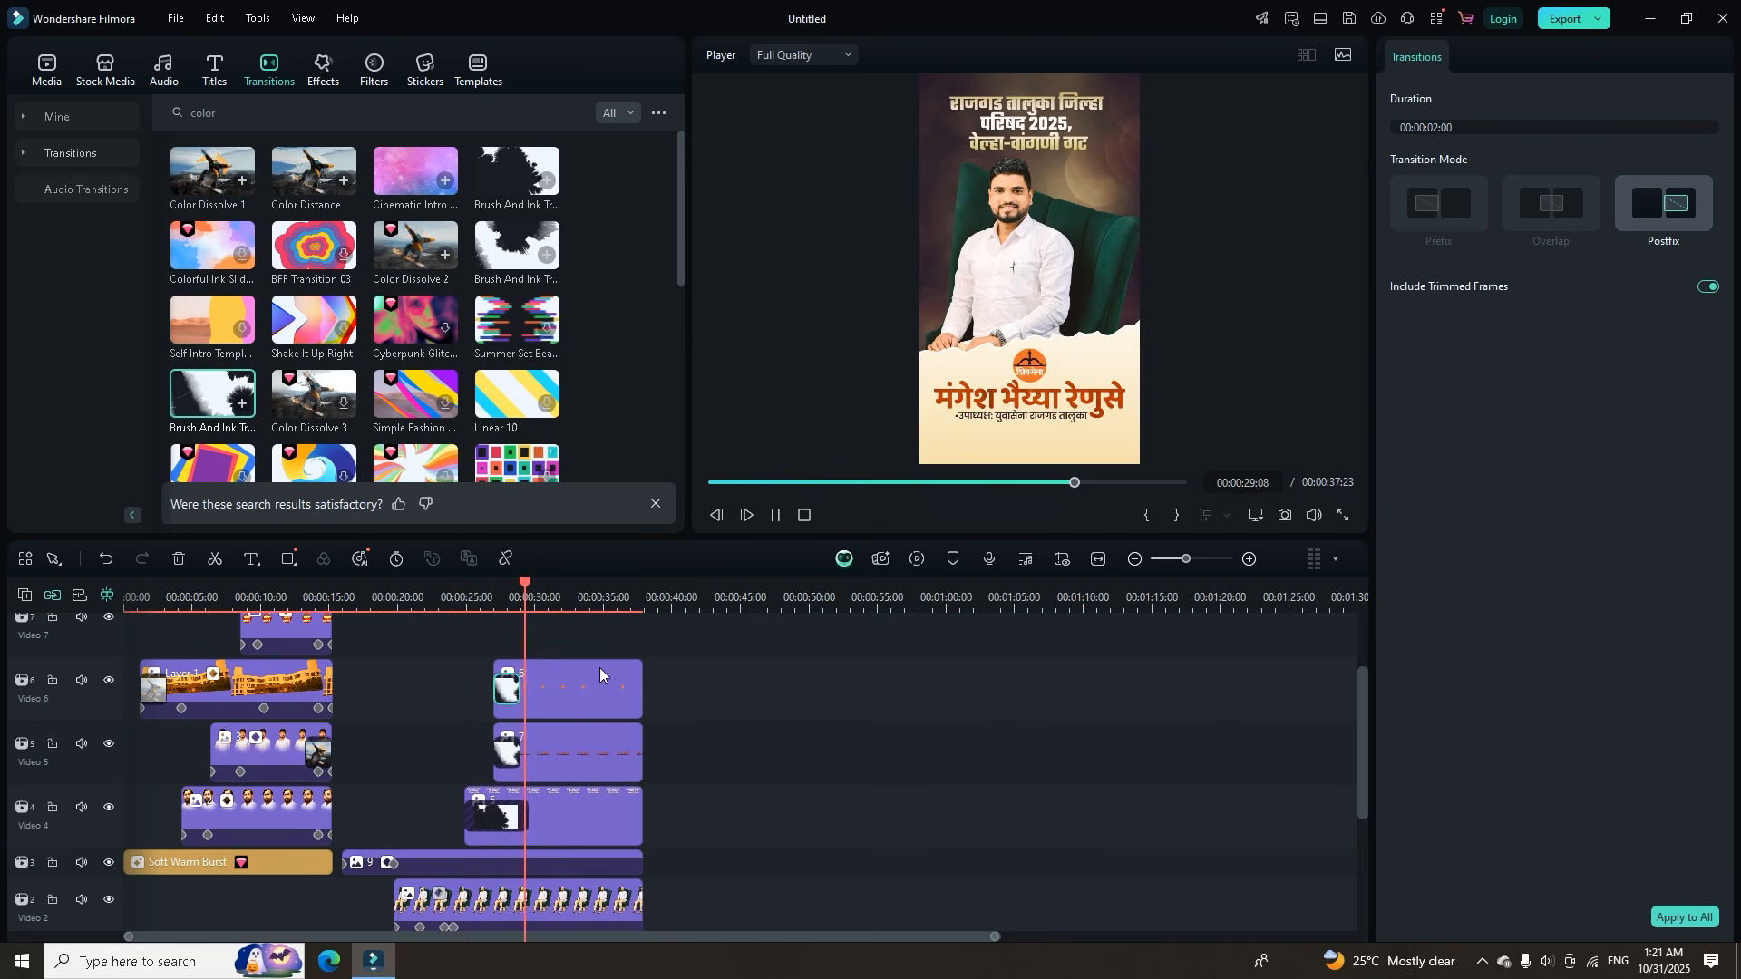
{"action": "scroll", "coordinate": [614, 698], "scroll_direction": "down", "scroll_amount": 2}
{"action": "key", "text": "space"}
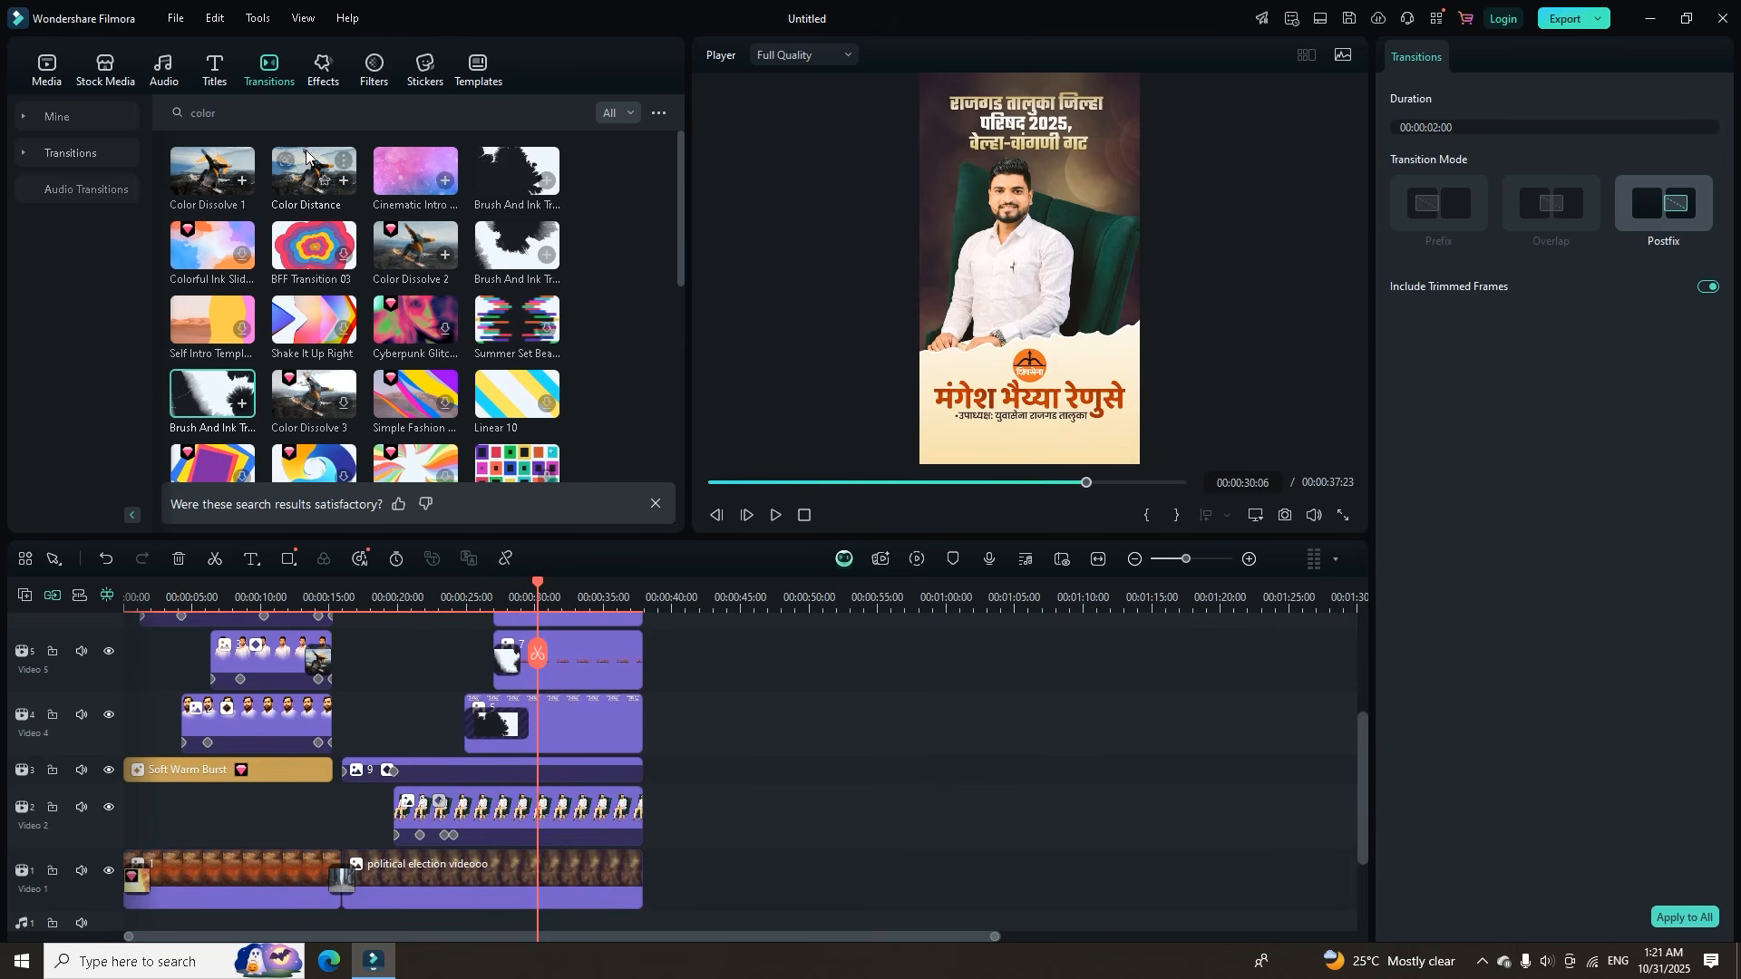
Add the Film Texture Overlay 09 light effect directly above the second background for its full length, with opacity 71%.
{"action": "left_click", "coordinate": [322, 79]}
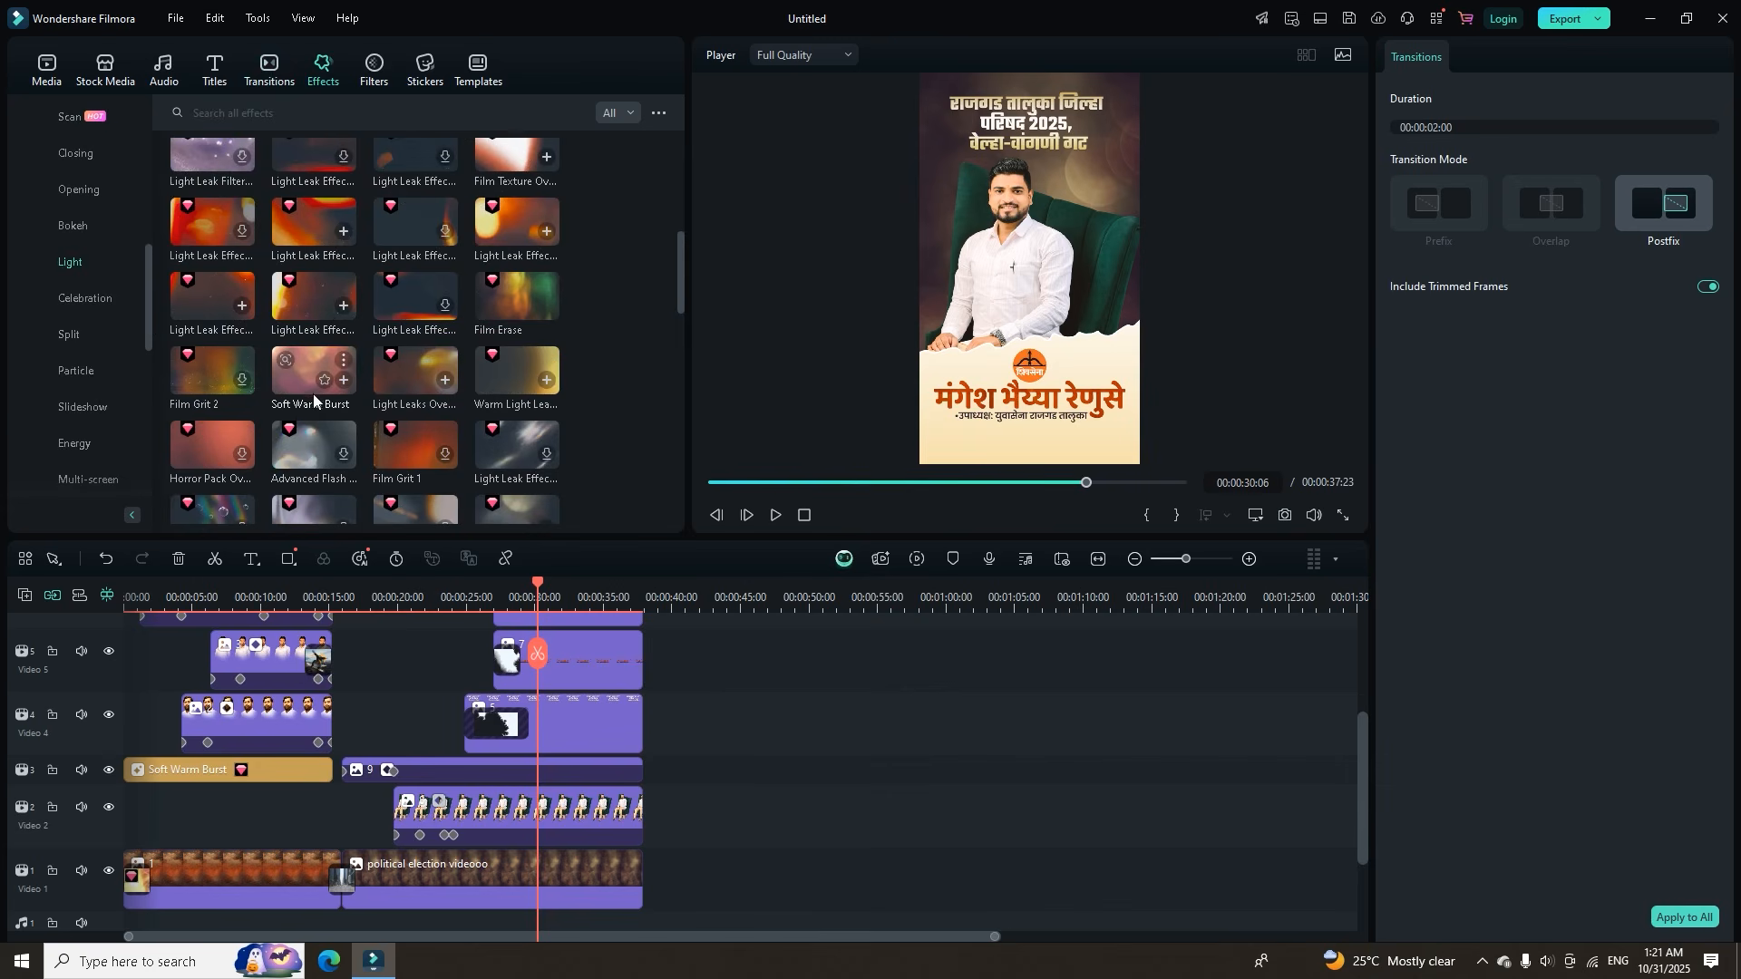
{"action": "scroll", "coordinate": [441, 346], "scroll_direction": "up", "scroll_amount": 2}
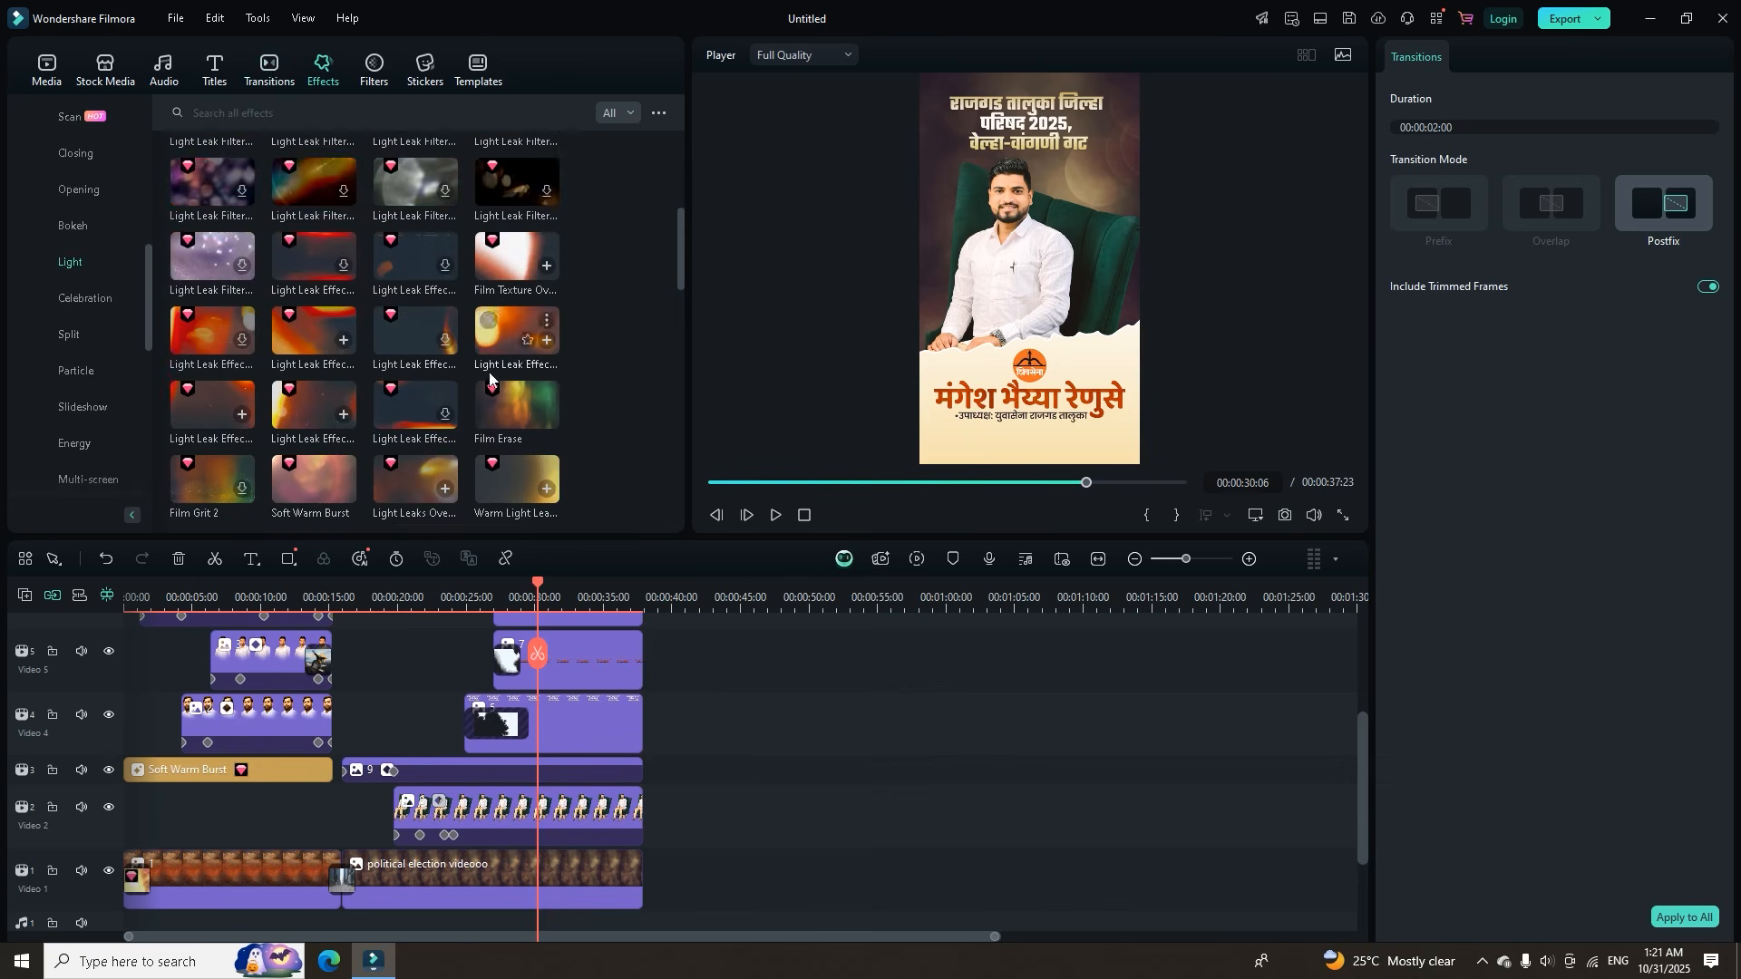
{"action": "left_click_drag", "start_coordinate": [506, 261], "coordinate": [345, 878]}
{"action": "left_click_drag", "start_coordinate": [559, 863], "coordinate": [642, 874]}
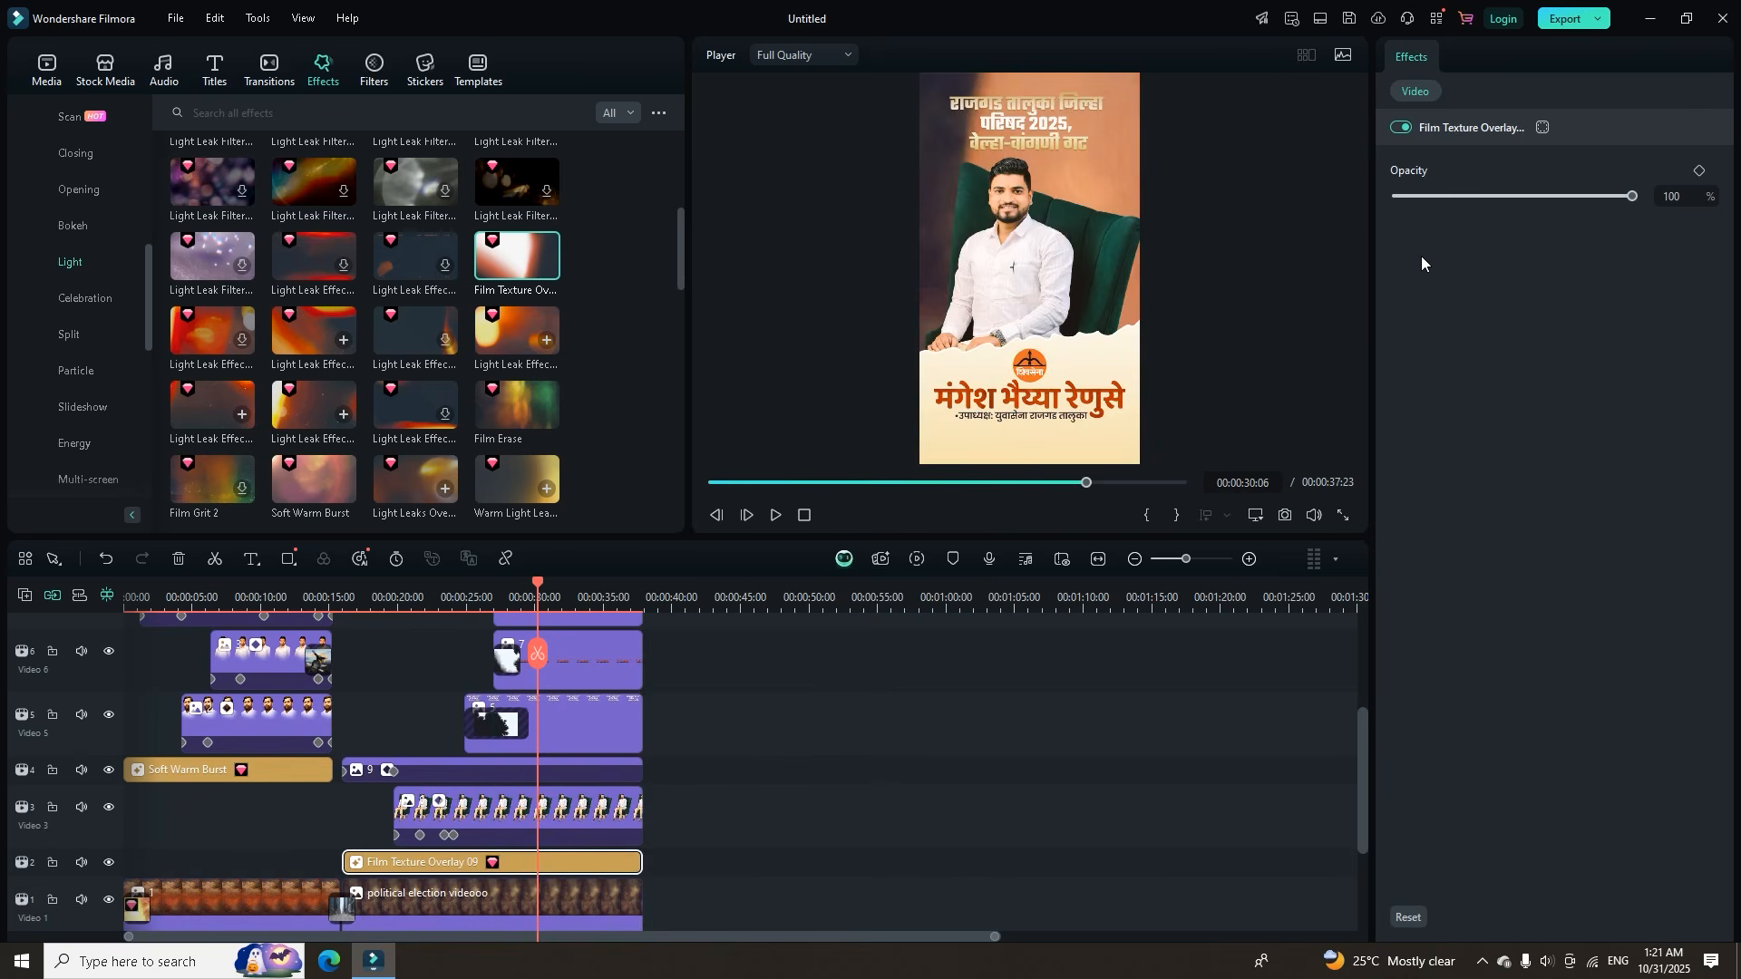
{"action": "left_click", "coordinate": [1565, 199]}
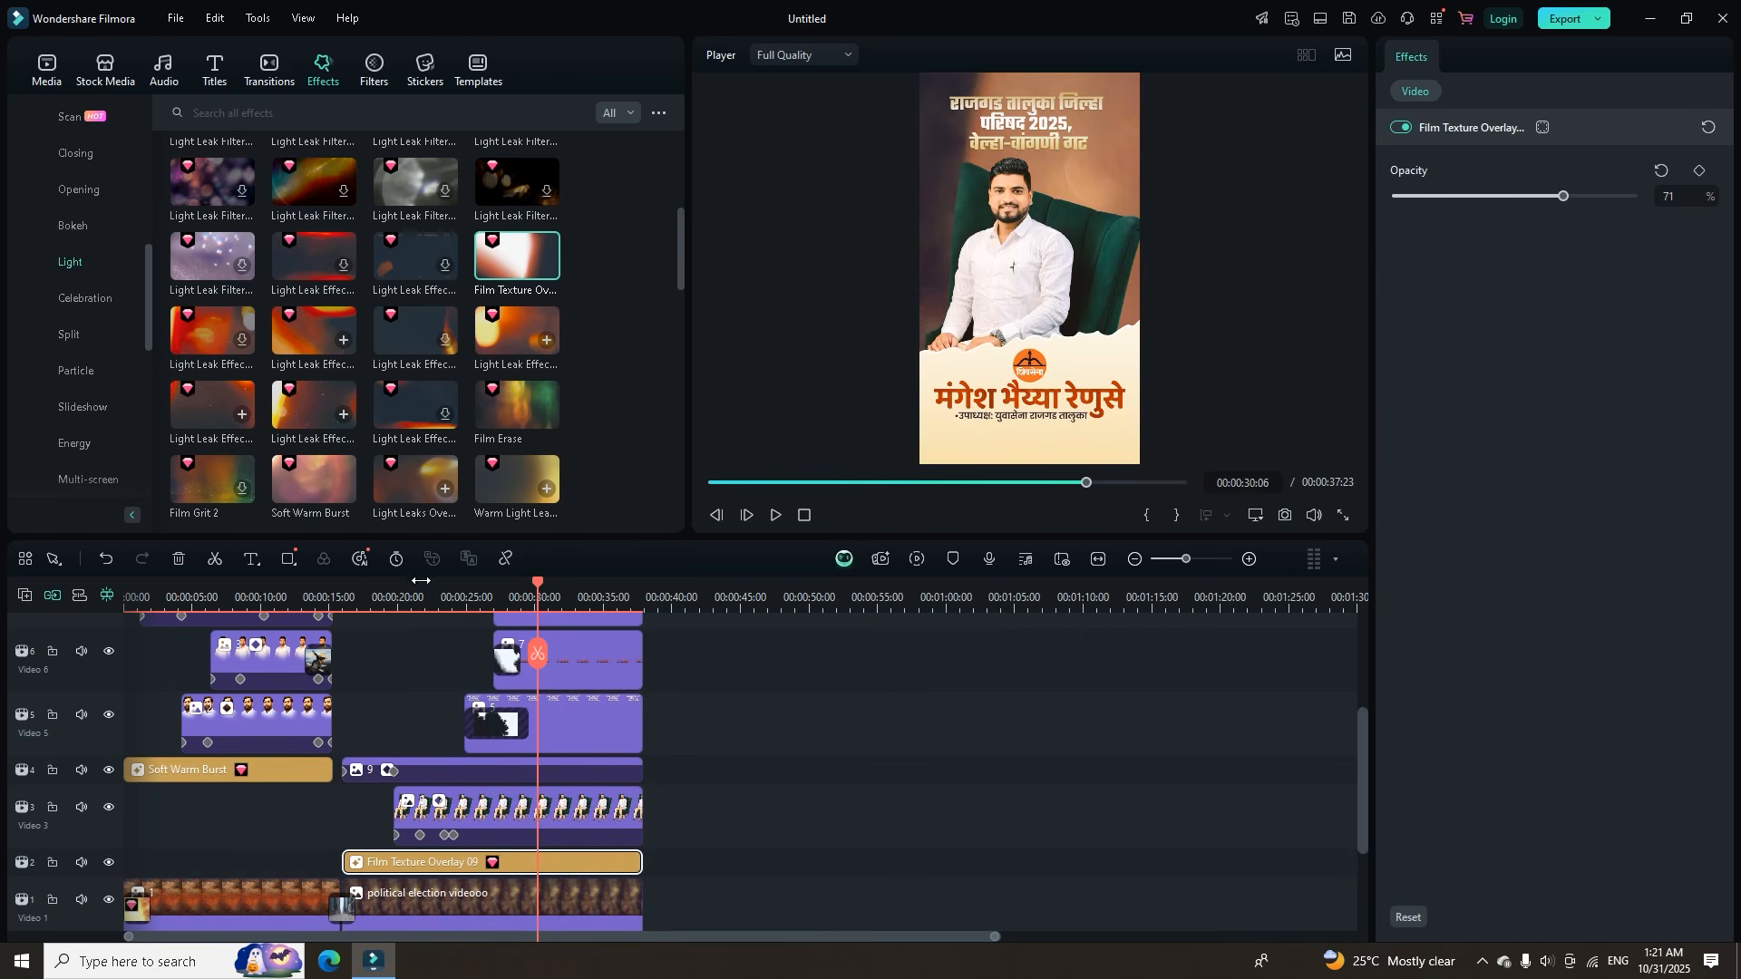
Play the whole video from the start to 00:00:28:12 and set the Film Texture Overlay 09 opacity to 61%.
{"action": "left_click_drag", "start_coordinate": [535, 587], "coordinate": [0, 624]}
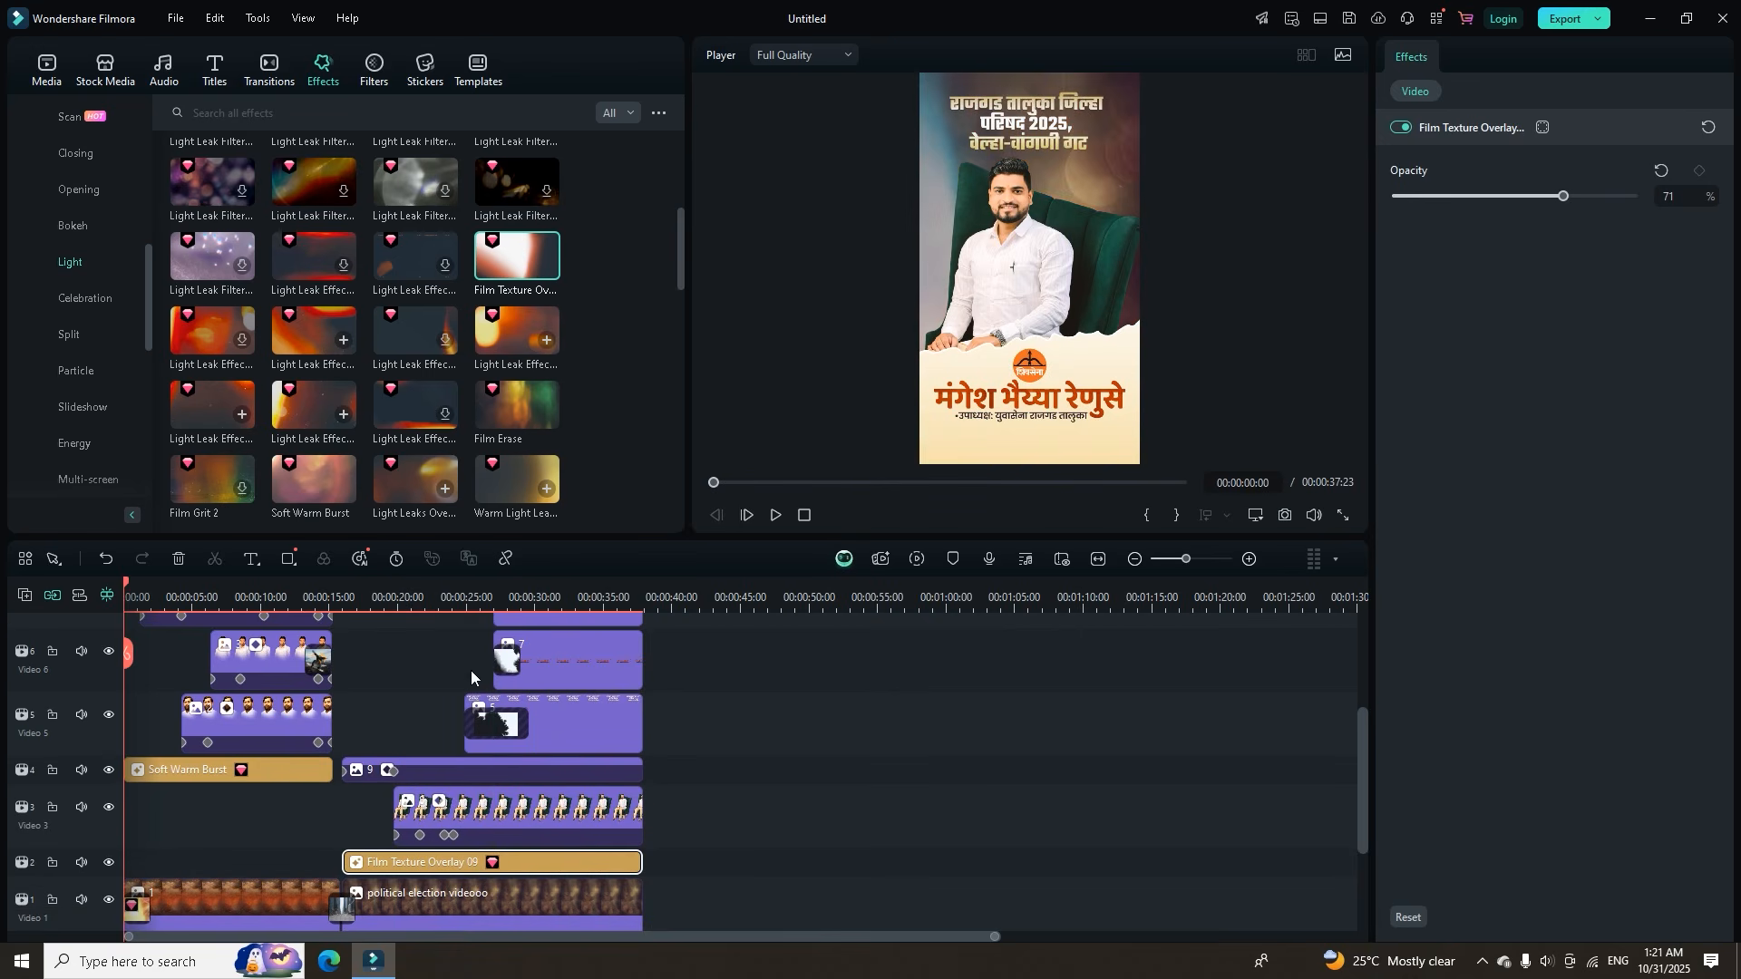
{"action": "key", "text": "space"}
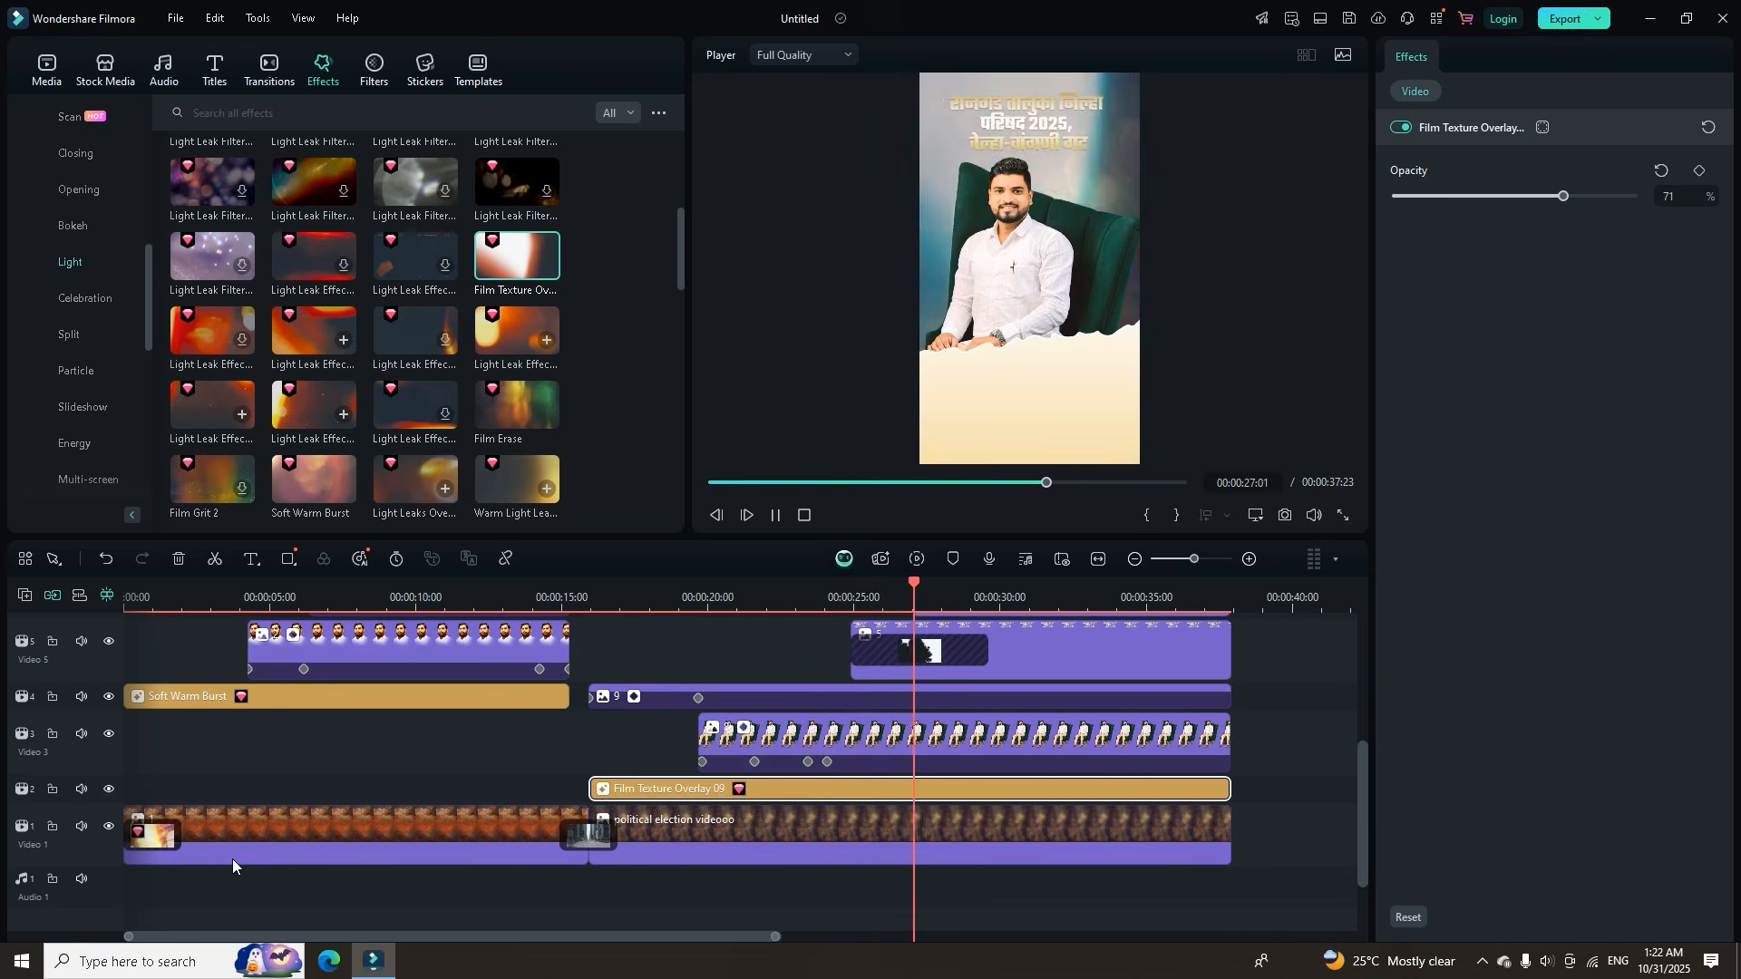
{"action": "key", "text": "space"}
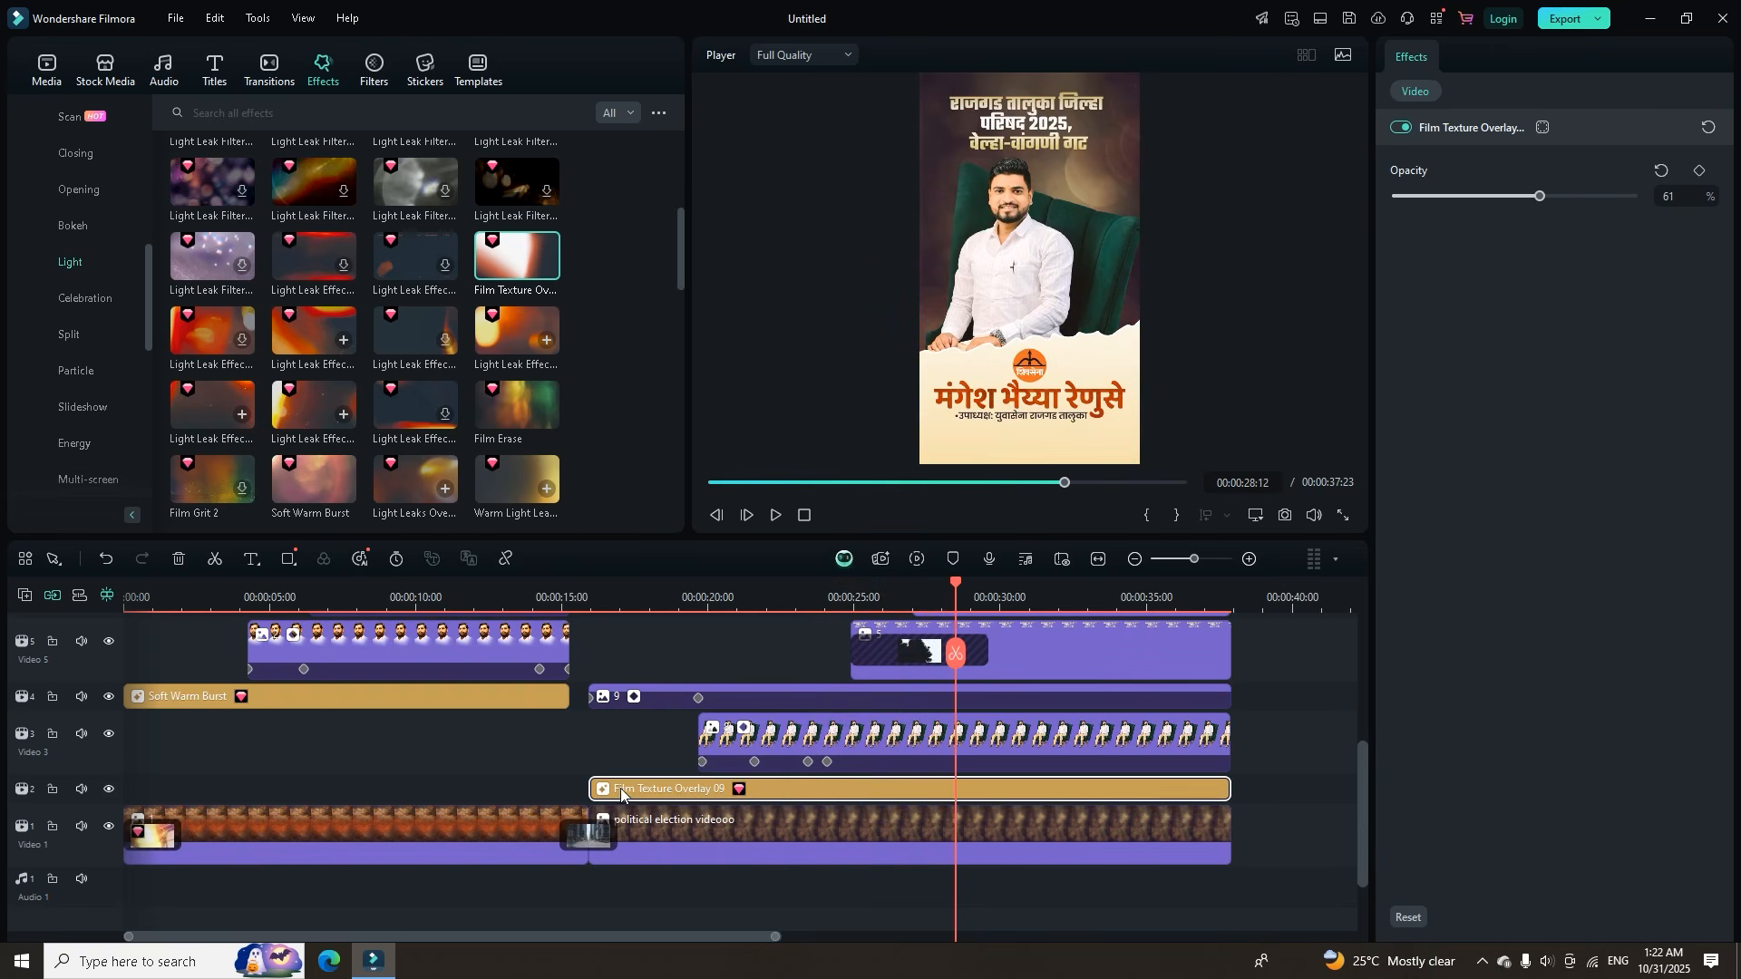
Scrub through image 9's entrance from 00:00:16:13 and stop at the start of image 8, 00:00:19:20.
{"action": "left_click", "coordinate": [638, 696]}
{"action": "scroll", "coordinate": [683, 677], "scroll_direction": "up", "scroll_amount": 2}
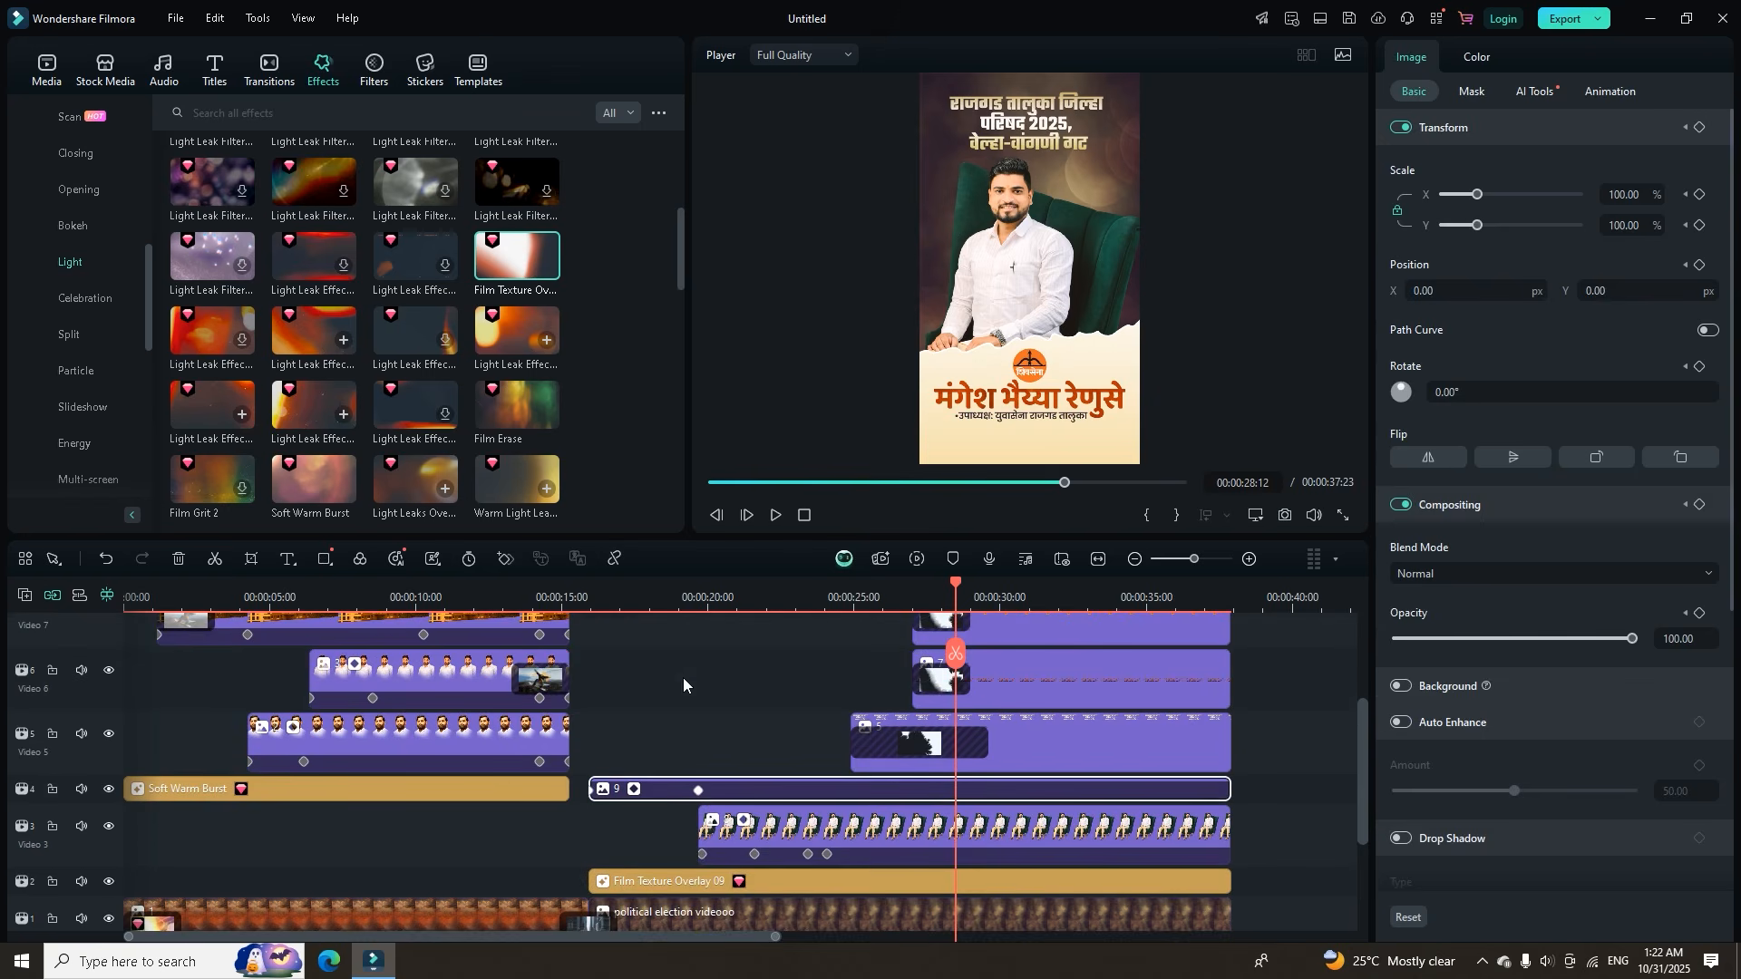
{"action": "left_click", "coordinate": [608, 589]}
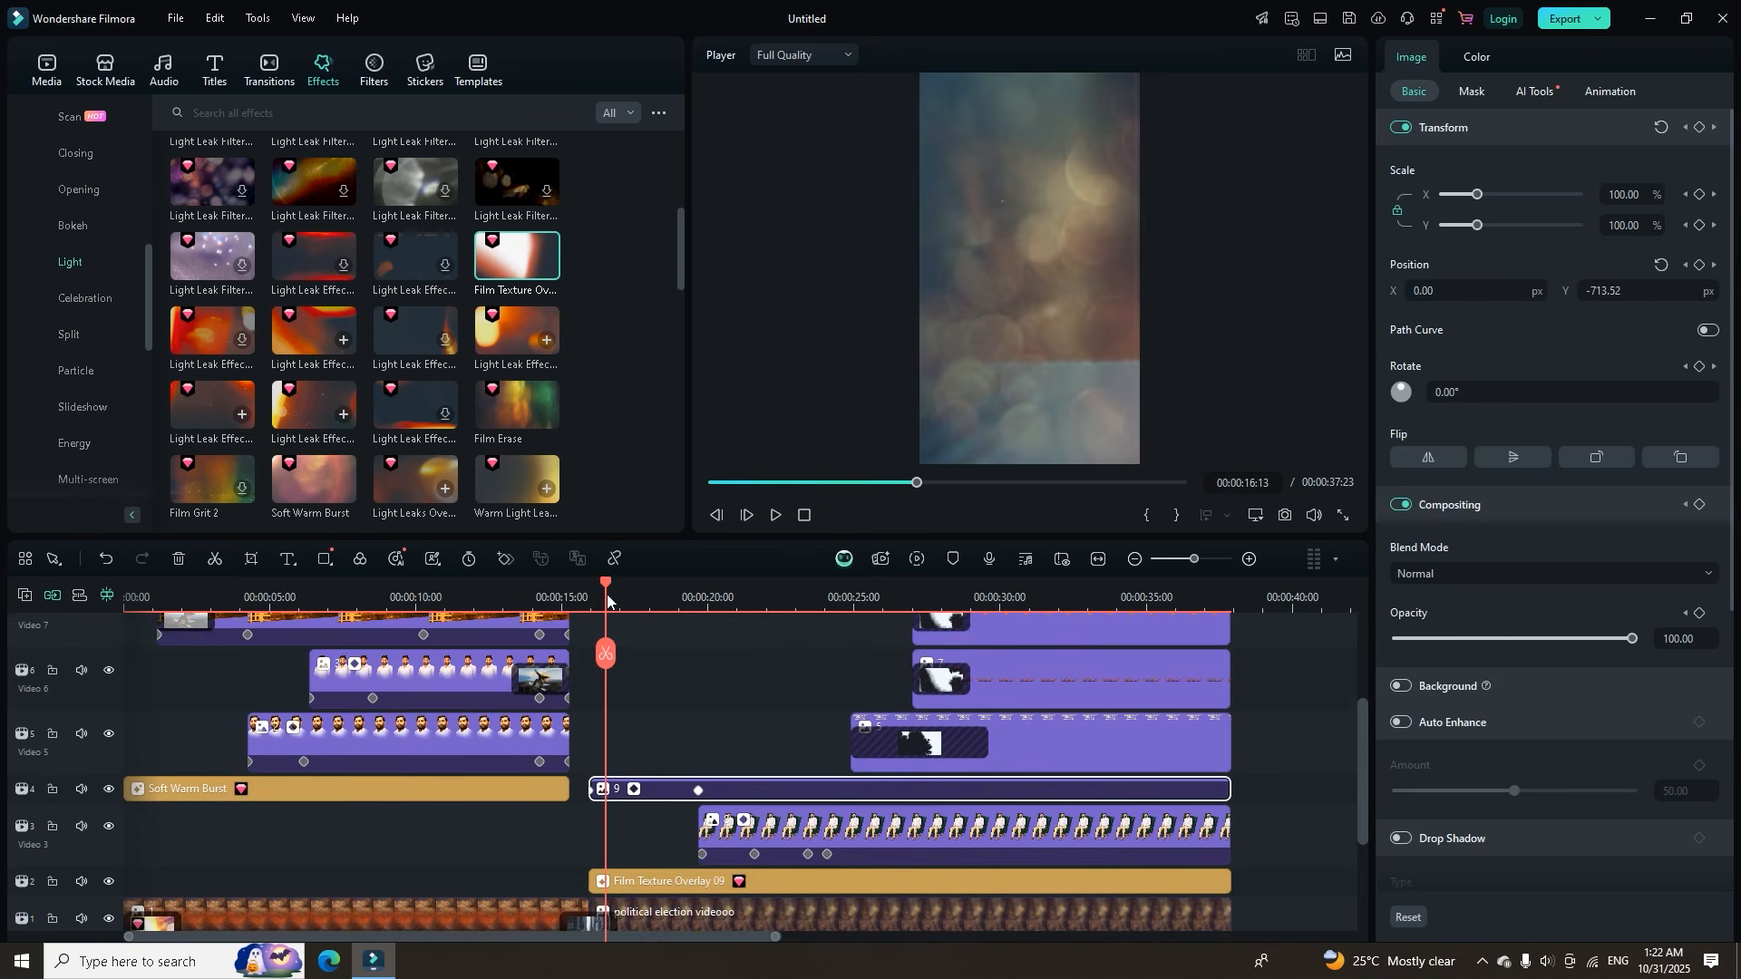
{"action": "left_click_drag", "start_coordinate": [616, 605], "coordinate": [669, 629]}
{"action": "left_click", "coordinate": [703, 654]}
{"action": "left_click", "coordinate": [669, 588]}
{"action": "left_click_drag", "start_coordinate": [668, 587], "coordinate": [705, 600]}
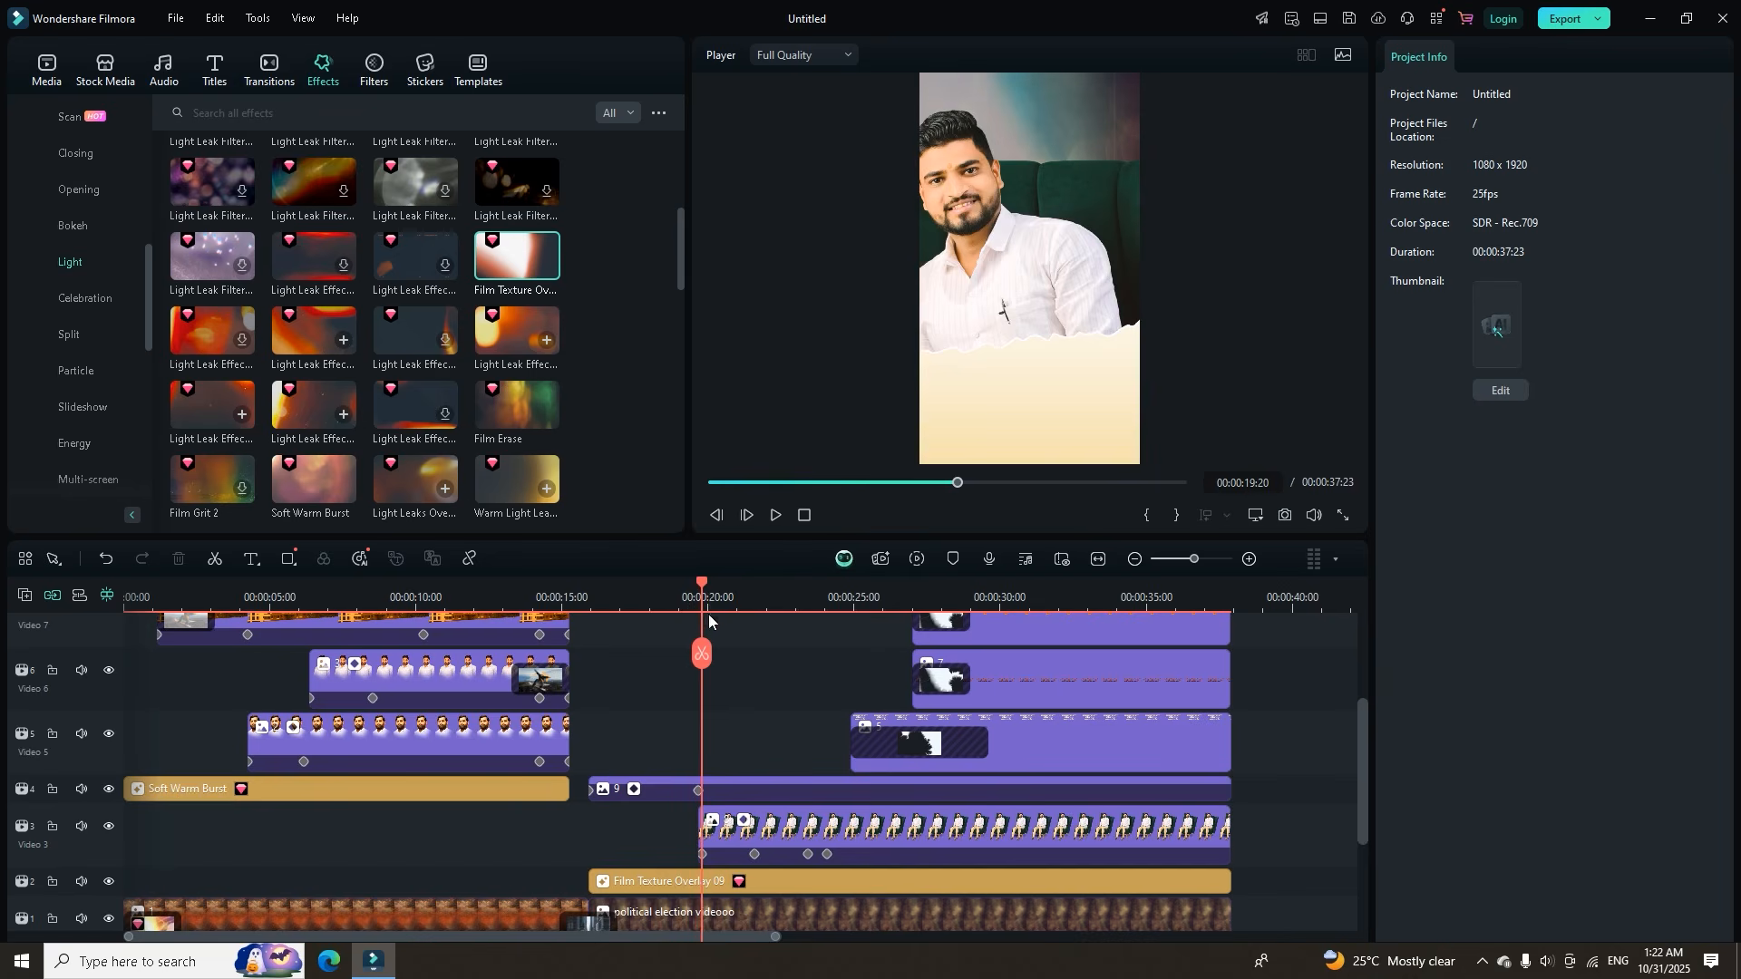
Try the Round Zoom Out transition at the start of image 8 and play it through to 00:00:21:13.
{"action": "left_click", "coordinate": [763, 839]}
{"action": "left_click", "coordinate": [265, 71]}
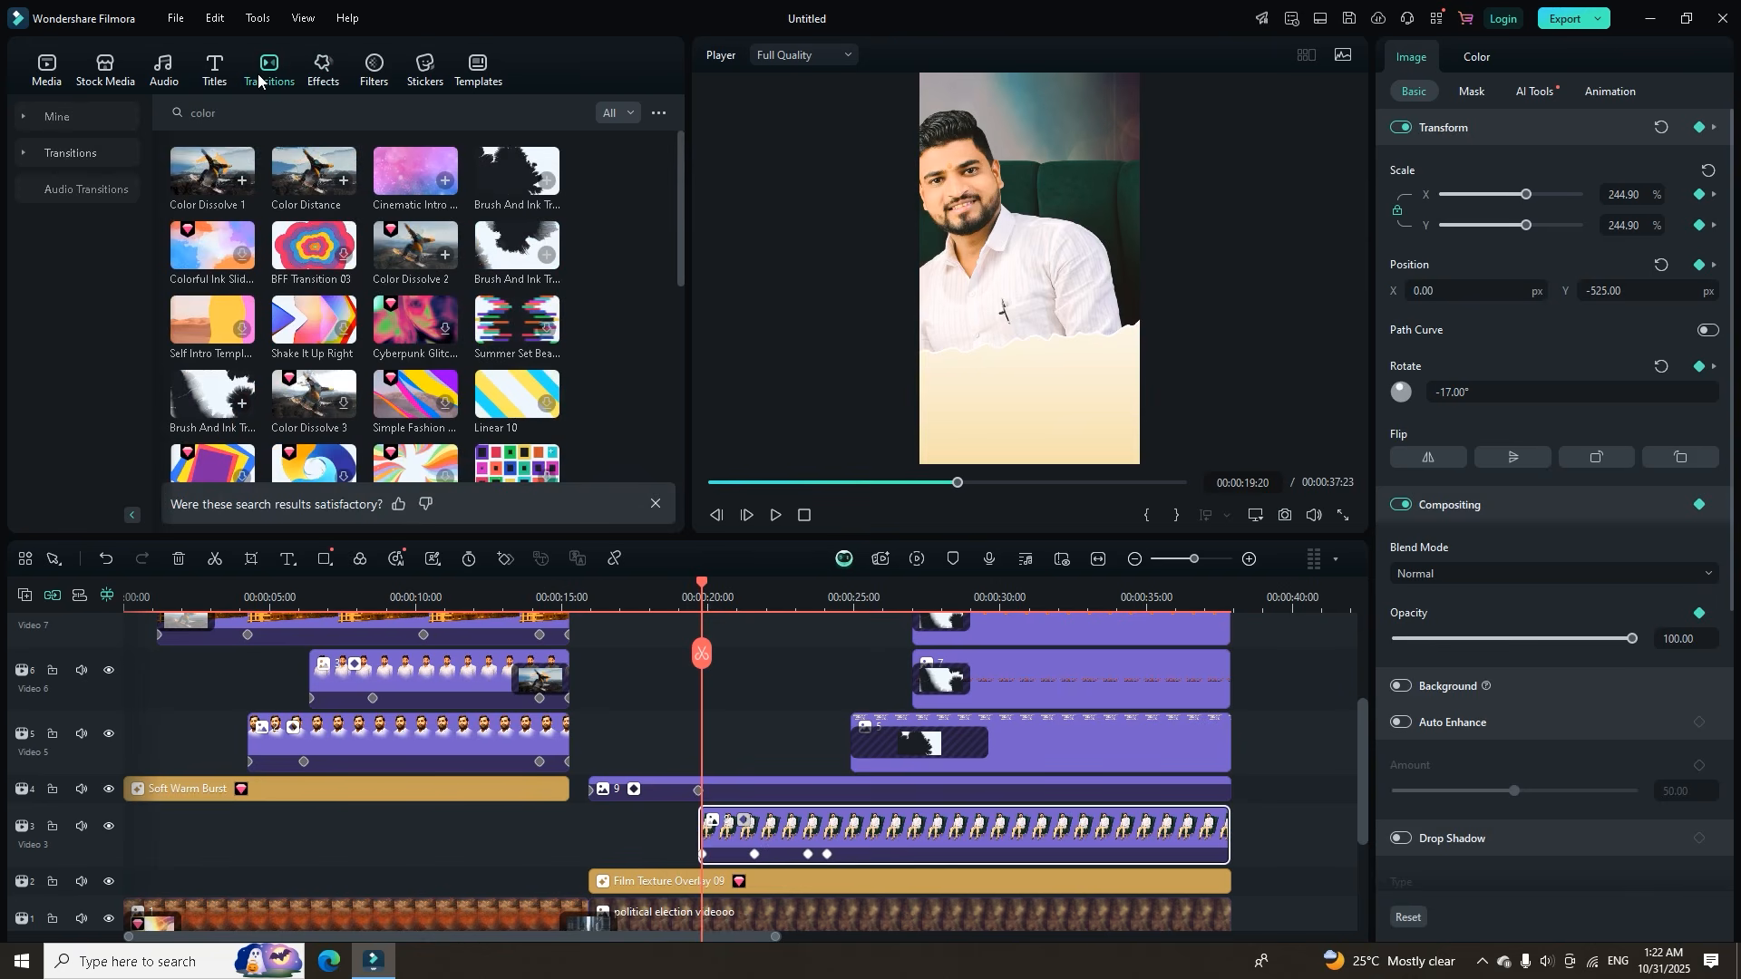
{"action": "scroll", "coordinate": [350, 218], "scroll_direction": "down", "scroll_amount": 3}
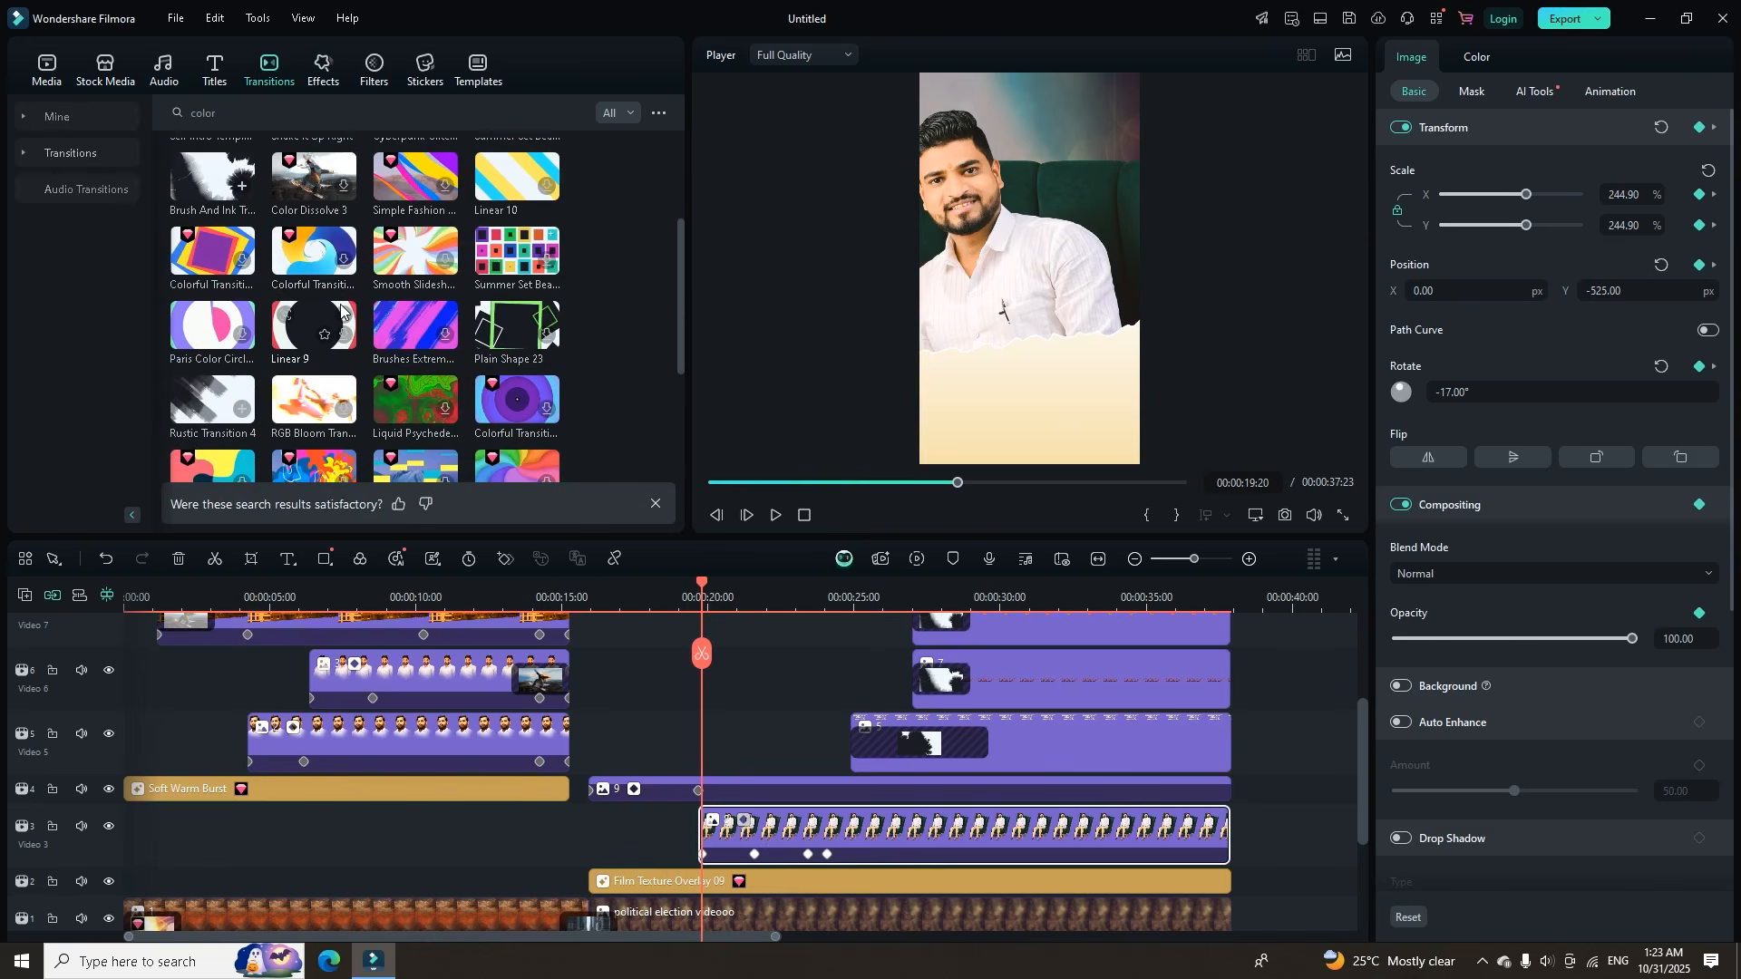
{"action": "left_click", "coordinate": [86, 153]}
{"action": "scroll", "coordinate": [347, 417], "scroll_direction": "down", "scroll_amount": 10}
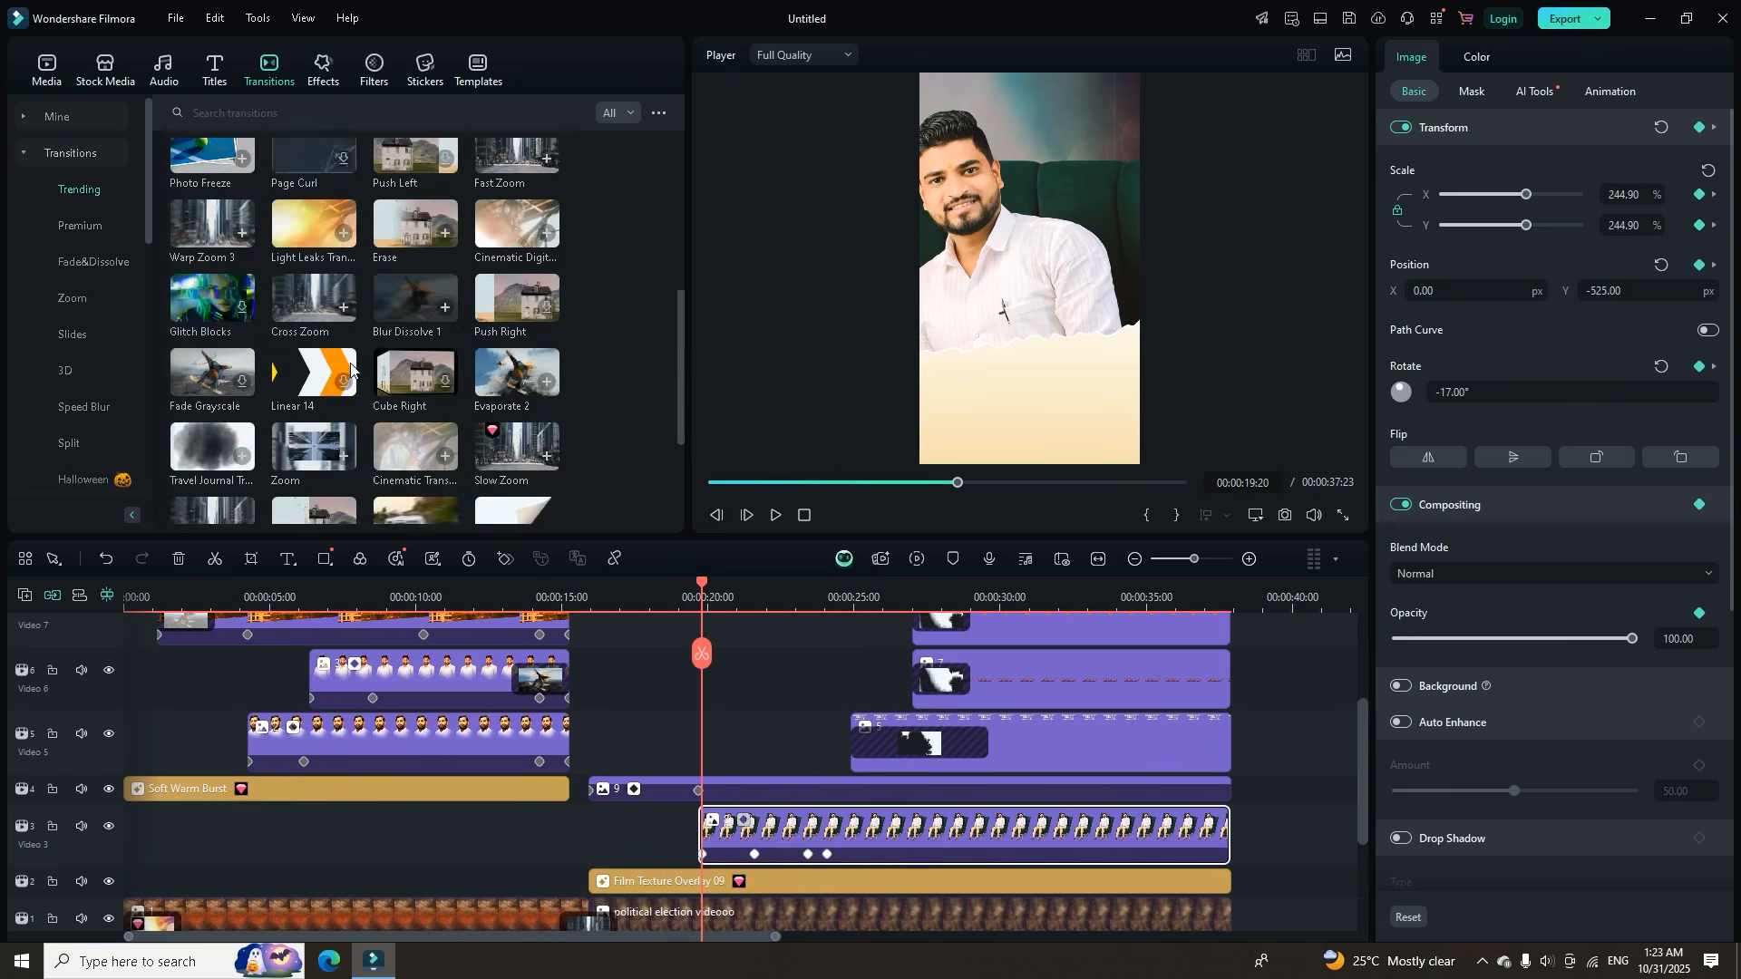
{"action": "scroll", "coordinate": [347, 417], "scroll_direction": "down", "scroll_amount": 2}
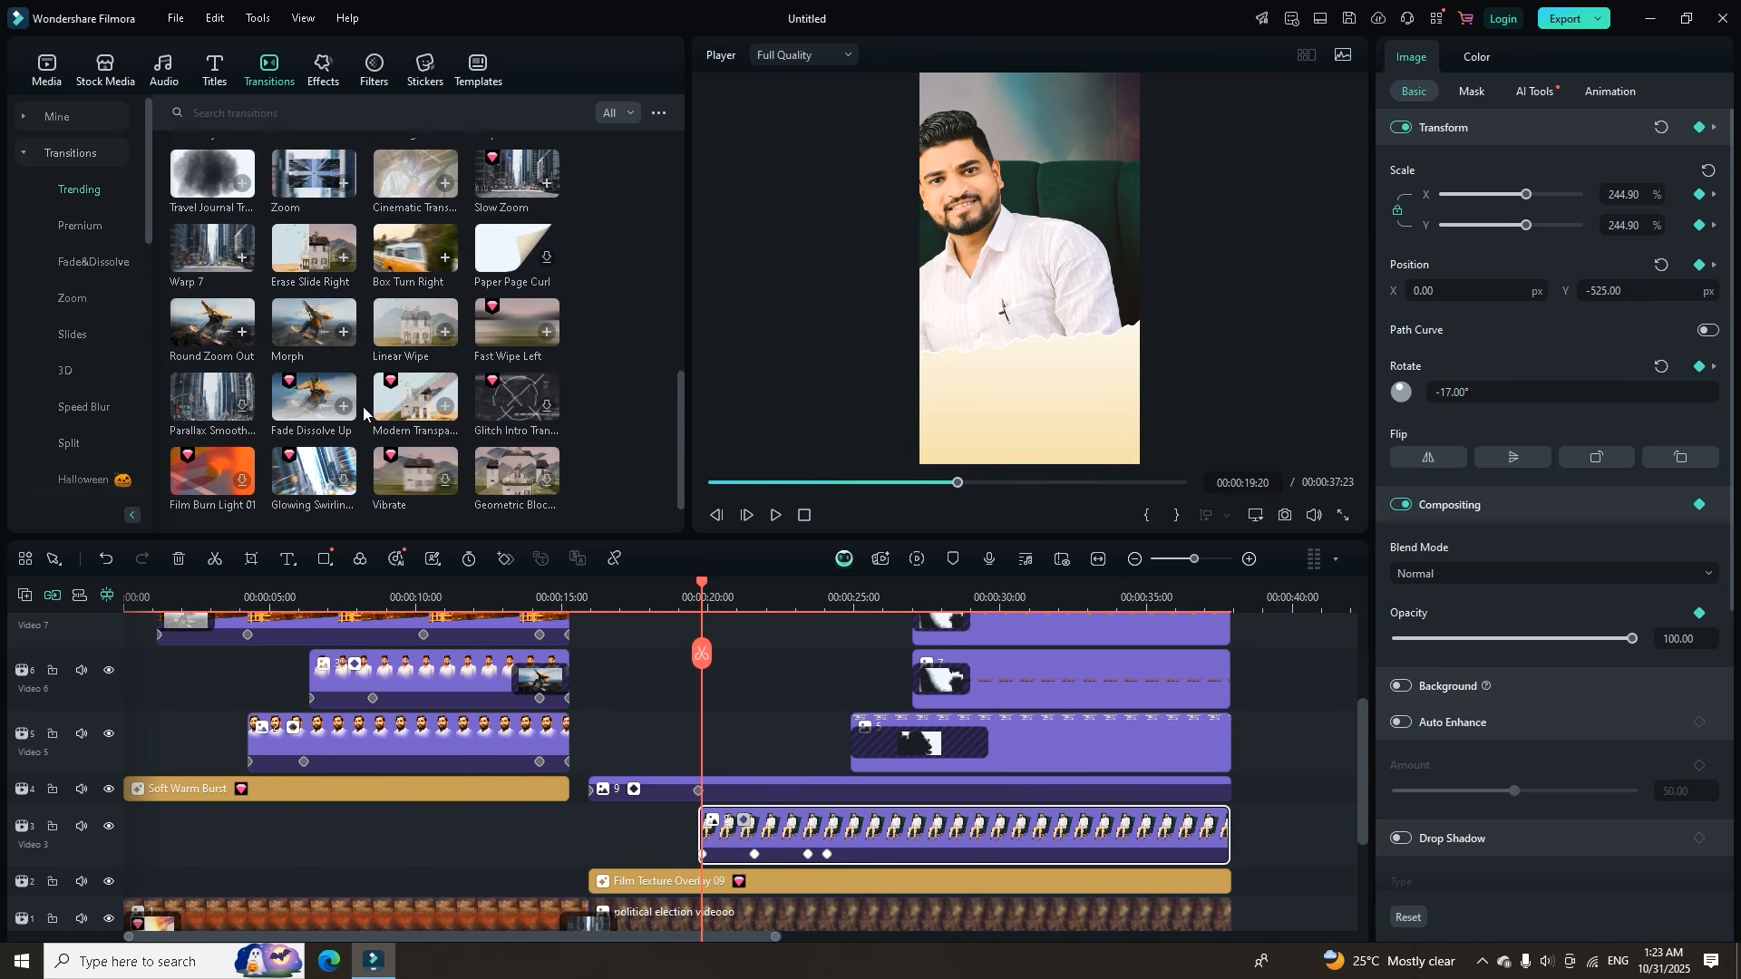
{"action": "left_click", "coordinate": [295, 298]}
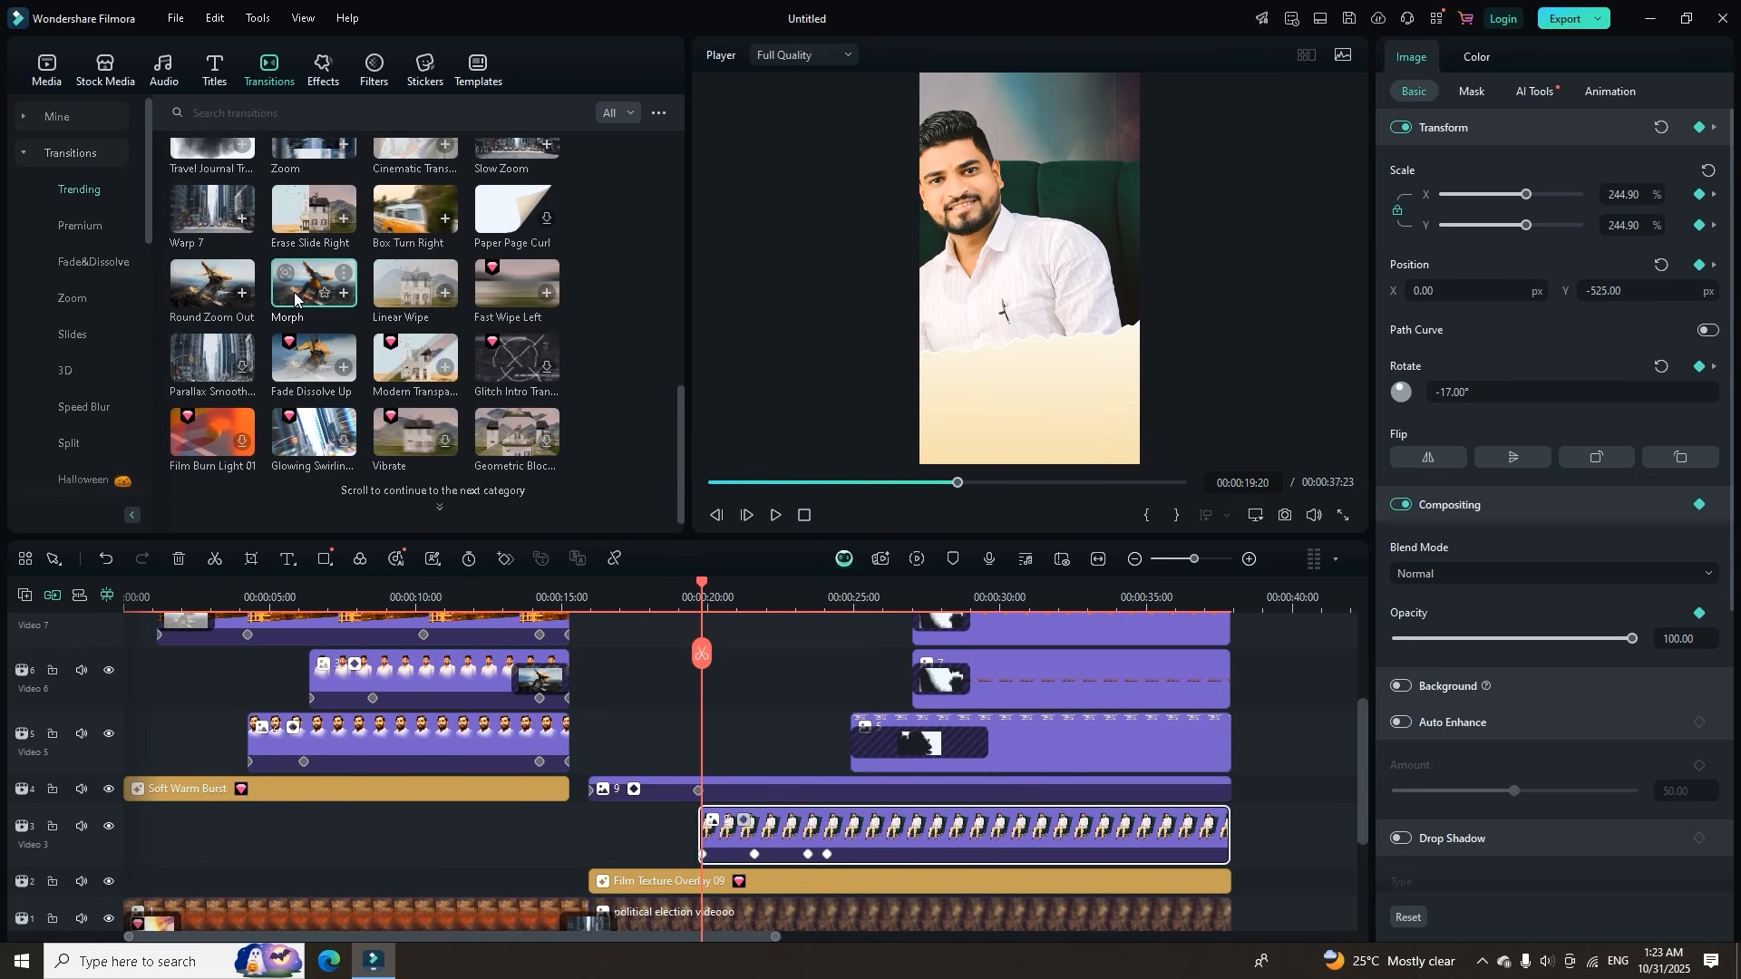
{"action": "left_click", "coordinate": [228, 308]}
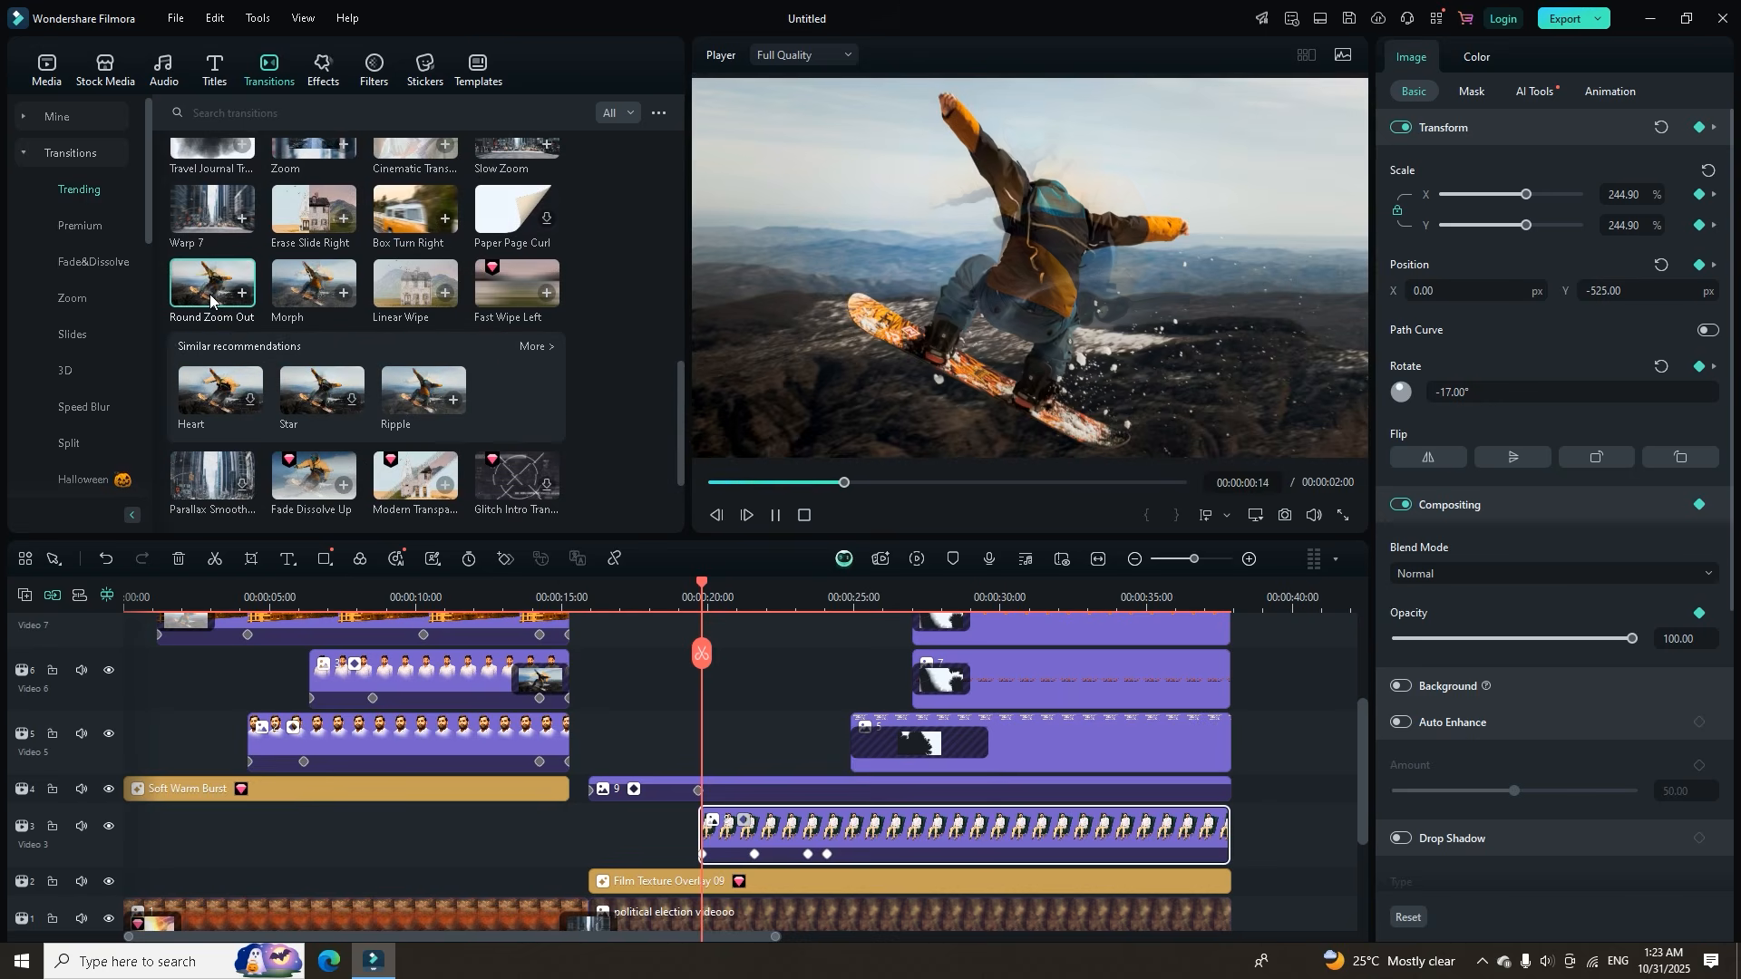
{"action": "left_click_drag", "start_coordinate": [229, 326], "coordinate": [725, 832]}
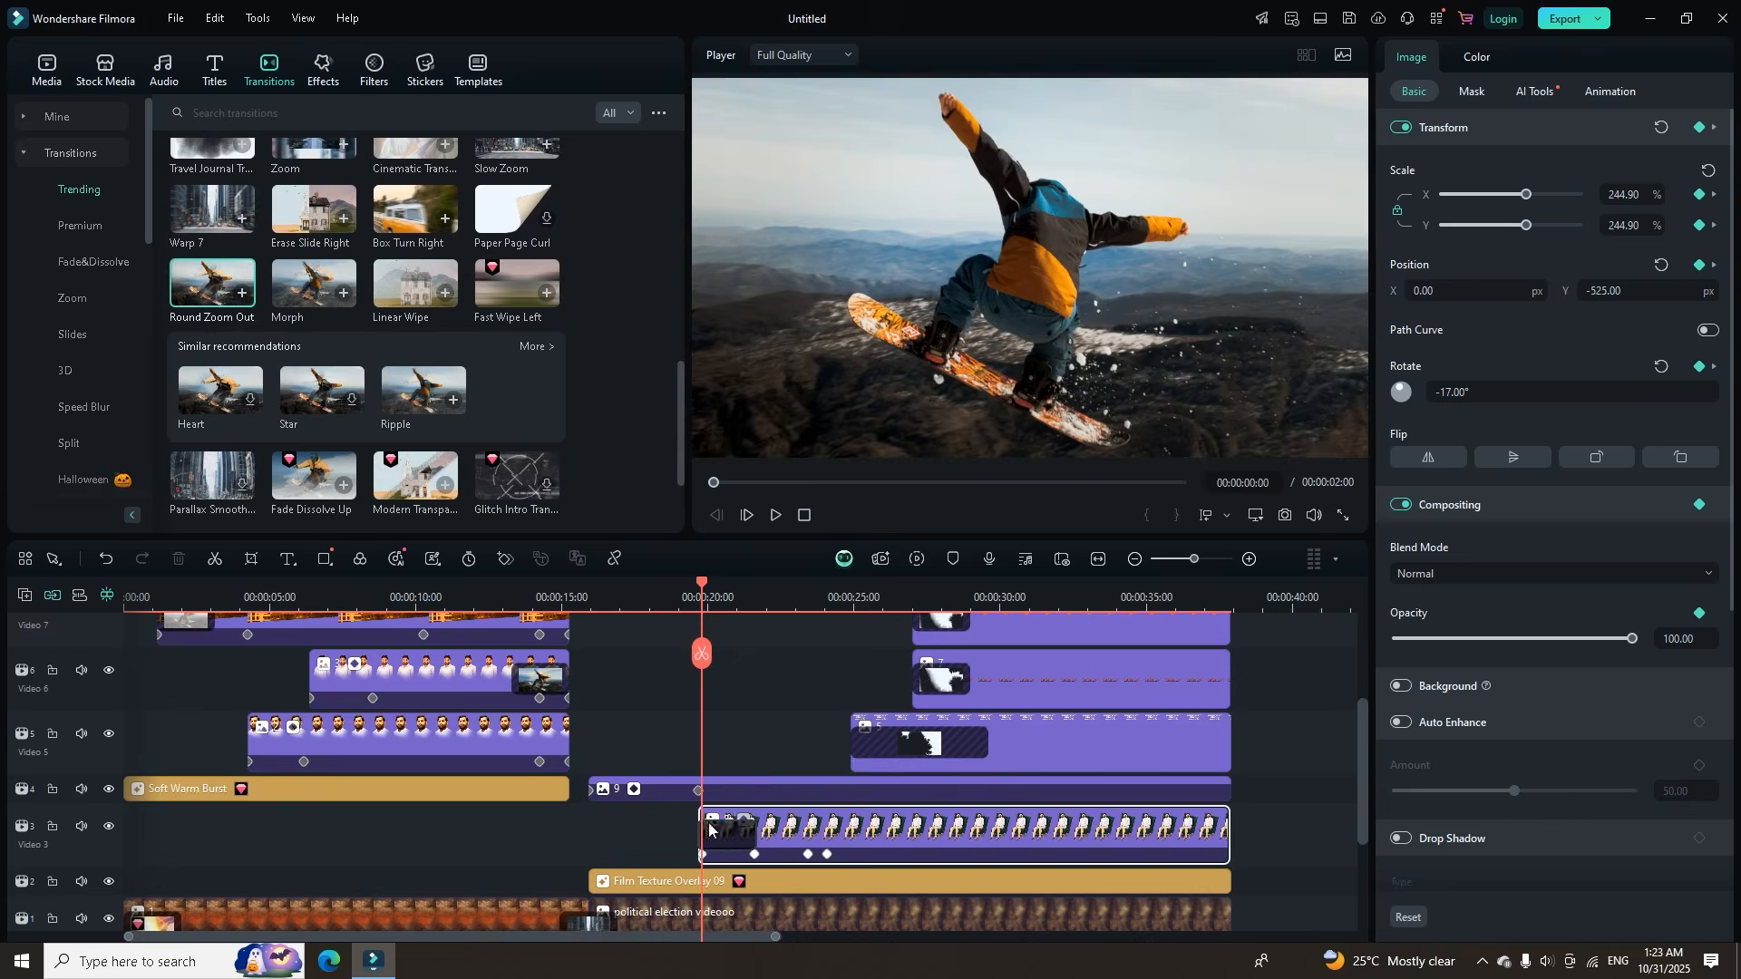
{"action": "left_click", "coordinate": [680, 580]}
{"action": "key", "text": "space"}
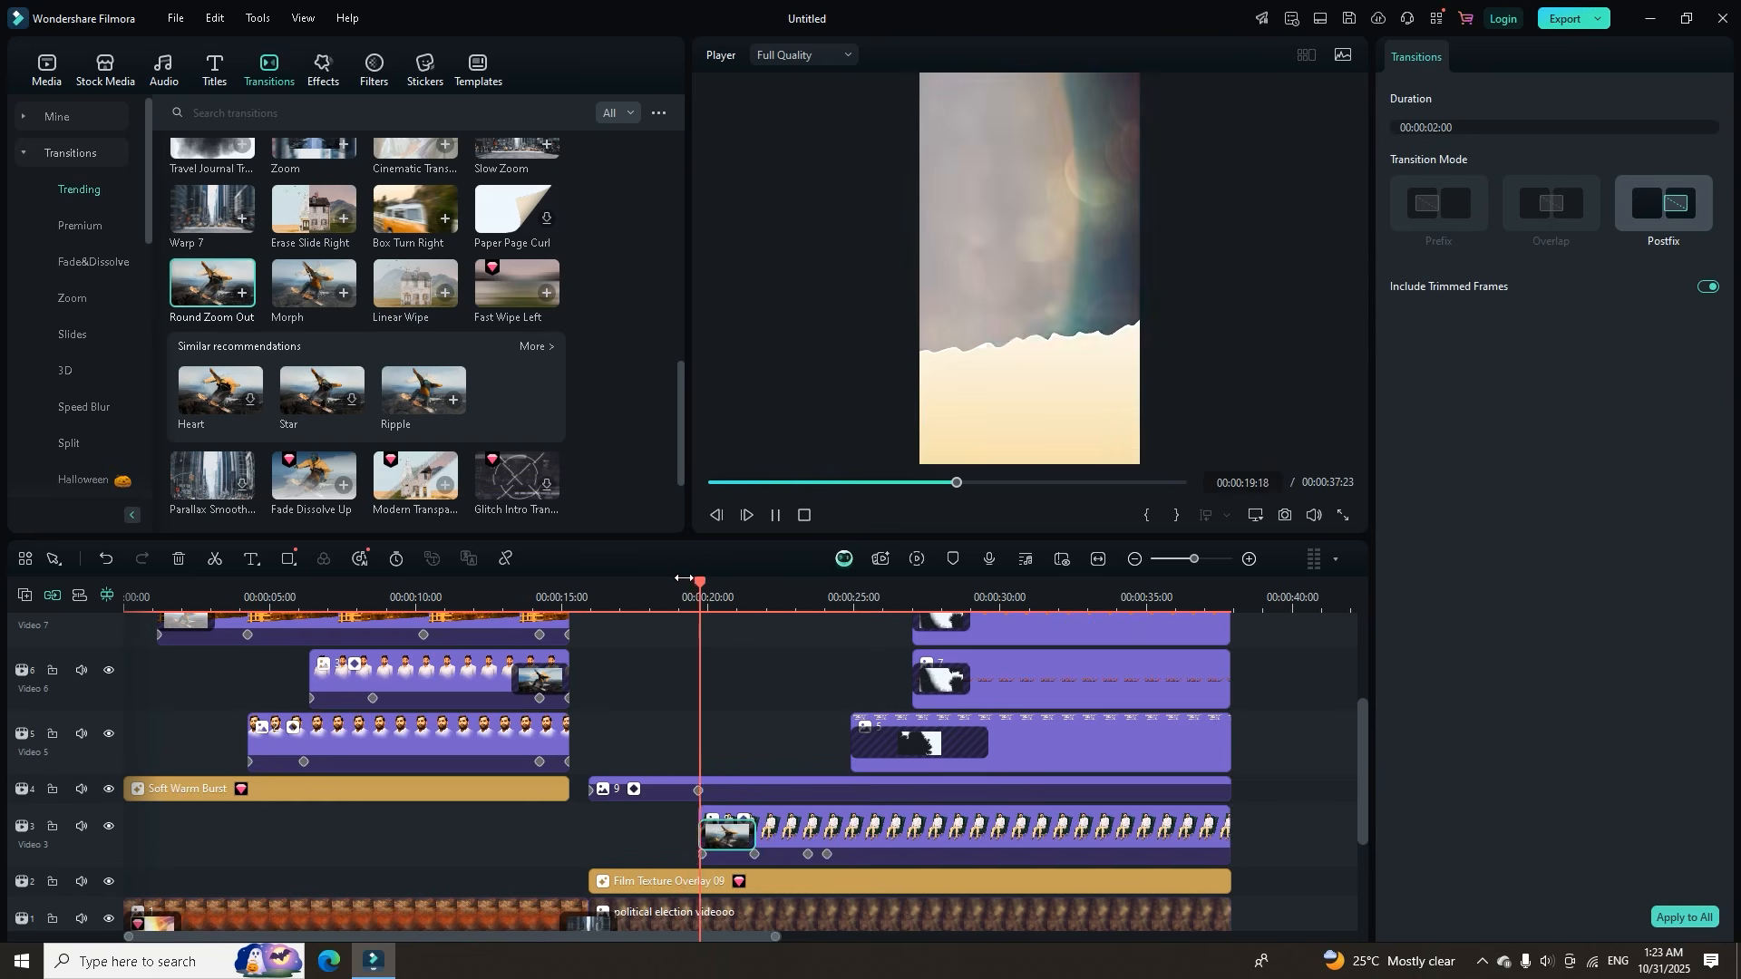
{"action": "key", "text": "space"}
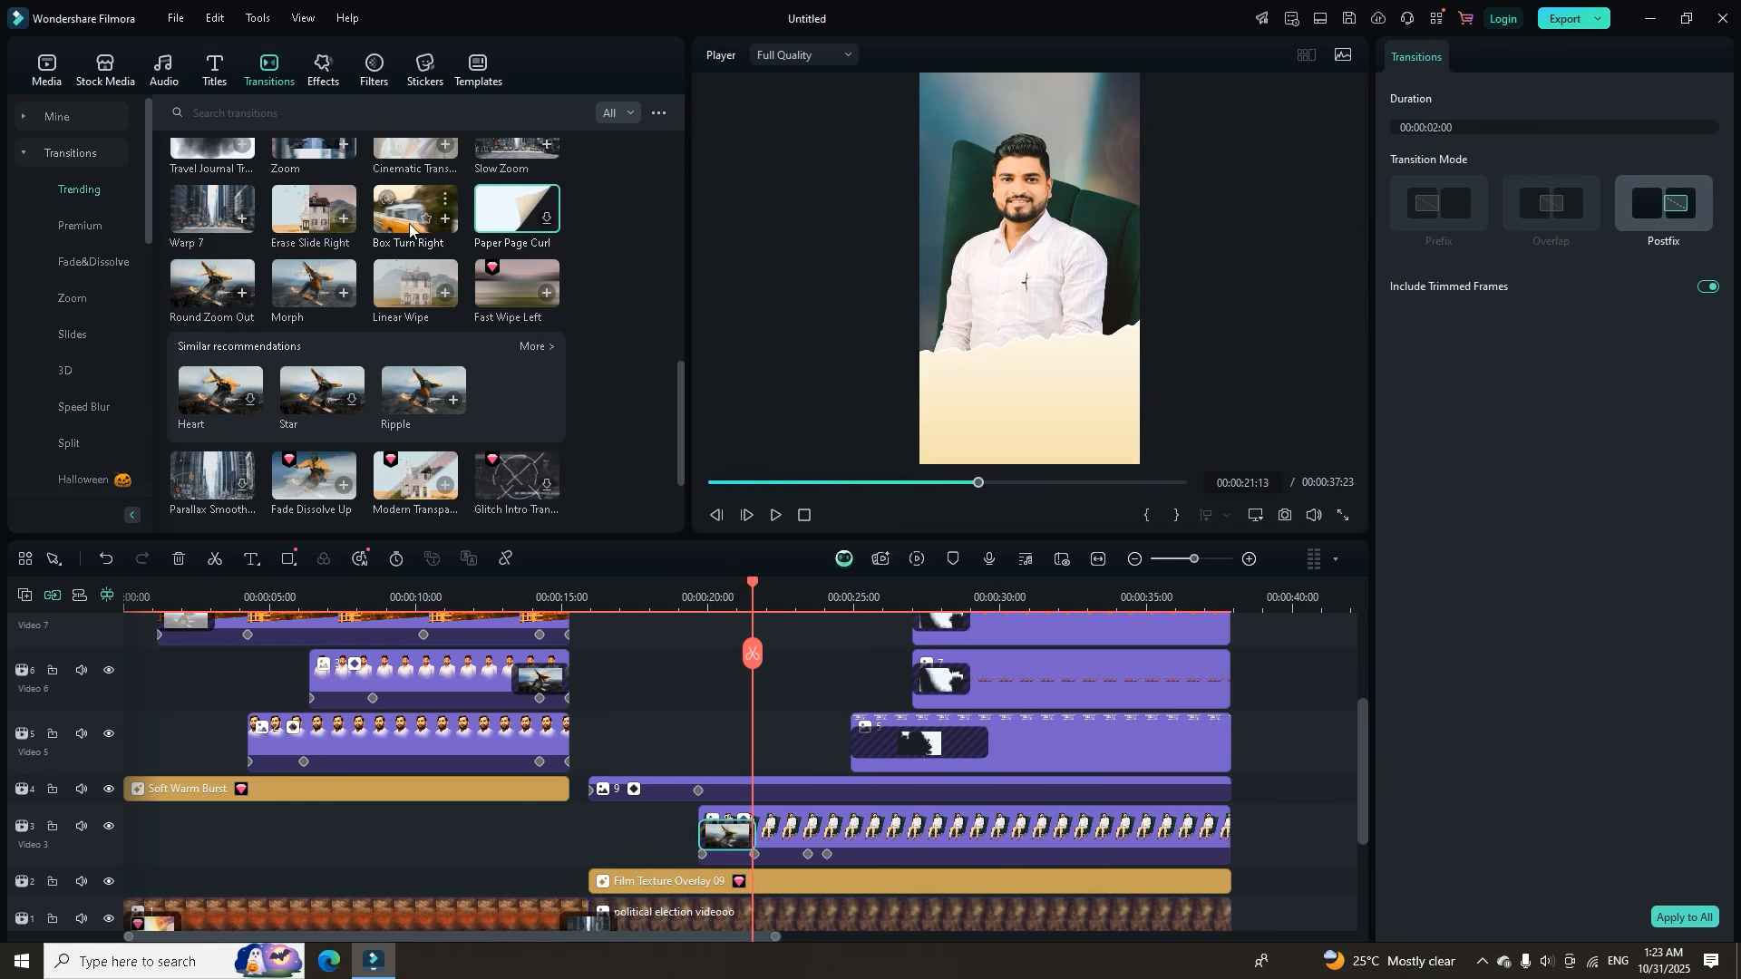
Try replacing the transition at the start of image 8 with the Glowing Swirling transition and preview it up to 00:00:20:20.
{"action": "left_click", "coordinate": [313, 208]}
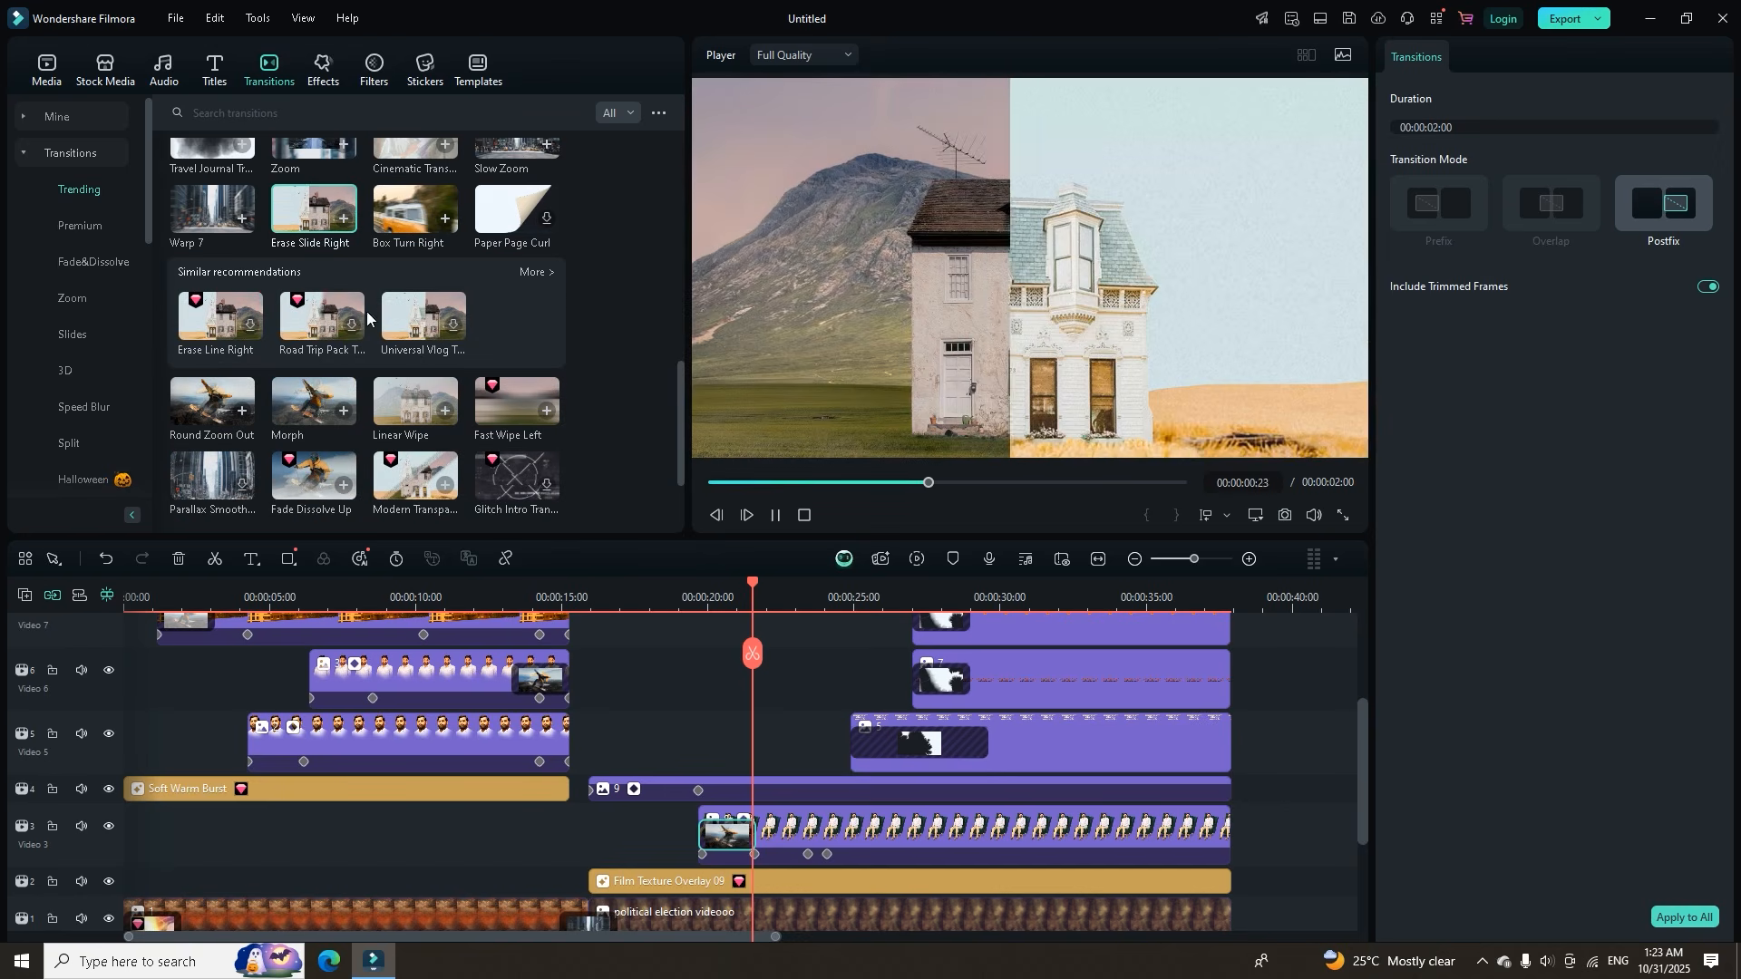
{"action": "left_click", "coordinate": [312, 444]}
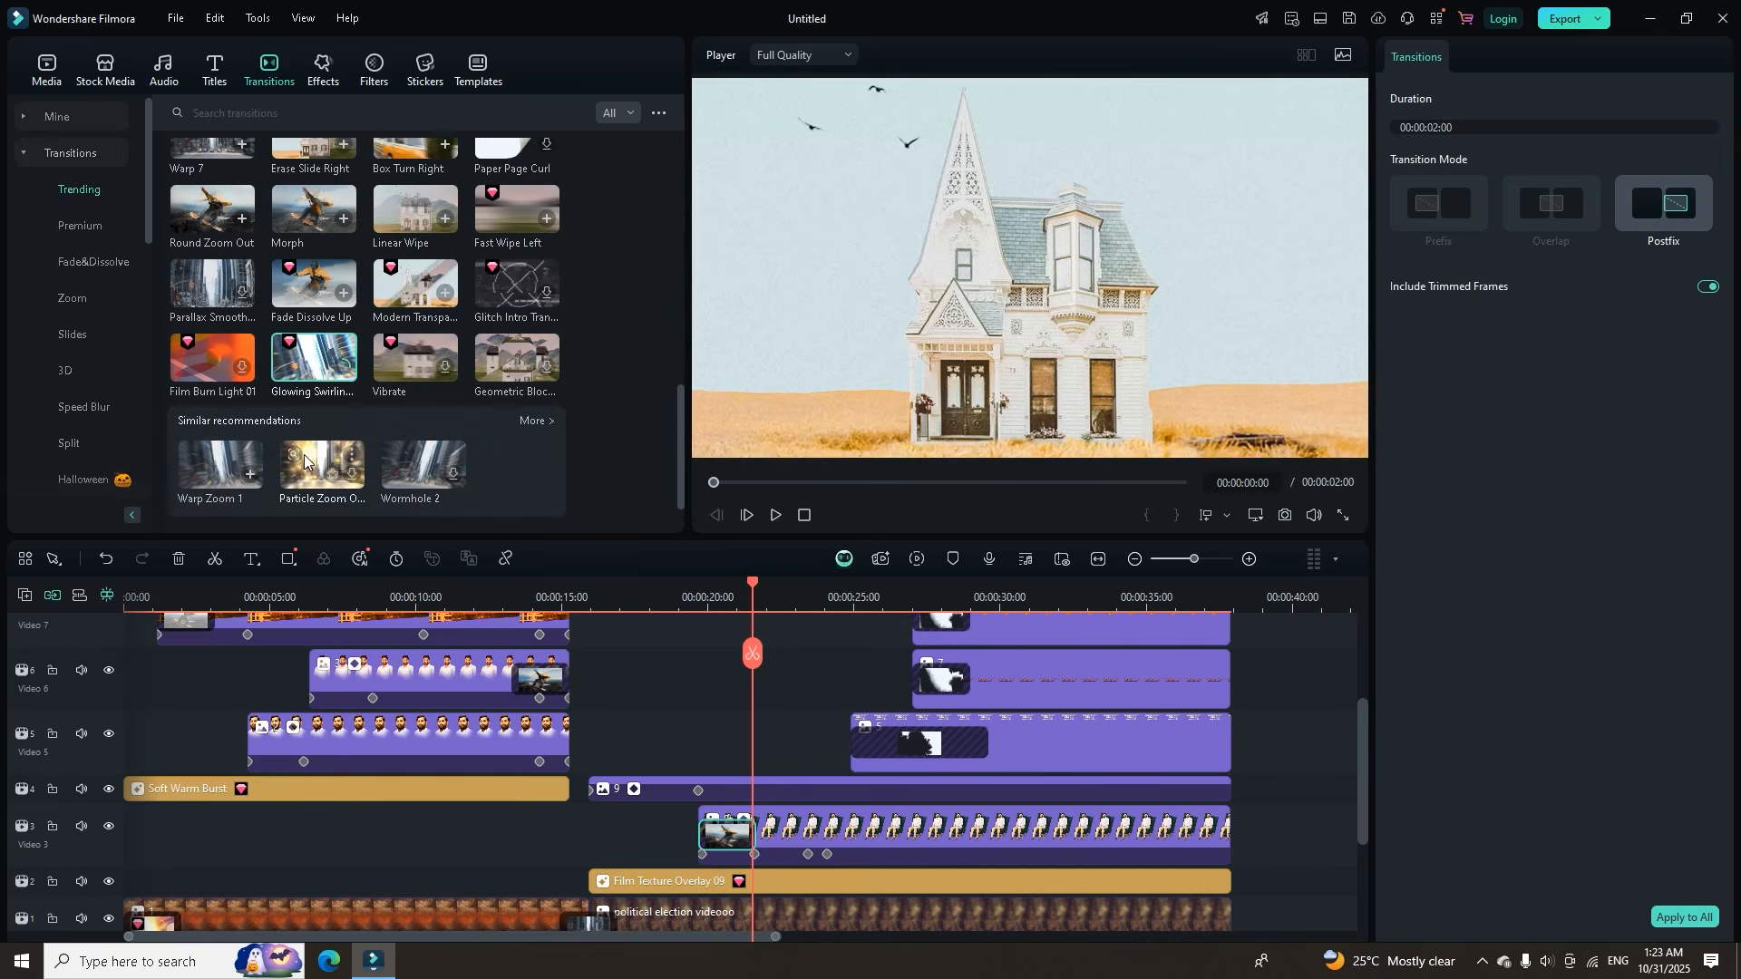
{"action": "left_click", "coordinate": [308, 363]}
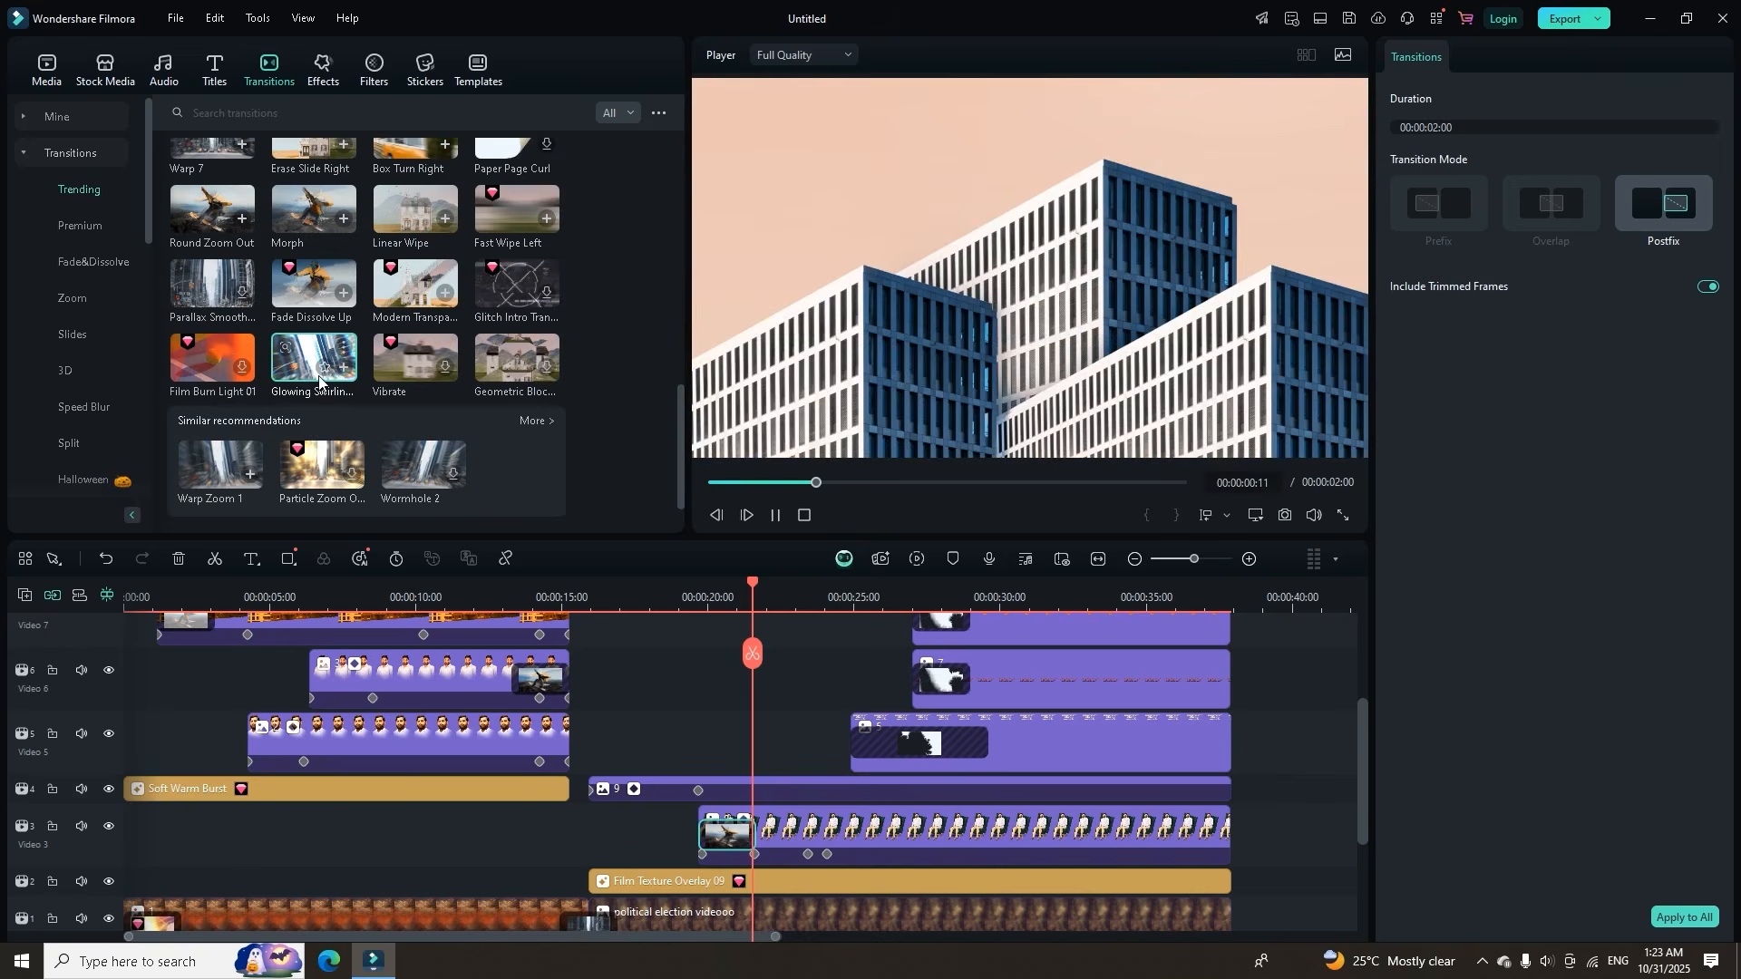
{"action": "left_click_drag", "start_coordinate": [319, 380], "coordinate": [710, 843]}
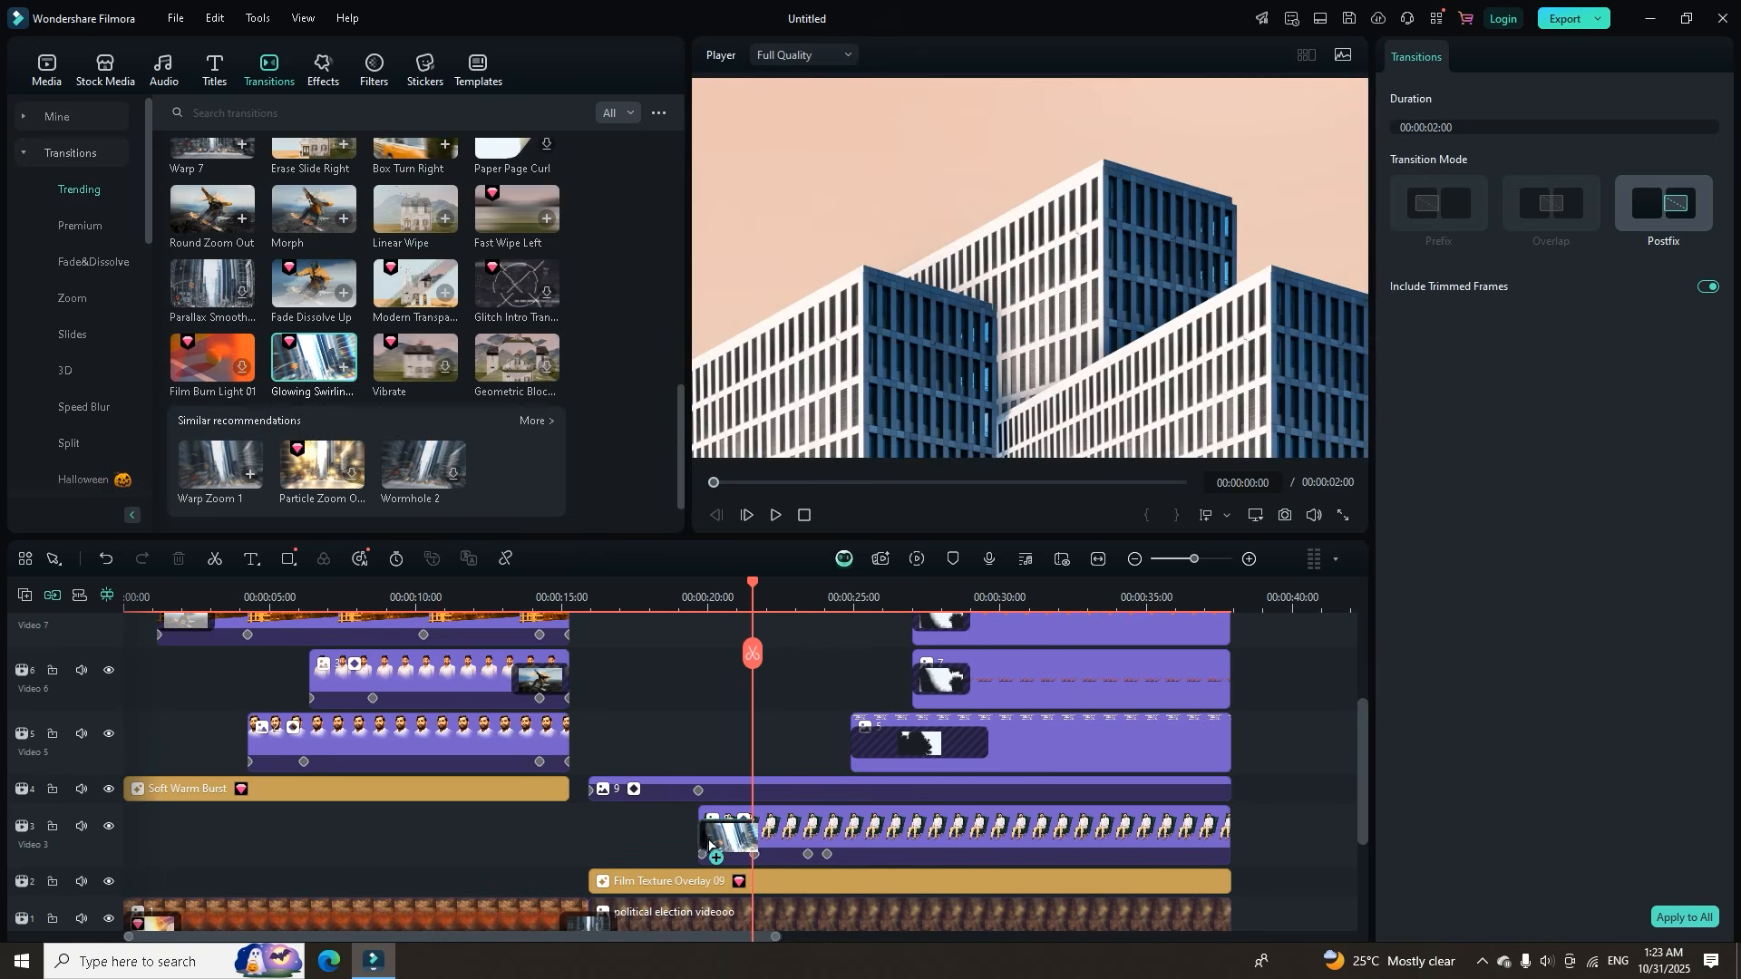
{"action": "left_click", "coordinate": [685, 596]}
{"action": "key", "text": "space"}
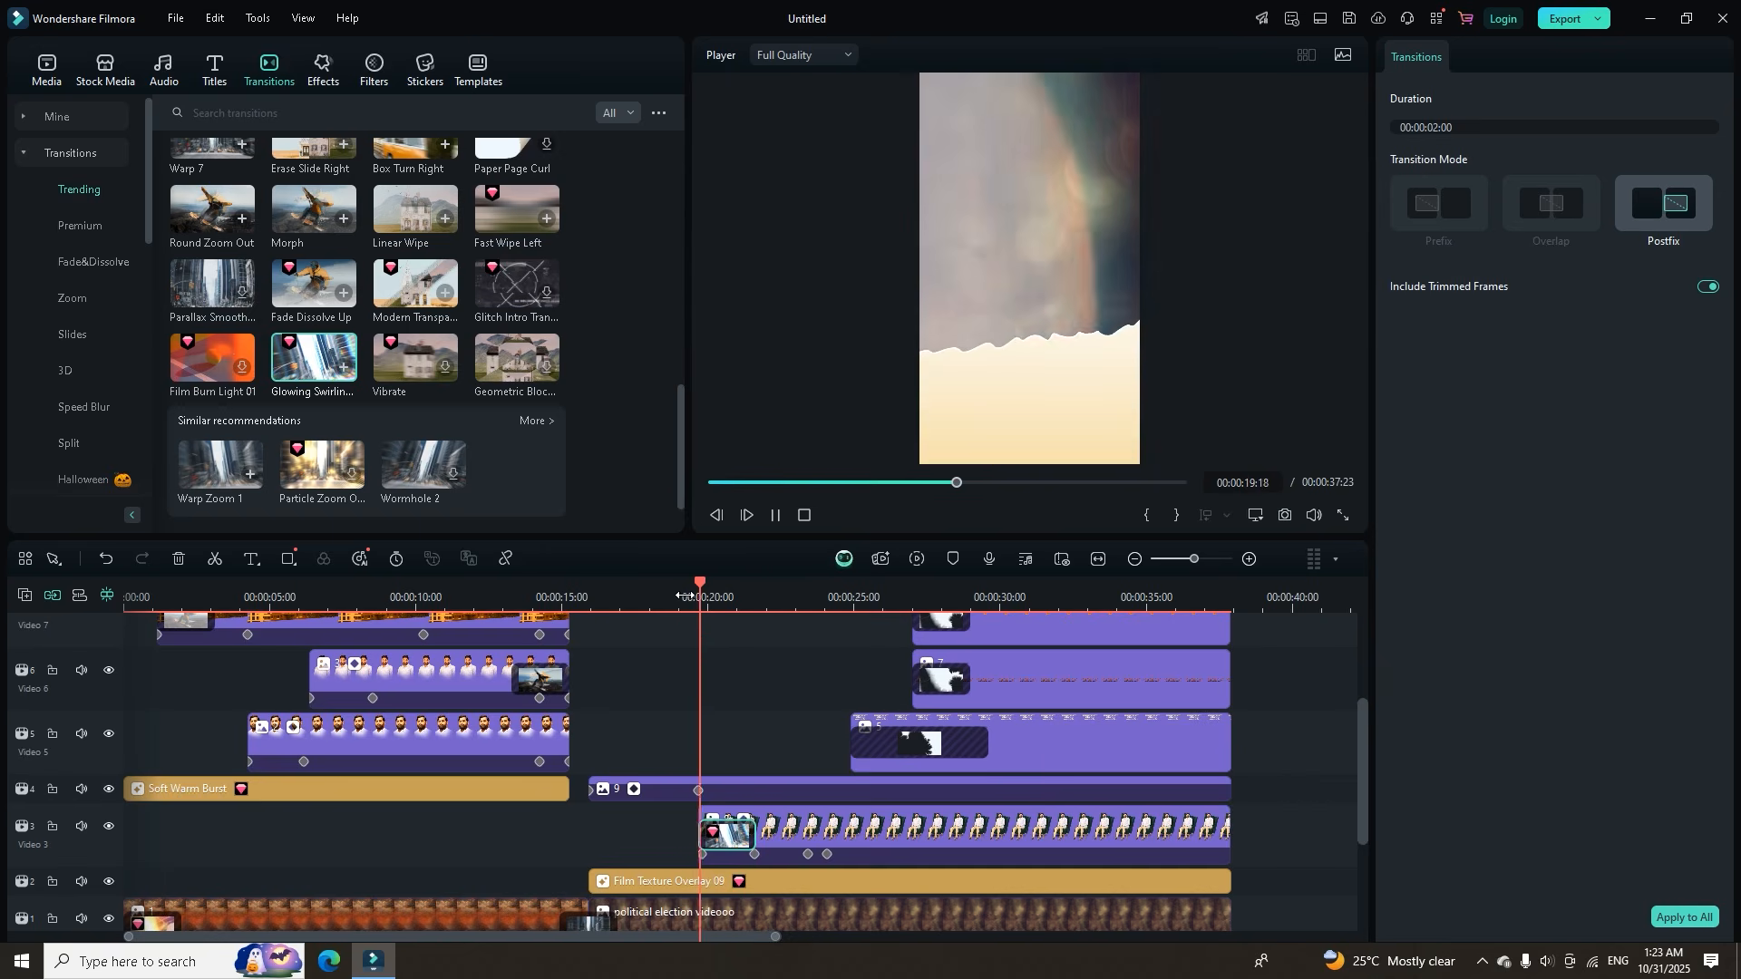
{"action": "key", "text": "space"}
{"action": "left_click_drag", "start_coordinate": [756, 599], "coordinate": [731, 599]}
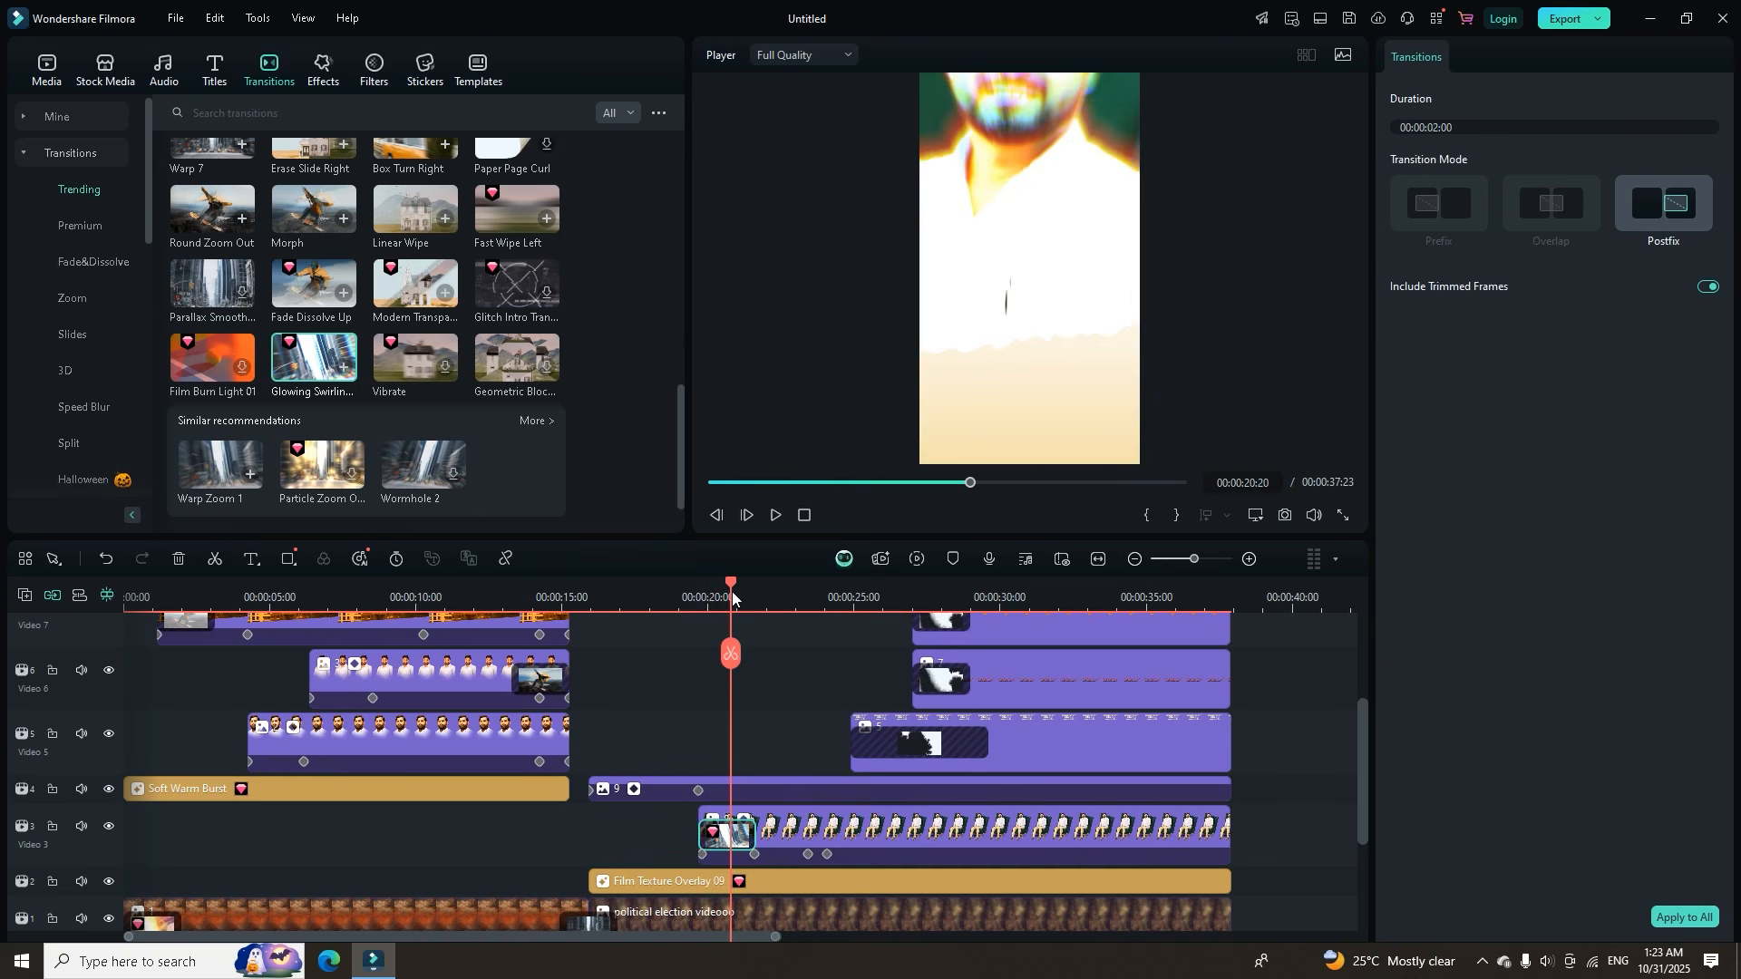
Replace the transition at the start of image 8 with the trending Light Leaks transition and play it through to 00:00:22:06.
{"action": "scroll", "coordinate": [498, 455], "scroll_direction": "up", "scroll_amount": 10}
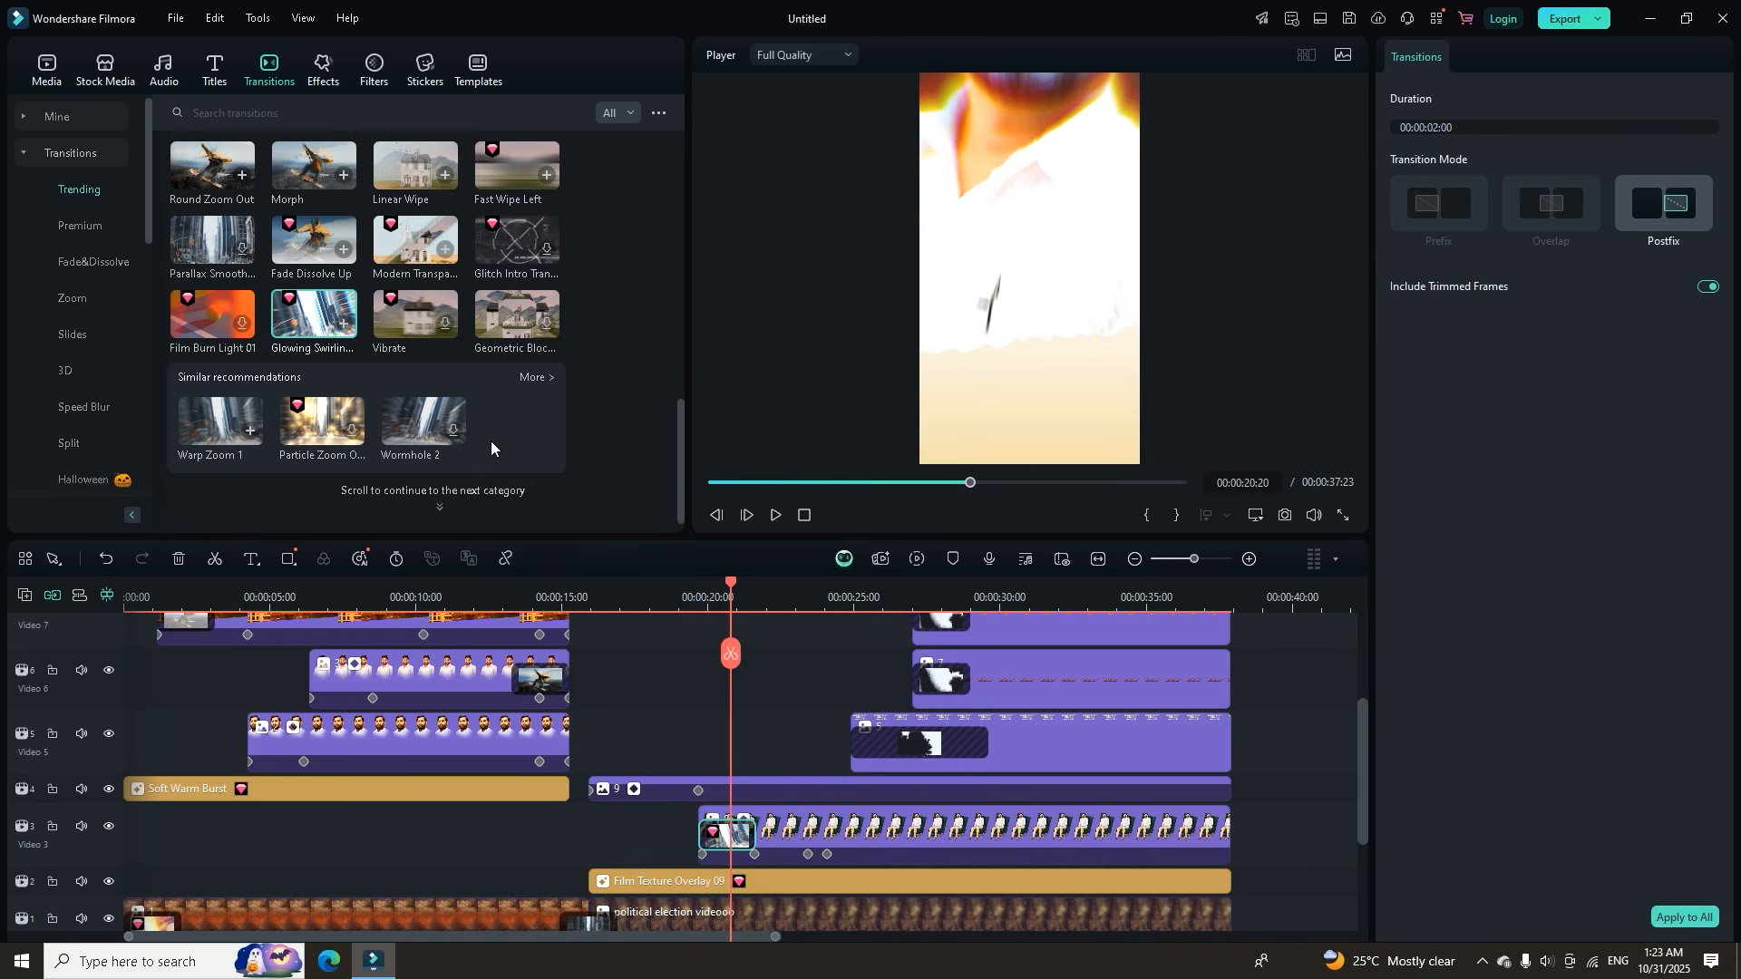
{"action": "scroll", "coordinate": [445, 456], "scroll_direction": "up", "scroll_amount": 1}
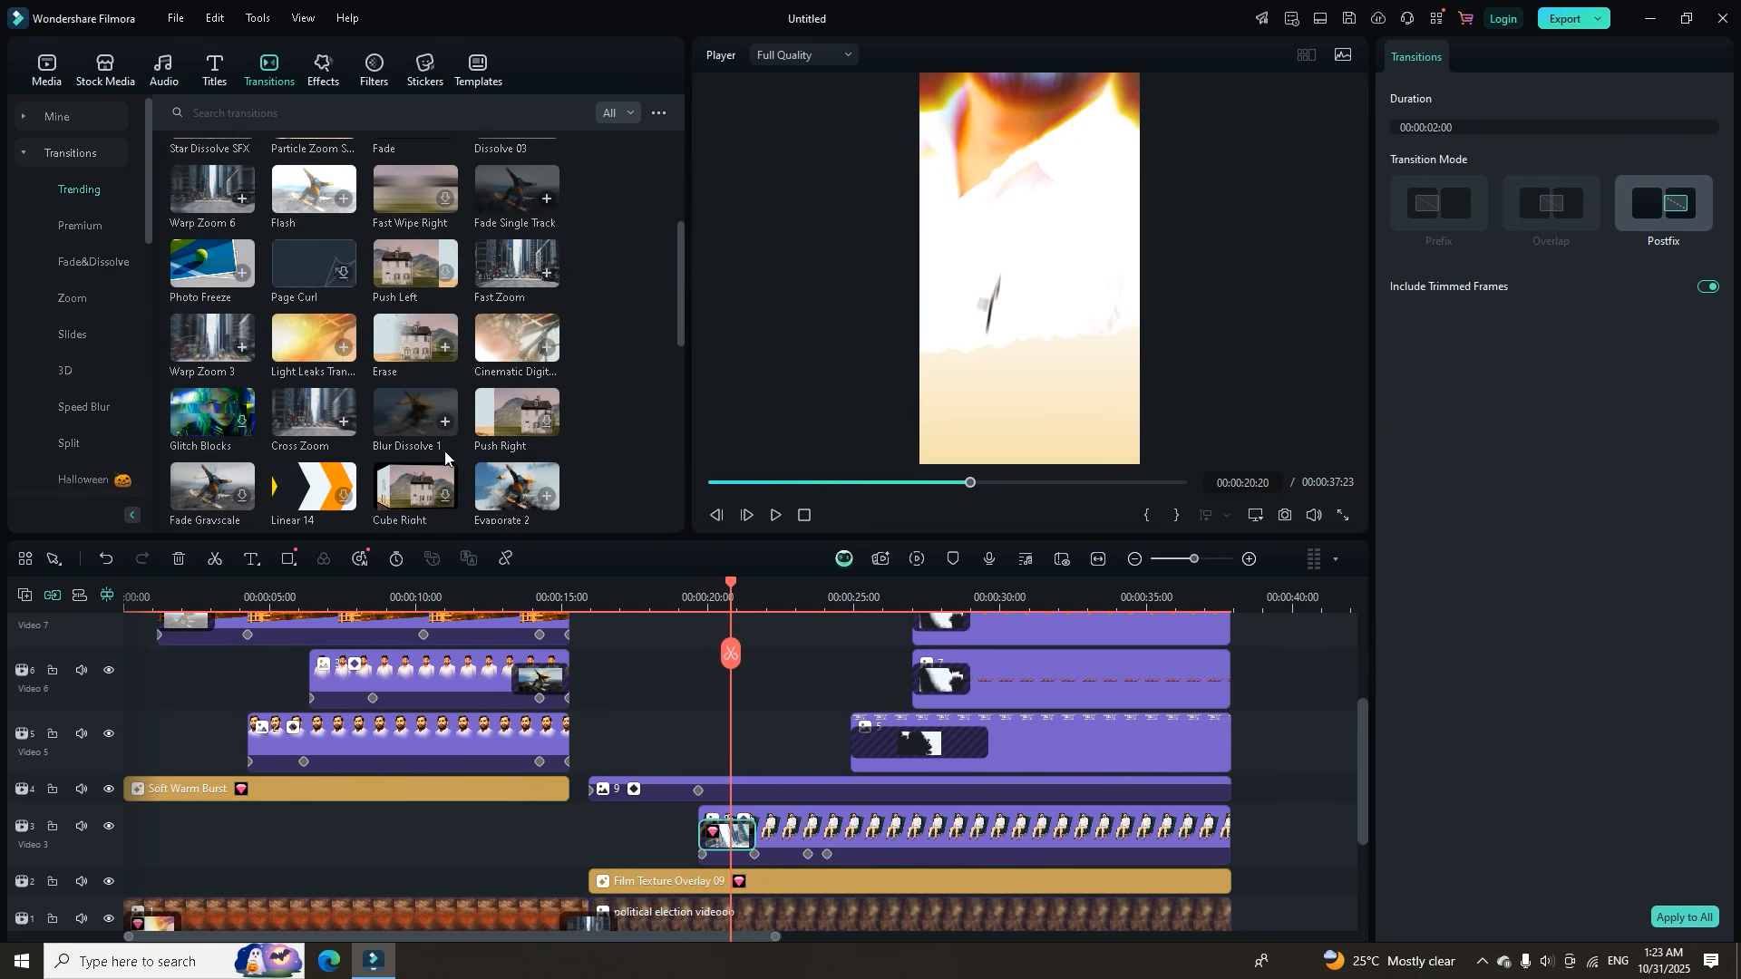
{"action": "left_click_drag", "start_coordinate": [297, 358], "coordinate": [707, 823]}
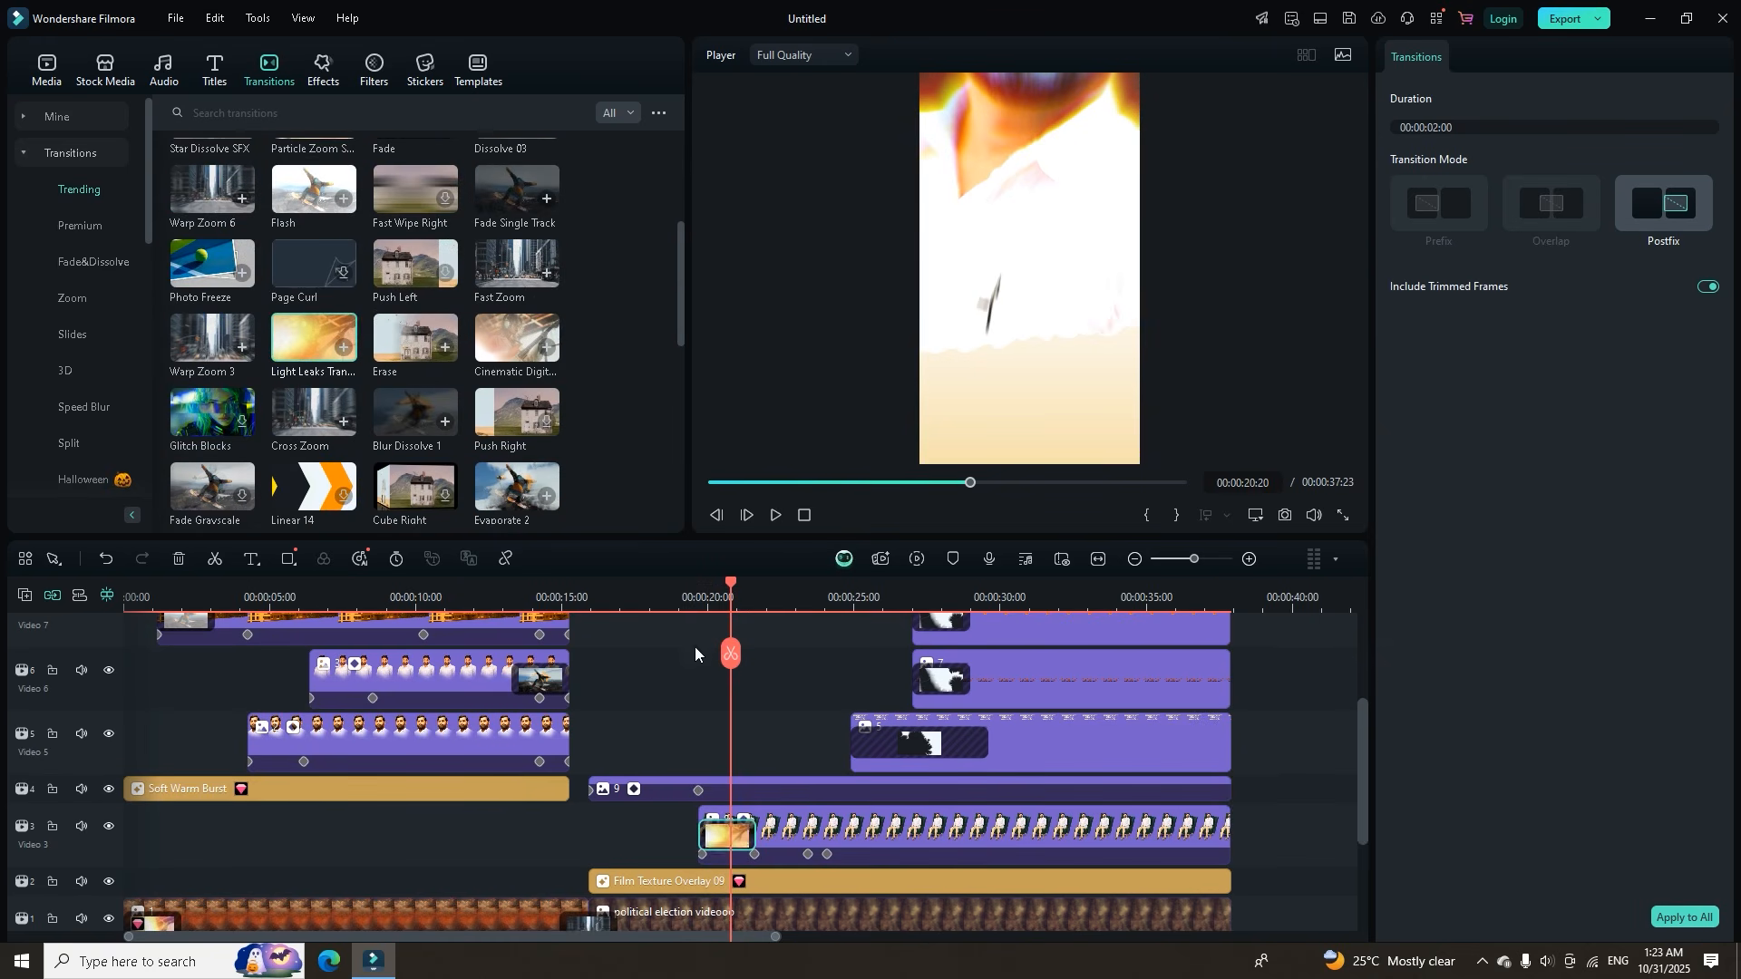
{"action": "left_click", "coordinate": [682, 594]}
{"action": "key", "text": "space"}
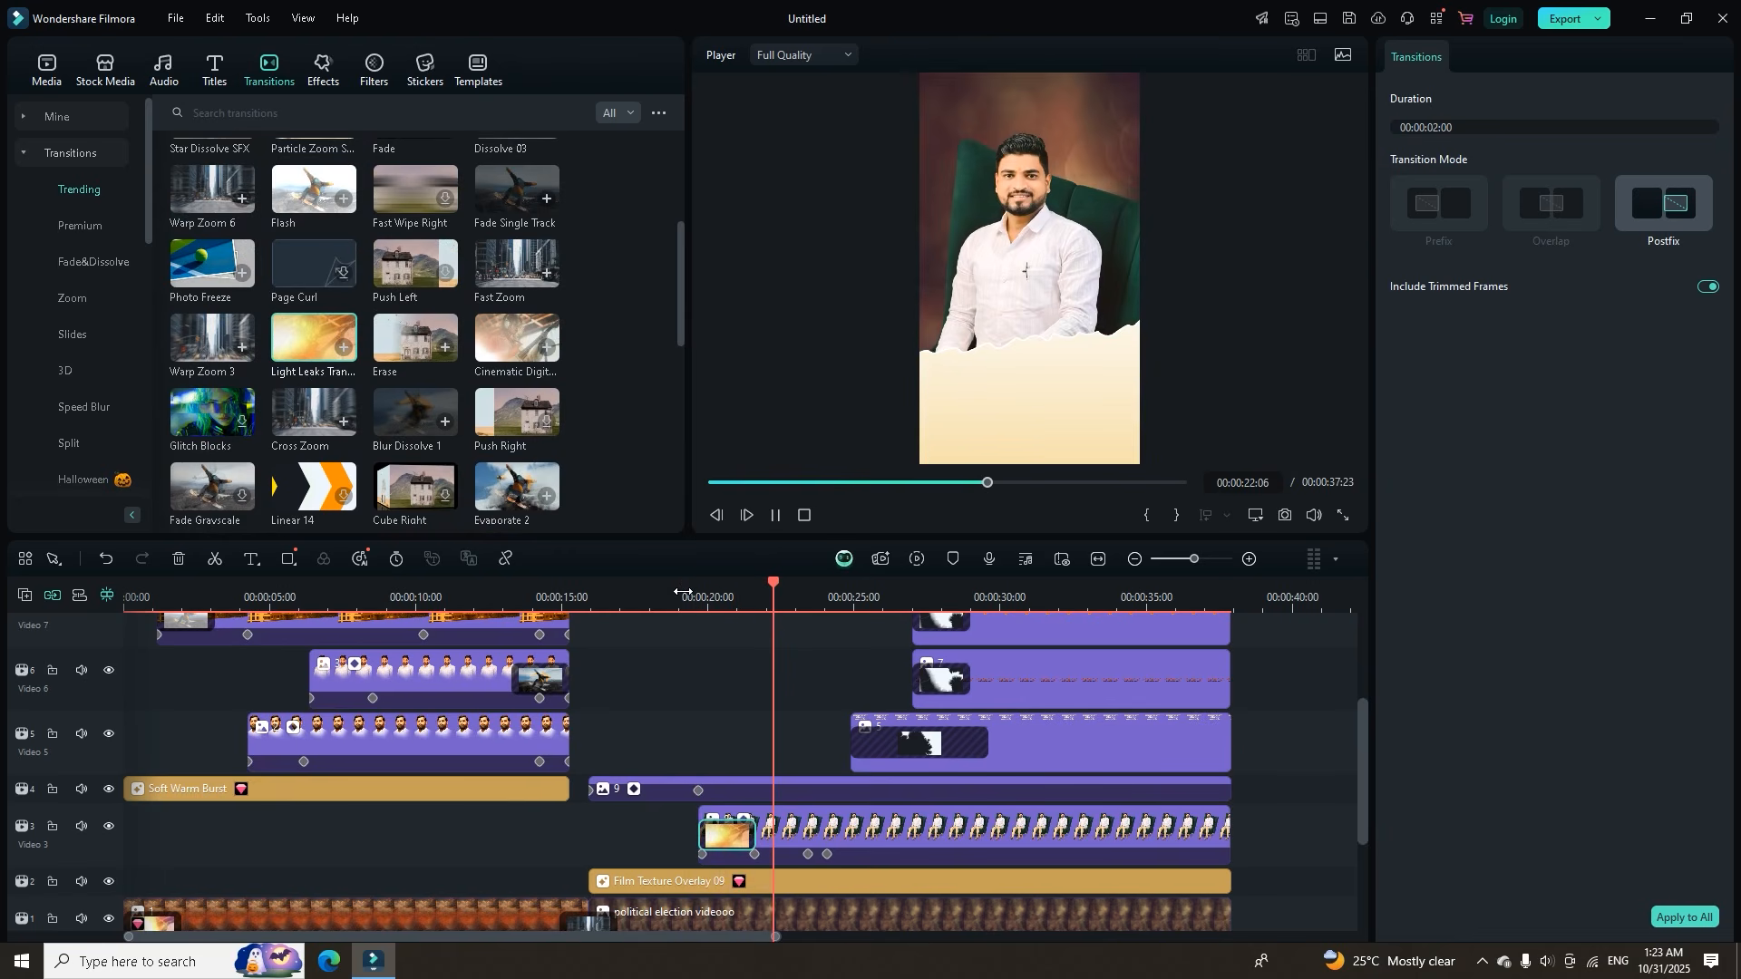
{"action": "key", "text": "space"}
Delete the Film Texture Overlay 09 effect above the second background.
{"action": "scroll", "coordinate": [836, 743], "scroll_direction": "down", "scroll_amount": 2}
{"action": "left_click", "coordinate": [816, 789]}
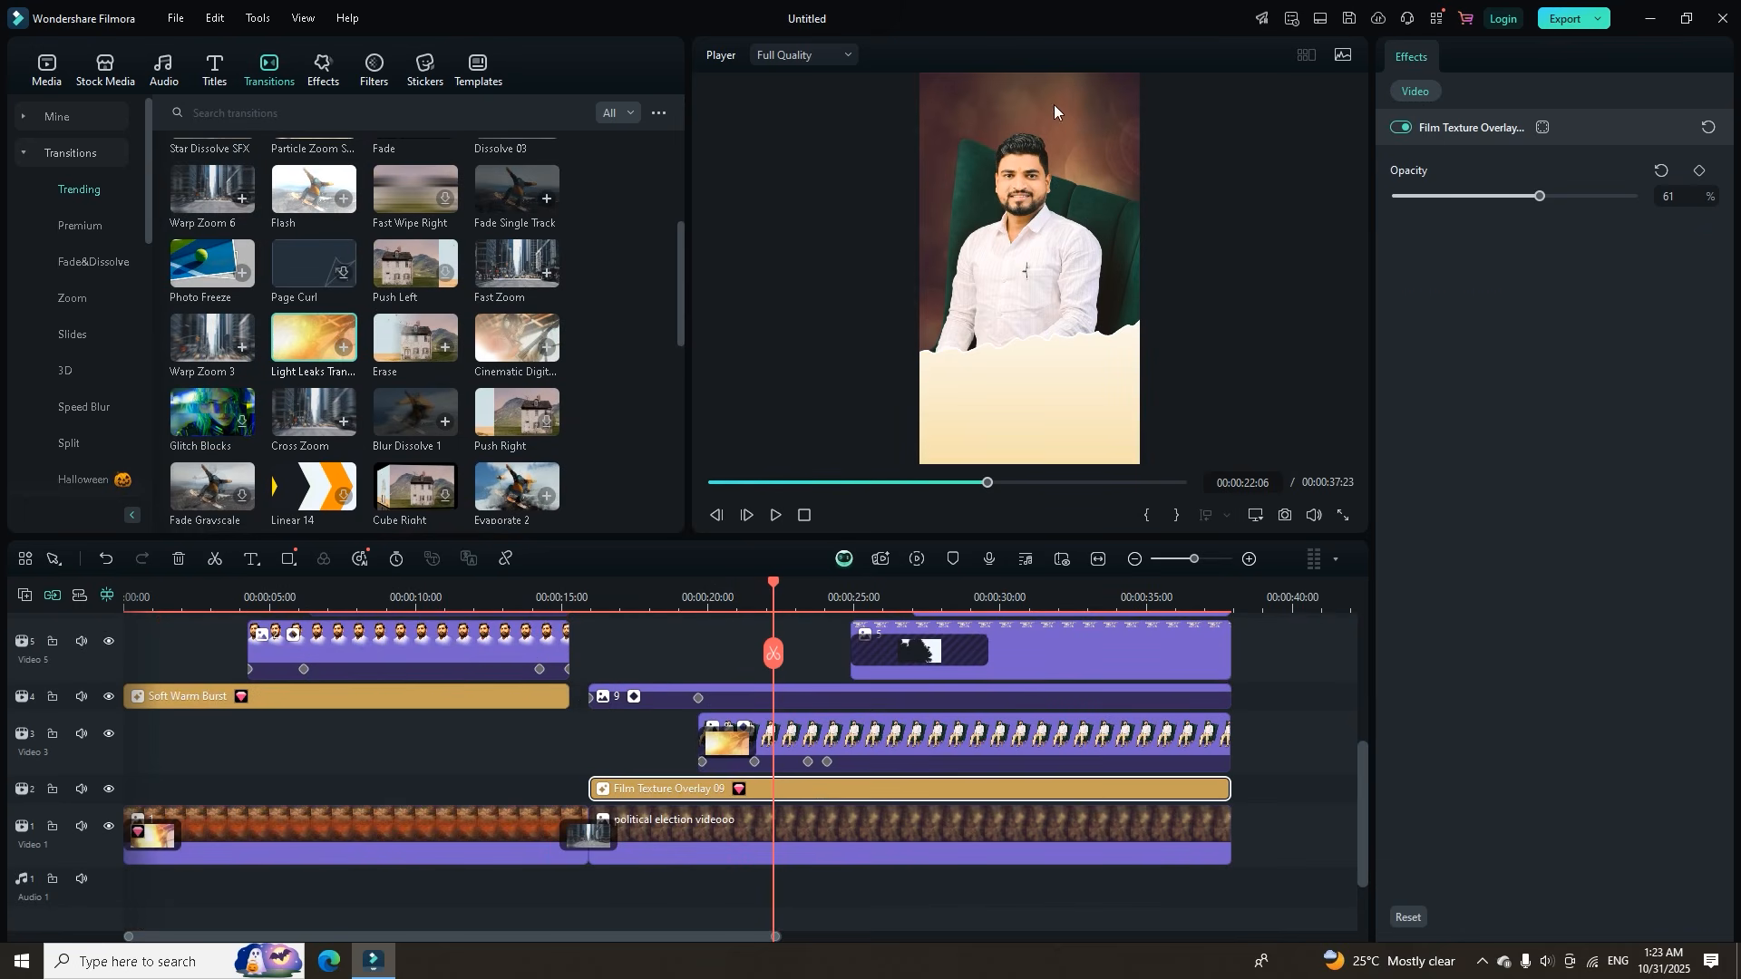
{"action": "key", "text": "Delete"}
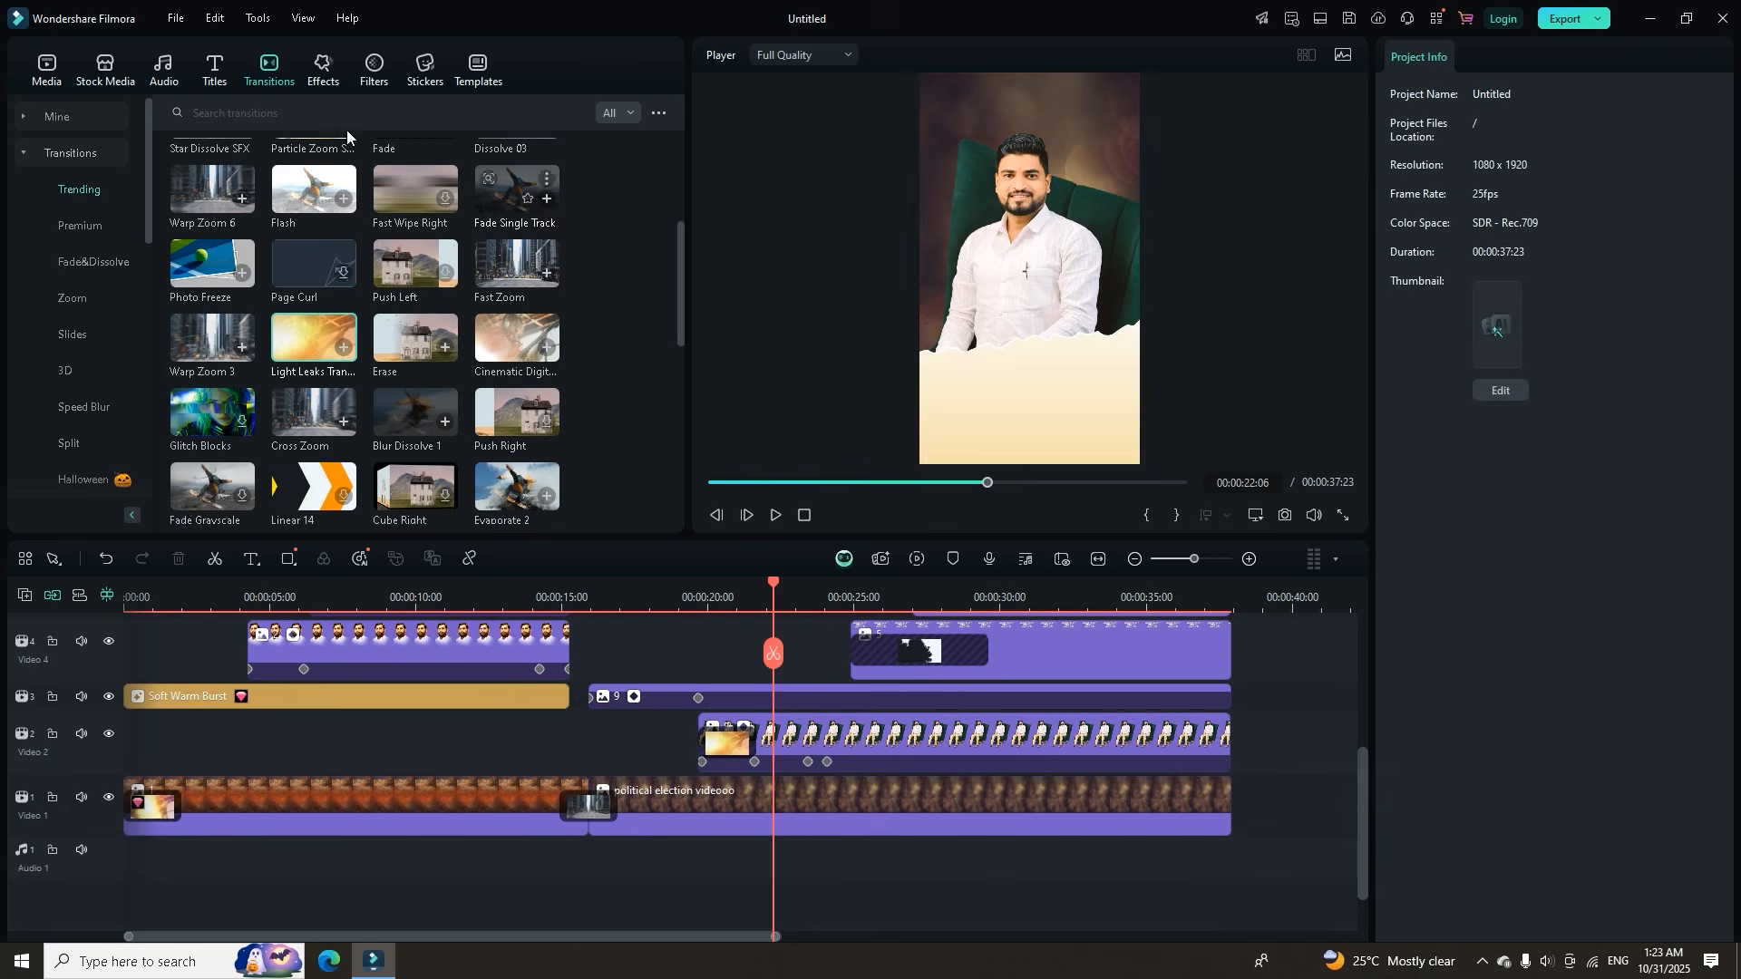
Try Light Leak Effect 02 above the second background, preview it briefly and delete it.
{"action": "left_click", "coordinate": [325, 71]}
{"action": "left_click_drag", "start_coordinate": [301, 426], "coordinate": [591, 808]}
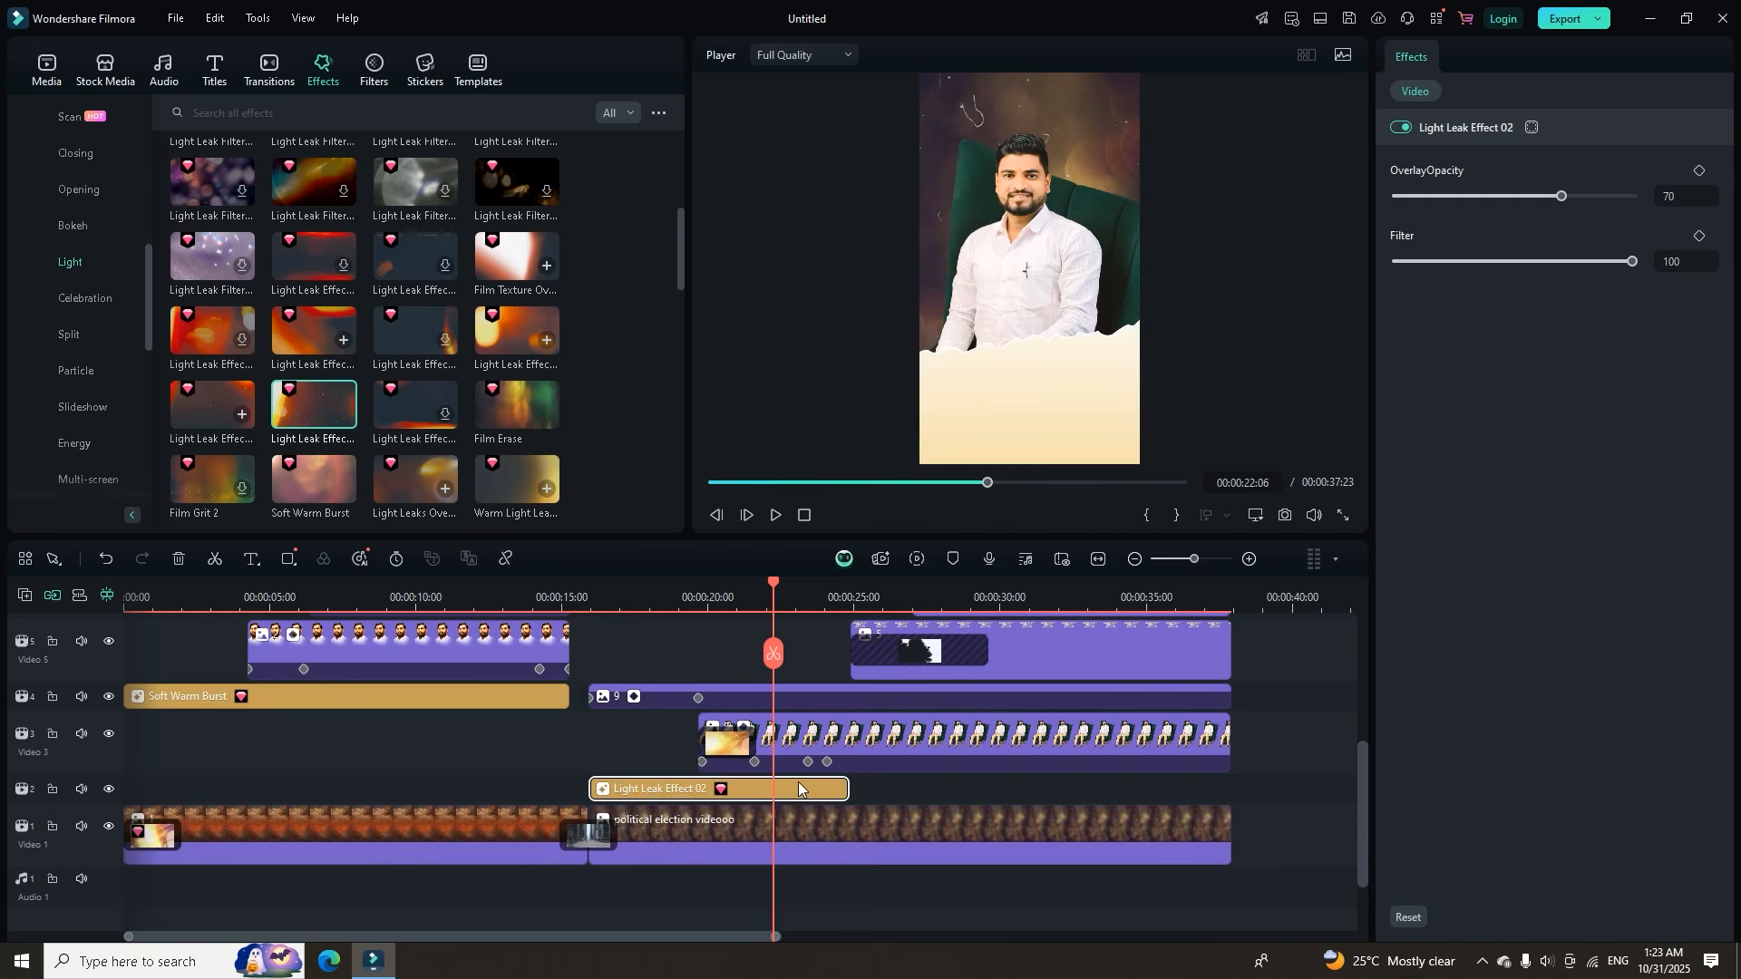
{"action": "key", "text": "space"}
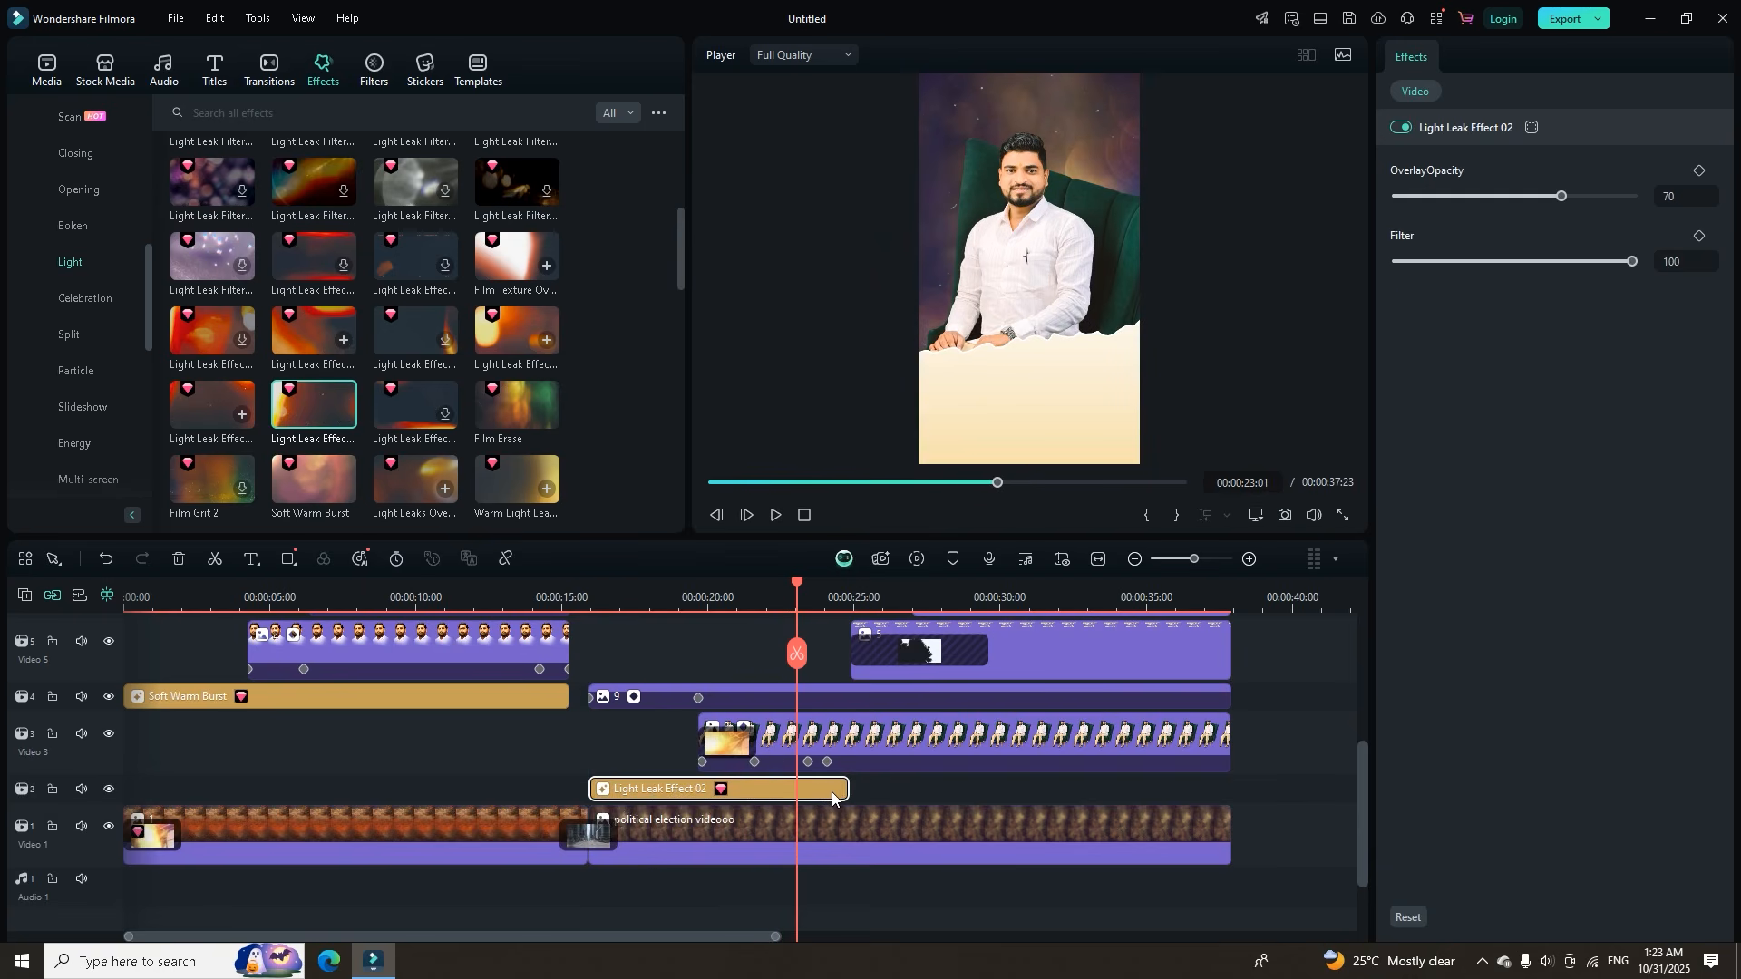
{"action": "key", "text": "Delete"}
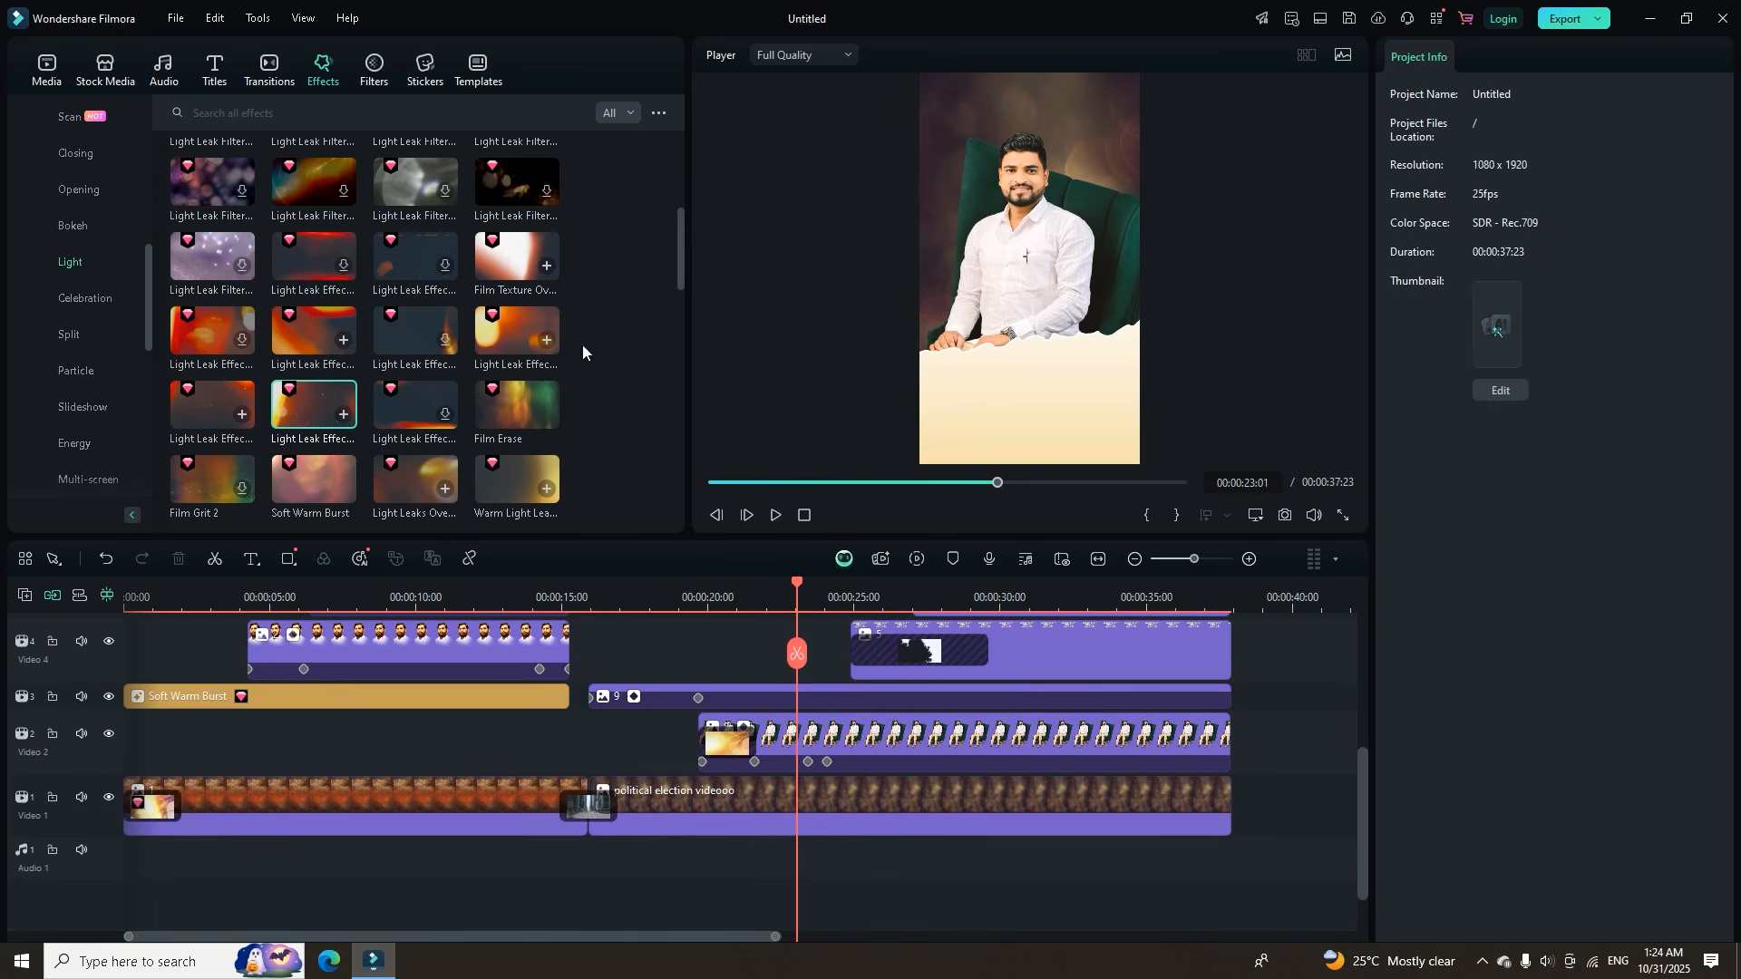
Add the Basic Atmosphere Overlay 04 light effect directly above the second background and stretch it over that background's full length.
{"action": "scroll", "coordinate": [472, 392], "scroll_direction": "down", "scroll_amount": 3}
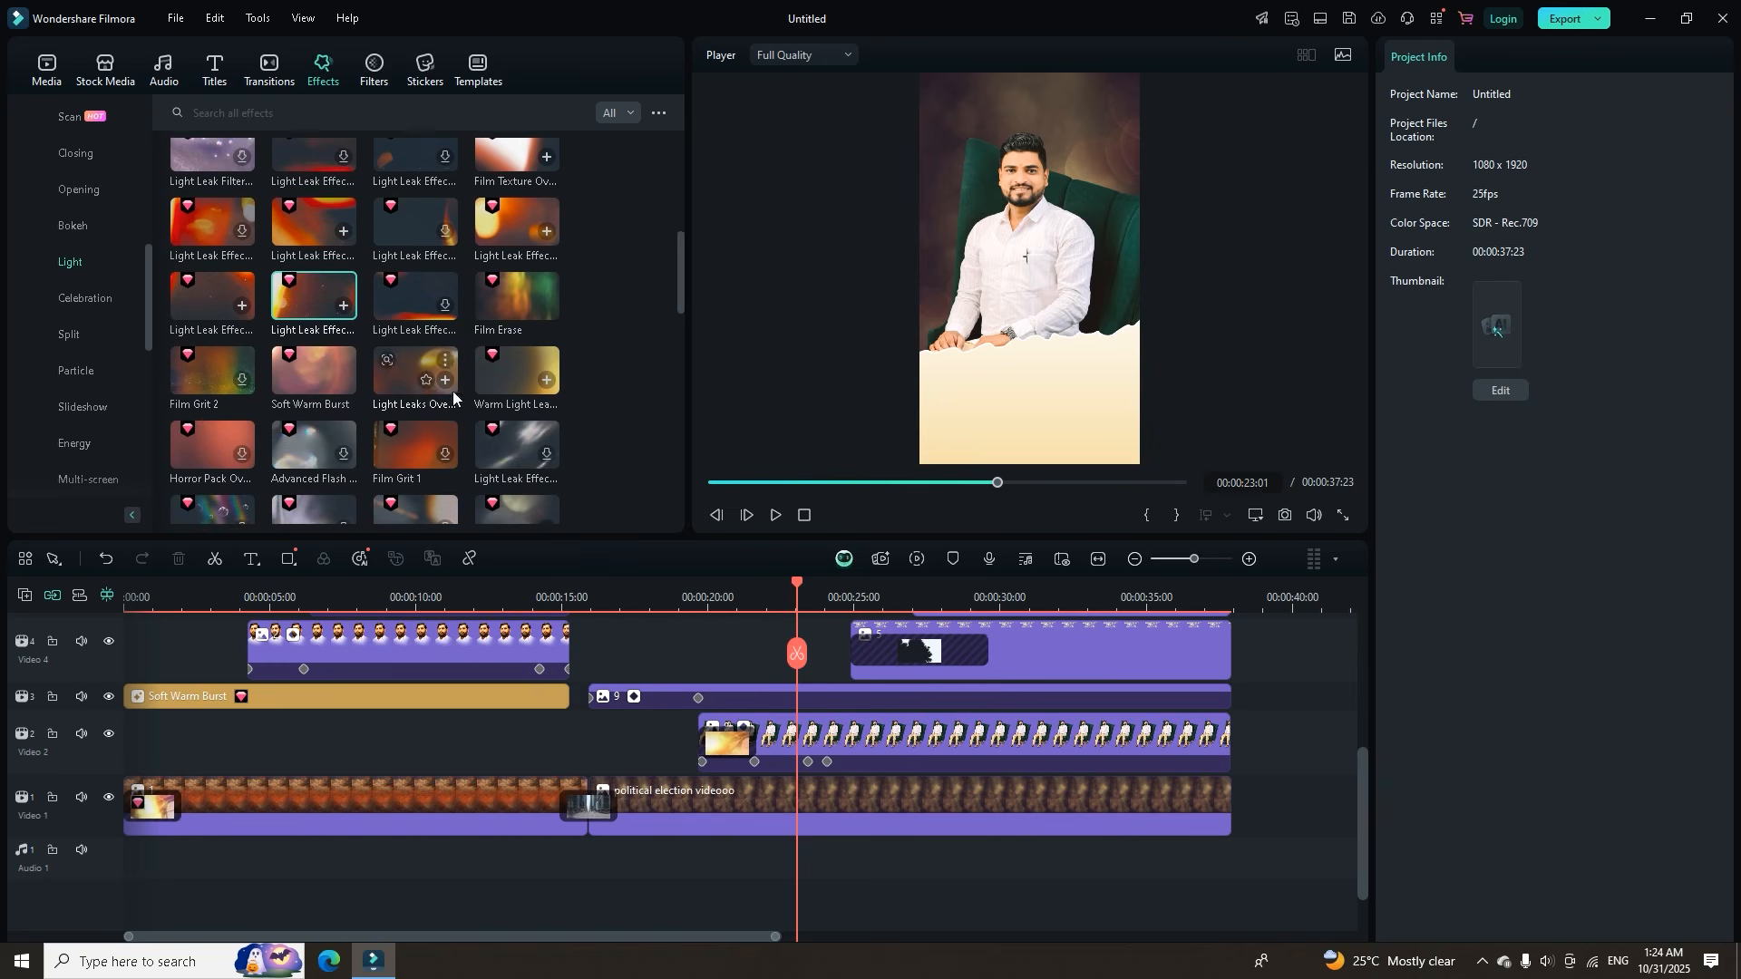
{"action": "left_click", "coordinate": [495, 453]}
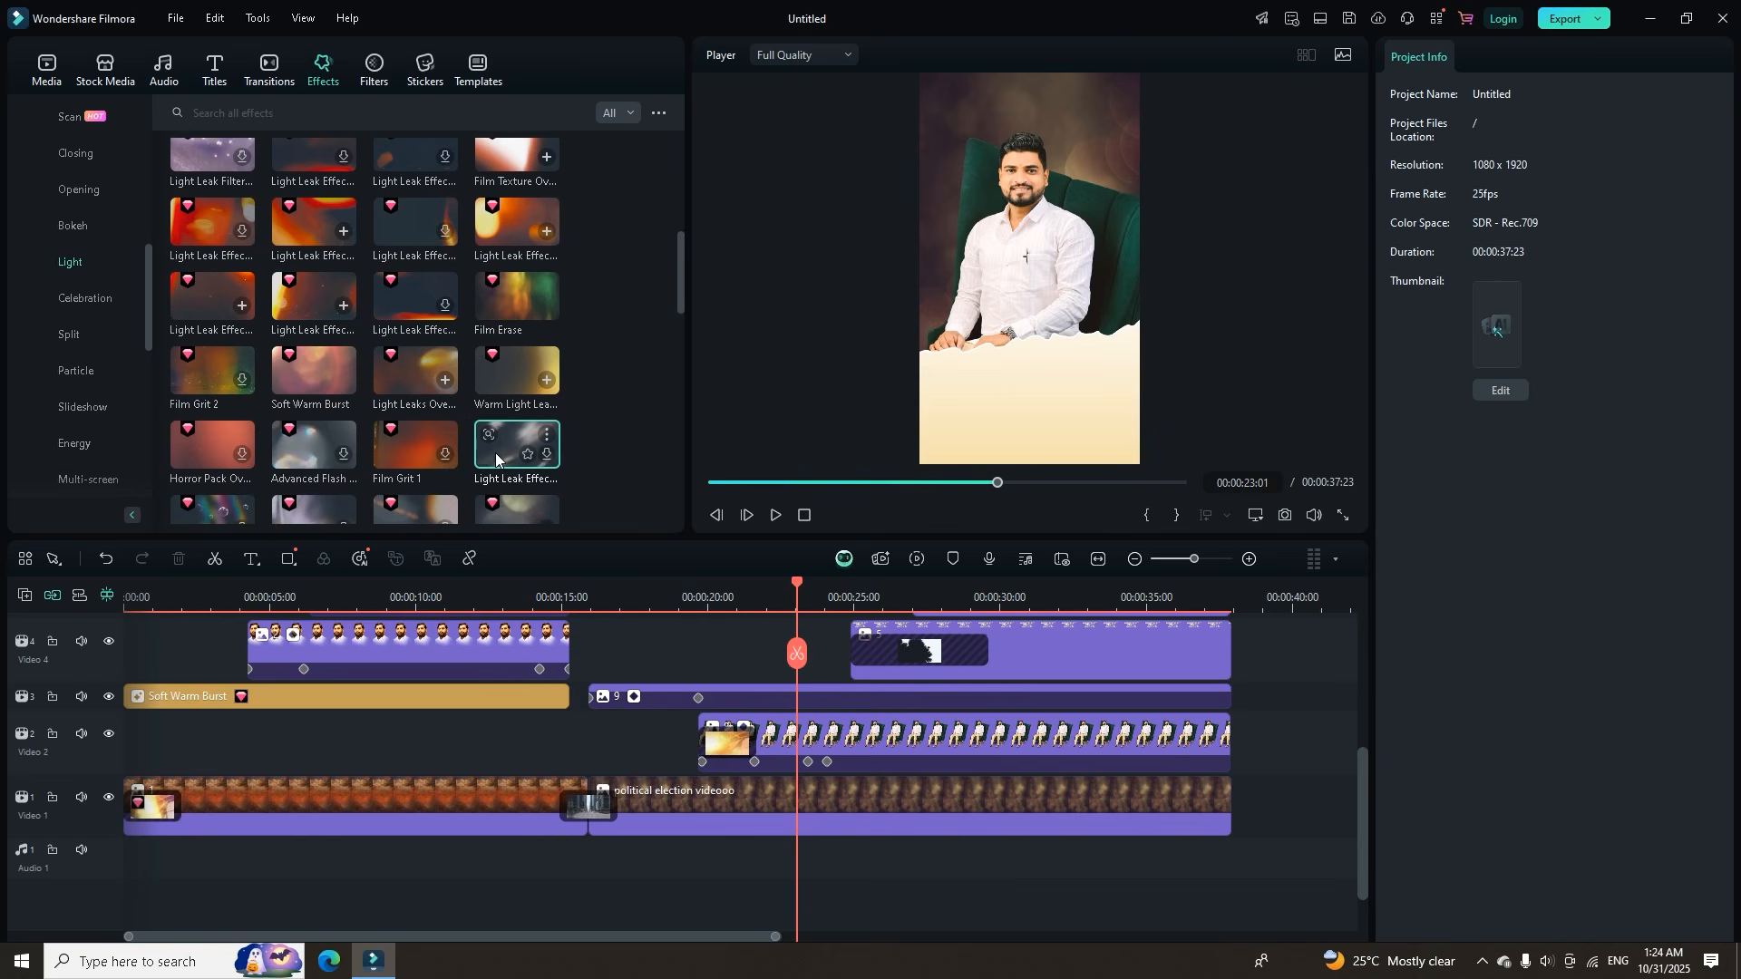
{"action": "scroll", "coordinate": [495, 453], "scroll_direction": "down", "scroll_amount": 3}
{"action": "left_click", "coordinate": [511, 431]}
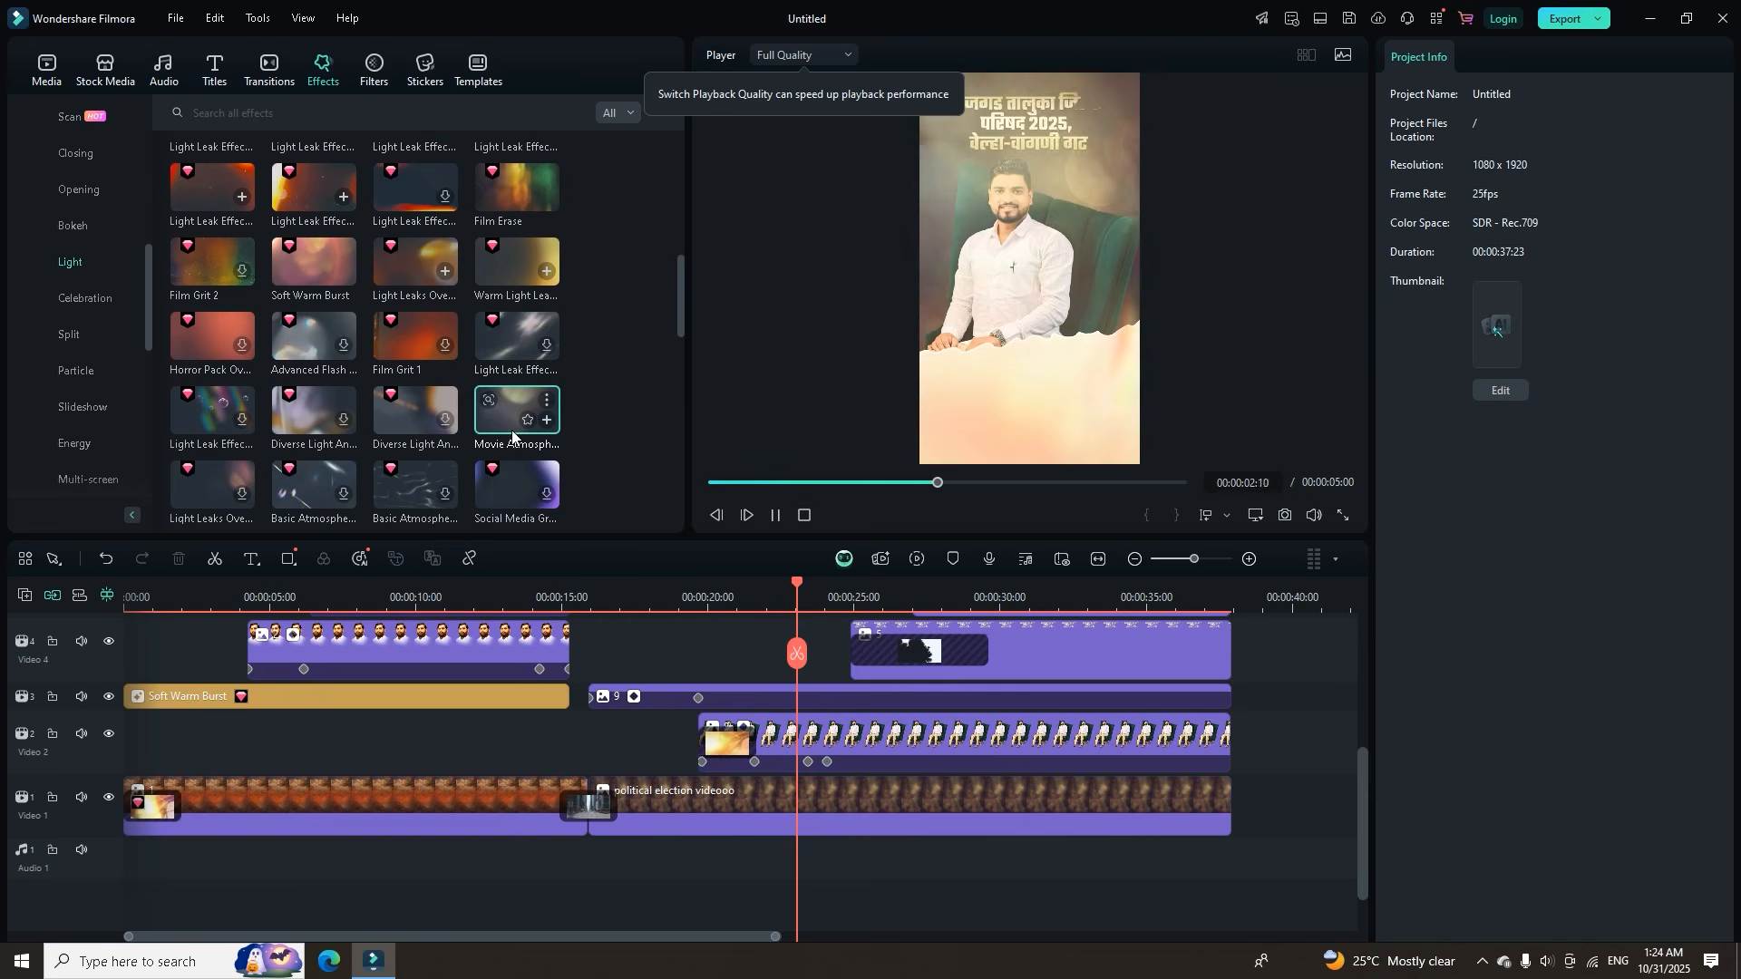
{"action": "scroll", "coordinate": [382, 493], "scroll_direction": "down", "scroll_amount": 1}
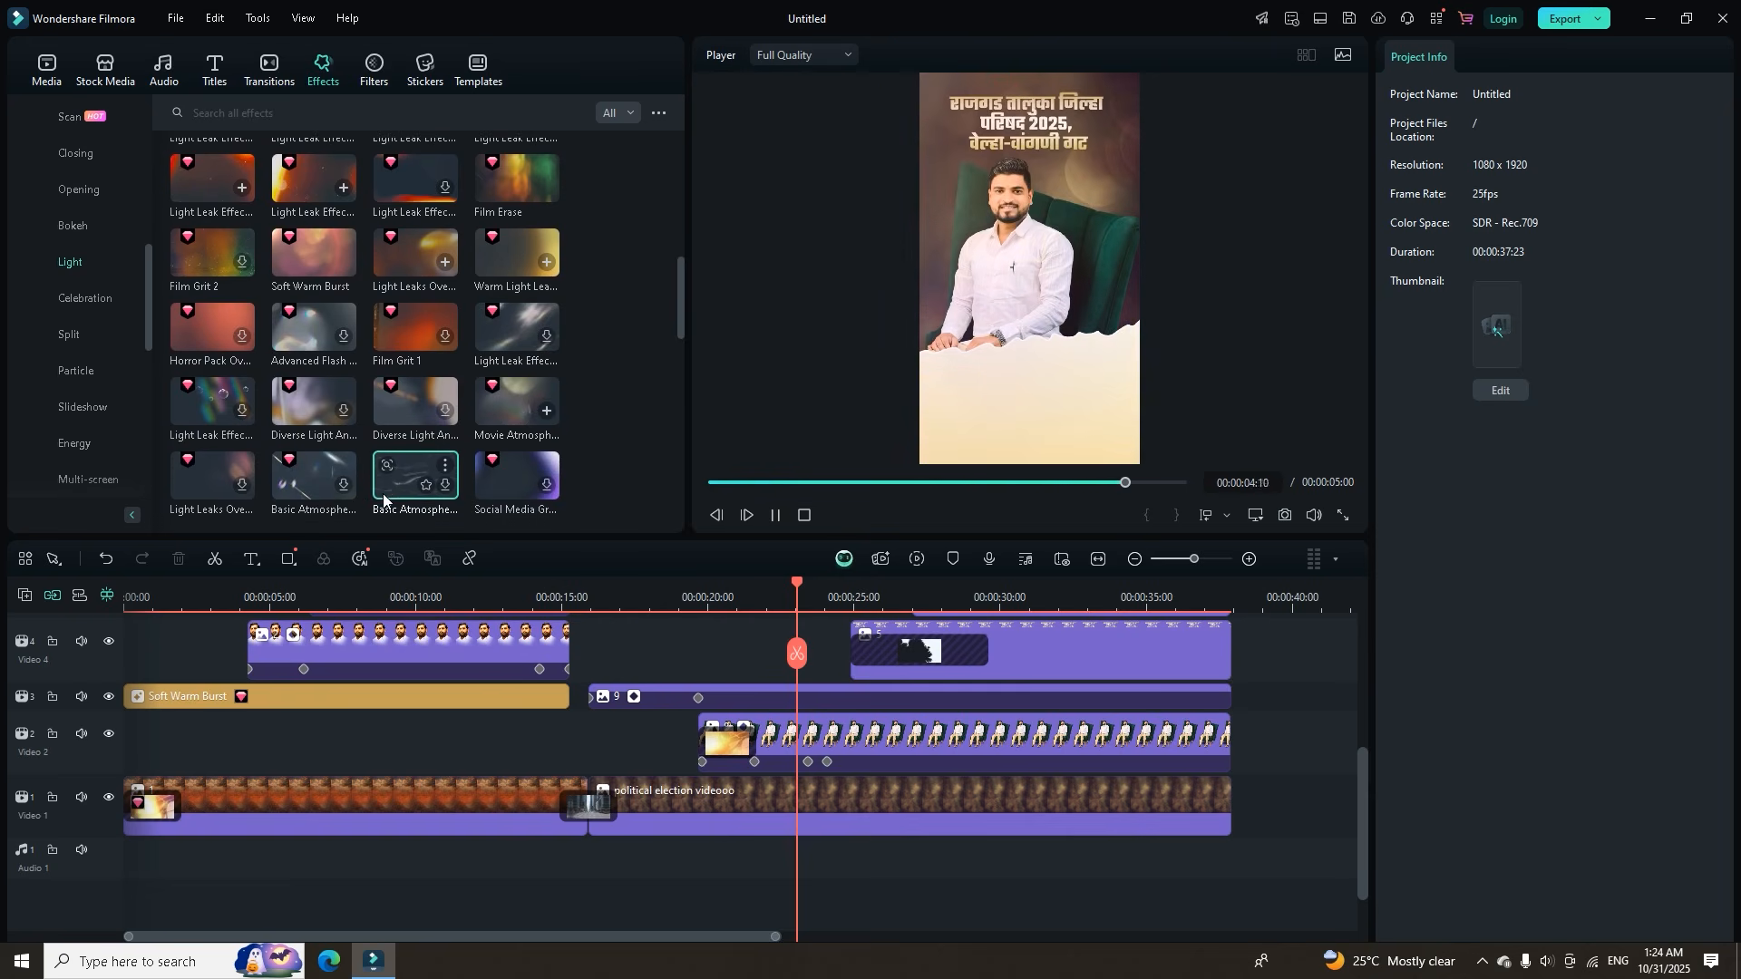
{"action": "left_click_drag", "start_coordinate": [406, 504], "coordinate": [689, 773]}
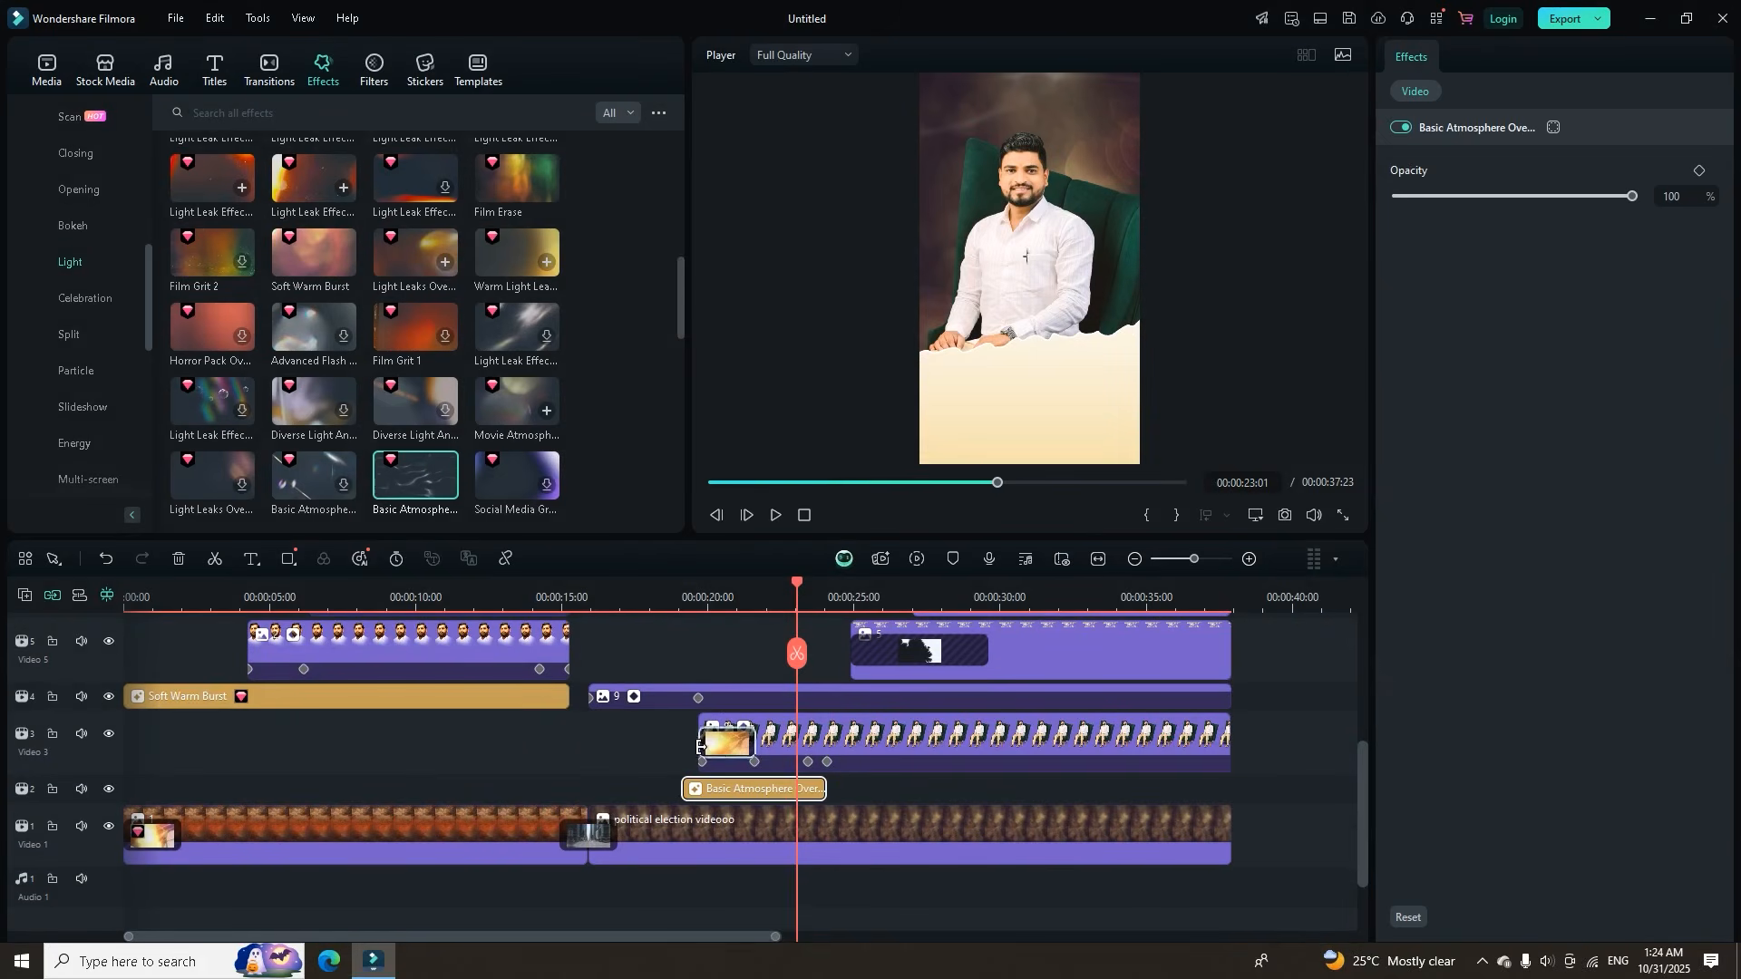
{"action": "left_click_drag", "start_coordinate": [680, 788], "coordinate": [589, 789]}
{"action": "left_click_drag", "start_coordinate": [824, 785], "coordinate": [1228, 814]}
Play from just before the second scene to 00:00:28:09 to review the Basic Atmosphere Overlay 04.
{"action": "left_click", "coordinate": [571, 598]}
{"action": "key", "text": "space"}
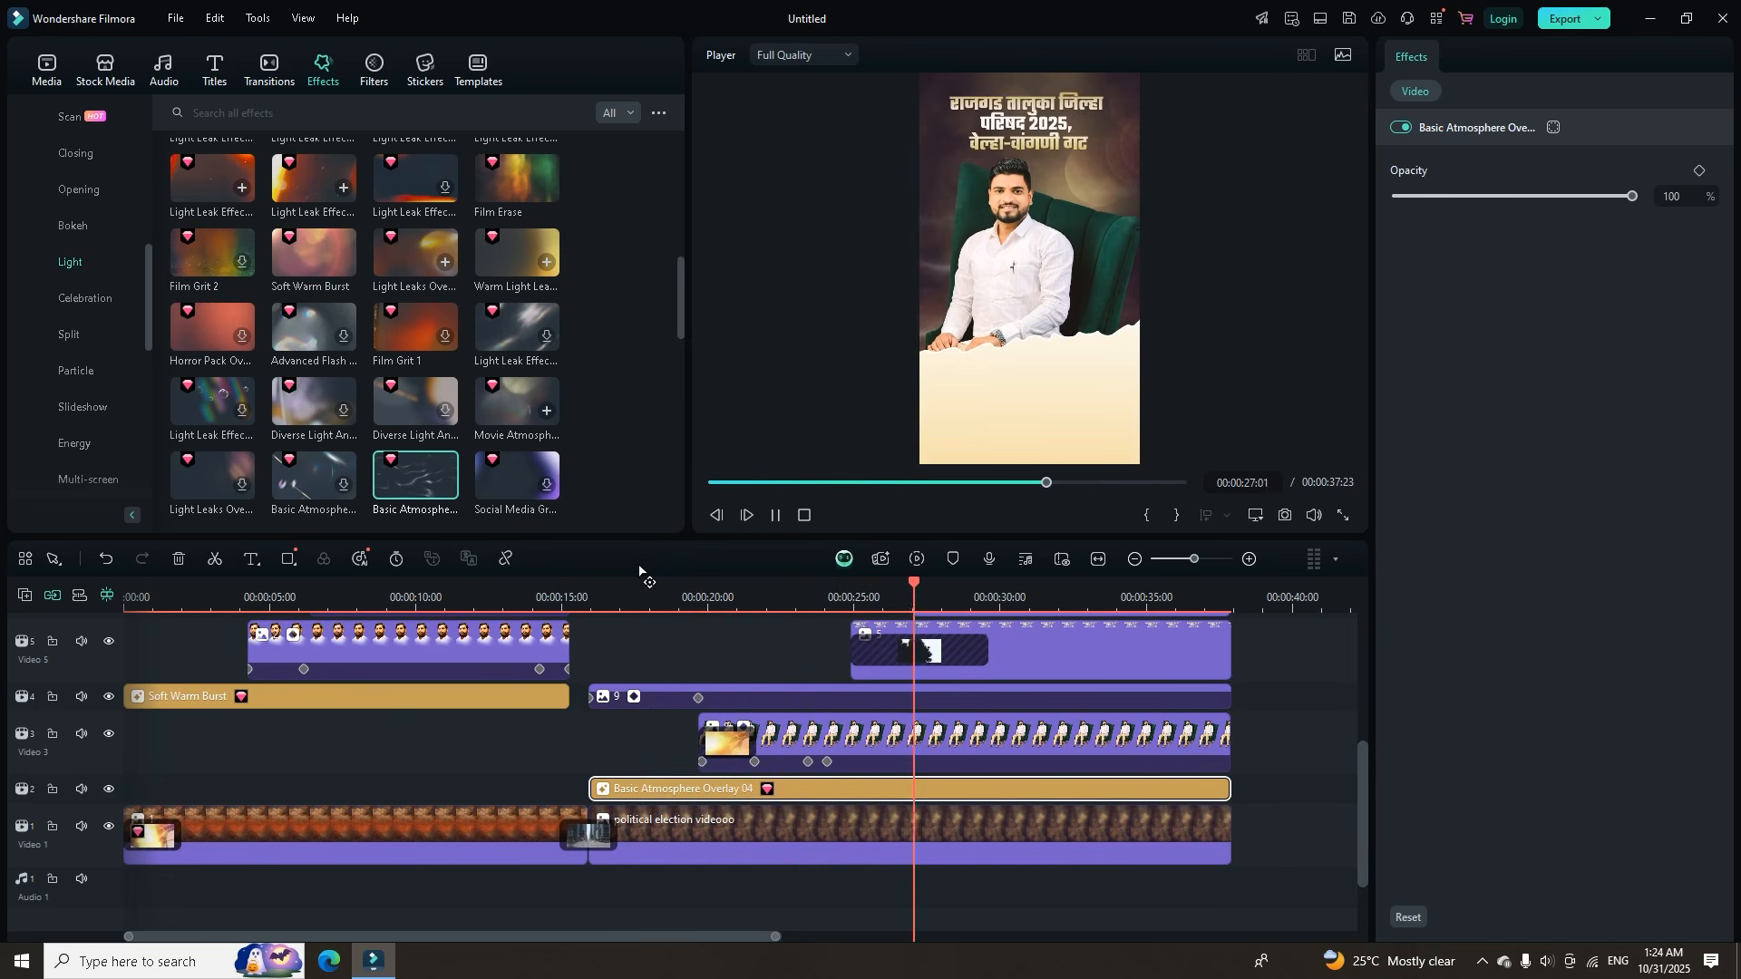
{"action": "key", "text": "space"}
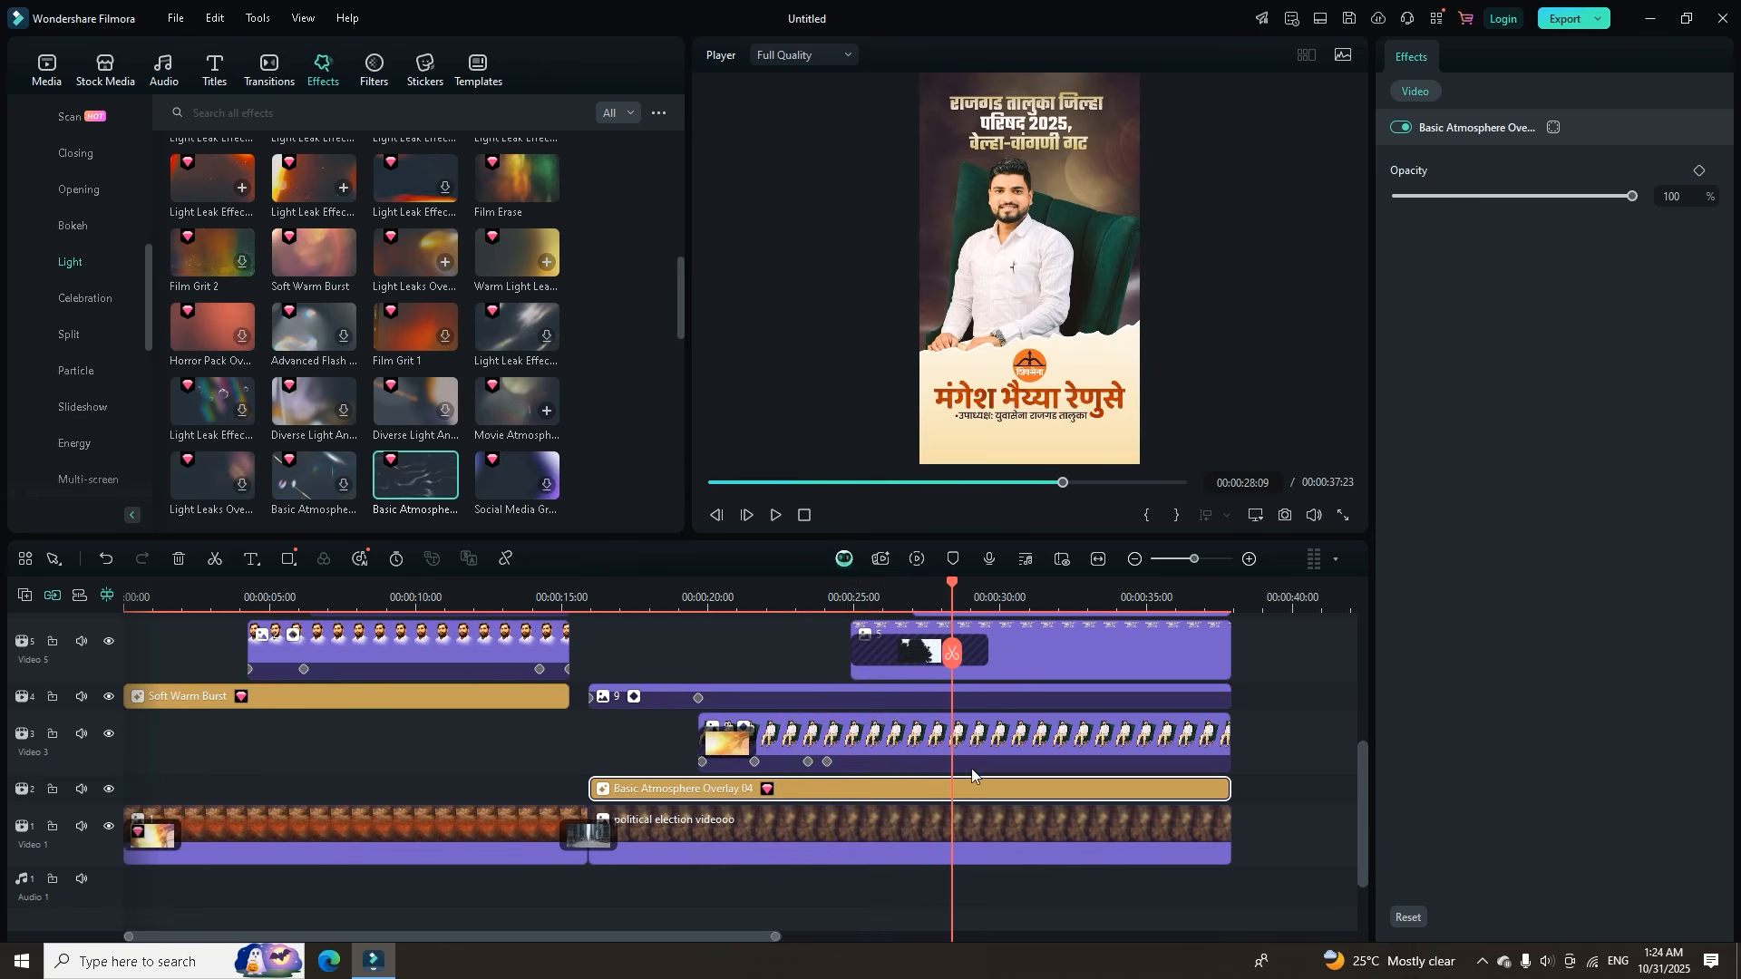
Keyframe the torn-paper clip at 100 opacity at 00:00:28:09 and at a vertical position of -68 px at 00:00:32:07.
{"action": "scroll", "coordinate": [979, 730], "scroll_direction": "up", "scroll_amount": 3}
{"action": "scroll", "coordinate": [979, 727], "scroll_direction": "down", "scroll_amount": 2}
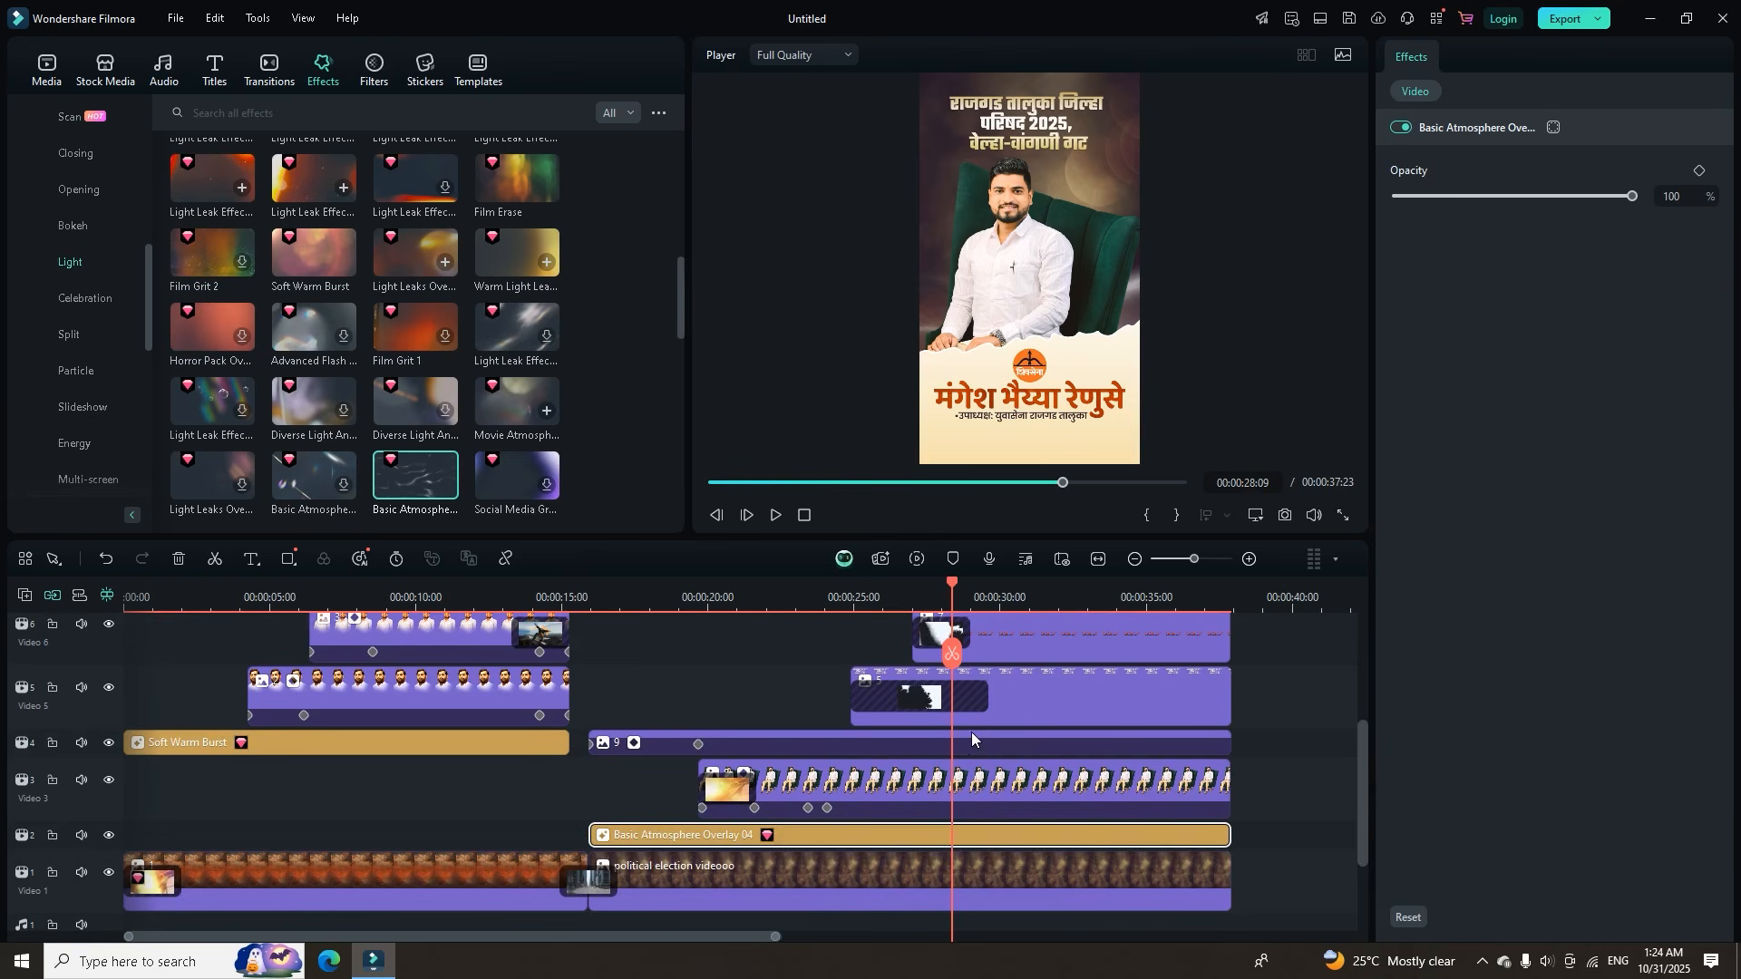
{"action": "left_click", "coordinate": [961, 738]}
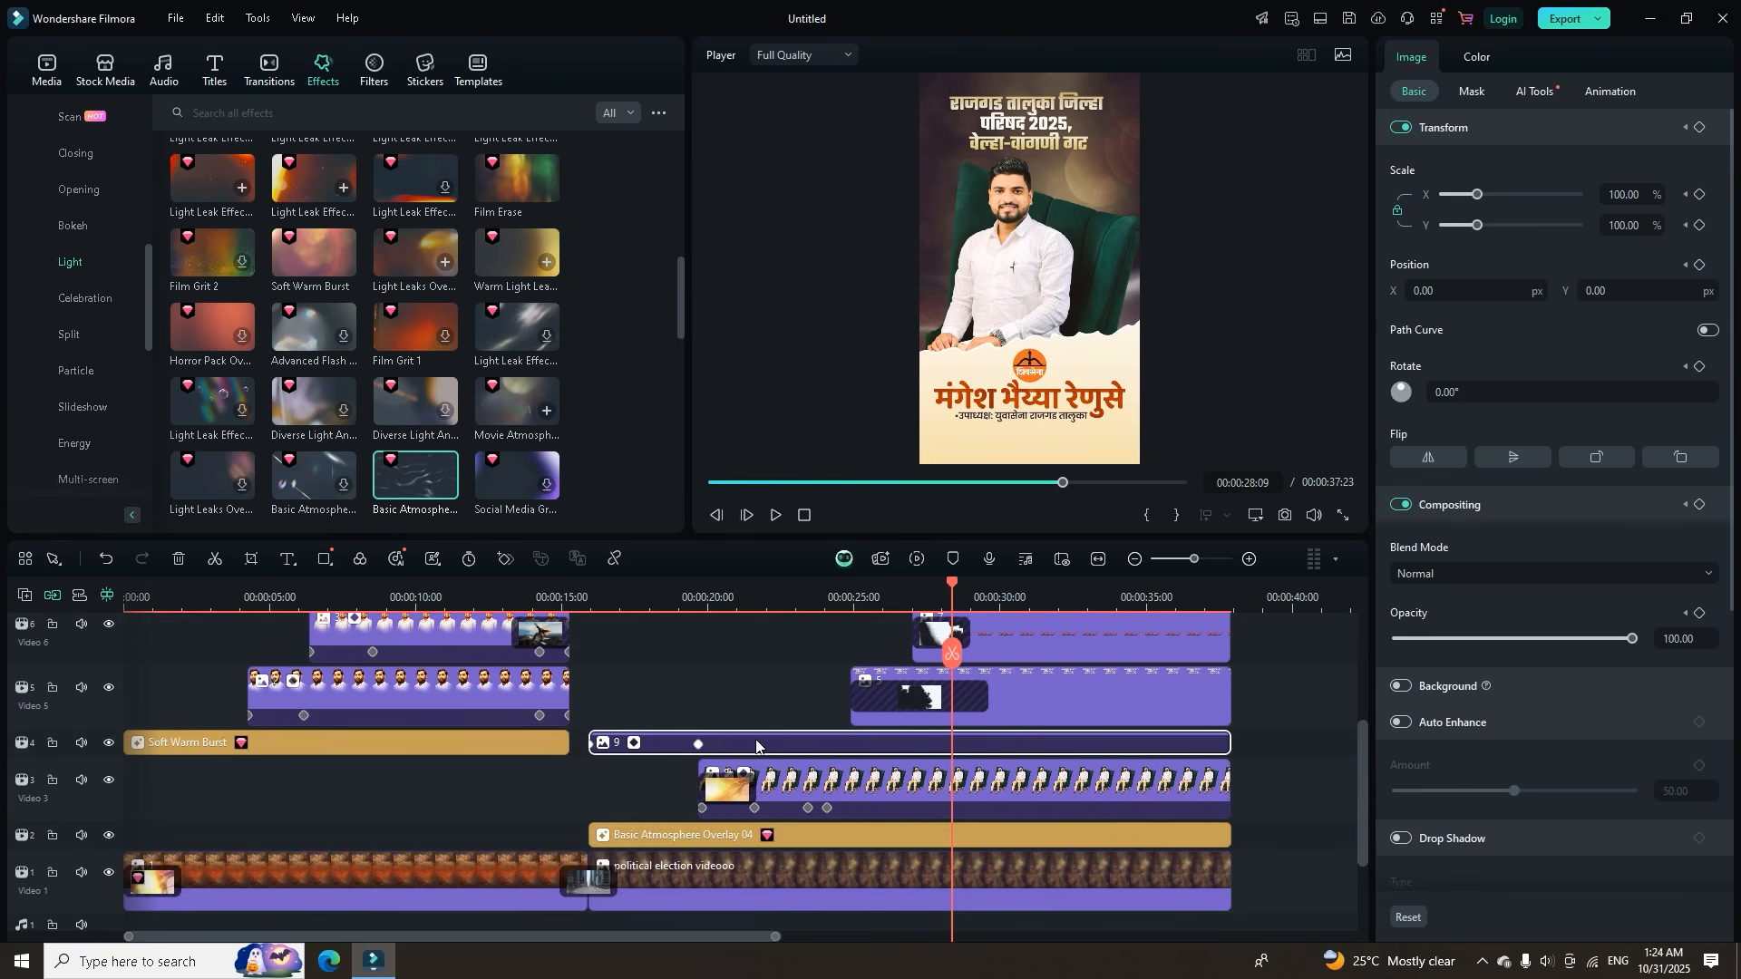
{"action": "left_click_drag", "start_coordinate": [1506, 646], "coordinate": [1725, 649]}
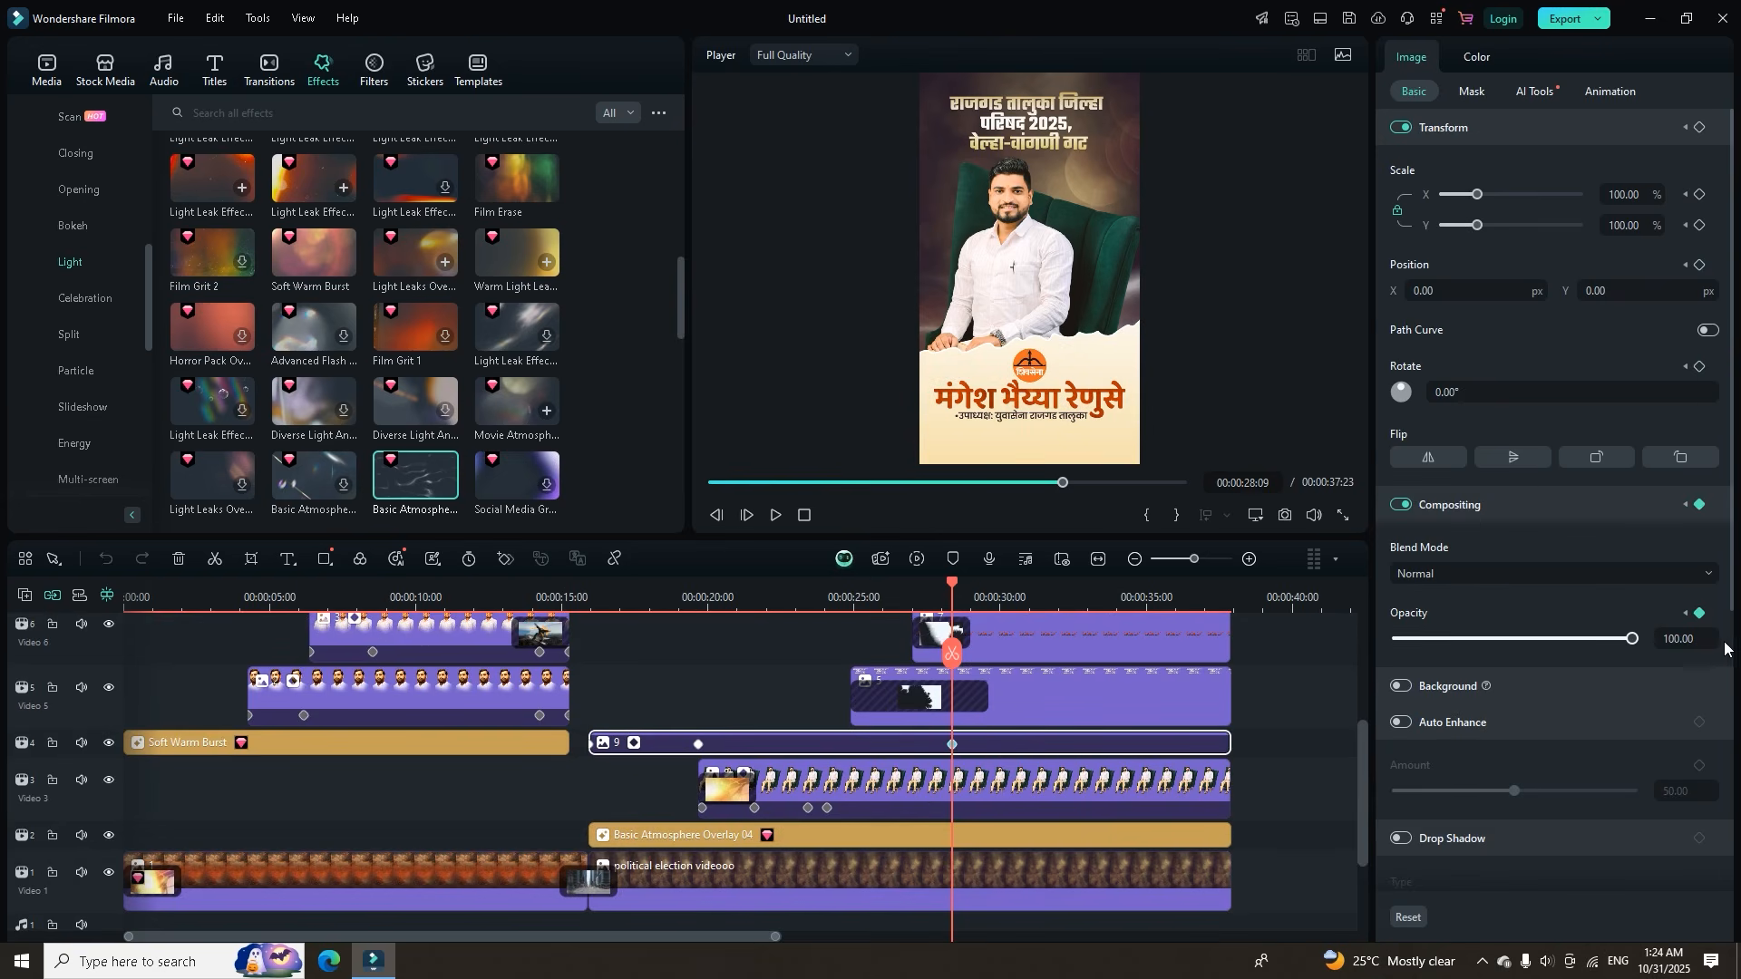
{"action": "left_click_drag", "start_coordinate": [950, 586], "coordinate": [1068, 605]}
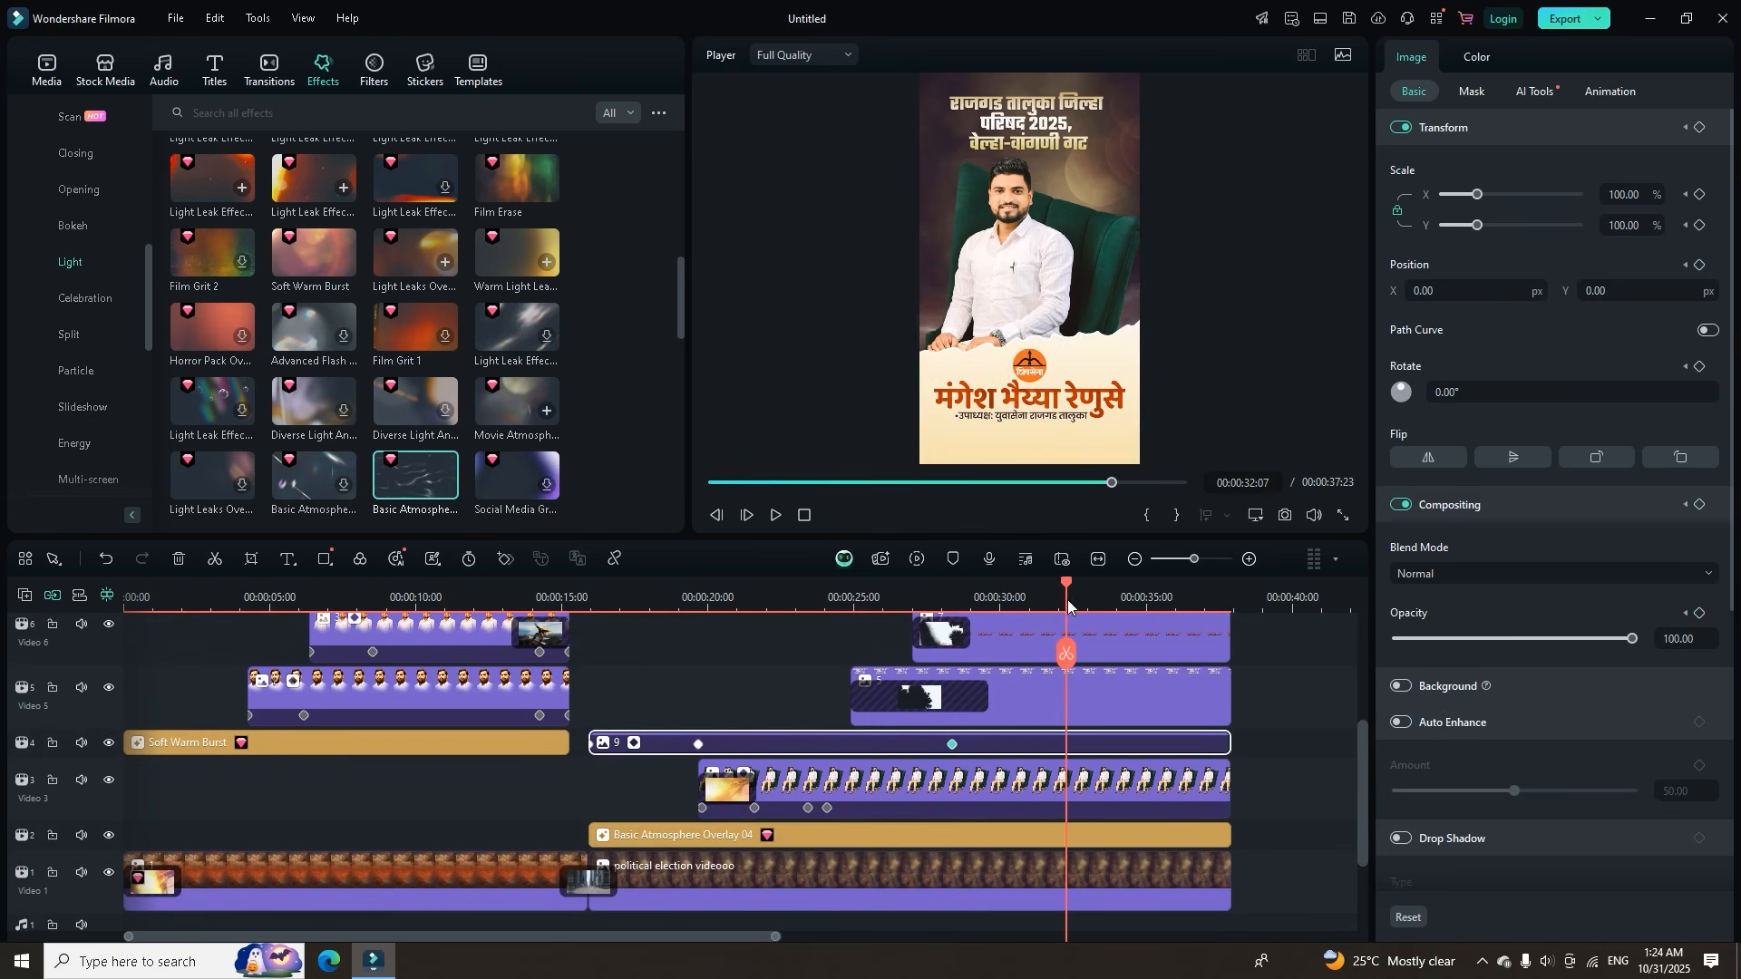
{"action": "left_click_drag", "start_coordinate": [1608, 291], "coordinate": [1557, 291]}
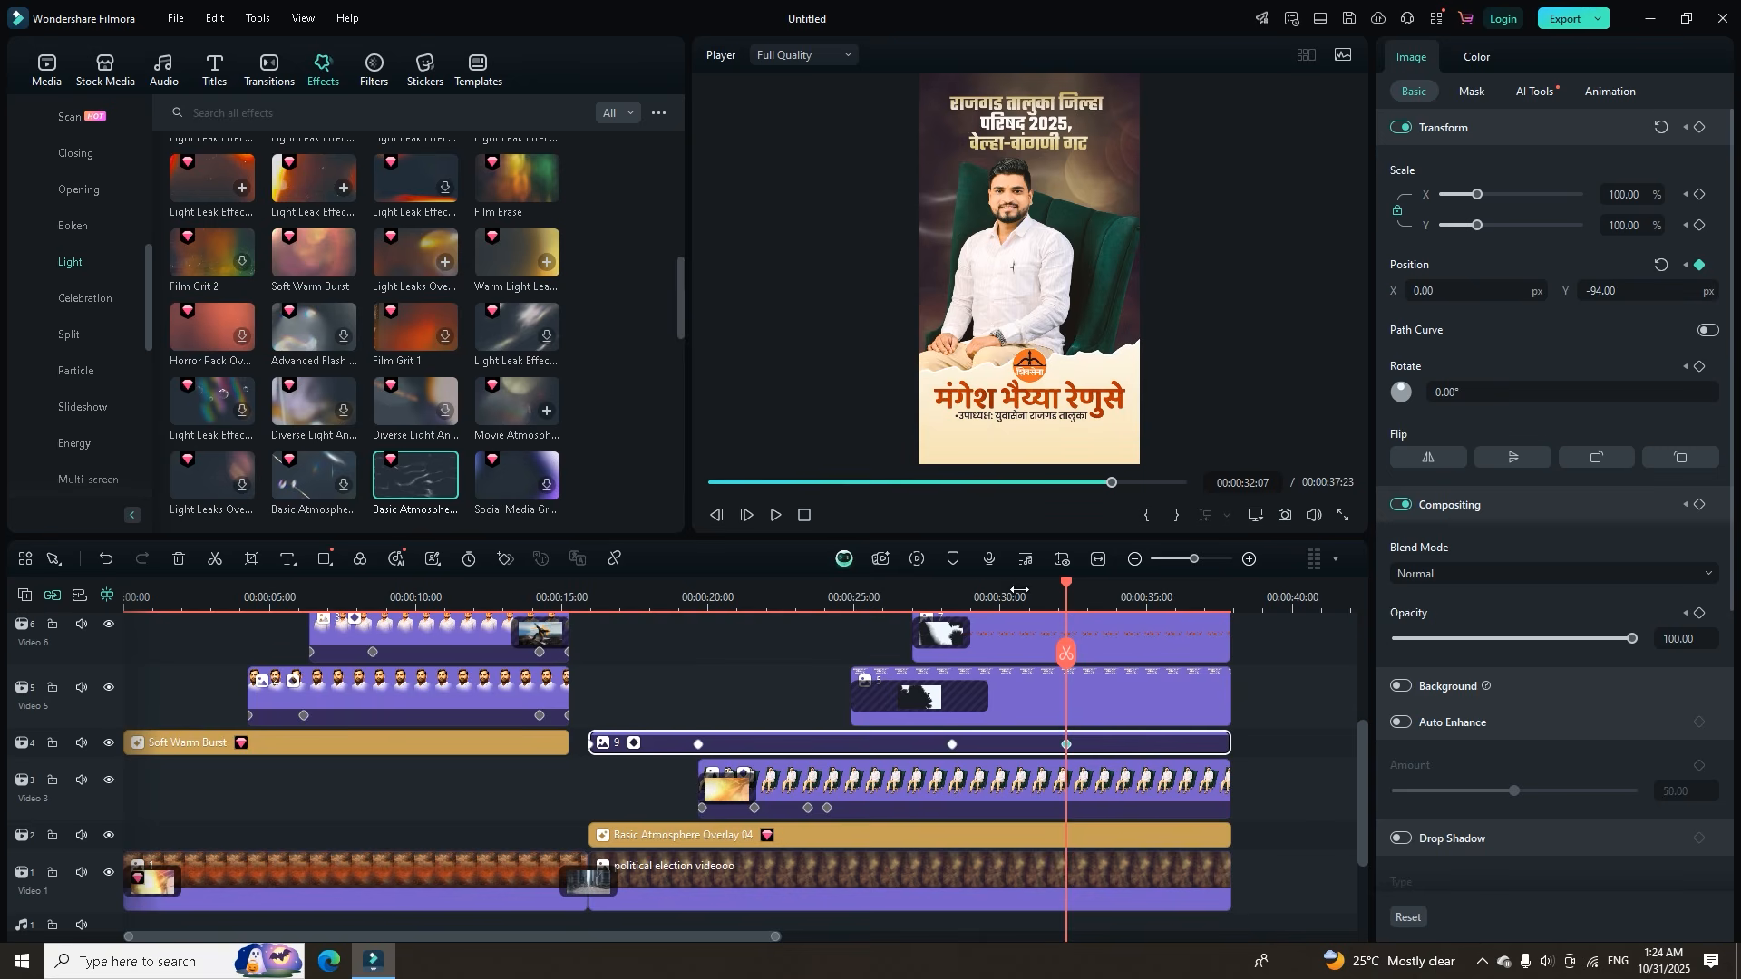
{"action": "left_click_drag", "start_coordinate": [1619, 293], "coordinate": [1659, 293]}
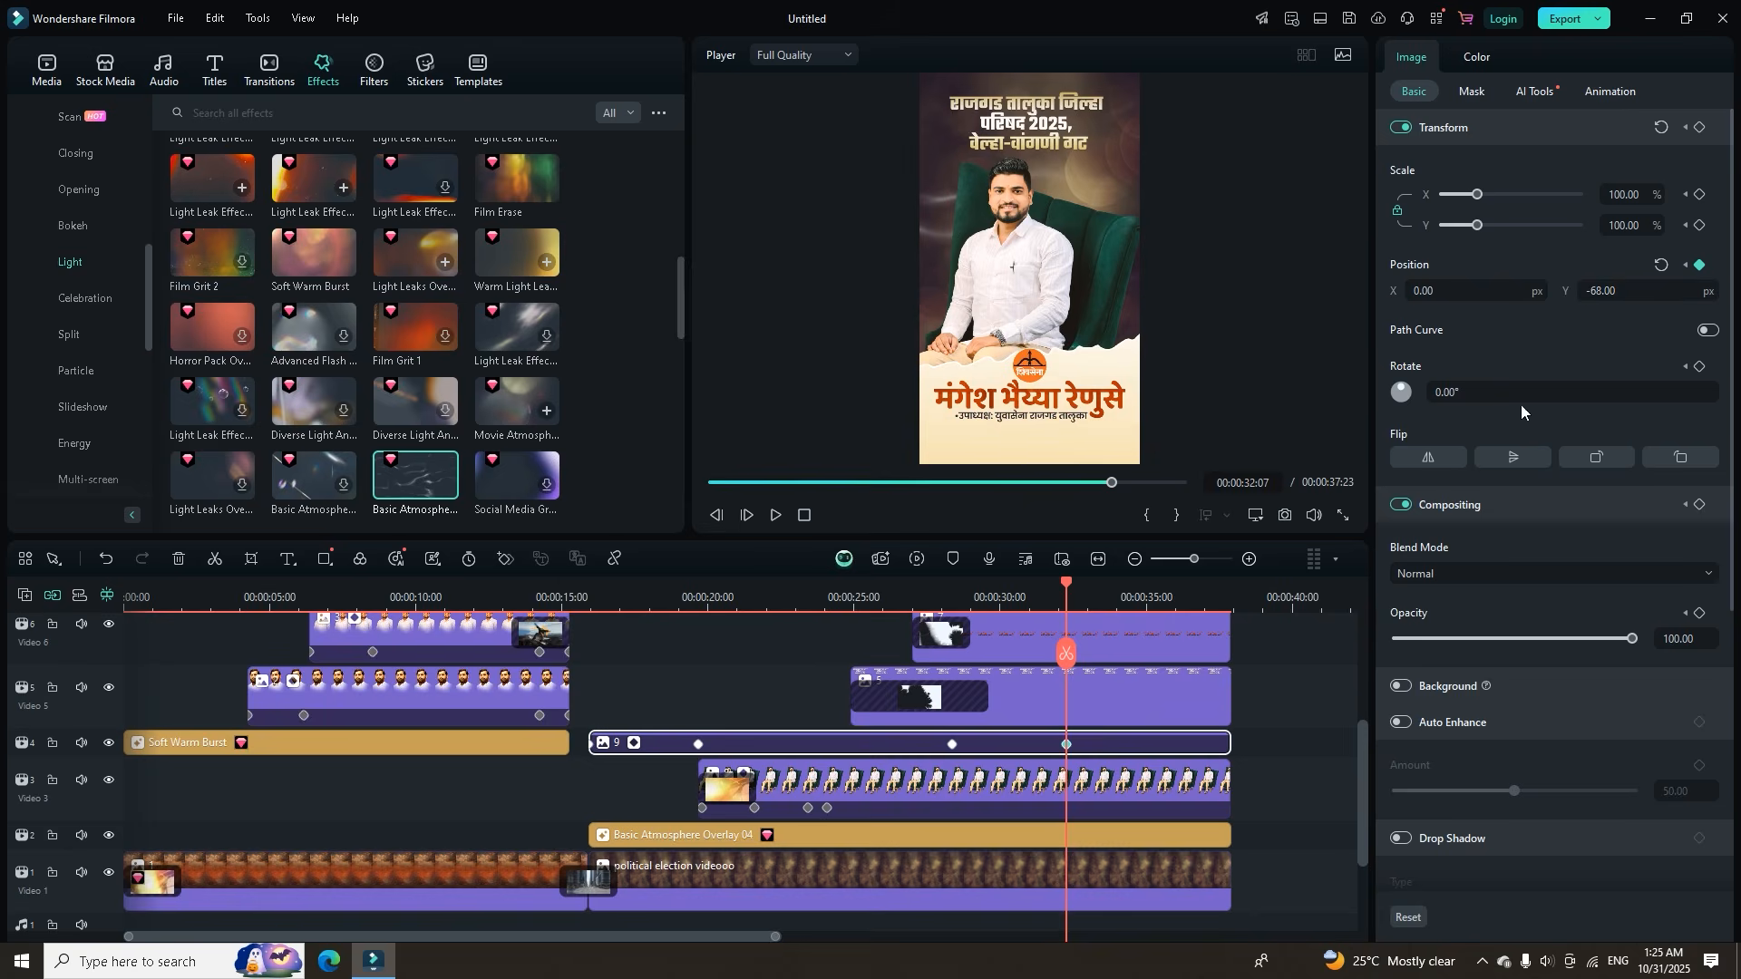
Keyframe the seated portrait clip at 00:00:29:17, enlarging it to 138.89% and moving it lower in the frame.
{"action": "scroll", "coordinate": [1068, 693], "scroll_direction": "up", "scroll_amount": 1}
{"action": "left_click", "coordinate": [1101, 826]}
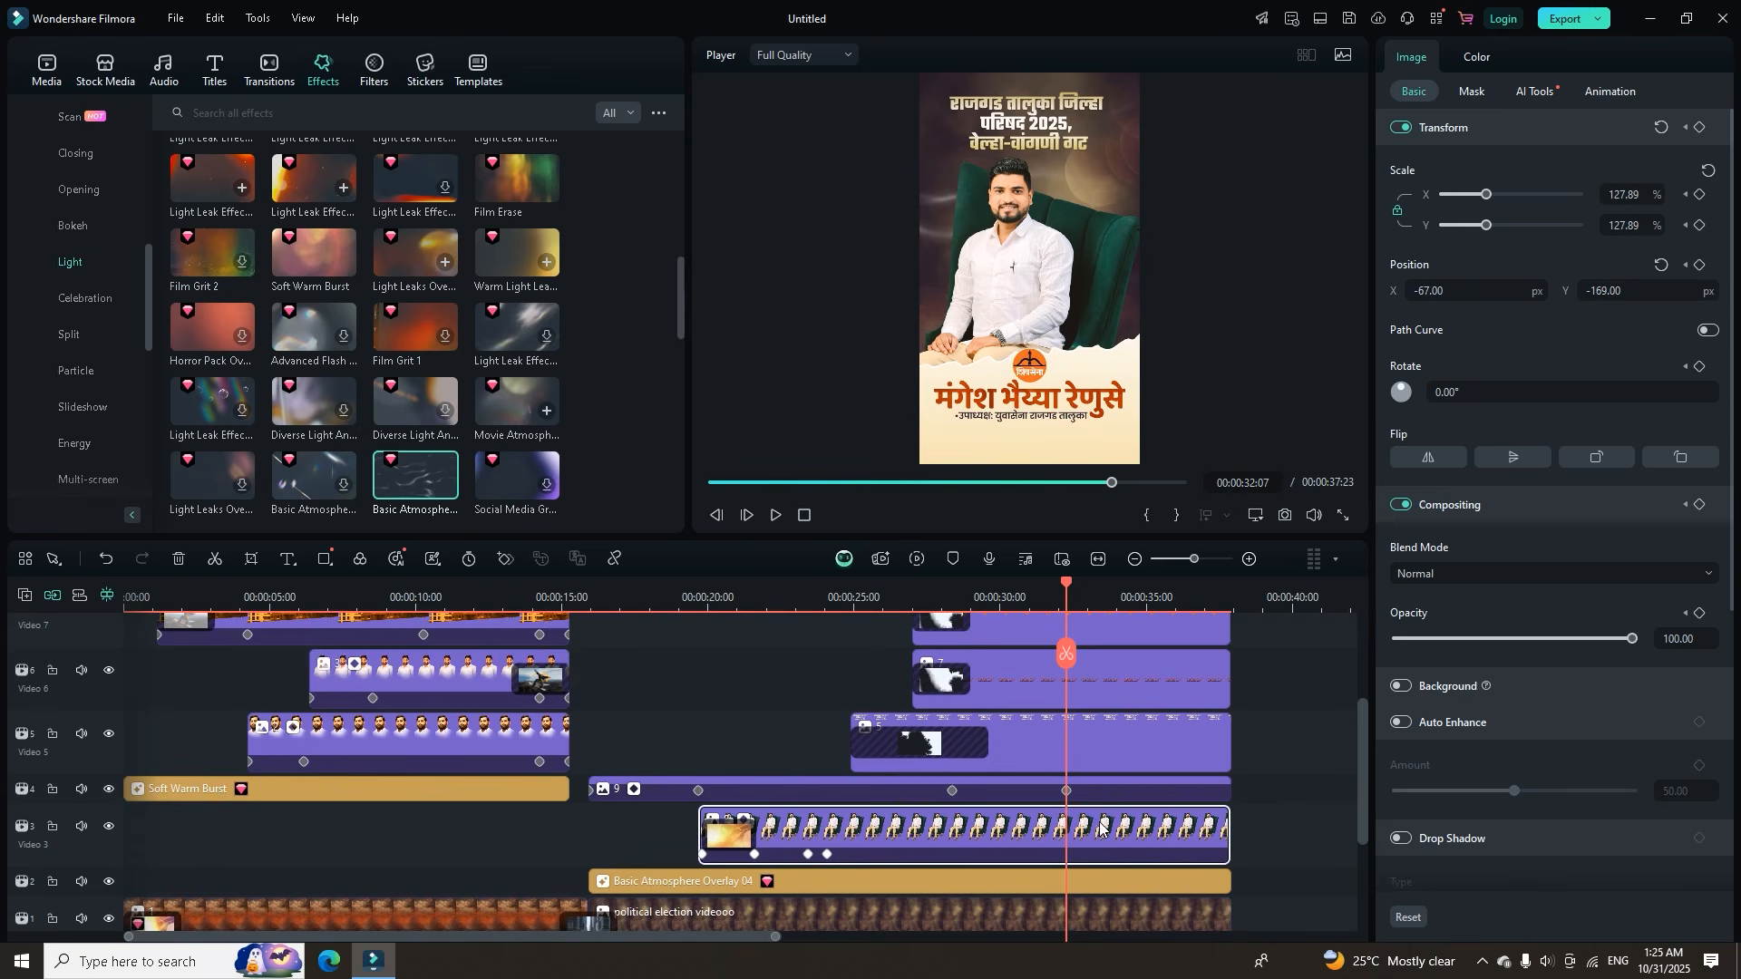
{"action": "left_click_drag", "start_coordinate": [1068, 584], "coordinate": [991, 585]}
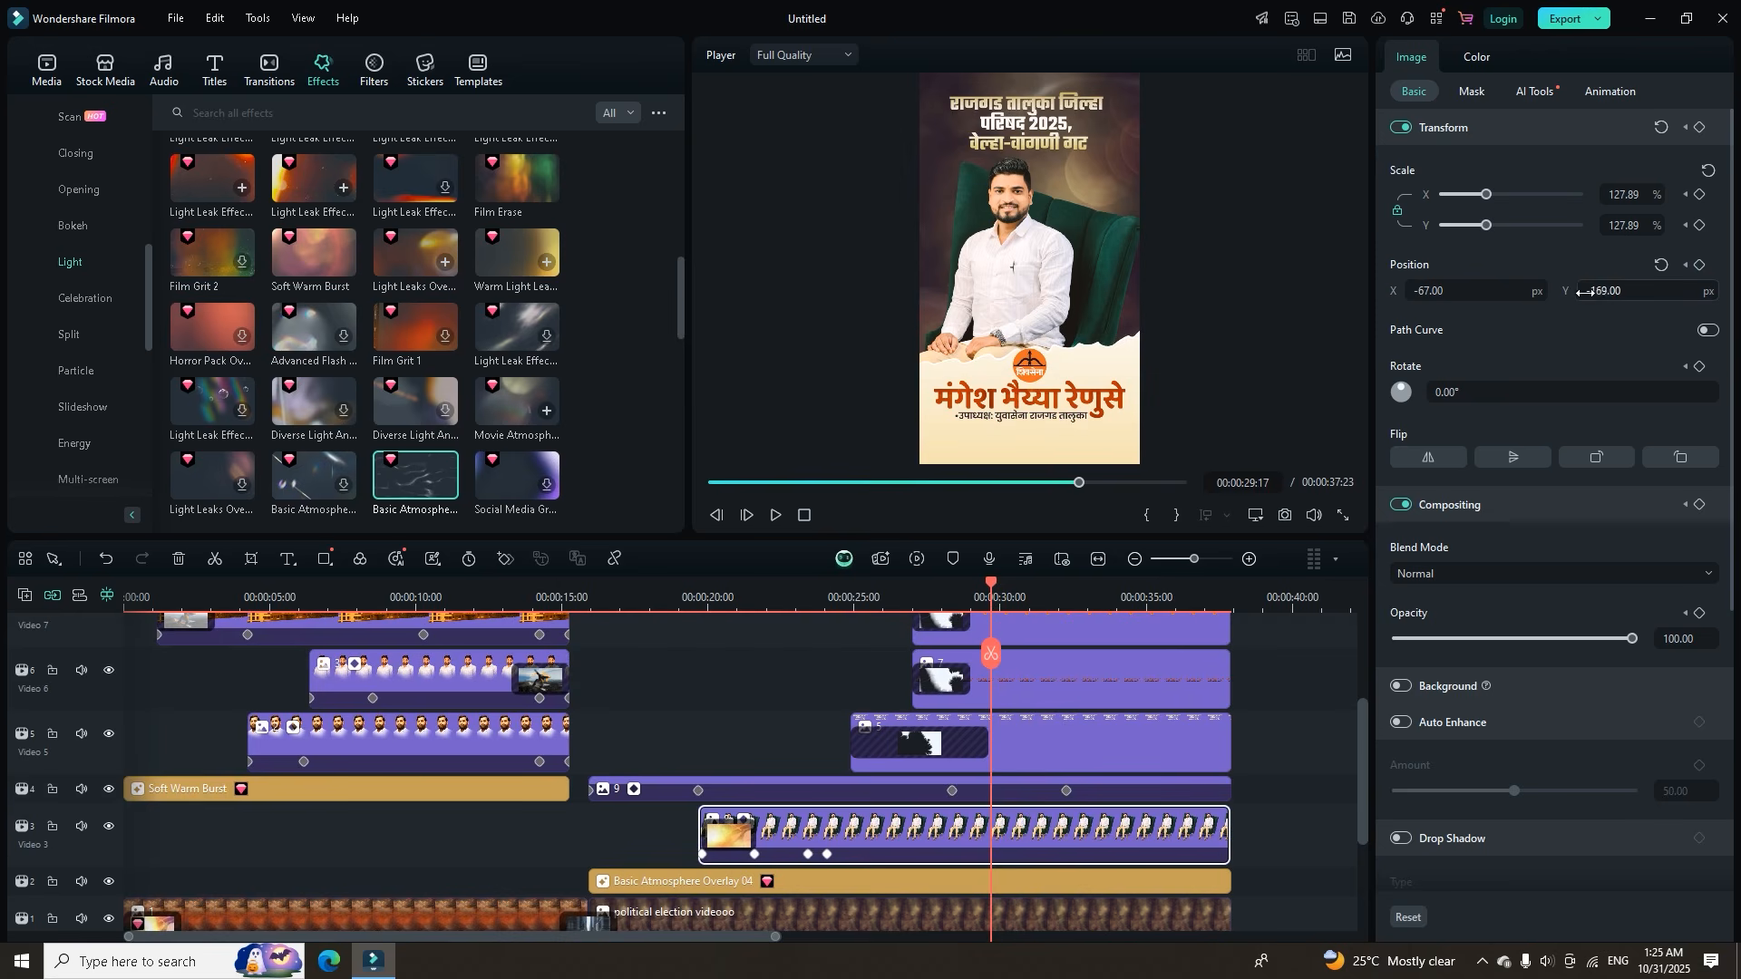
{"action": "left_click_drag", "start_coordinate": [1603, 292], "coordinate": [1590, 292]}
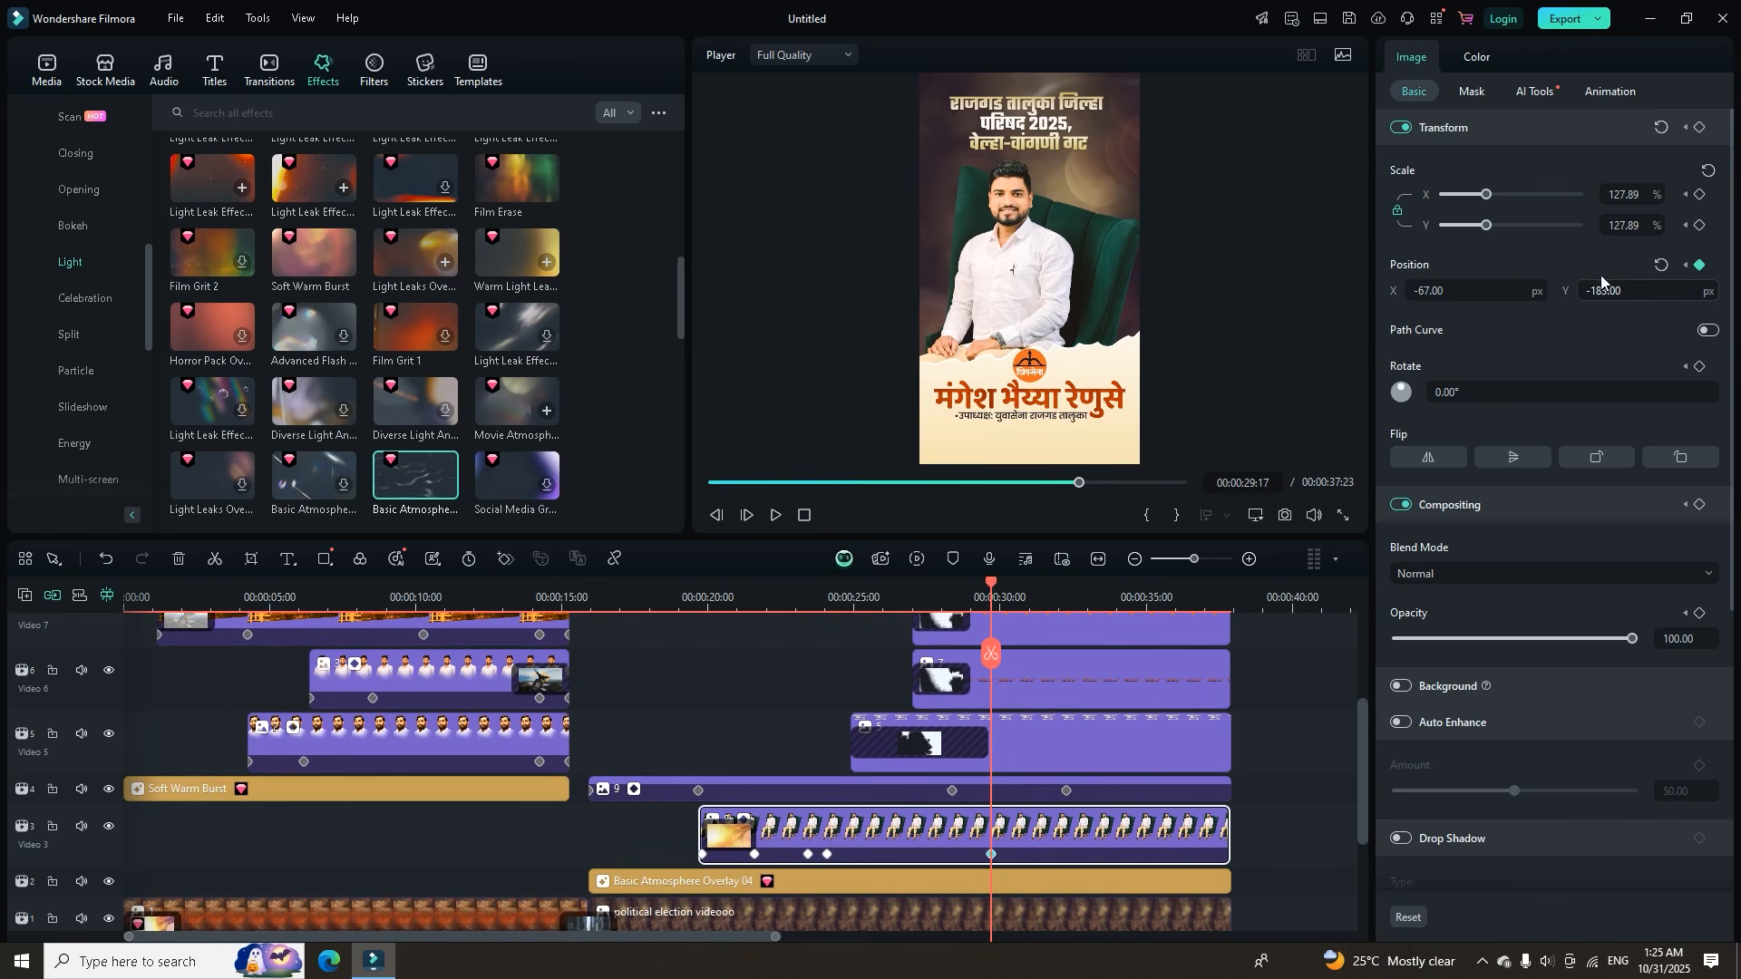
{"action": "left_click_drag", "start_coordinate": [1614, 194], "coordinate": [1625, 194]}
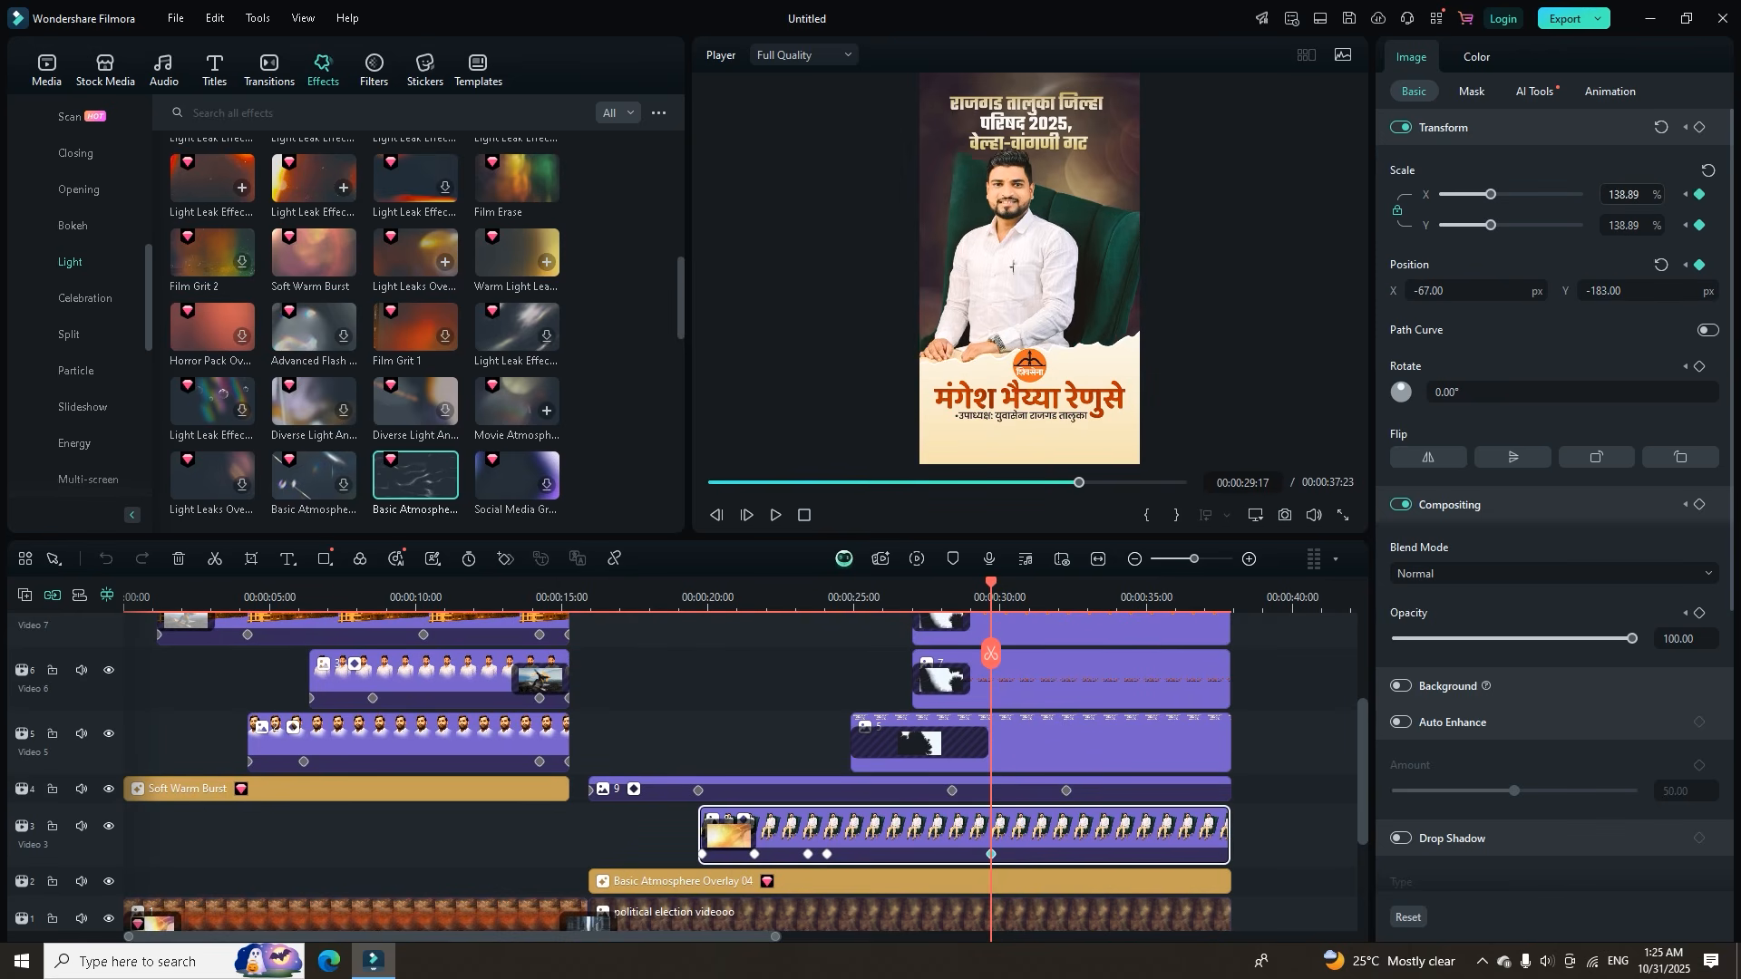
{"action": "left_click_drag", "start_coordinate": [1621, 288], "coordinate": [1572, 288]}
Play the whole video from the beginning in full screen to review both scenes, and return to the editor.
{"action": "left_click", "coordinate": [701, 600]}
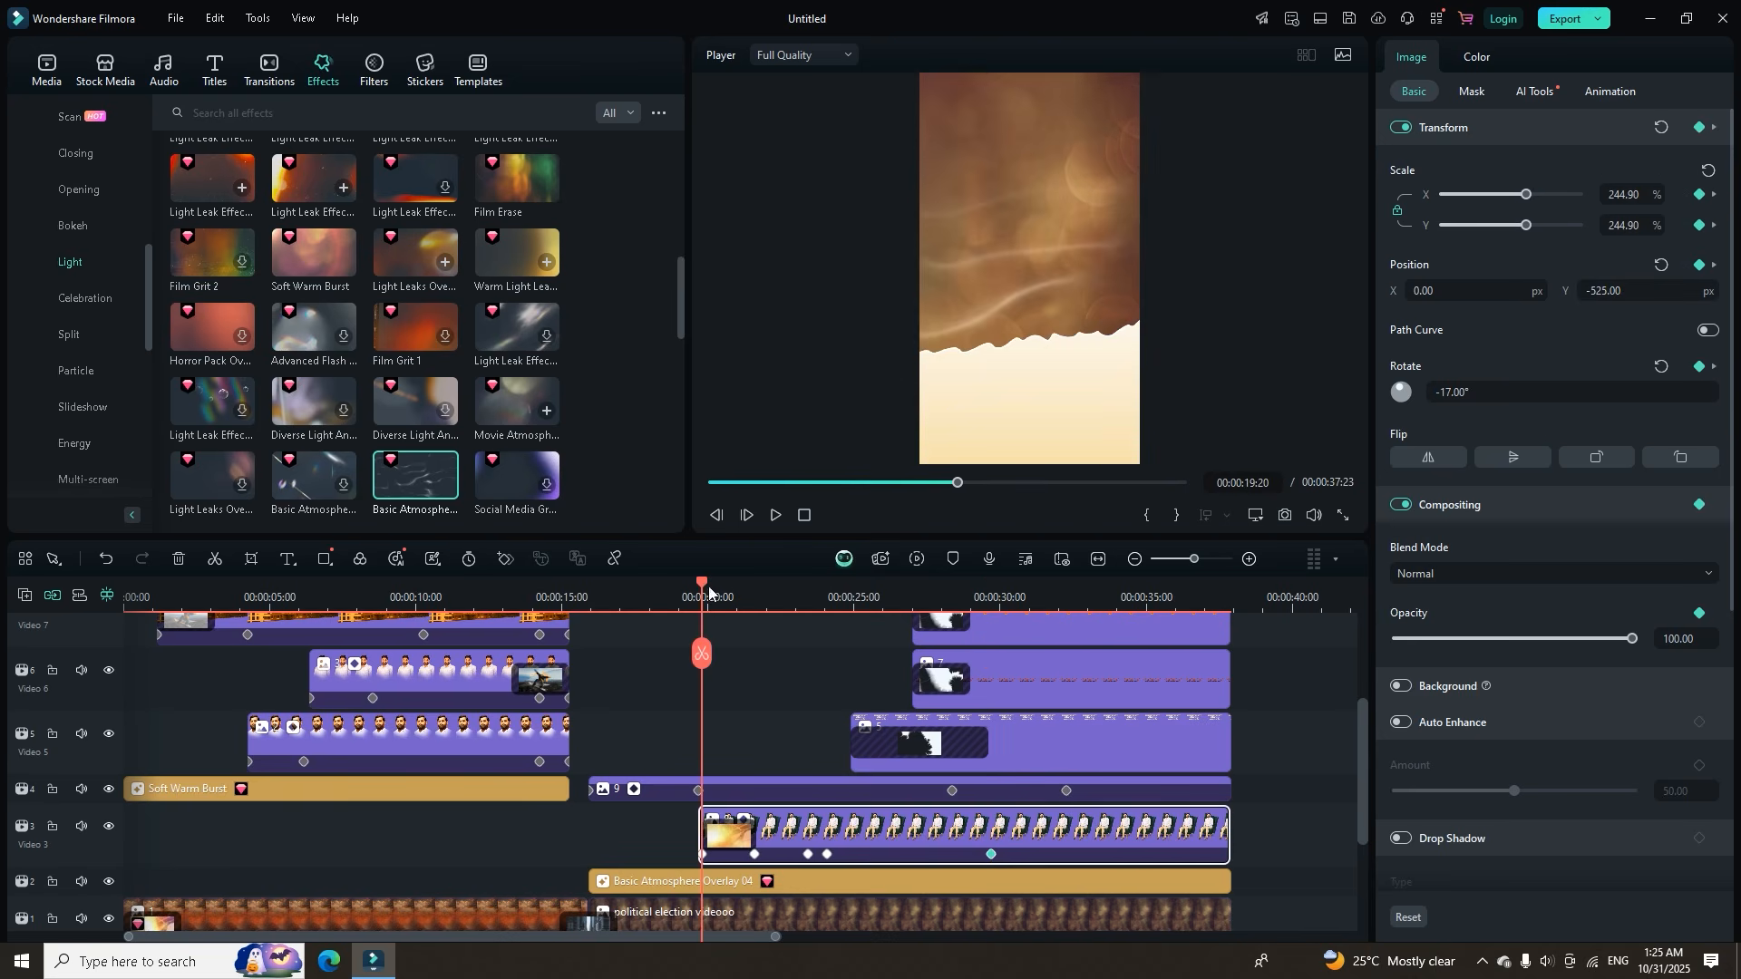
{"action": "left_click", "coordinate": [1343, 514]}
{"action": "left_click", "coordinate": [31, 929]}
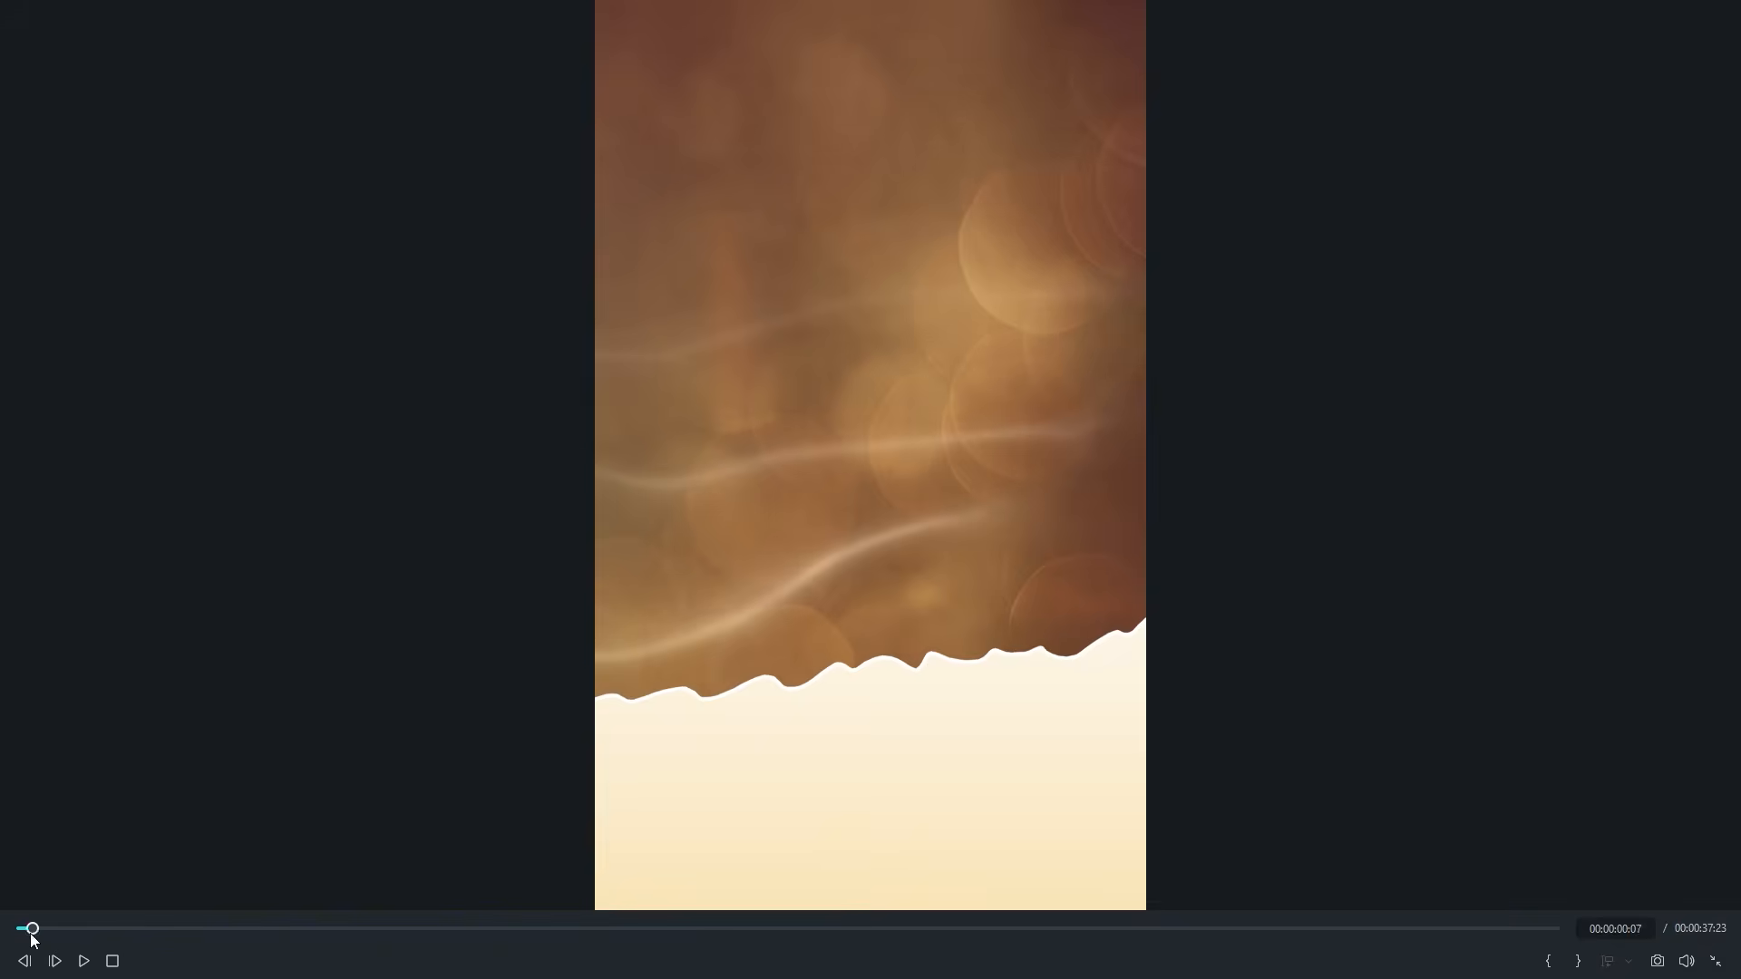
{"action": "key", "text": "space"}
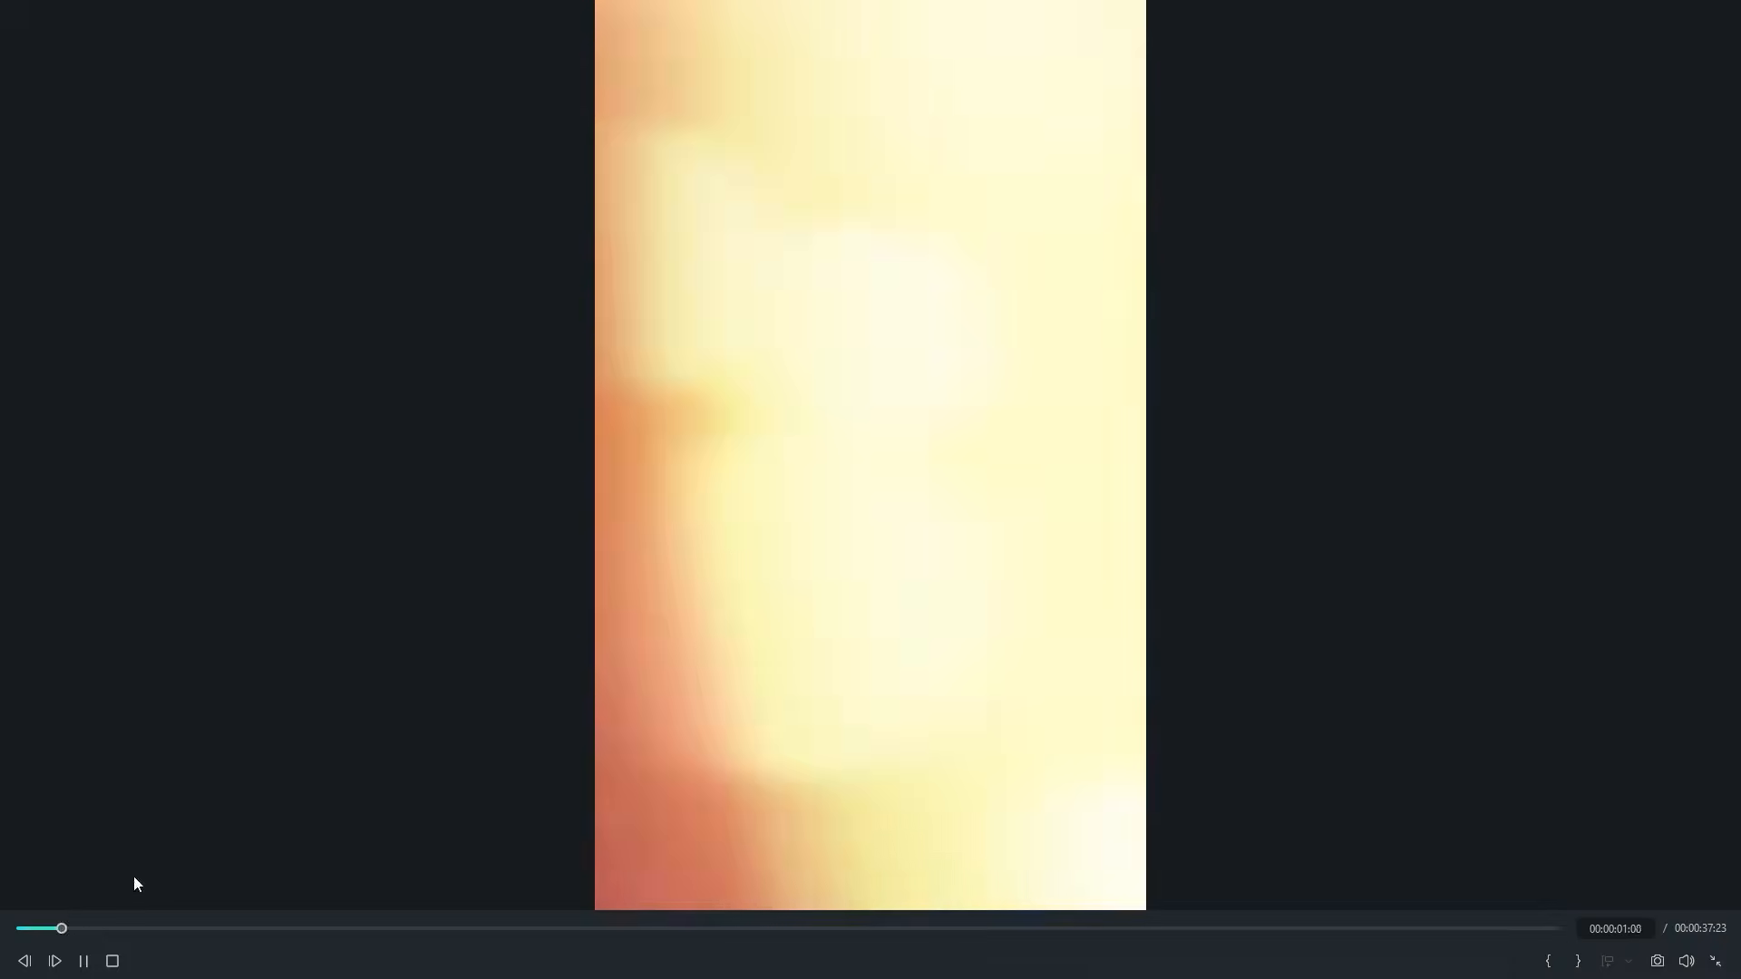
{"action": "left_click", "coordinate": [16, 929]}
{"action": "left_click", "coordinate": [17, 929]}
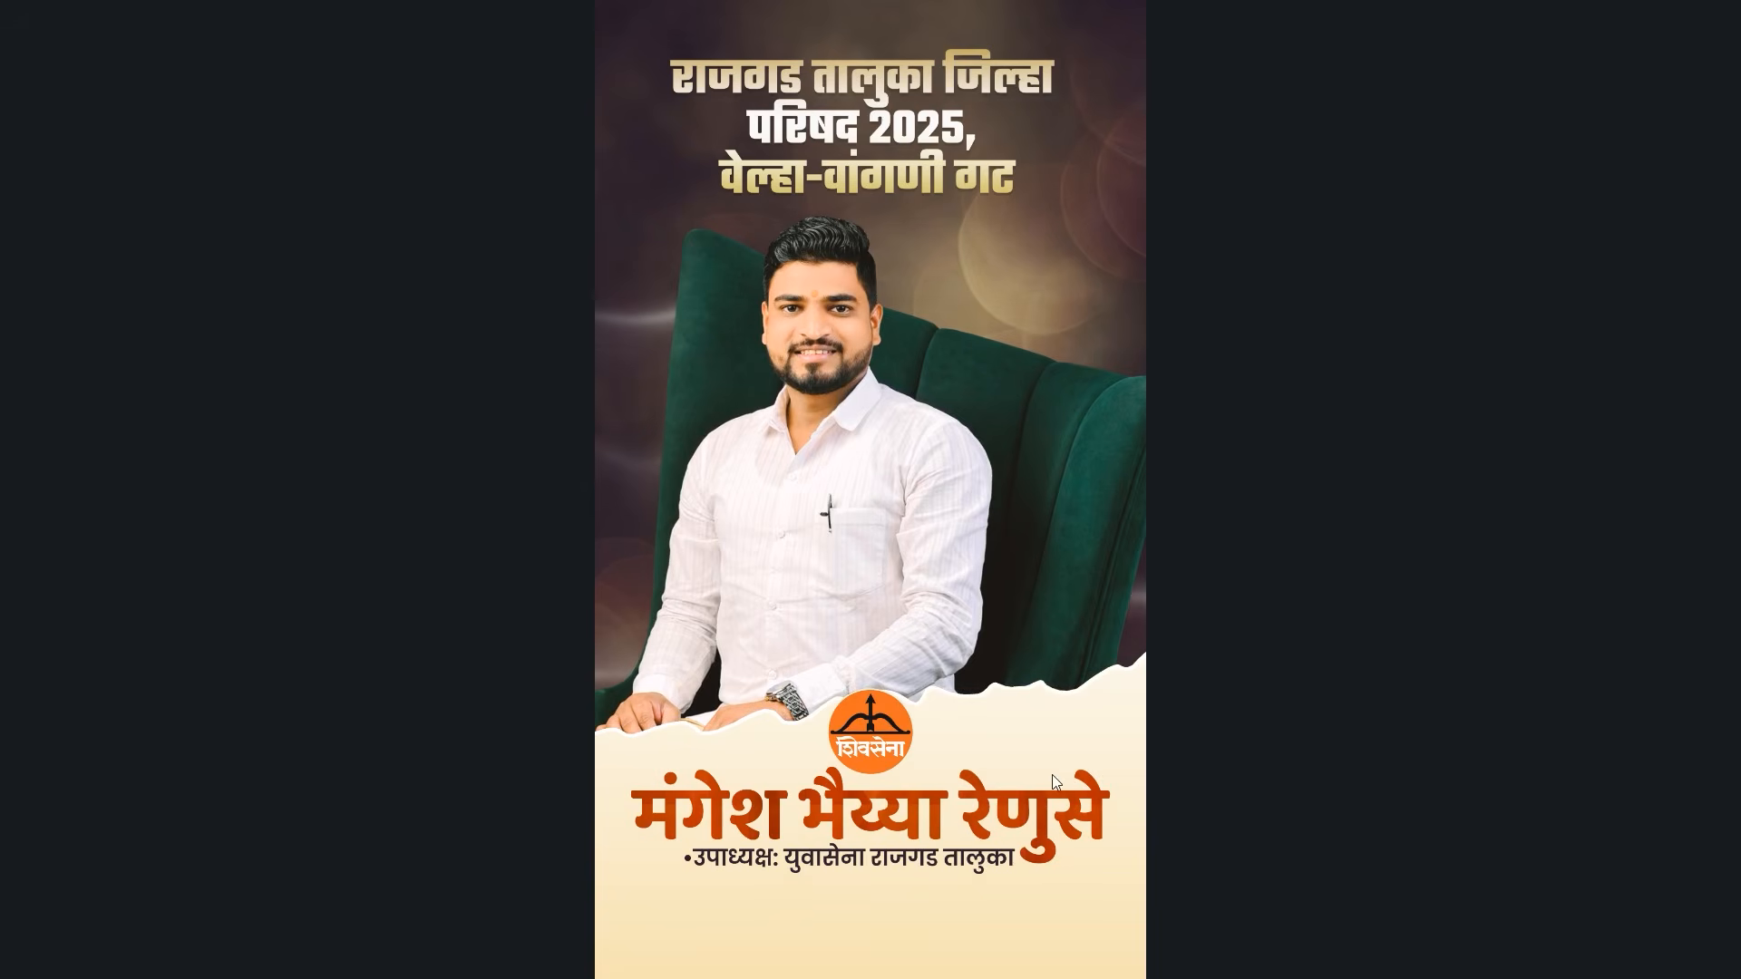
{"action": "mouse_move", "coordinate": [1256, 885]}
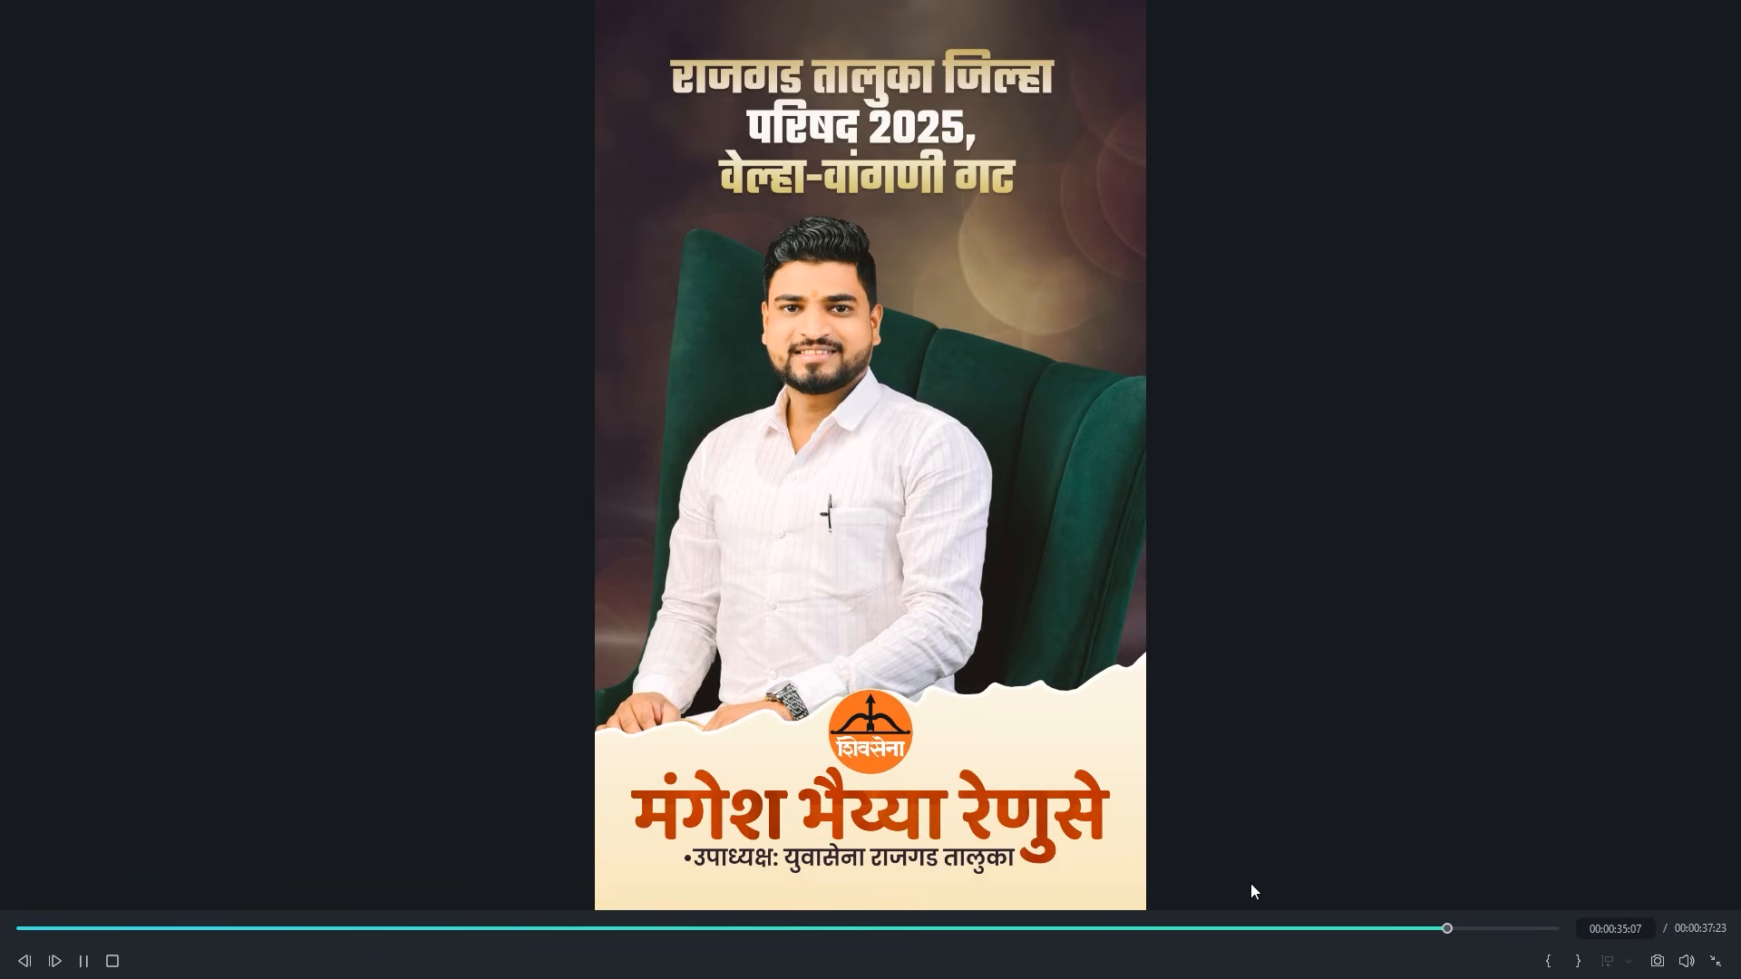
{"action": "left_click", "coordinate": [1708, 961]}
Return to the start of the timeline and browse the Zoom, Slides, Speed Blur and Split transitions.
{"action": "scroll", "coordinate": [1123, 818], "scroll_direction": "down", "scroll_amount": 2}
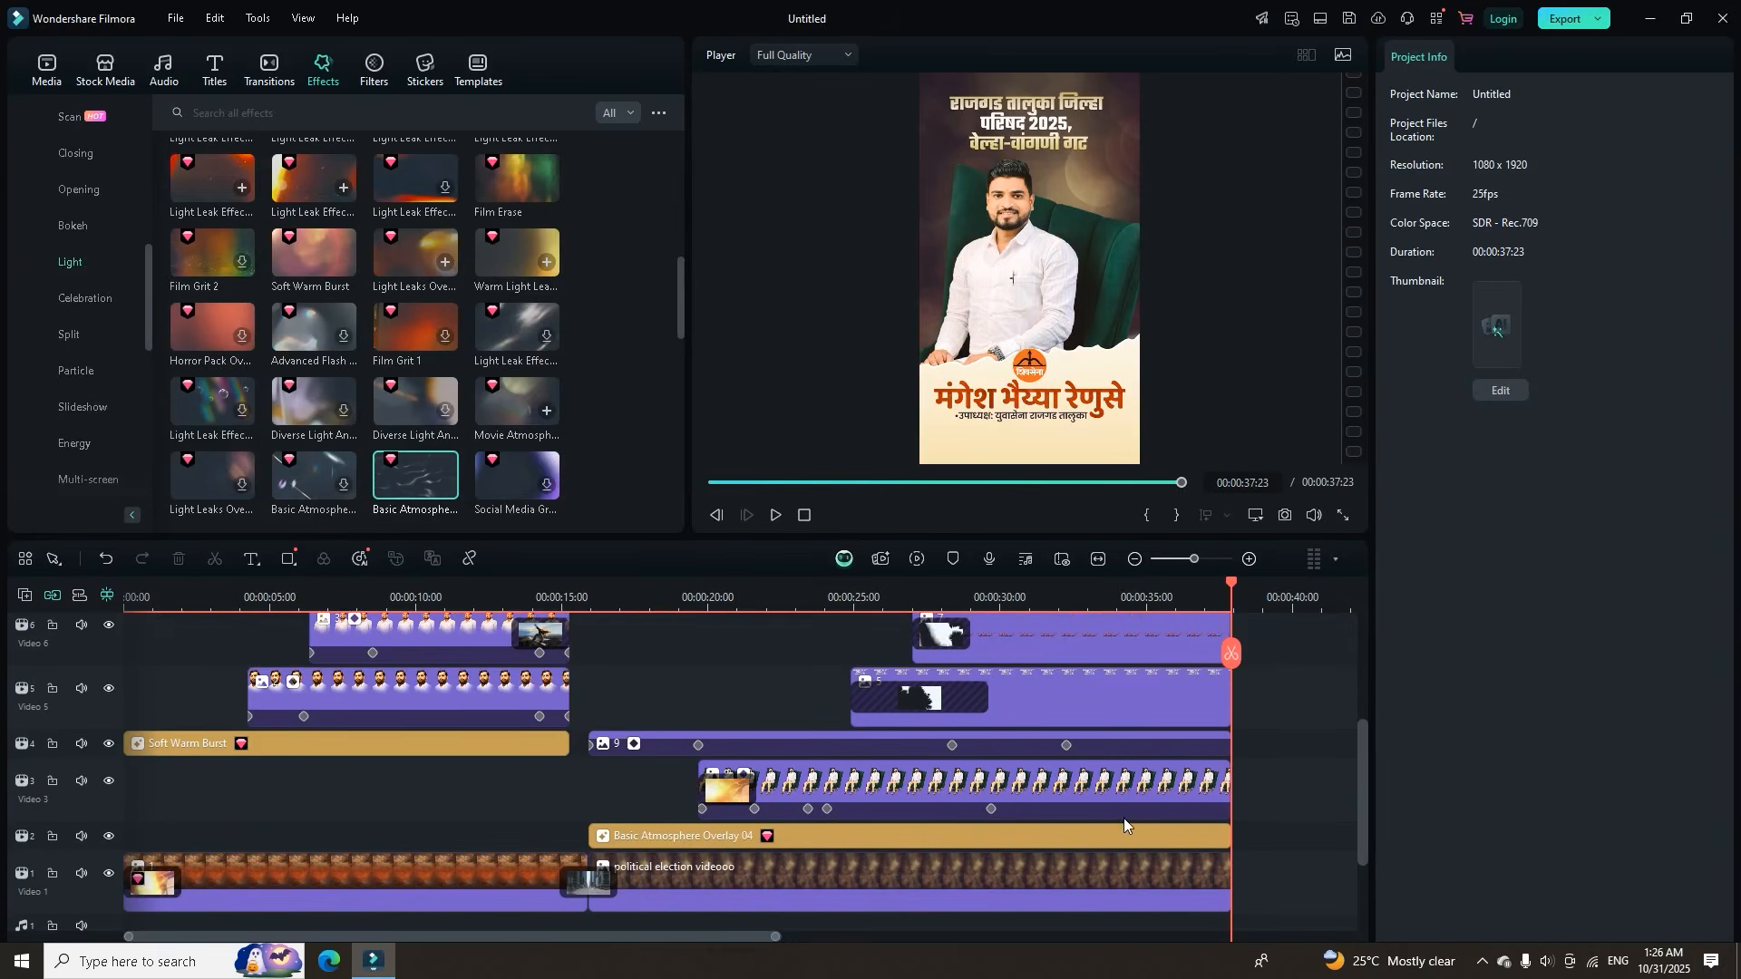
{"action": "left_click_drag", "start_coordinate": [1233, 585], "coordinate": [0, 733]}
{"action": "scroll", "coordinate": [332, 827], "scroll_direction": "up", "scroll_amount": 6}
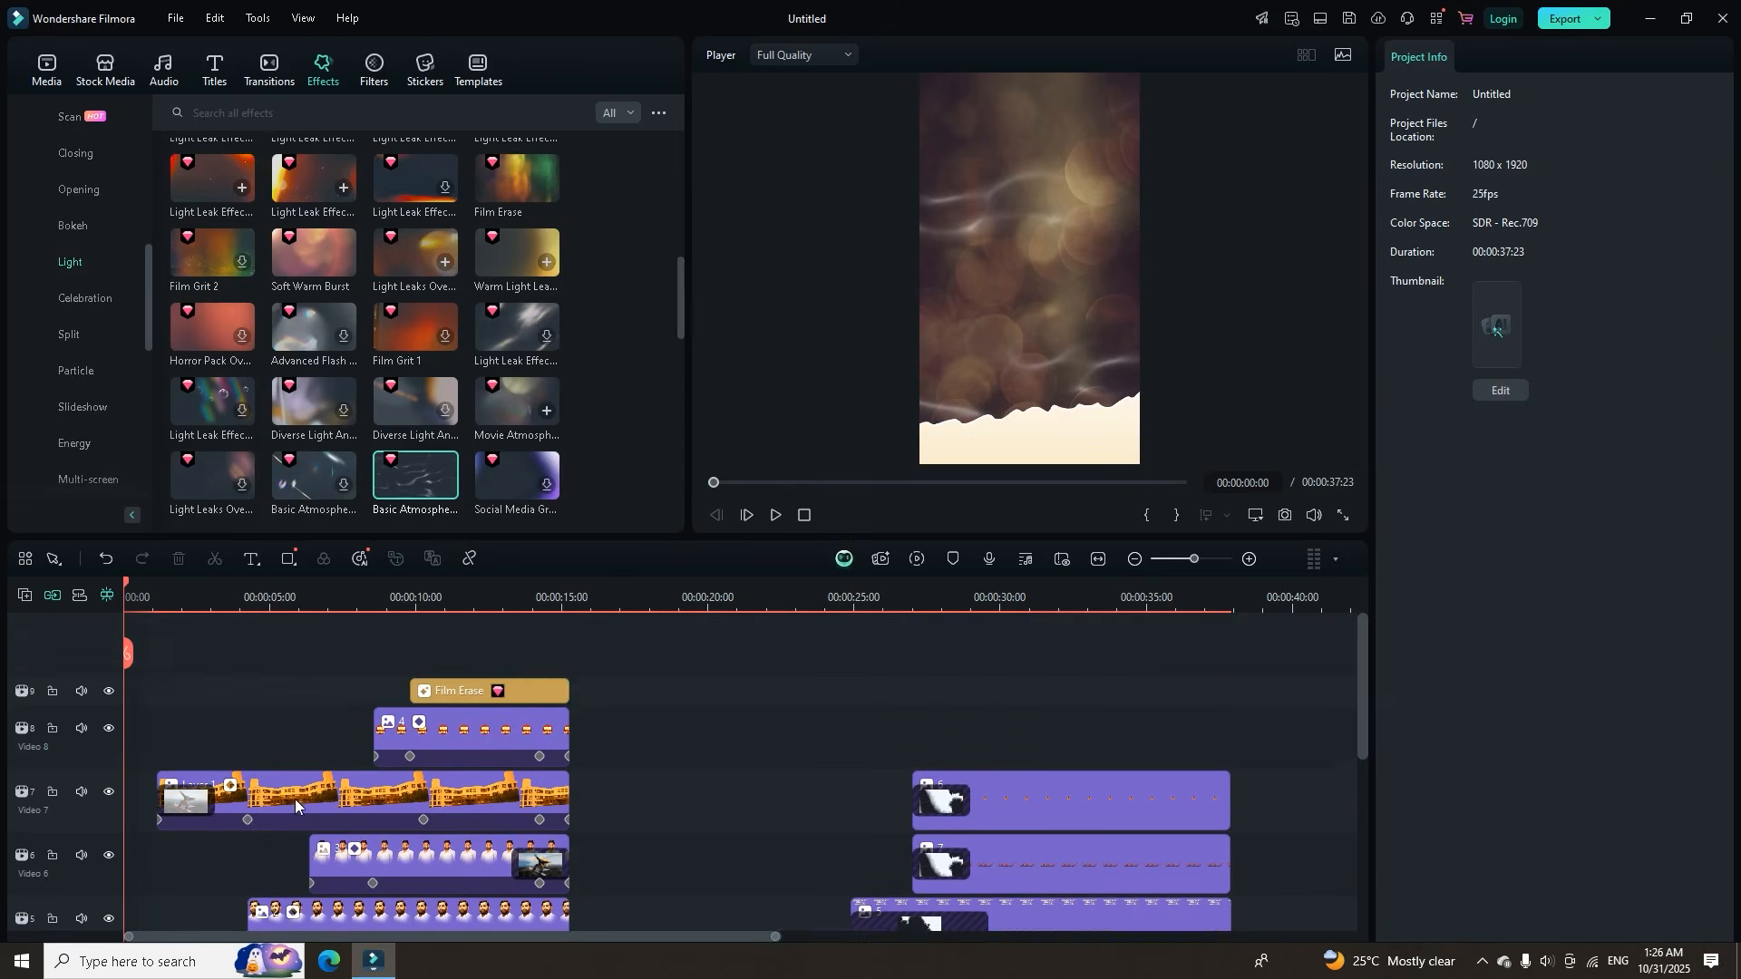
{"action": "scroll", "coordinate": [397, 791], "scroll_direction": "down", "scroll_amount": 4}
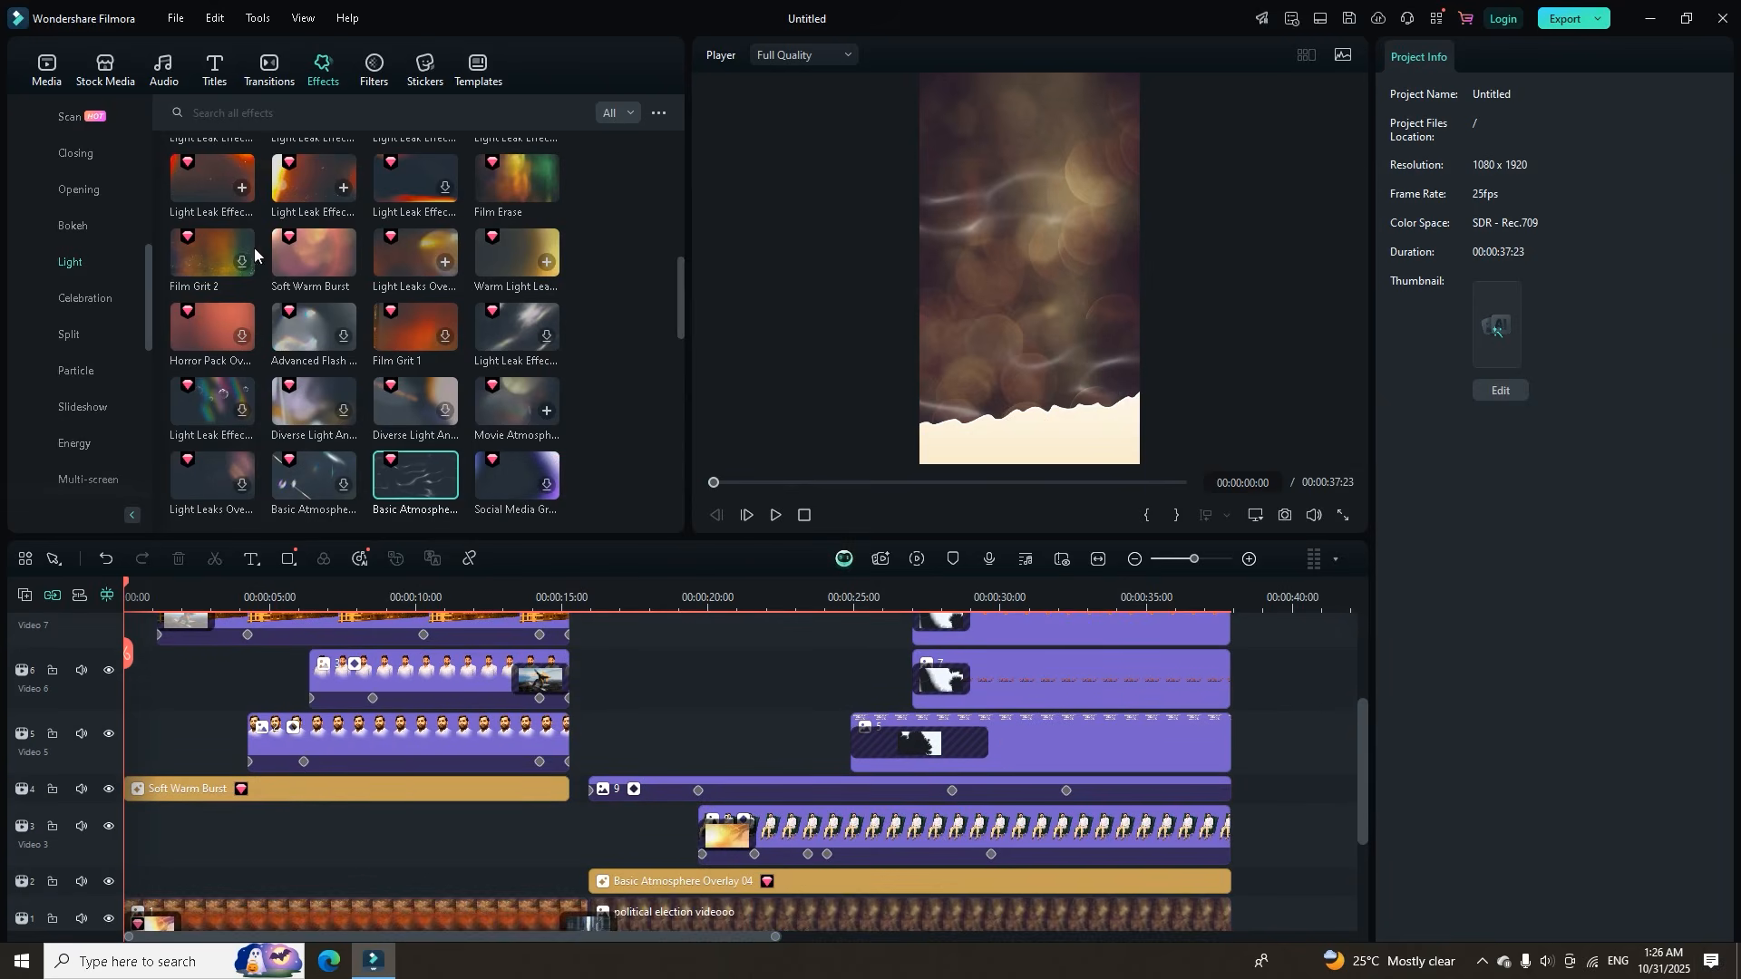
{"action": "left_click", "coordinate": [268, 68]}
{"action": "left_click", "coordinate": [108, 225]}
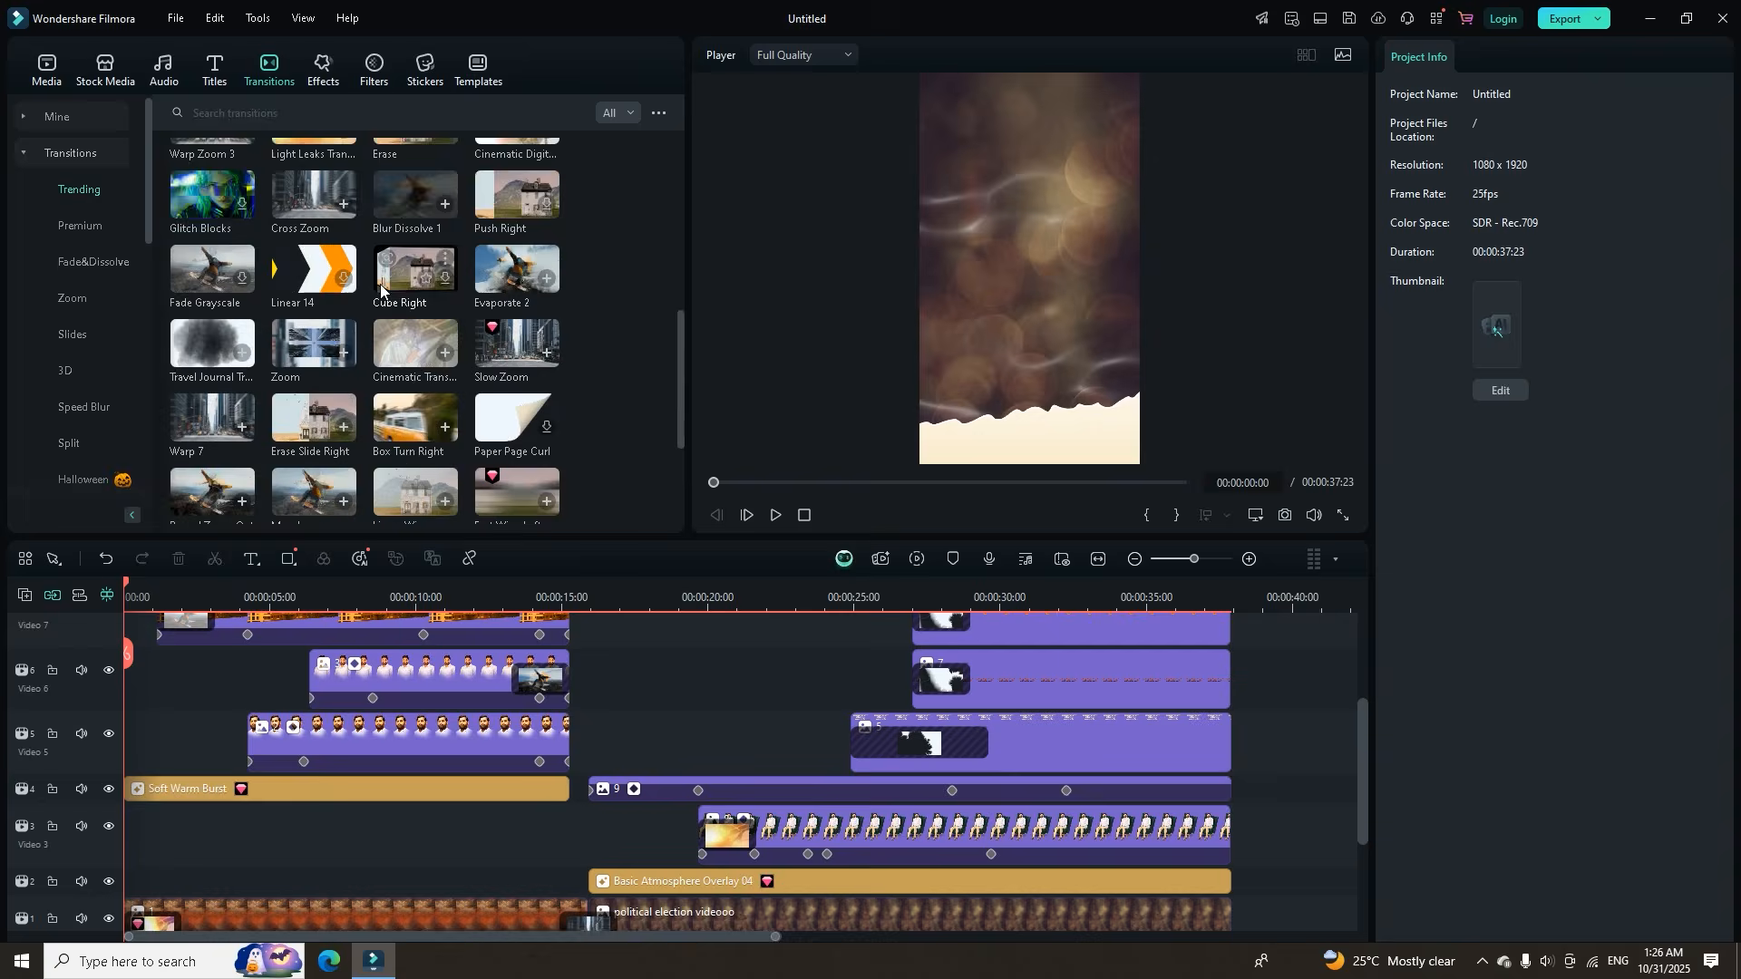
{"action": "left_click", "coordinate": [87, 297]}
{"action": "scroll", "coordinate": [396, 308], "scroll_direction": "down", "scroll_amount": 2}
{"action": "scroll", "coordinate": [396, 328], "scroll_direction": "down", "scroll_amount": 5}
{"action": "scroll", "coordinate": [470, 375], "scroll_direction": "down", "scroll_amount": 3}
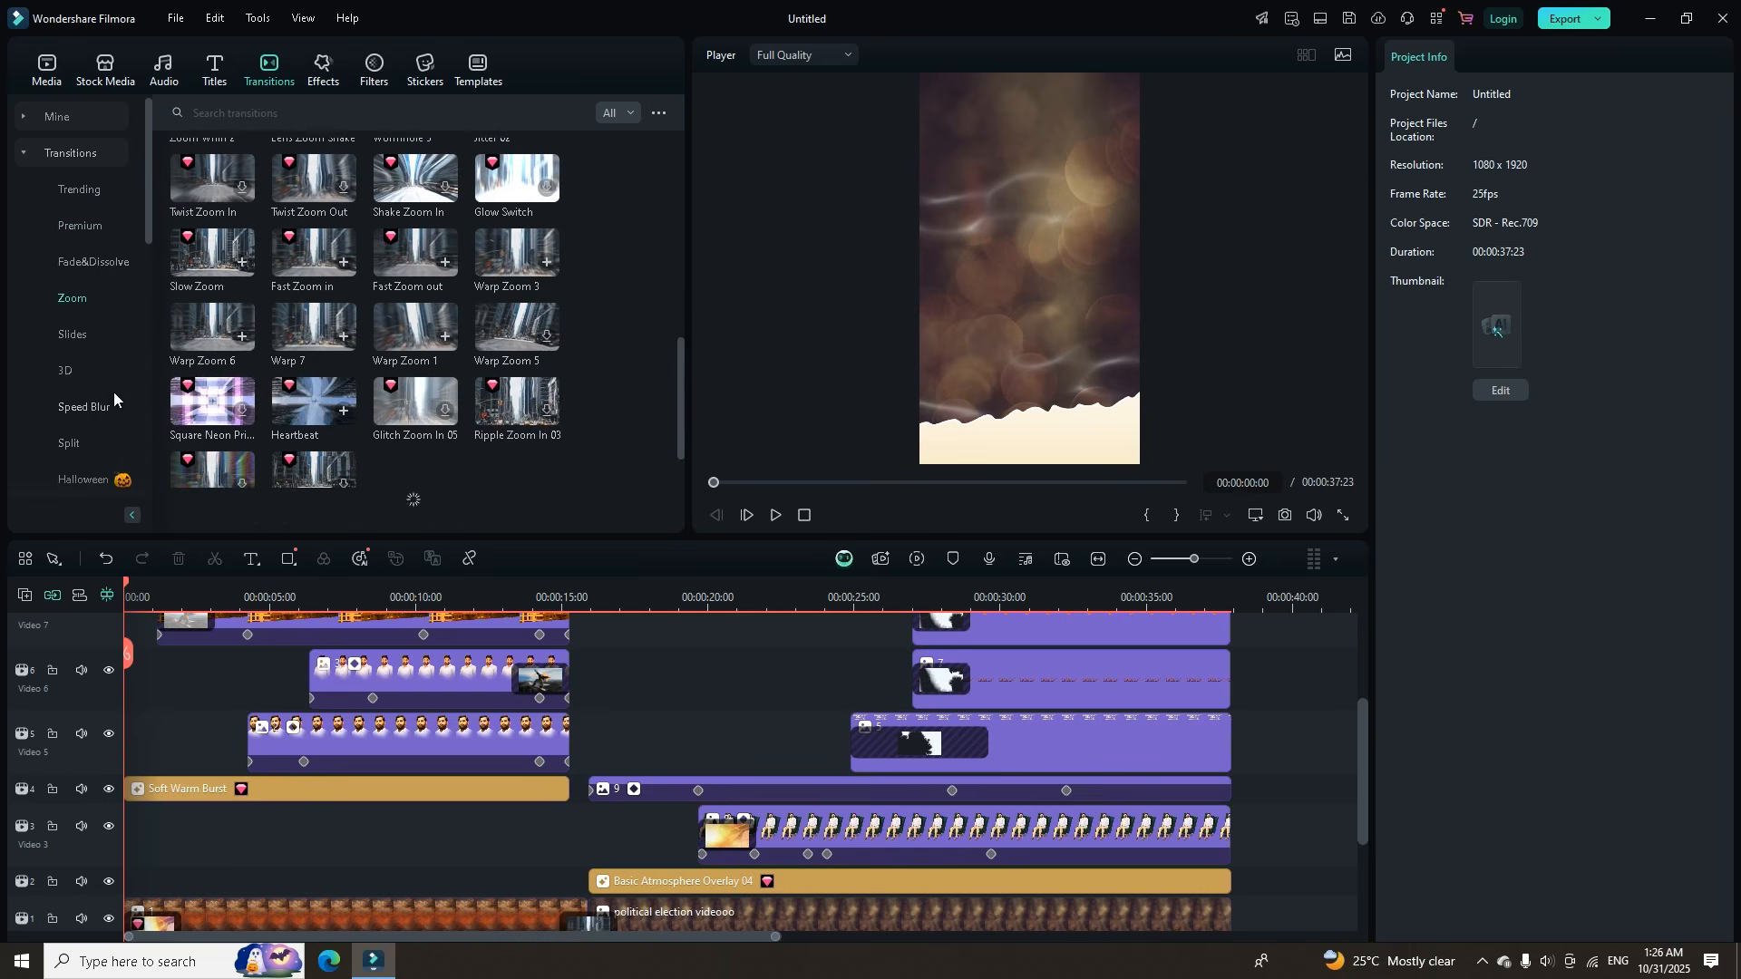
{"action": "left_click", "coordinate": [81, 338]}
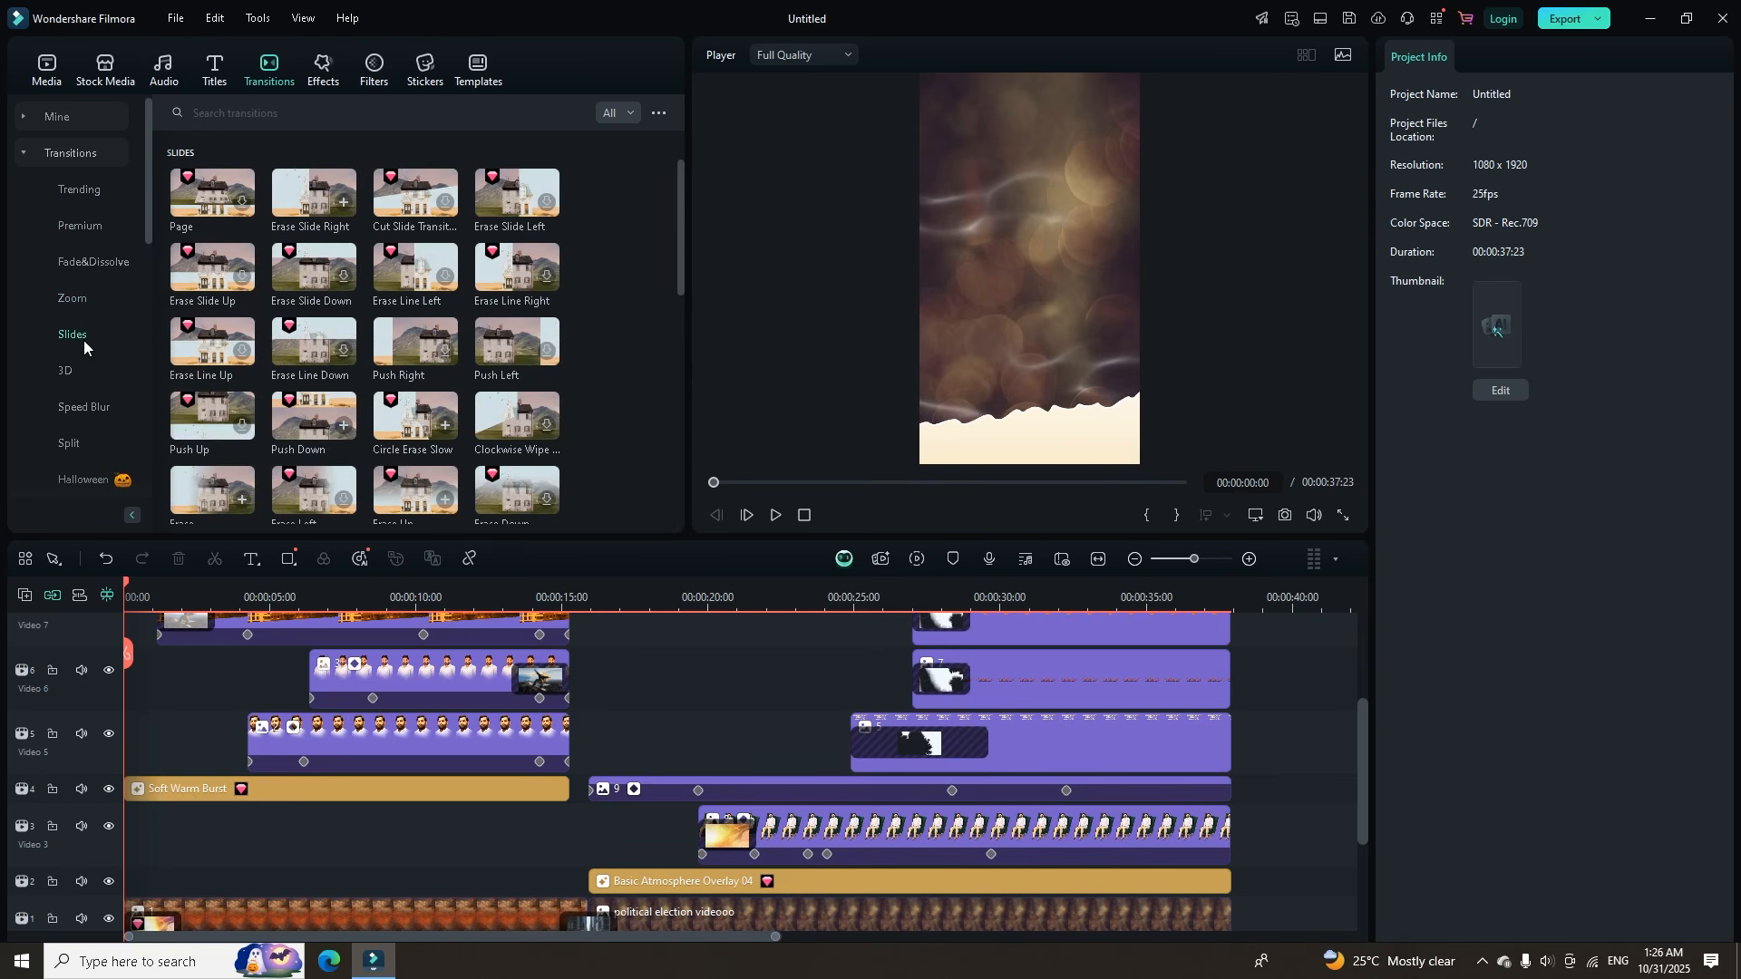
{"action": "left_click", "coordinate": [123, 404]}
{"action": "scroll", "coordinate": [408, 392], "scroll_direction": "down", "scroll_amount": 2}
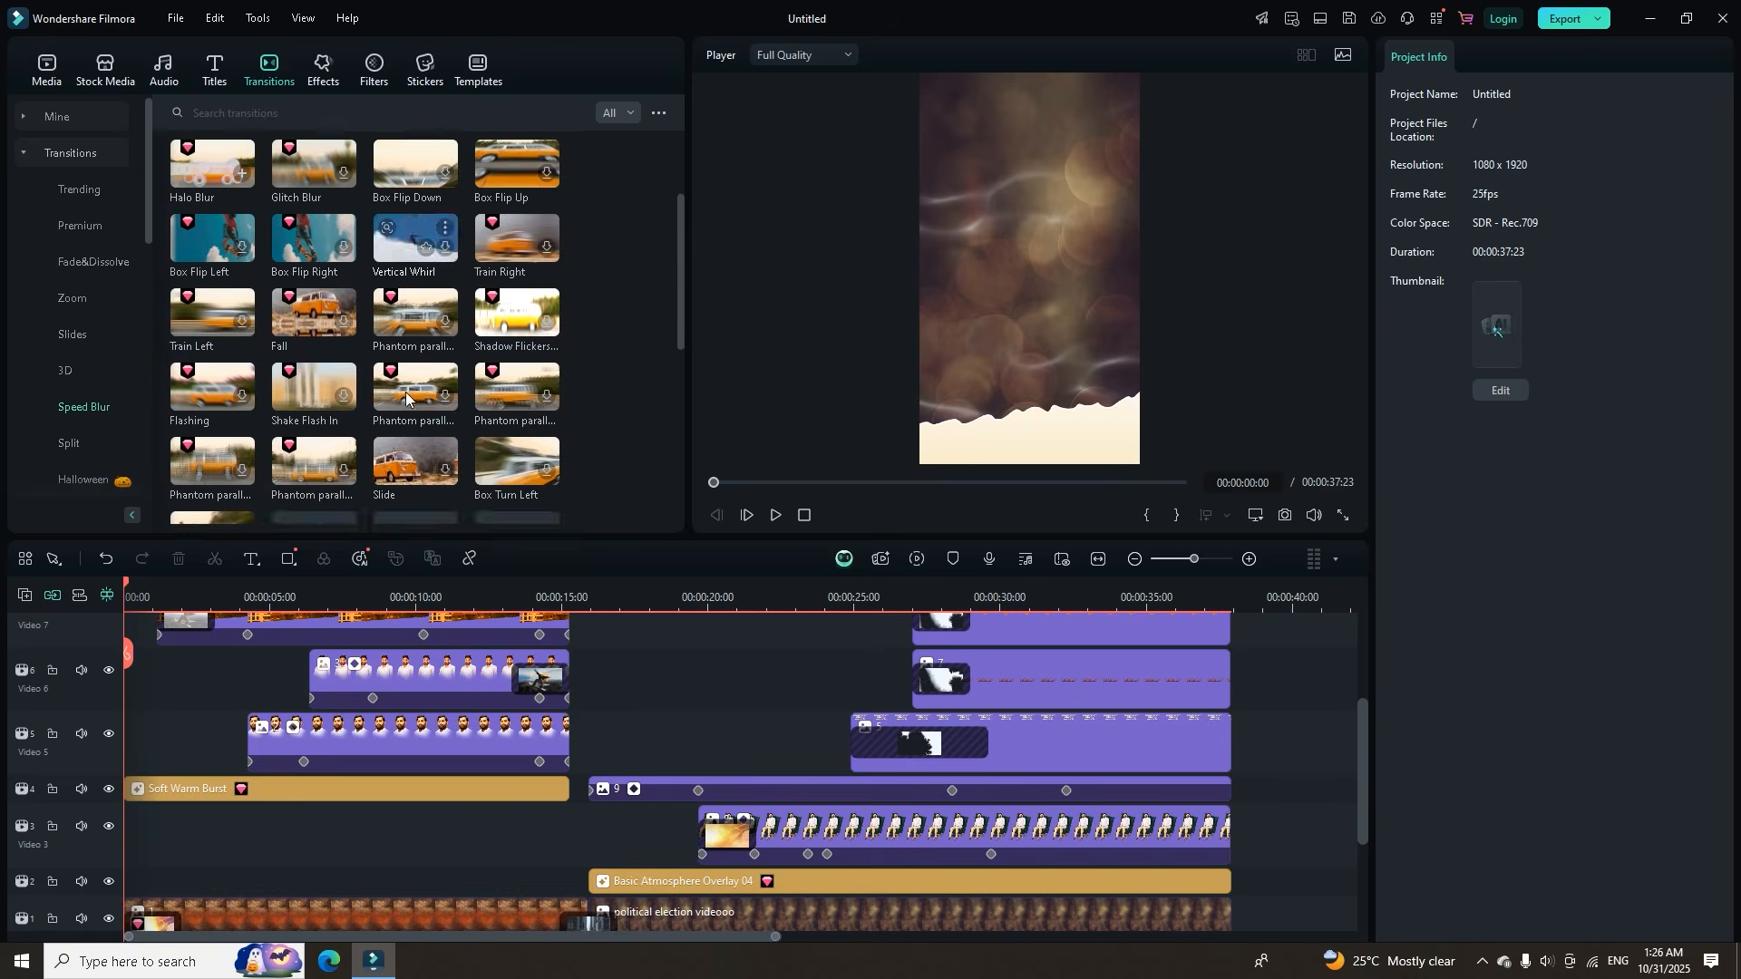
{"action": "scroll", "coordinate": [405, 392], "scroll_direction": "down", "scroll_amount": 1}
{"action": "left_click", "coordinate": [91, 446]}
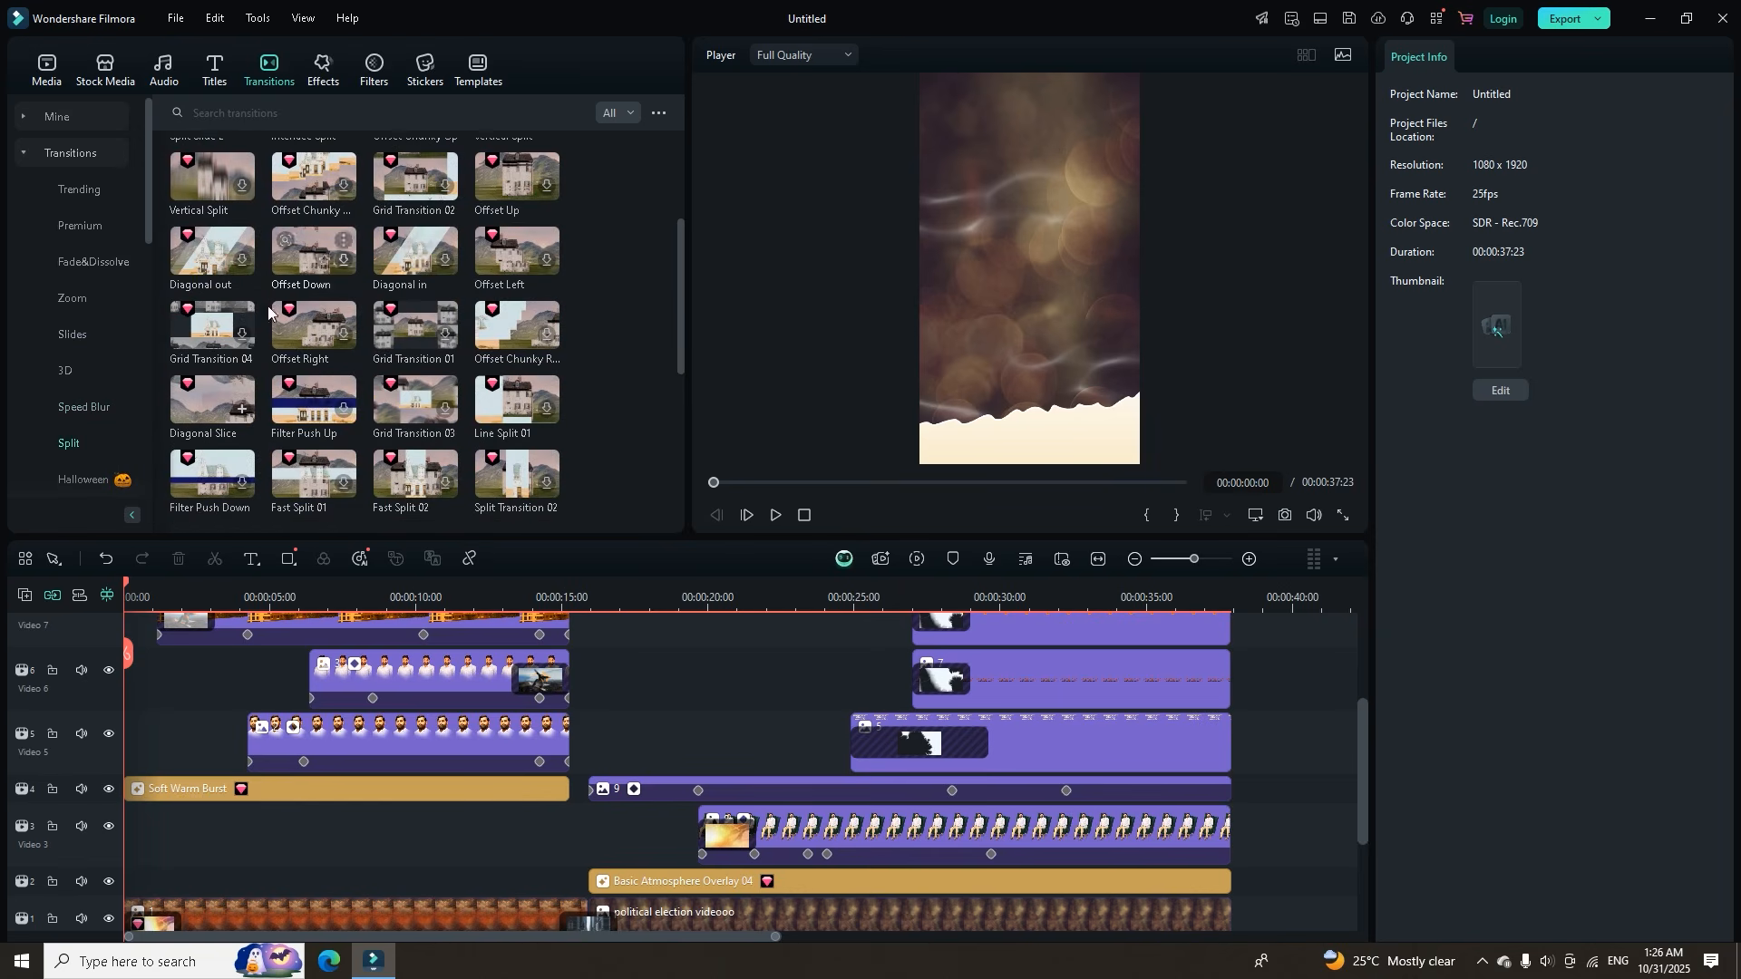
{"action": "scroll", "coordinate": [83, 437], "scroll_direction": "down", "scroll_amount": 3}
Look through the Light transitions down to the end of the category.
{"action": "left_click", "coordinate": [84, 335]}
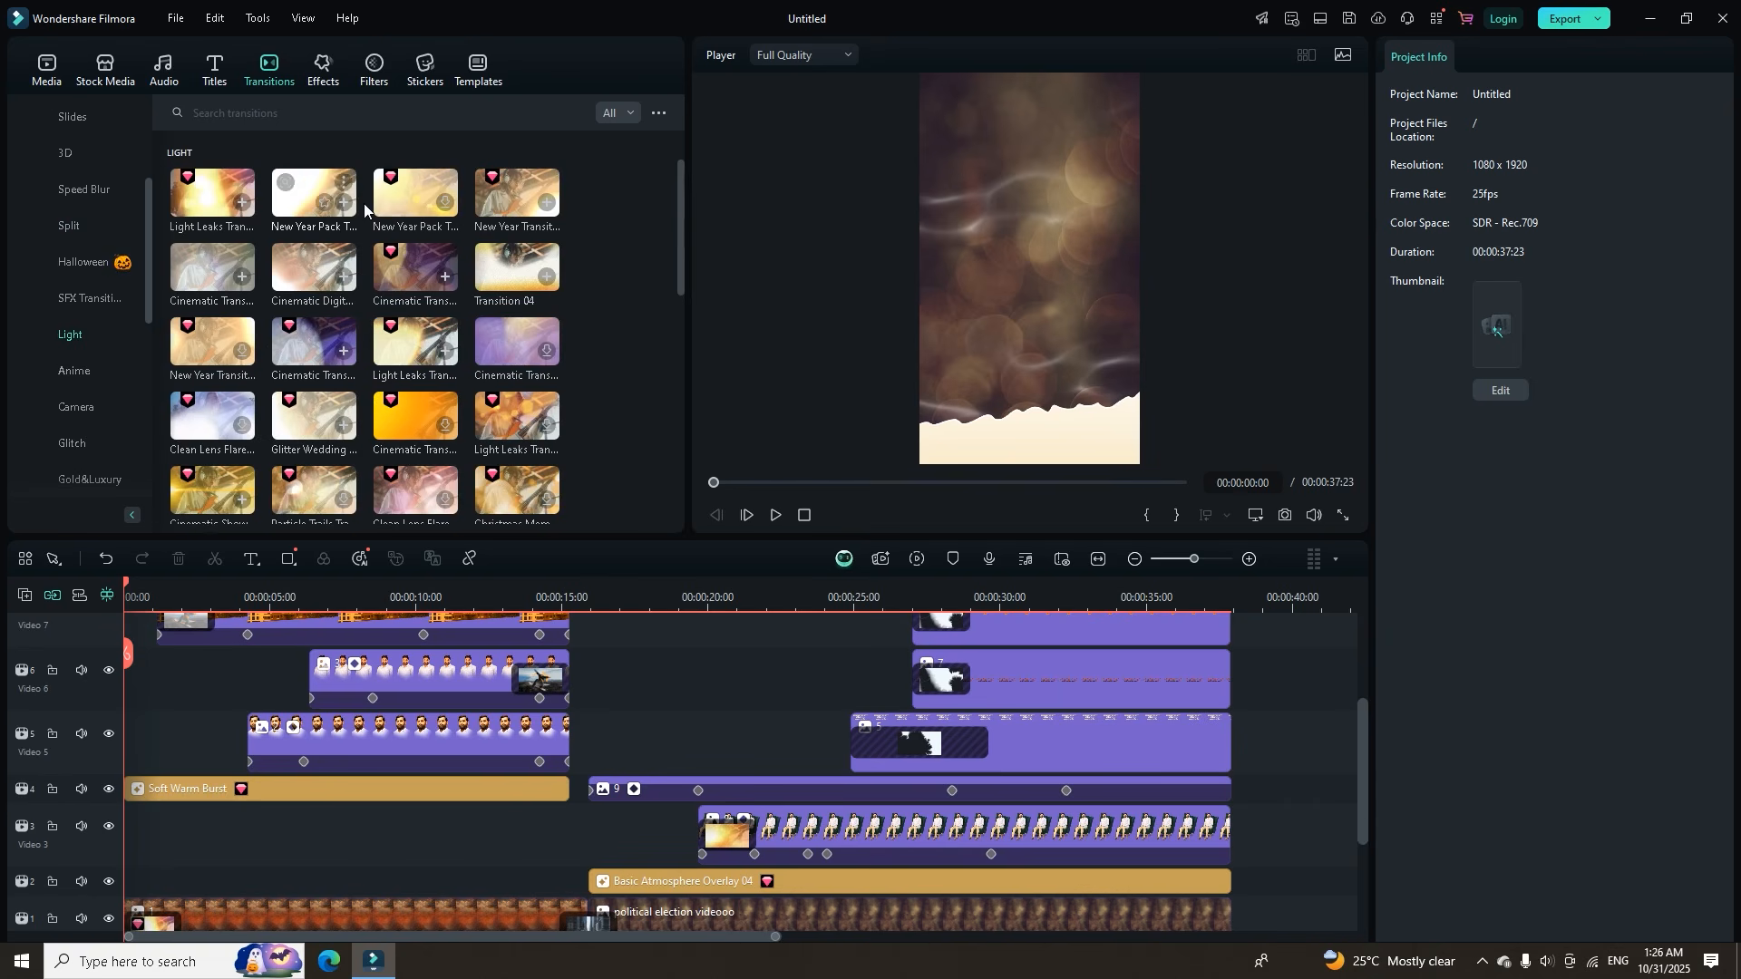
{"action": "scroll", "coordinate": [372, 362], "scroll_direction": "down", "scroll_amount": 5}
{"action": "scroll", "coordinate": [356, 383], "scroll_direction": "down", "scroll_amount": 5}
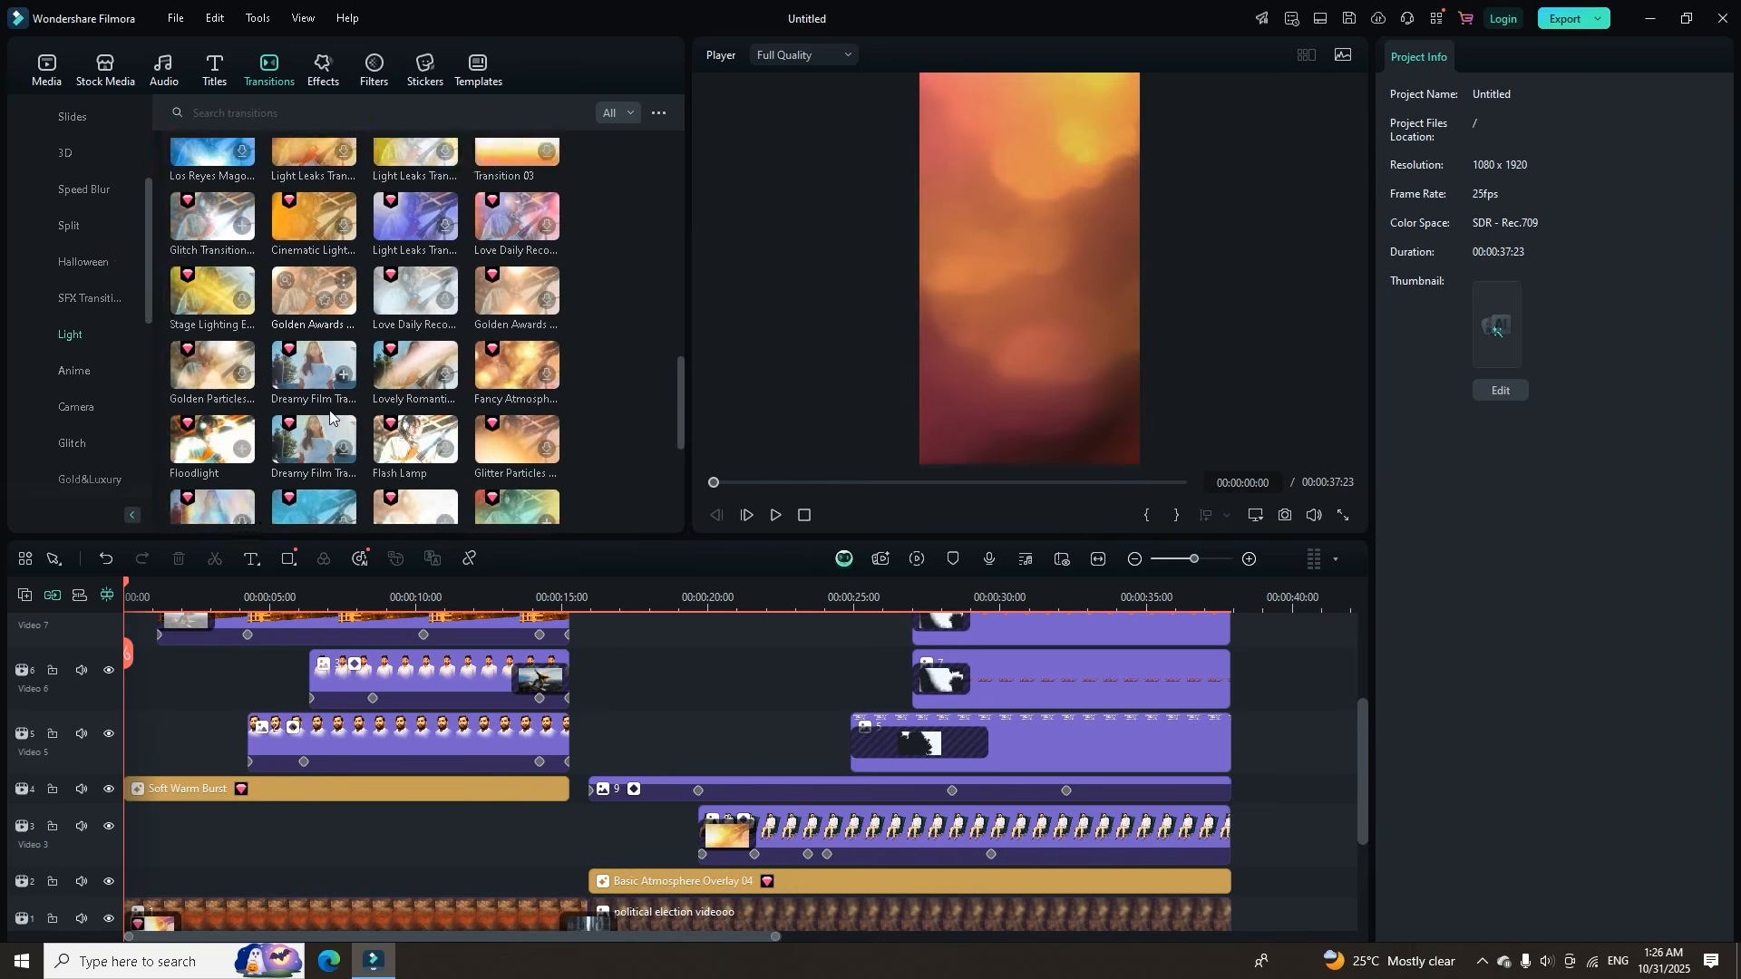
{"action": "scroll", "coordinate": [329, 417], "scroll_direction": "down", "scroll_amount": 3}
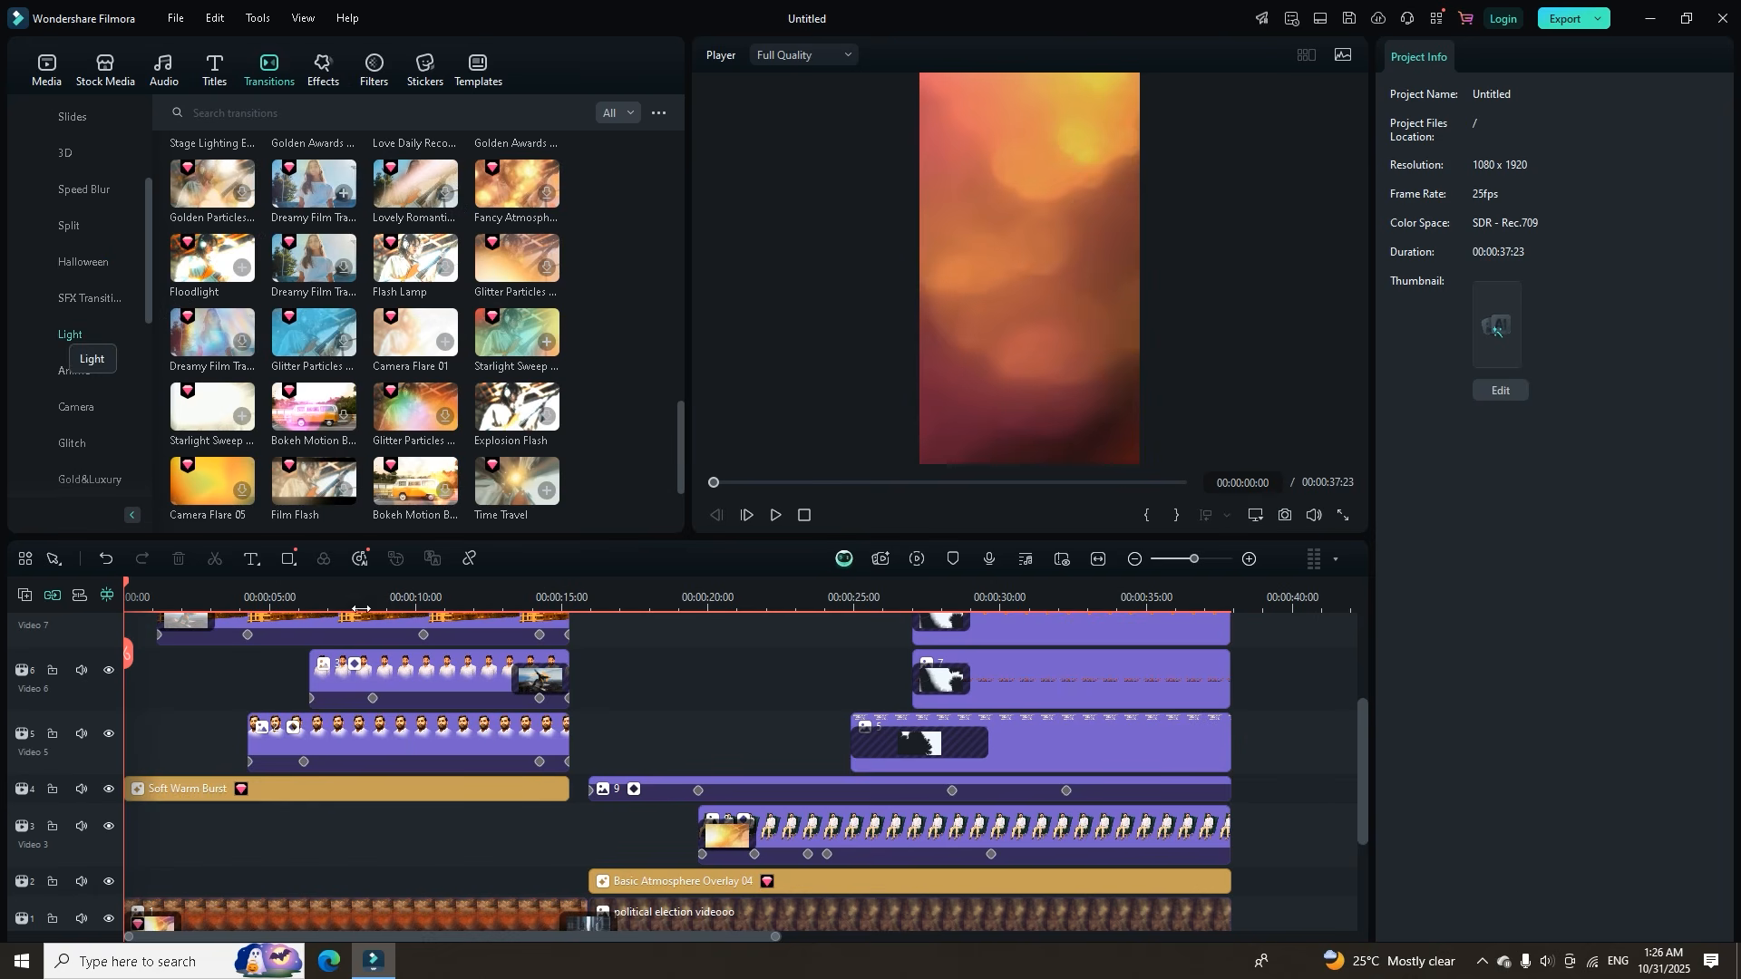
{"action": "left_click", "coordinate": [399, 697]}
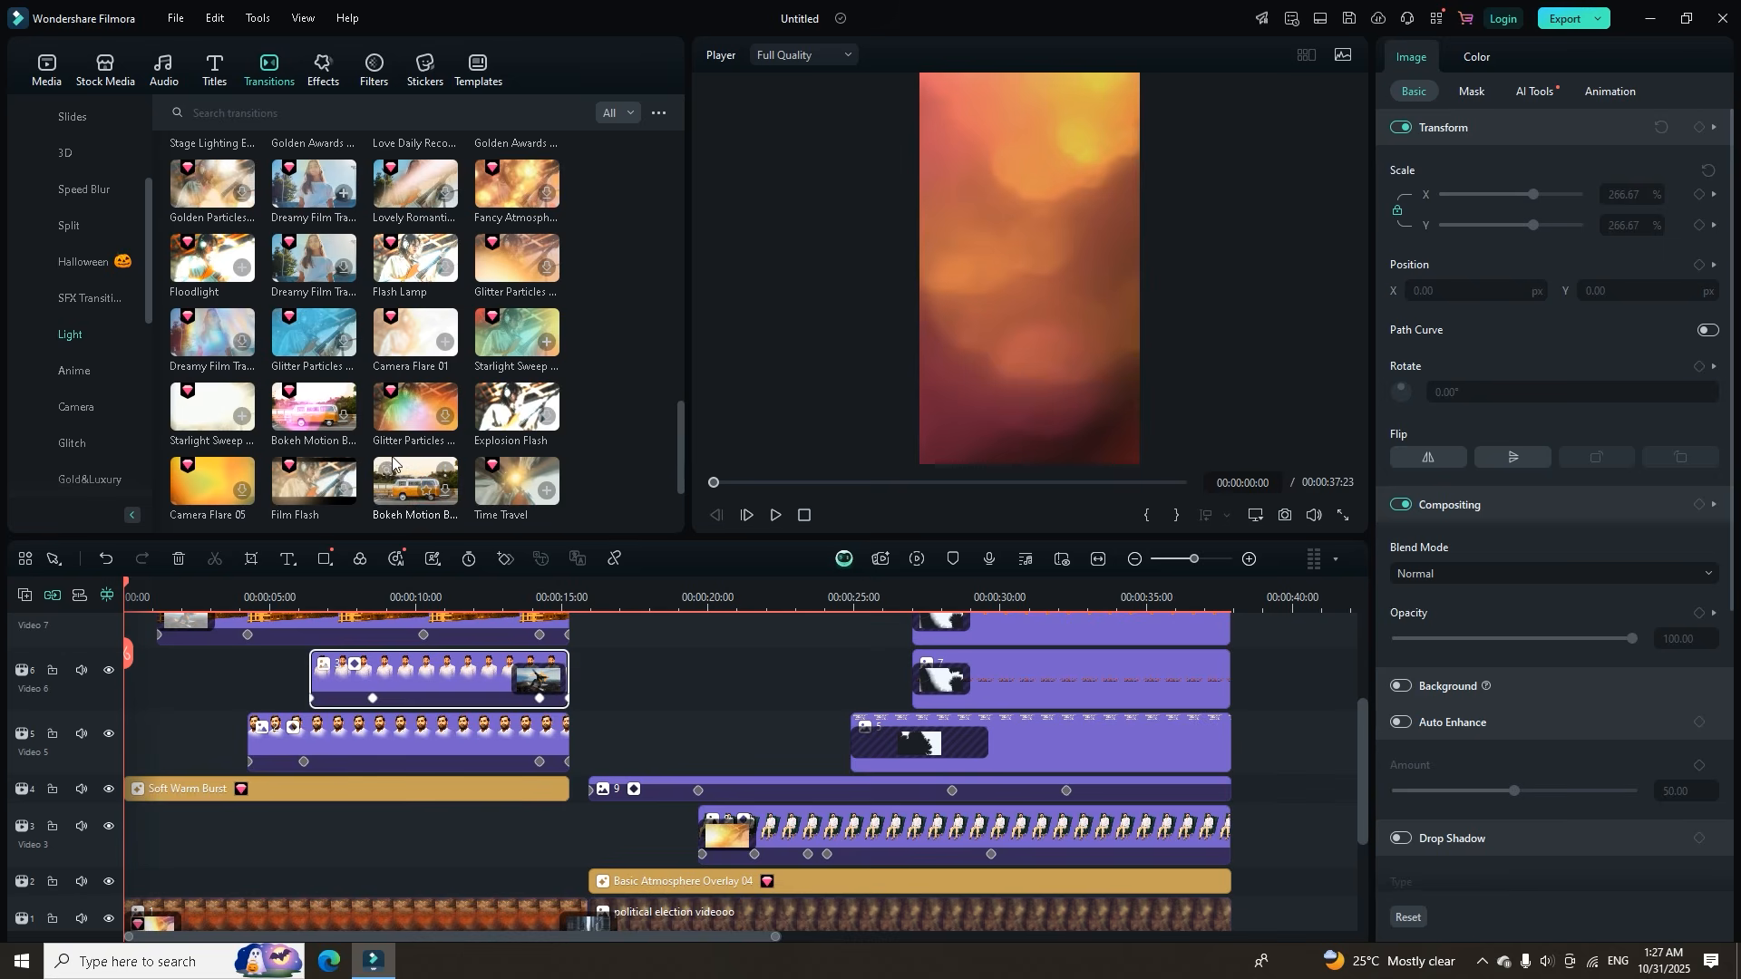
{"action": "scroll", "coordinate": [389, 453], "scroll_direction": "down", "scroll_amount": 3}
{"action": "scroll", "coordinate": [473, 685], "scroll_direction": "down", "scroll_amount": 3}
Reduce the opacity of the Basic Atmosphere Overlay 04 effect to 50%, checking it on the second scene at 00:00:18:18.
{"action": "scroll", "coordinate": [472, 700], "scroll_direction": "up", "scroll_amount": 1}
{"action": "scroll", "coordinate": [513, 754], "scroll_direction": "up", "scroll_amount": 3}
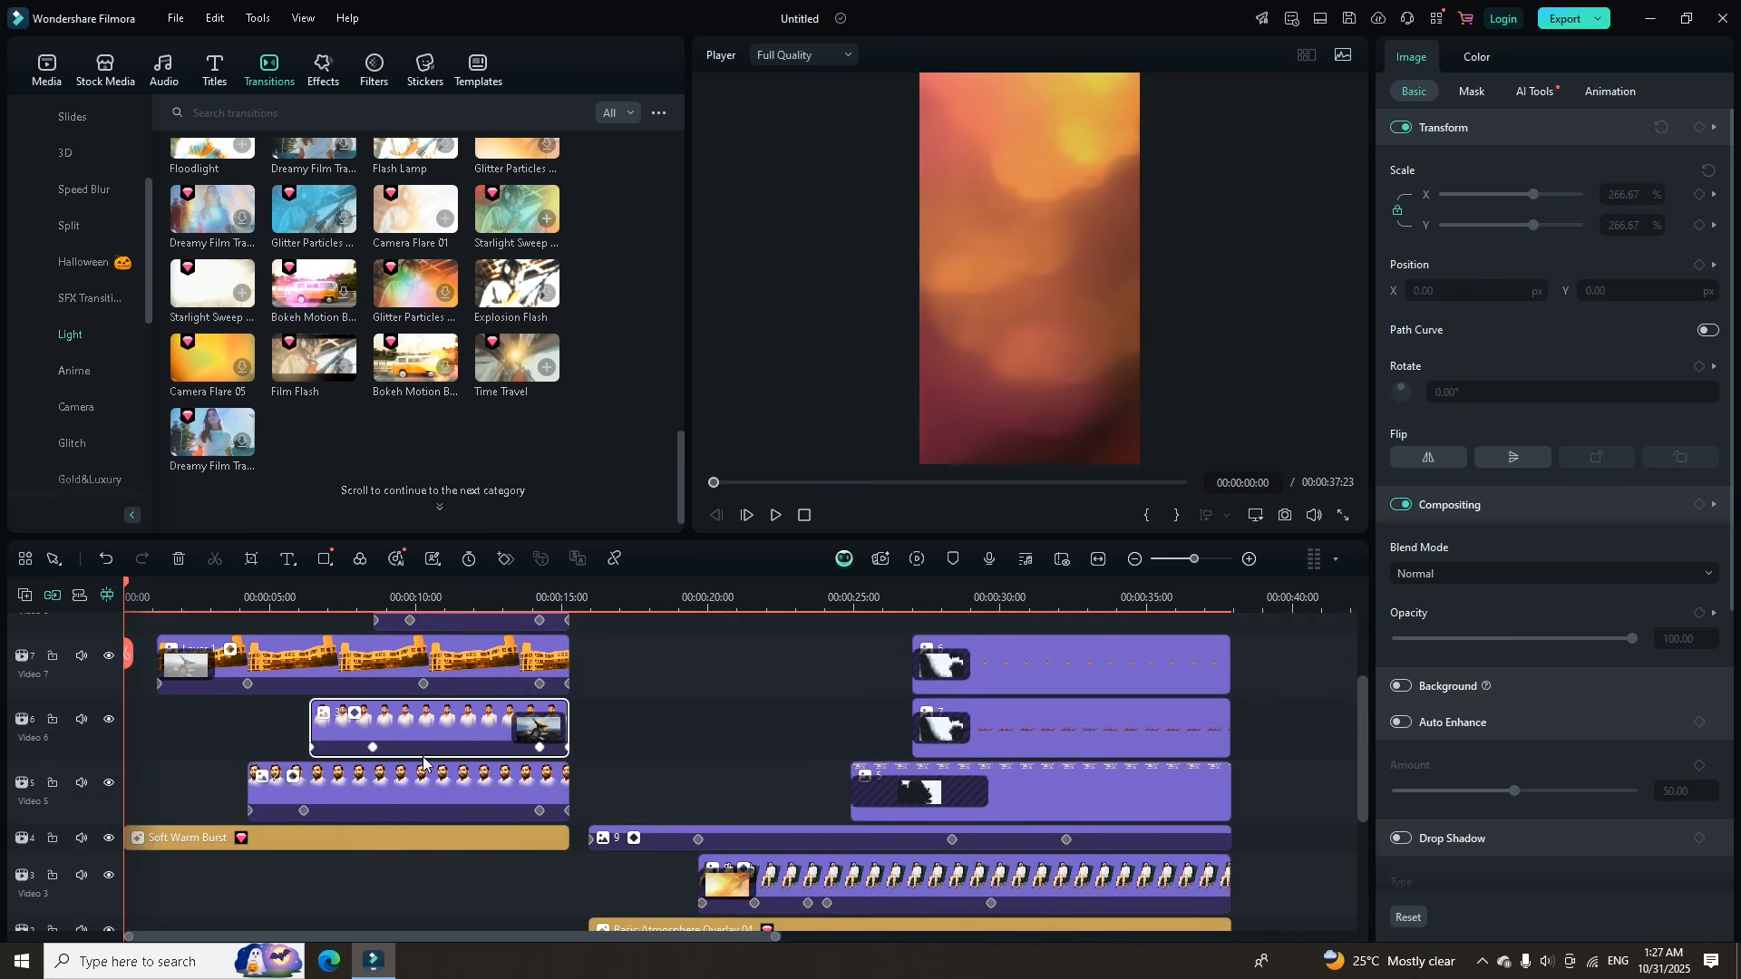
{"action": "scroll", "coordinate": [572, 719], "scroll_direction": "up", "scroll_amount": 2}
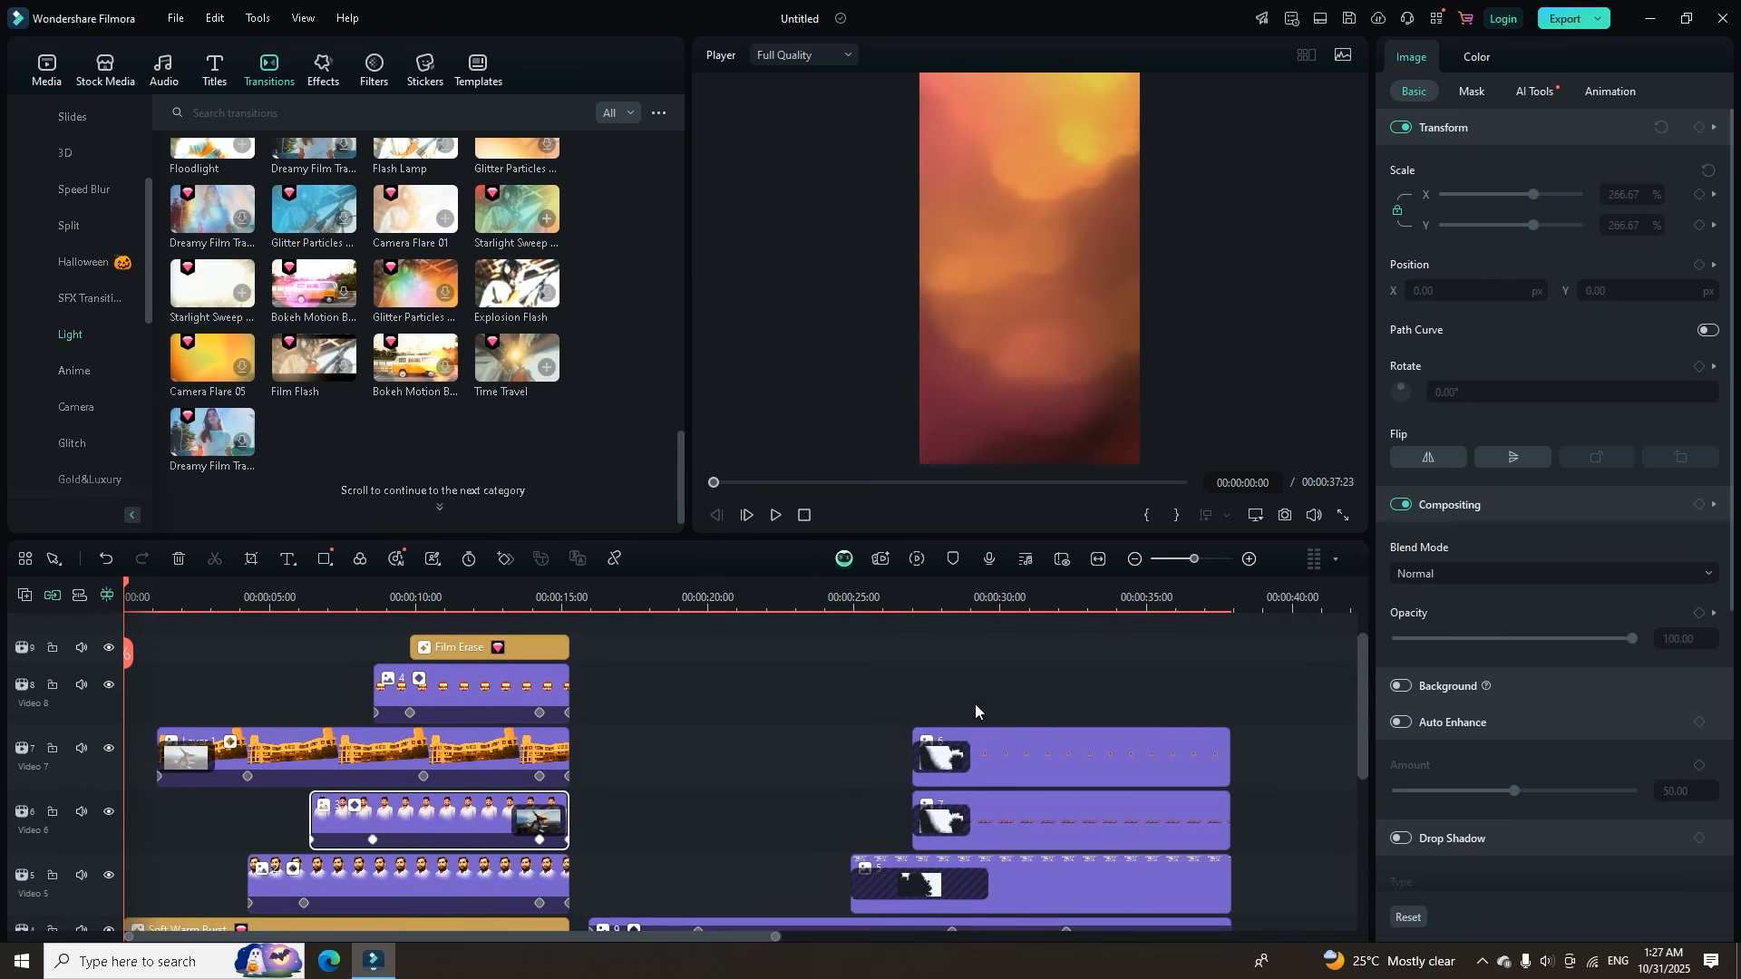
{"action": "scroll", "coordinate": [976, 711], "scroll_direction": "down", "scroll_amount": 3}
{"action": "scroll", "coordinate": [816, 809], "scroll_direction": "down", "scroll_amount": 1}
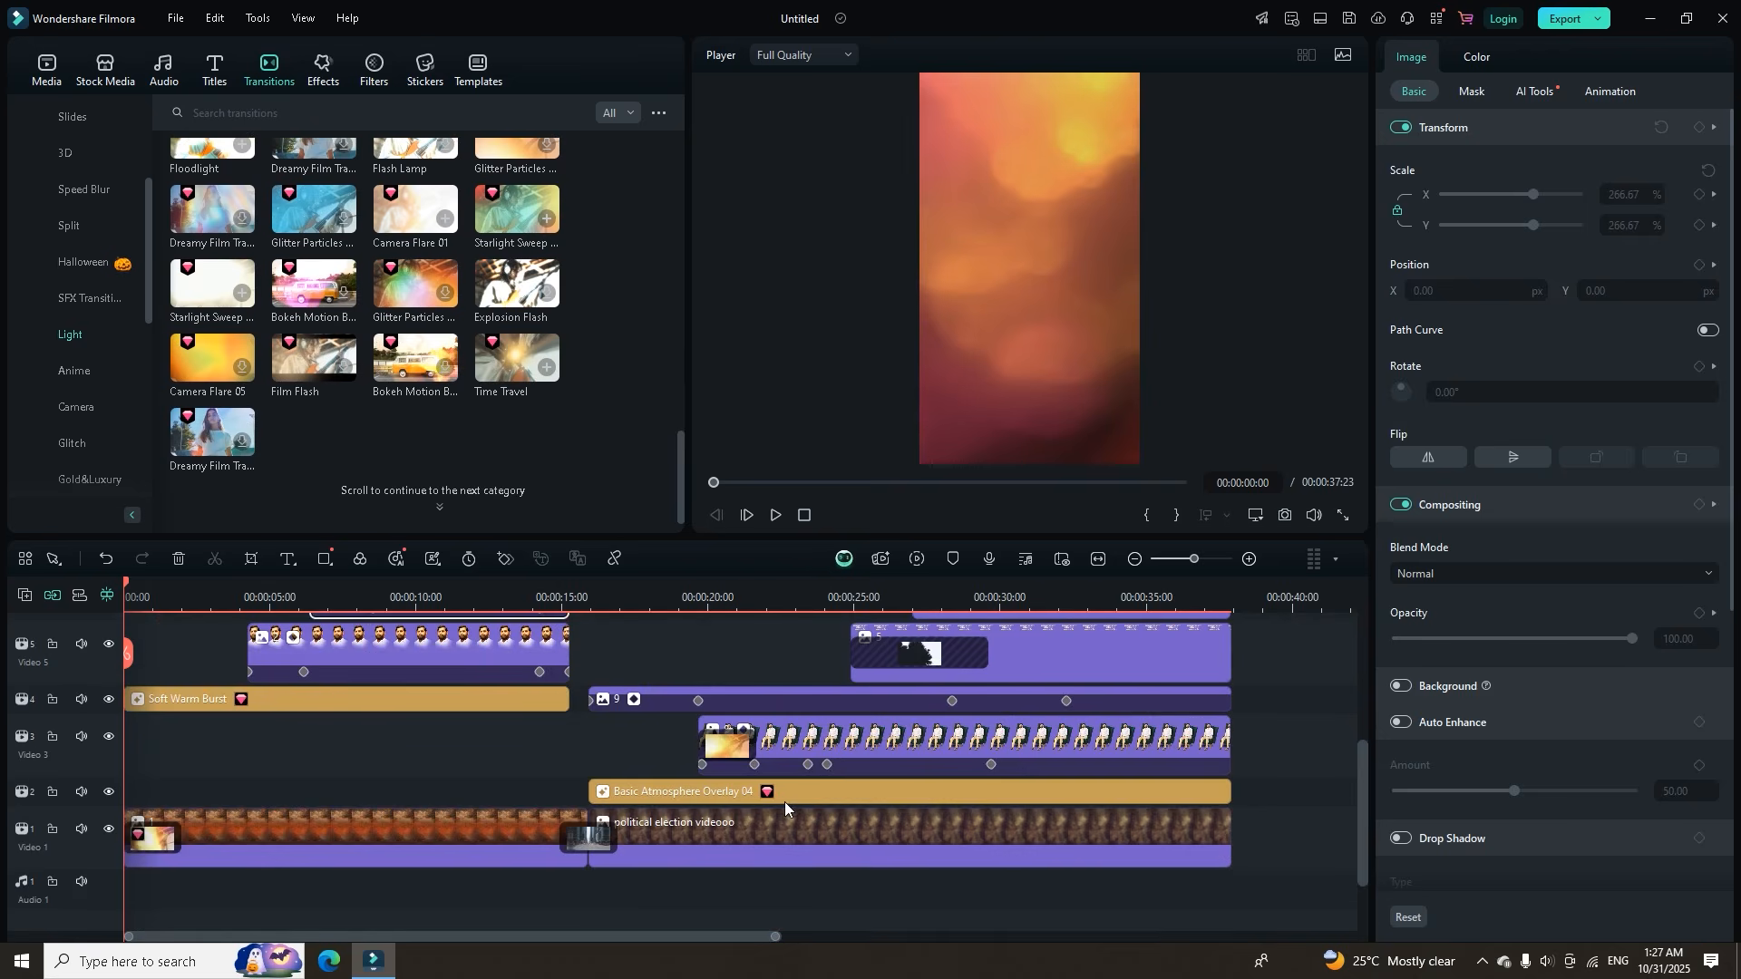
{"action": "left_click", "coordinate": [666, 788]}
{"action": "left_click_drag", "start_coordinate": [659, 590], "coordinate": [671, 594]}
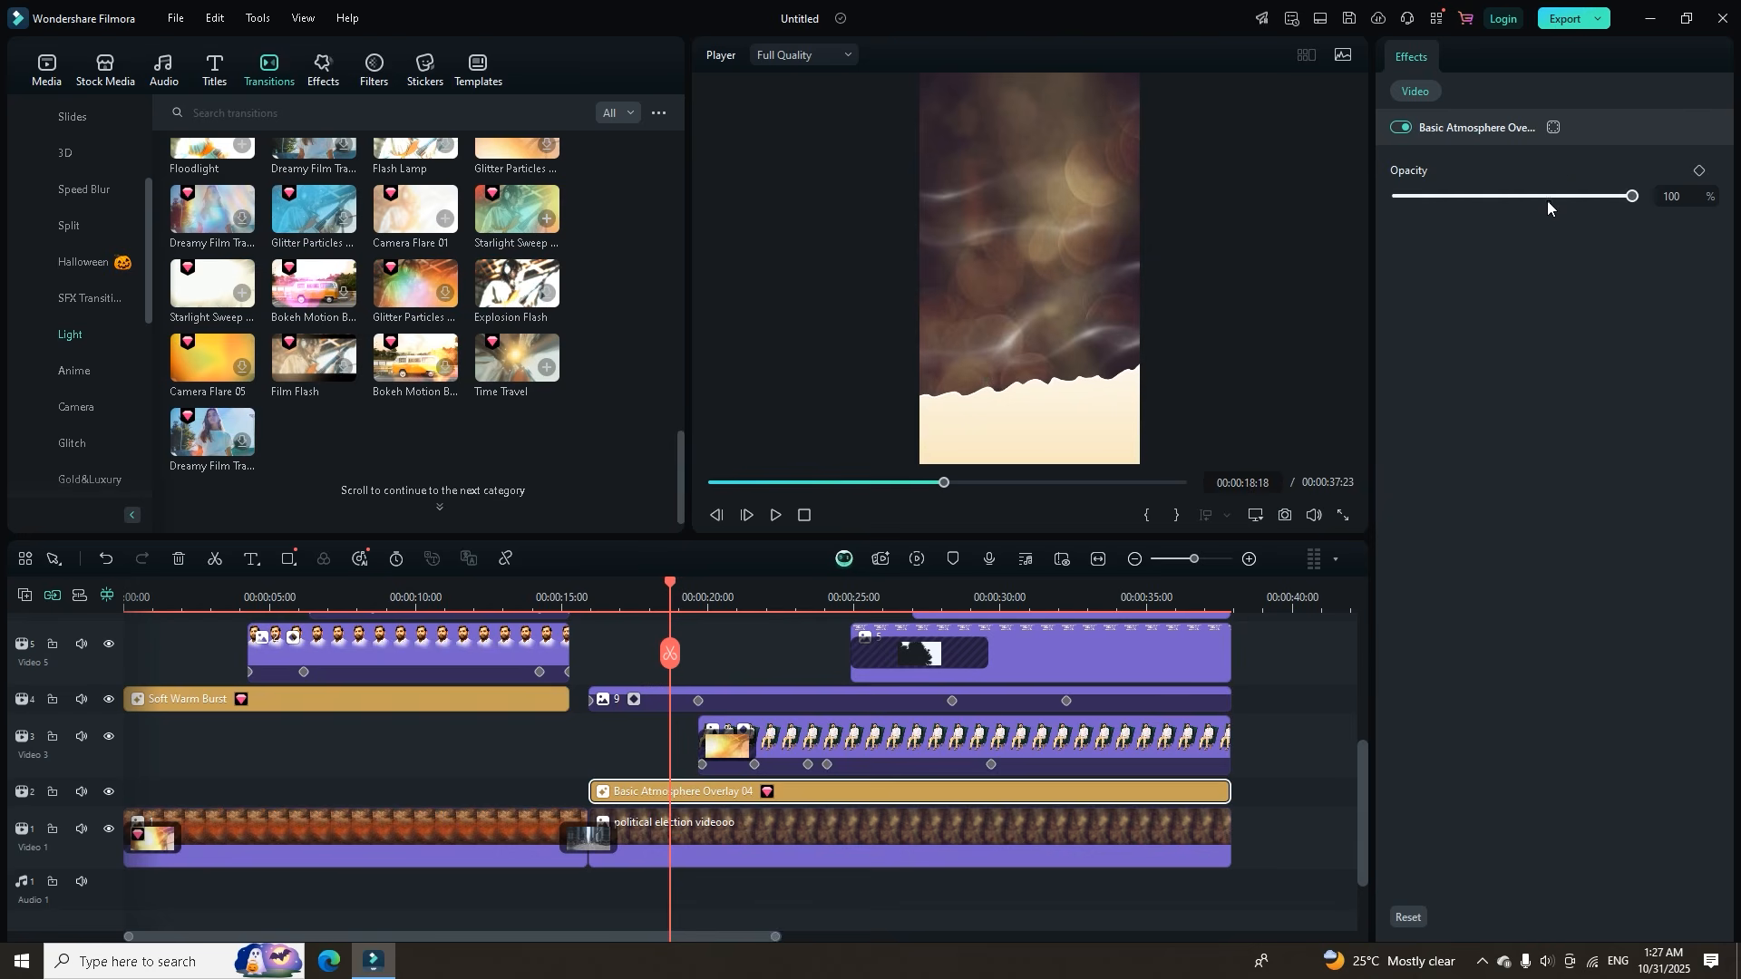
{"action": "left_click_drag", "start_coordinate": [1632, 195], "coordinate": [1514, 196]}
Add a Chromatic Light Overlay effect from the Light effects above Basic Atmosphere Overlay 04, extending it to the end of the second scene.
{"action": "left_click", "coordinate": [324, 72]}
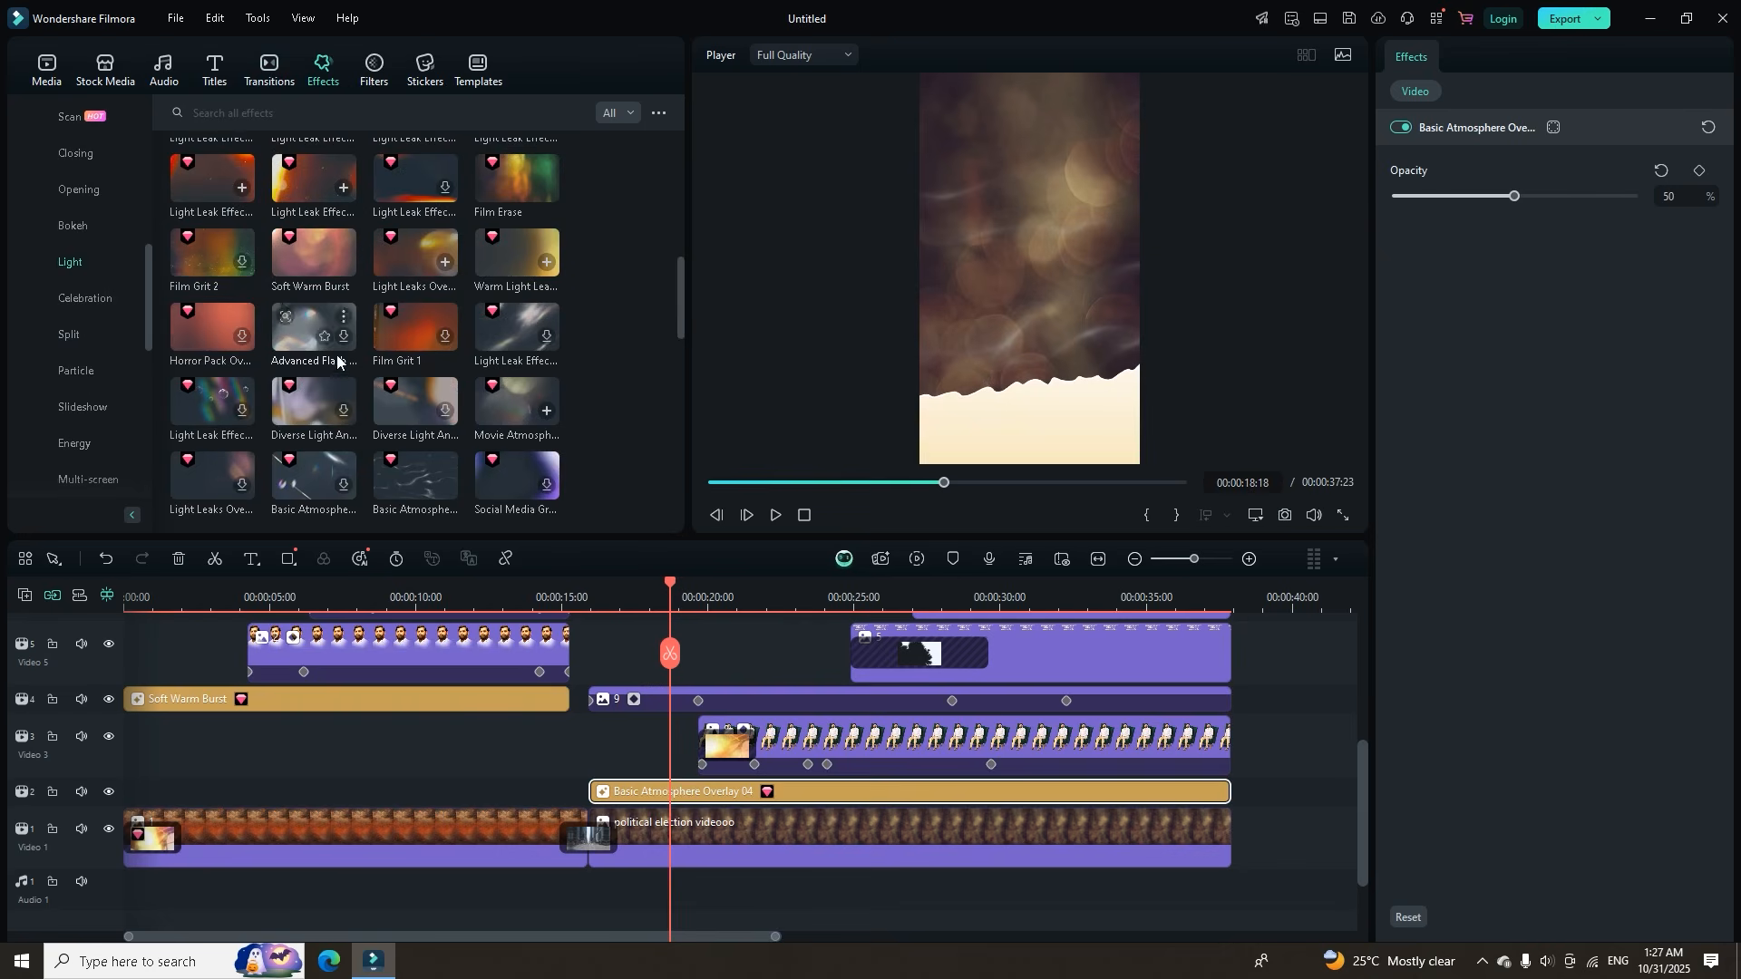
{"action": "scroll", "coordinate": [336, 385], "scroll_direction": "down", "scroll_amount": 6}
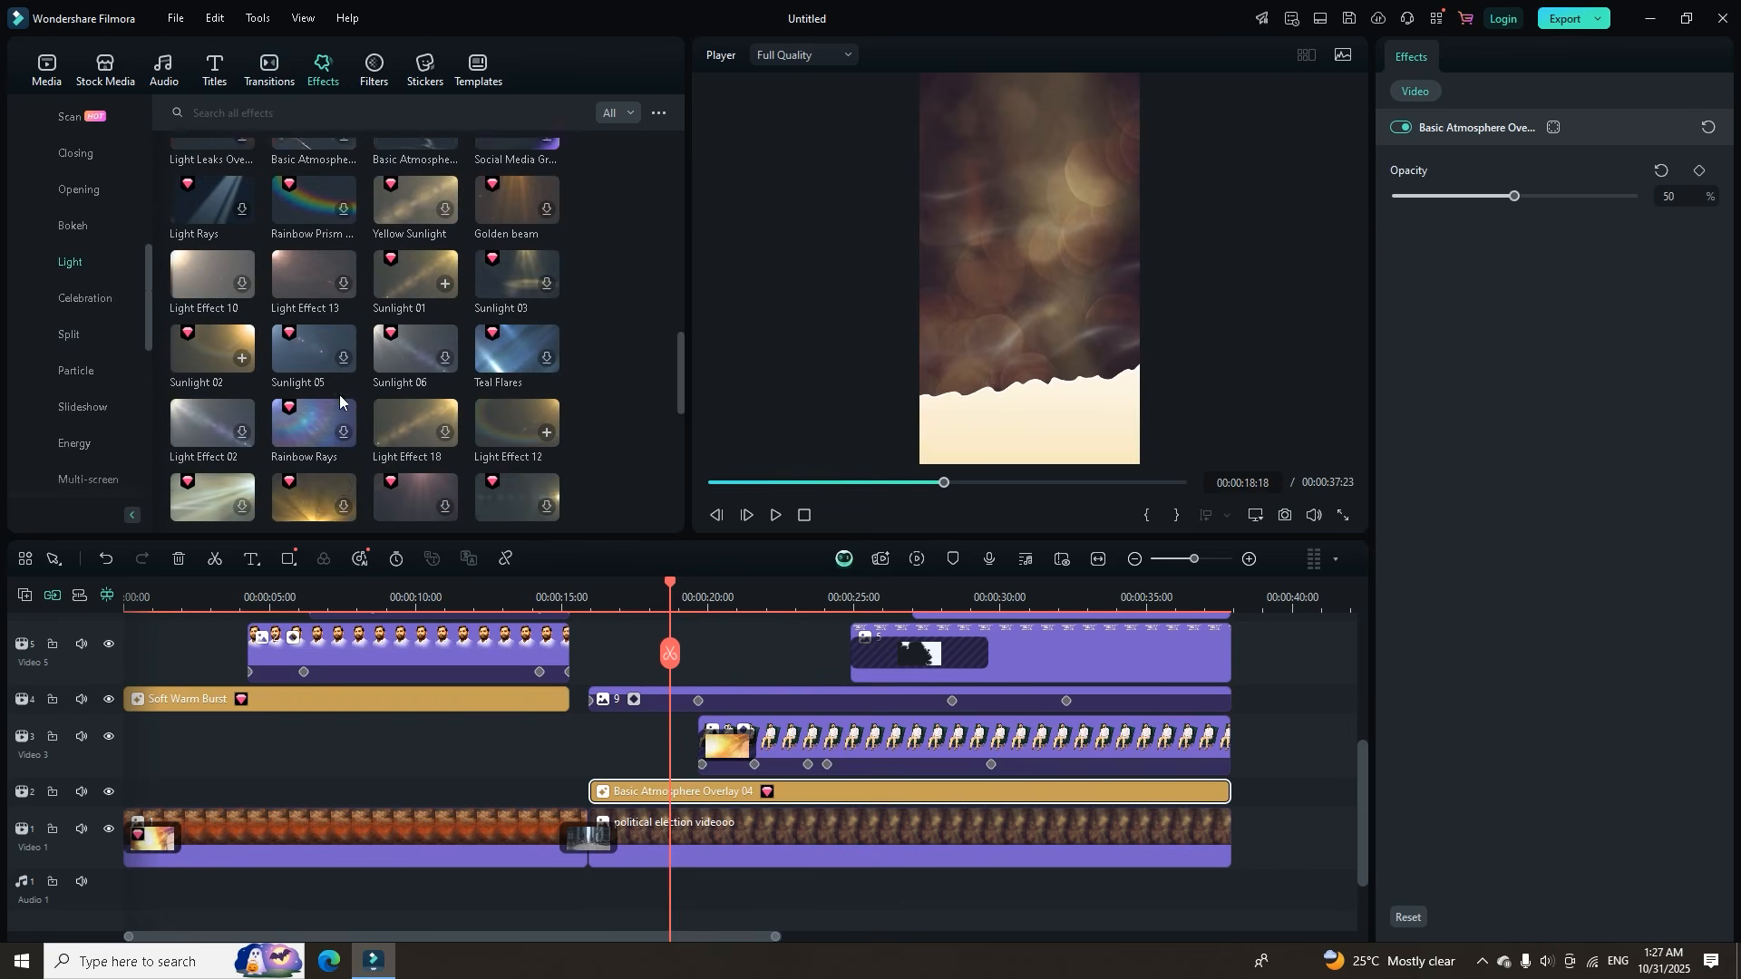
{"action": "scroll", "coordinate": [313, 399], "scroll_direction": "down", "scroll_amount": 5}
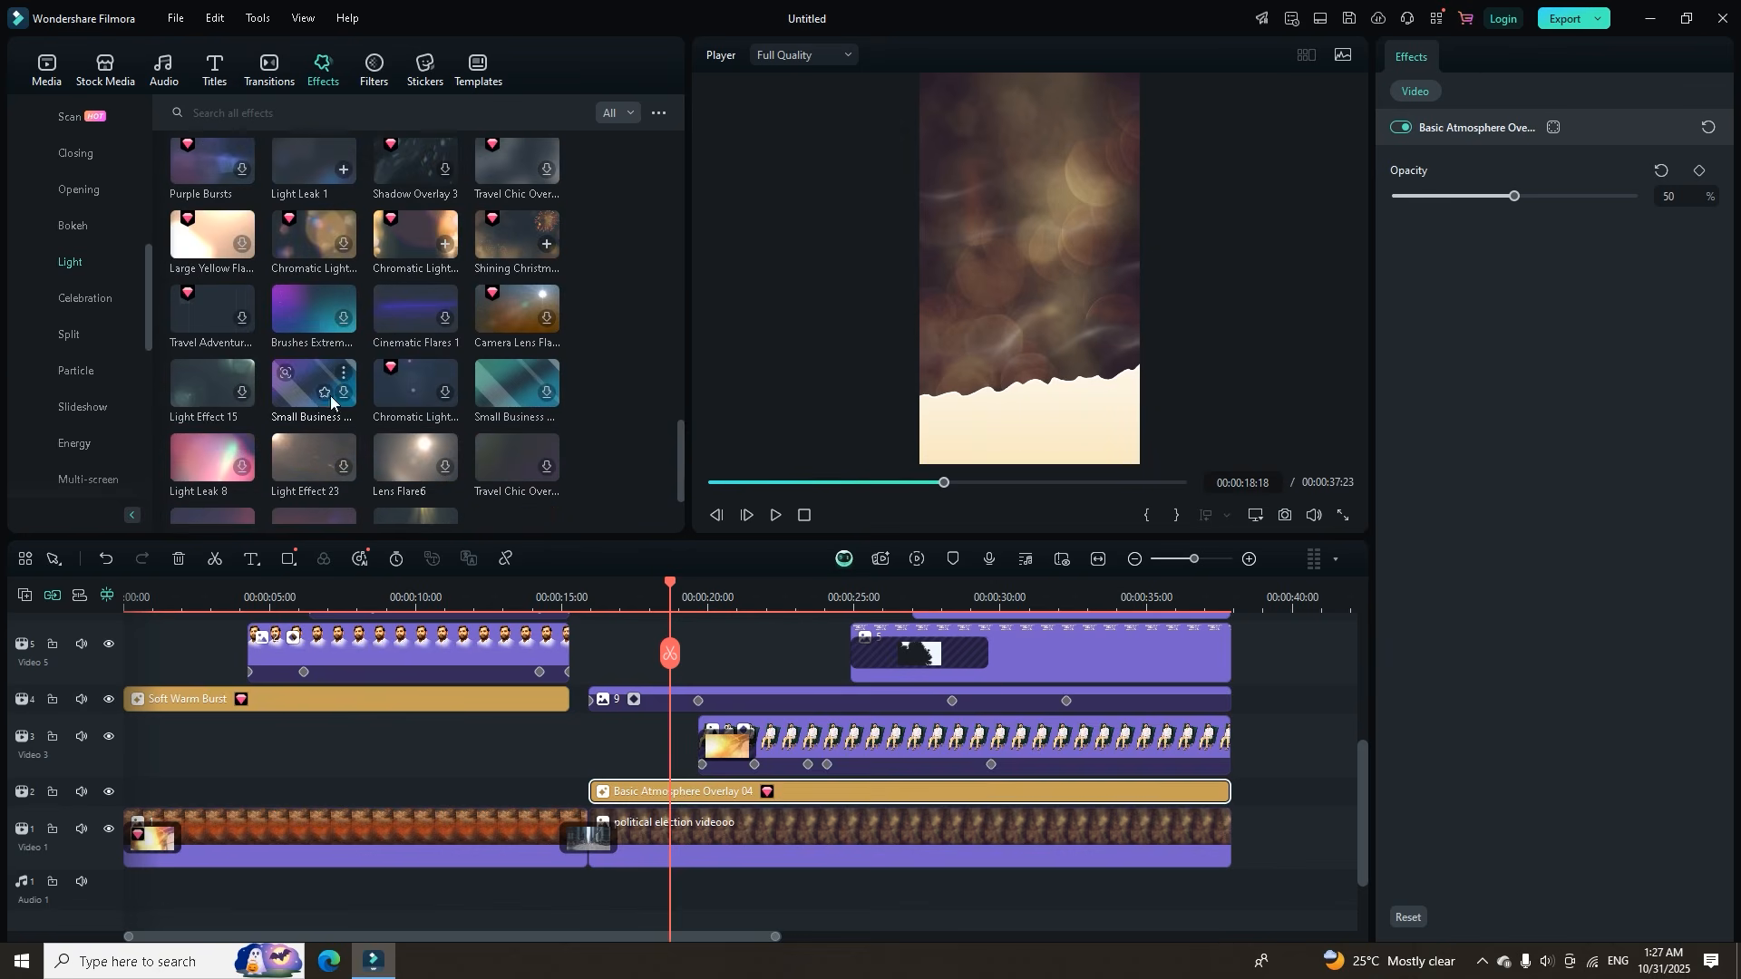
{"action": "scroll", "coordinate": [276, 348], "scroll_direction": "down", "scroll_amount": 2}
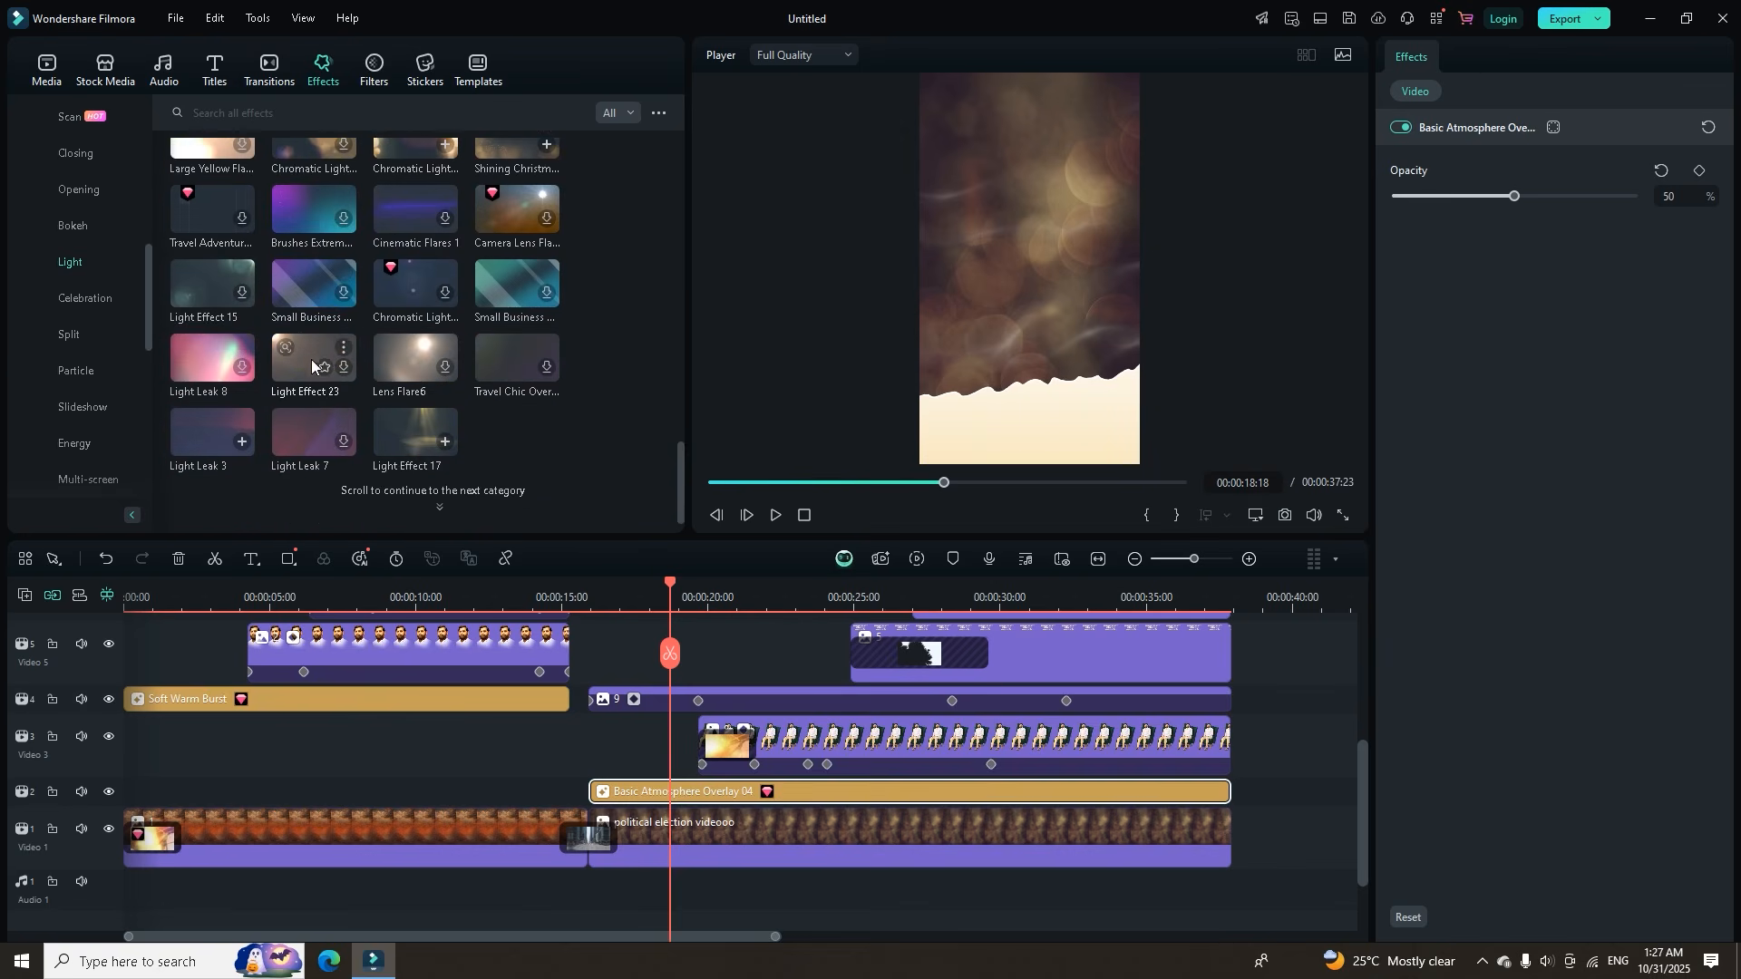
{"action": "scroll", "coordinate": [351, 372], "scroll_direction": "up", "scroll_amount": 3}
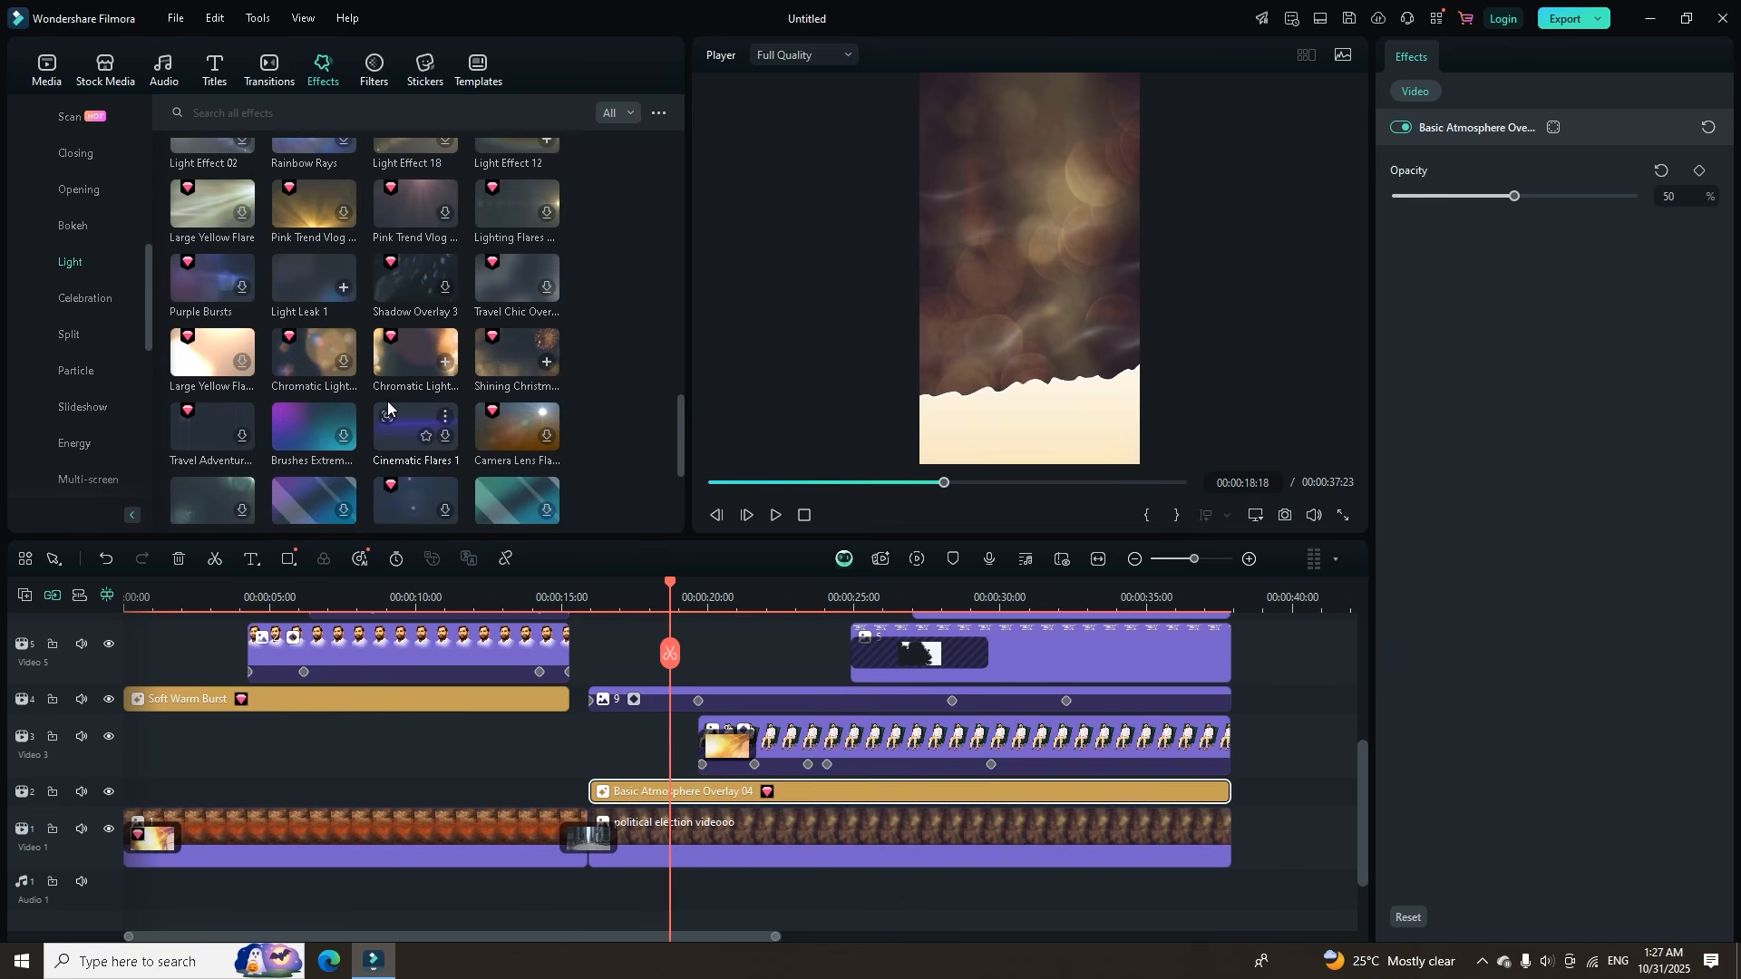
{"action": "left_click_drag", "start_coordinate": [386, 379], "coordinate": [603, 796]}
{"action": "left_click_drag", "start_coordinate": [730, 794], "coordinate": [1230, 794]}
Play the second scene from about 23 seconds and reduce the Chromatic Light Overlay effect's opacity to 52%.
{"action": "left_click", "coordinate": [794, 599]}
{"action": "key", "text": "space"}
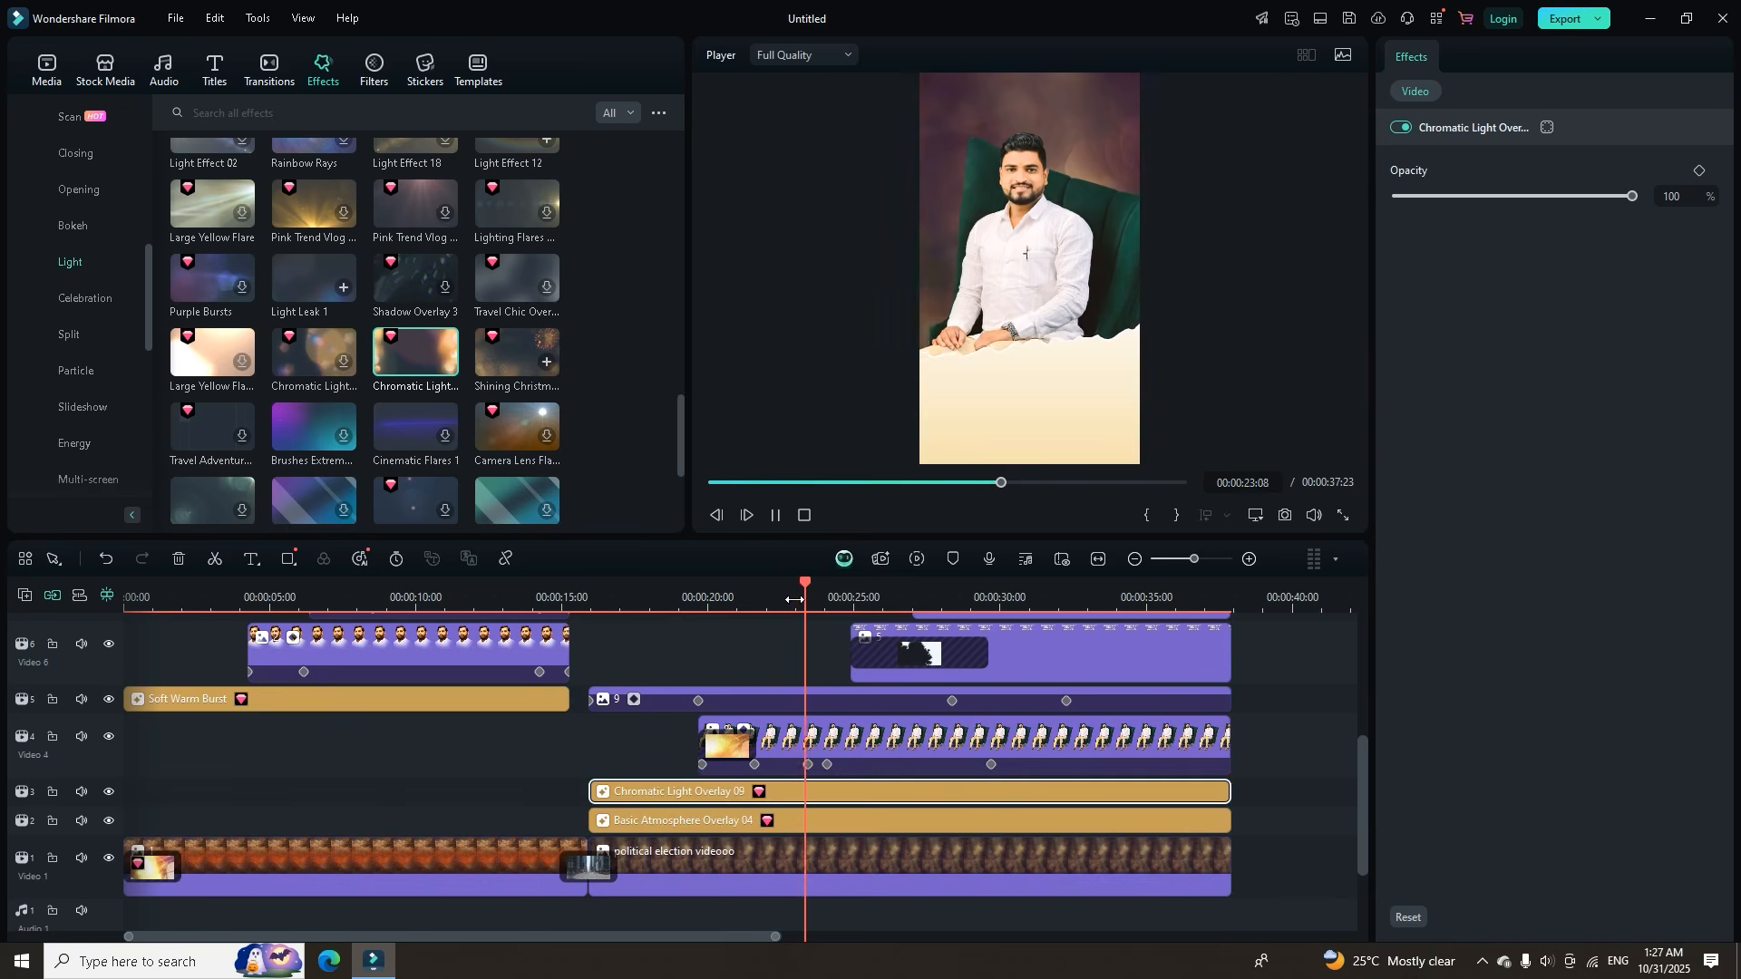
{"action": "left_click", "coordinate": [1519, 198]}
{"action": "key", "text": "space"}
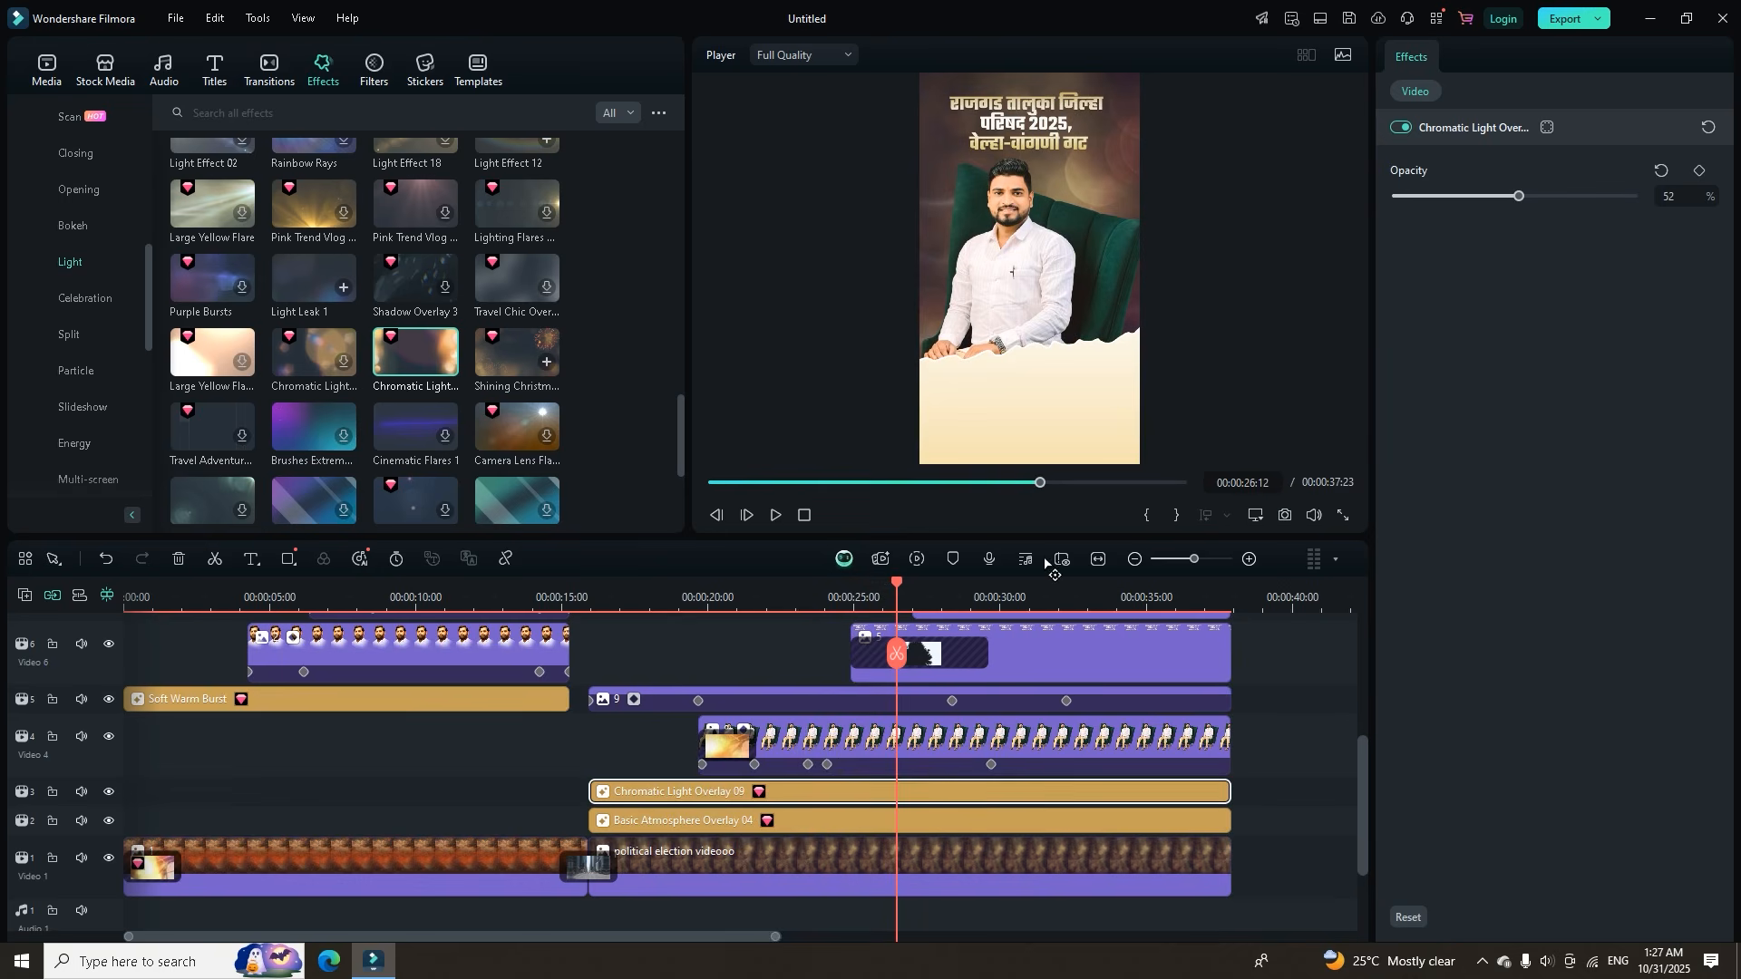
Export the project as the MP4 file 01 with Higher quality, and remove the Auto Highlight task from the export window.
{"action": "left_click", "coordinate": [1565, 20]}
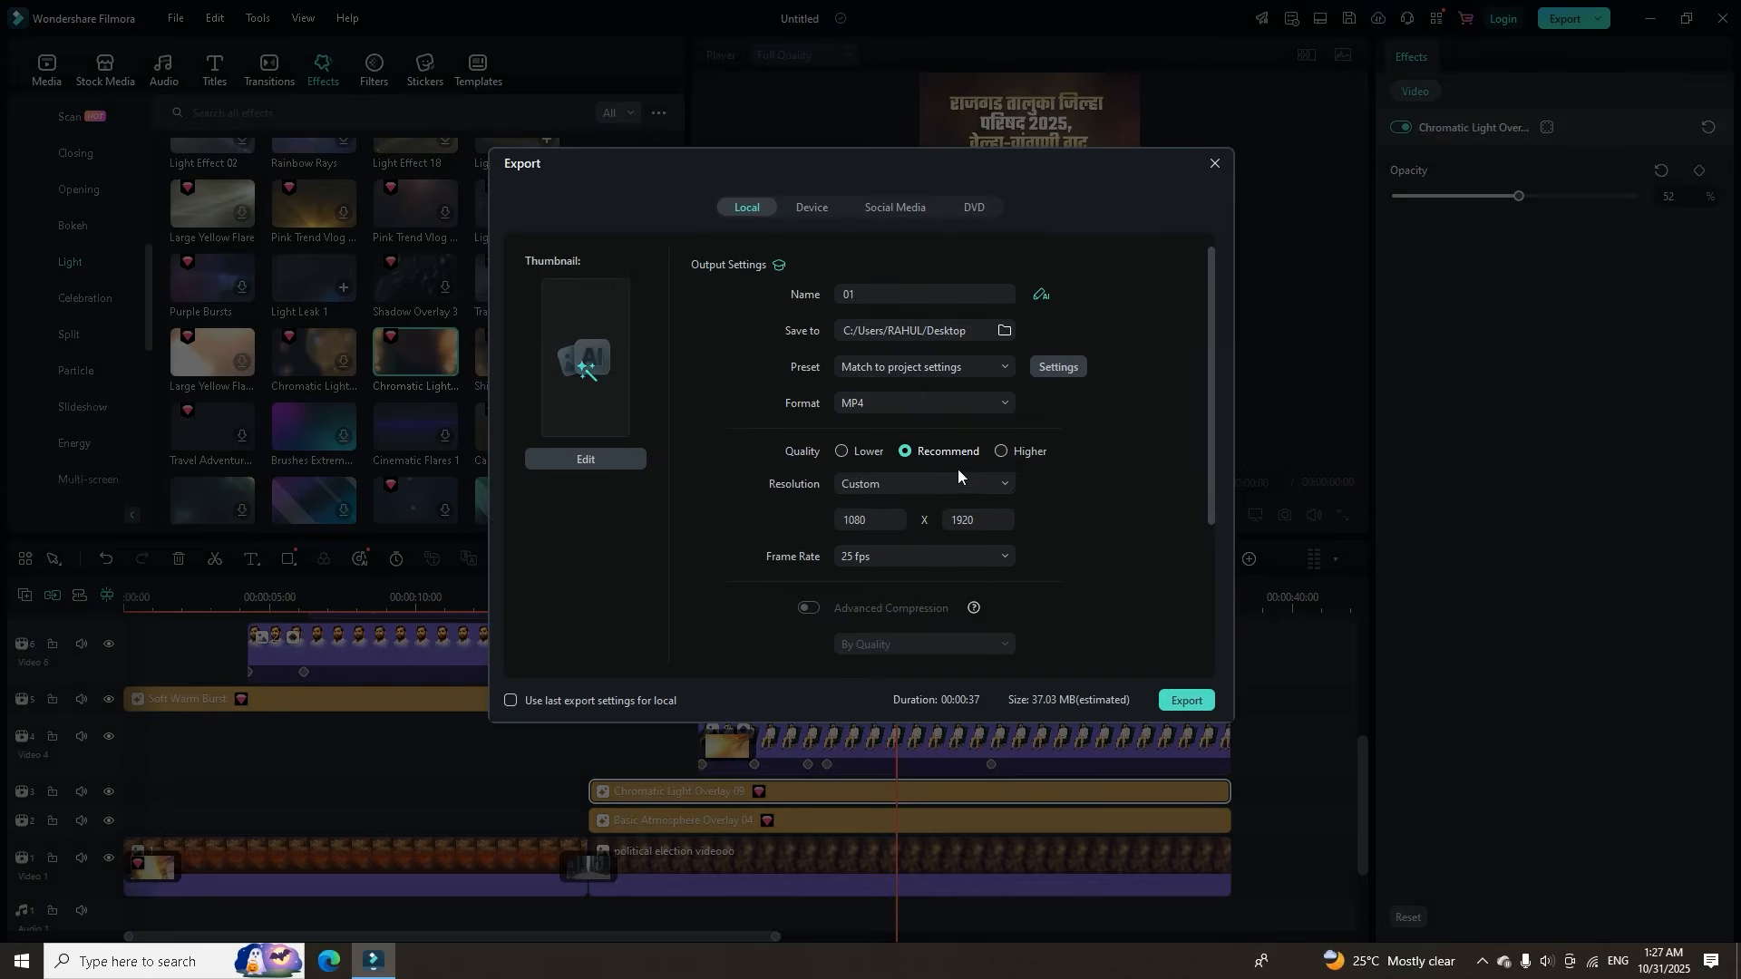
{"action": "left_click", "coordinate": [1008, 453]}
{"action": "left_click", "coordinate": [1185, 701]}
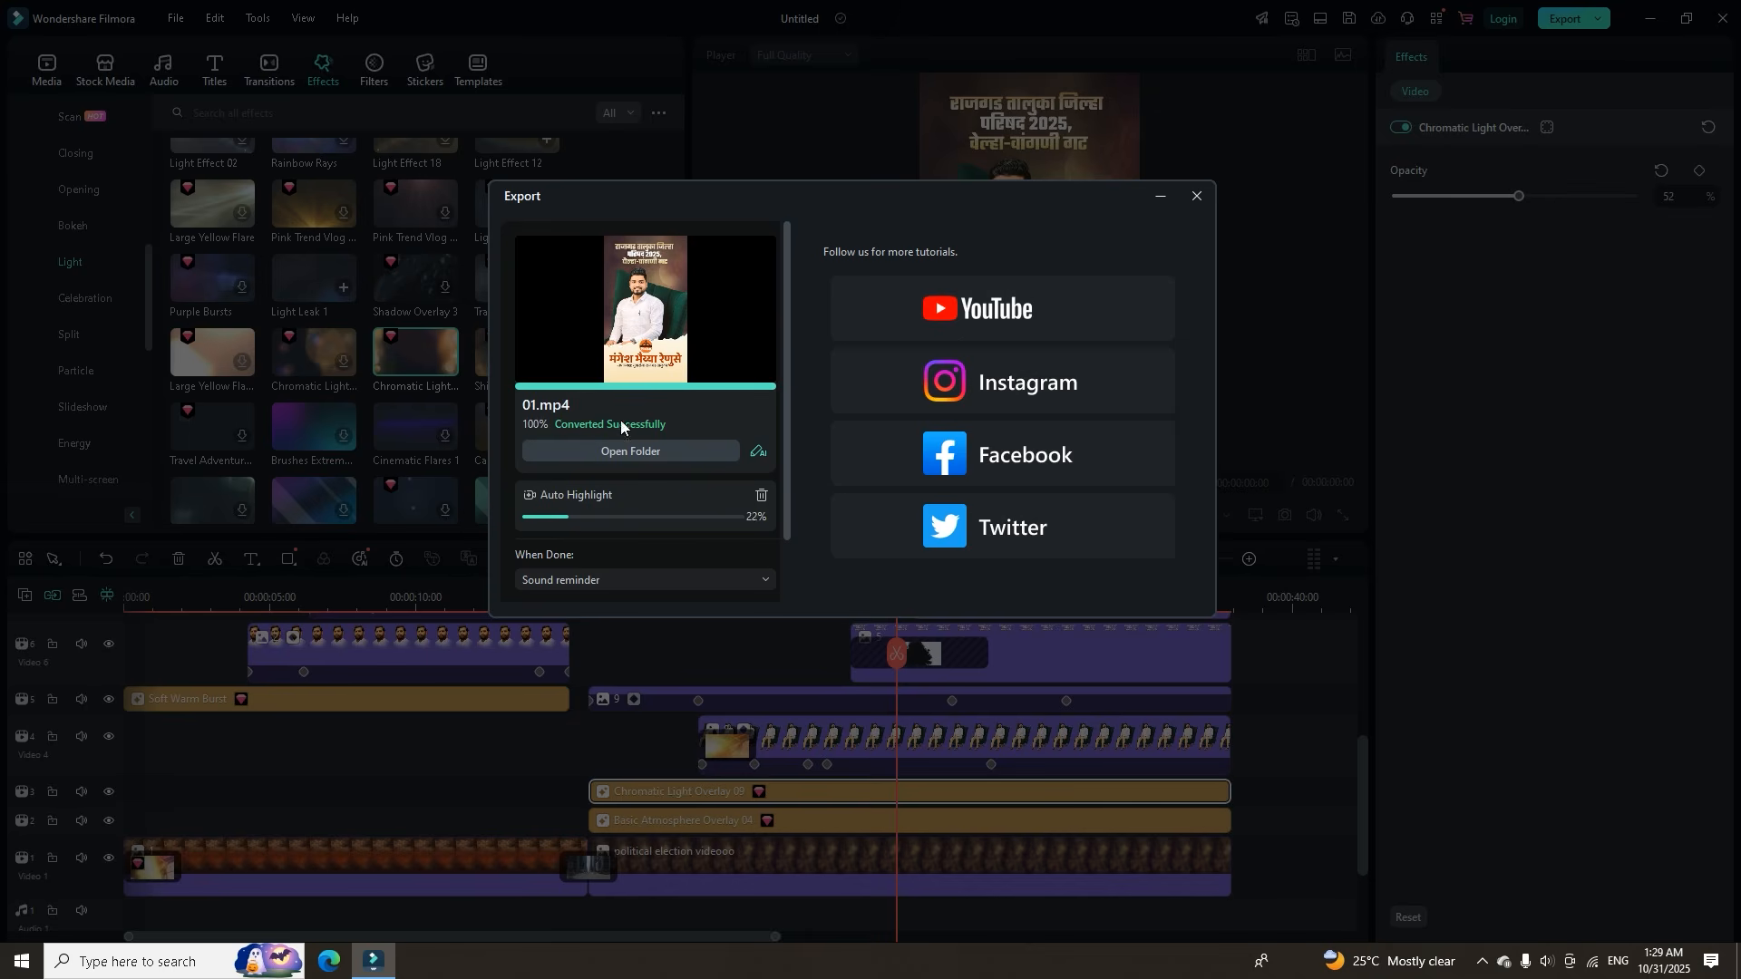
{"action": "left_click", "coordinate": [761, 497]}
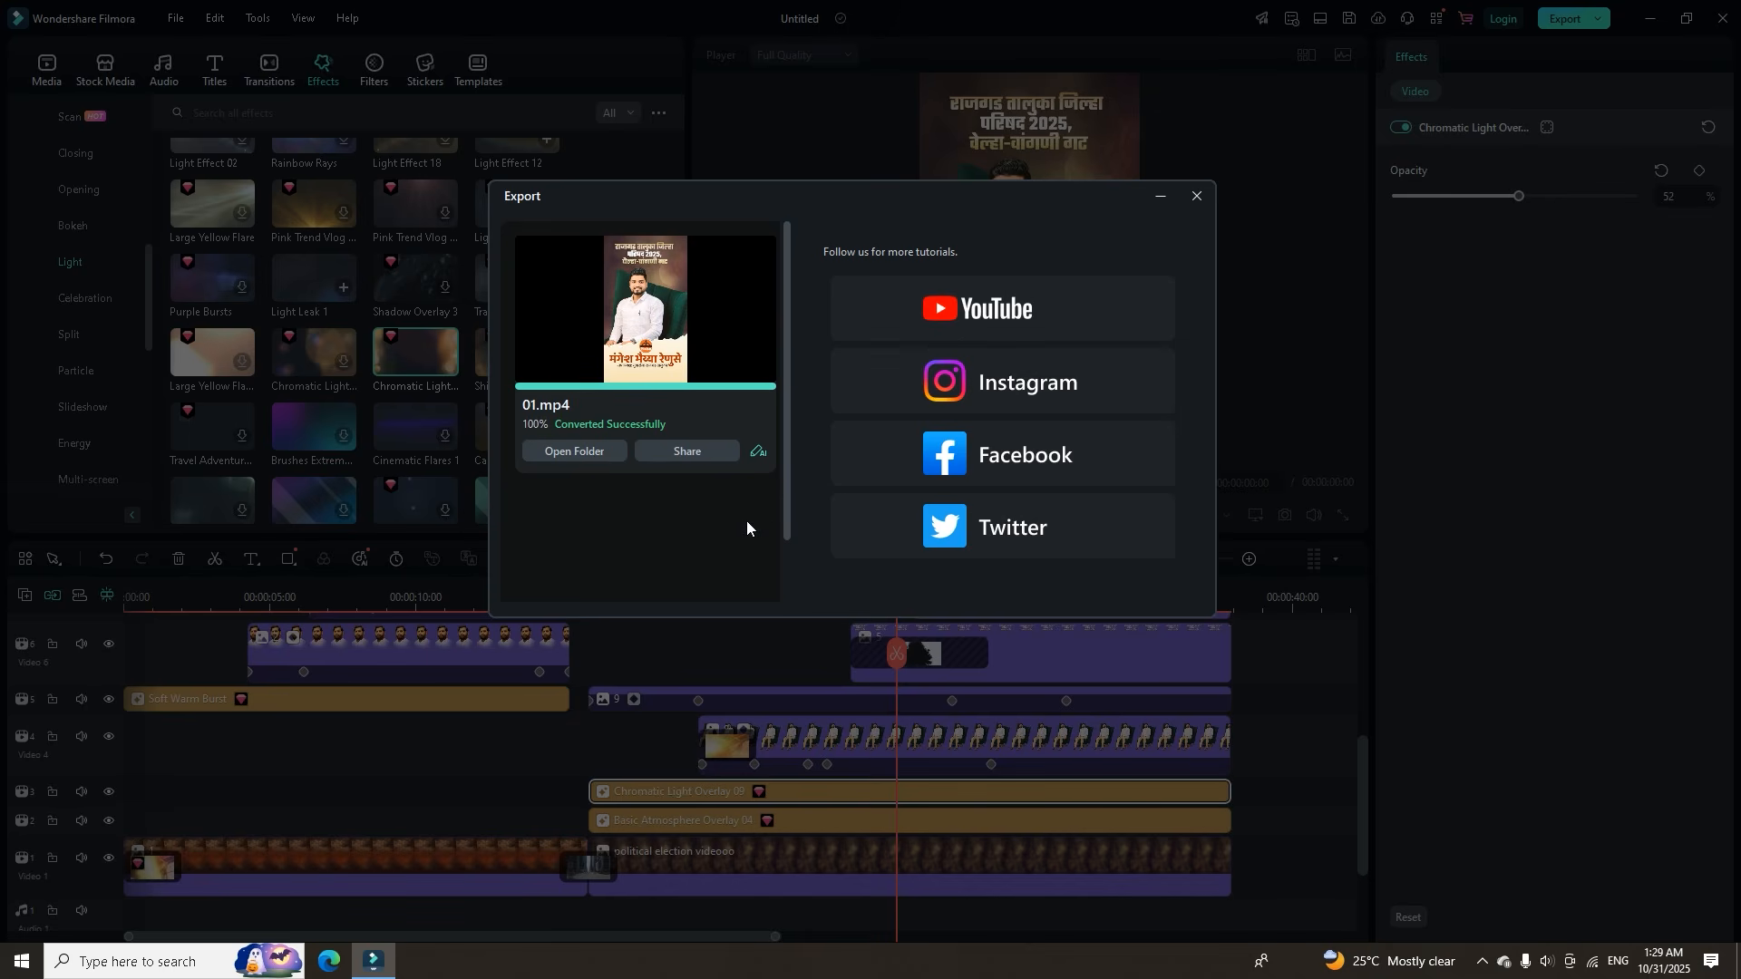
Go to the desktop, move the exported 01 video file to a clear spot, and open it in the video player.
{"action": "key", "text": "super+d"}
{"action": "left_click_drag", "start_coordinate": [47, 65], "coordinate": [324, 341]}
{"action": "double_click", "coordinate": [309, 316]}
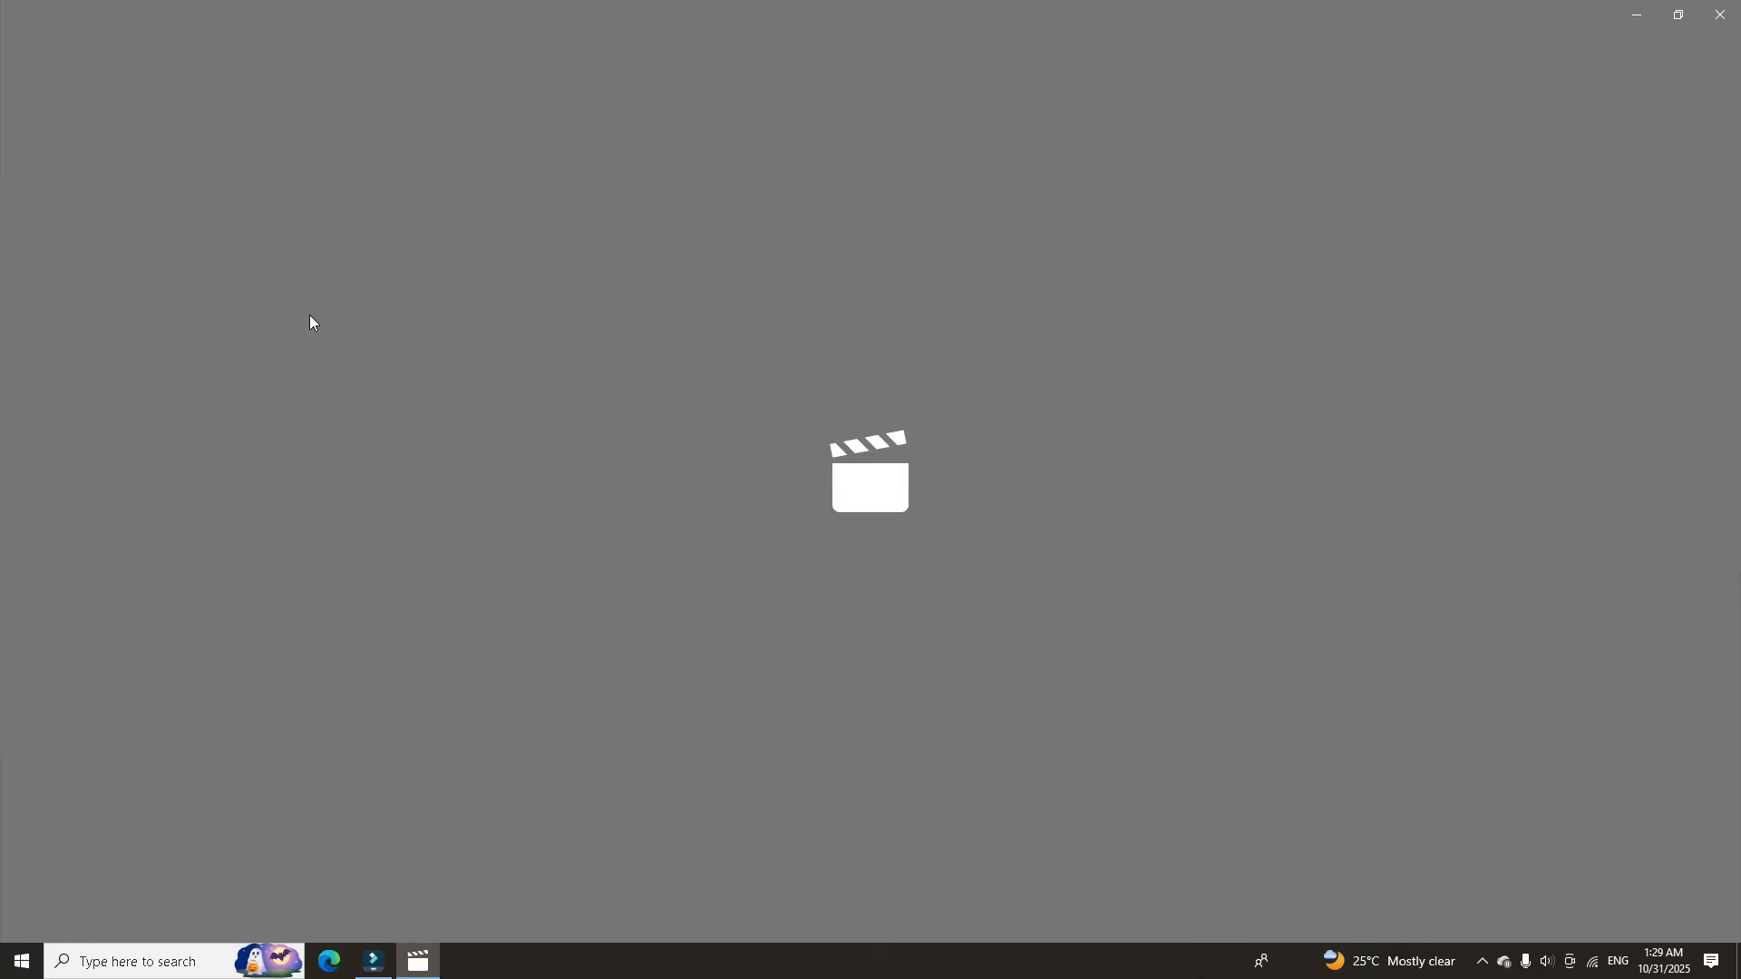